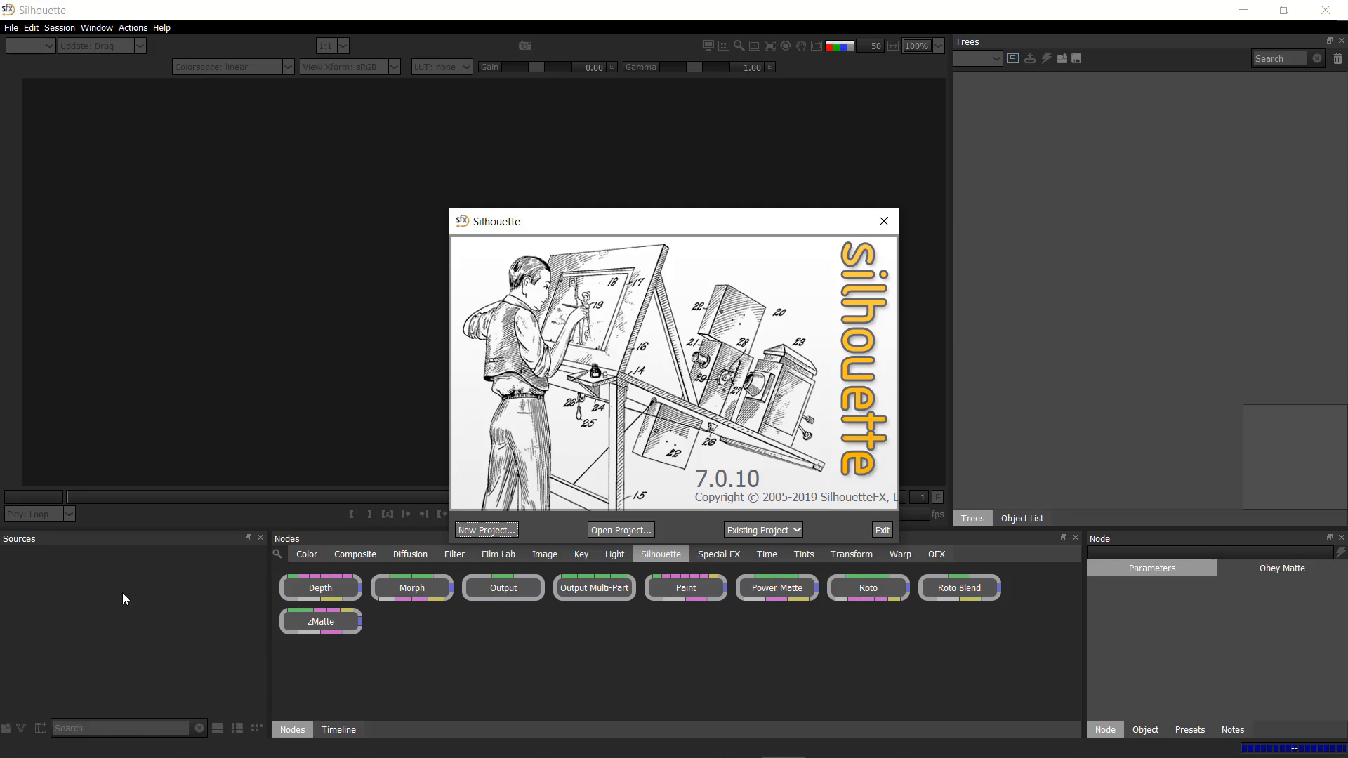
# - Create a new project named Draw001 in the project Sfx folder
pyautogui.click(484, 531)
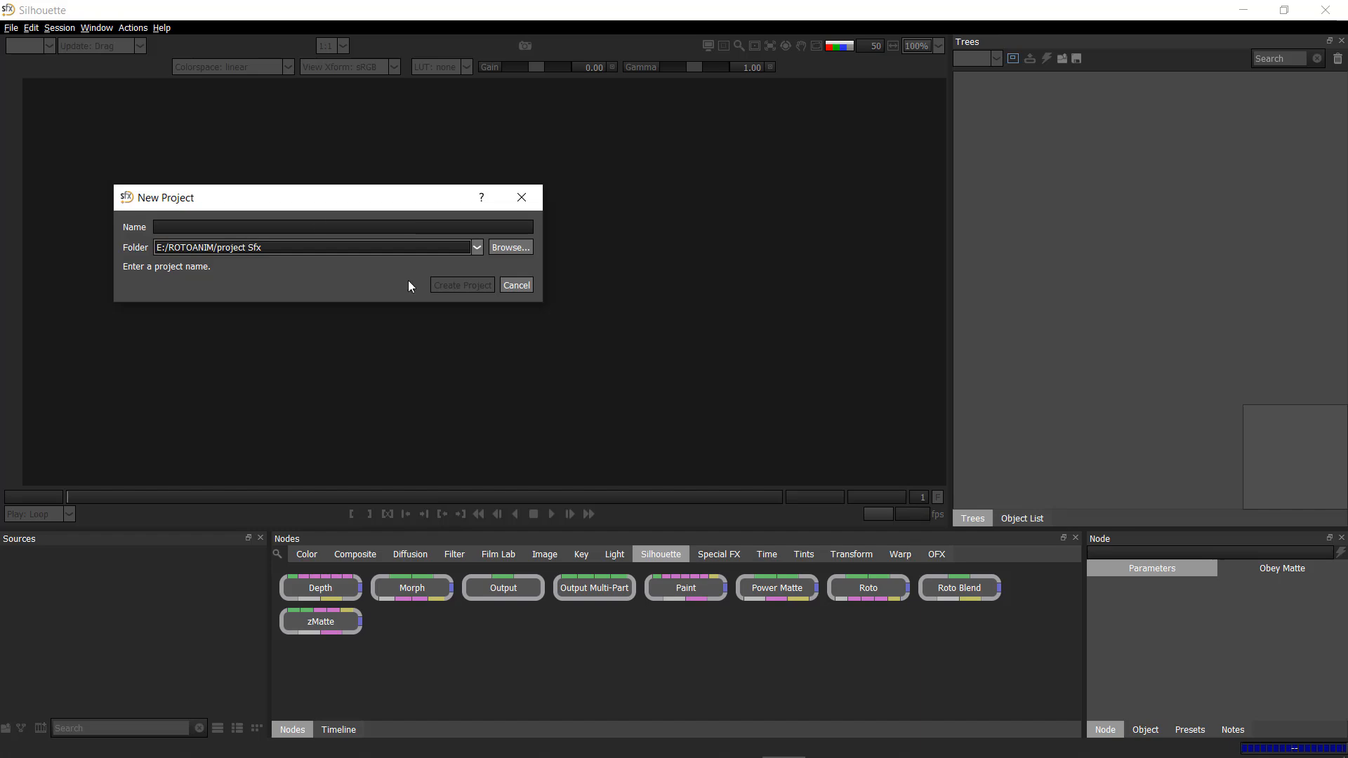
pyautogui.write('Draw001')
pyautogui.press('Return')
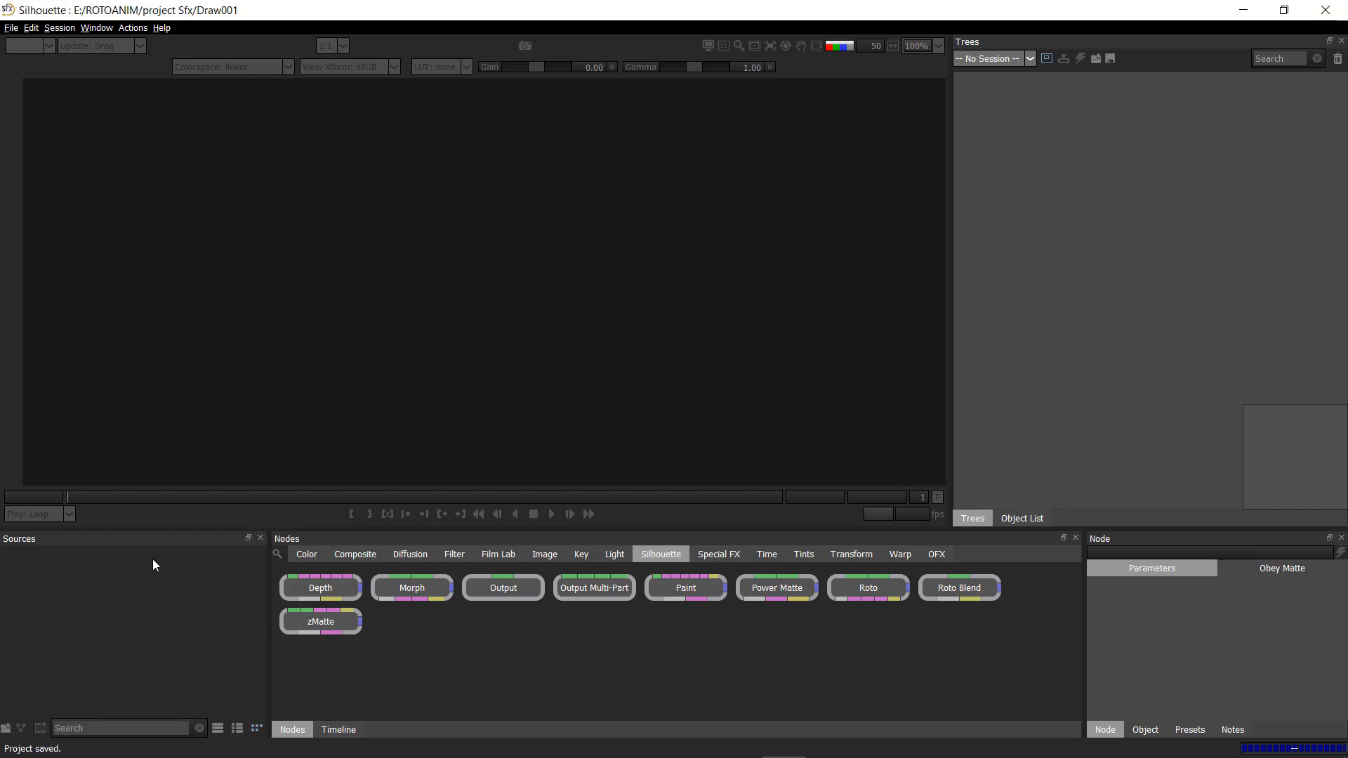
# - Import the DRAW JPG image sequence as a source and create a new session from it
pyautogui.click(89, 66)
pyautogui.click(89, 66)
pyautogui.doubleClick(303, 168)
pyautogui.doubleClick(205, 169)
pyautogui.rightClick(1084, 159)
pyautogui.click(1117, 167)
pyautogui.click(710, 459)
# - Insert a Roto node between the DRAW source and the Output node, open it for editing and show the node tree
pyautogui.moveTo(868, 592); pyautogui.dragTo(1151, 261)
pyautogui.doubleClick(1150, 262)
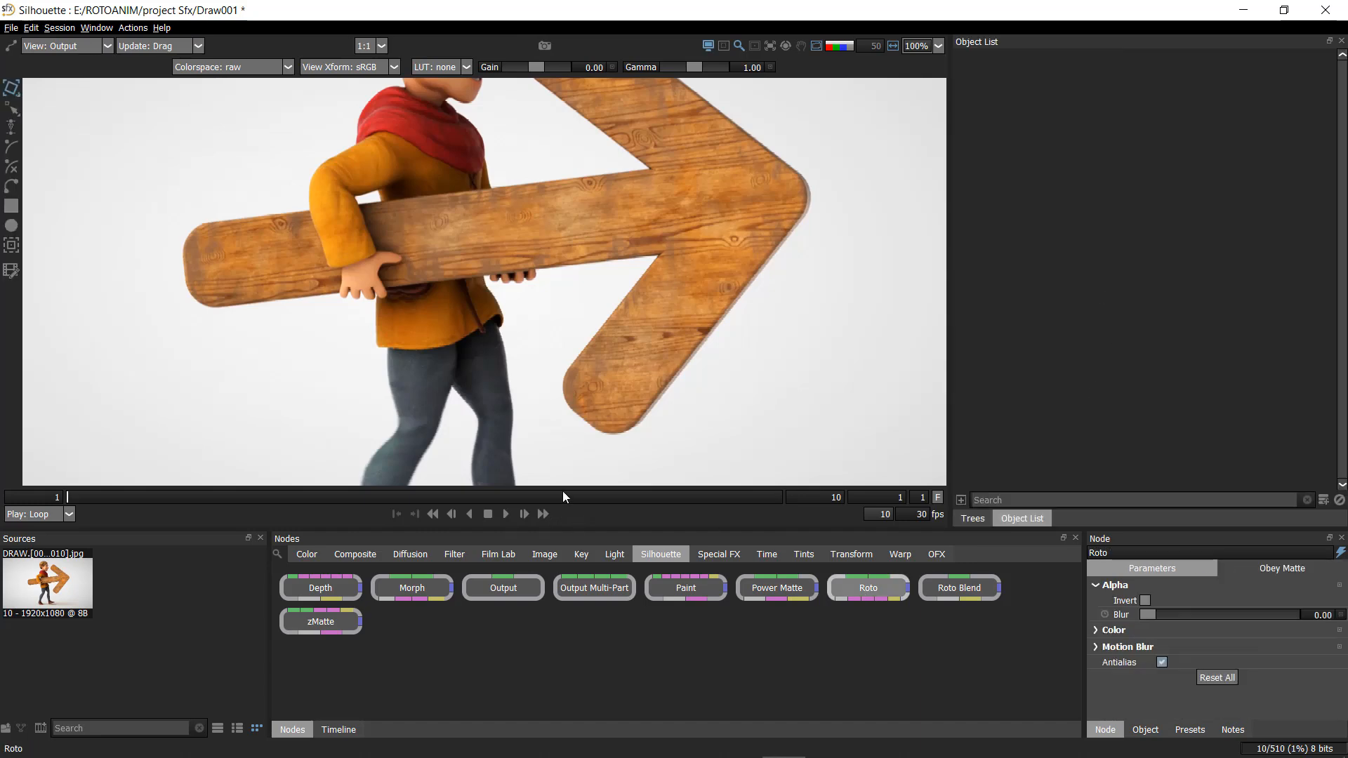
pyautogui.click(503, 513)
pyautogui.click(68, 498)
pyautogui.scroll(-3, 420, 281)
pyautogui.scroll(4, 419, 267)
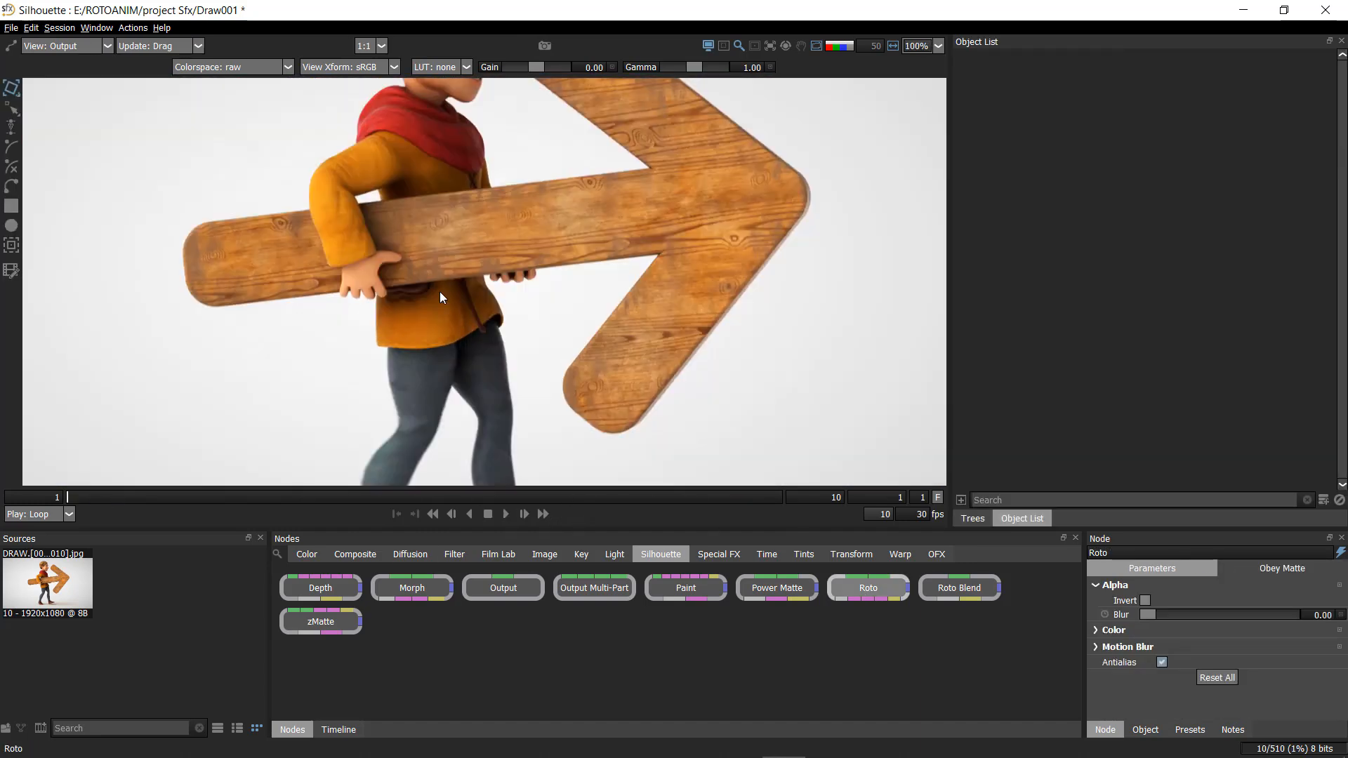
pyautogui.scroll(-5, 439, 292)
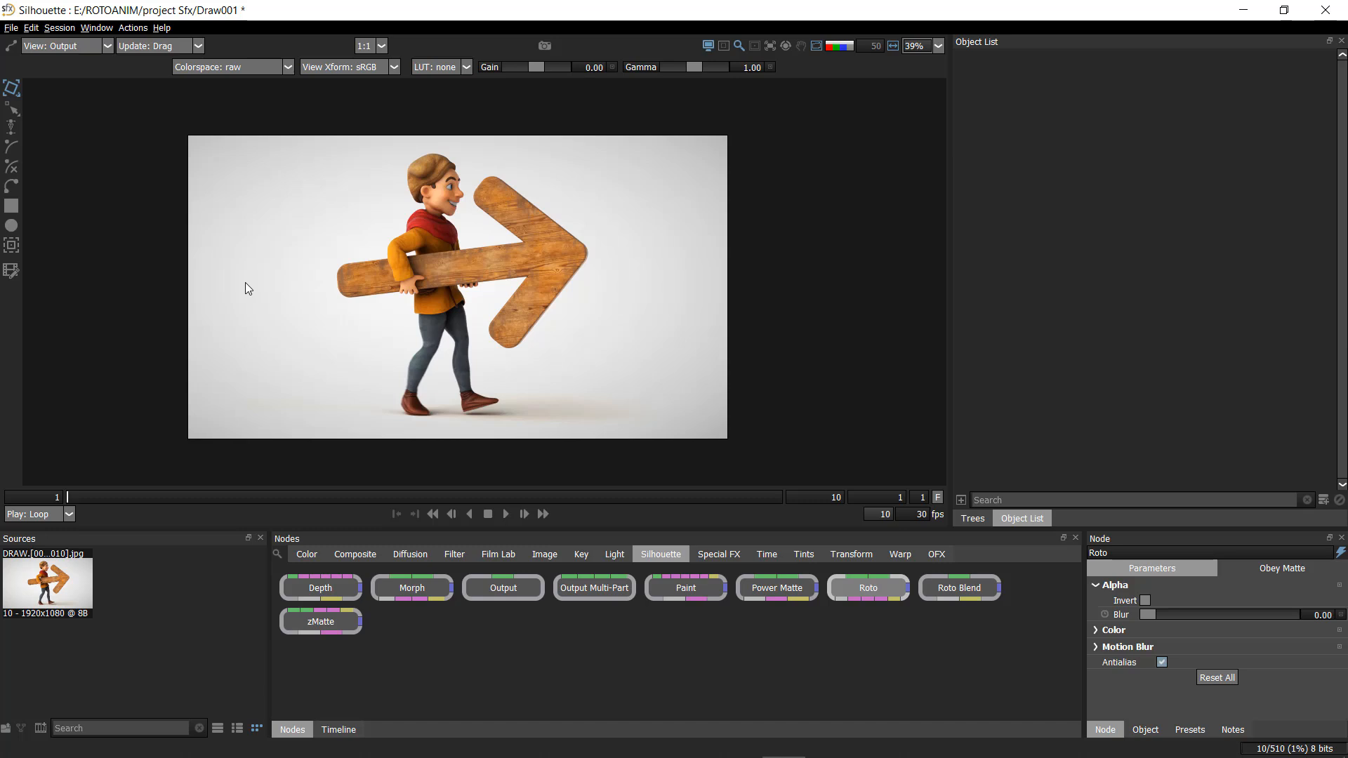
pyautogui.click(989, 521)
pyautogui.click(1151, 271)
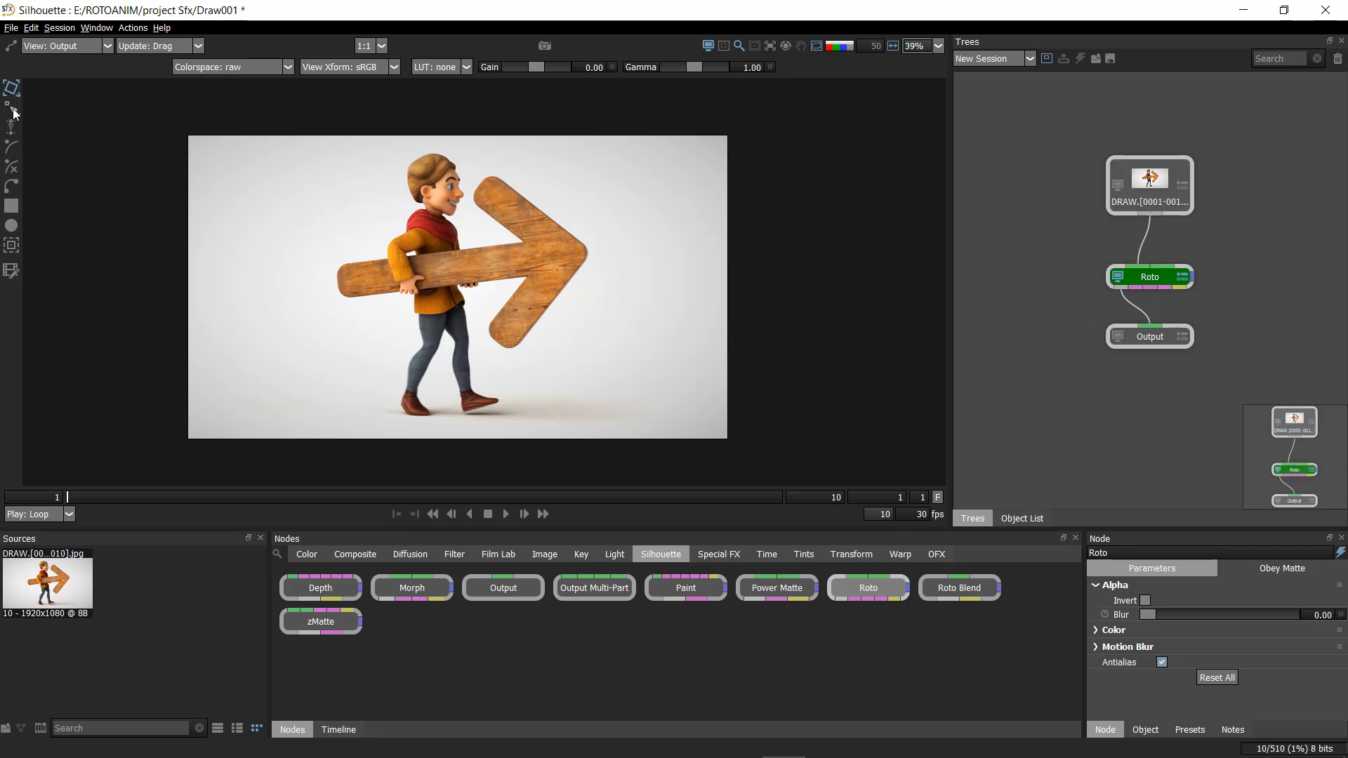
pyautogui.moveTo(318, 346); pyautogui.dragTo(330, 305)
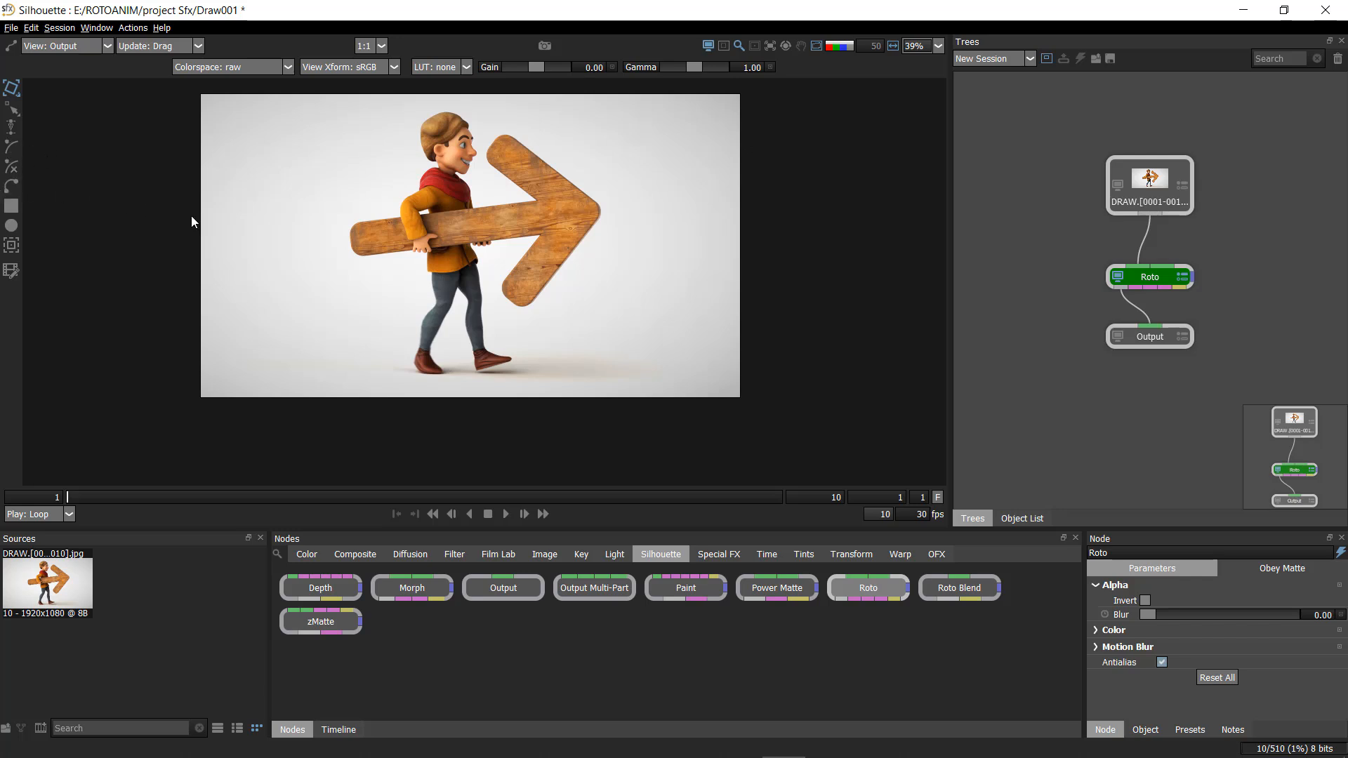
pyautogui.scroll(5, 294, 212)
pyautogui.scroll(2, 350, 292)
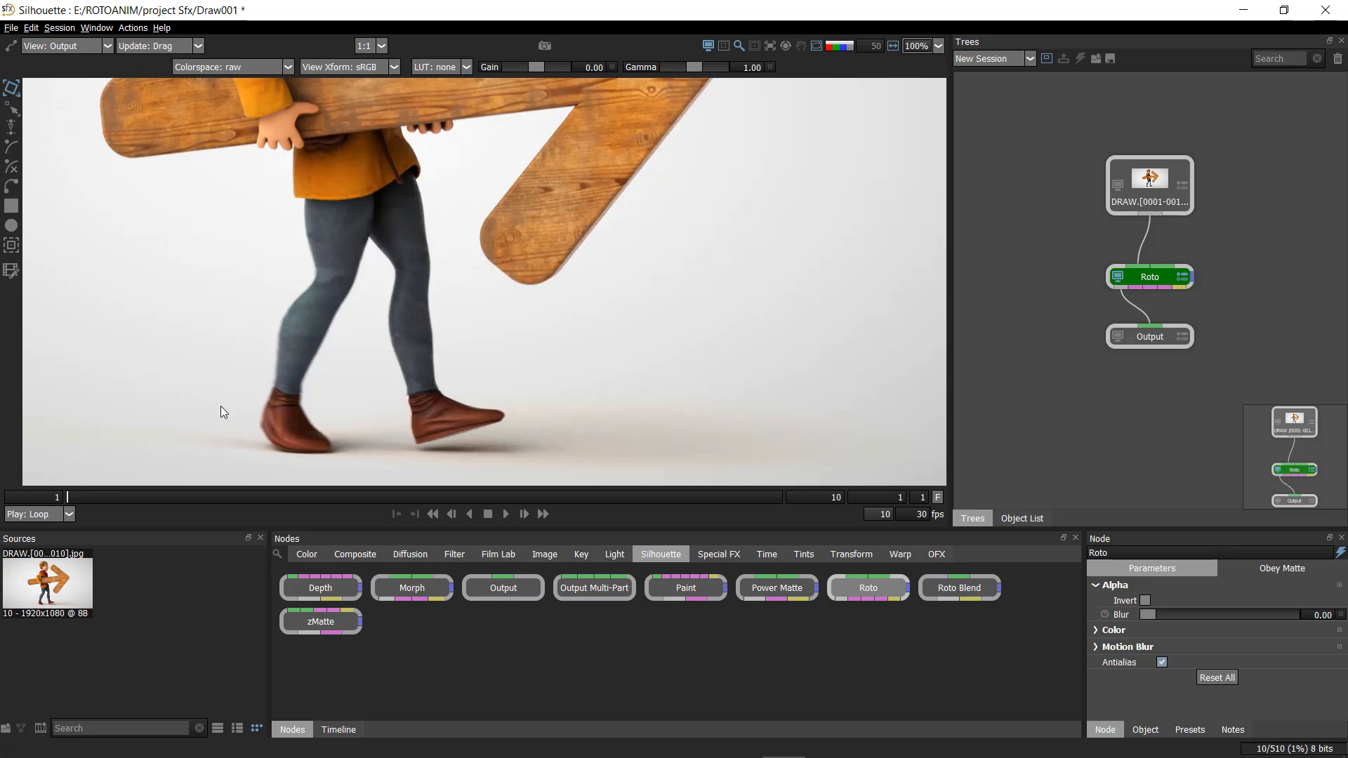
pyautogui.scroll(-5, 416, 344)
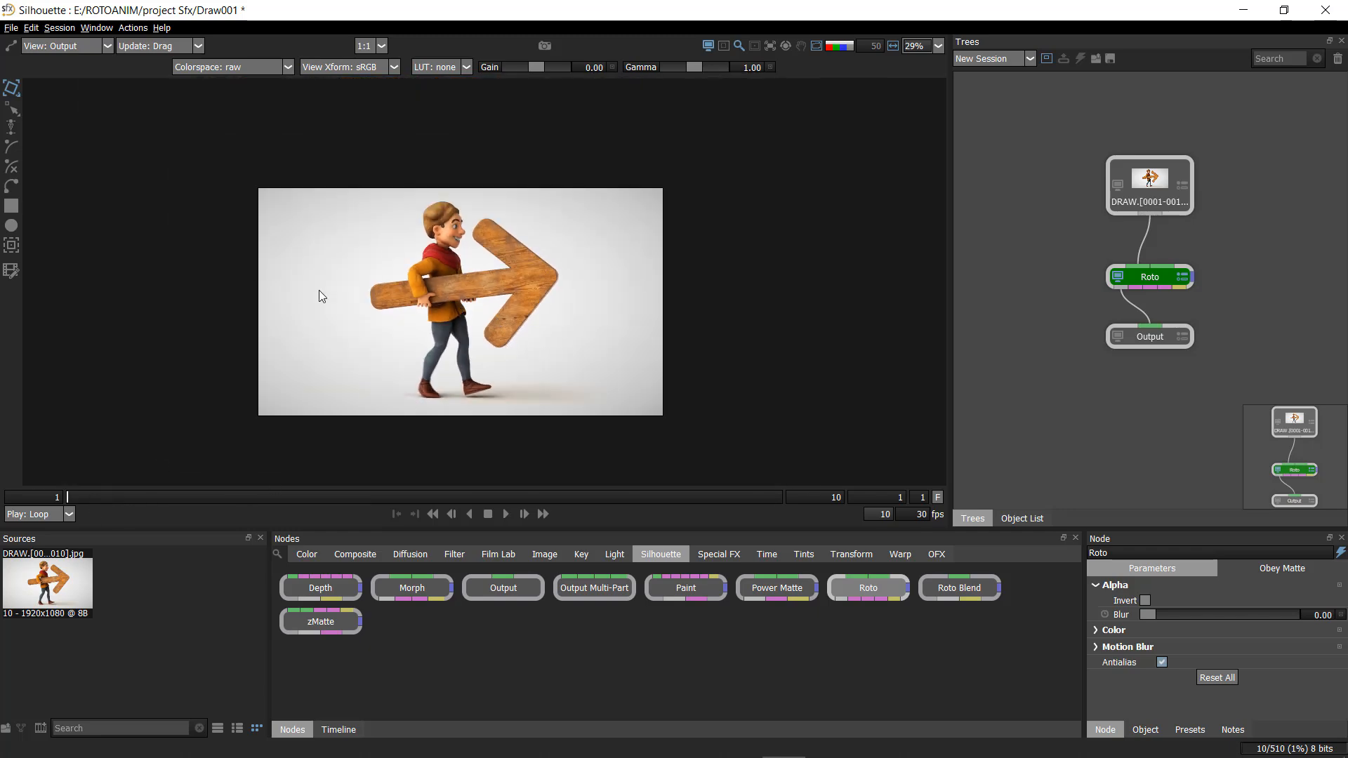
# - Step through the frames of the DRAW sequence to review each image, and return to frame 1
pyautogui.press('x')
pyautogui.press('x')
pyautogui.press('x')
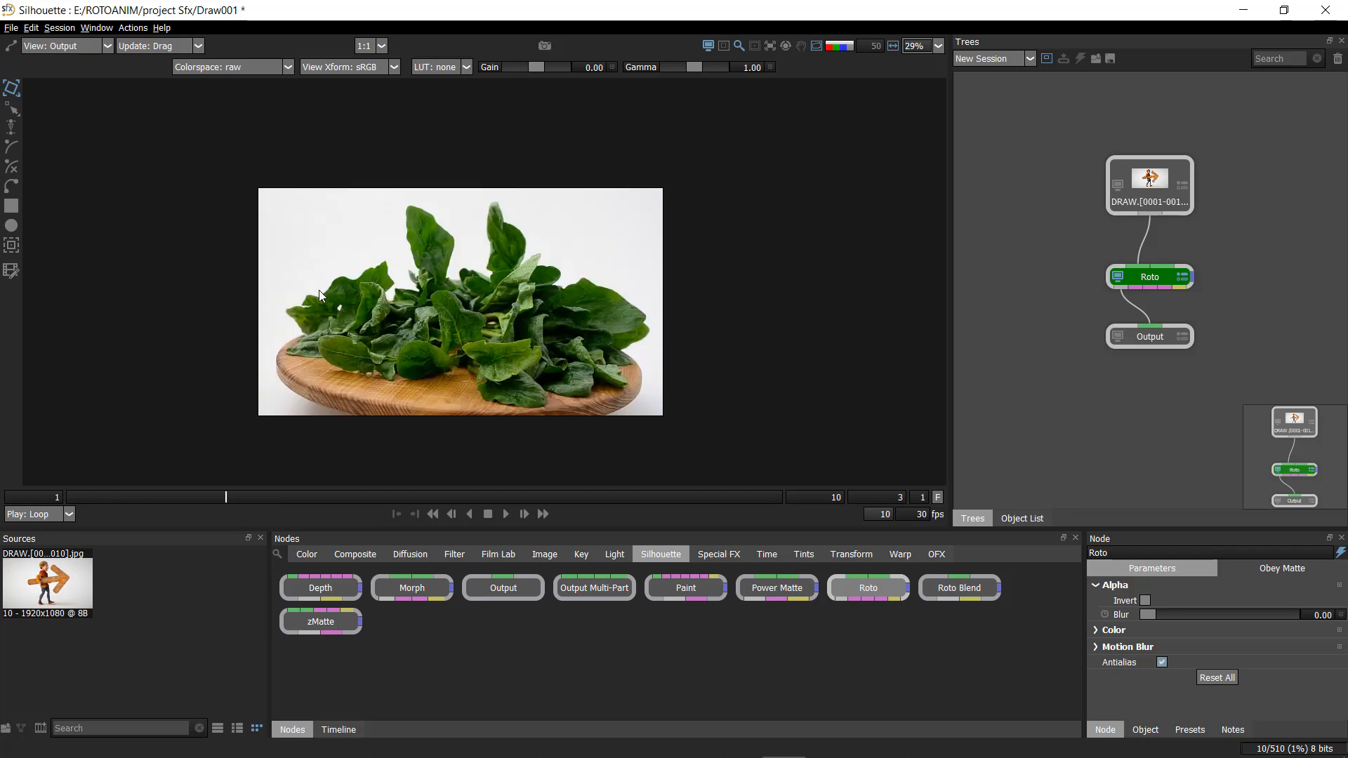
pyautogui.press('x')
pyautogui.press('x')
pyautogui.press('x')
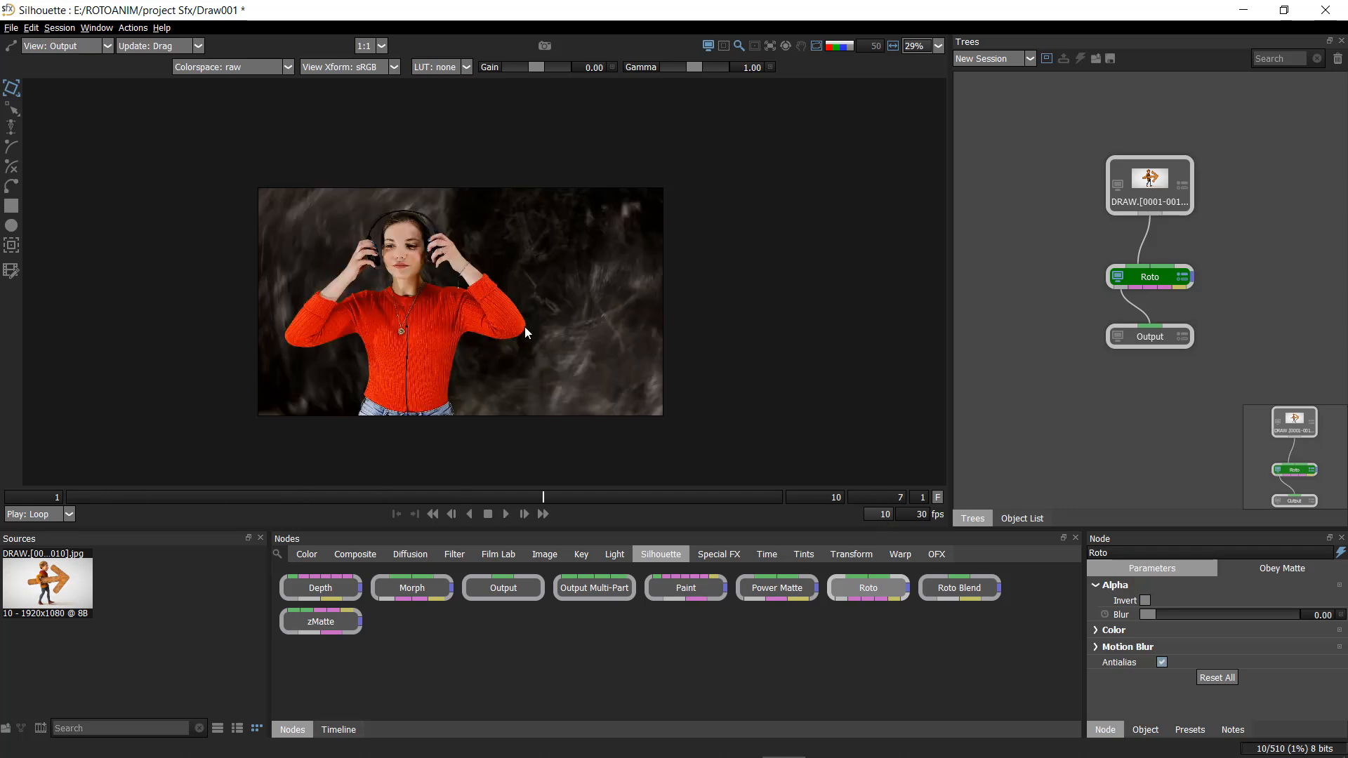
pyautogui.press('x')
pyautogui.press('x')
pyautogui.press('x')
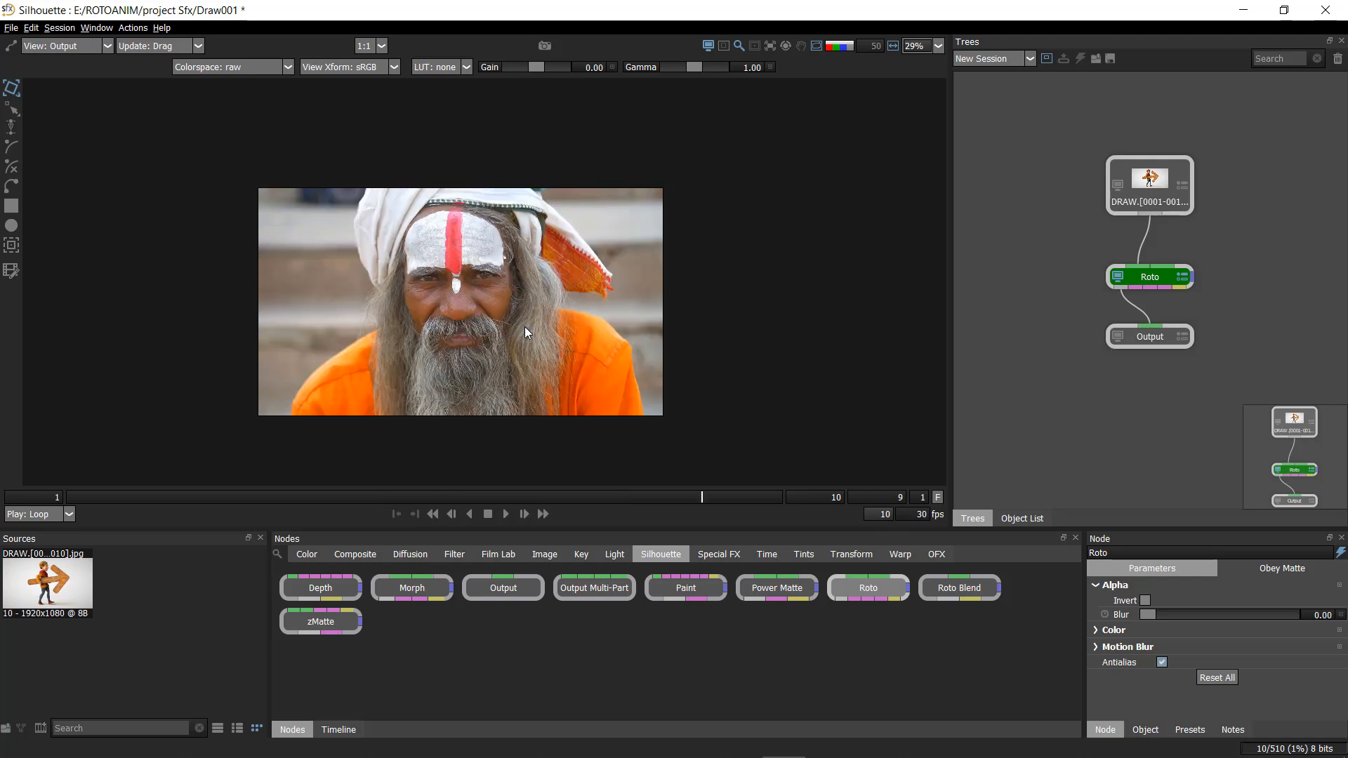
pyautogui.press('x')
pyautogui.press('x')
pyautogui.press('x')
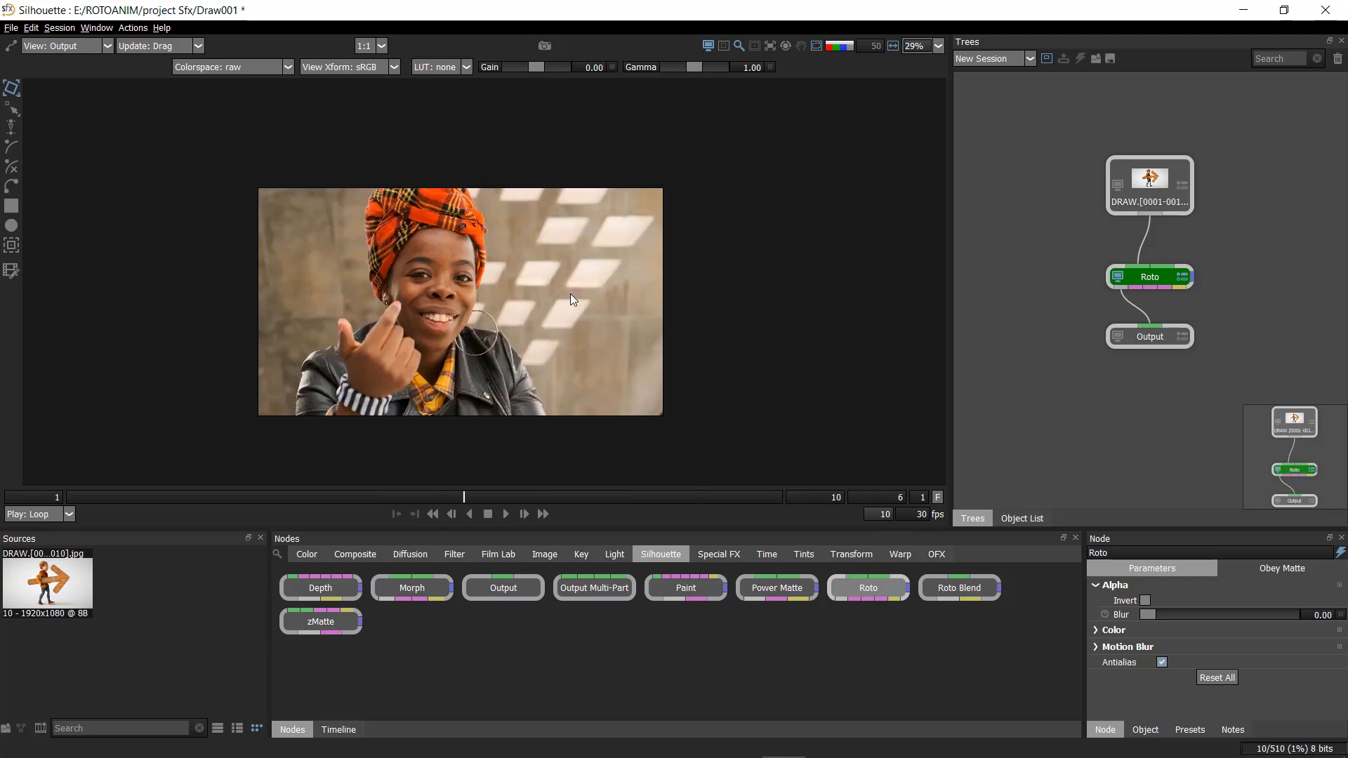
pyautogui.press('z')
pyautogui.press('z')
pyautogui.scroll(1, 226, 410)
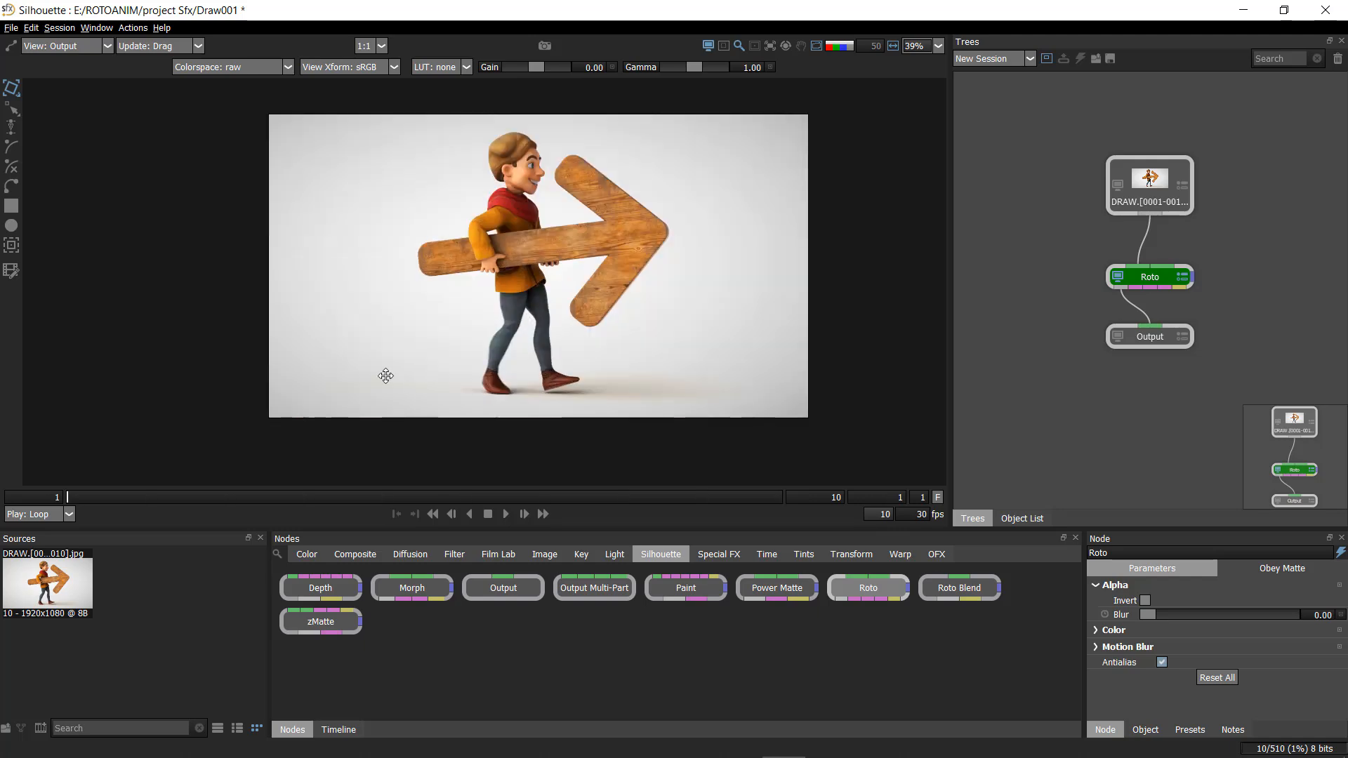
pyautogui.moveTo(417, 366); pyautogui.dragTo(320, 396)
pyautogui.scroll(1, 366, 356)
pyautogui.scroll(1, 368, 356)
pyautogui.moveTo(462, 335); pyautogui.dragTo(454, 343)
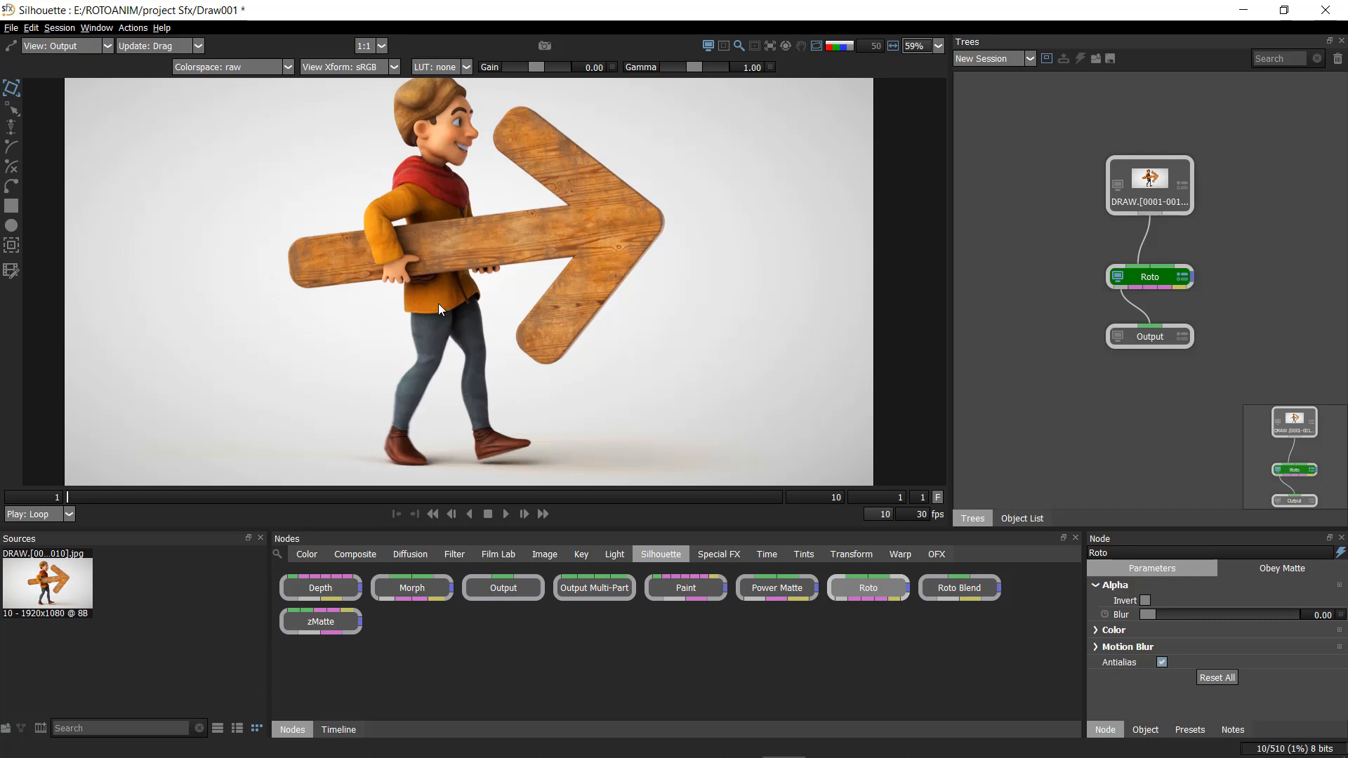
pyautogui.scroll(-1, 439, 303)
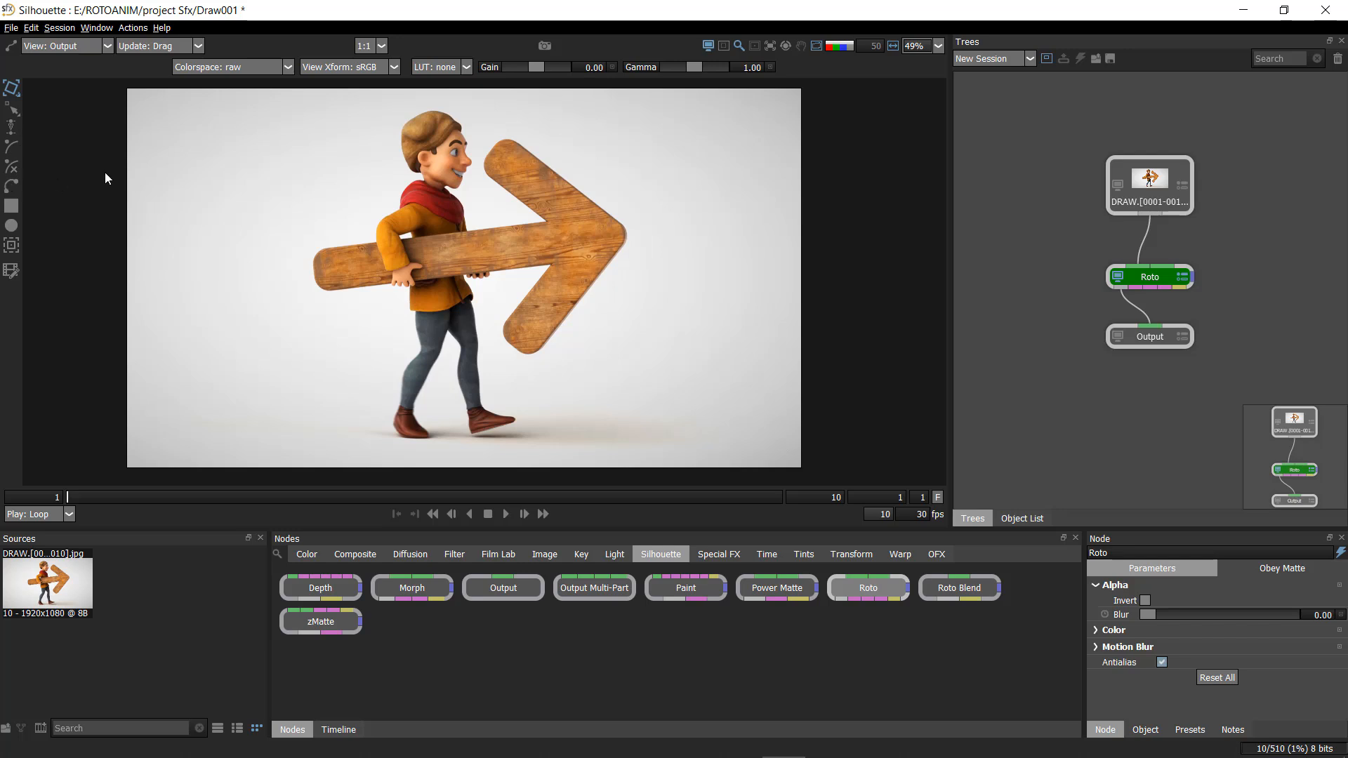
pyautogui.scroll(5, 133, 215)
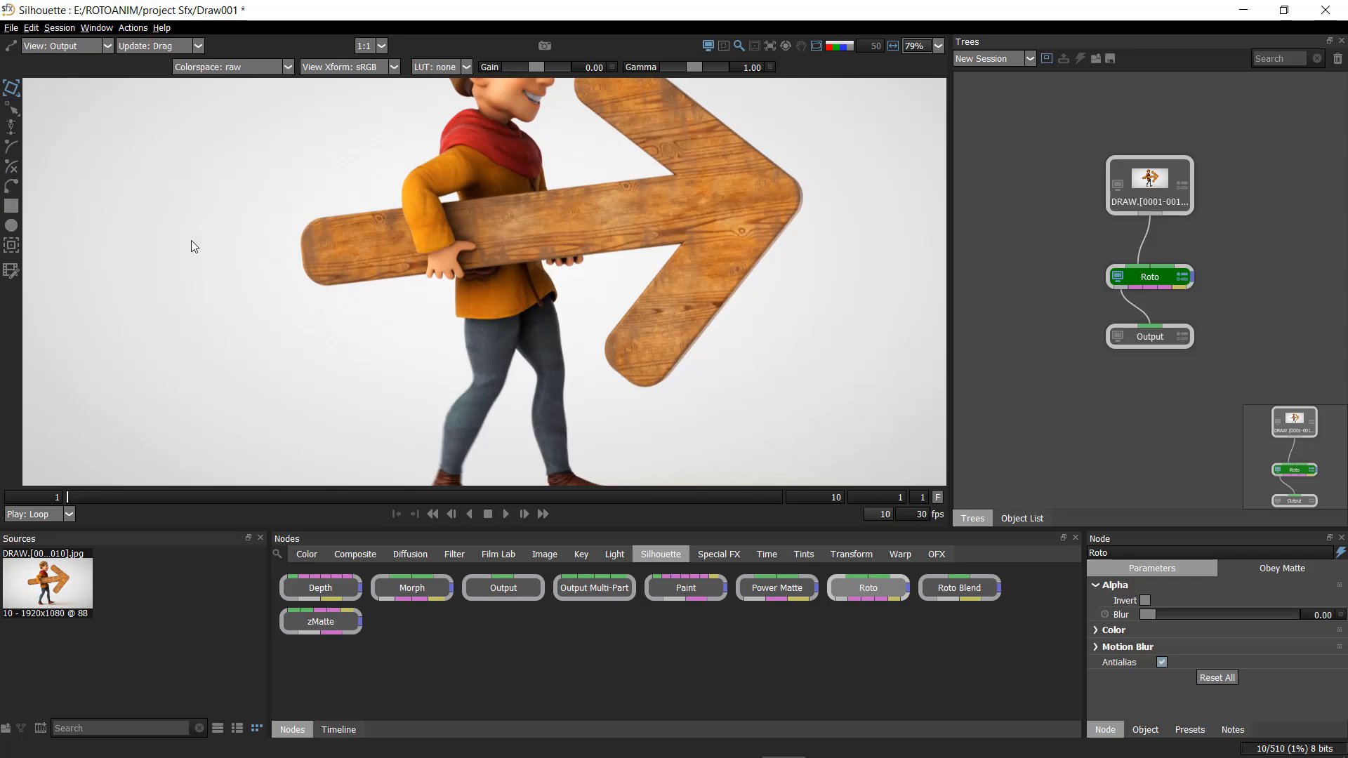
# - Start a Bezier shape at the inner corner where the wooden arrow's upper barb meets its shaft
pyautogui.click(10, 187)
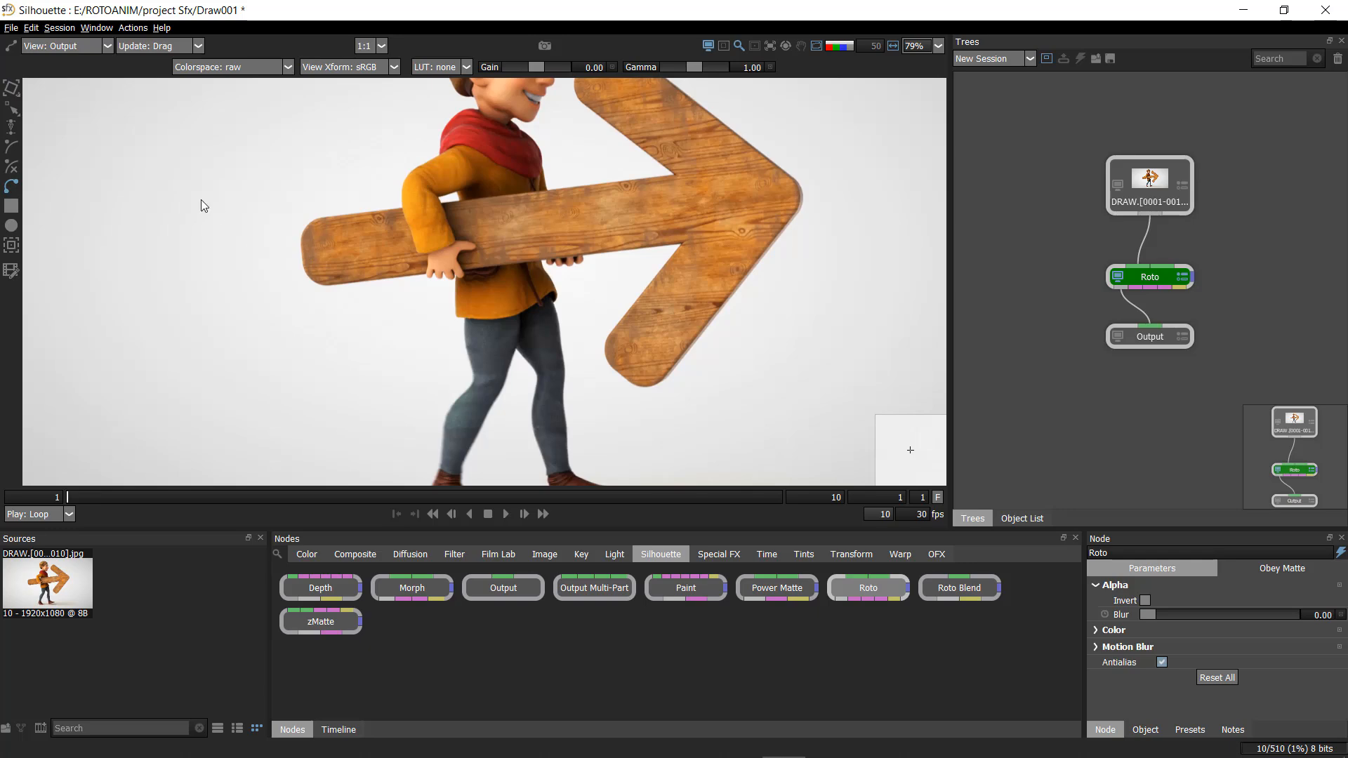
pyautogui.scroll(1, 534, 384)
pyautogui.moveTo(524, 386); pyautogui.dragTo(473, 422)
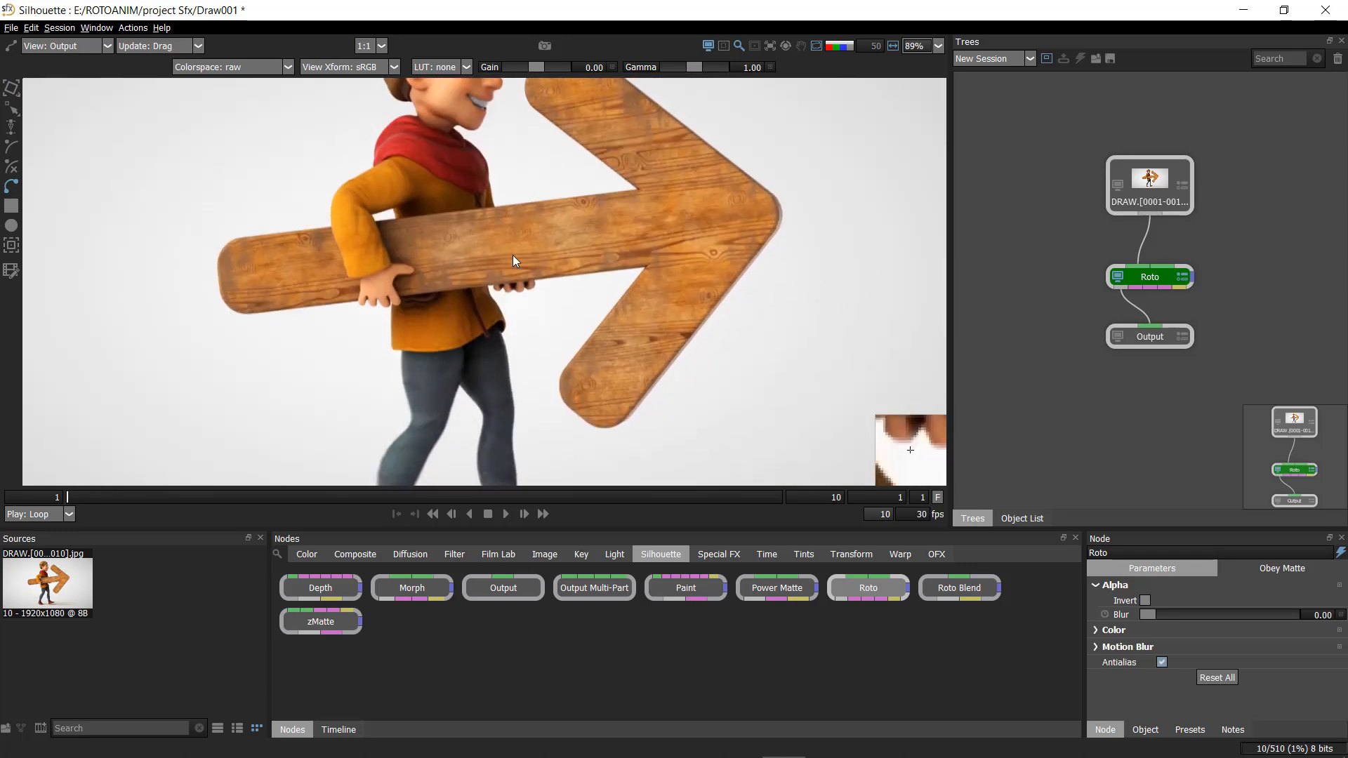
pyautogui.moveTo(513, 255); pyautogui.dragTo(460, 417)
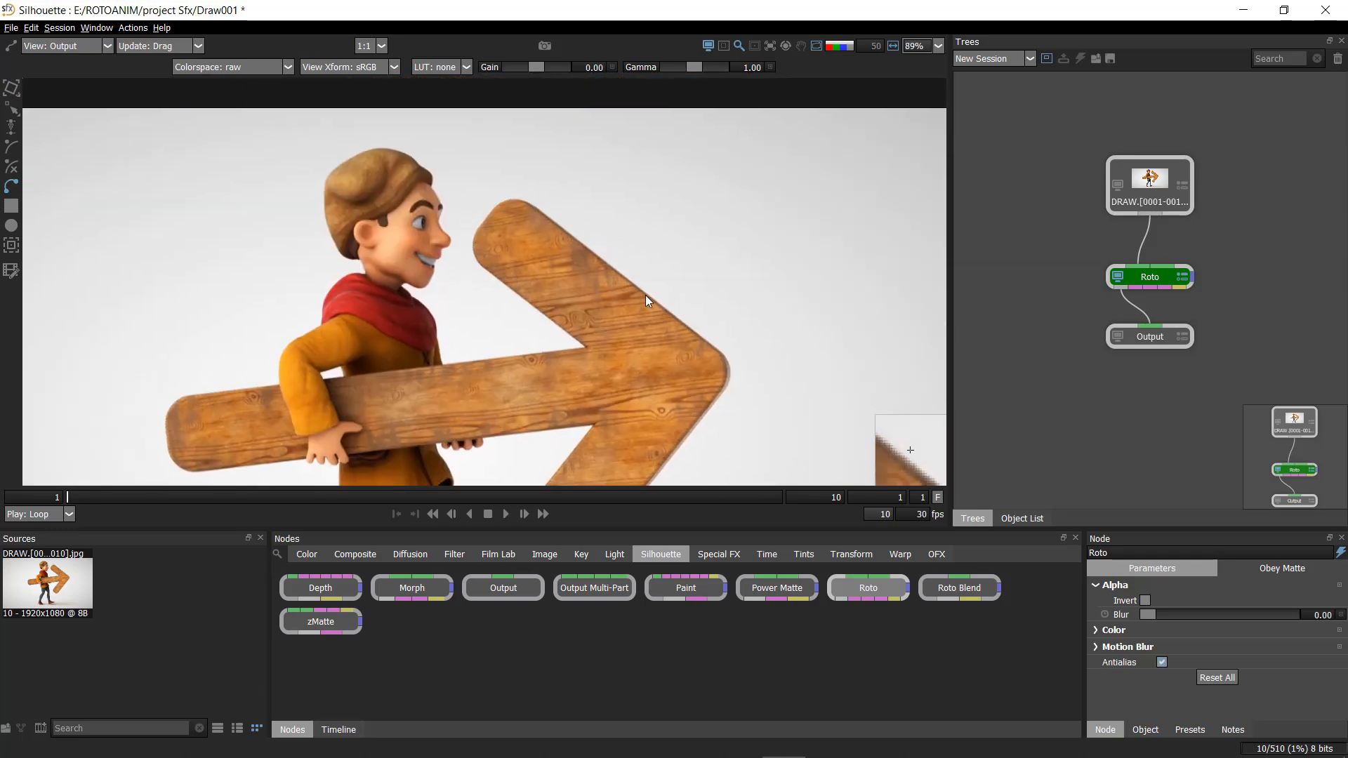
pyautogui.scroll(7, 621, 309)
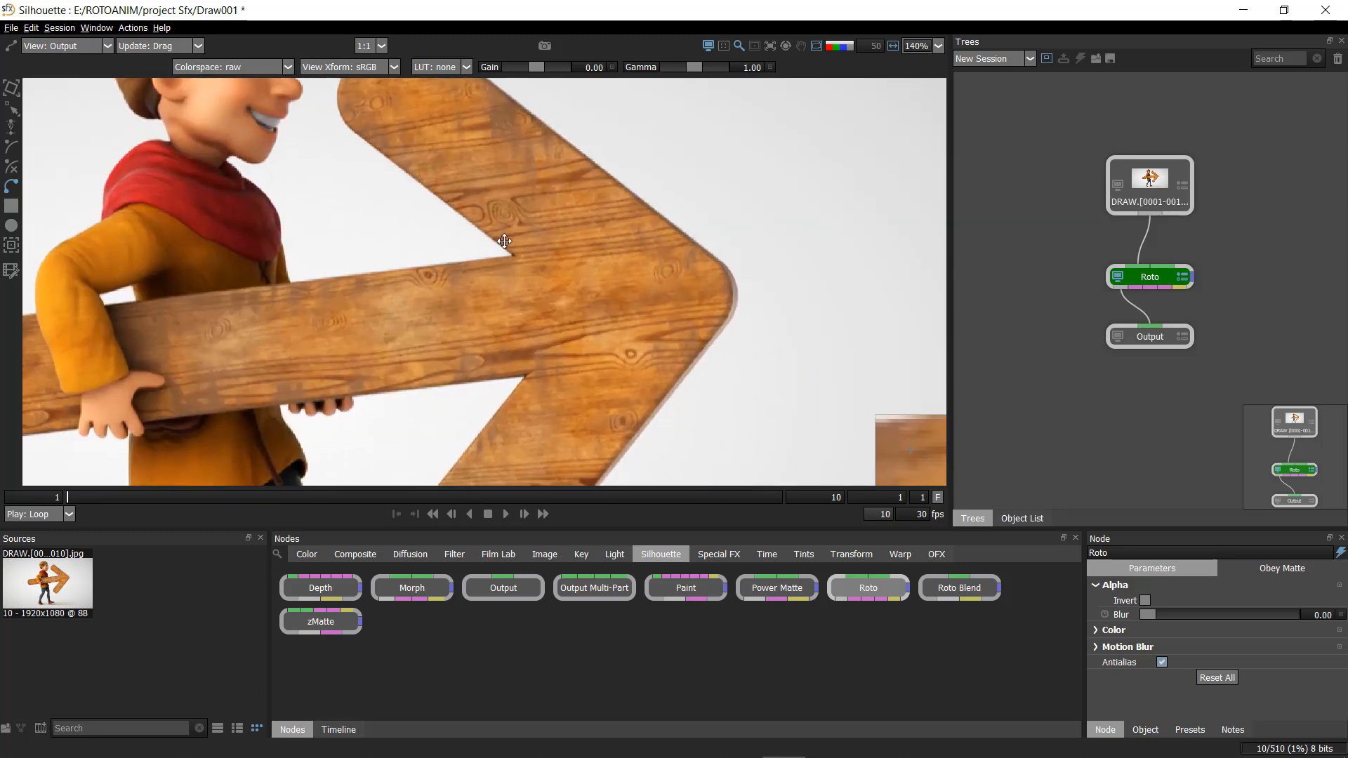
pyautogui.scroll(3, 571, 233)
pyautogui.moveTo(562, 235); pyautogui.dragTo(550, 322)
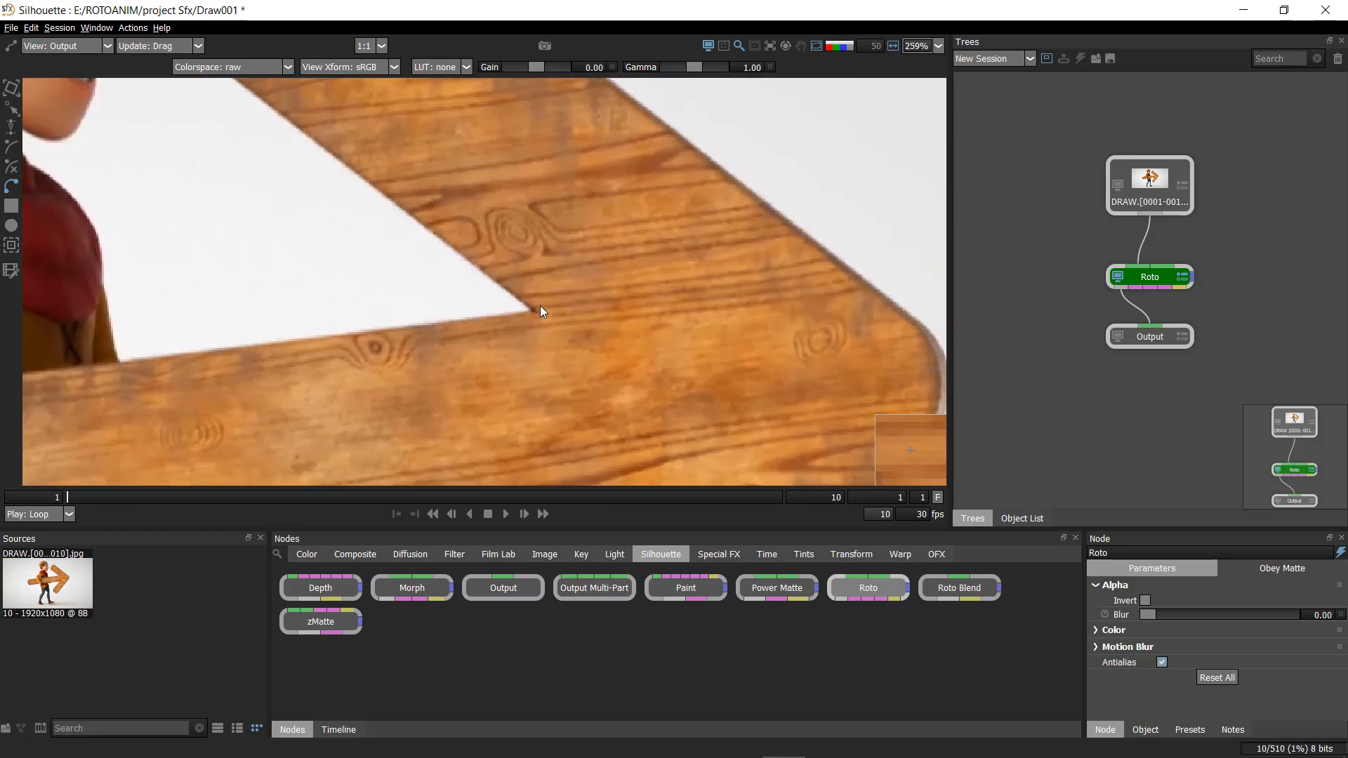
pyautogui.click(531, 308)
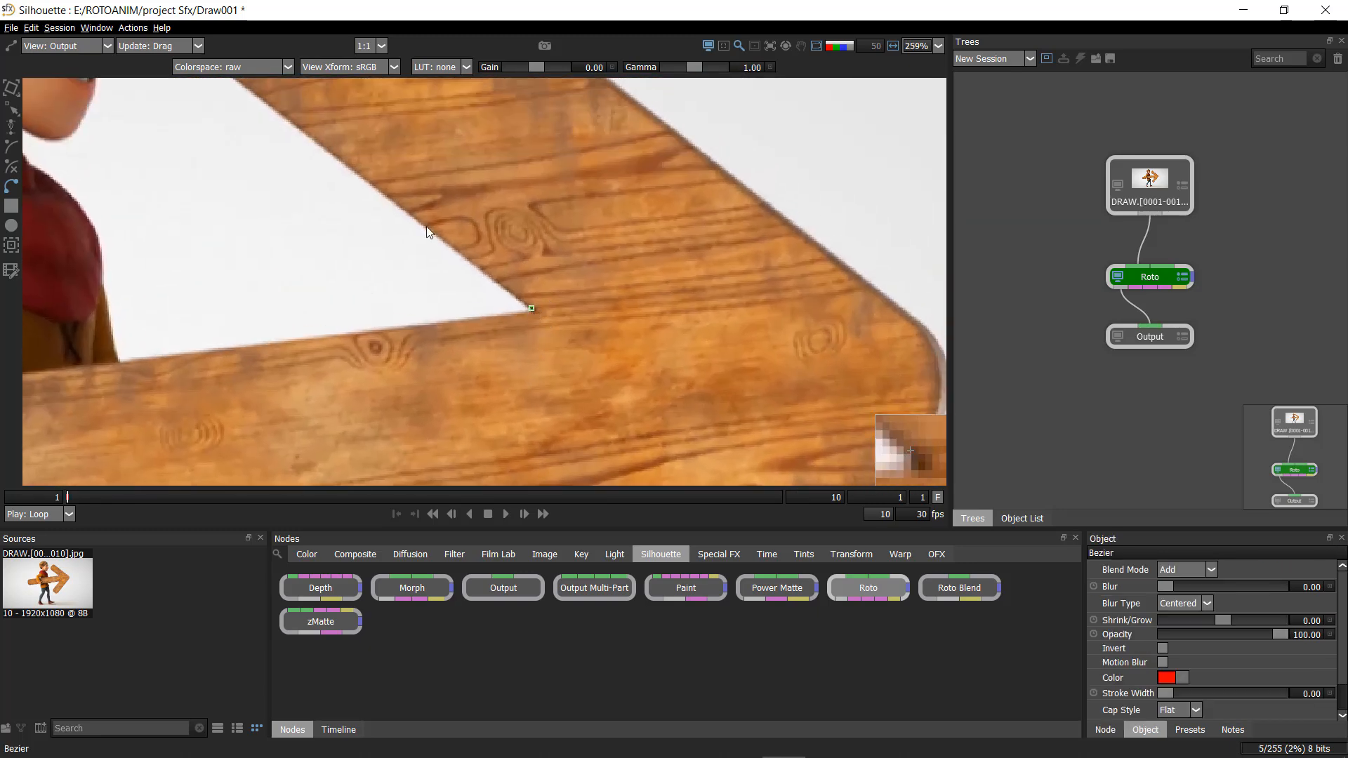
# - Trace the Bezier shape along the upper barb's inner edge and around its rounded end with curved points
pyautogui.moveTo(365, 168); pyautogui.dragTo(398, 269)
pyautogui.click(396, 293)
pyautogui.click(398, 270)
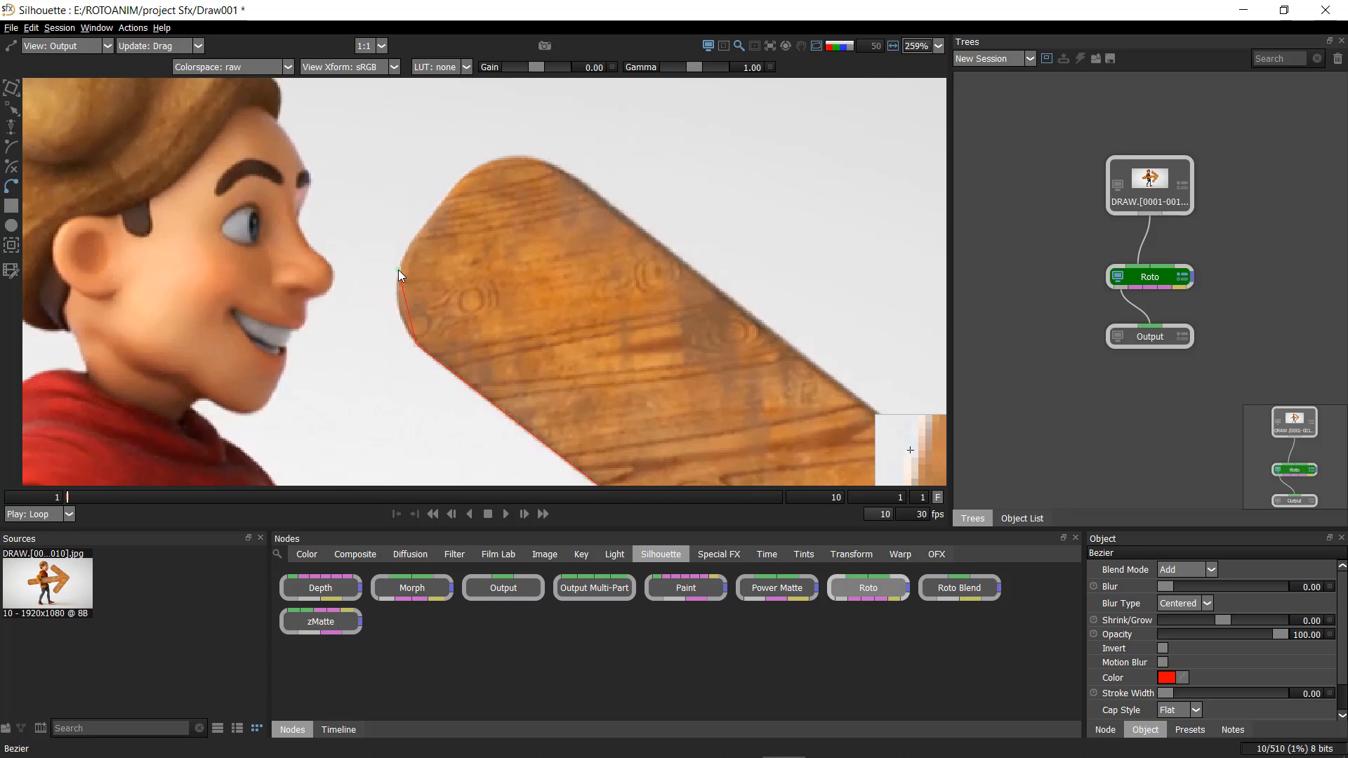
pyautogui.moveTo(398, 269); pyautogui.dragTo(364, 261)
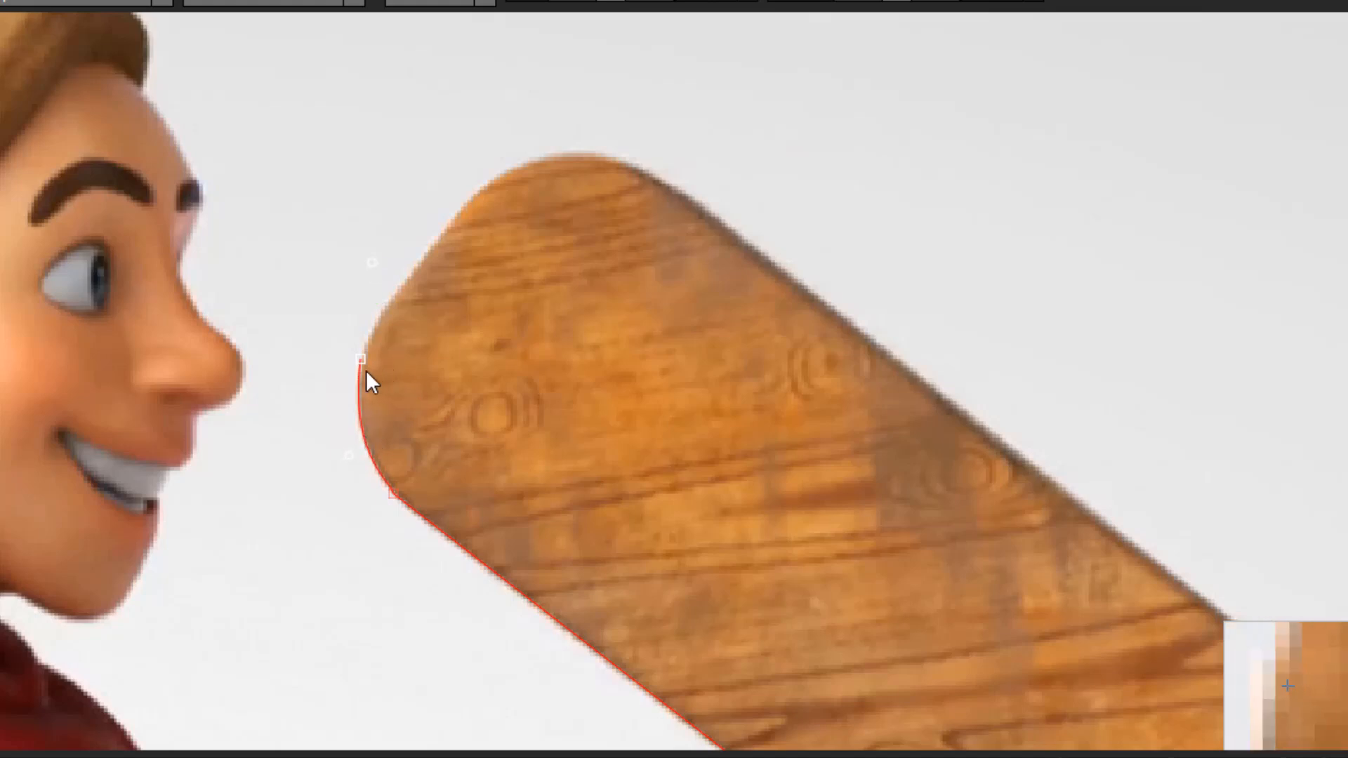
pyautogui.click(475, 195)
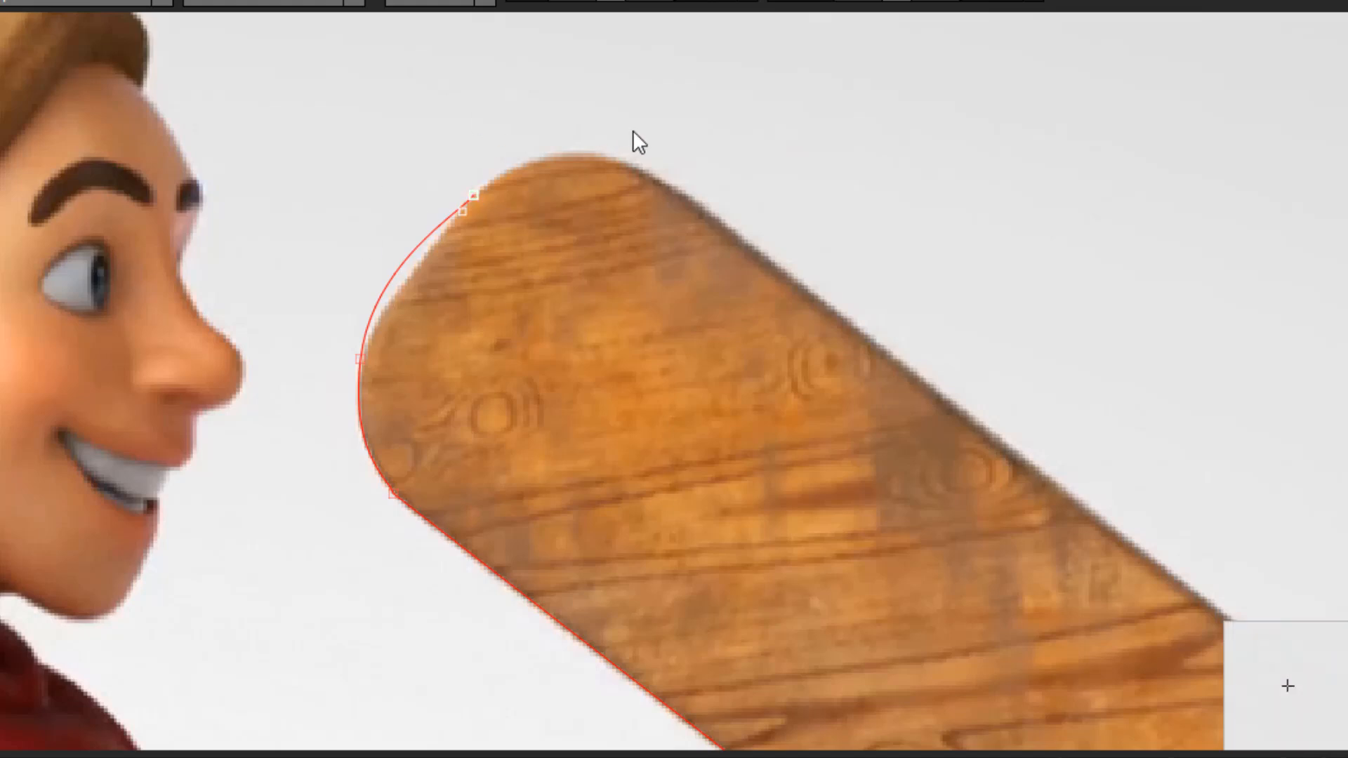
pyautogui.click(651, 173)
pyautogui.moveTo(651, 174); pyautogui.dragTo(763, 227)
# - Extend the Bezier shape along the upper barb's straight outer edge to just before the arrowhead's tip
pyautogui.moveTo(939, 380); pyautogui.dragTo(578, 192)
pyautogui.scroll(-1, 747, 345)
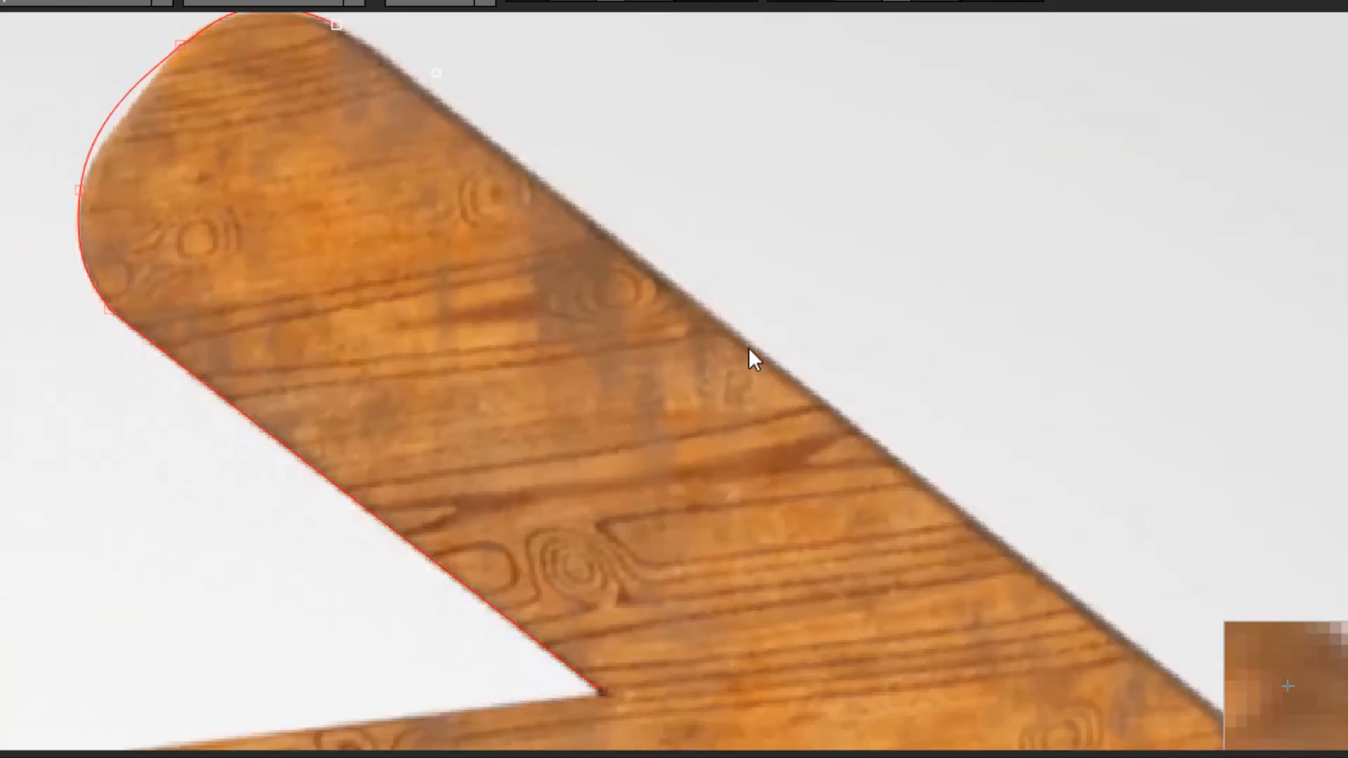
pyautogui.moveTo(936, 565); pyautogui.dragTo(704, 455)
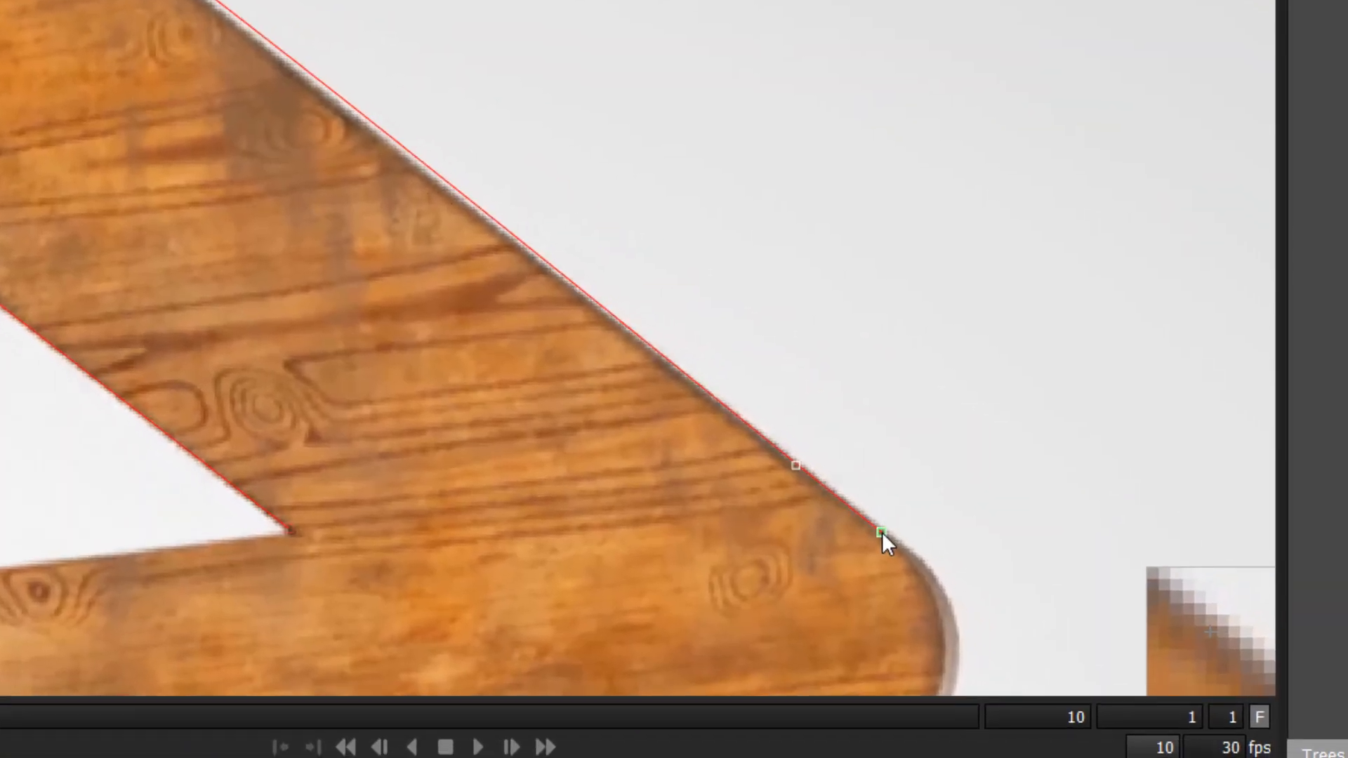
# - Curve the Bezier shape around the arrowhead's rounded tip to the start of the lower barb's outer edge
pyautogui.click(959, 585)
pyautogui.scroll(1, 887, 537)
pyautogui.scroll(1, 886, 537)
pyautogui.press('Up')
pyautogui.press('Up')
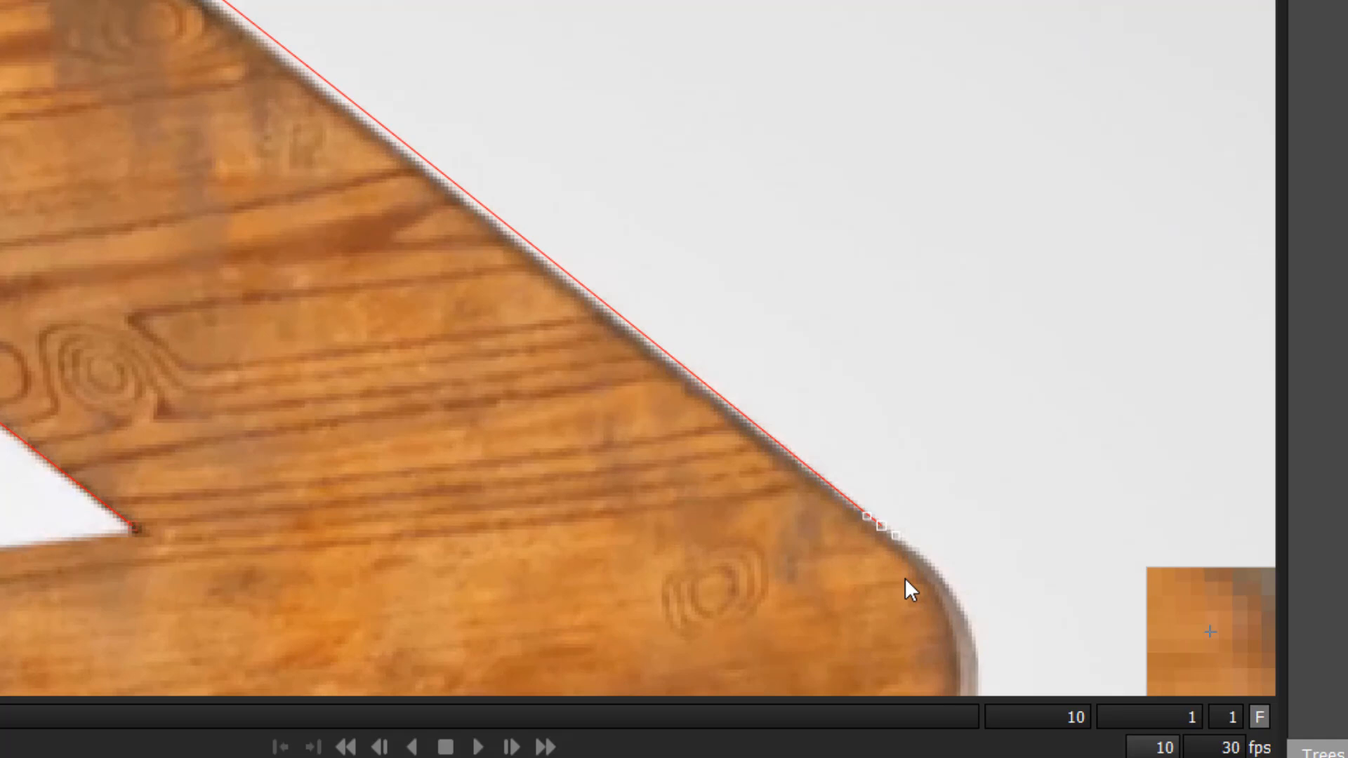
pyautogui.scroll(-1, 903, 555)
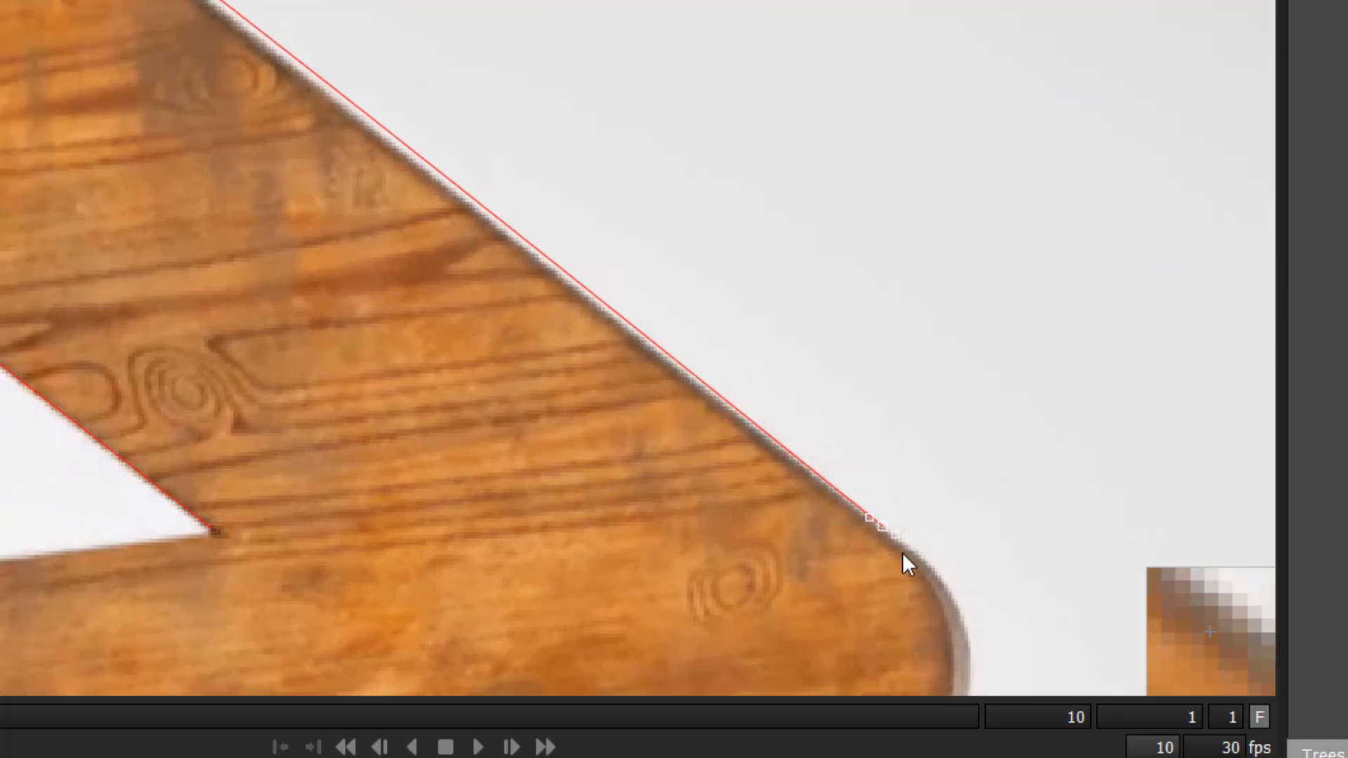
pyautogui.scroll(-3, 903, 553)
pyautogui.moveTo(903, 552); pyautogui.dragTo(705, 326)
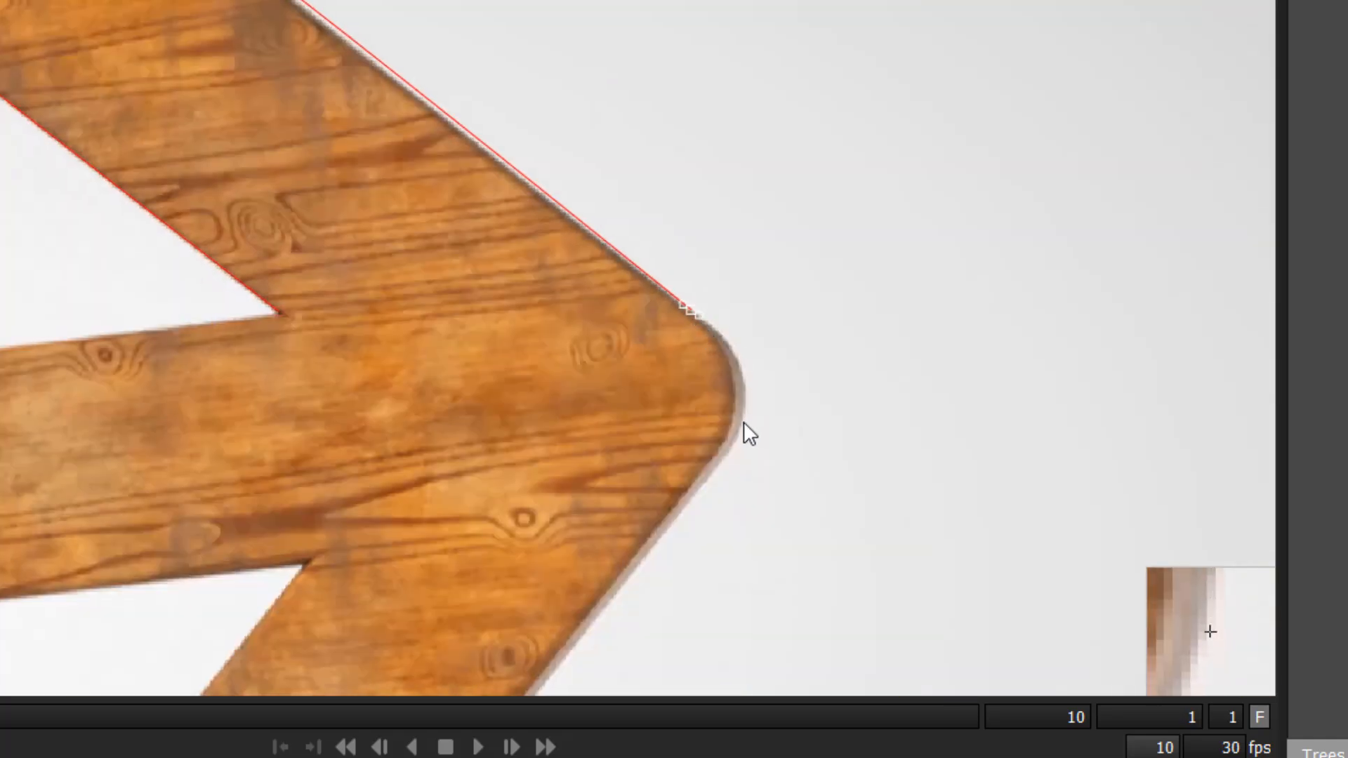
pyautogui.moveTo(746, 386); pyautogui.dragTo(731, 199)
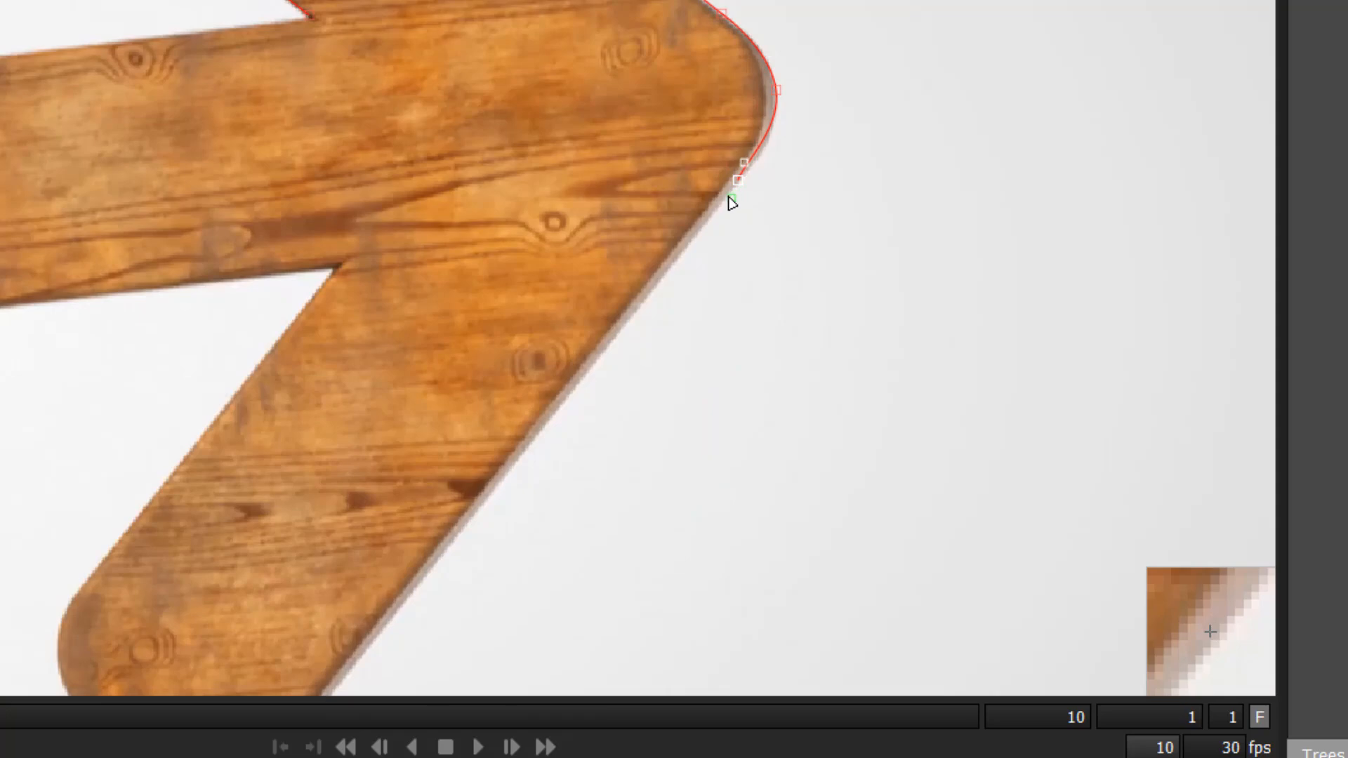
# - Extend the Bezier shape along the lower barb's outer edge to the start of its rounded end
pyautogui.moveTo(644, 442); pyautogui.dragTo(831, 120)
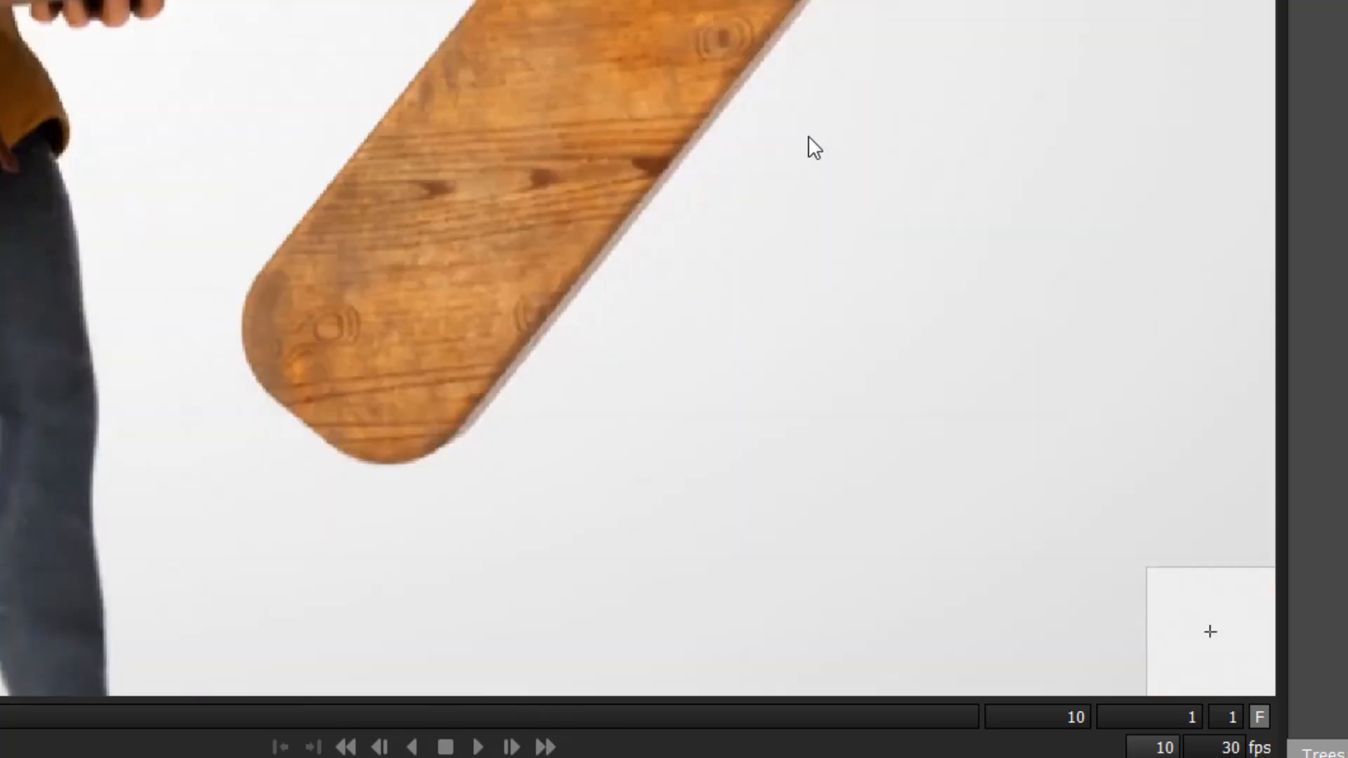
pyautogui.click(463, 428)
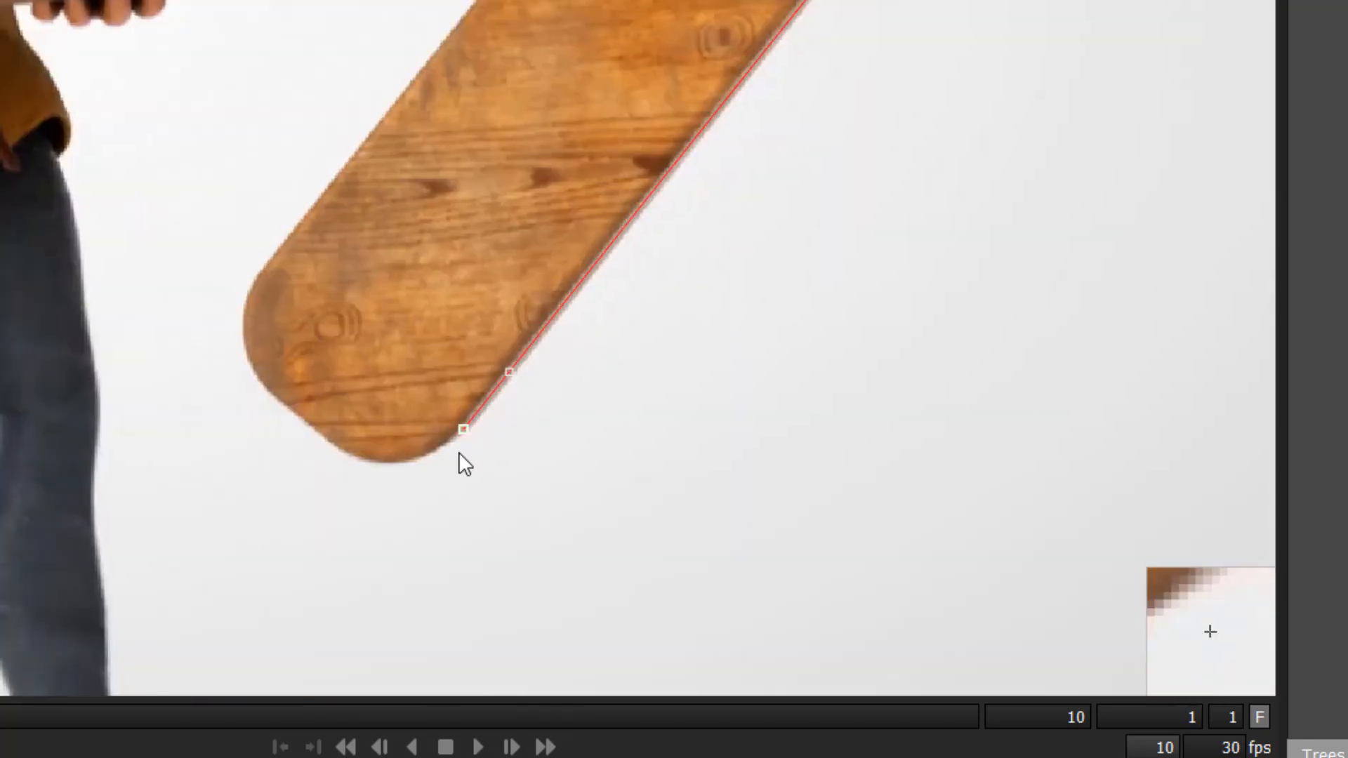
pyautogui.scroll(2, 486, 424)
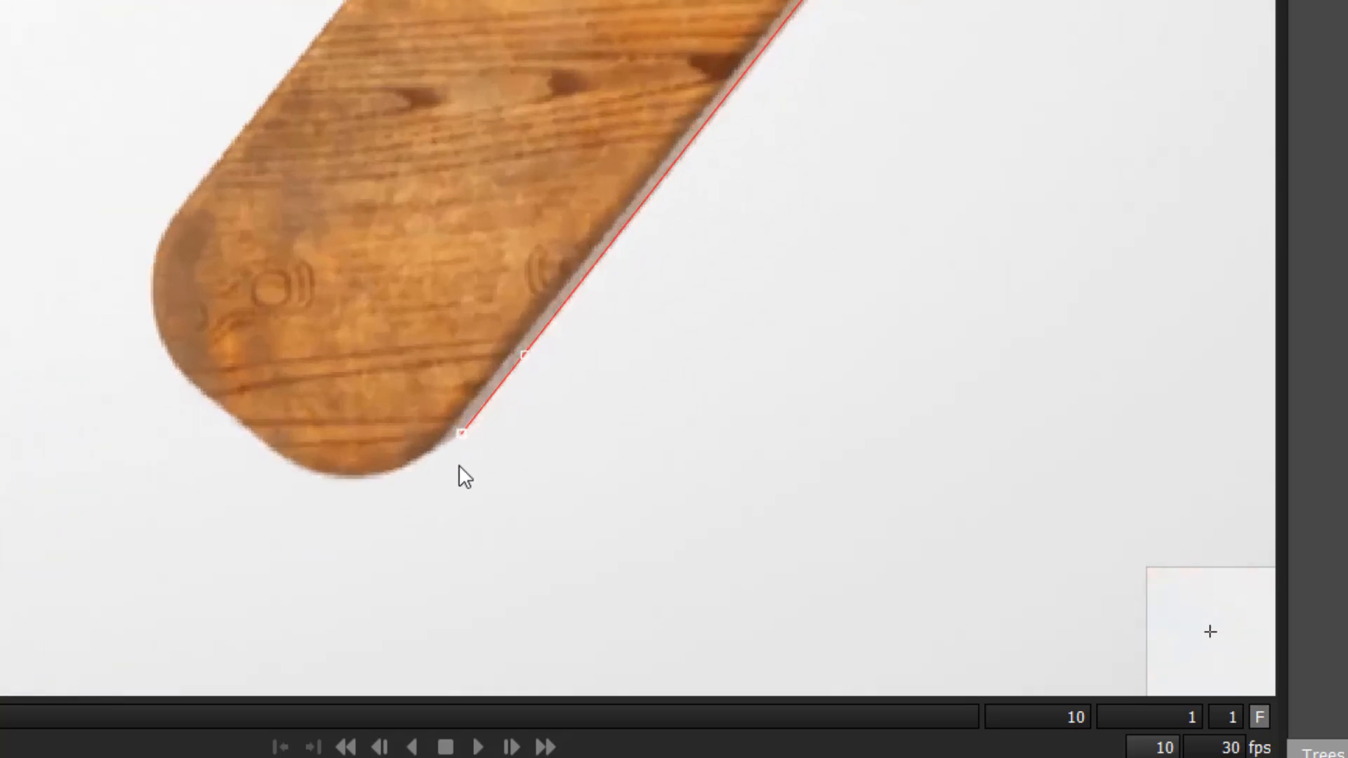
# - Curve the Bezier shape around the lower barb's rounded end and continue it up along the barb's inner edge
pyautogui.moveTo(334, 474); pyautogui.dragTo(267, 462)
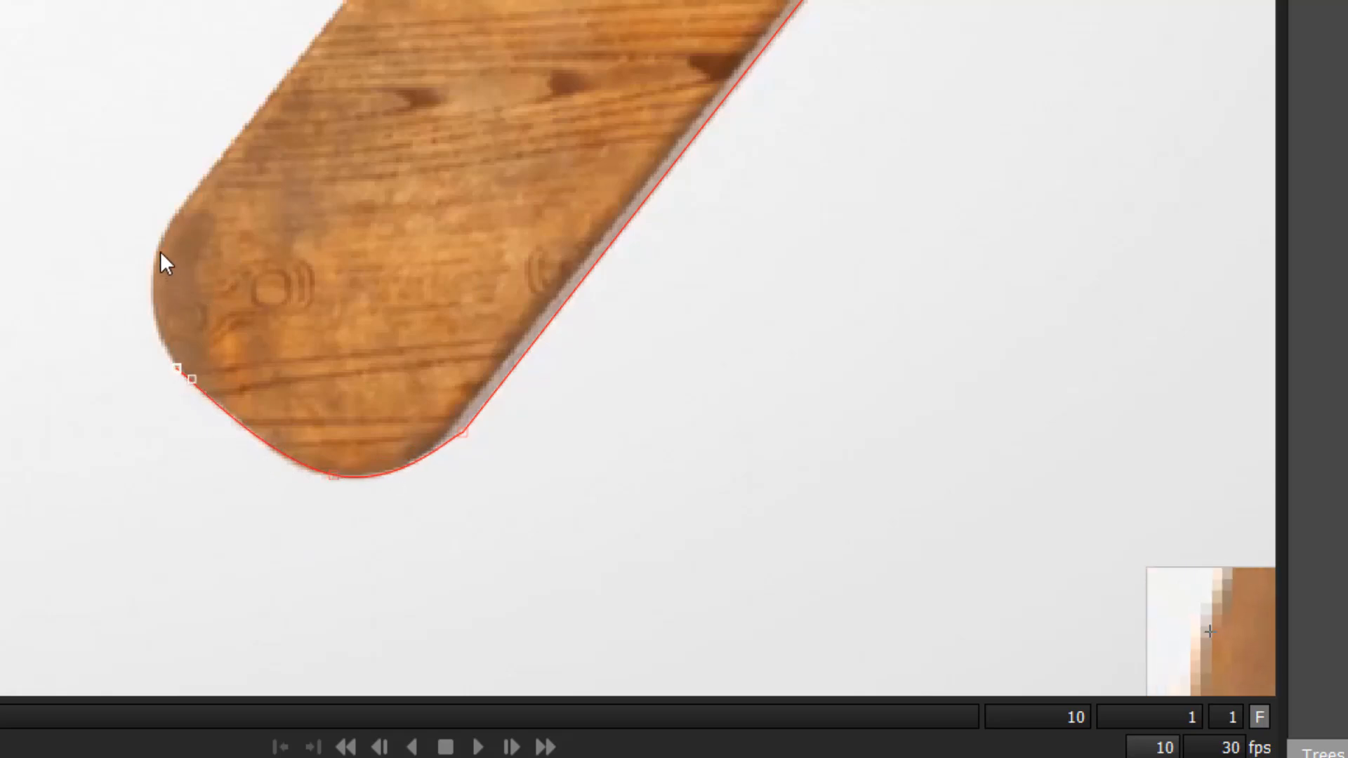
pyautogui.moveTo(160, 230); pyautogui.dragTo(187, 136)
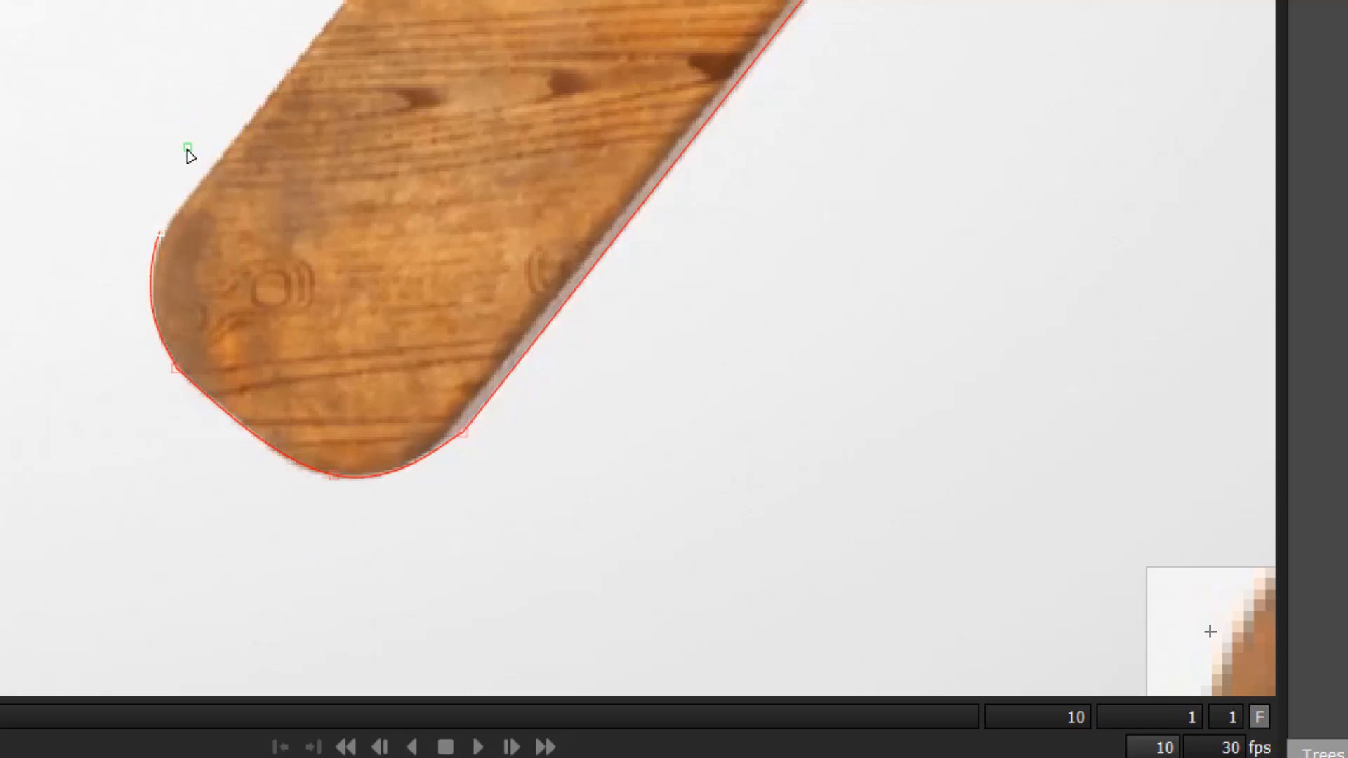
pyautogui.moveTo(407, 48); pyautogui.dragTo(267, 305)
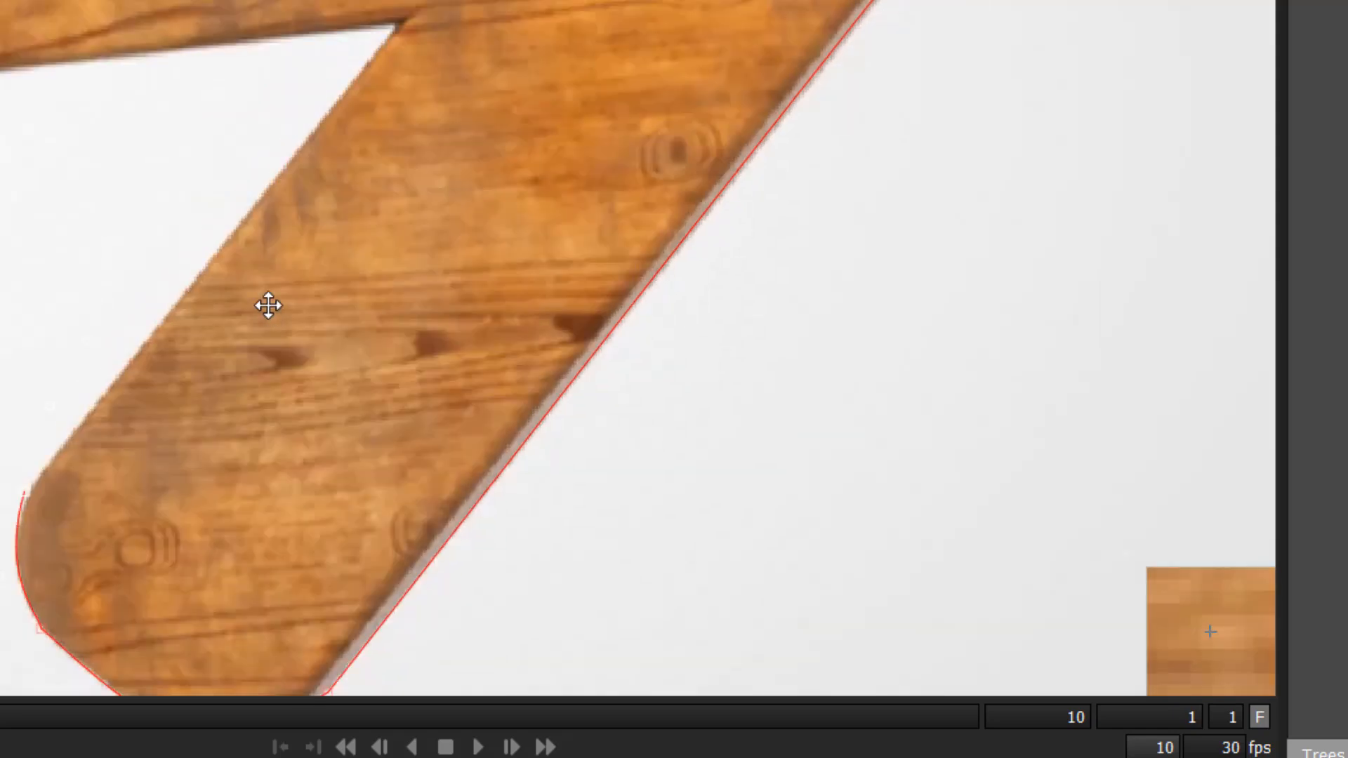
pyautogui.moveTo(278, 172); pyautogui.dragTo(290, 138)
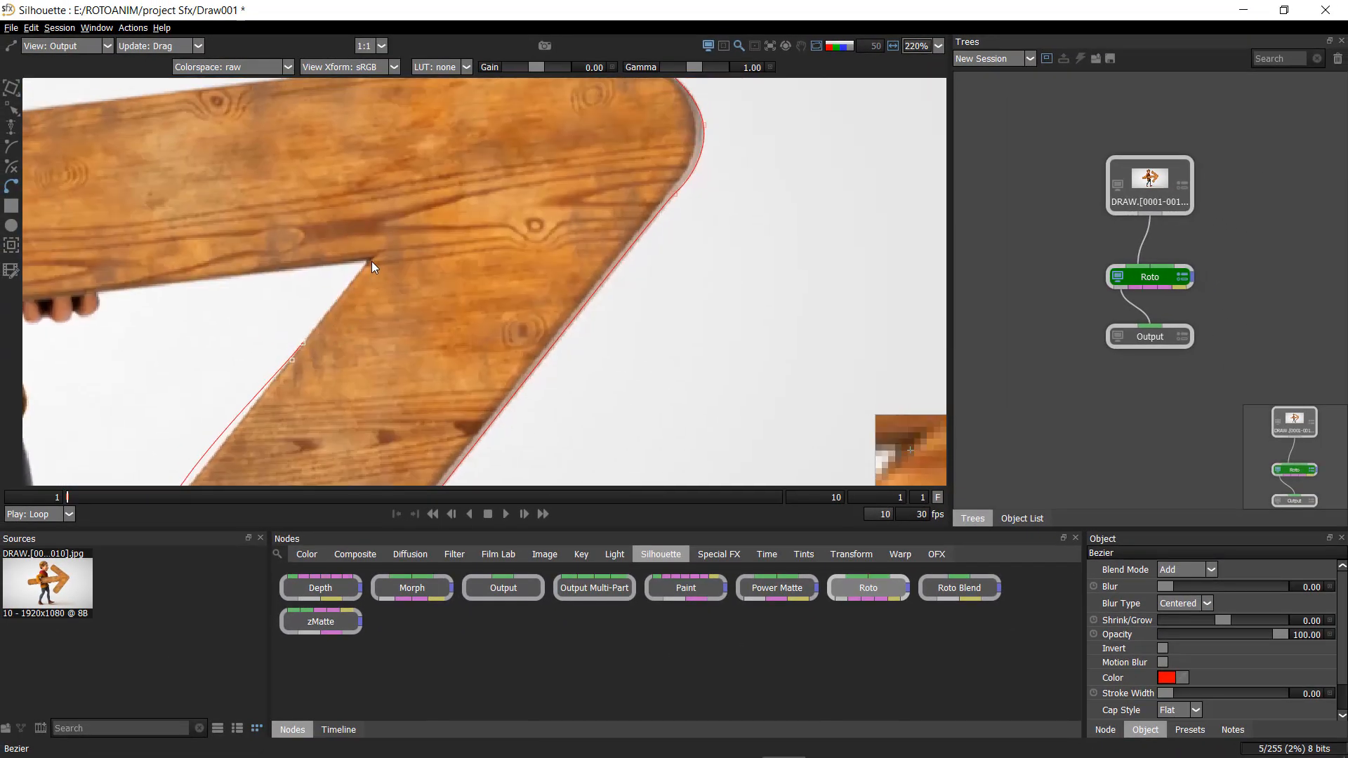
# - Carry the Bezier shape through the lower inner corner and a point inside the arrowhead, closing it at the upper inner corner
pyautogui.click(370, 258)
pyautogui.moveTo(429, 242); pyautogui.dragTo(379, 391)
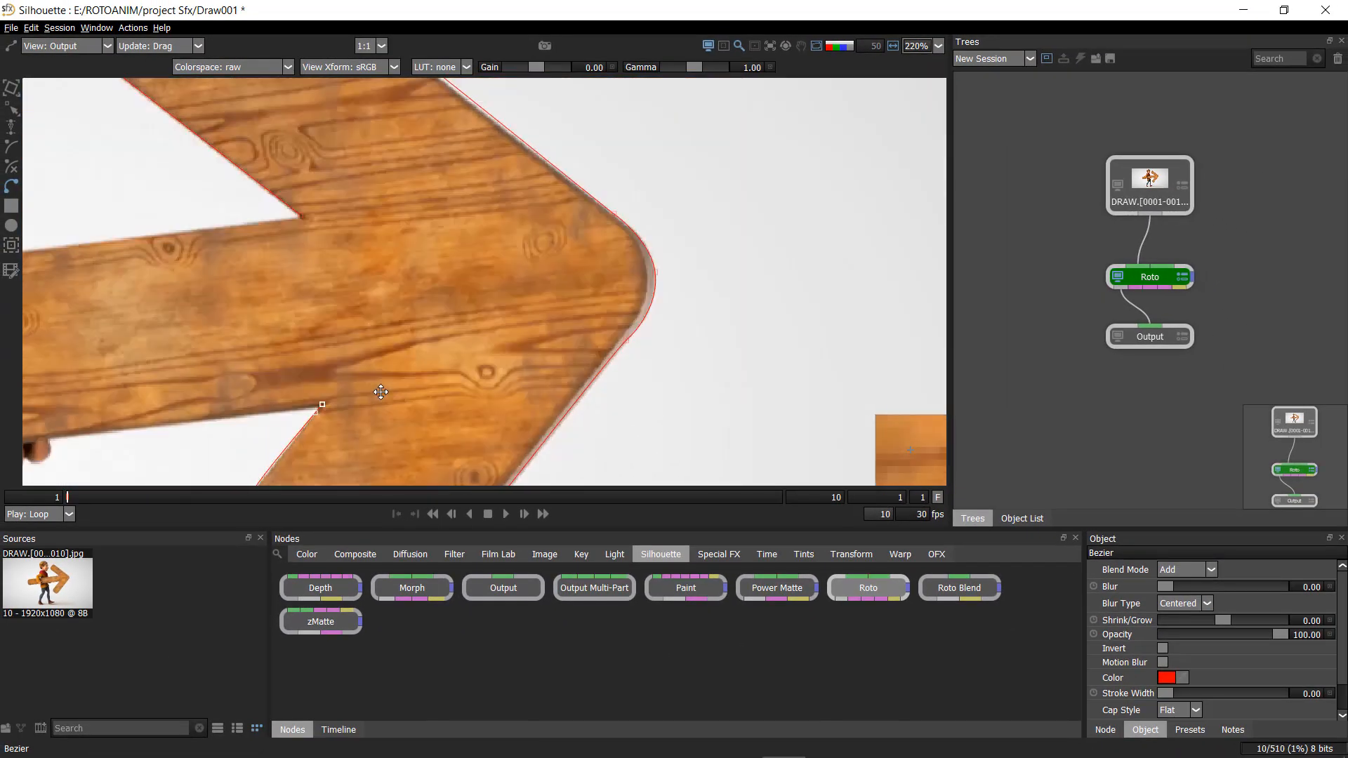
pyautogui.scroll(-2, 382, 351)
pyautogui.click(378, 300)
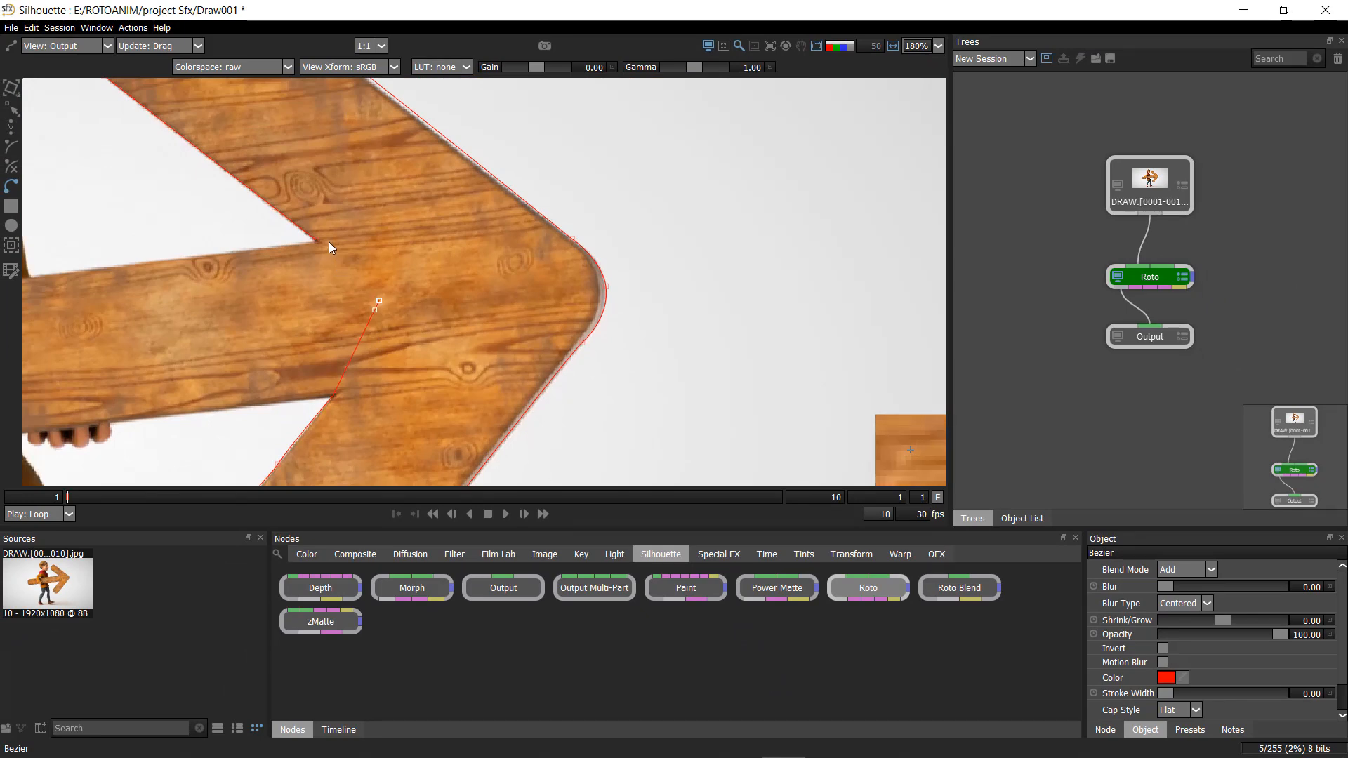
pyautogui.click(317, 240)
pyautogui.scroll(-10, 347, 305)
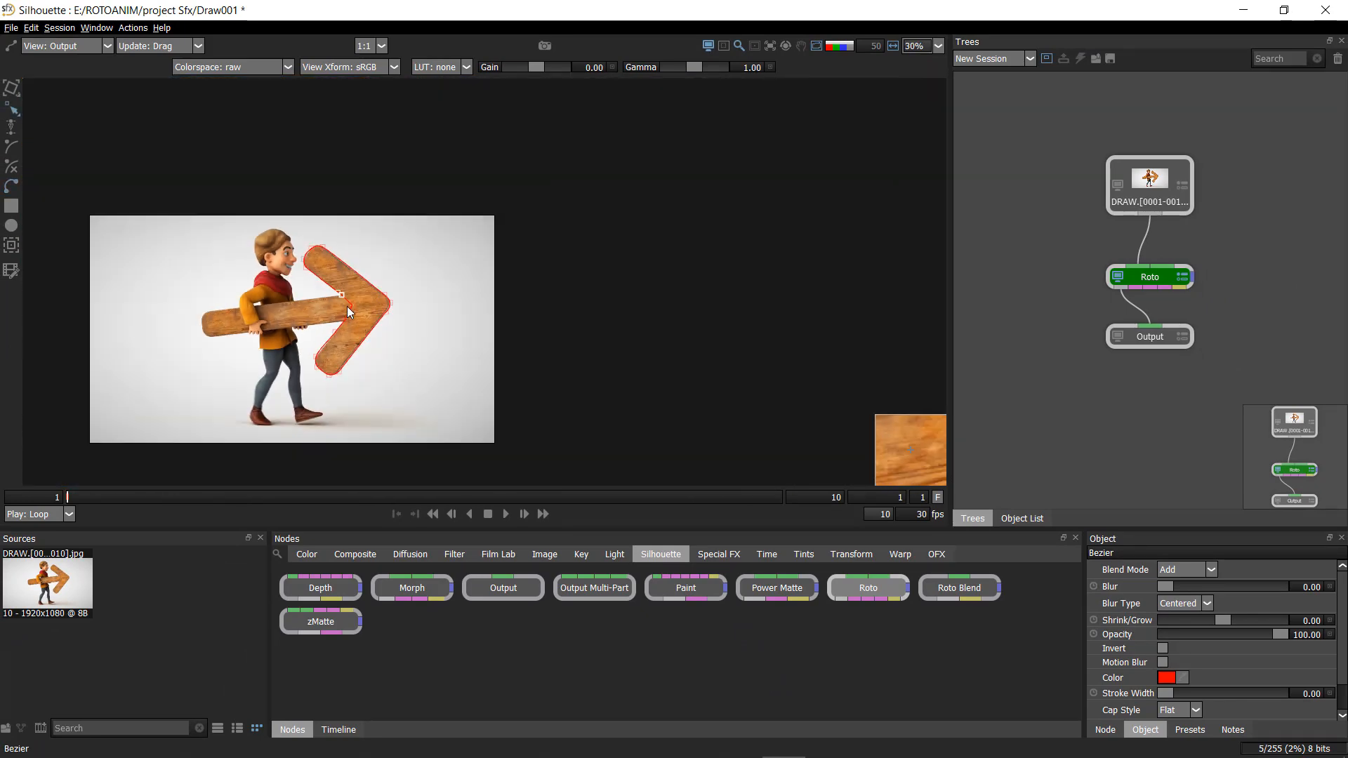
# - Select the control point on the upper barb's rounded end and pull its curve in toward the wood's edge
pyautogui.scroll(2, 347, 305)
pyautogui.scroll(5, 381, 316)
pyautogui.scroll(-3, 430, 301)
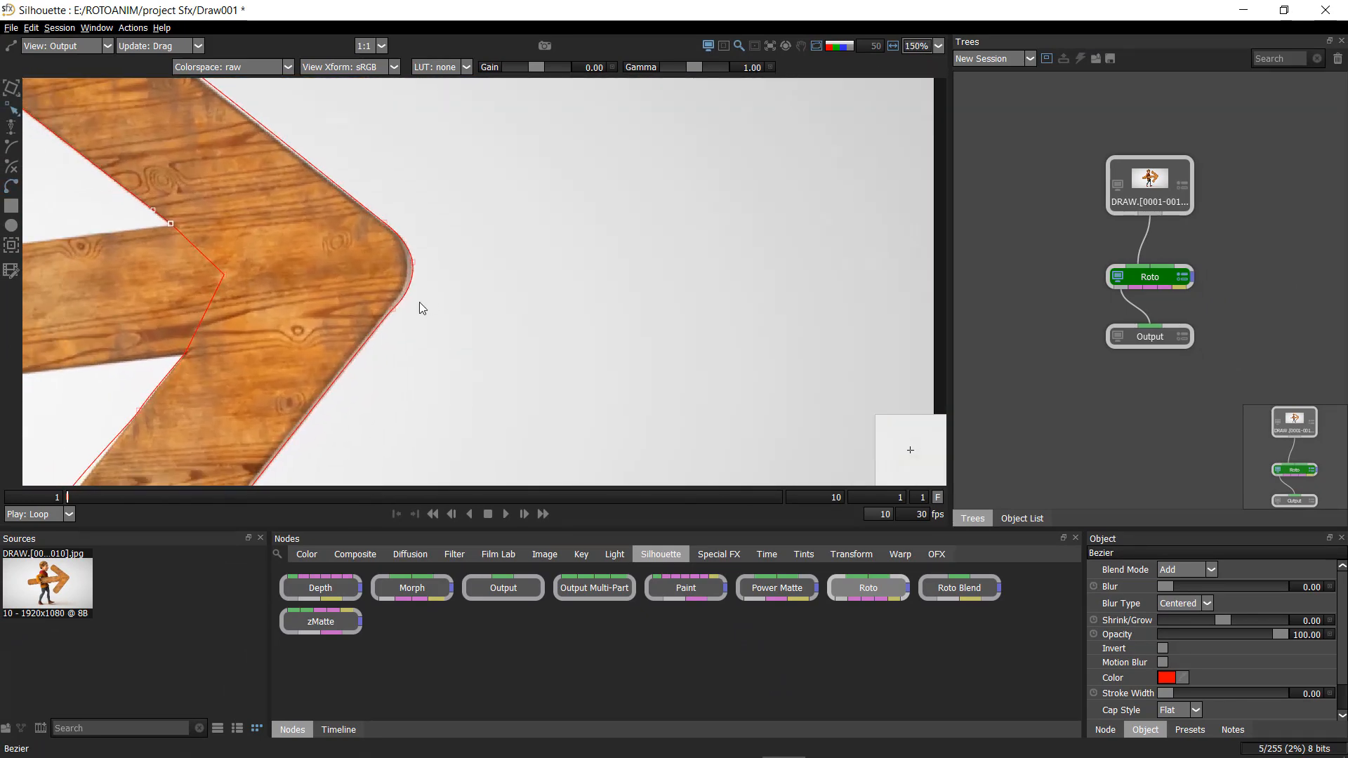
pyautogui.scroll(6, 270, 211)
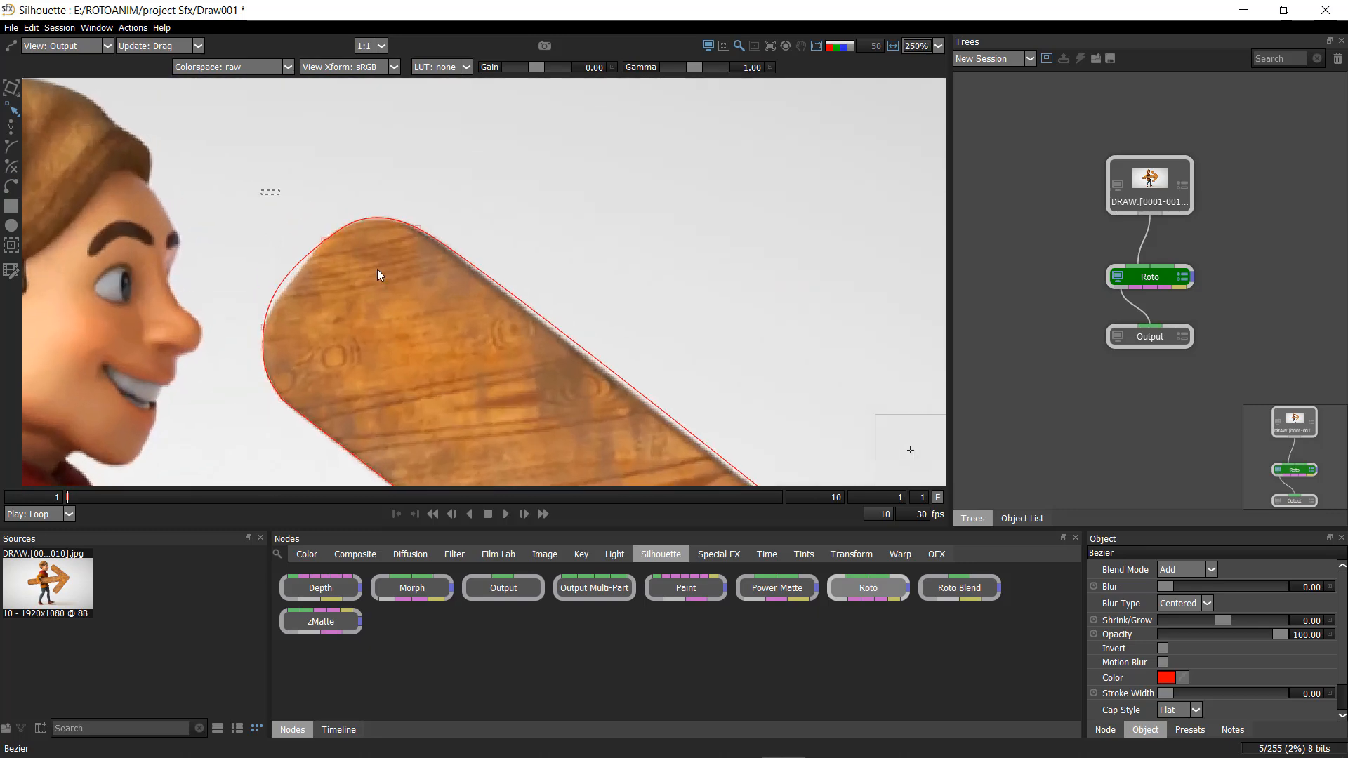
pyautogui.moveTo(213, 255); pyautogui.dragTo(310, 344)
pyautogui.scroll(1, 279, 289)
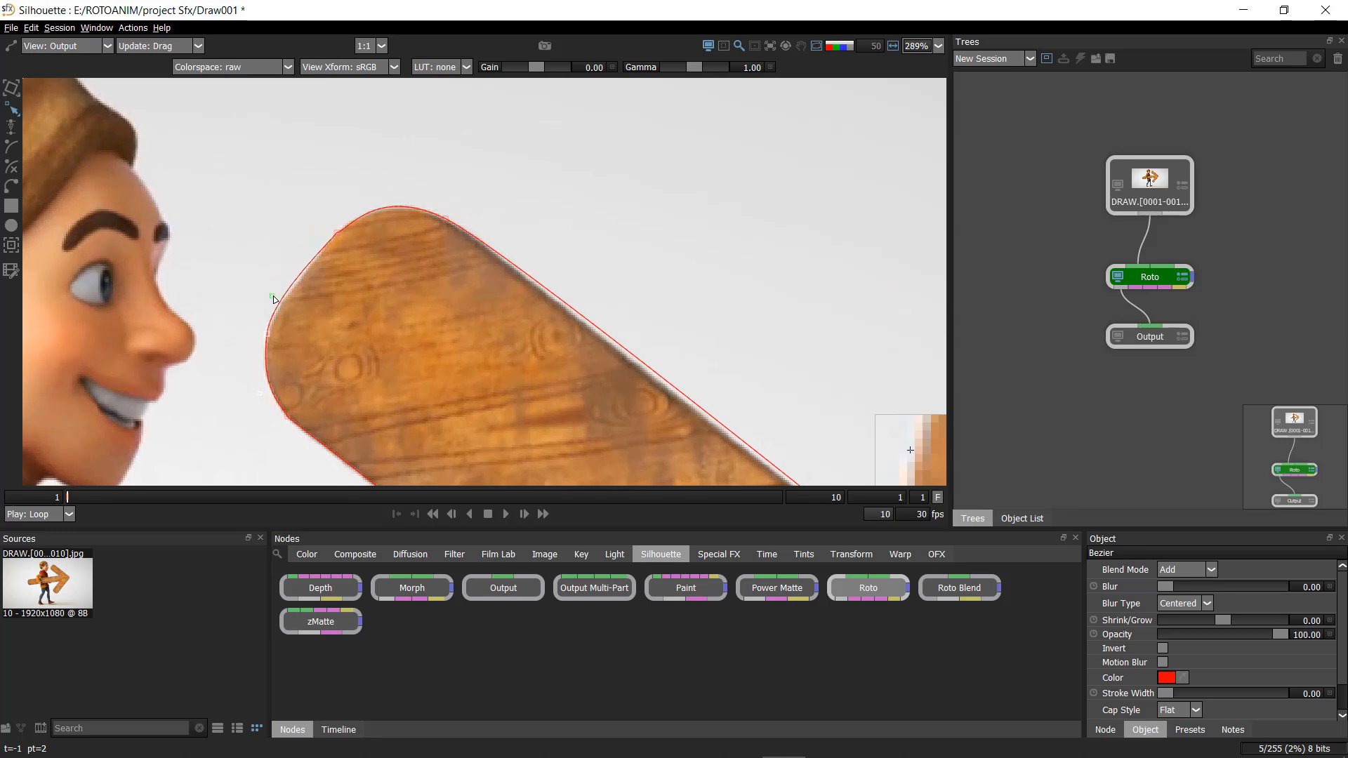
# - Adjust the tangent of the control point on the upper barb's rounded end and smooth the point
pyautogui.scroll(4, 373, 281)
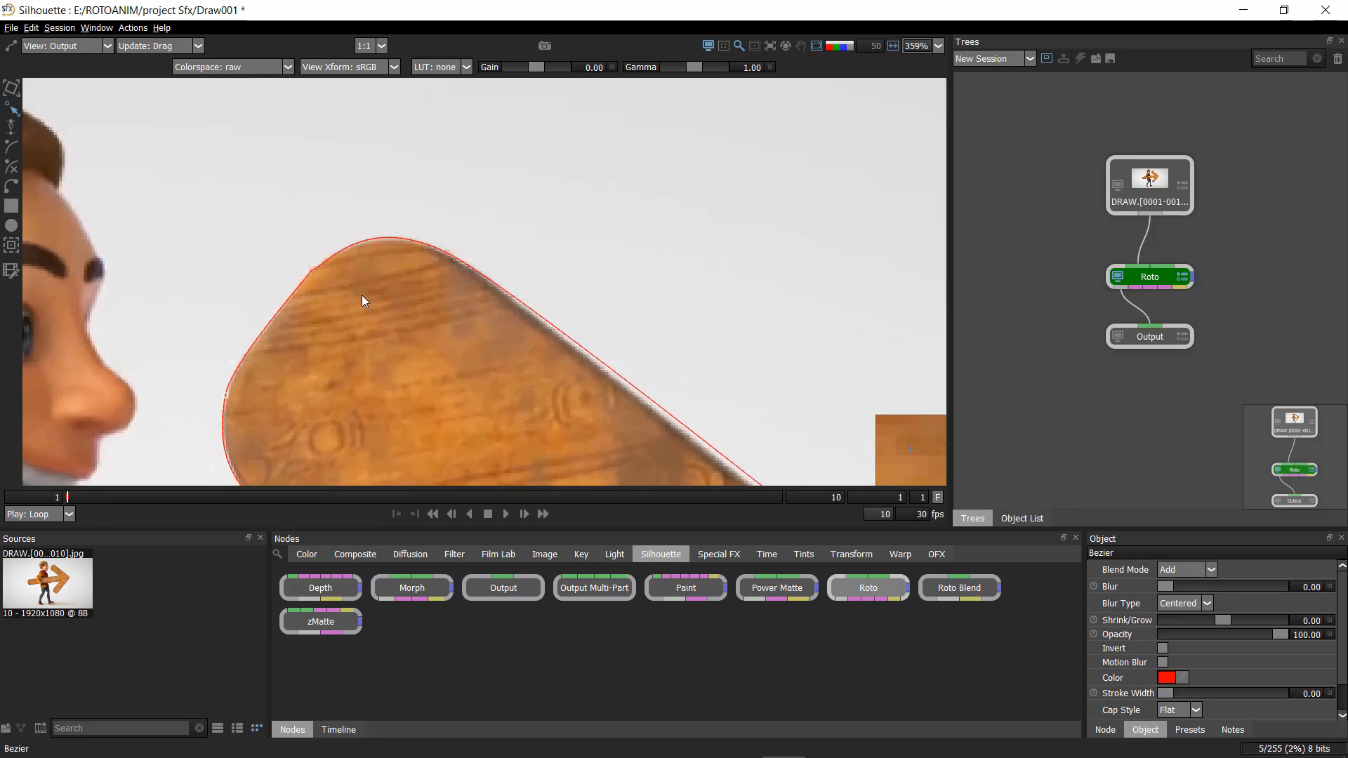
pyautogui.scroll(3, 379, 302)
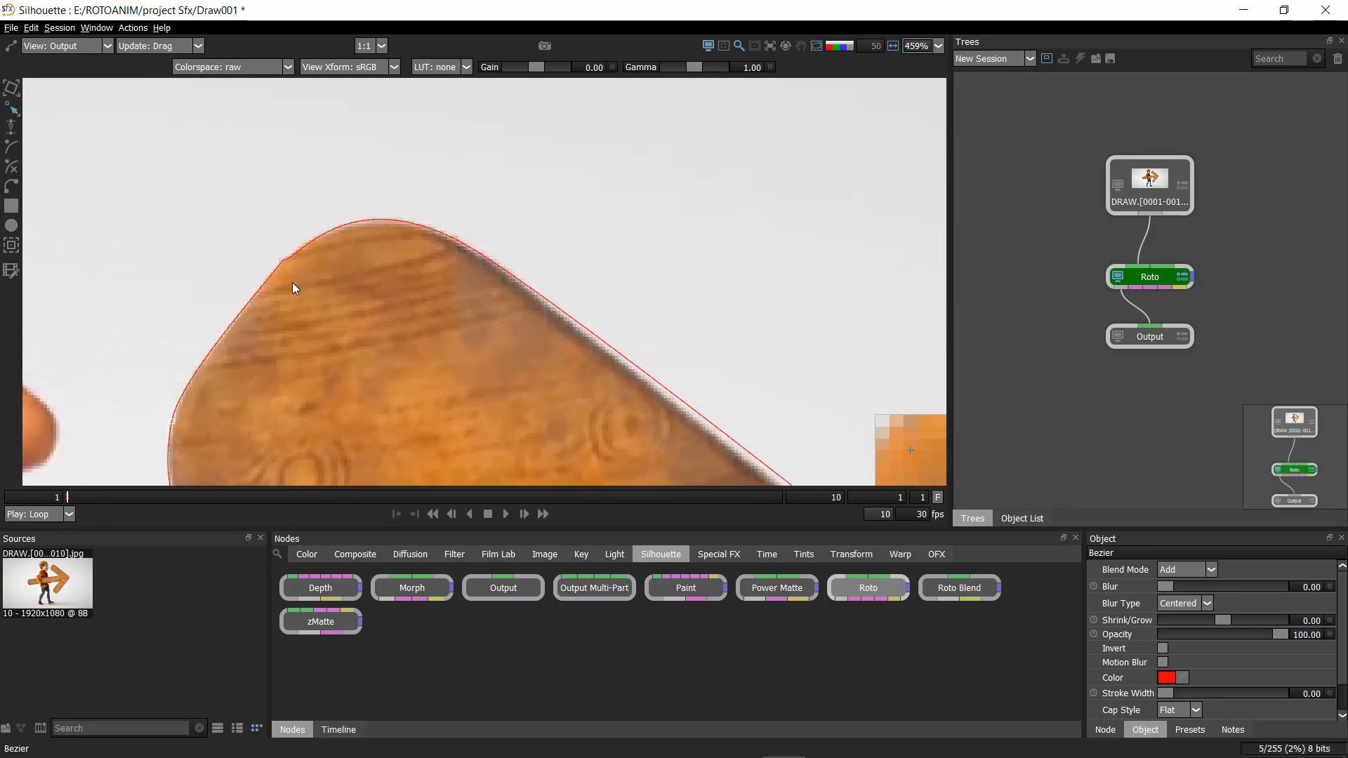
pyautogui.scroll(5, 289, 281)
pyautogui.moveTo(308, 243); pyautogui.dragTo(310, 234)
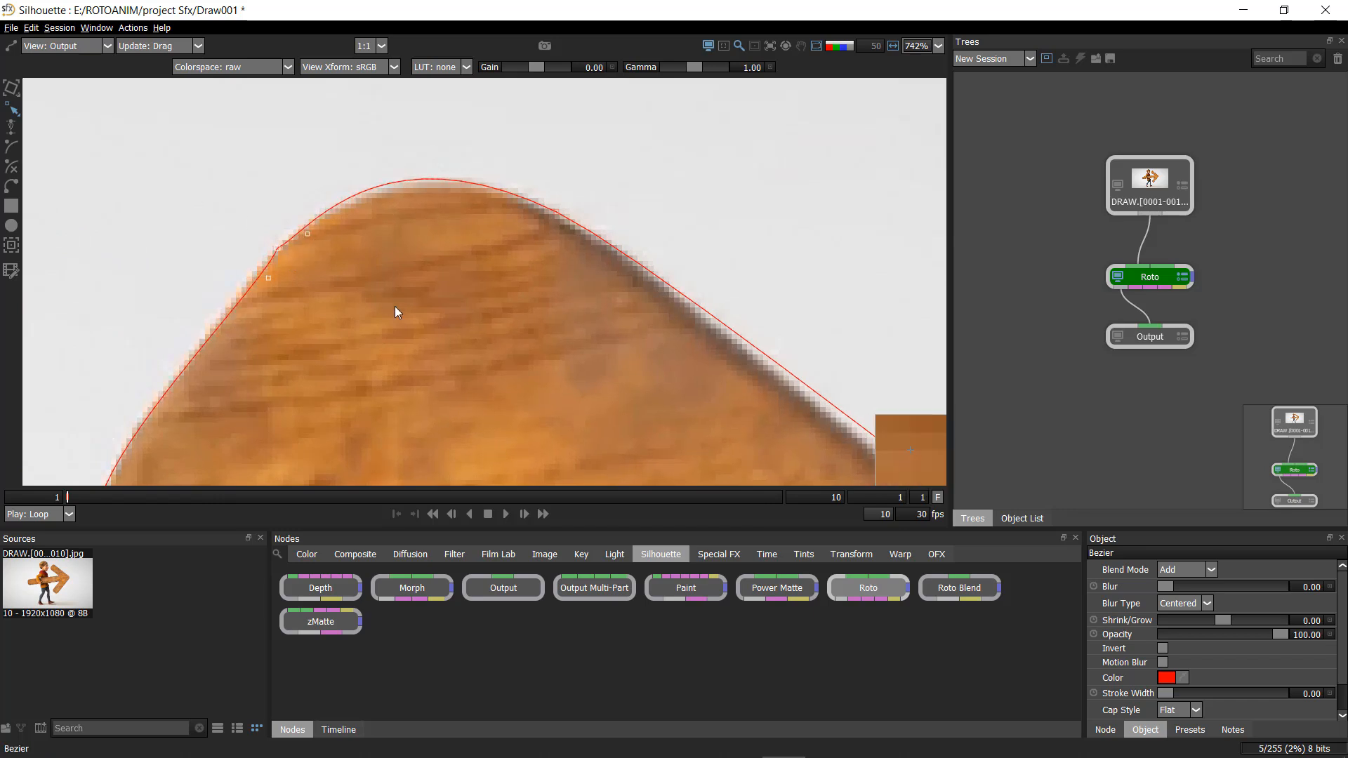
pyautogui.press('z')
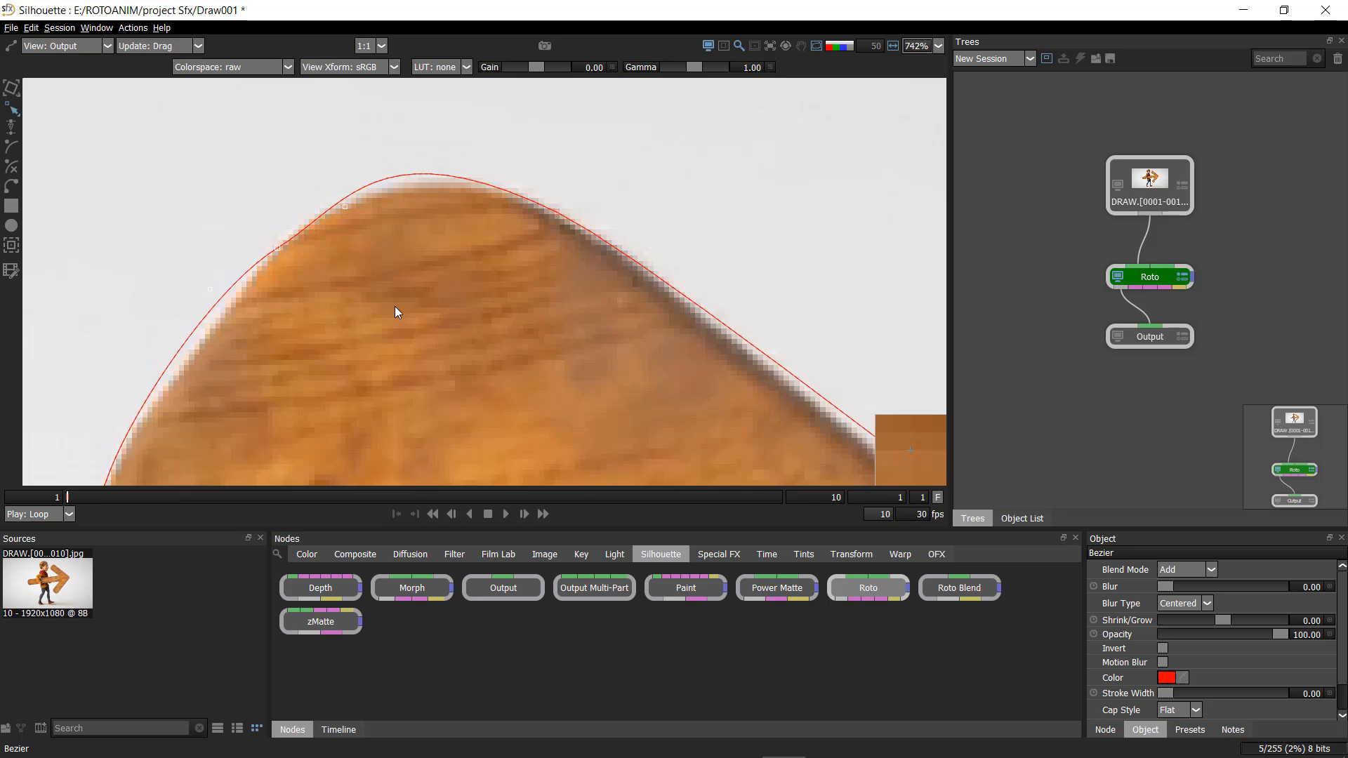
# - Pull the outline along the upper barb's end face inward so that it follows the wood's edge
pyautogui.scroll(1, 287, 250)
pyautogui.moveTo(287, 250); pyautogui.dragTo(352, 170)
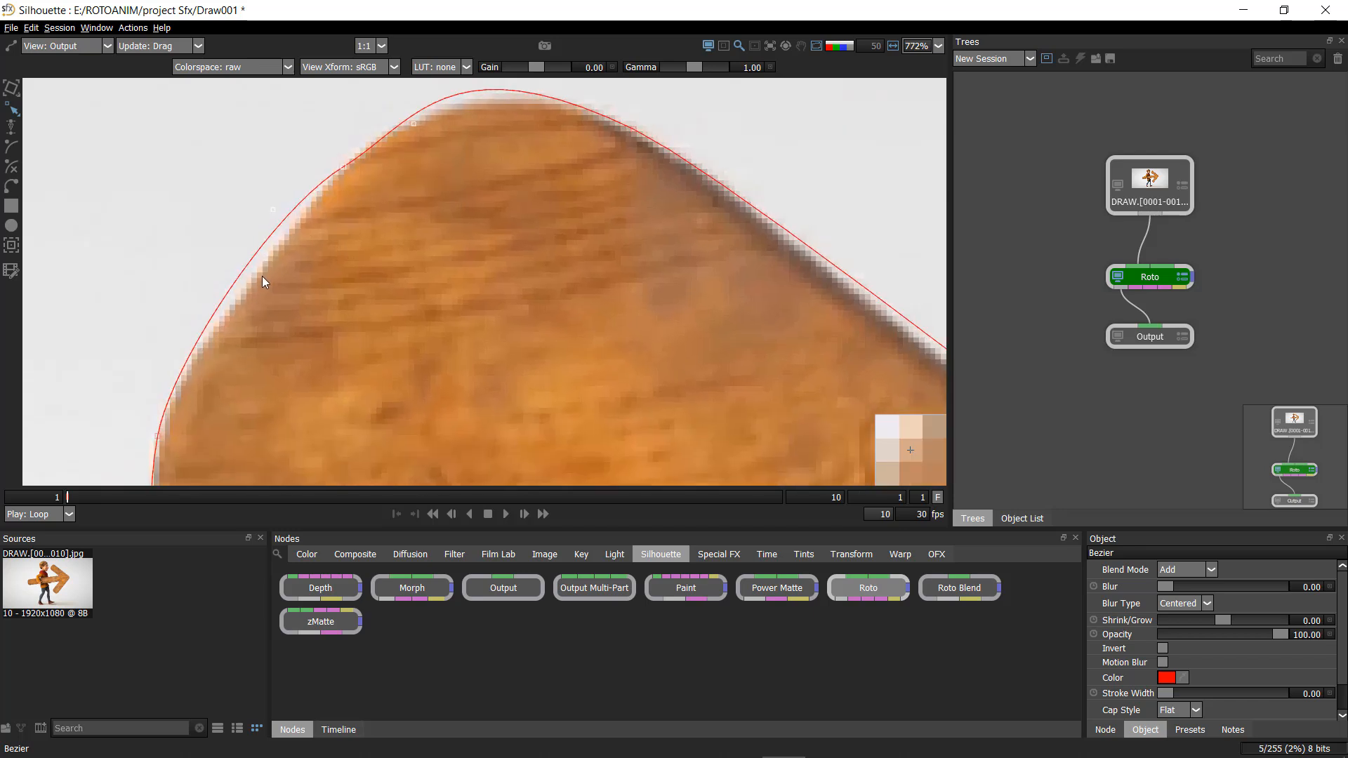
pyautogui.scroll(6, 262, 276)
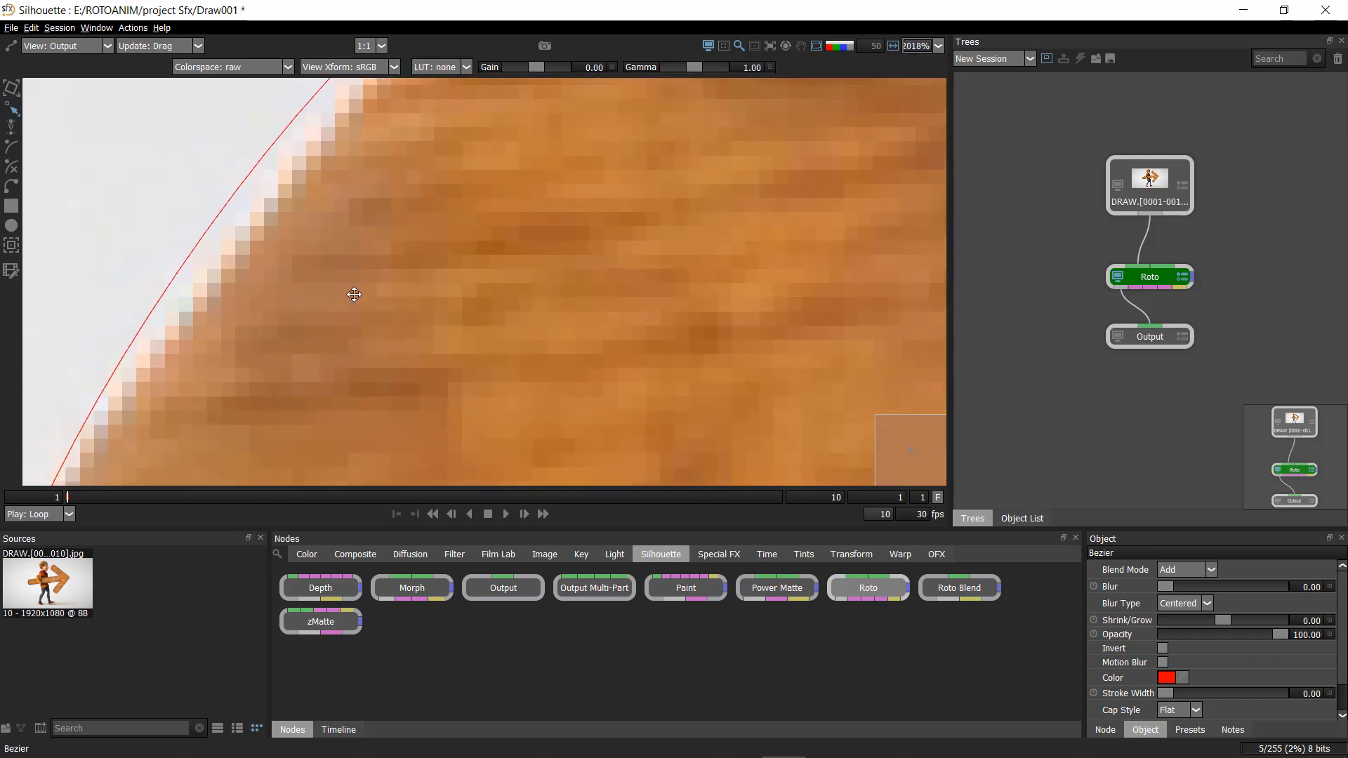
pyautogui.moveTo(338, 276); pyautogui.dragTo(397, 343)
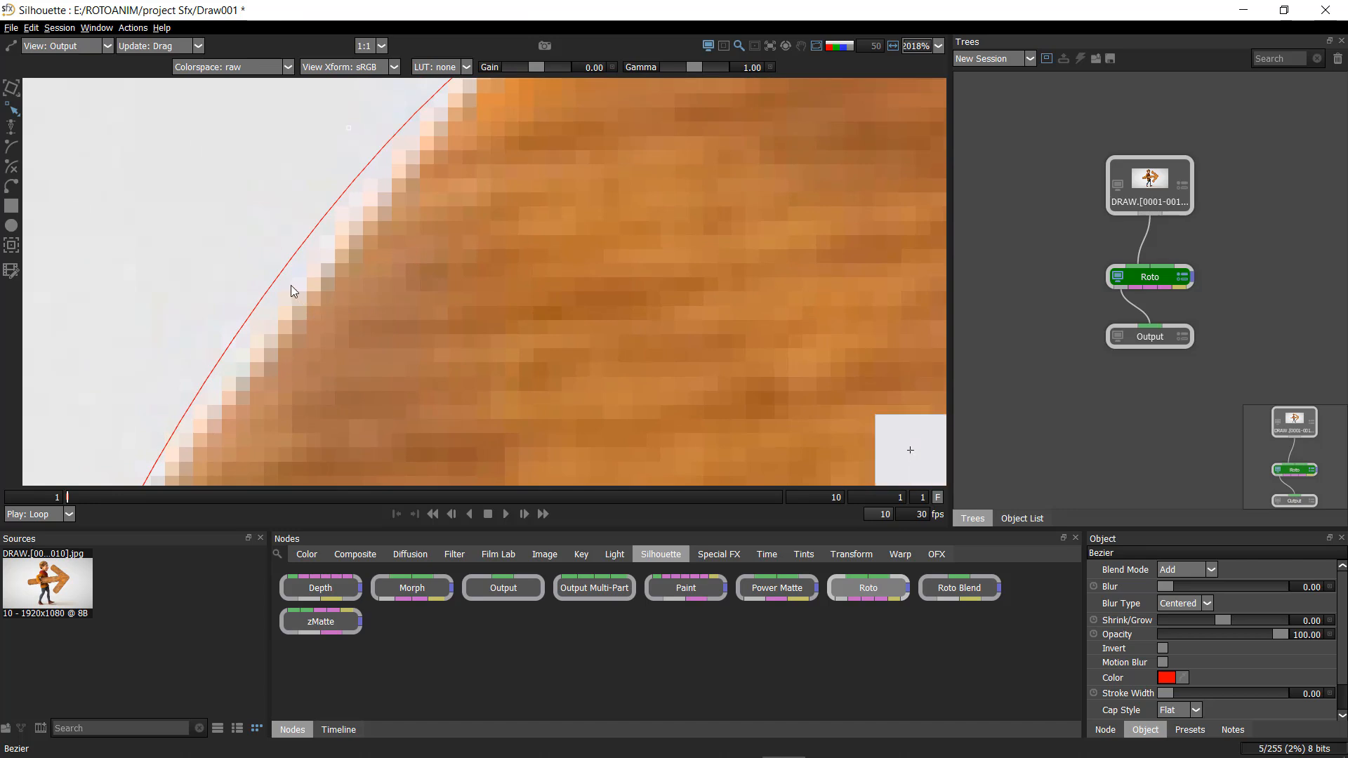
pyautogui.scroll(-3, 351, 282)
pyautogui.moveTo(456, 200); pyautogui.dragTo(457, 392)
pyautogui.scroll(-1, 453, 379)
pyautogui.moveTo(371, 354); pyautogui.dragTo(445, 261)
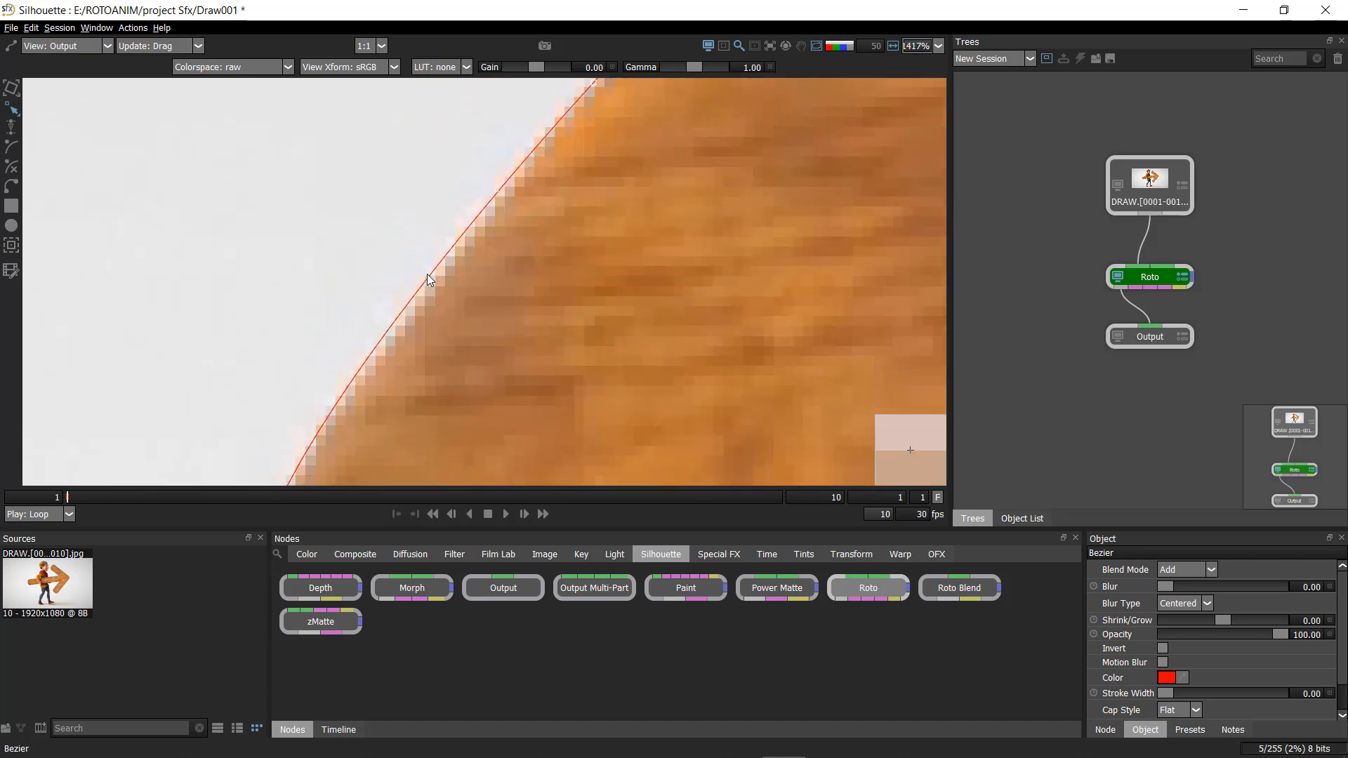
# - Fine-tune the tangents along the upper barb's end face to tighten the outline against the edge pixels
pyautogui.moveTo(373, 372); pyautogui.dragTo(424, 236)
pyautogui.moveTo(507, 457); pyautogui.dragTo(522, 469)
pyautogui.moveTo(333, 315); pyautogui.dragTo(387, 418)
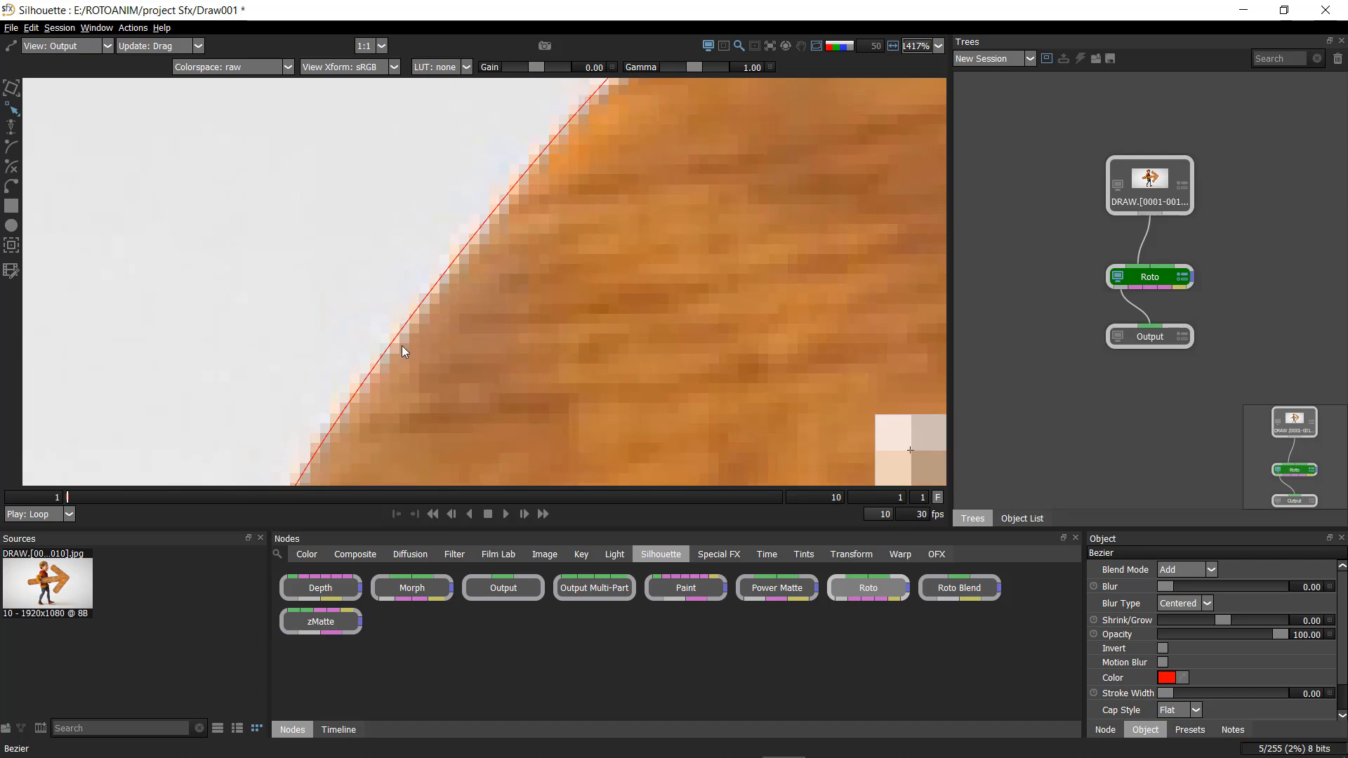
pyautogui.moveTo(456, 284); pyautogui.dragTo(280, 490)
pyautogui.moveTo(548, 210); pyautogui.dragTo(495, 284)
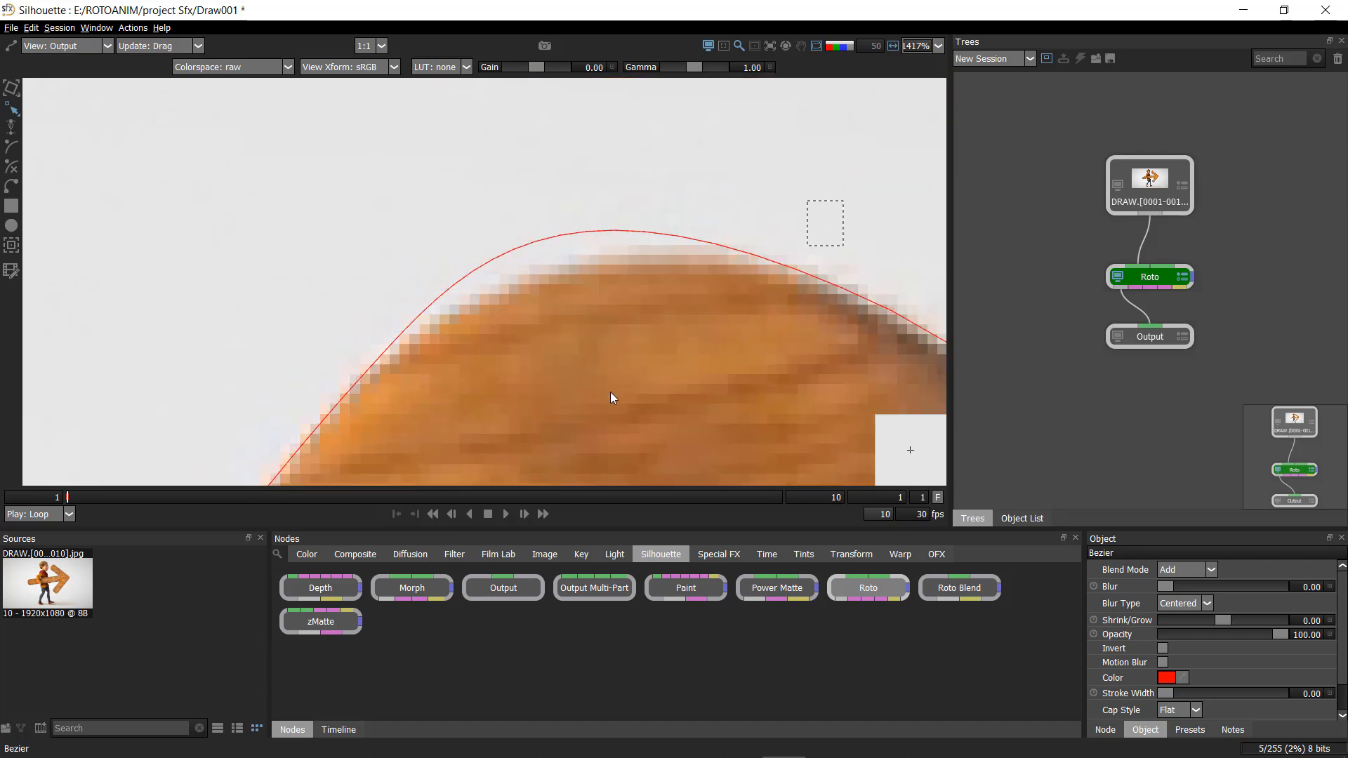
# - Pull the bulging curve over the top of the upper barb's rounded end closer to the wood
pyautogui.moveTo(761, 269); pyautogui.dragTo(363, 248)
pyautogui.moveTo(437, 350); pyautogui.dragTo(770, 331)
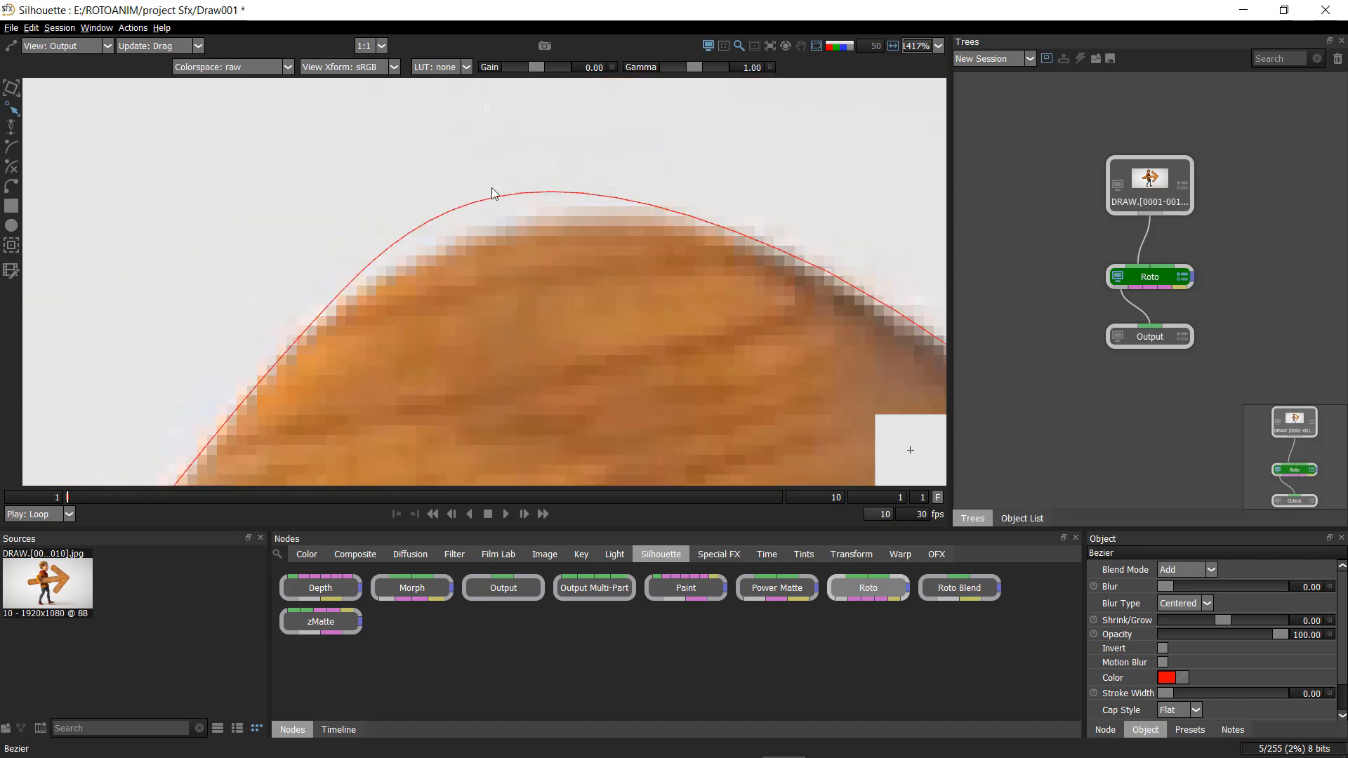
pyautogui.moveTo(490, 115); pyautogui.dragTo(640, 153)
pyautogui.moveTo(842, 332); pyautogui.dragTo(242, 247)
pyautogui.scroll(-1, 242, 248)
pyautogui.moveTo(468, 311); pyautogui.dragTo(394, 205)
# - Fit the outline along the upper barb's outer edge down to the arrowhead's rounded tip
pyautogui.scroll(-3, 394, 205)
pyautogui.moveTo(596, 458); pyautogui.dragTo(450, 155)
pyautogui.scroll(2, 576, 331)
pyautogui.scroll(-3, 576, 330)
pyautogui.moveTo(702, 134); pyautogui.dragTo(354, 0)
pyautogui.scroll(1, 430, 191)
pyautogui.moveTo(430, 191); pyautogui.dragTo(468, 284)
pyautogui.moveTo(539, 256); pyautogui.dragTo(443, 330)
pyautogui.scroll(1, 458, 271)
pyautogui.moveTo(463, 267); pyautogui.dragTo(496, 343)
pyautogui.moveTo(484, 220); pyautogui.dragTo(393, 317)
pyautogui.moveTo(464, 278); pyautogui.dragTo(470, 289)
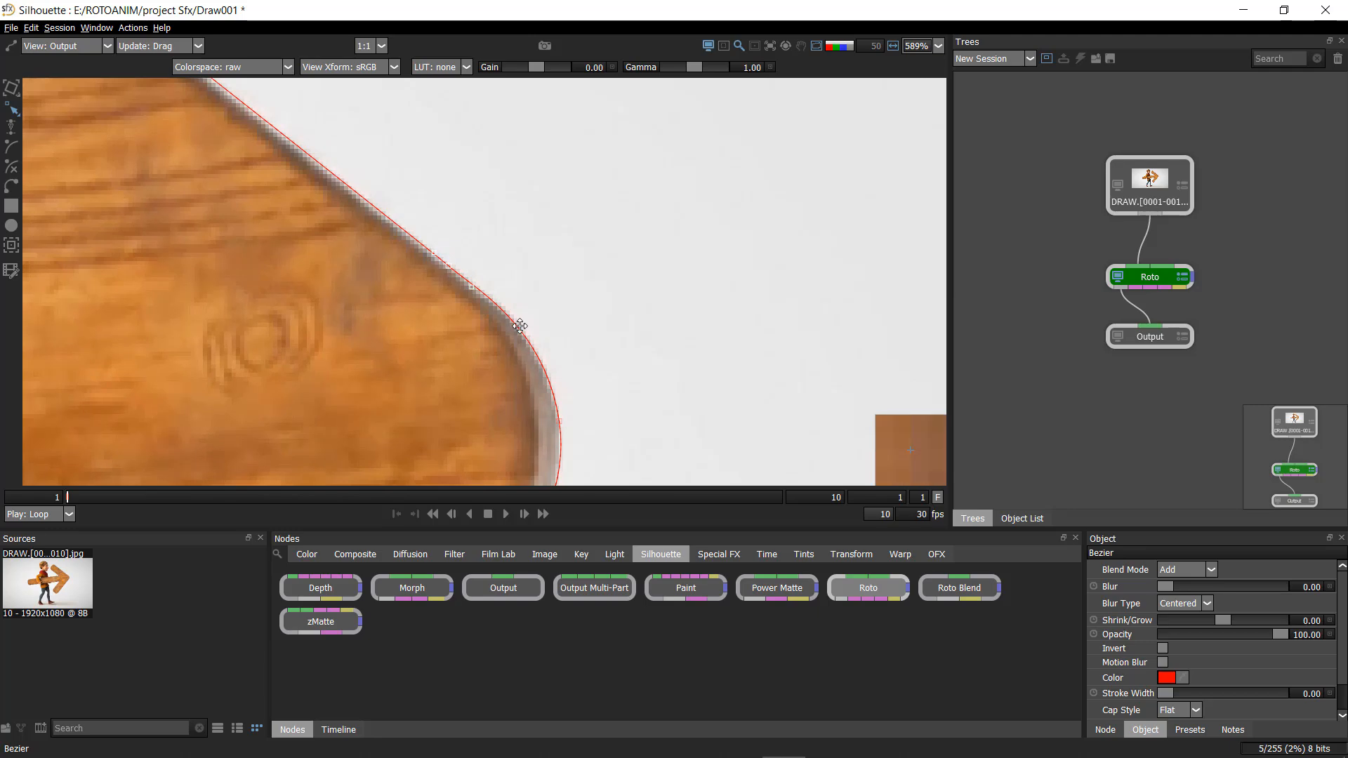
# - Move the control point just below the arrowhead's tip so the outline includes the wood's side edge on the lower barb
pyautogui.moveTo(515, 373); pyautogui.dragTo(531, 173)
pyautogui.scroll(-1, 541, 272)
pyautogui.moveTo(551, 262); pyautogui.dragTo(497, 198)
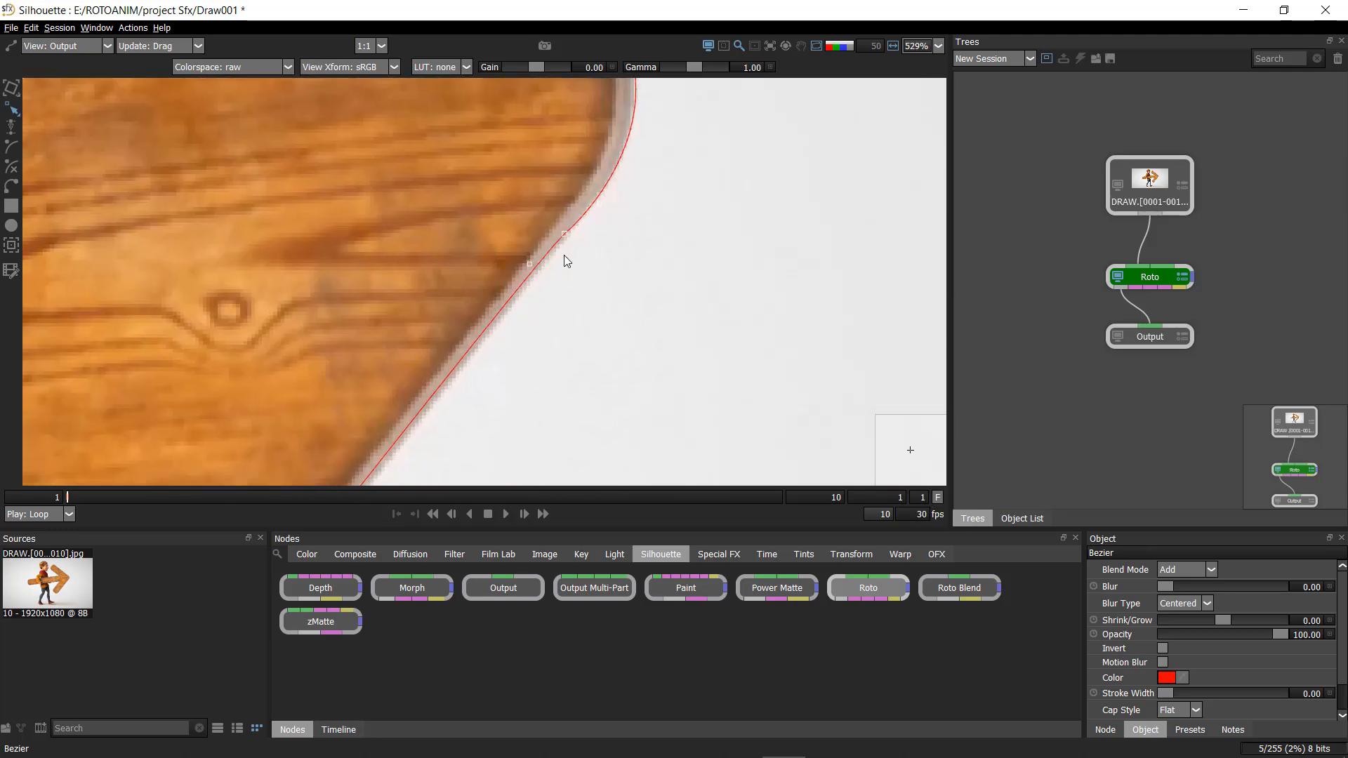
pyautogui.moveTo(532, 263); pyautogui.dragTo(701, 220)
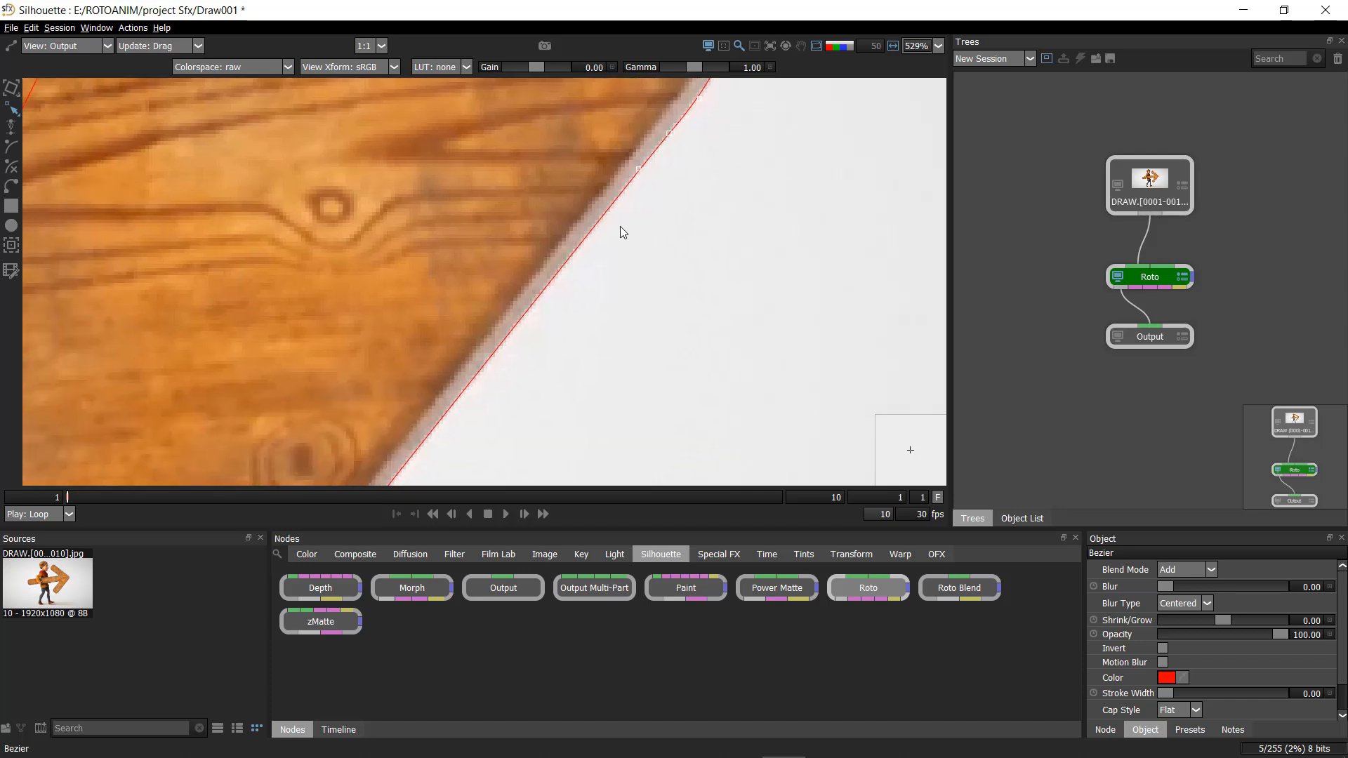
# - Try adding an extra control point on the straight outer edge of the lower barb
pyautogui.click(578, 249)
pyautogui.click(560, 272)
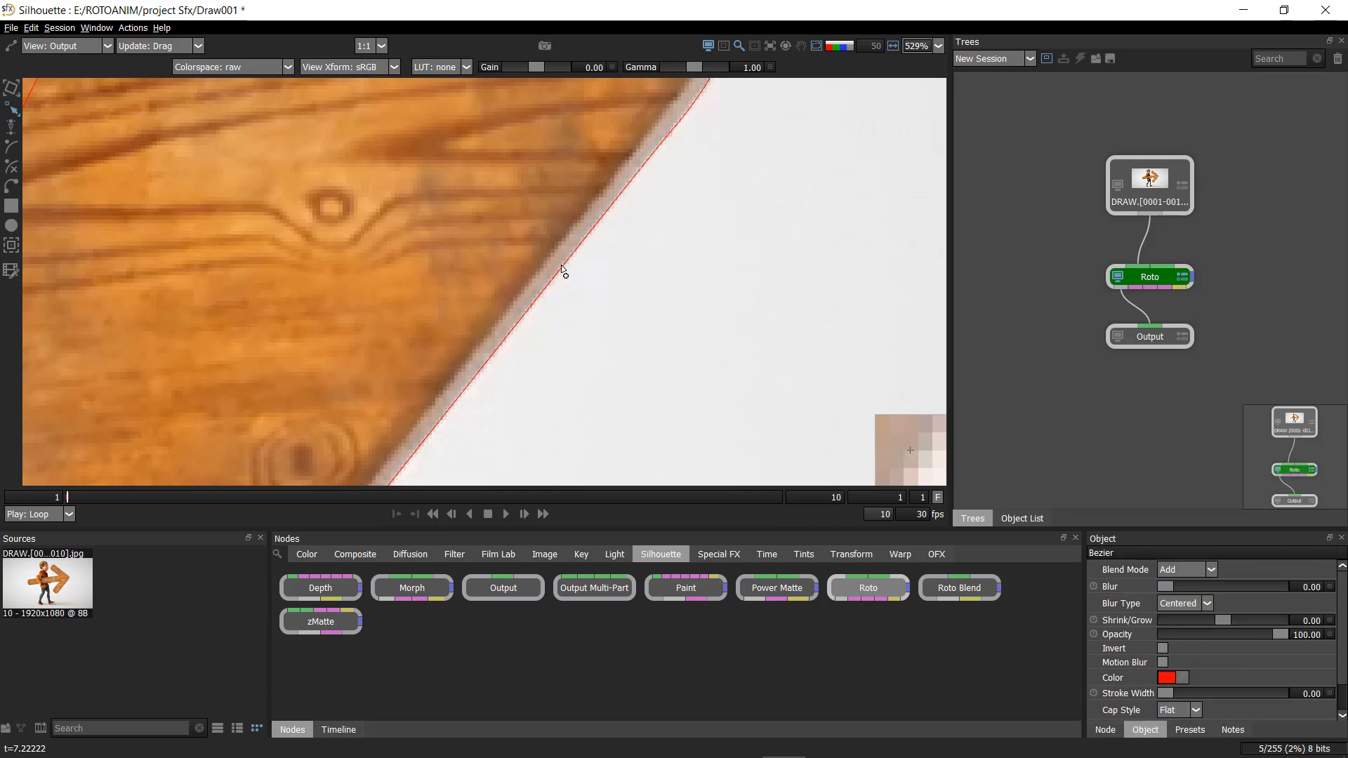
pyautogui.press('alt')
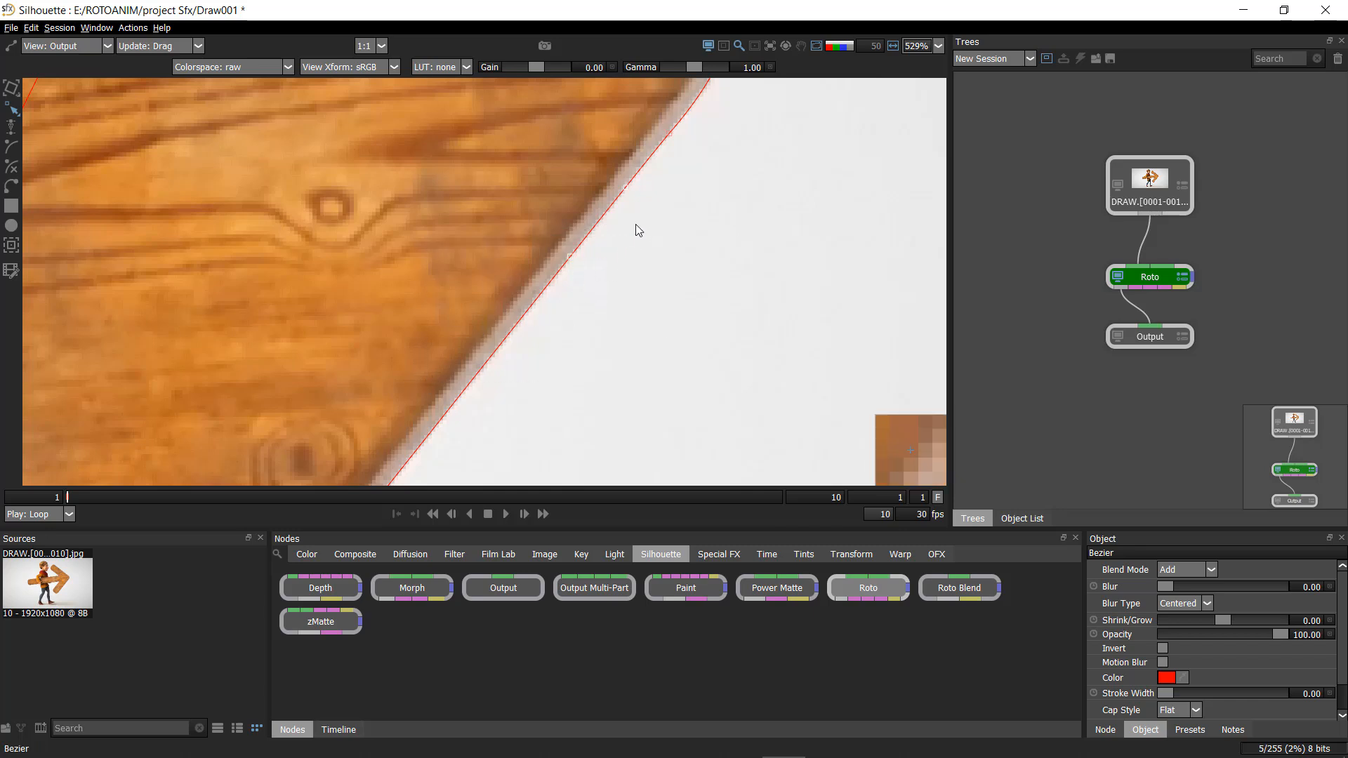
pyautogui.moveTo(614, 188); pyautogui.dragTo(638, 304)
pyautogui.hotkey('ctrl', 'z')
# - Try adjusting the control point where the lower barb's outer edge meets its rounded end
pyautogui.scroll(-1, 638, 304)
pyautogui.moveTo(545, 455); pyautogui.dragTo(631, 240)
pyautogui.scroll(-5, 631, 240)
pyautogui.moveTo(572, 384); pyautogui.dragTo(709, 141)
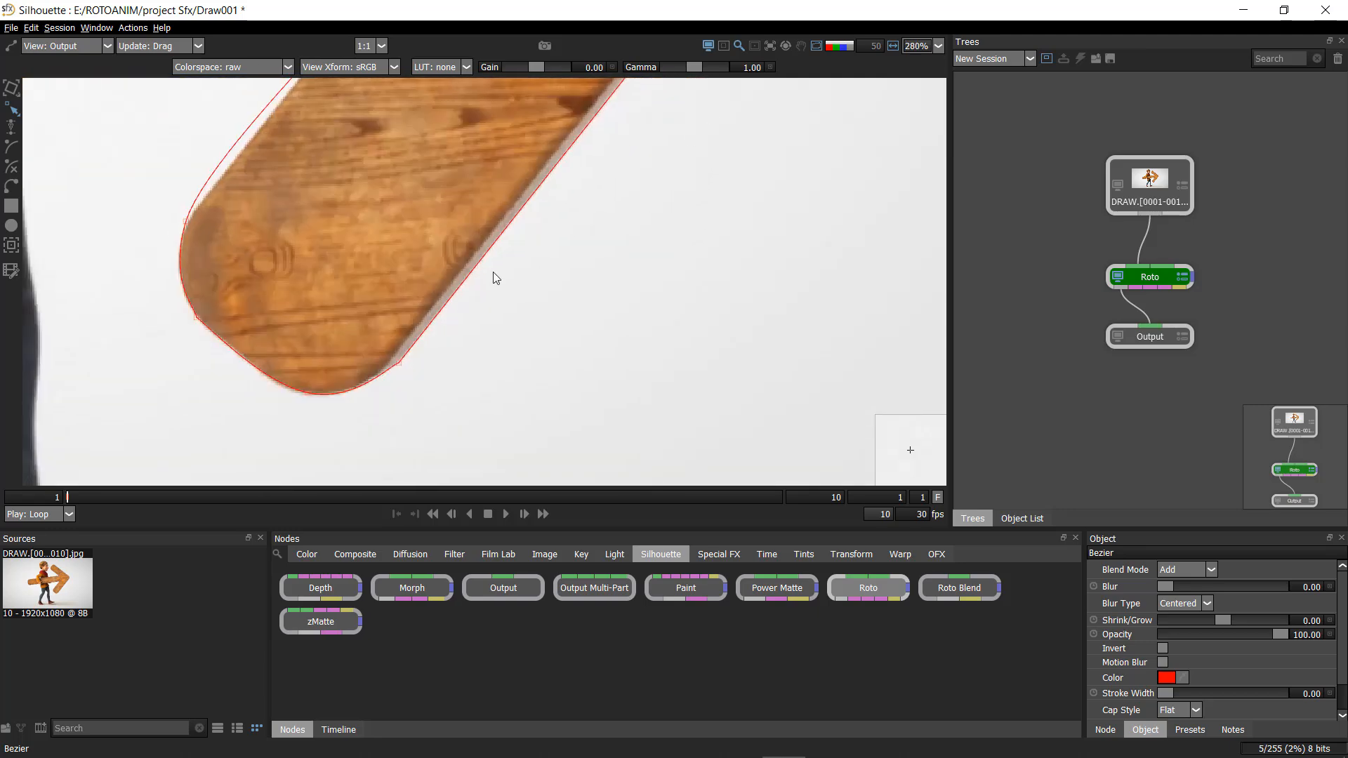
pyautogui.scroll(1, 506, 318)
pyautogui.scroll(2, 410, 379)
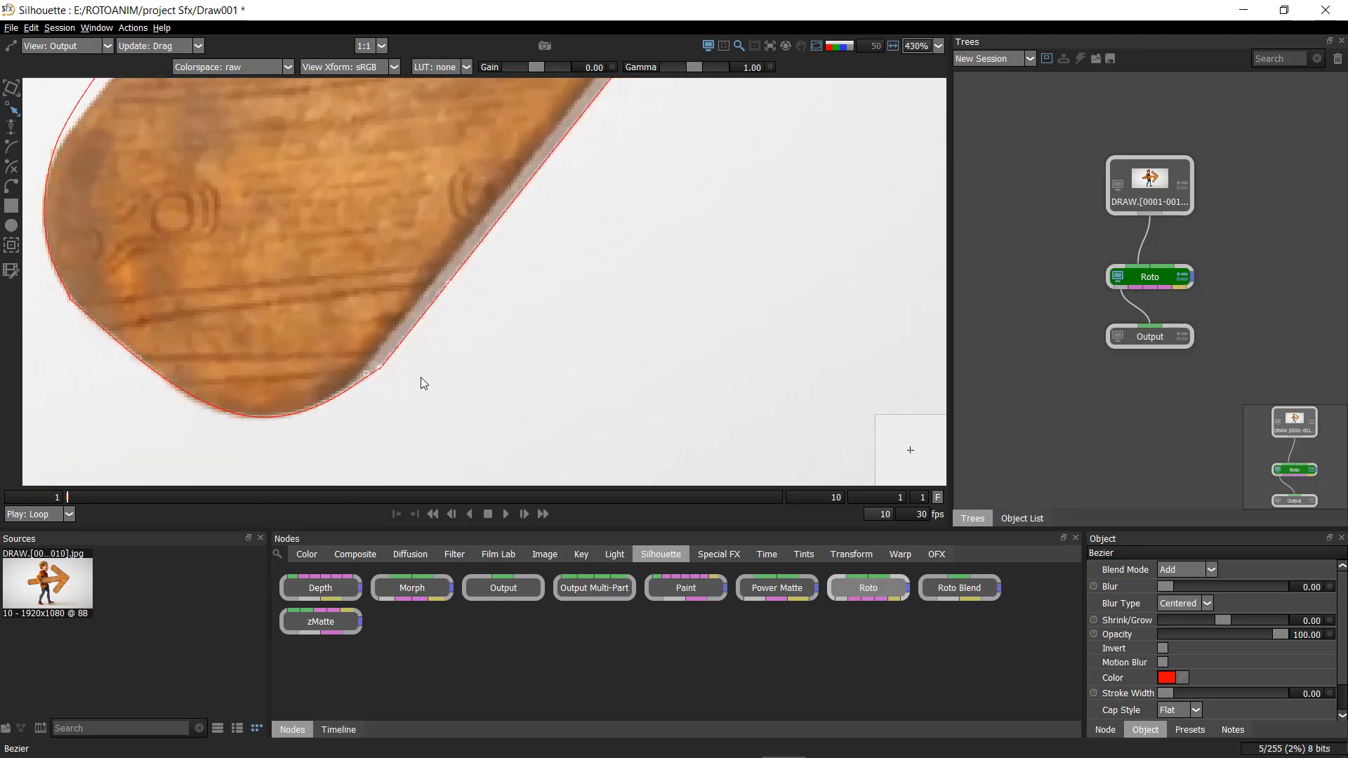
pyautogui.hotkey('ctrl', 'z')
# - Smooth the outline at the control point on the inner side of the lower barb's rounded end
pyautogui.scroll(1, 304, 309)
pyautogui.click(519, 475)
pyautogui.moveTo(201, 419); pyautogui.dragTo(539, 426)
pyautogui.moveTo(484, 465); pyautogui.dragTo(568, 410)
pyautogui.moveTo(476, 422); pyautogui.dragTo(556, 440)
pyautogui.moveTo(397, 394); pyautogui.dragTo(454, 431)
pyautogui.moveTo(458, 304); pyautogui.dragTo(300, 383)
pyautogui.press('Delete')
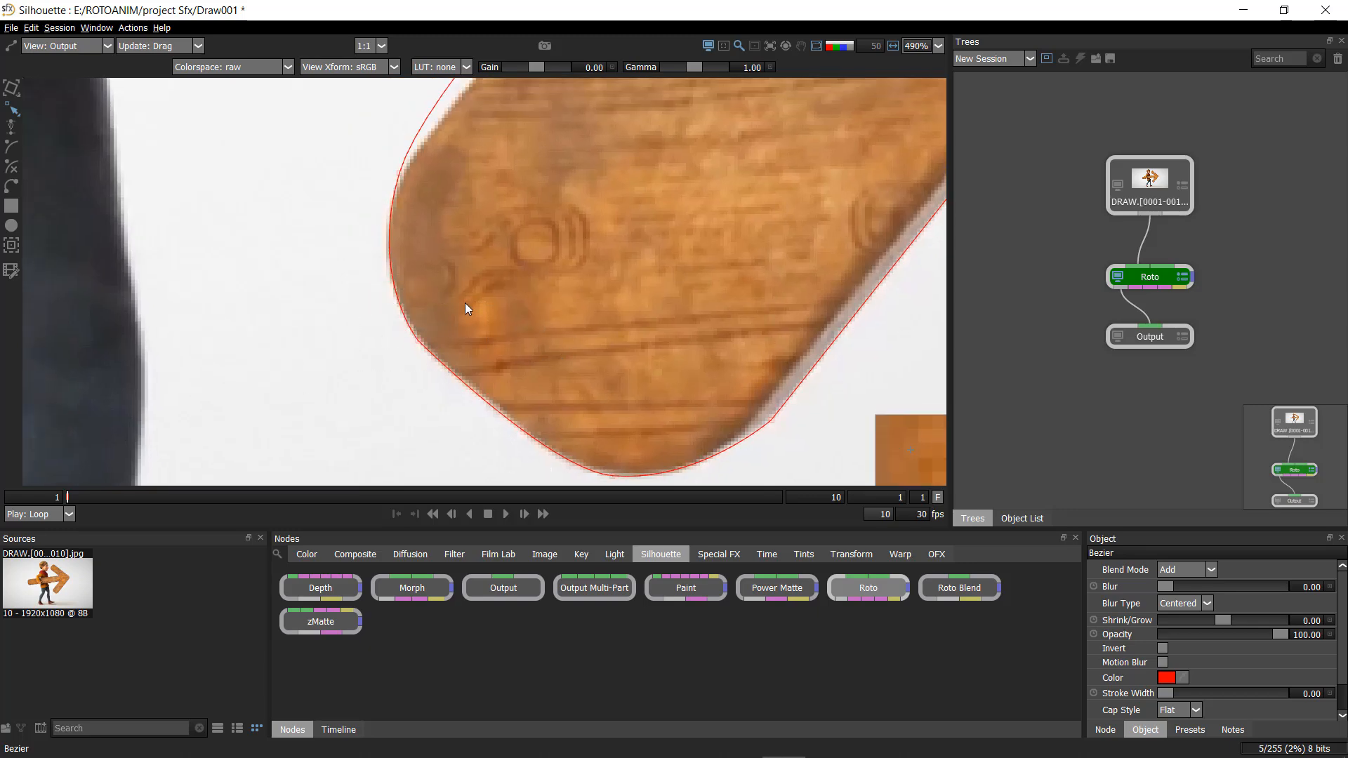
# - Convert the control point on the inner side of the lower barb's rounded end to Corner and pull it away from the wood
pyautogui.moveTo(476, 261); pyautogui.dragTo(381, 347)
pyautogui.rightClick(416, 340)
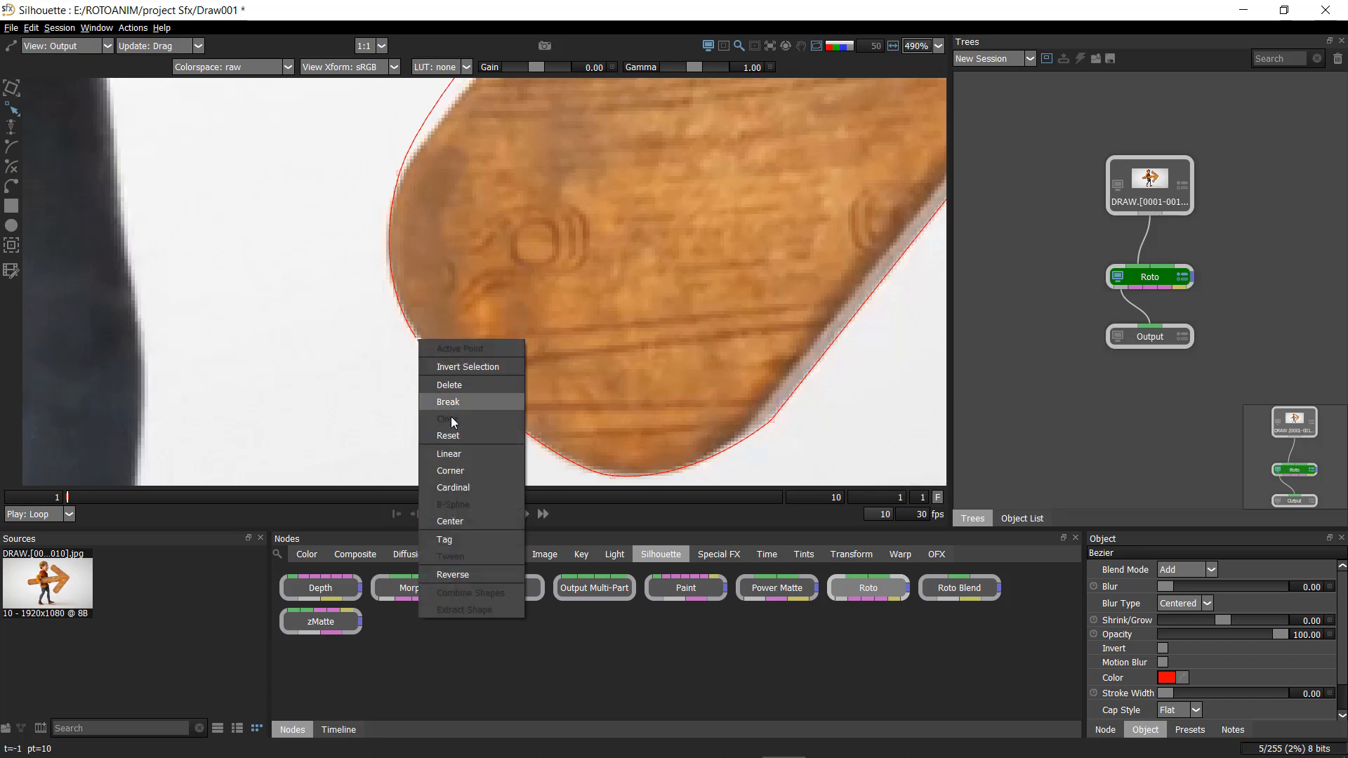
pyautogui.click(467, 470)
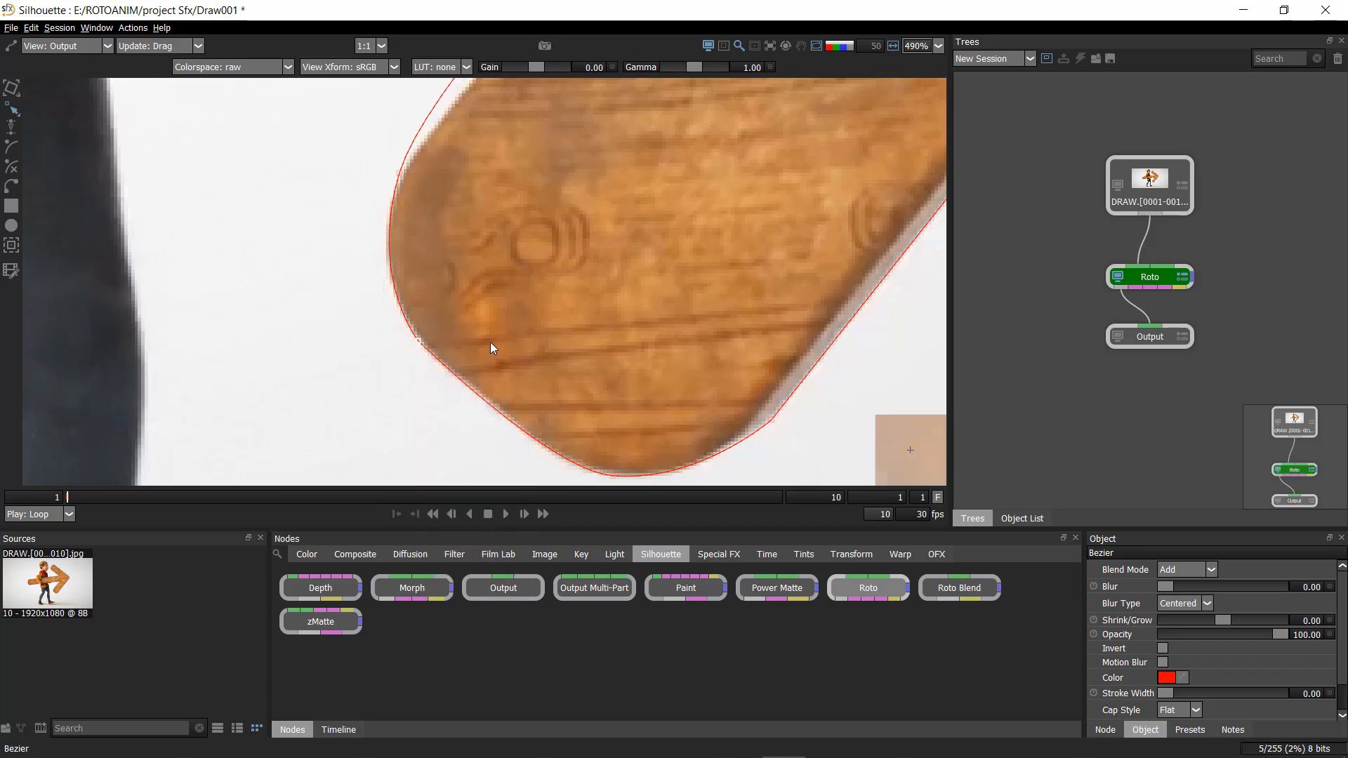
pyautogui.scroll(2, 492, 344)
pyautogui.moveTo(411, 340); pyautogui.dragTo(356, 308)
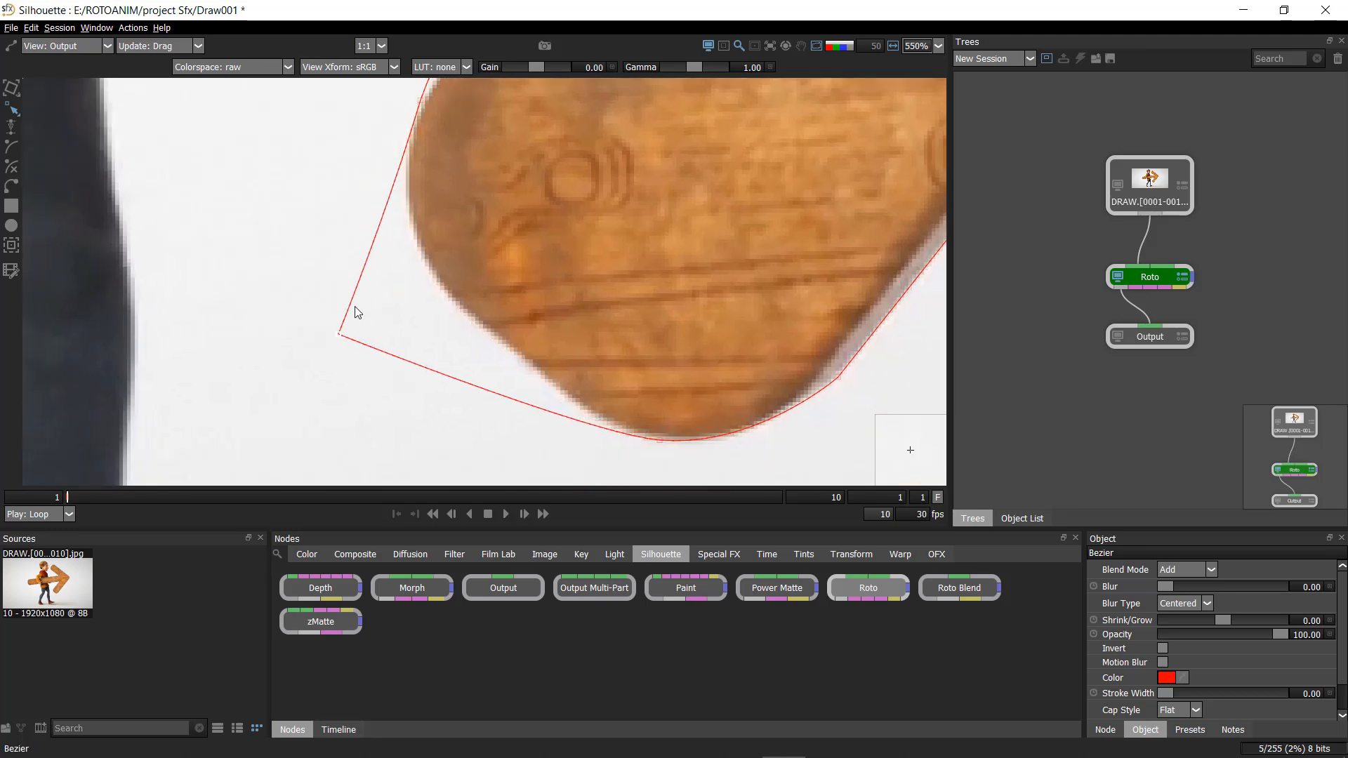
# - Convert the pulled-out control point to Cardinal and move it back onto the lower barb's rounded edge
pyautogui.moveTo(527, 222); pyautogui.dragTo(266, 381)
pyautogui.rightClick(338, 337)
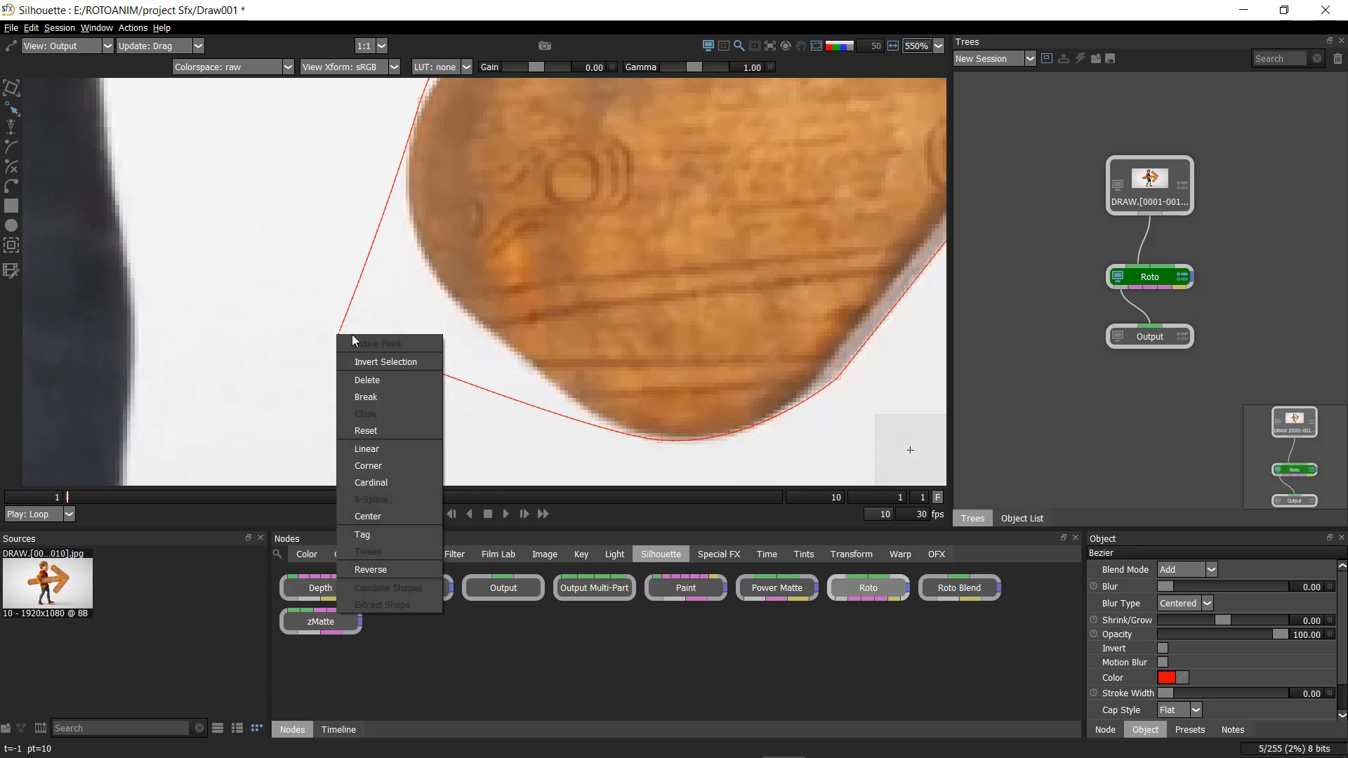
pyautogui.click(383, 483)
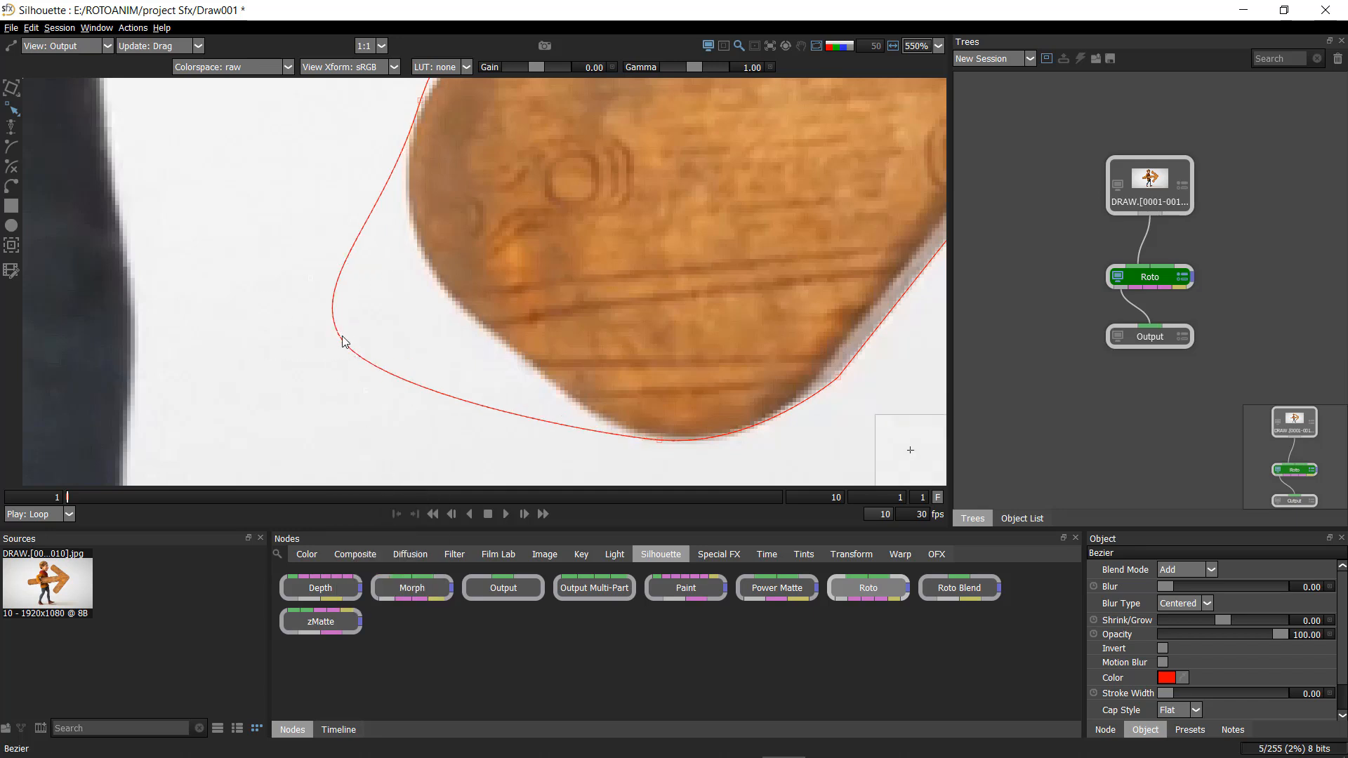
pyautogui.moveTo(339, 338); pyautogui.dragTo(423, 312)
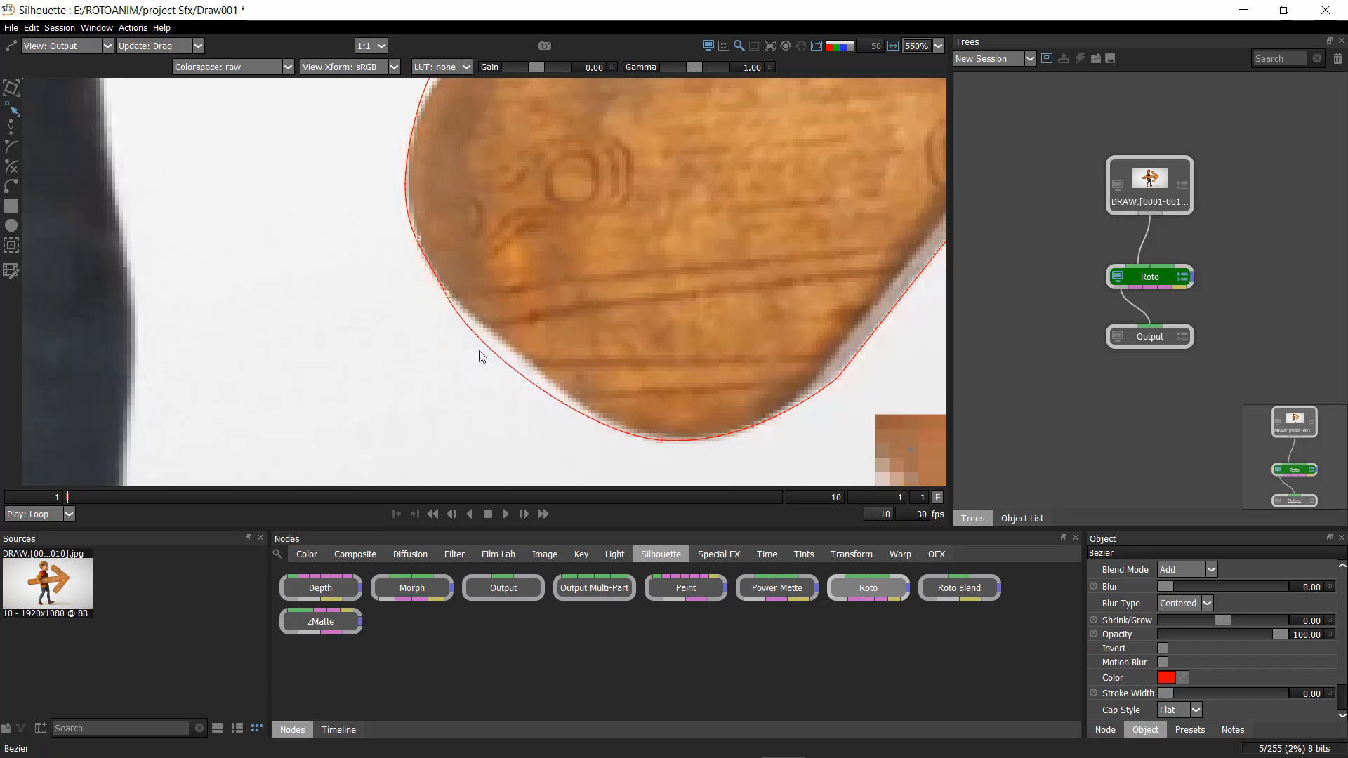
# - Pull the outline in against the wood along the outer side of the lower barb's rounded end
pyautogui.moveTo(479, 353); pyautogui.dragTo(498, 344)
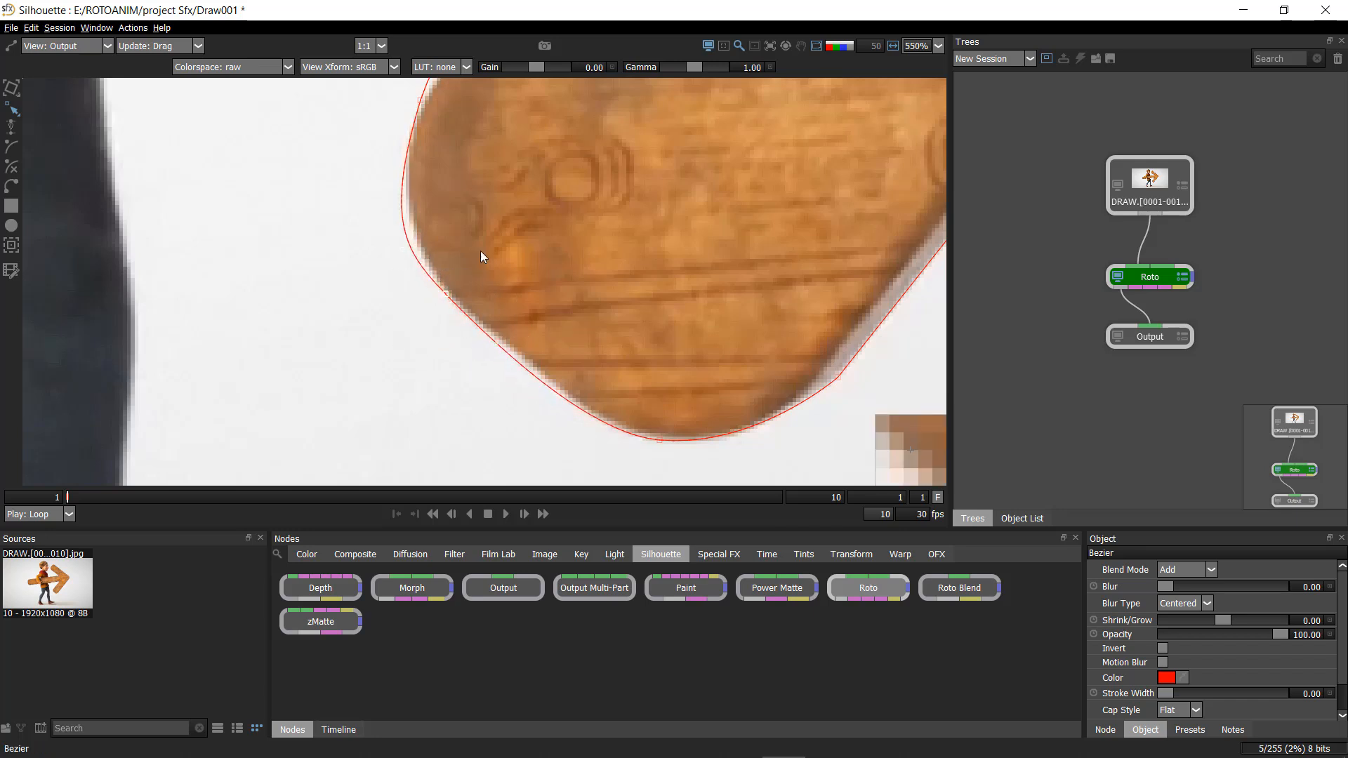
pyautogui.moveTo(442, 115); pyautogui.dragTo(223, 258)
pyautogui.moveTo(346, 79); pyautogui.dragTo(340, 175)
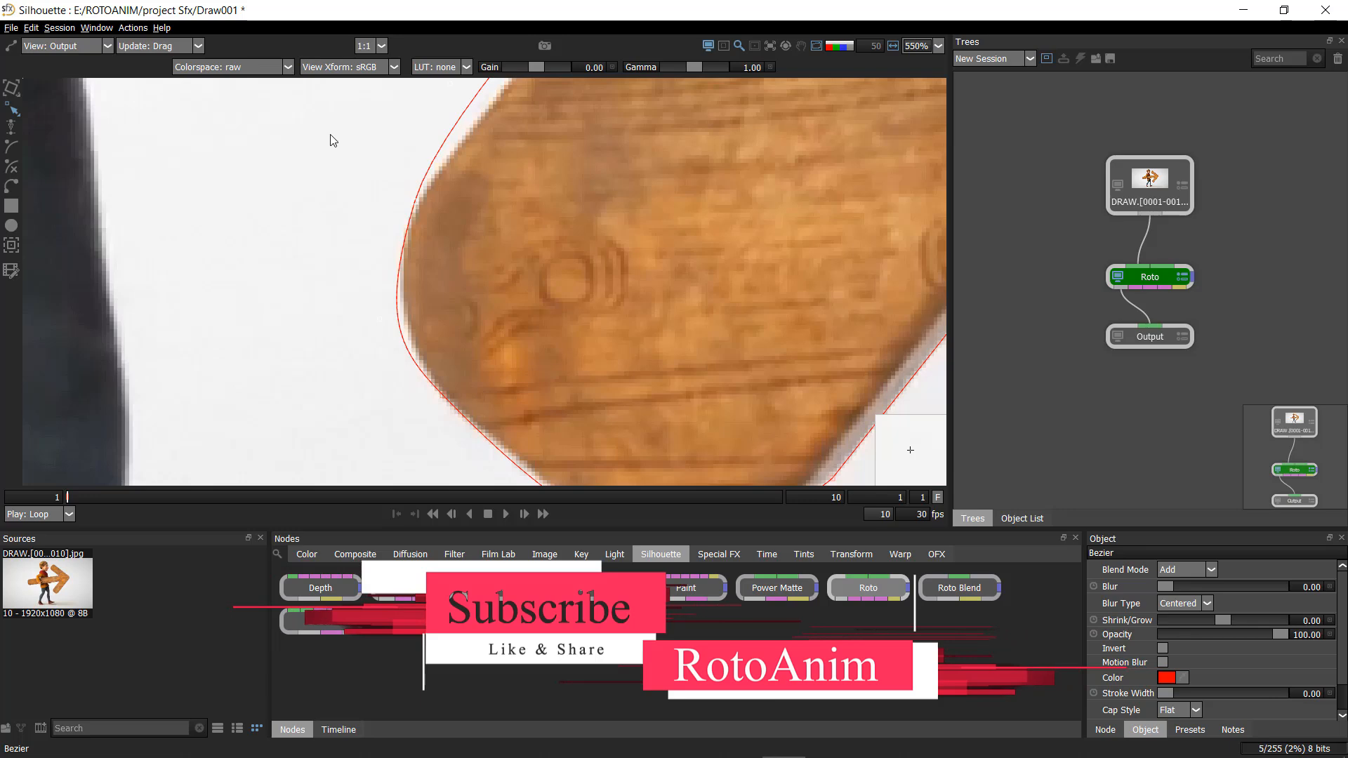
# - Lower the viewer Gain to -1.50 and adjust the control point's handle so the outline follows the lower barb's straight inner edge
pyautogui.moveTo(259, 190); pyautogui.dragTo(431, 348)
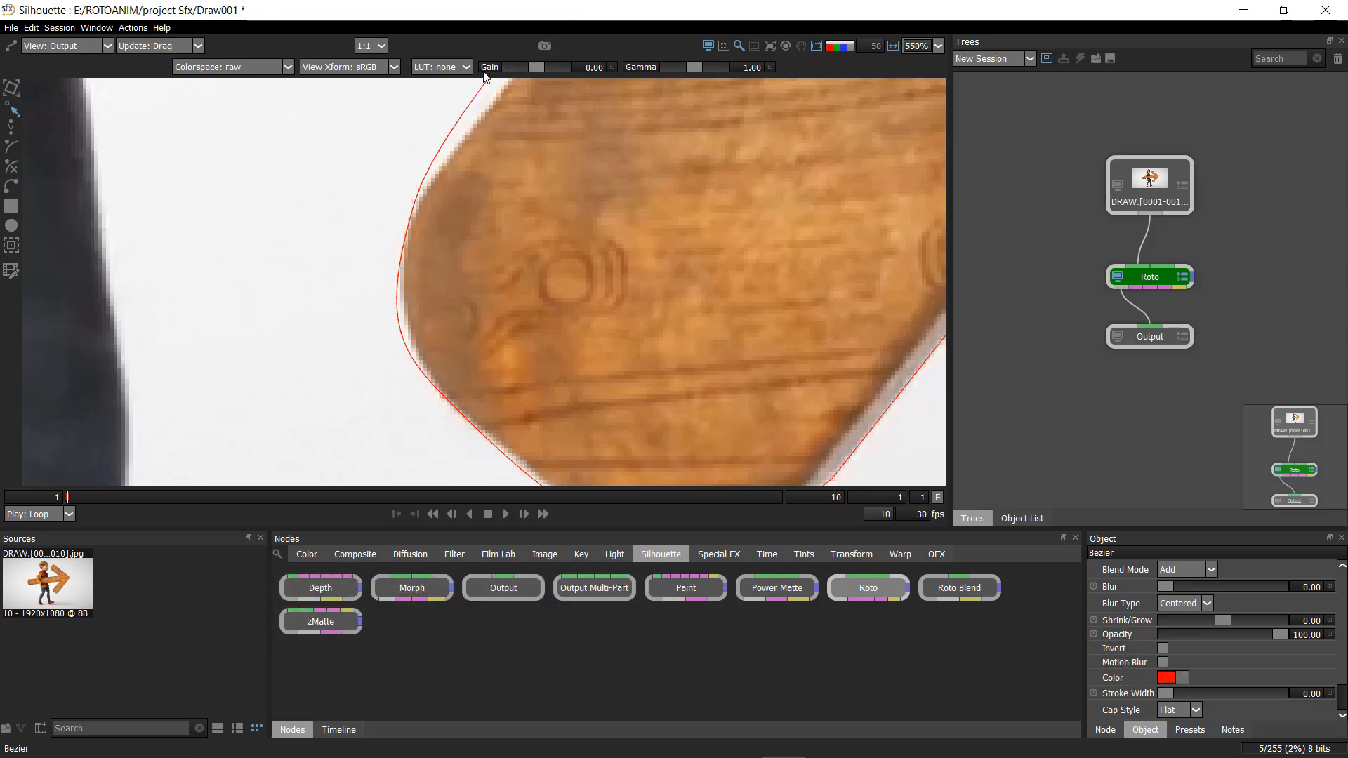
pyautogui.moveTo(536, 68); pyautogui.dragTo(523, 71)
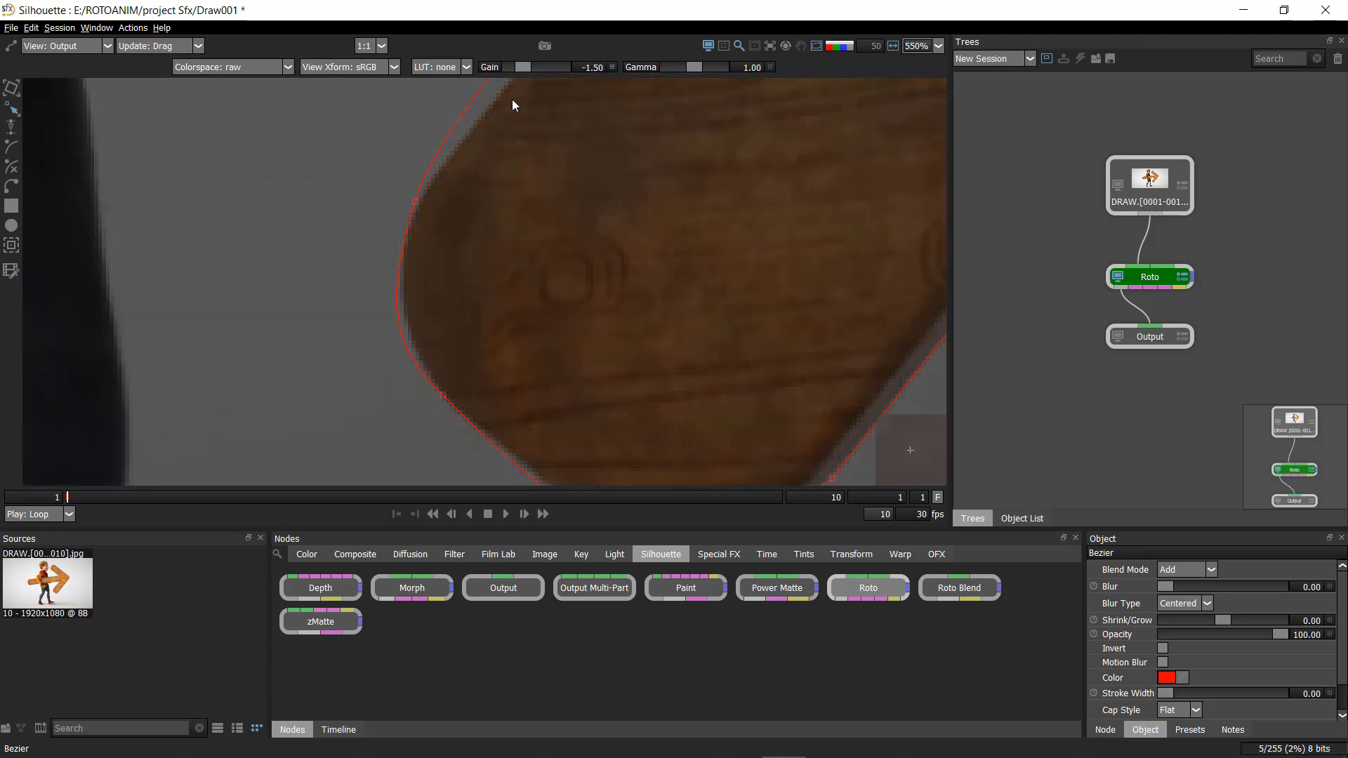
pyautogui.moveTo(500, 162); pyautogui.dragTo(267, 341)
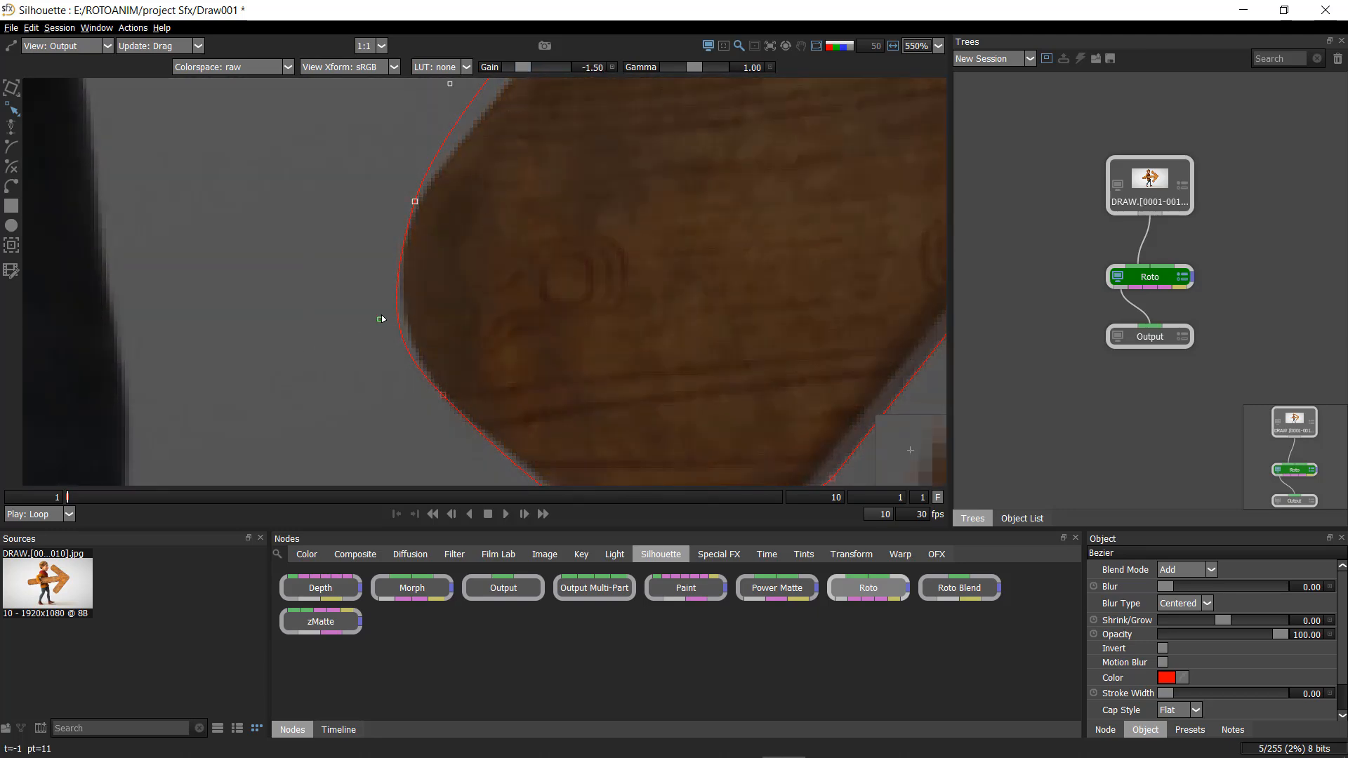
pyautogui.moveTo(448, 257); pyautogui.dragTo(436, 436)
pyautogui.moveTo(364, 196); pyautogui.dragTo(493, 289)
pyautogui.moveTo(341, 314); pyautogui.dragTo(452, 414)
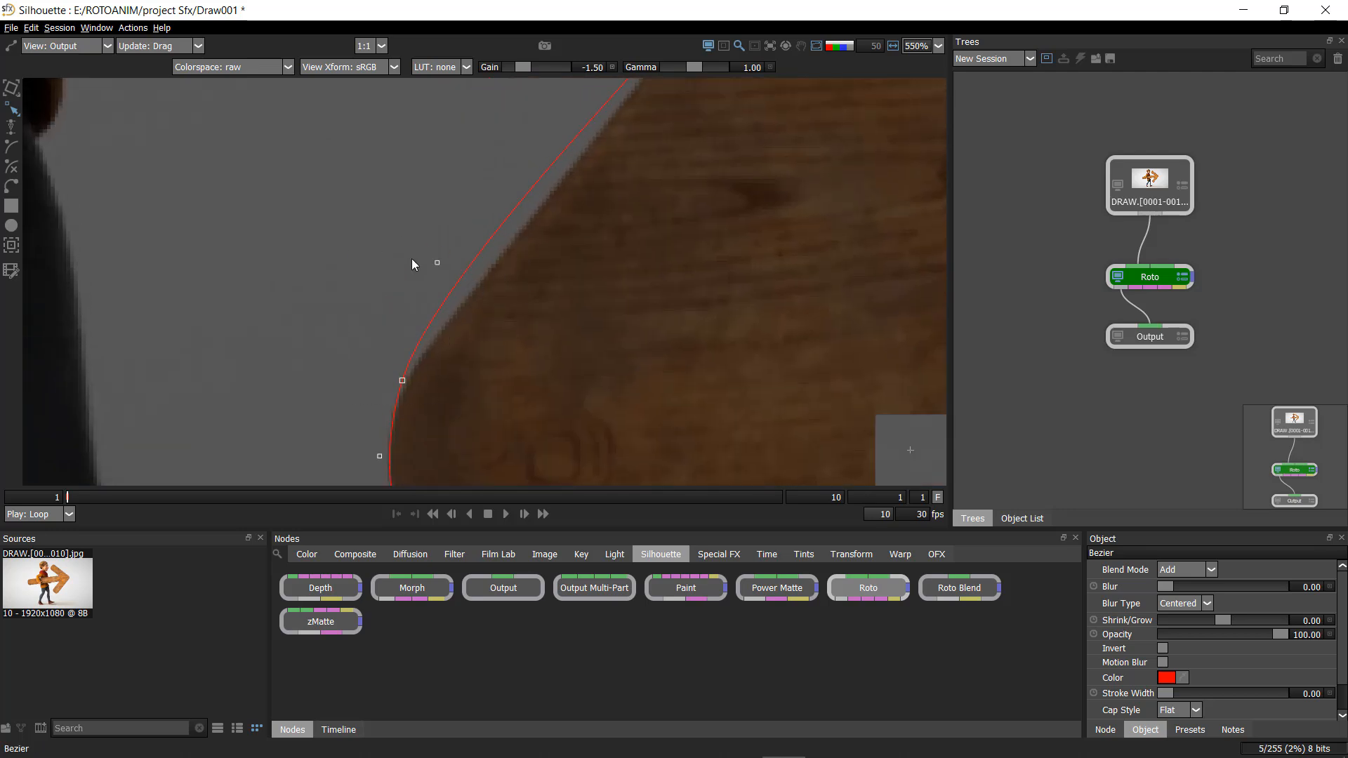
pyautogui.moveTo(439, 260); pyautogui.dragTo(420, 321)
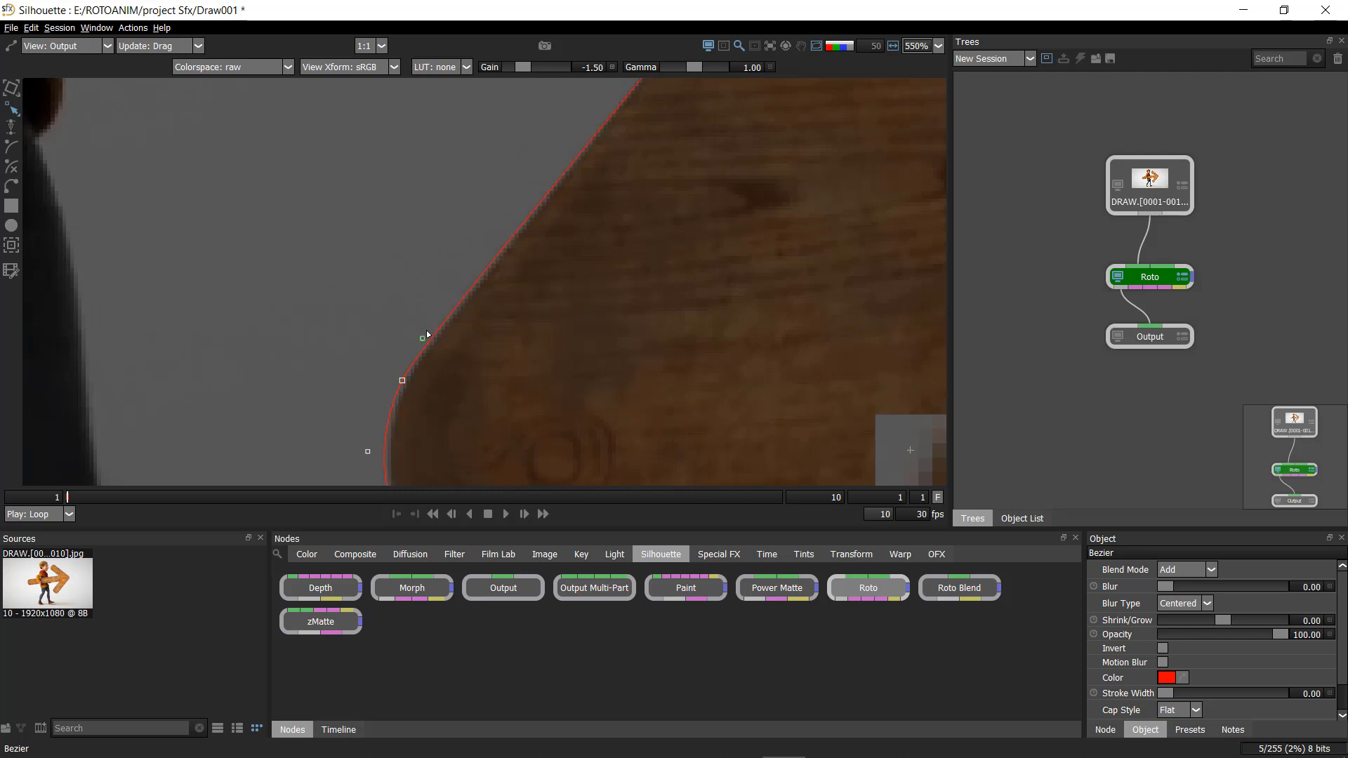
# - Examine the Bezier outline along the arrowhead's inner notch, upper barb and overall shape for gaps against the wood
pyautogui.moveTo(627, 147); pyautogui.dragTo(503, 485)
pyautogui.scroll(-1, 579, 295)
pyautogui.moveTo(693, 215); pyautogui.dragTo(576, 337)
pyautogui.scroll(-1, 751, 105)
pyautogui.moveTo(752, 106); pyautogui.dragTo(615, 457)
pyautogui.moveTo(717, 274); pyautogui.dragTo(521, 436)
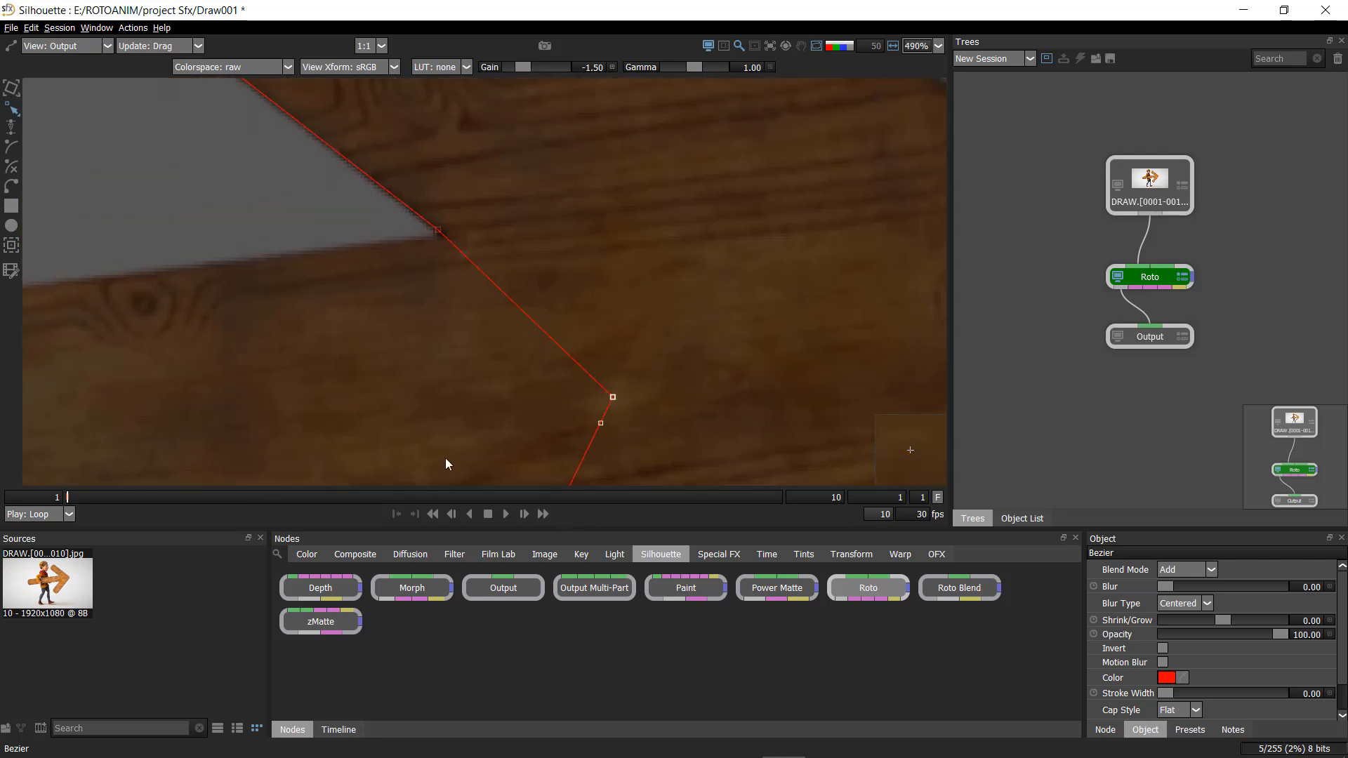
pyautogui.scroll(-3, 526, 377)
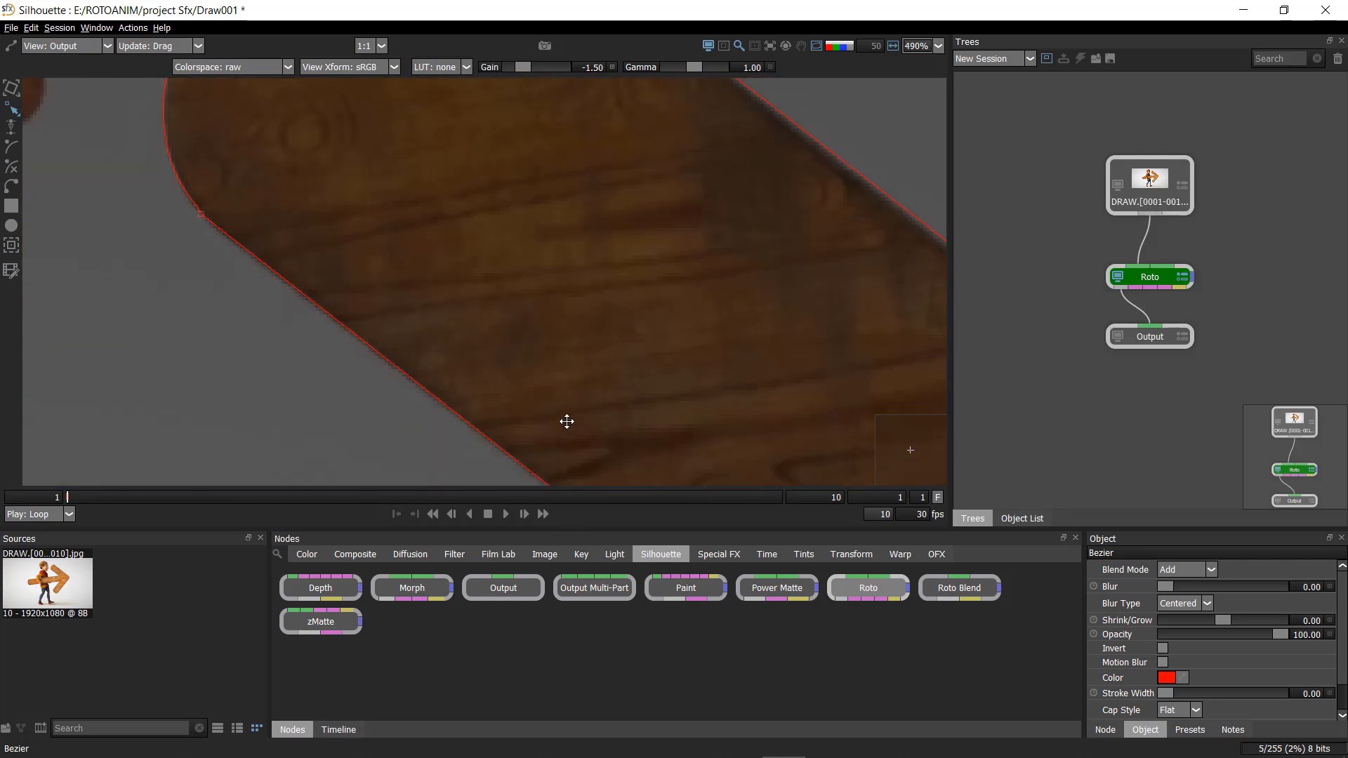
pyautogui.moveTo(406, 409); pyautogui.dragTo(447, 413)
pyautogui.scroll(-1, 447, 412)
pyautogui.moveTo(354, 200); pyautogui.dragTo(222, 323)
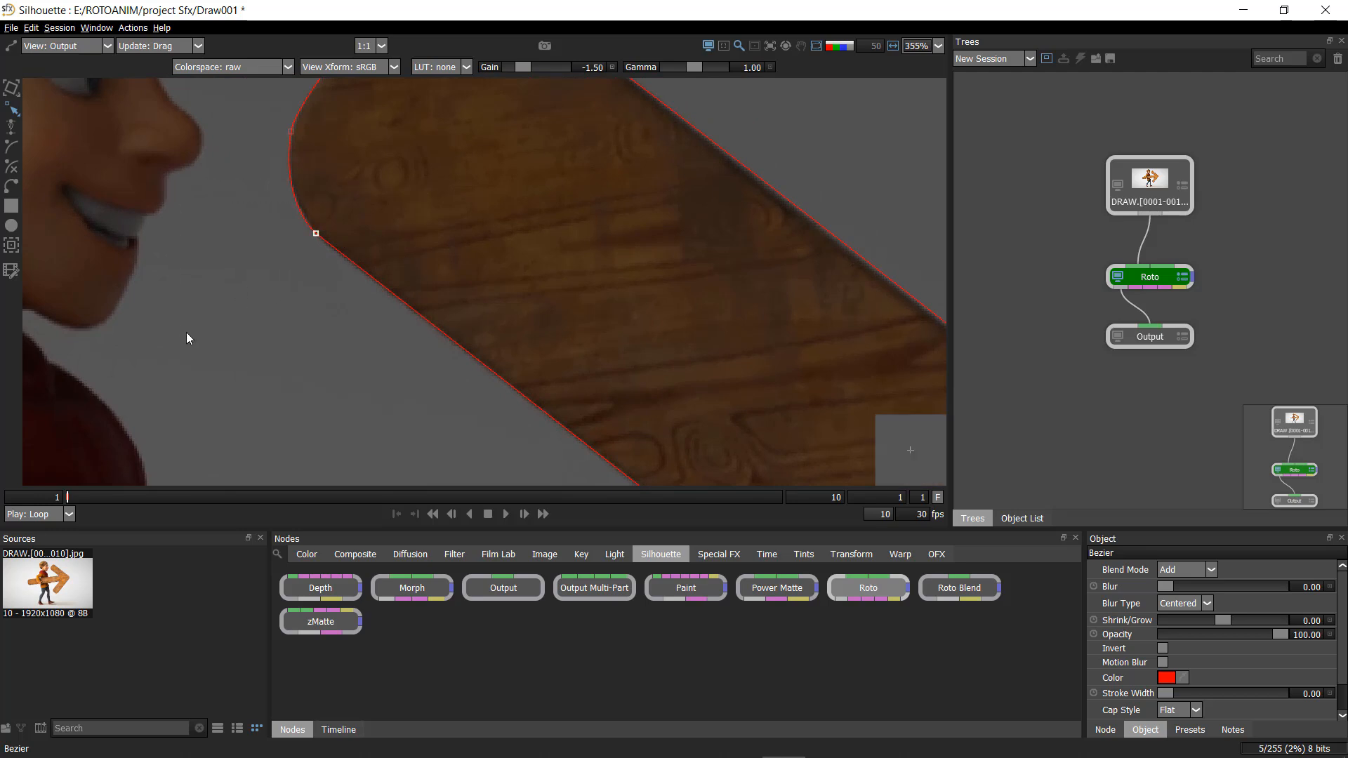
pyautogui.scroll(-1, 419, 225)
pyautogui.moveTo(419, 225); pyautogui.dragTo(394, 323)
pyautogui.scroll(-8, 391, 320)
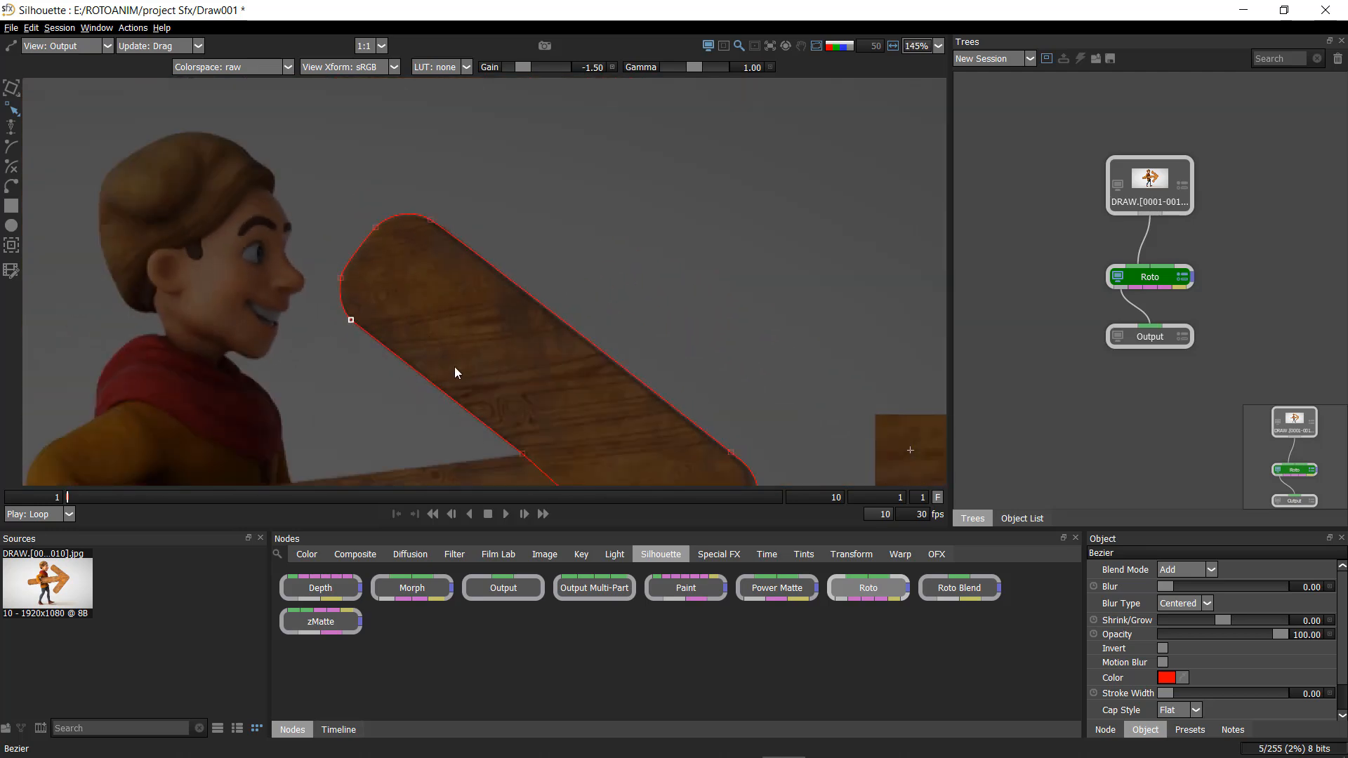
pyautogui.scroll(2, 697, 401)
pyautogui.scroll(-18, 621, 408)
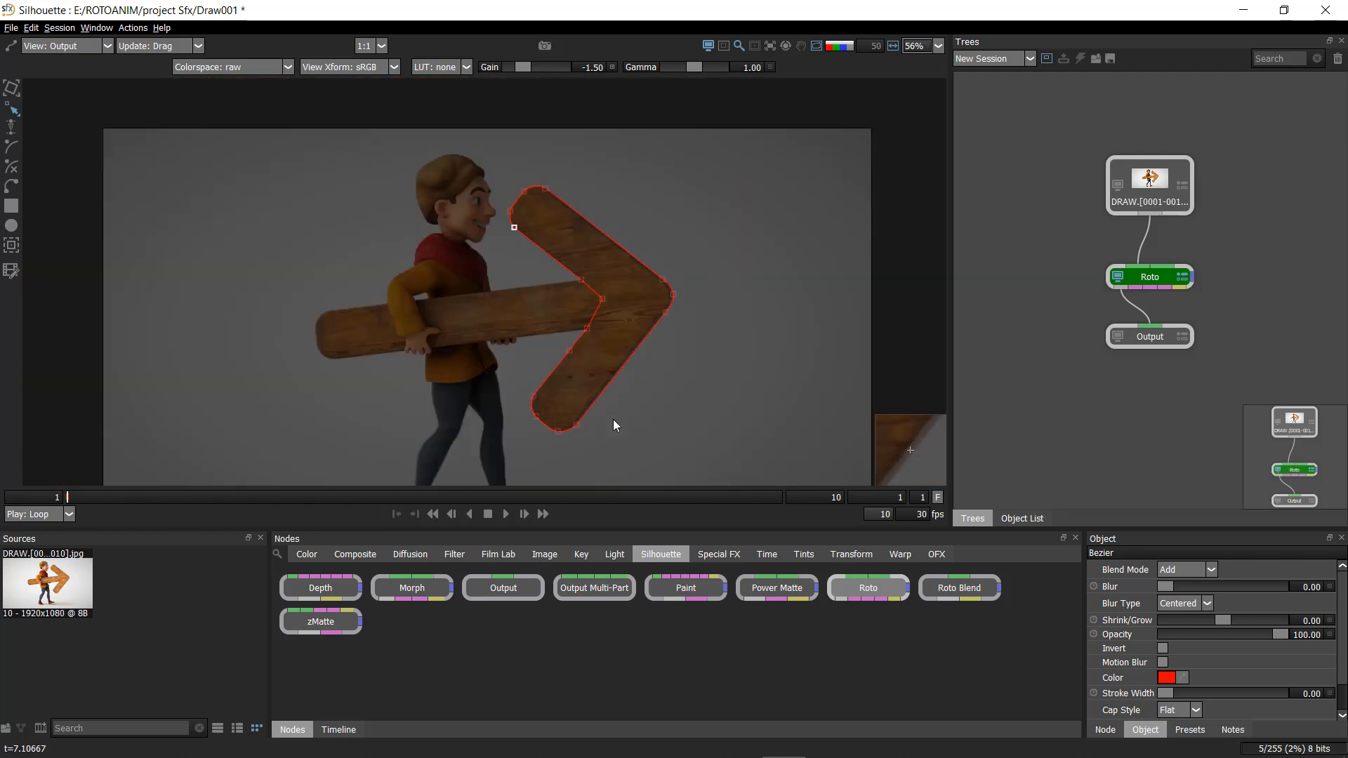
pyautogui.scroll(12, 626, 310)
# - Start an X-Spline shape for the wooden shaft, placing its first points along the upper edge beside the arrowhead
pyautogui.click(39, 184)
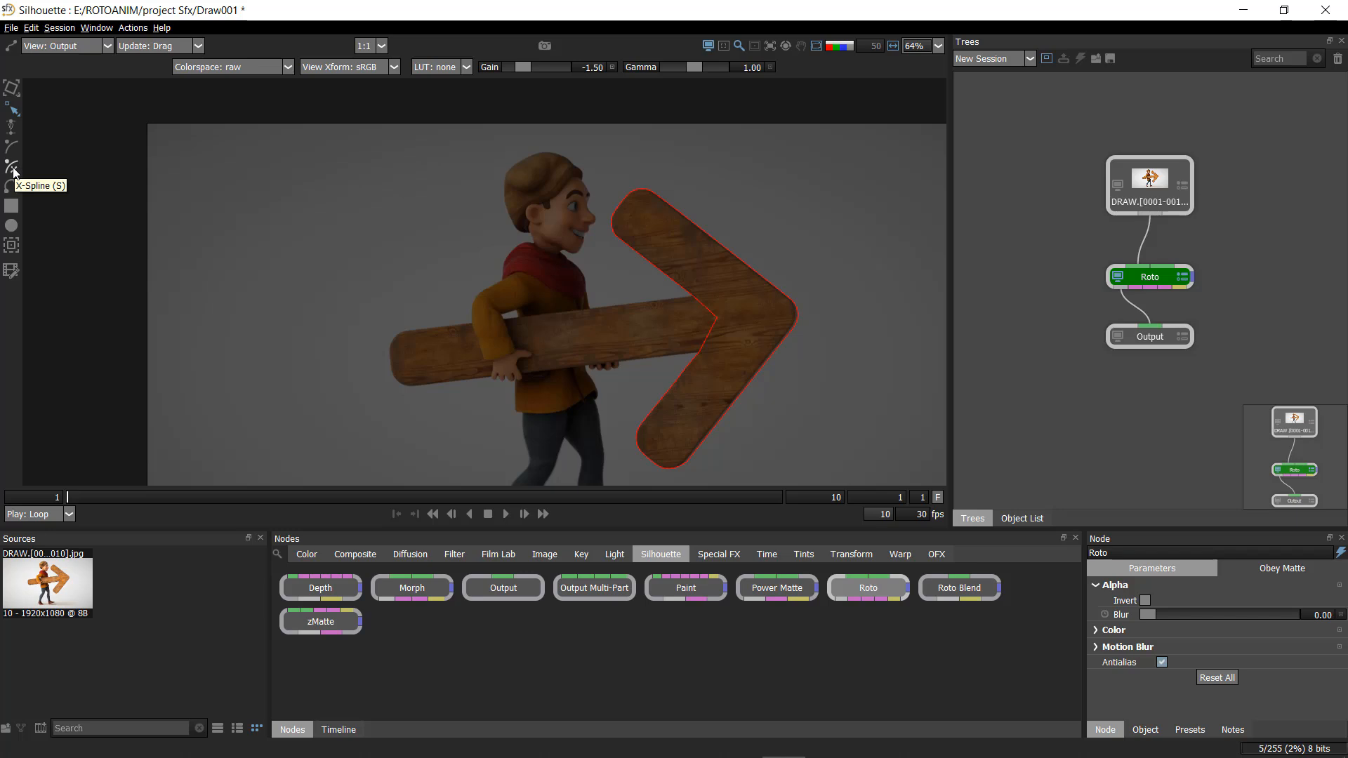
pyautogui.scroll(3, 117, 167)
pyautogui.moveTo(380, 195); pyautogui.dragTo(165, 81)
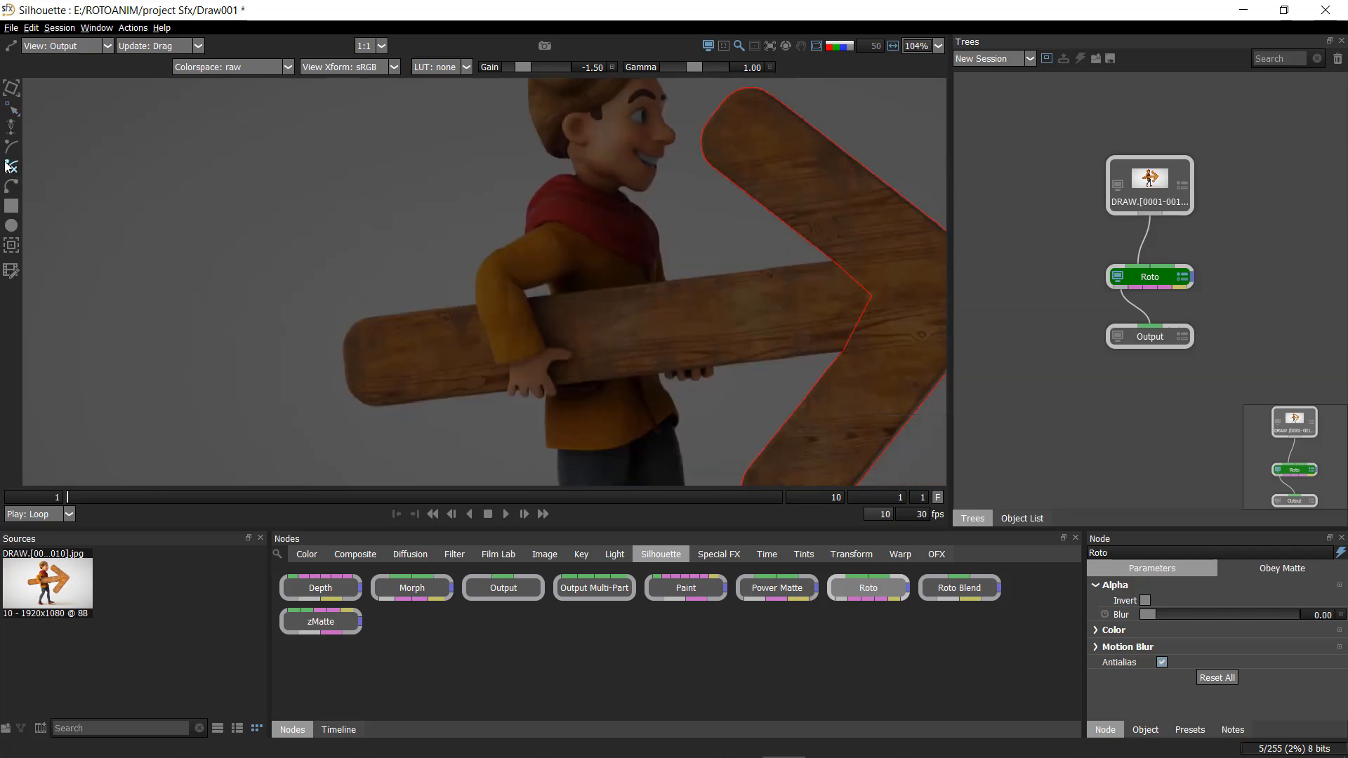
pyautogui.scroll(3, 550, 316)
pyautogui.moveTo(550, 316); pyautogui.dragTo(88, 346)
pyautogui.scroll(2, 509, 256)
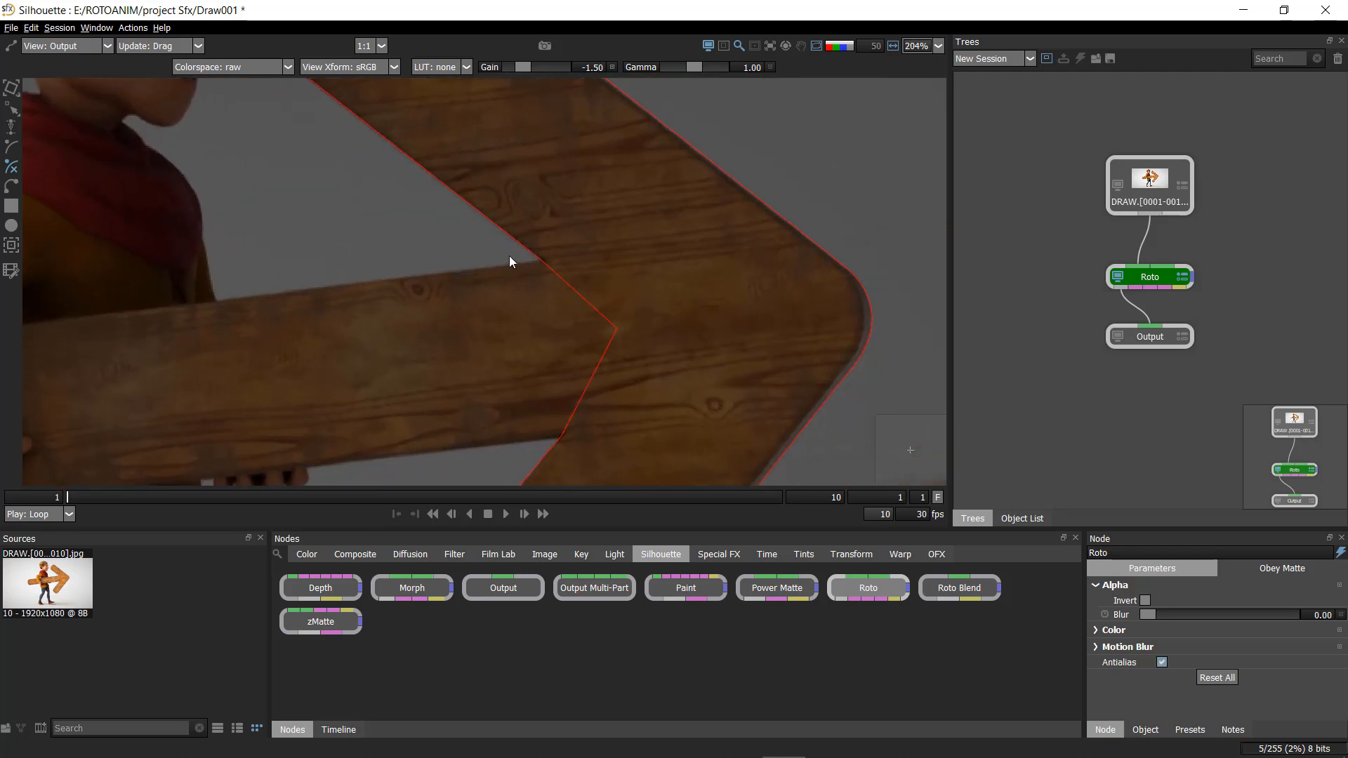
pyautogui.click(645, 251)
pyautogui.scroll(1, 531, 264)
pyautogui.moveTo(419, 297); pyautogui.dragTo(799, 159)
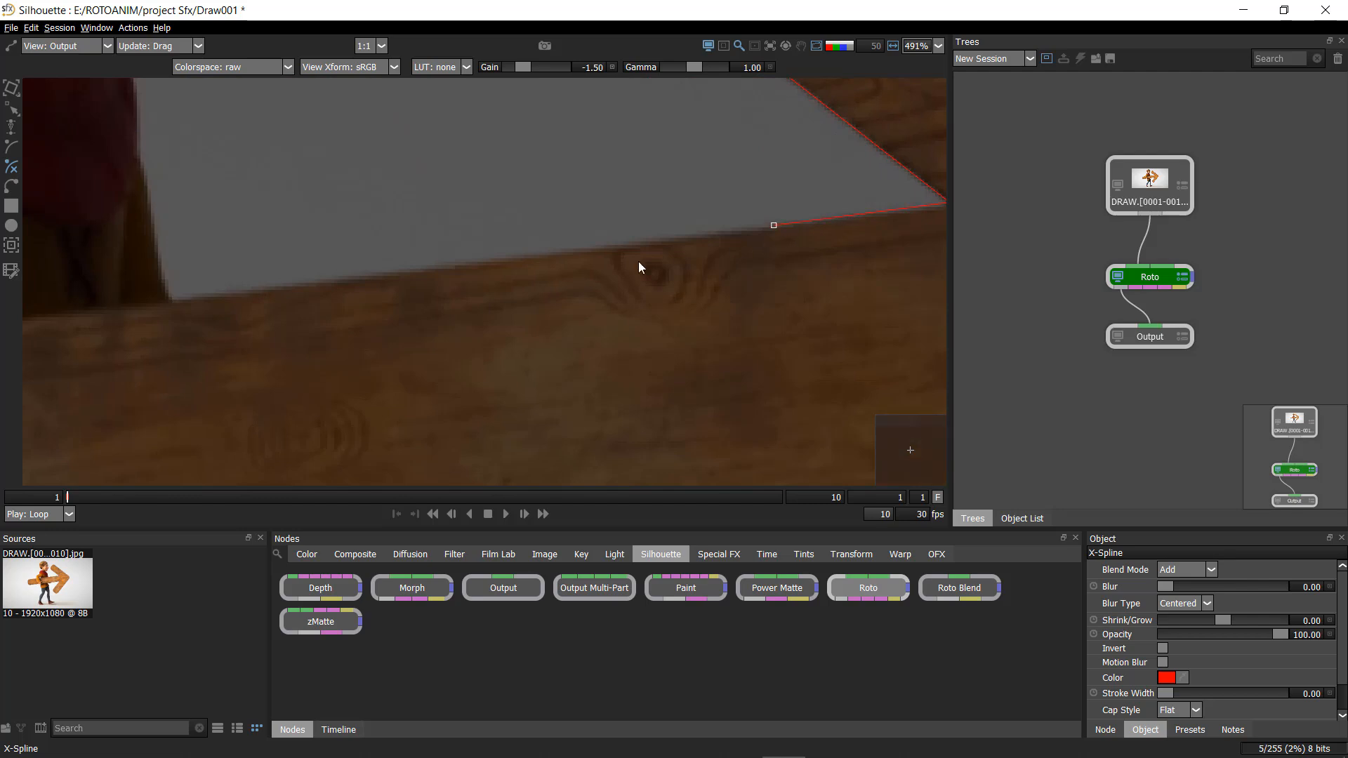
# - Continue the X-Spline along the shaft's upper edge, across the character's torso and arm, to just before the rounded rear end
pyautogui.click(334, 277)
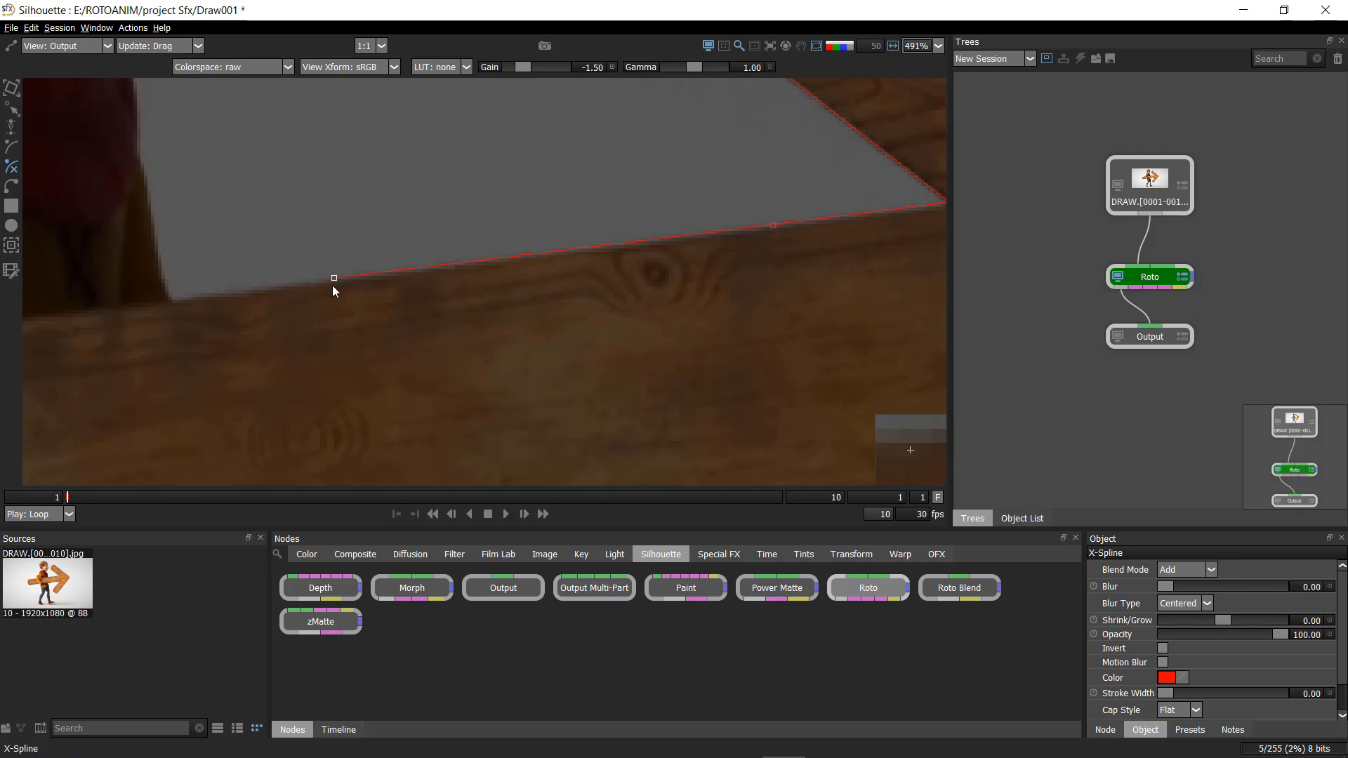
pyautogui.moveTo(326, 308); pyautogui.dragTo(855, 285)
pyautogui.click(408, 317)
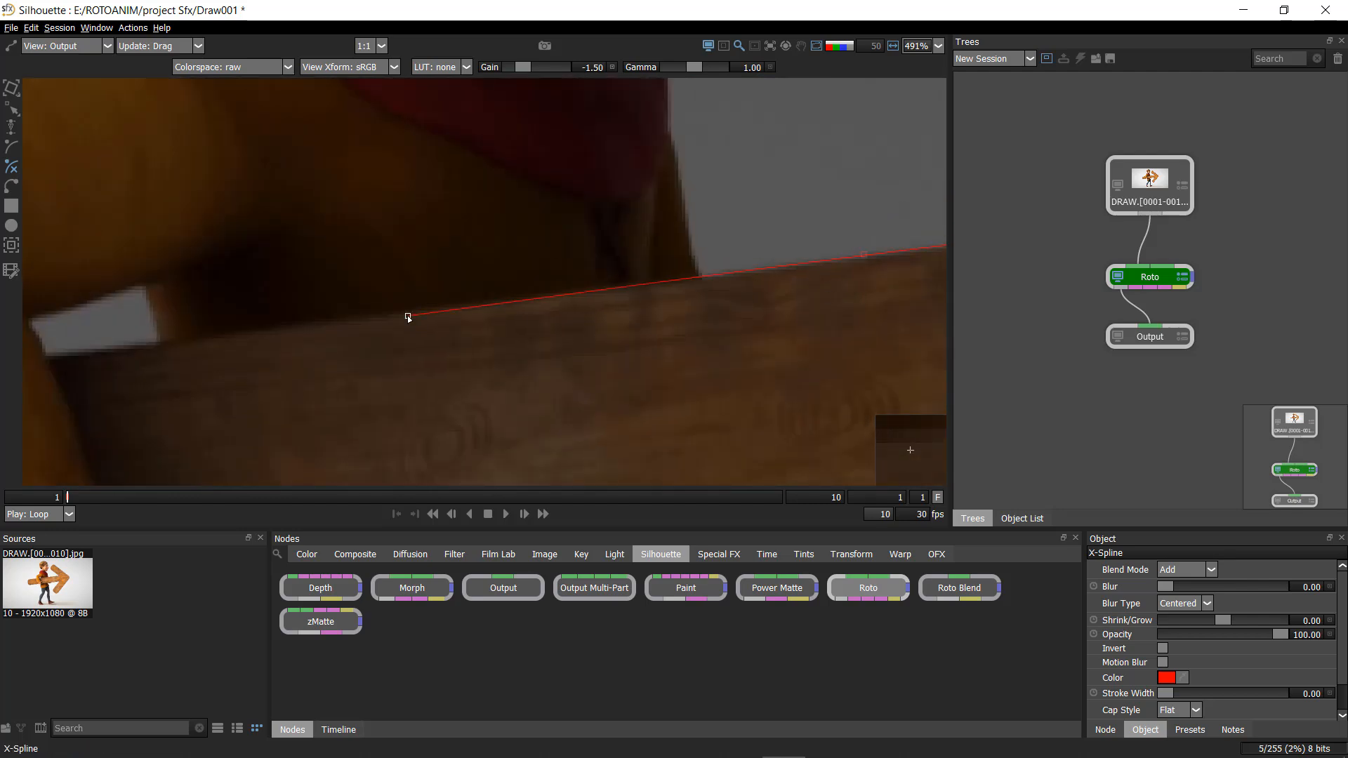
pyautogui.moveTo(433, 316); pyautogui.dragTo(703, 187)
pyautogui.click(230, 241)
pyautogui.moveTo(286, 234); pyautogui.dragTo(652, 229)
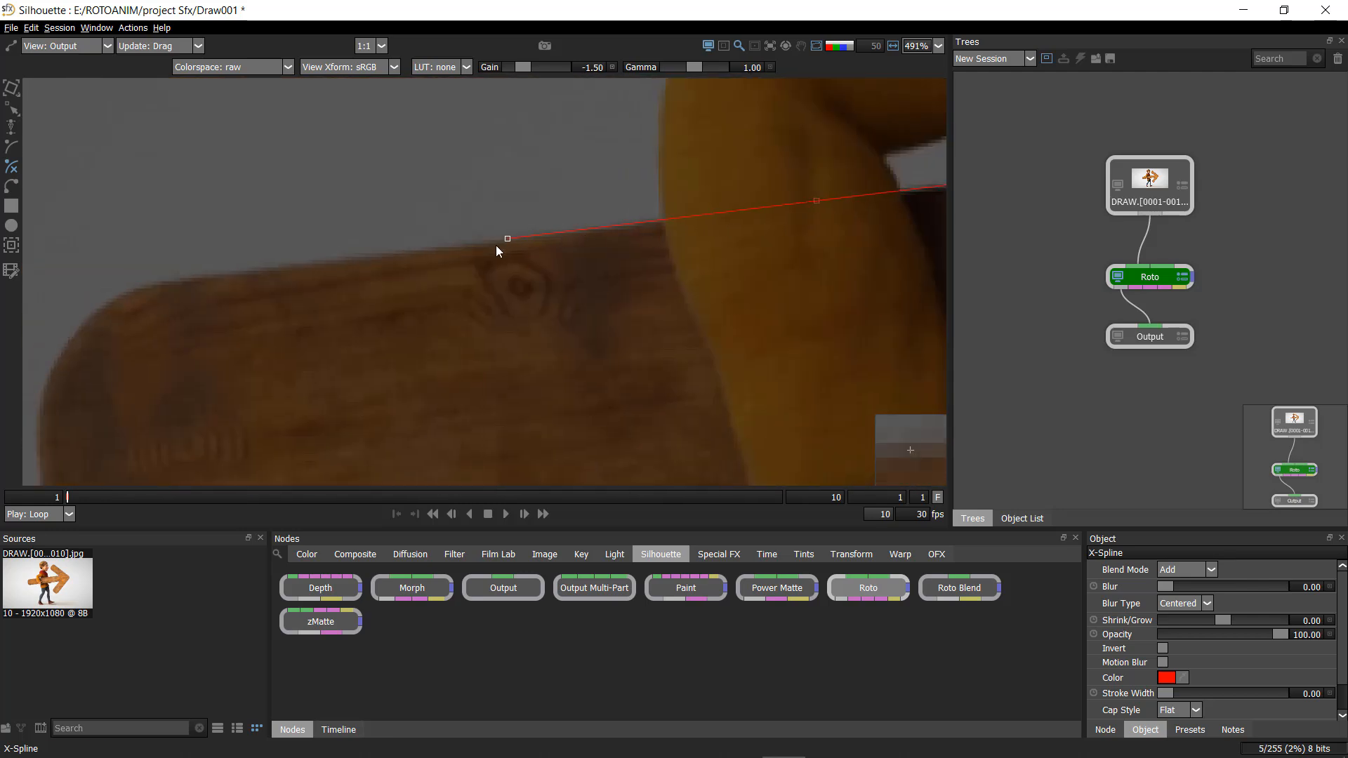
pyautogui.click(225, 274)
pyautogui.moveTo(225, 274); pyautogui.dragTo(672, 204)
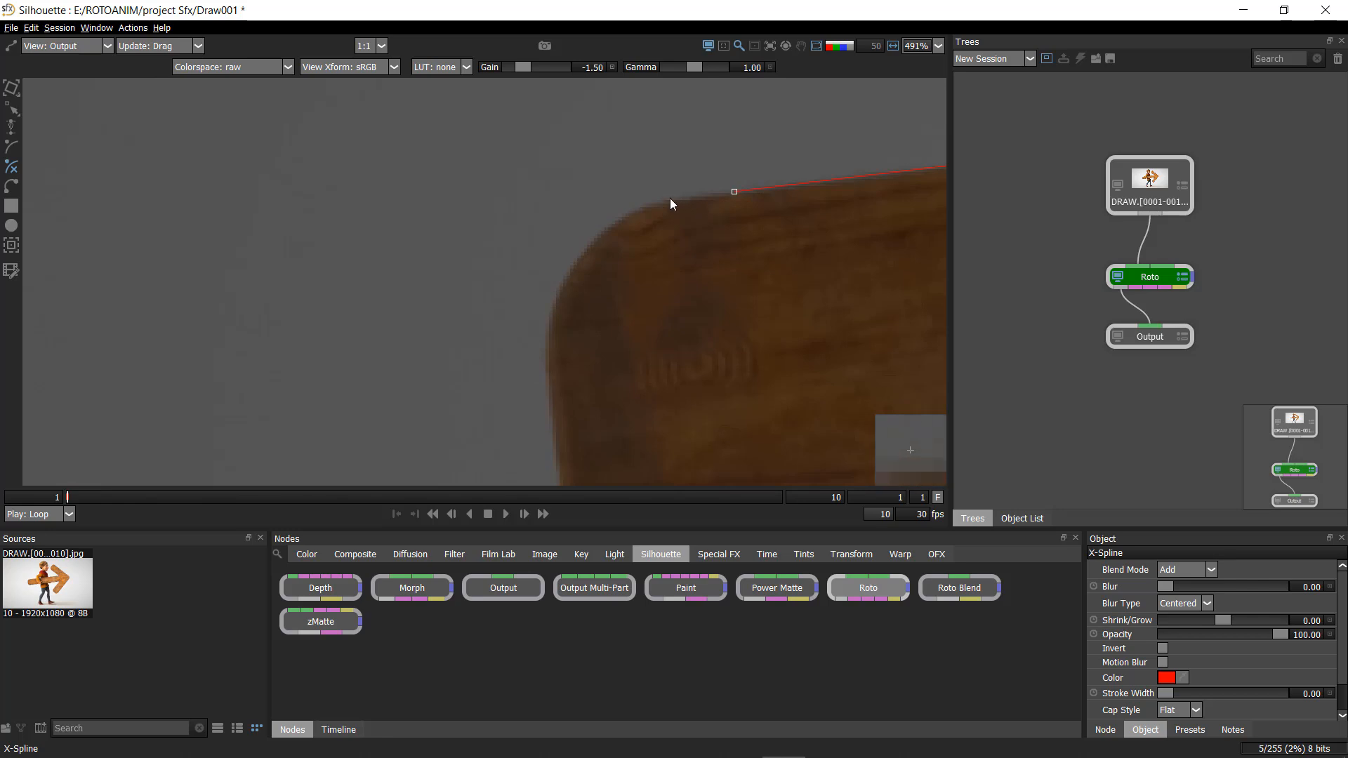
# - Place X-Spline points around both rounded corners and down the end face of the shaft's rear end
pyautogui.click(579, 263)
pyautogui.moveTo(578, 263); pyautogui.dragTo(593, 135)
pyautogui.click(567, 187)
pyautogui.click(564, 254)
pyautogui.moveTo(564, 254); pyautogui.dragTo(506, 143)
pyautogui.click(527, 258)
pyautogui.click(536, 304)
pyautogui.click(573, 352)
pyautogui.click(625, 383)
pyautogui.click(669, 387)
# - Continue the X-Spline along the shaft's lower edge, past both hands, until it runs into the arrowhead
pyautogui.click(803, 371)
pyautogui.moveTo(857, 366); pyautogui.dragTo(260, 375)
pyautogui.click(466, 347)
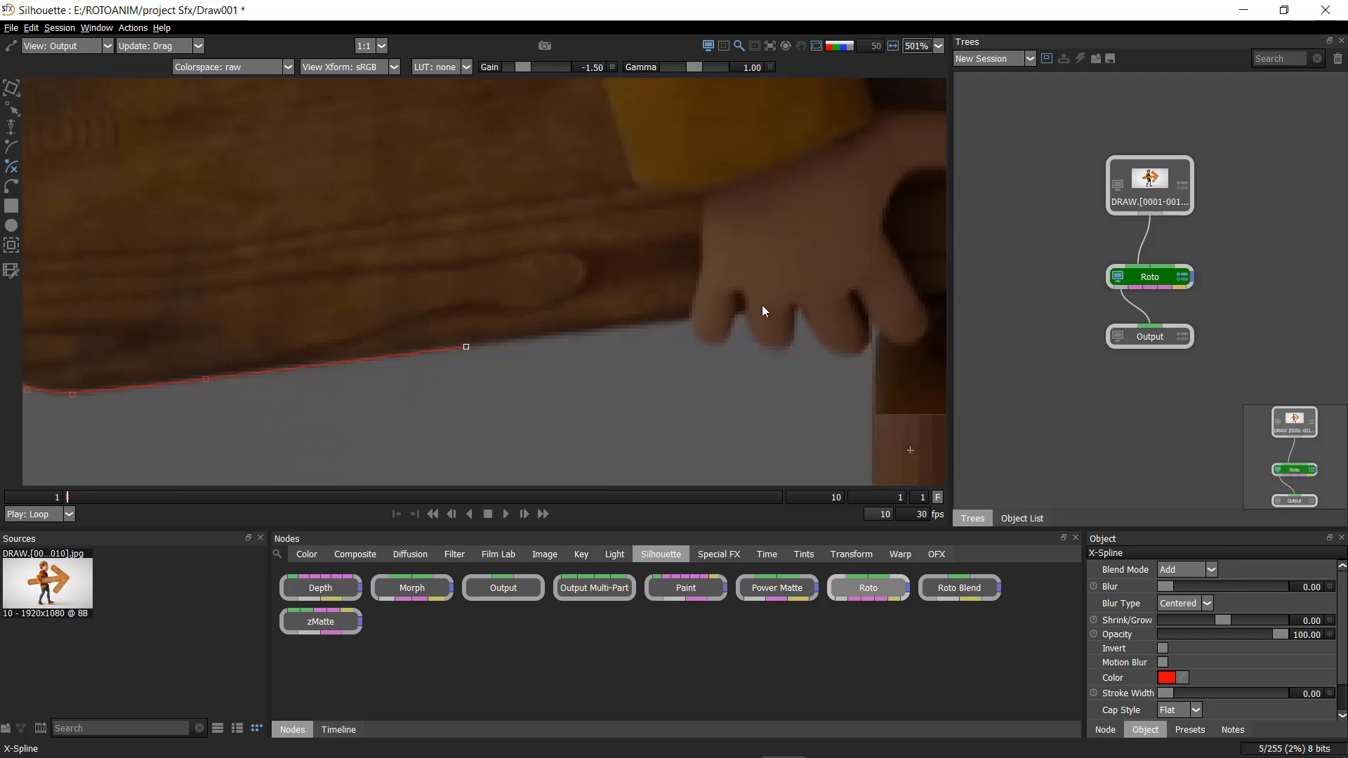
pyautogui.click(724, 319)
pyautogui.moveTo(772, 302); pyautogui.dragTo(320, 396)
pyautogui.click(587, 370)
pyautogui.click(403, 346)
pyautogui.moveTo(843, 302); pyautogui.dragTo(333, 453)
pyautogui.click(377, 441)
pyautogui.scroll(-2, 422, 421)
pyautogui.click(723, 239)
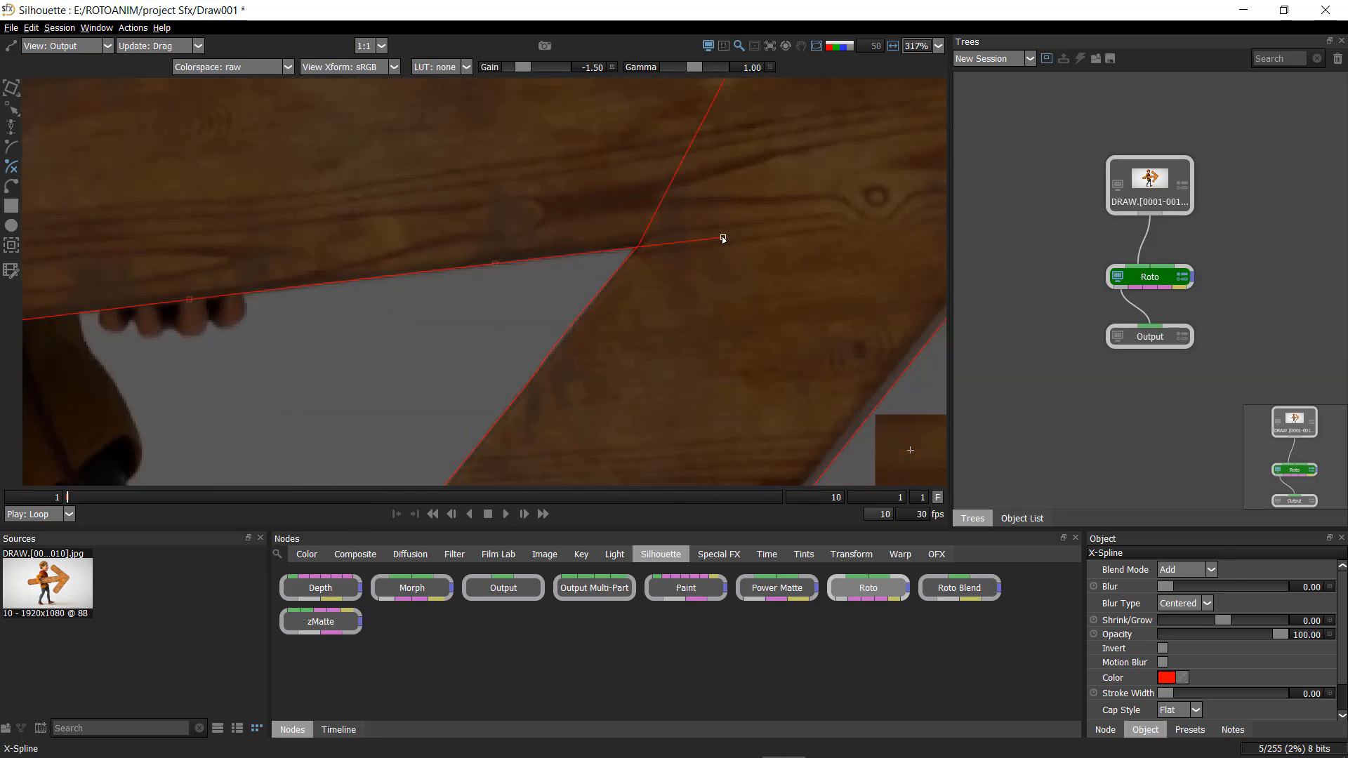
# - Close the shaft's X-Spline with a rounded overlap inside the arrowhead and deselect the shape
pyautogui.moveTo(723, 238); pyautogui.dragTo(659, 300)
pyautogui.scroll(-3, 659, 300)
pyautogui.click(779, 267)
pyautogui.click(775, 171)
pyautogui.click(744, 129)
pyautogui.click(684, 128)
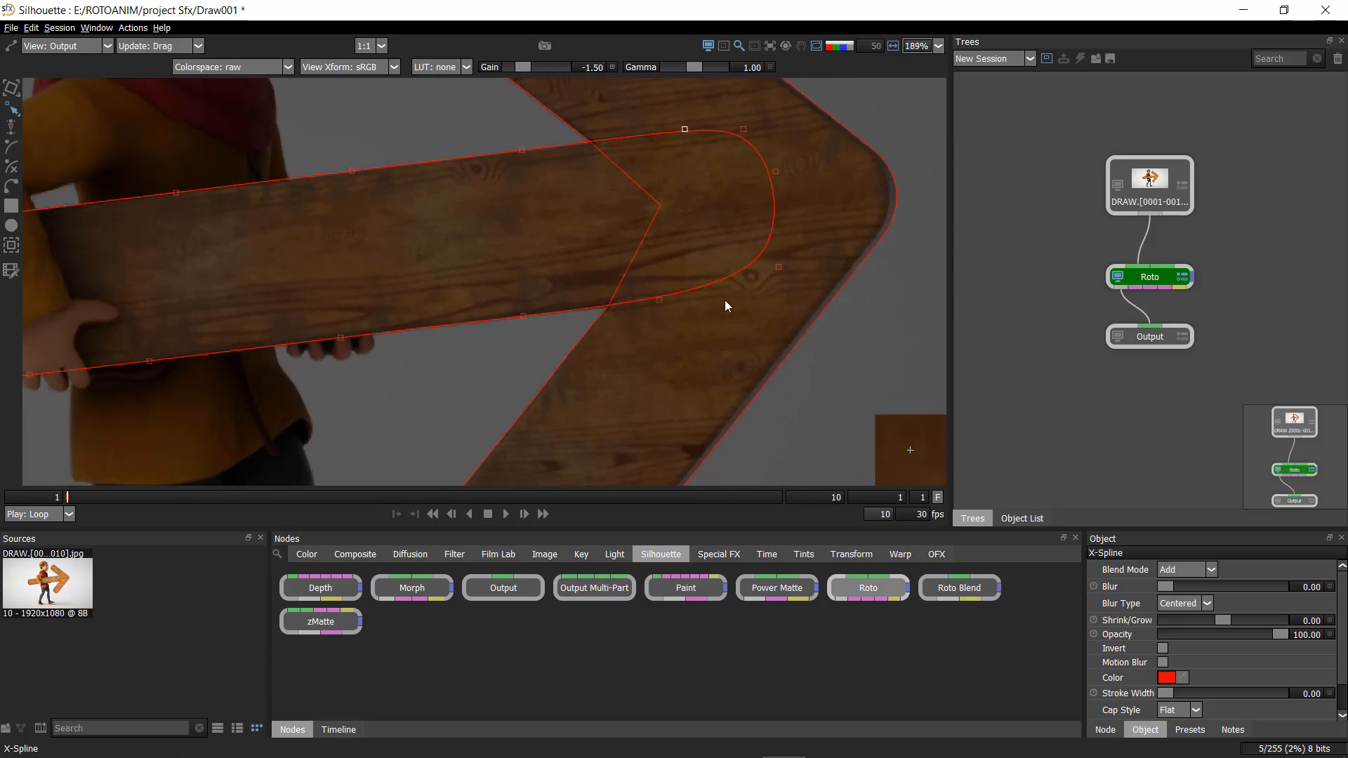
pyautogui.scroll(-5, 725, 306)
pyautogui.scroll(2, 748, 167)
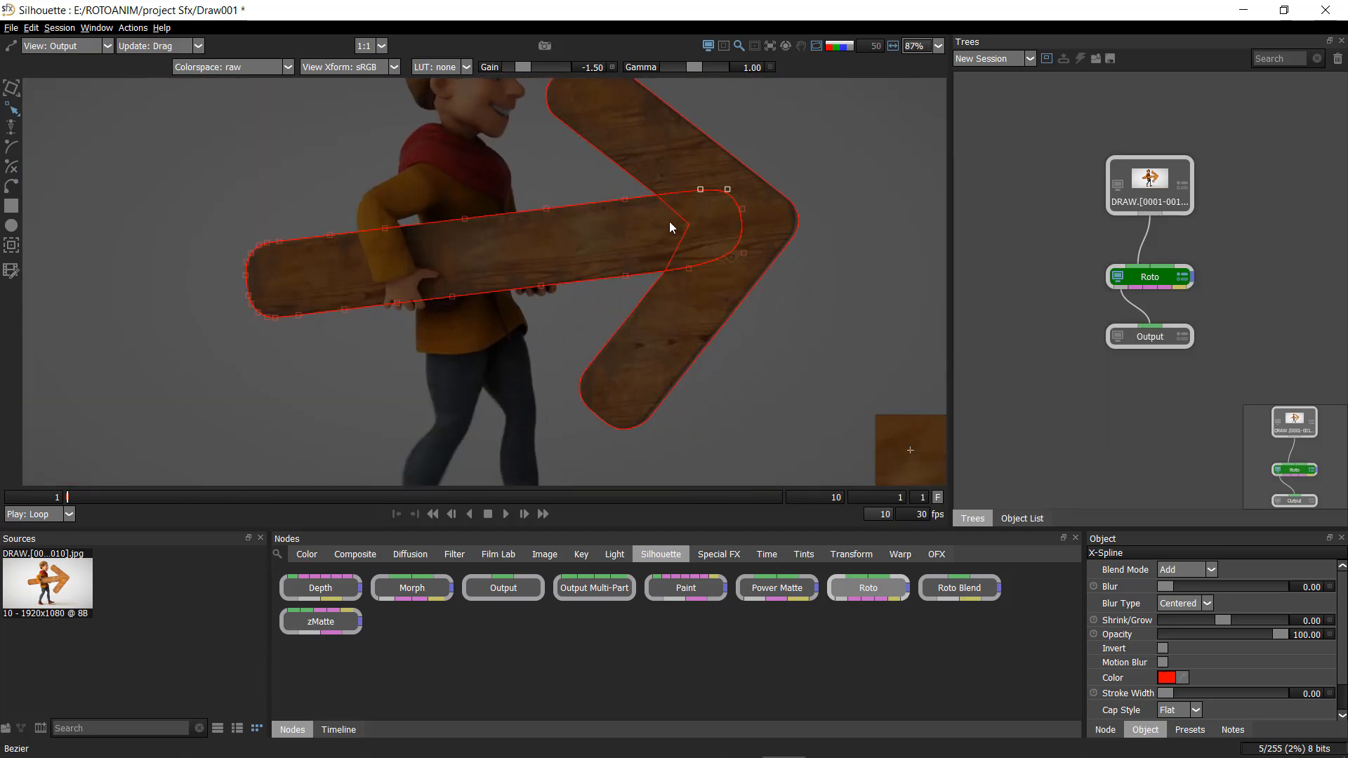
pyautogui.click(254, 210)
pyautogui.moveTo(522, 278); pyautogui.dragTo(523, 376)
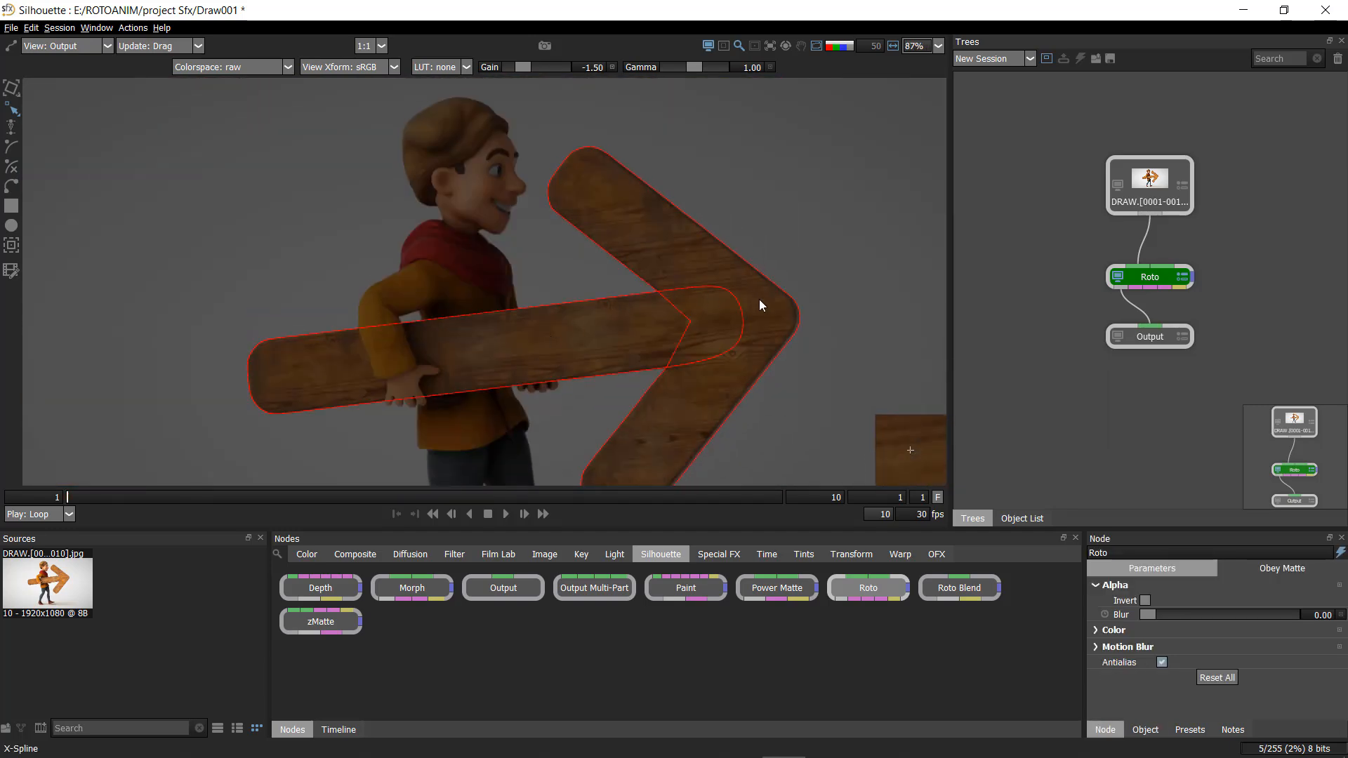
# - Select the arrowhead's Bezier shape and its points from the tip to the lower barb to inspect their handles
pyautogui.scroll(2, 808, 300)
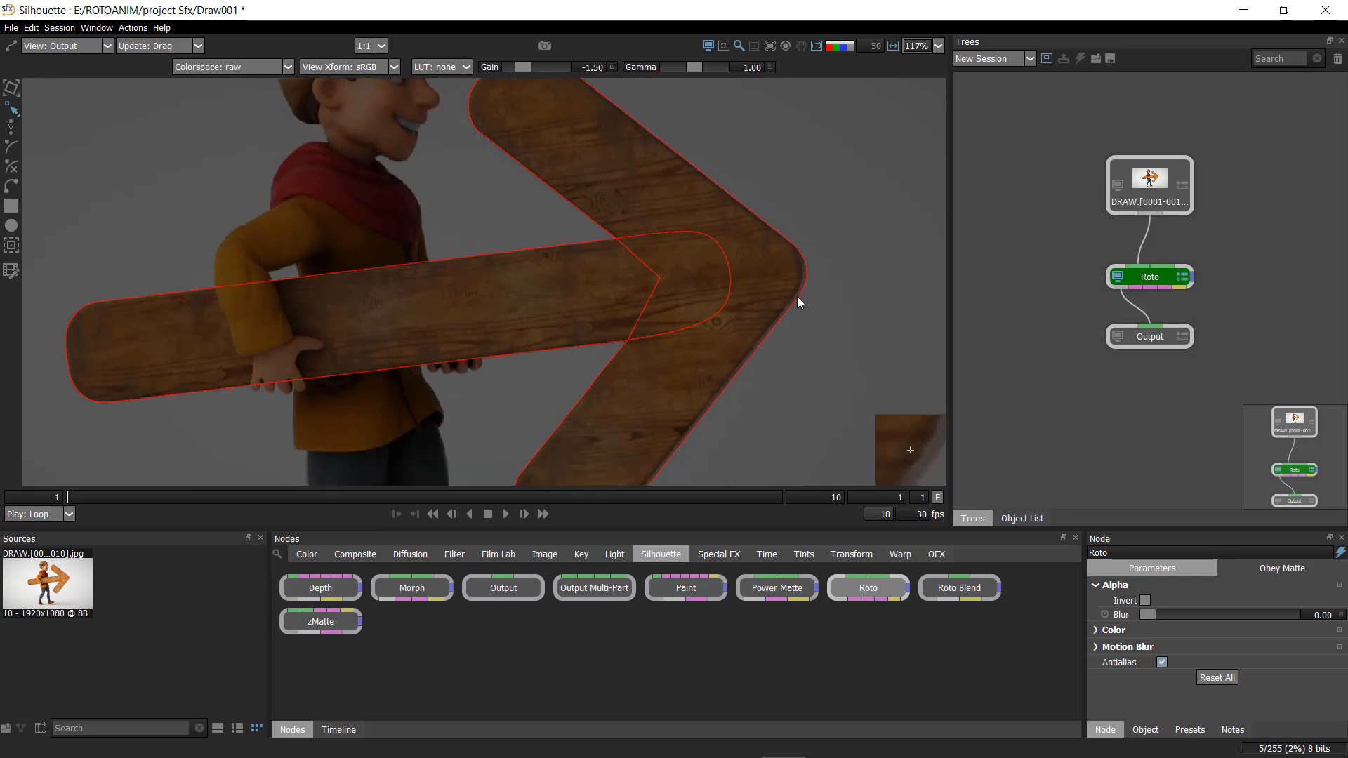
pyautogui.click(798, 296)
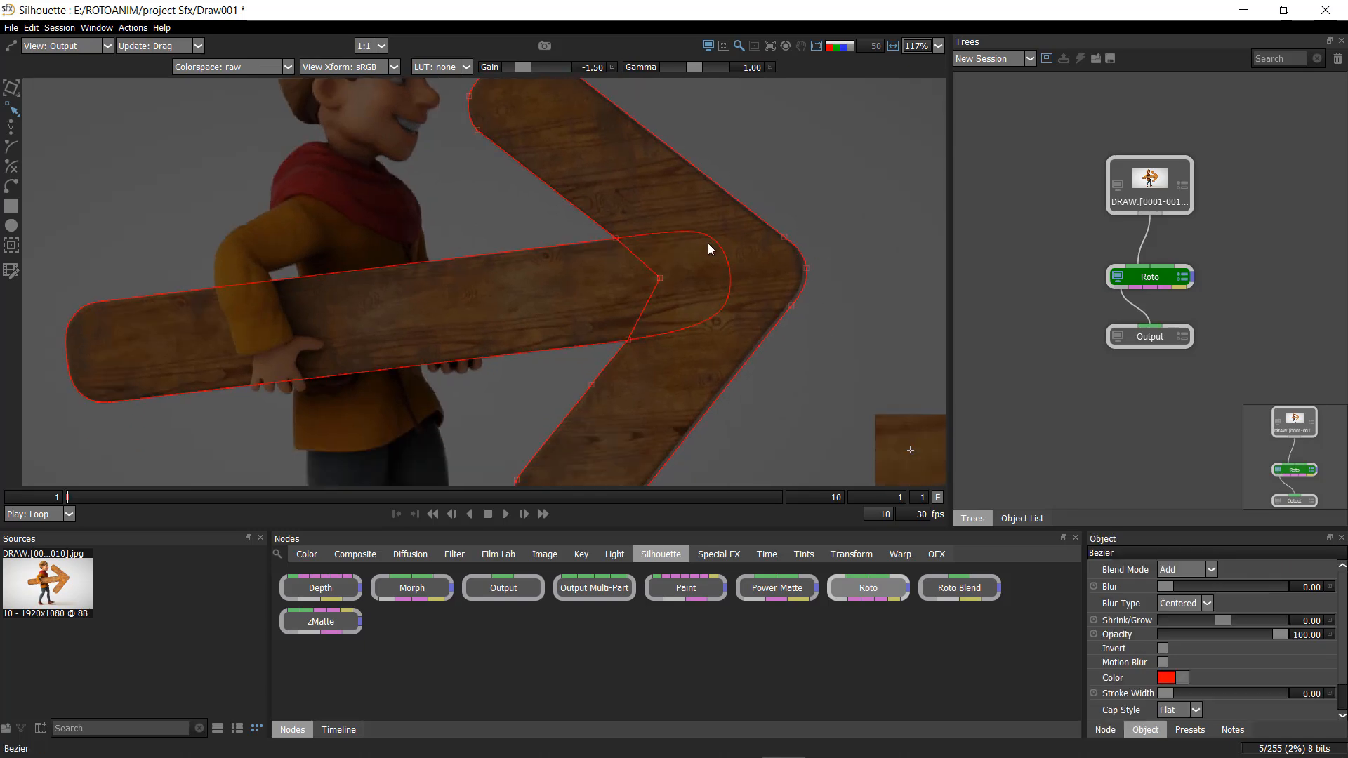
pyautogui.moveTo(708, 243); pyautogui.dragTo(705, 303)
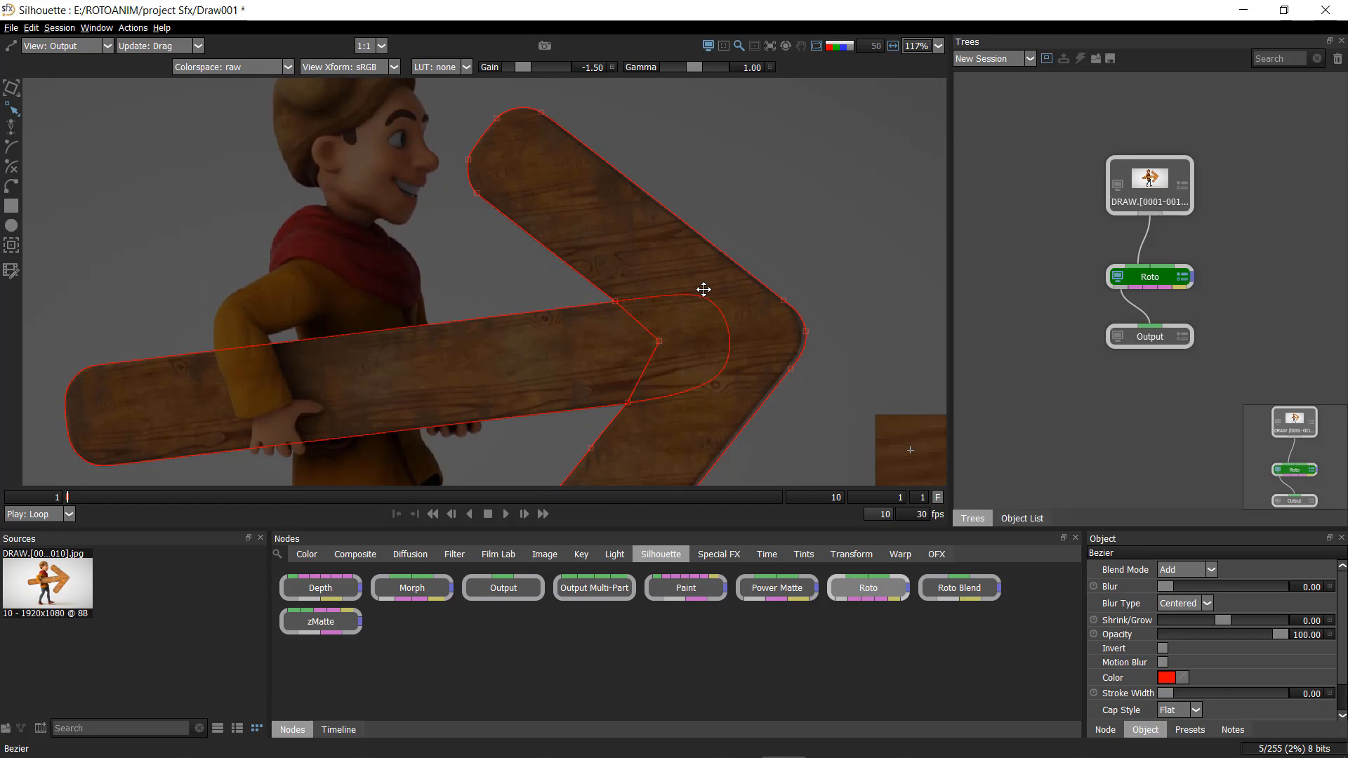
pyautogui.moveTo(501, 99); pyautogui.dragTo(454, 163)
pyautogui.moveTo(695, 327); pyautogui.dragTo(731, 243)
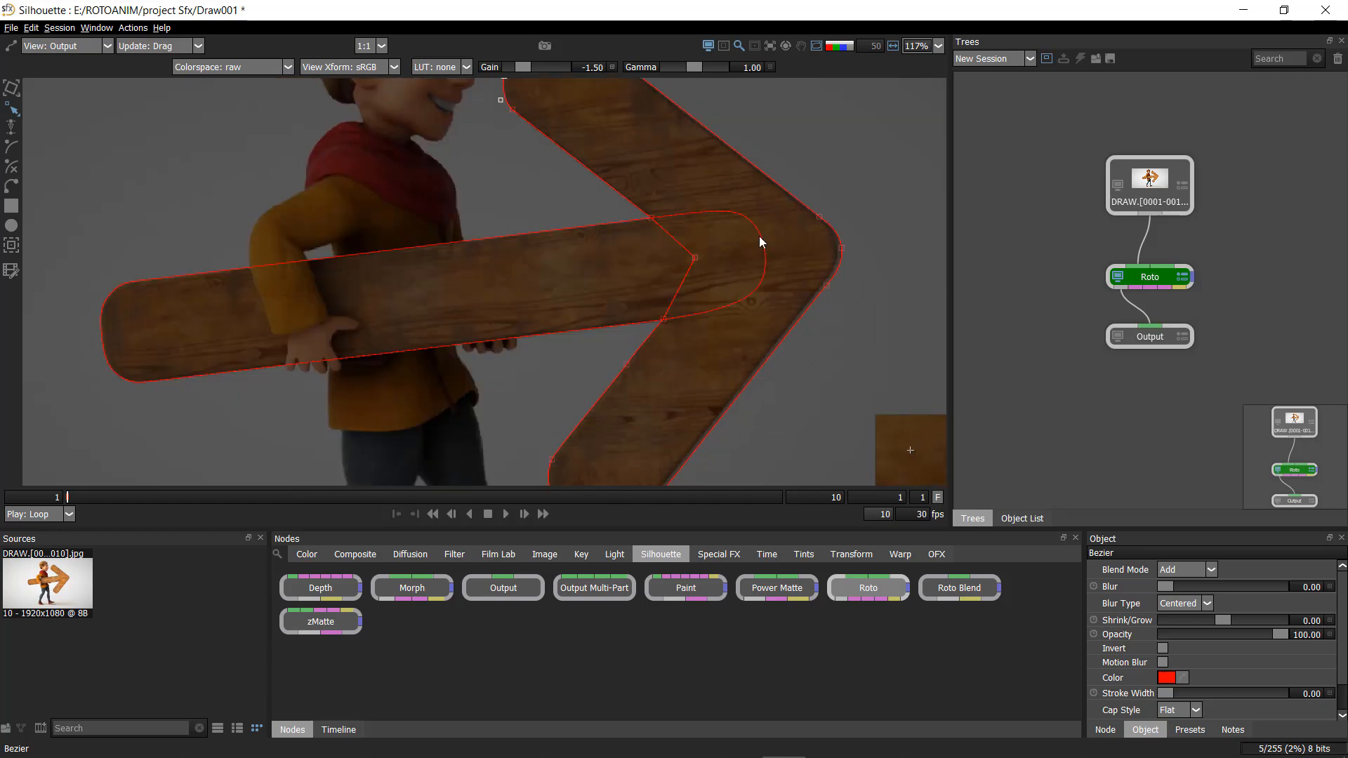
pyautogui.moveTo(868, 166); pyautogui.dragTo(538, 472)
pyautogui.scroll(-3, 615, 326)
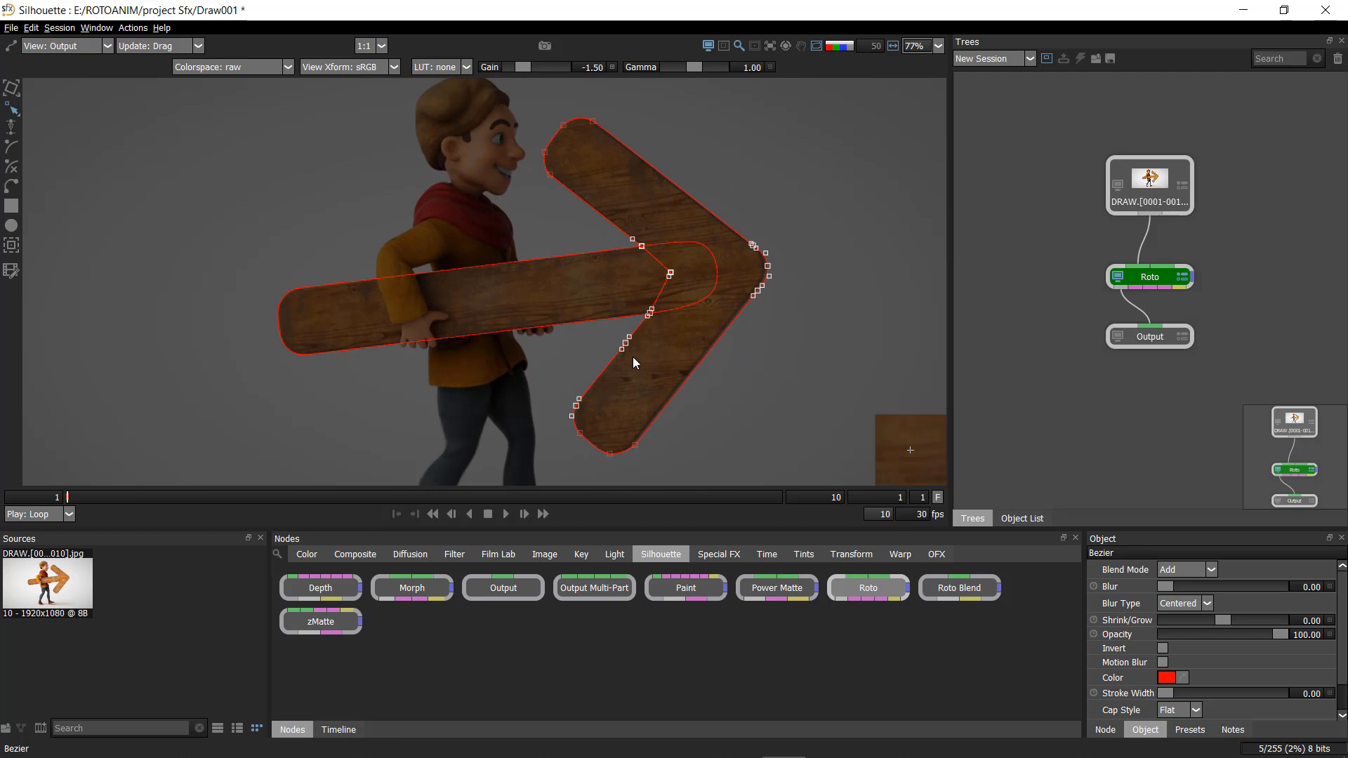
# - Start a B-Spline for the hair on the forehead, placing its first points up to the hair's front tip
pyautogui.click(9, 186)
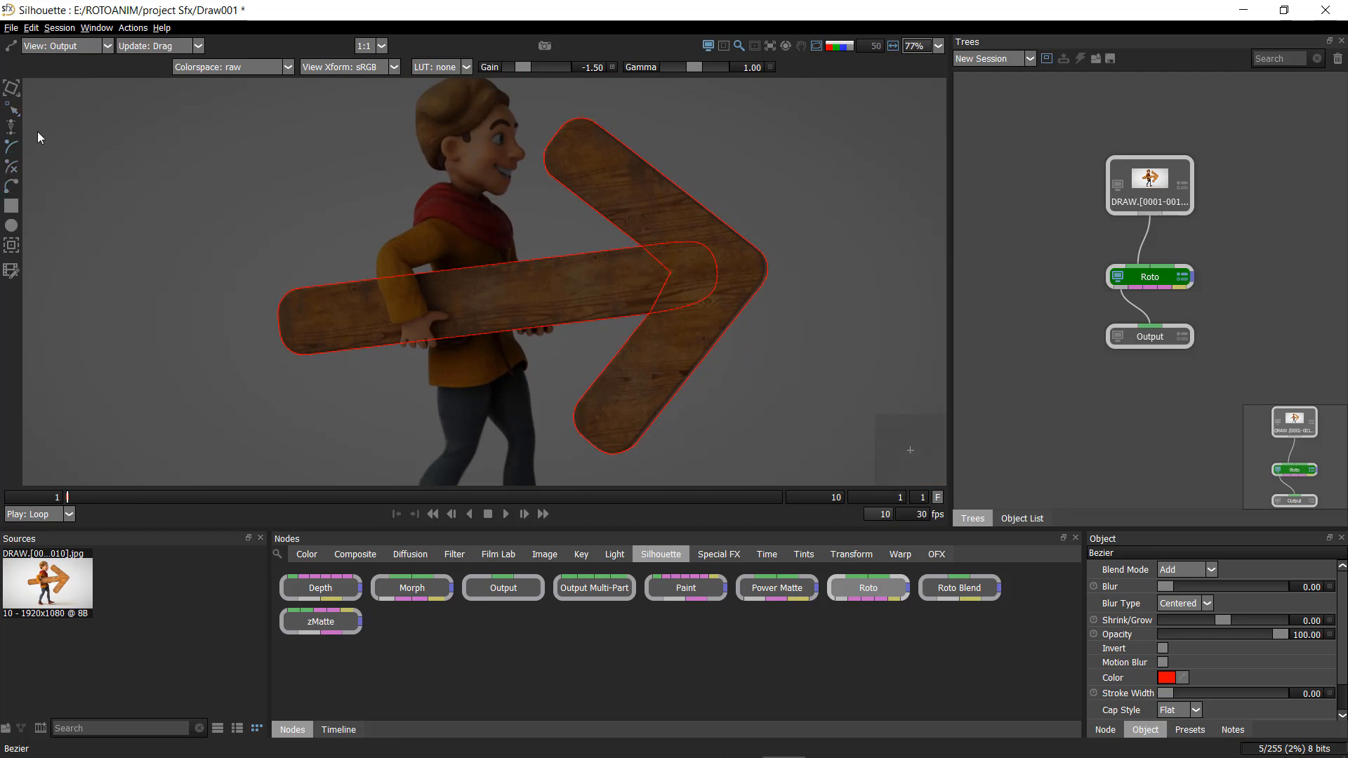
pyautogui.scroll(3, 23, 157)
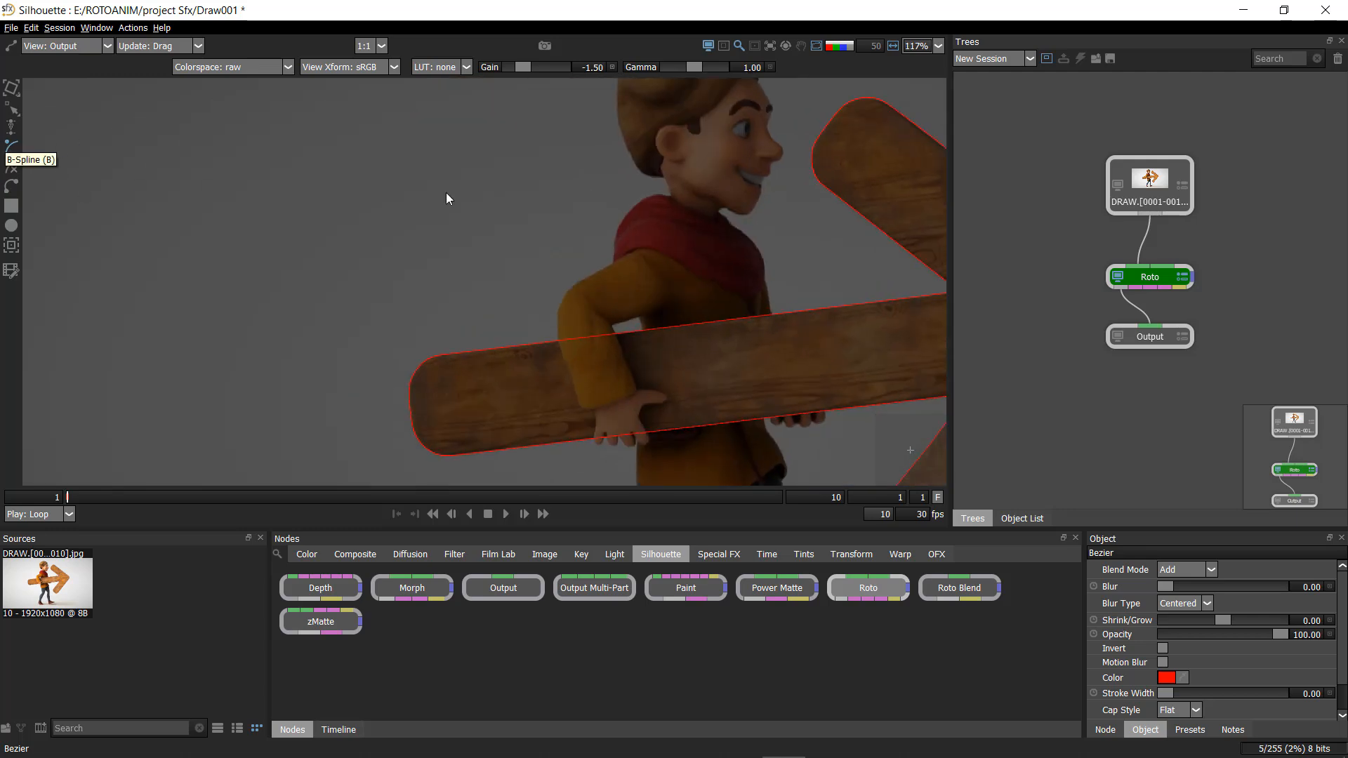
pyautogui.moveTo(547, 234); pyautogui.dragTo(338, 158)
pyautogui.scroll(-2, 341, 159)
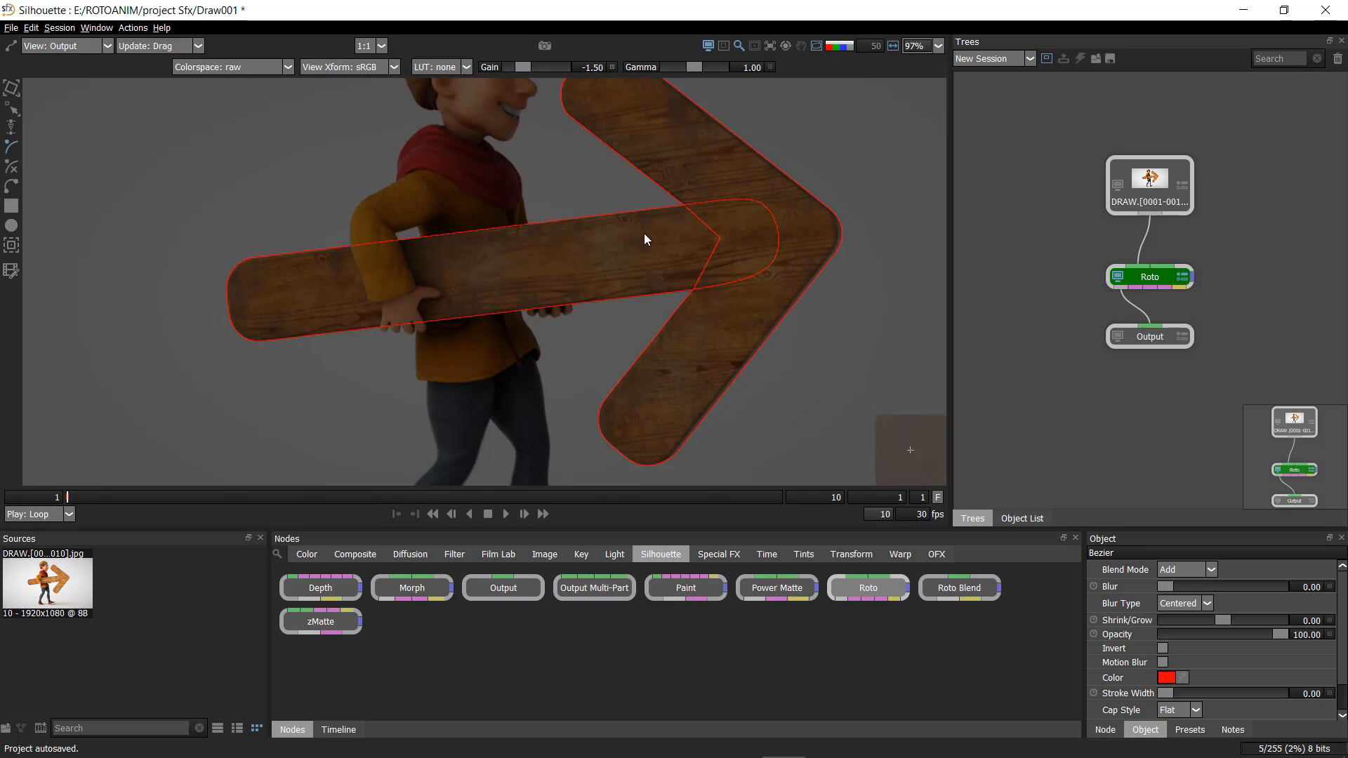
pyautogui.press('b')
pyautogui.scroll(3, 651, 227)
pyautogui.moveTo(521, 275); pyautogui.dragTo(518, 428)
pyautogui.moveTo(517, 251); pyautogui.dragTo(511, 377)
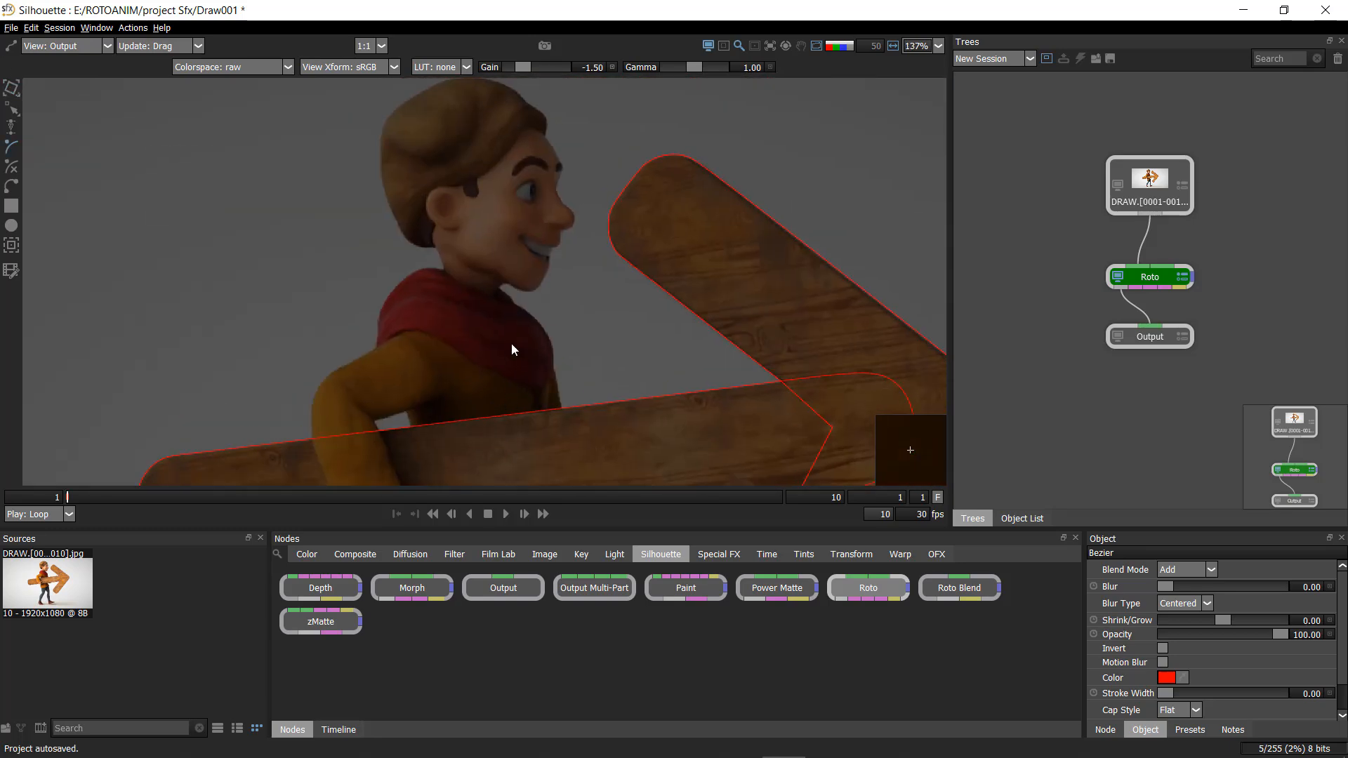
pyautogui.moveTo(504, 180); pyautogui.dragTo(494, 283)
pyautogui.scroll(5, 545, 238)
pyautogui.scroll(4, 547, 241)
pyautogui.click(563, 309)
pyautogui.click(573, 257)
pyautogui.click(581, 224)
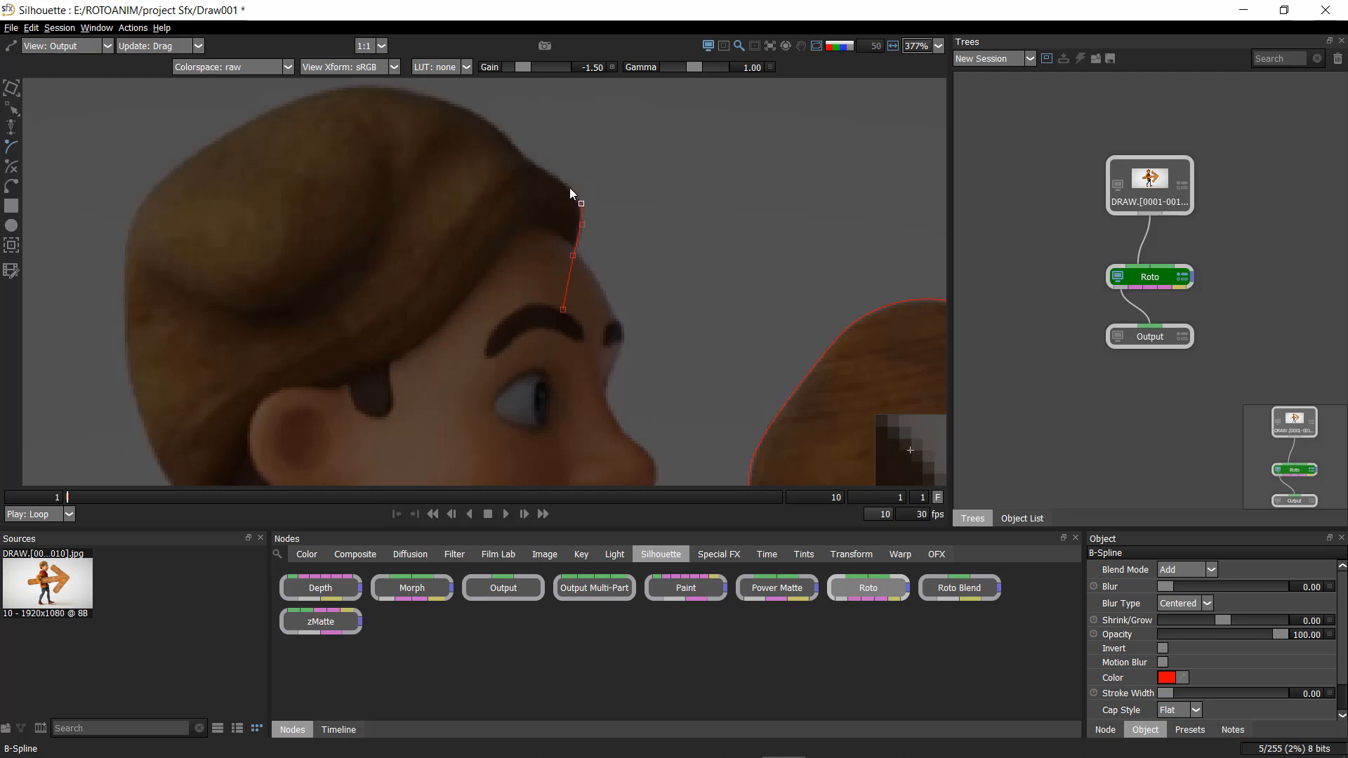
# - Continue the hair's B-Spline from the front tip over the quiff and across the top of the head
pyautogui.scroll(4, 552, 205)
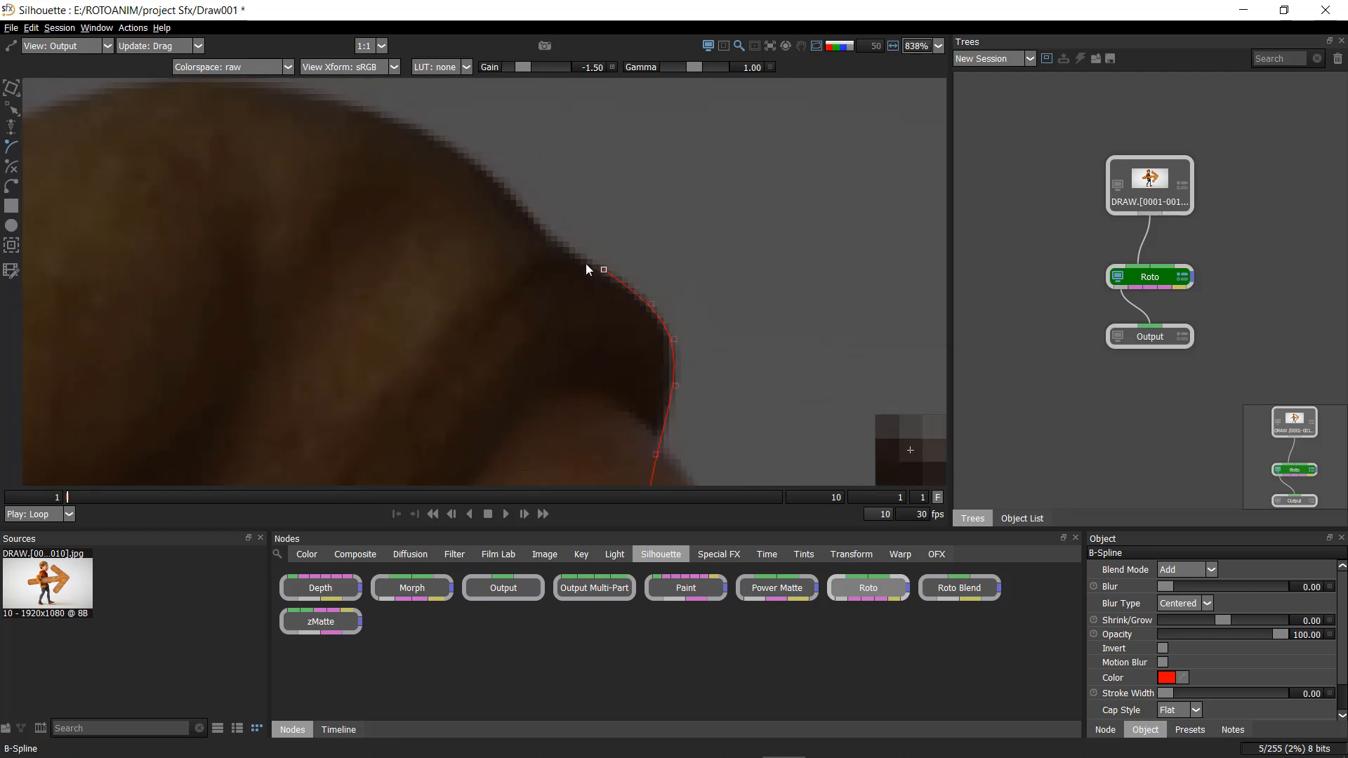
pyautogui.click(619, 307)
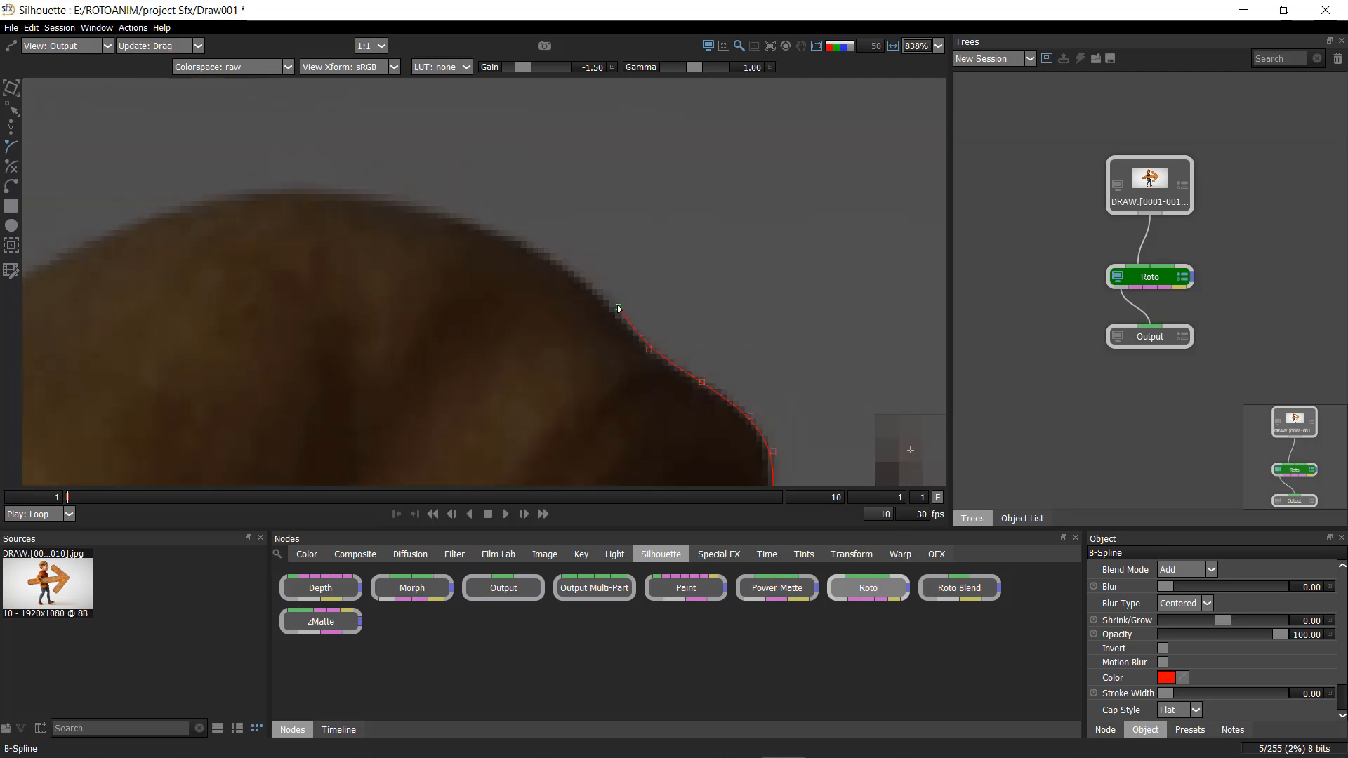
pyautogui.click(570, 271)
pyautogui.click(707, 270)
pyautogui.click(576, 236)
pyautogui.click(442, 238)
pyautogui.moveTo(622, 236); pyautogui.dragTo(891, 185)
pyautogui.click(580, 230)
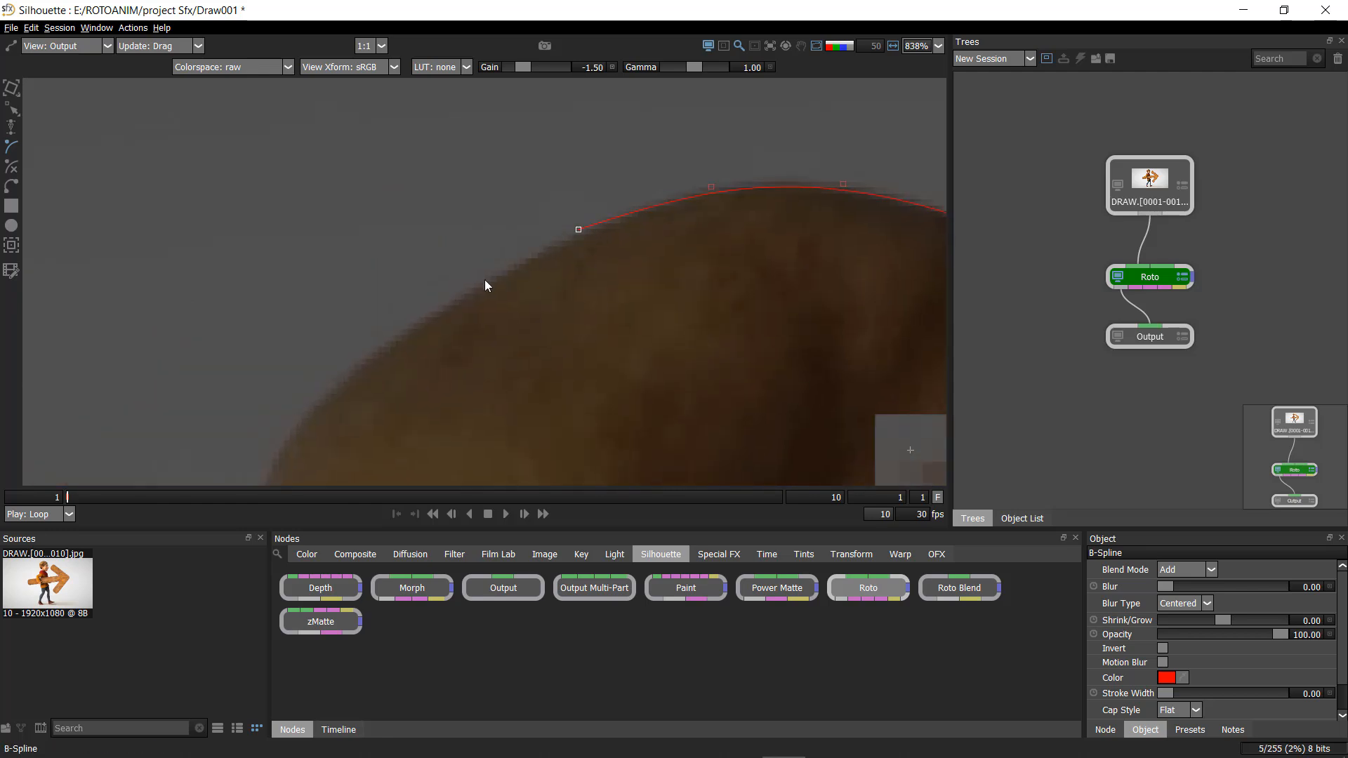
# - Continue the hair's B-Spline around the rear of the crown and down the back of the head
pyautogui.click(460, 296)
pyautogui.moveTo(529, 229); pyautogui.dragTo(596, 181)
pyautogui.click(497, 232)
pyautogui.click(407, 367)
pyautogui.moveTo(407, 367); pyautogui.dragTo(436, 243)
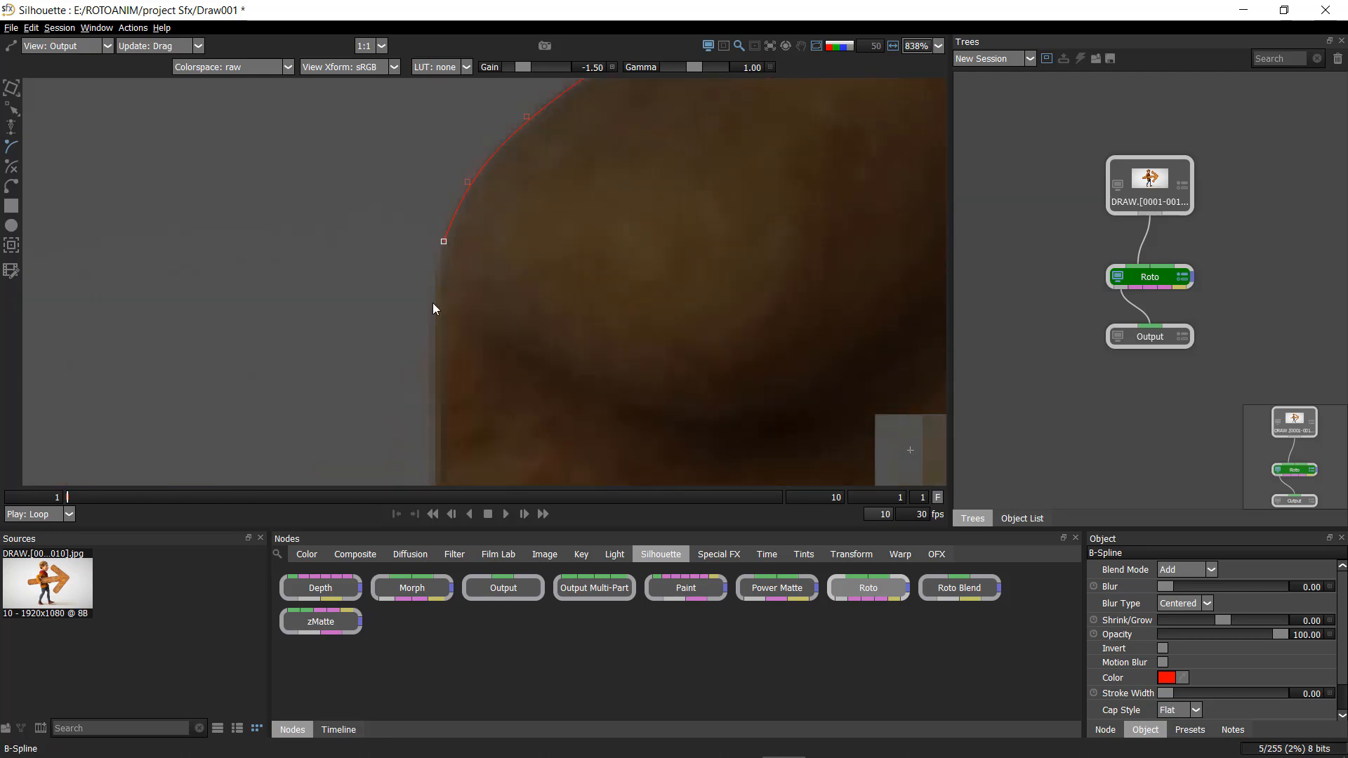
pyautogui.click(438, 345)
pyautogui.moveTo(439, 344); pyautogui.dragTo(443, 184)
pyautogui.click(458, 307)
pyautogui.moveTo(458, 307); pyautogui.dragTo(445, 154)
# - Carry the hair's B-Spline down to the nape, around its lower corner and into the cheek
pyautogui.click(464, 247)
pyautogui.click(499, 334)
pyautogui.moveTo(499, 335); pyautogui.dragTo(482, 149)
pyautogui.click(512, 213)
pyautogui.click(566, 321)
pyautogui.click(631, 371)
pyautogui.click(760, 386)
pyautogui.moveTo(760, 386); pyautogui.dragTo(544, 318)
# - Close the hair's B-Spline across the cheek and eye at its forehead start and deselect the shape
pyautogui.scroll(-2, 544, 318)
pyautogui.scroll(-2, 544, 318)
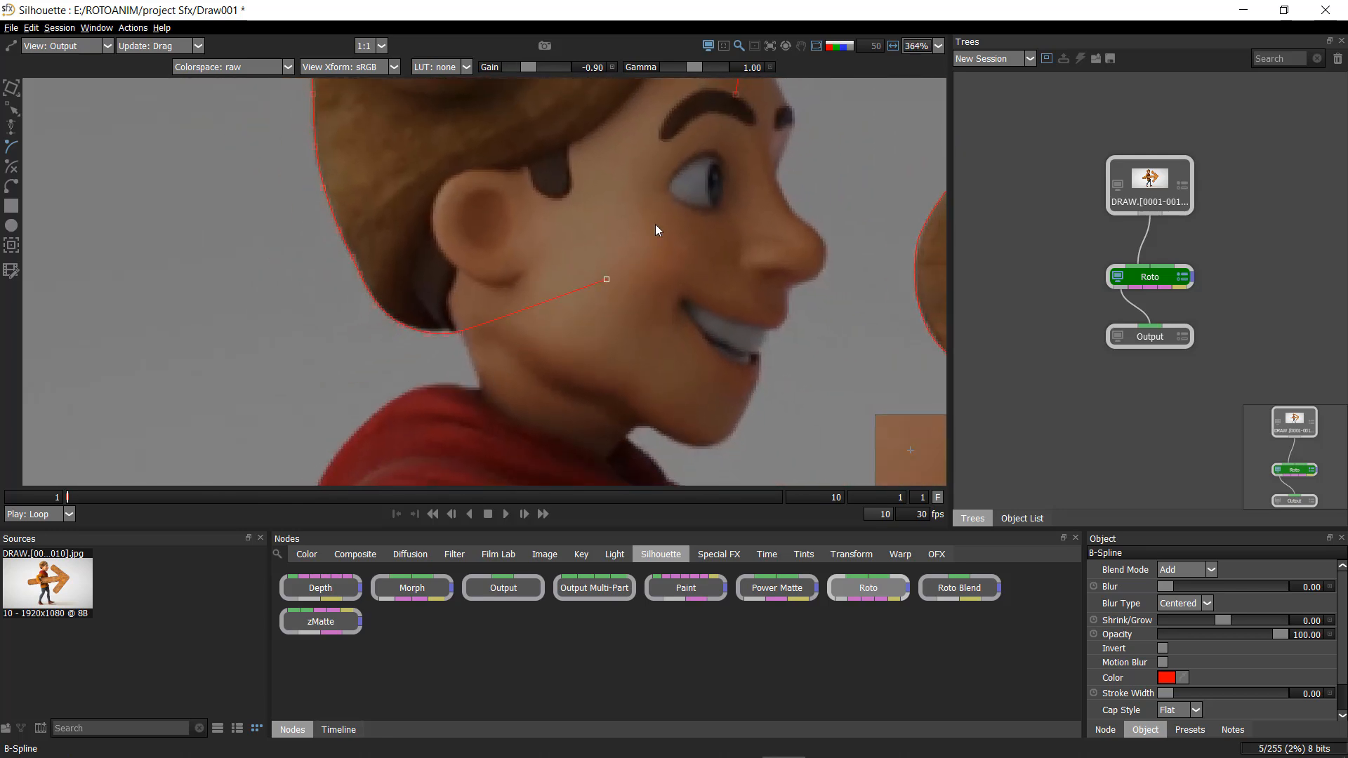
pyautogui.scroll(-3, 750, 338)
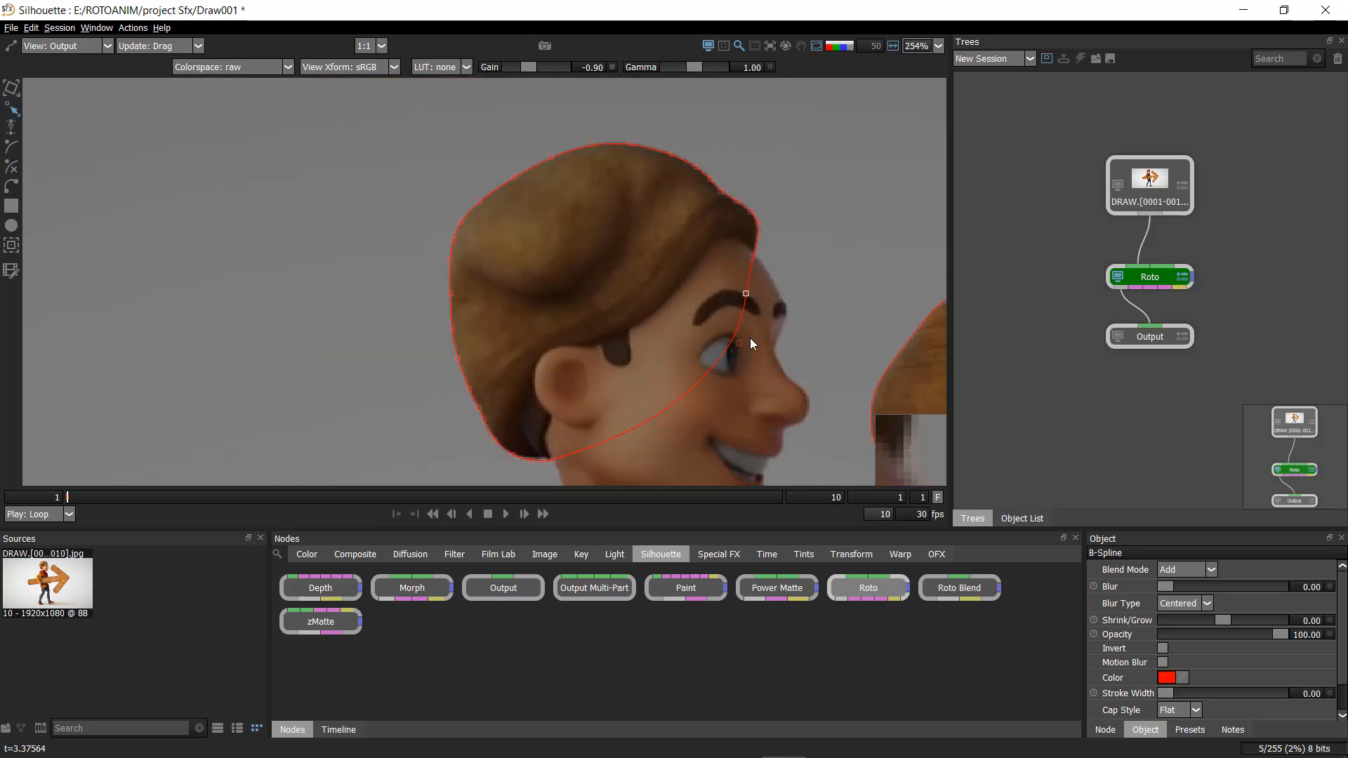
pyautogui.scroll(-1, 713, 296)
pyautogui.moveTo(697, 421); pyautogui.dragTo(582, 249)
pyautogui.click(714, 297)
# - Trace the forehead with a new B-Spline from under the hair's front tip past the brow, closing it inside the head
pyautogui.scroll(-2, 713, 297)
pyautogui.scroll(-1, 581, 249)
pyautogui.moveTo(477, 259); pyautogui.dragTo(444, 210)
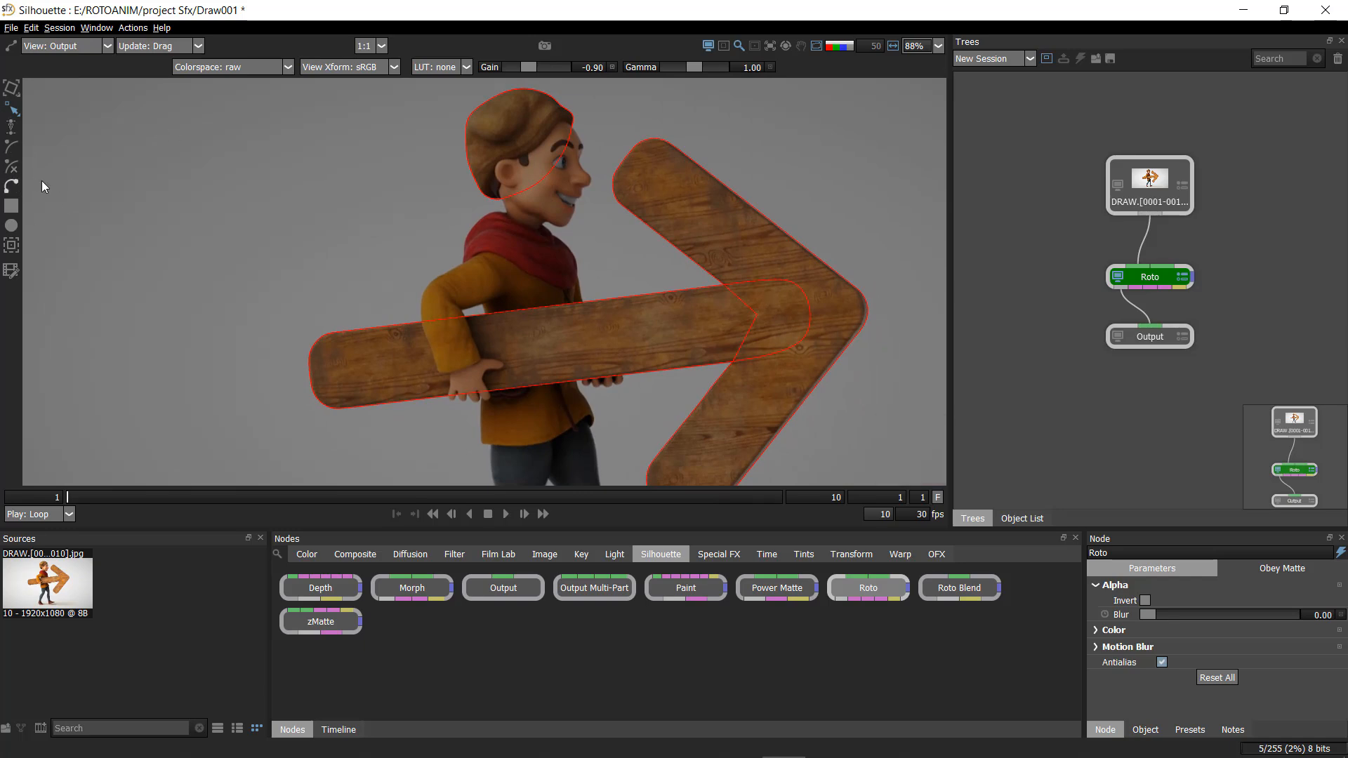
pyautogui.scroll(-3, 479, 217)
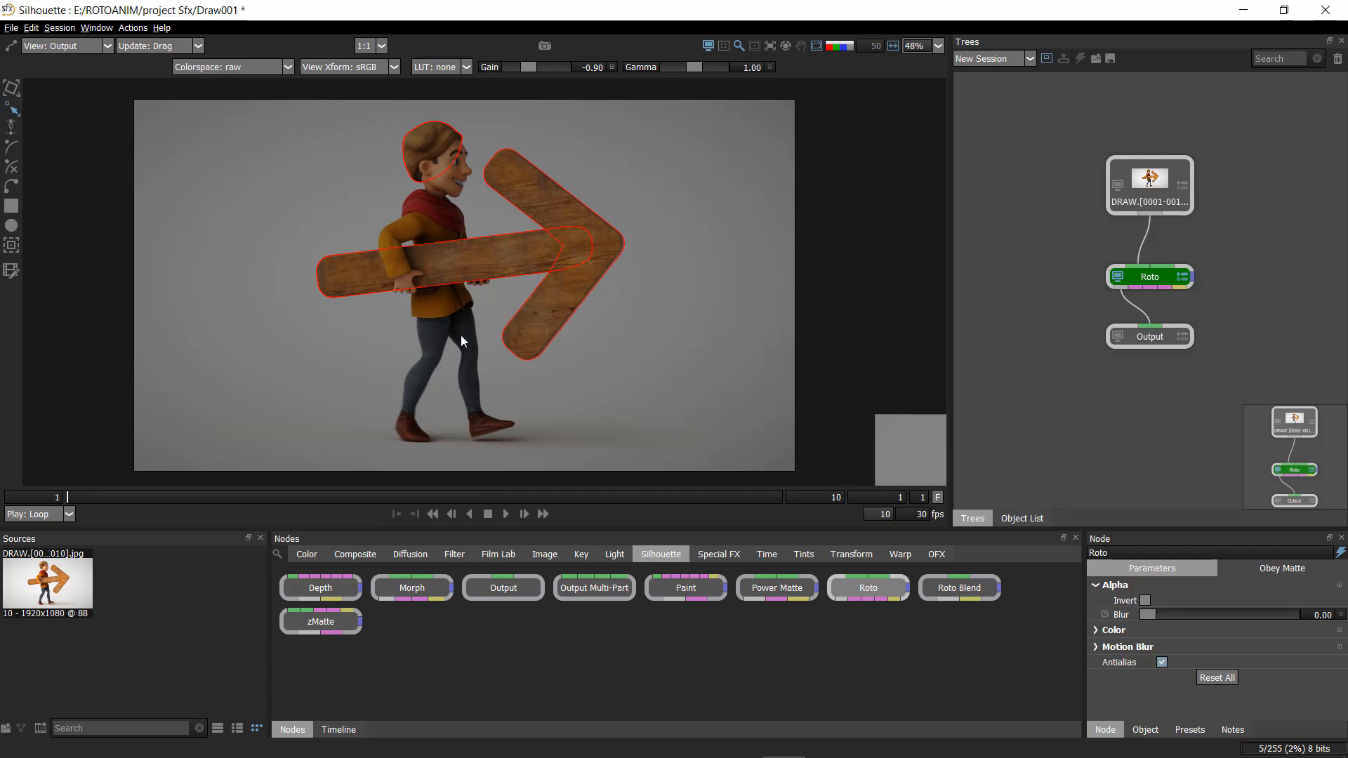
pyautogui.scroll(2, 432, 270)
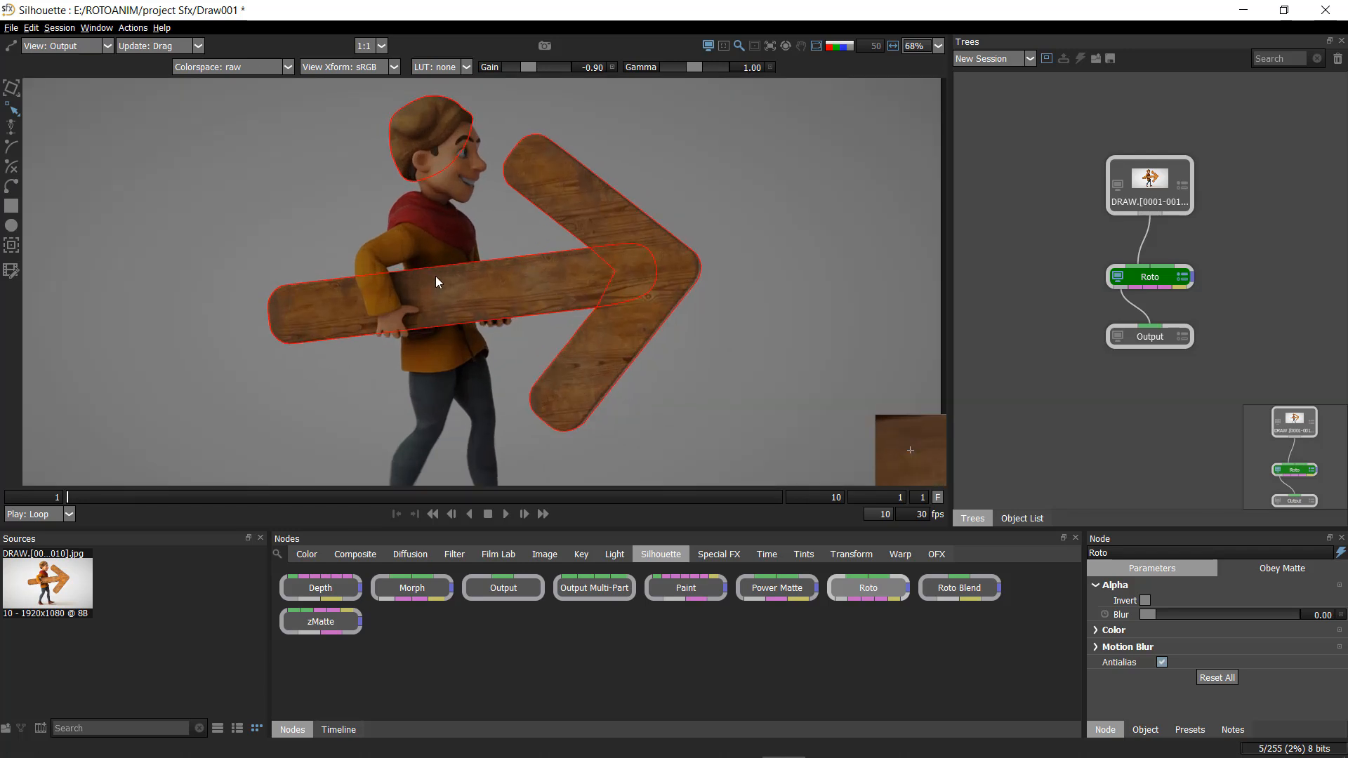
pyautogui.scroll(-1, 396, 264)
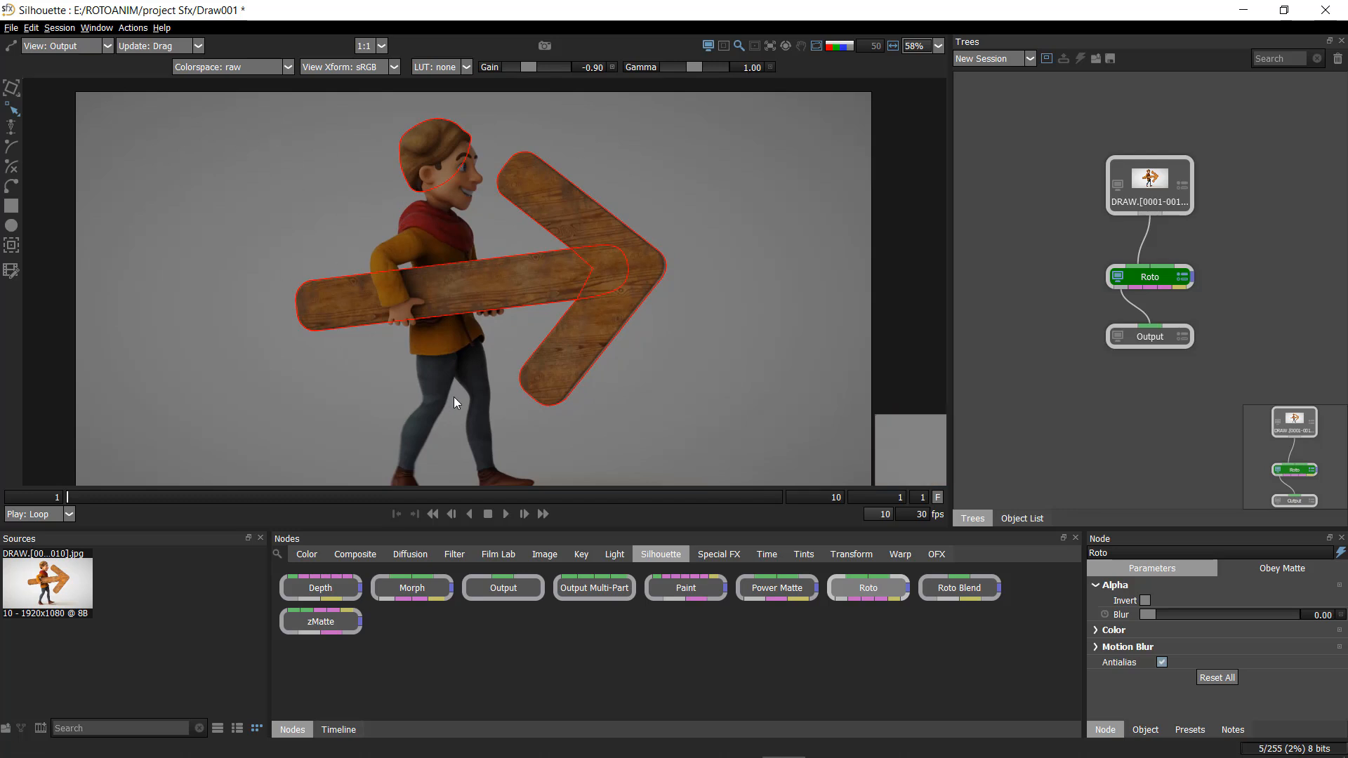
pyautogui.click(12, 146)
pyautogui.scroll(8, 480, 136)
pyautogui.click(391, 151)
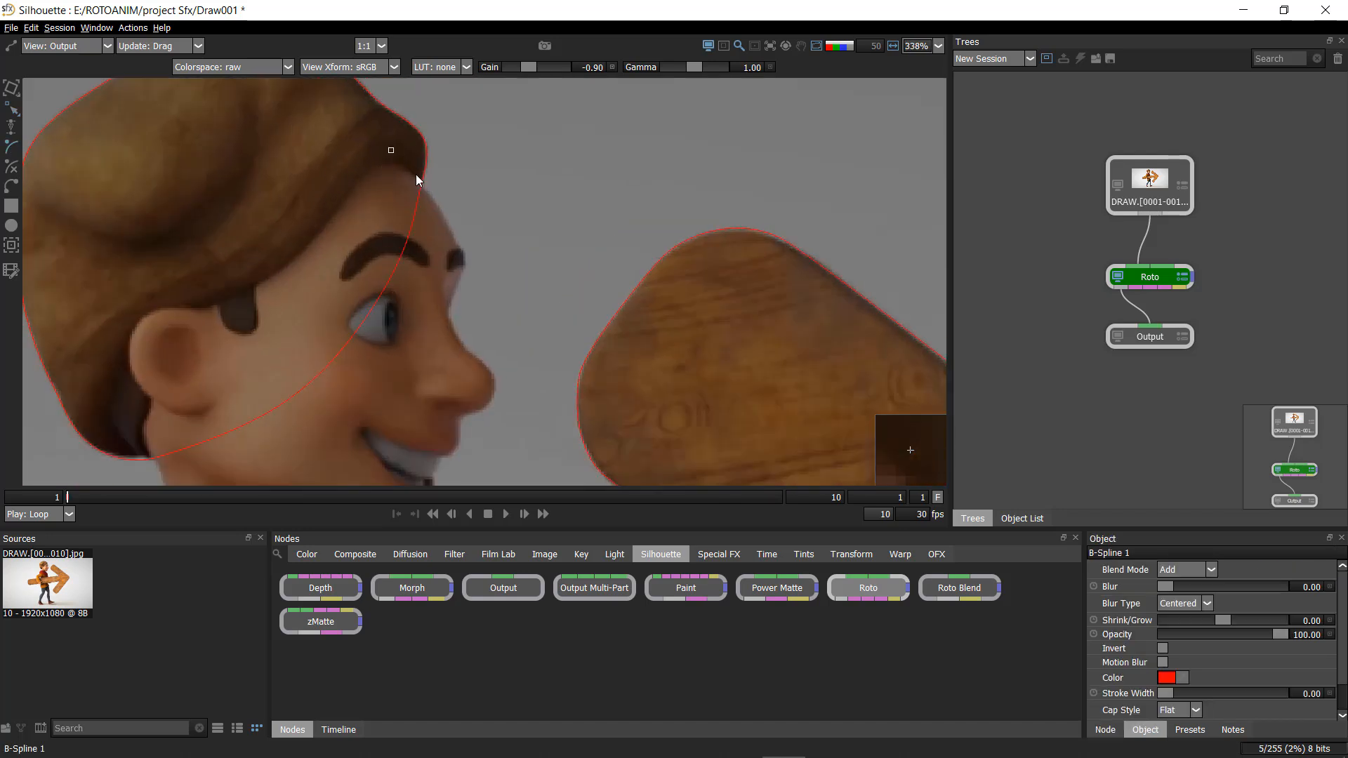
pyautogui.click(421, 393)
pyautogui.click(214, 225)
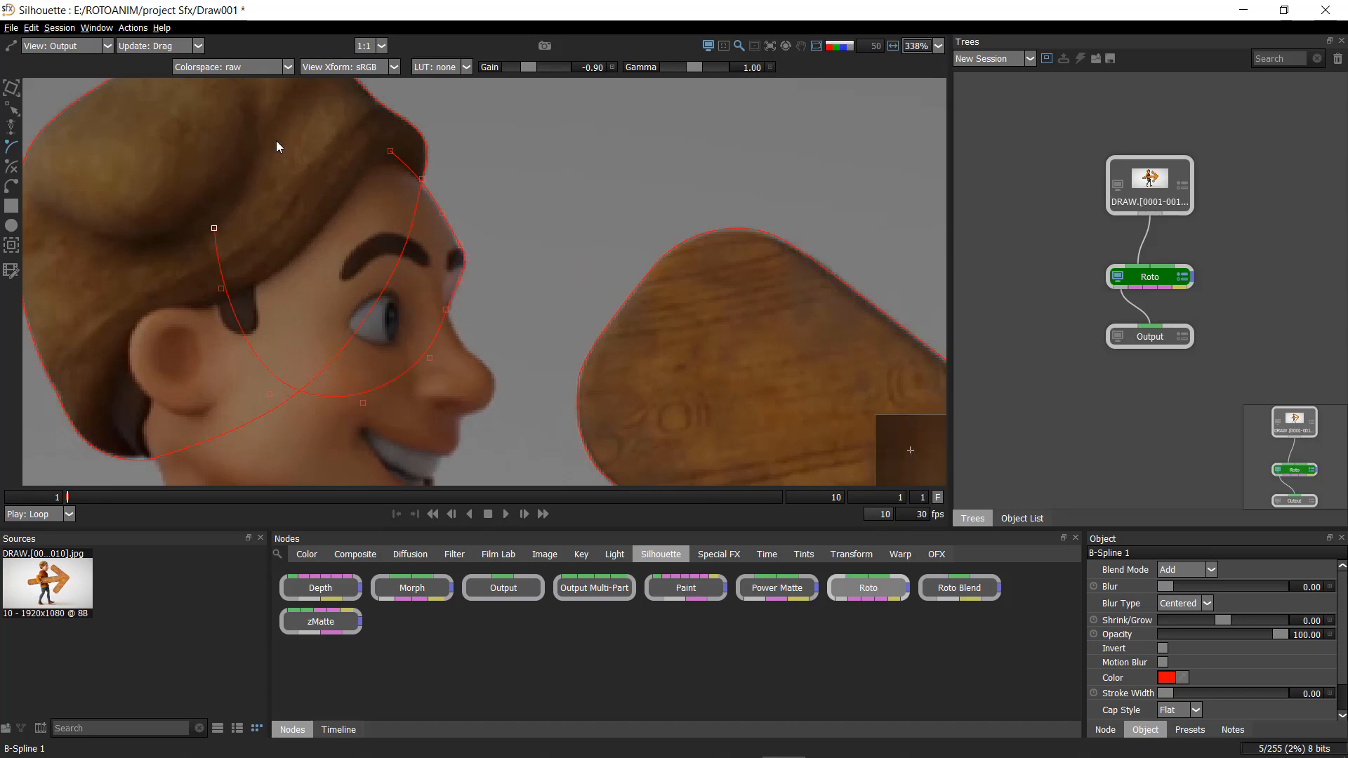
pyautogui.click(391, 151)
# - Trace the nose with a separate B-Spline from the brow around the tip to its underside, closing it through the face
pyautogui.scroll(1, 411, 225)
pyautogui.click(453, 215)
pyautogui.click(450, 258)
pyautogui.click(456, 287)
pyautogui.click(465, 304)
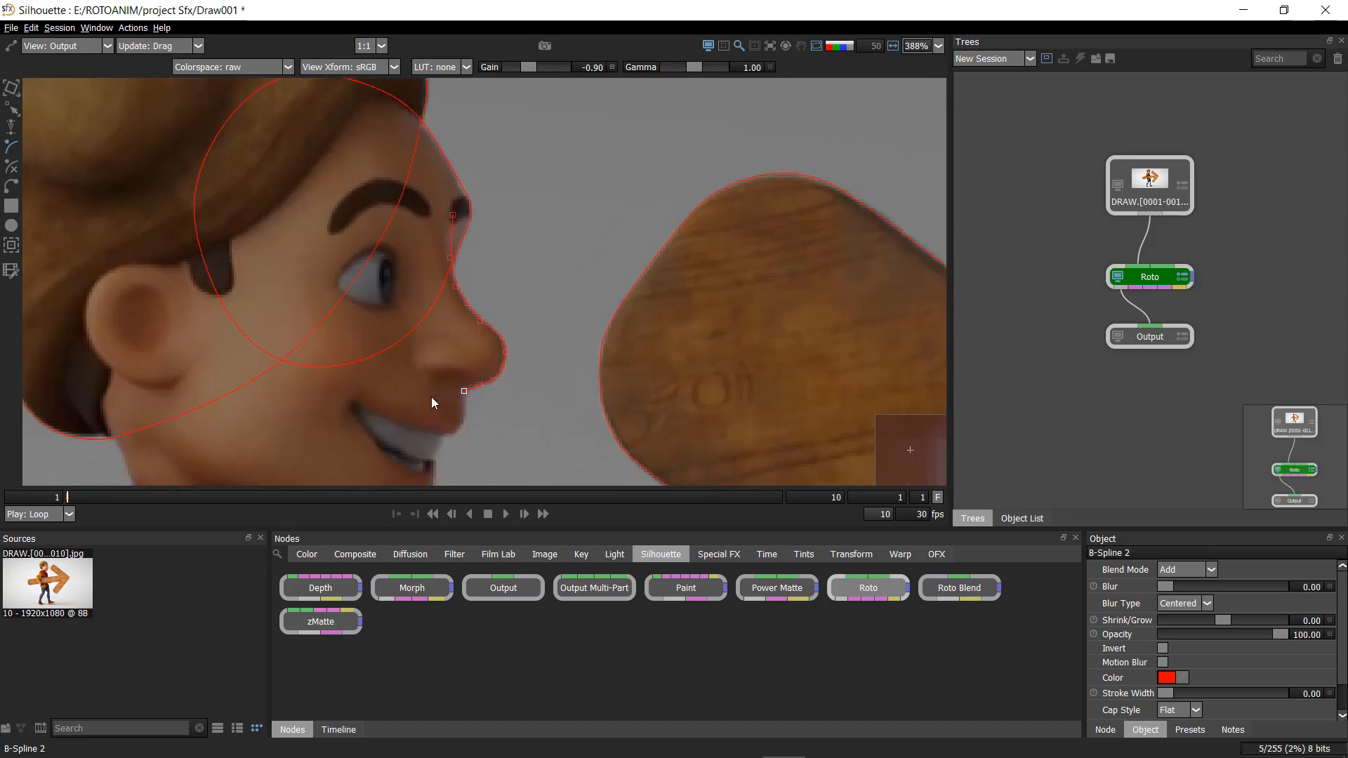
pyautogui.click(453, 215)
# - Outline the upper lip with a B-Spline from beneath the nose to the mouth, closing it through the cheek
pyautogui.click(531, 260)
pyautogui.click(518, 279)
pyautogui.click(506, 319)
pyautogui.scroll(1, 499, 333)
pyautogui.click(379, 292)
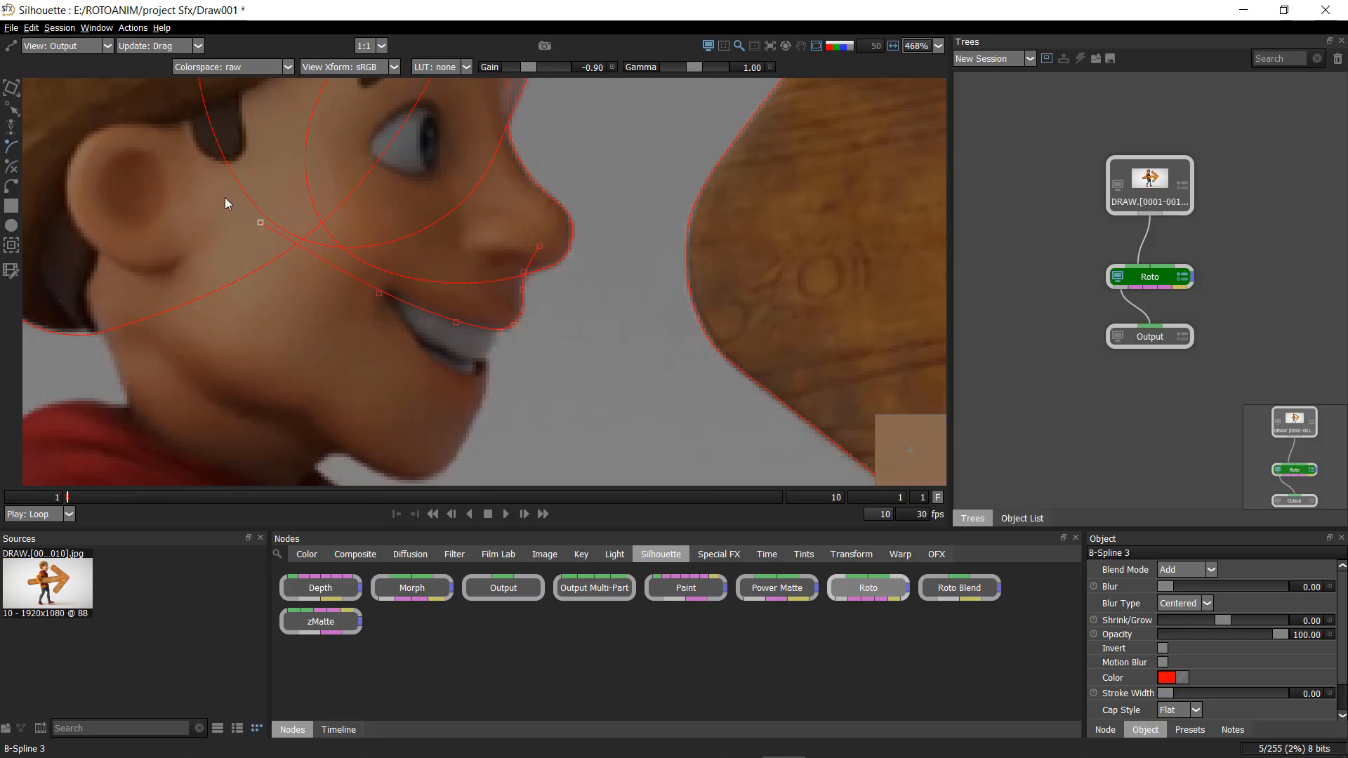
pyautogui.click(545, 238)
# - Outline the teeth in the open mouth with a B-Spline that overlaps the upper lip and closes inside the face
pyautogui.scroll(1, 510, 436)
pyautogui.click(500, 273)
pyautogui.scroll(1, 500, 273)
pyautogui.click(476, 332)
pyautogui.click(163, 118)
pyautogui.click(516, 207)
pyautogui.click(500, 274)
pyautogui.moveTo(517, 291); pyautogui.dragTo(536, 191)
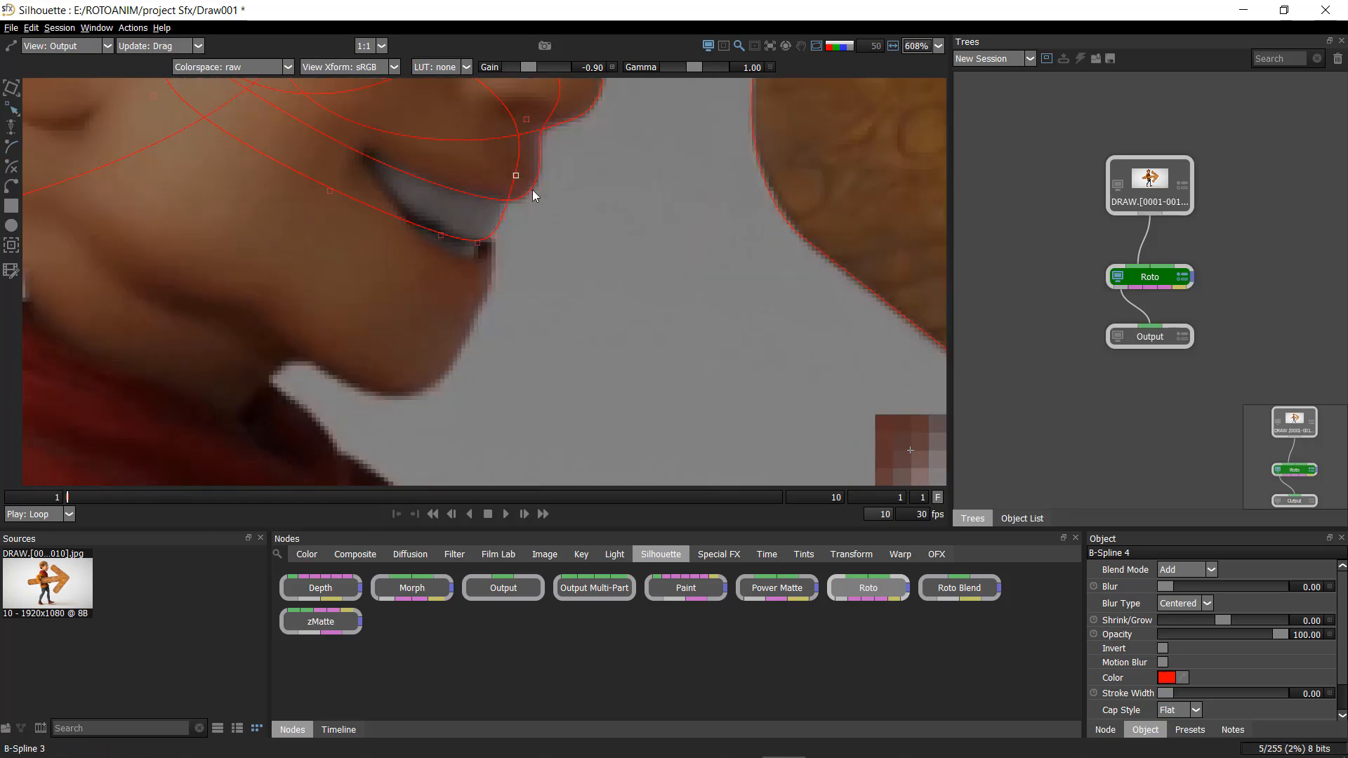
# - Trace the lower lip and chin with a B-Spline down to the throat, closing it inside the head
pyautogui.click(542, 124)
pyautogui.moveTo(606, 248); pyautogui.dragTo(609, 212)
pyautogui.click(460, 338)
pyautogui.click(405, 365)
pyautogui.click(339, 340)
pyautogui.click(264, 301)
pyautogui.moveTo(264, 301); pyautogui.dragTo(478, 170)
pyautogui.click(509, 416)
pyautogui.click(846, 292)
# - Outline the neck with a B-Spline that overlaps the head and the scarf
pyautogui.click(370, 427)
pyautogui.click(258, 429)
pyautogui.click(241, 309)
pyautogui.moveTo(236, 186); pyautogui.dragTo(419, 205)
pyautogui.click(197, 159)
pyautogui.click(609, 372)
# - Trace the back of the red scarf with a B-Spline from the neck to the shoulder, closing it inside the scarf
pyautogui.click(247, 201)
pyautogui.click(174, 219)
pyautogui.click(129, 406)
pyautogui.click(133, 444)
pyautogui.click(451, 358)
pyautogui.click(666, 160)
pyautogui.click(625, 187)
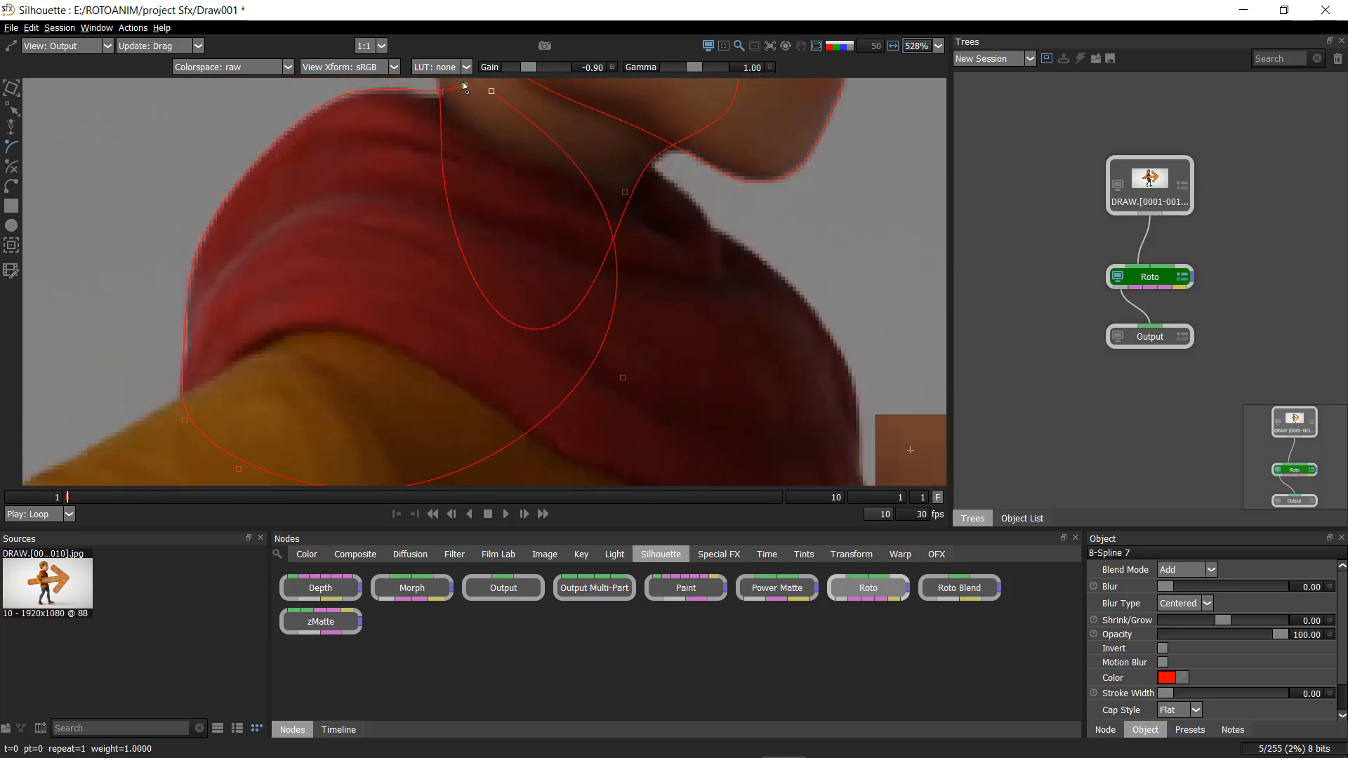
pyautogui.click(524, 209)
pyautogui.click(469, 210)
# - Draw a closed B-Spline around the scarf's collar area beneath the chin, overlapping the neck and scarf
pyautogui.moveTo(587, 303); pyautogui.dragTo(522, 153)
pyautogui.press('b')
pyautogui.click(559, 149)
pyautogui.click(586, 184)
pyautogui.click(612, 199)
pyautogui.click(646, 379)
pyautogui.click(507, 387)
pyautogui.click(430, 257)
pyautogui.click(464, 144)
pyautogui.click(560, 149)
# - Trace the scarf's front edge down the chest with a B-Spline and close it inside the scarf
pyautogui.moveTo(736, 323); pyautogui.dragTo(677, 199)
pyautogui.click(694, 324)
pyautogui.scroll(-1, 653, 393)
pyautogui.click(455, 424)
pyautogui.click(393, 253)
pyautogui.click(462, 164)
pyautogui.click(589, 183)
# - Trace the jacket's front edge between the scarf and the shaft with a B-Spline, closing it over the shaft and torso
pyautogui.moveTo(603, 302); pyautogui.dragTo(529, 149)
pyautogui.press('b')
pyautogui.click(658, 236)
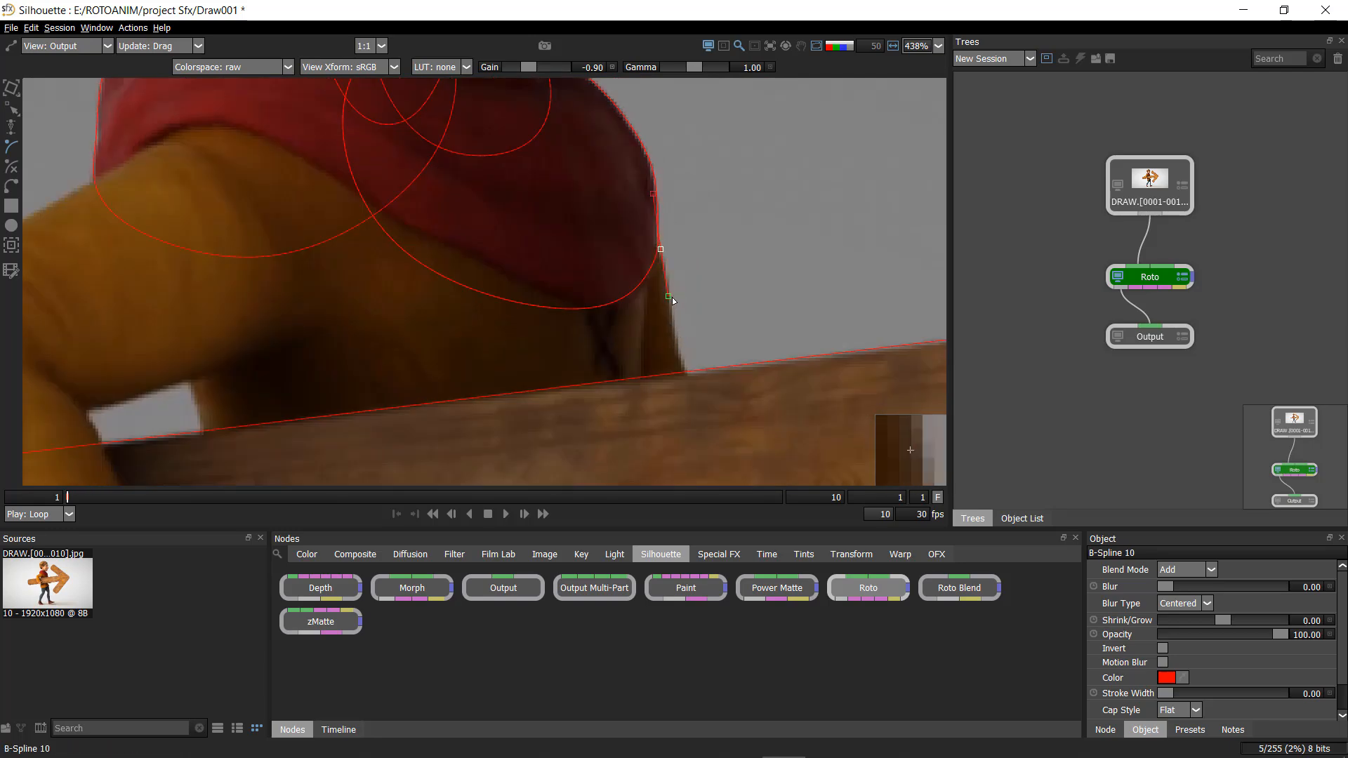
pyautogui.click(691, 386)
pyautogui.moveTo(692, 387); pyautogui.dragTo(662, 198)
pyautogui.scroll(-3, 660, 167)
pyautogui.click(675, 280)
pyautogui.click(580, 316)
pyautogui.click(644, 202)
pyautogui.click(698, 253)
# - Trace the jacket's back edge in the gap under the near arm with a B-Spline, closing it over the shaft
pyautogui.press('b')
pyautogui.click(391, 171)
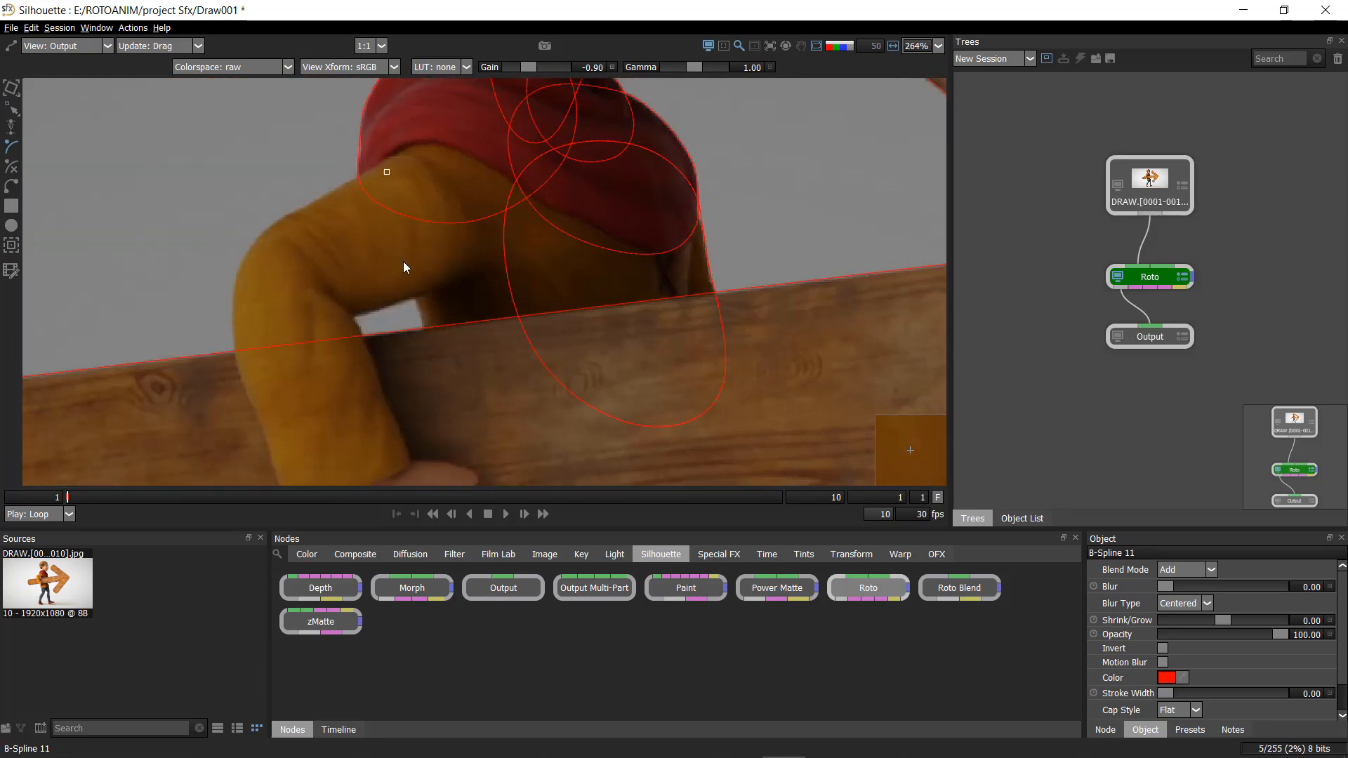
pyautogui.click(409, 265)
pyautogui.click(432, 347)
pyautogui.click(634, 215)
pyautogui.click(512, 180)
pyautogui.click(417, 214)
# - Trace the jacket's back edge below the shaft and its hem with a B-Spline, closing it inside the shaft
pyautogui.moveTo(524, 457); pyautogui.dragTo(458, 190)
pyautogui.press('b')
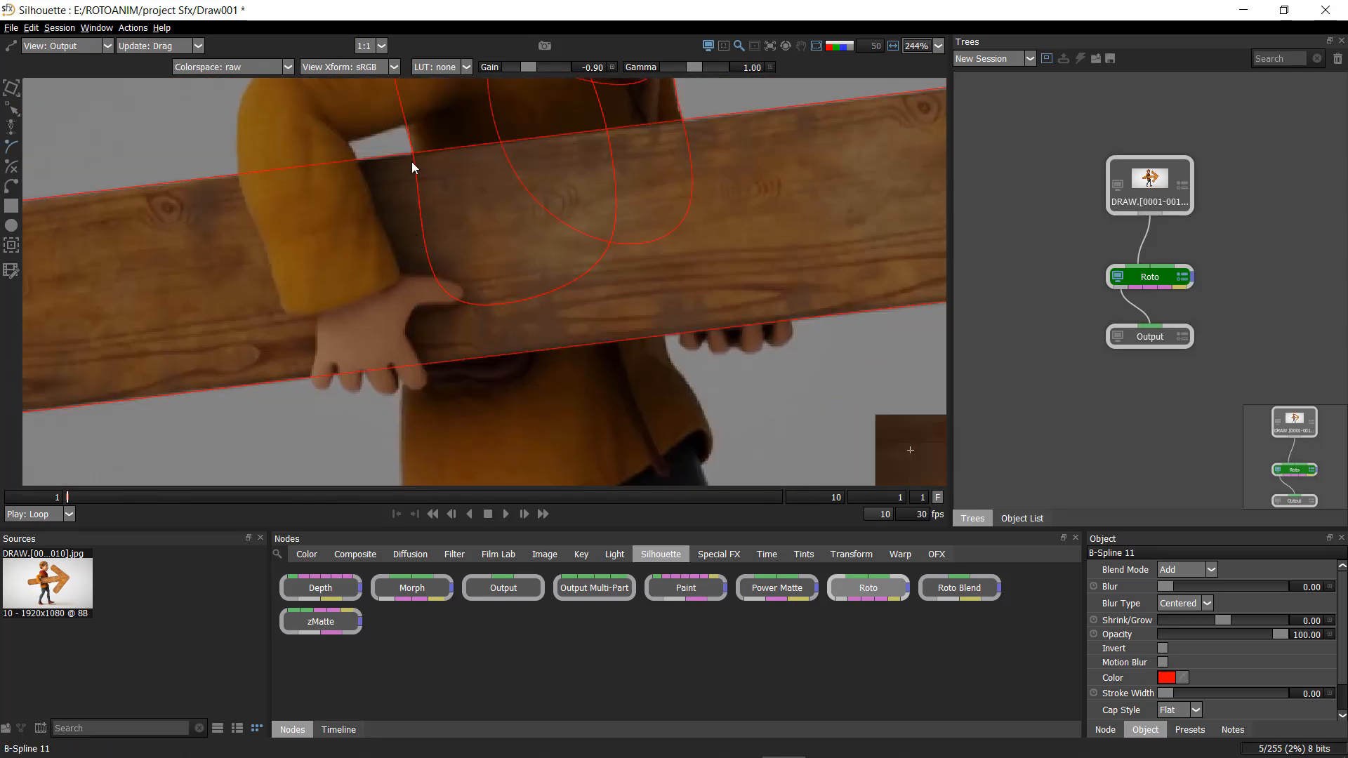
pyautogui.click(419, 237)
pyautogui.moveTo(427, 373); pyautogui.dragTo(424, 170)
pyautogui.scroll(1, 425, 172)
pyautogui.click(424, 206)
pyautogui.click(486, 291)
pyautogui.click(646, 284)
pyautogui.moveTo(649, 285); pyautogui.dragTo(686, 441)
pyautogui.click(436, 134)
# - Start a B-Spline over the shaft and trace the jacket's front edge below it, down to the flap's corner
pyautogui.scroll(-3, 518, 309)
pyautogui.moveTo(536, 271); pyautogui.dragTo(376, 397)
pyautogui.click(562, 216)
pyautogui.click(538, 376)
pyautogui.click(540, 395)
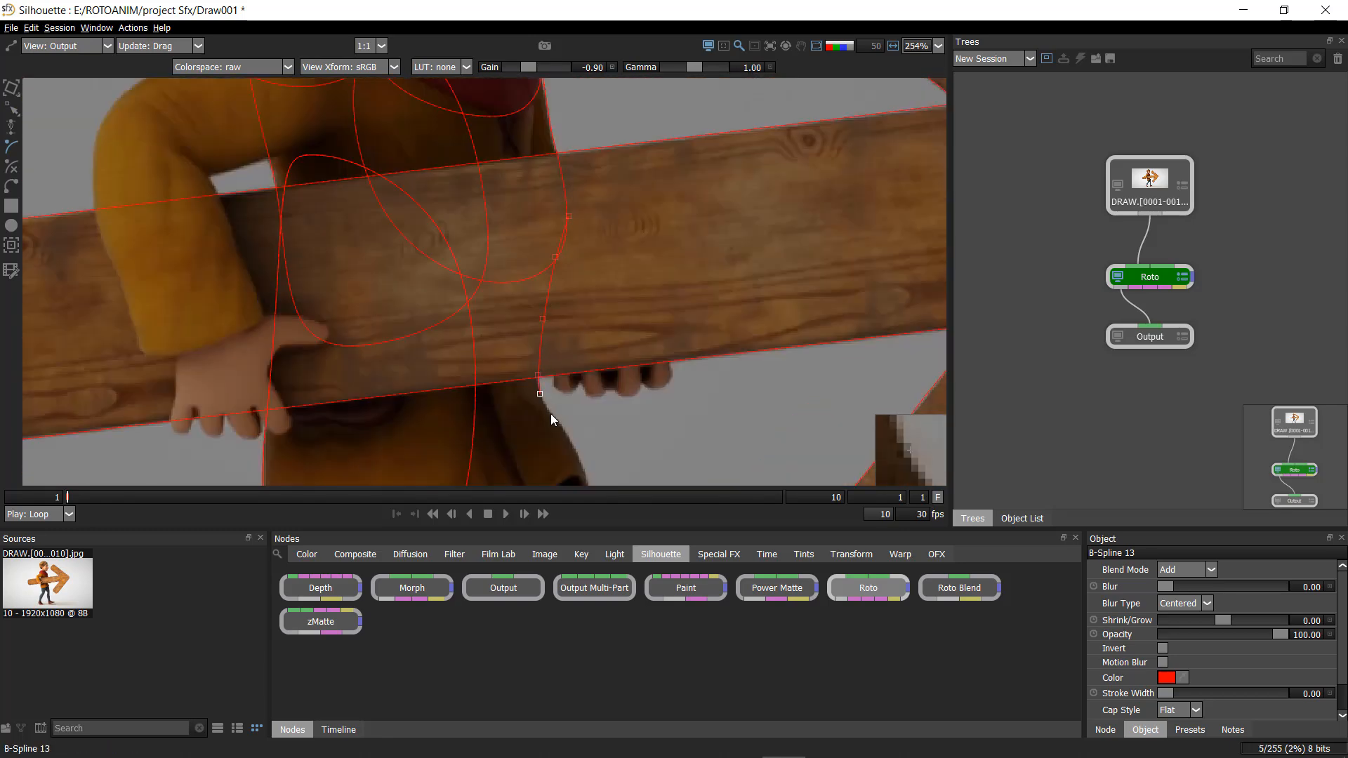
pyautogui.click(551, 413)
pyautogui.moveTo(551, 413); pyautogui.dragTo(518, 194)
pyautogui.scroll(3, 518, 193)
pyautogui.click(555, 353)
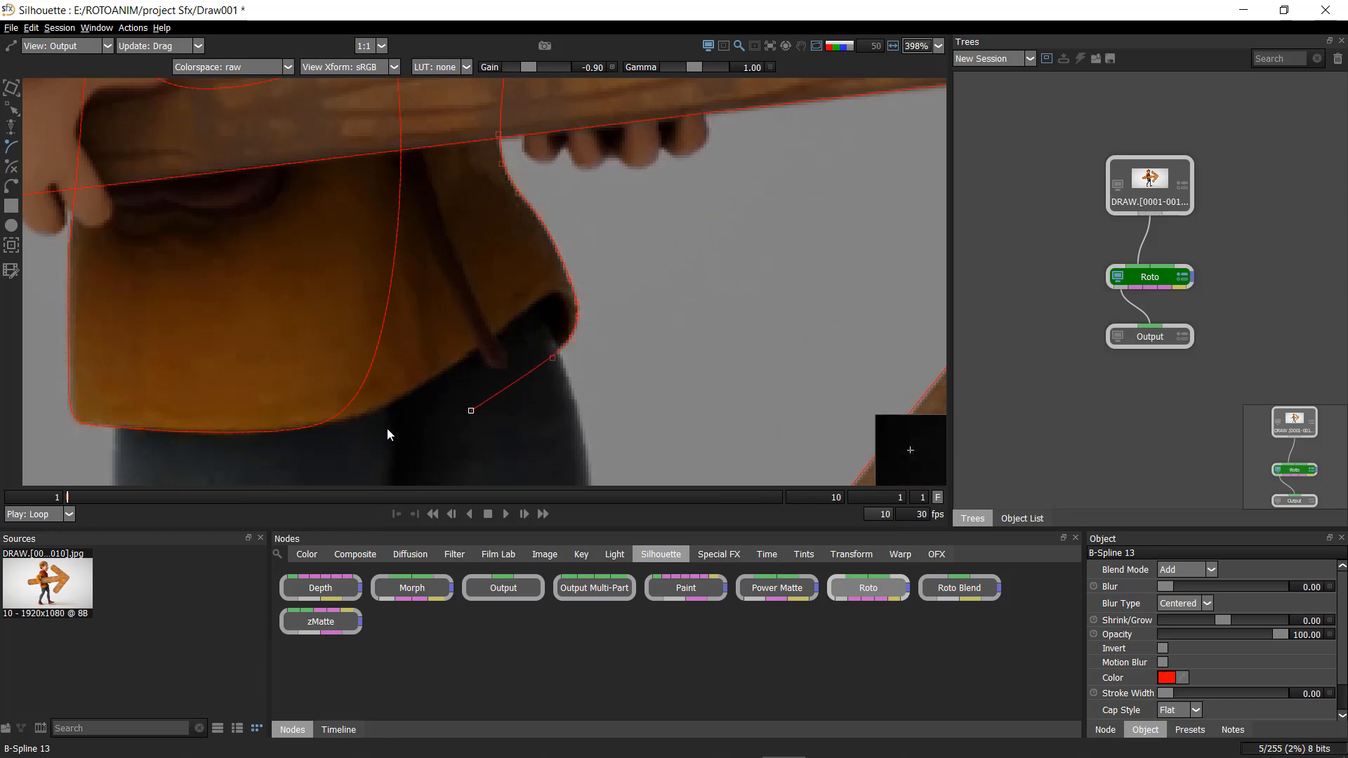
# - Continue the B-Spline along the jacket's front hem and close it inside the torso and over the shaft
pyautogui.click(458, 416)
pyautogui.click(206, 174)
pyautogui.moveTo(206, 174); pyautogui.dragTo(272, 330)
pyautogui.click(268, 242)
pyautogui.moveTo(268, 242); pyautogui.dragTo(273, 434)
pyautogui.click(340, 215)
pyautogui.click(505, 173)
# - Start a new B-Spline under the jacket hem and trace the trailing thigh's back edge down to the knee
pyautogui.scroll(-2, 566, 239)
pyautogui.moveTo(492, 407); pyautogui.dragTo(308, 105)
pyautogui.moveTo(280, 344); pyautogui.dragTo(341, 159)
pyautogui.press('b')
pyautogui.click(297, 99)
pyautogui.click(293, 169)
pyautogui.moveTo(336, 364); pyautogui.dragTo(380, 193)
# - Trace the trailing thigh's inner edge up to the crotch and close the B-Spline inside the jacket
pyautogui.moveTo(533, 138); pyautogui.dragTo(486, 305)
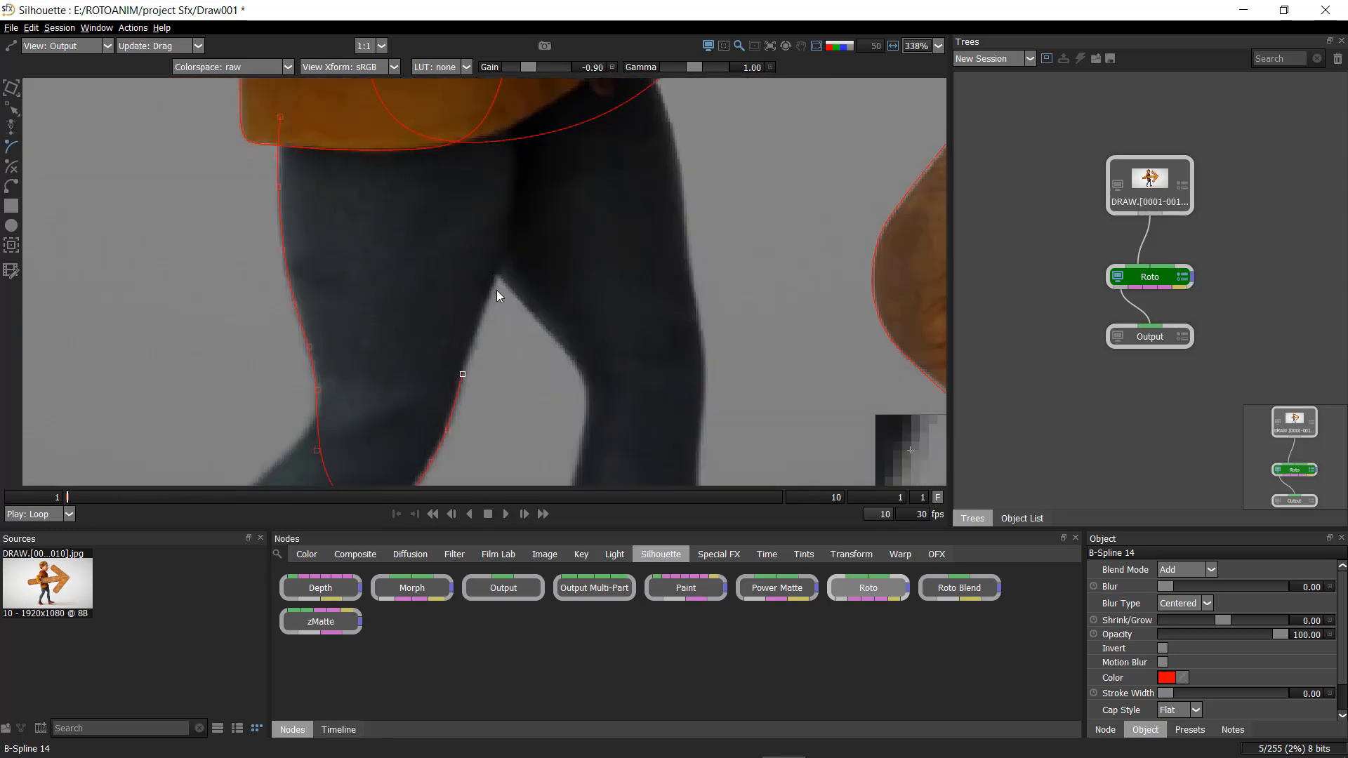
pyautogui.moveTo(507, 184); pyautogui.dragTo(489, 372)
pyautogui.click(500, 259)
pyautogui.click(456, 176)
pyautogui.click(349, 156)
pyautogui.click(286, 180)
pyautogui.click(257, 279)
# - Start a B-Spline inside the jacket and trace the leading thigh's inner edge from the crotch down to the knee
pyautogui.scroll(-2, 388, 305)
pyautogui.moveTo(388, 304); pyautogui.dragTo(352, 162)
pyautogui.press('b')
pyautogui.click(353, 166)
pyautogui.click(392, 233)
pyautogui.click(446, 290)
pyautogui.click(468, 312)
pyautogui.click(485, 331)
# - Trace the leading thigh's front edge up from the knee and close the B-Spline inside the jacket
pyautogui.click(638, 160)
pyautogui.moveTo(634, 105); pyautogui.dragTo(627, 297)
pyautogui.click(616, 235)
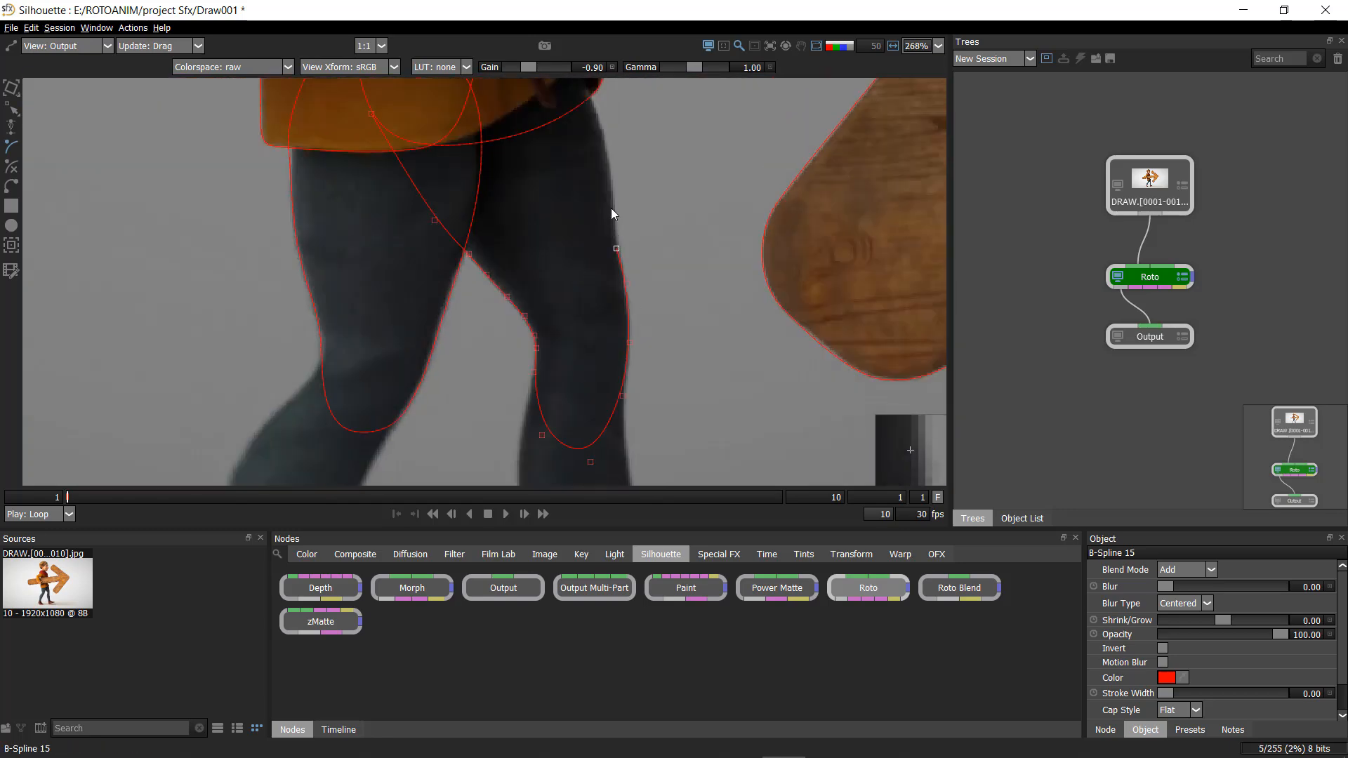
pyautogui.moveTo(610, 154); pyautogui.dragTo(580, 301)
pyautogui.click(575, 259)
pyautogui.click(478, 208)
pyautogui.click(362, 301)
# - Start a B-Spline at the trailing leg's knee and trace the lower leg's front edge down to the ankle
pyautogui.moveTo(400, 428); pyautogui.dragTo(490, 171)
pyautogui.click(476, 278)
pyautogui.click(454, 321)
pyautogui.click(433, 354)
pyautogui.moveTo(413, 396); pyautogui.dragTo(505, 205)
pyautogui.click(504, 209)
pyautogui.click(483, 247)
pyautogui.click(463, 290)
pyautogui.click(441, 326)
# - Trace the trailing lower leg's back edge up from the ankle and close the B-Spline inside the knee
pyautogui.click(371, 240)
pyautogui.click(377, 192)
pyautogui.click(396, 151)
pyautogui.click(423, 119)
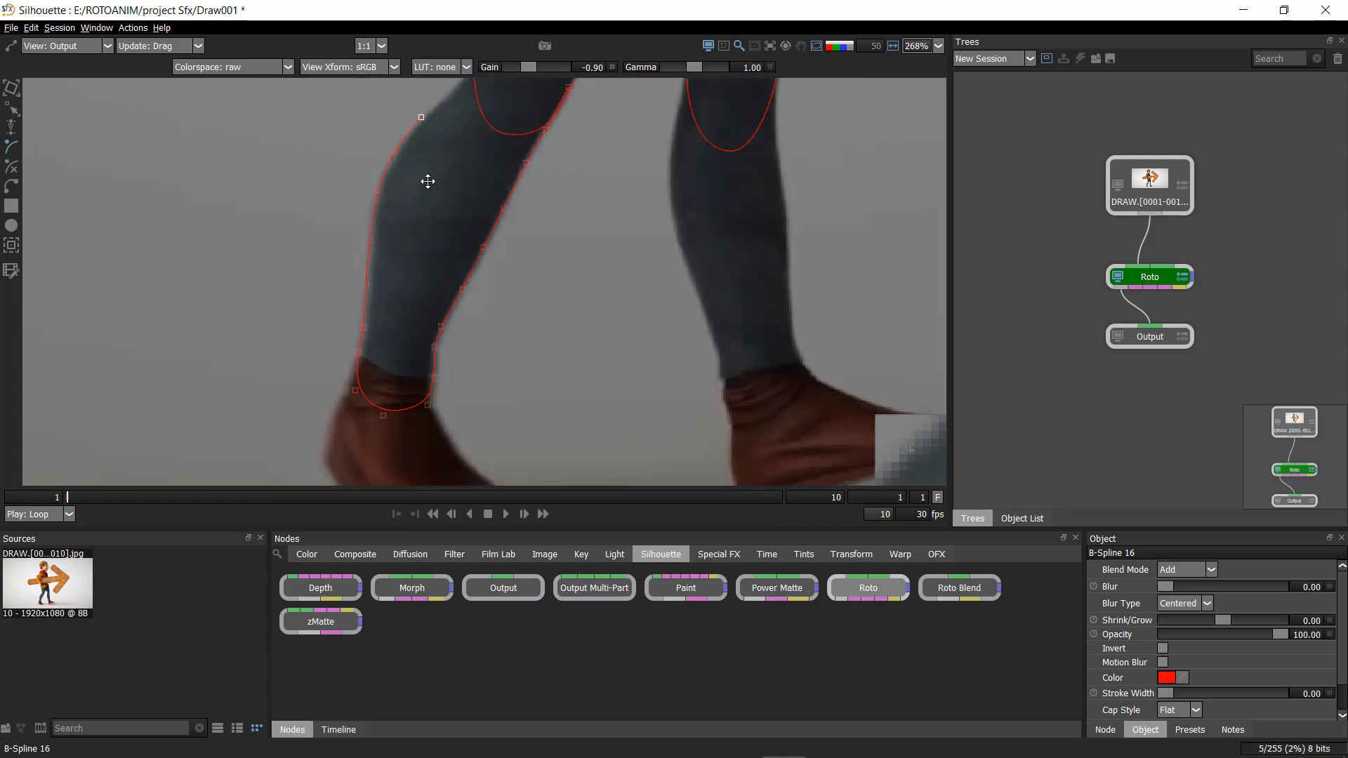
pyautogui.click(460, 85)
pyautogui.moveTo(461, 86); pyautogui.dragTo(419, 264)
pyautogui.click(432, 236)
pyautogui.press('super+x')
pyautogui.press('Escape')
pyautogui.hotkey('ctrl', 'z')
pyautogui.click(528, 267)
# - Start a B-Spline inside the leading leg's knee and trace the lower leg's back edge down to the ankle
pyautogui.moveTo(568, 299); pyautogui.dragTo(568, 283)
pyautogui.click(649, 164)
pyautogui.click(648, 213)
pyautogui.click(640, 253)
pyautogui.click(630, 298)
pyautogui.click(626, 349)
pyautogui.moveTo(631, 371); pyautogui.dragTo(604, 233)
pyautogui.click(607, 256)
pyautogui.click(624, 301)
pyautogui.click(640, 344)
pyautogui.click(650, 374)
pyautogui.click(651, 400)
# - Trace across the leading leg's ankle and up its front edge, closing the B-Spline inside the knee
pyautogui.click(669, 400)
pyautogui.click(702, 394)
pyautogui.click(718, 241)
pyautogui.moveTo(706, 105); pyautogui.dragTo(705, 331)
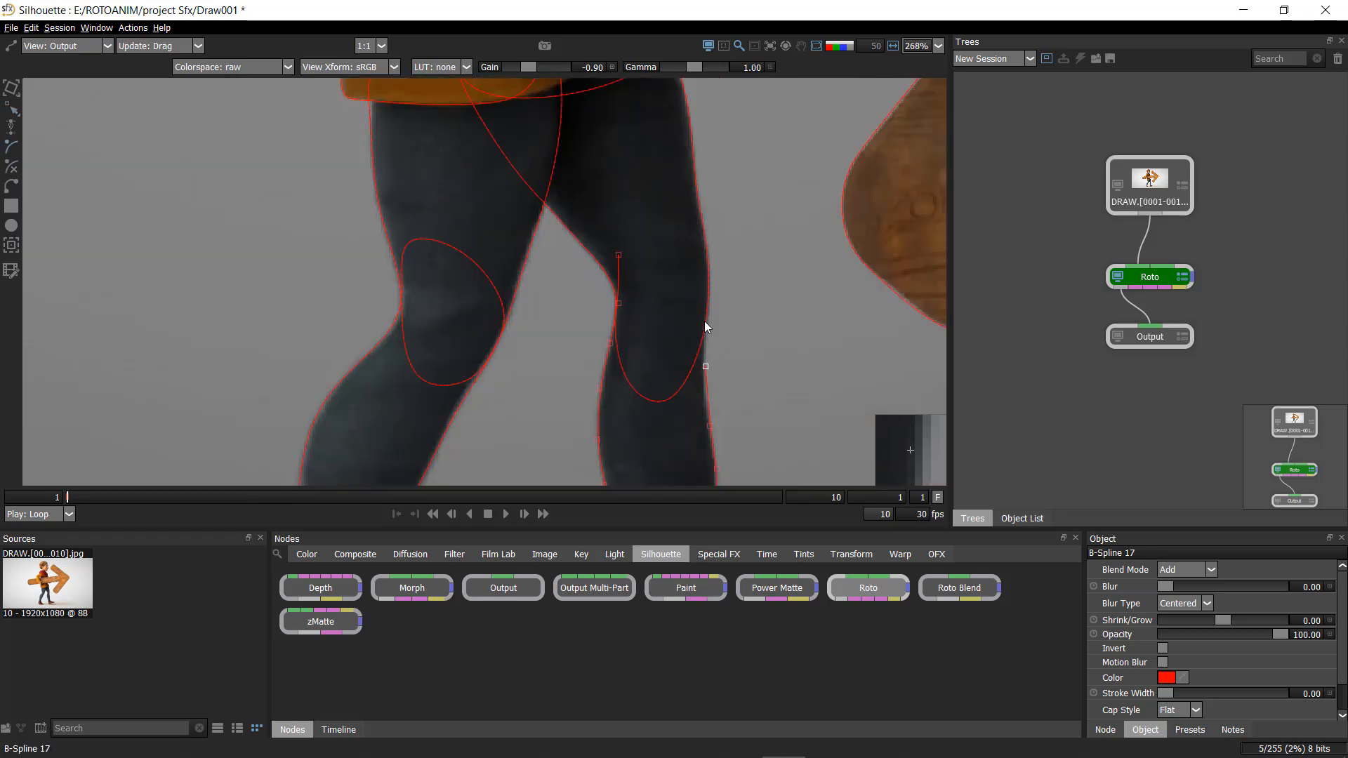
pyautogui.click(654, 207)
pyautogui.click(616, 244)
# - Start a B-Spline at the leading shoe's ankle and trace the heel and sole forward to the toe
pyautogui.moveTo(689, 456); pyautogui.dragTo(604, 94)
pyautogui.scroll(1, 625, 266)
pyautogui.click(551, 252)
pyautogui.click(553, 281)
pyautogui.click(559, 321)
pyautogui.click(561, 368)
pyautogui.click(569, 419)
pyautogui.click(581, 451)
pyautogui.click(711, 418)
pyautogui.click(818, 387)
pyautogui.click(887, 366)
# - Trace the top of the leading shoe from the toe back to the ankle and close the B-Spline inside the leg
pyautogui.click(905, 337)
pyautogui.click(866, 321)
pyautogui.click(781, 311)
pyautogui.click(688, 274)
pyautogui.click(666, 253)
pyautogui.click(613, 213)
pyautogui.click(552, 253)
# - Start a B-Spline at the trailing shoe's ankle and trace its front edge down to the toe
pyautogui.moveTo(38, 393); pyautogui.dragTo(314, 384)
pyautogui.scroll(1, 314, 383)
pyautogui.press('b')
pyautogui.click(428, 293)
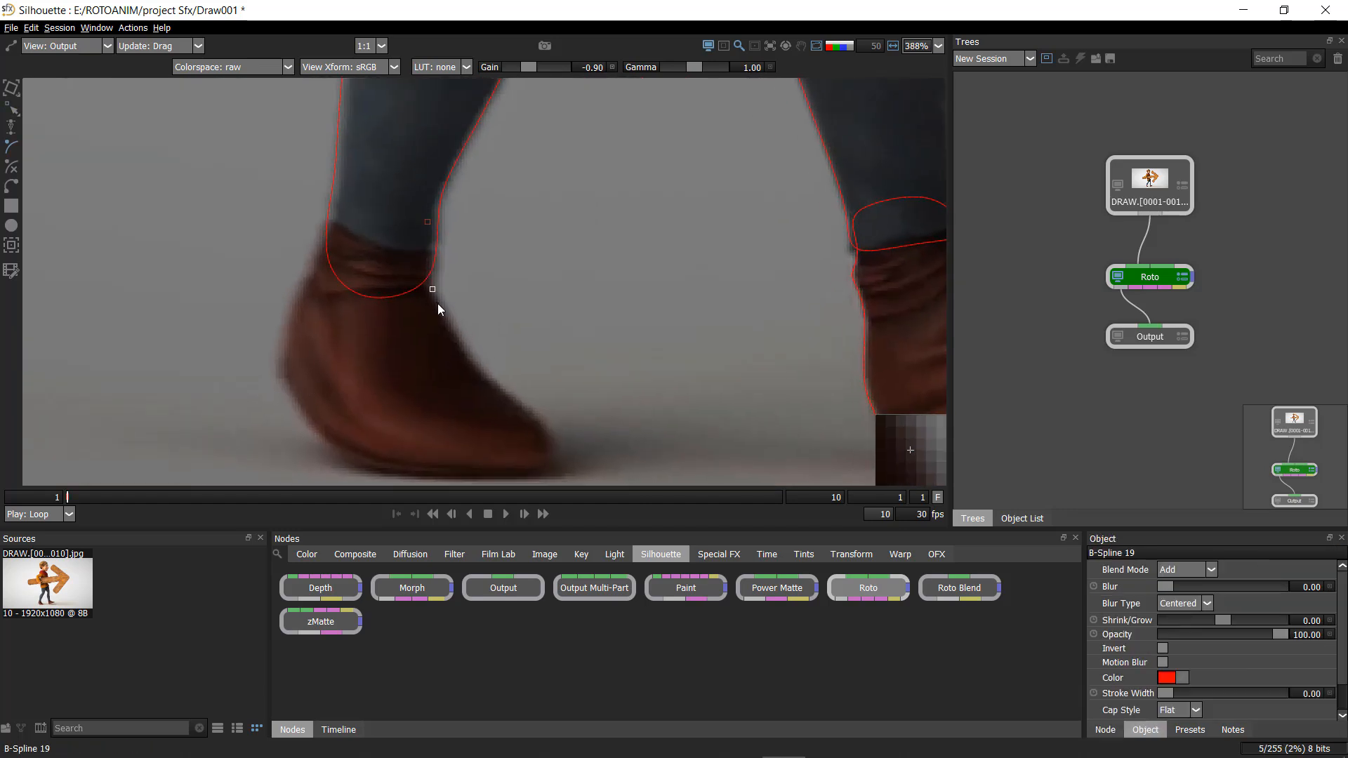
pyautogui.click(470, 362)
pyautogui.click(538, 422)
# - Trace the trailing shoe's toe, sole and heel, closing the B-Spline inside the ankle
pyautogui.moveTo(547, 444); pyautogui.dragTo(574, 261)
pyautogui.scroll(1, 574, 260)
pyautogui.click(561, 295)
pyautogui.click(526, 293)
pyautogui.click(448, 293)
pyautogui.click(396, 285)
pyautogui.click(365, 272)
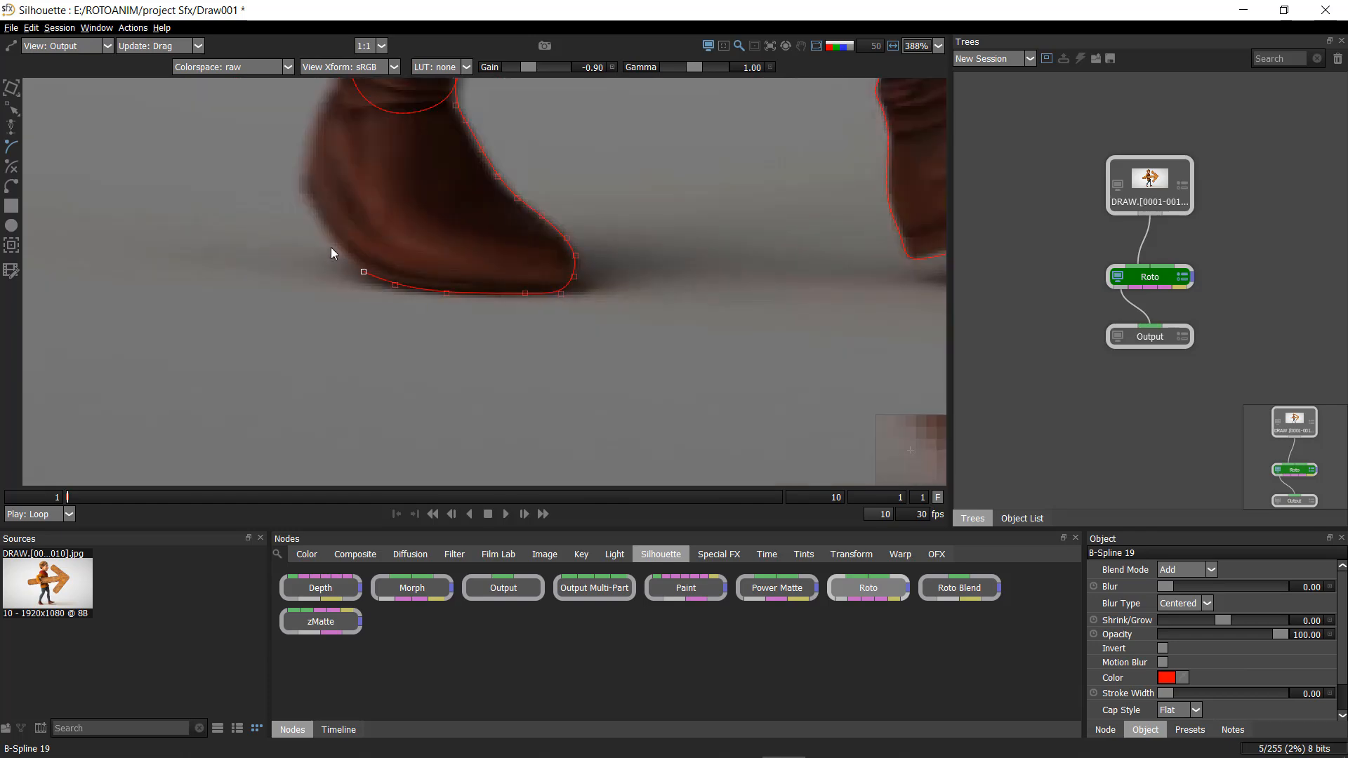
pyautogui.click(336, 246)
pyautogui.click(307, 200)
pyautogui.moveTo(321, 125); pyautogui.dragTo(314, 259)
pyautogui.click(323, 225)
pyautogui.click(452, 170)
# - Start a B-Spline at the near shoulder and trace the sleeve's upper edge down to the elbow
pyautogui.scroll(-5, 450, 302)
pyautogui.moveTo(451, 305); pyautogui.dragTo(473, 440)
pyautogui.moveTo(492, 133); pyautogui.dragTo(511, 317)
pyautogui.press('b')
pyautogui.scroll(5, 449, 295)
pyautogui.click(419, 122)
pyautogui.click(315, 183)
pyautogui.click(256, 214)
pyautogui.click(211, 255)
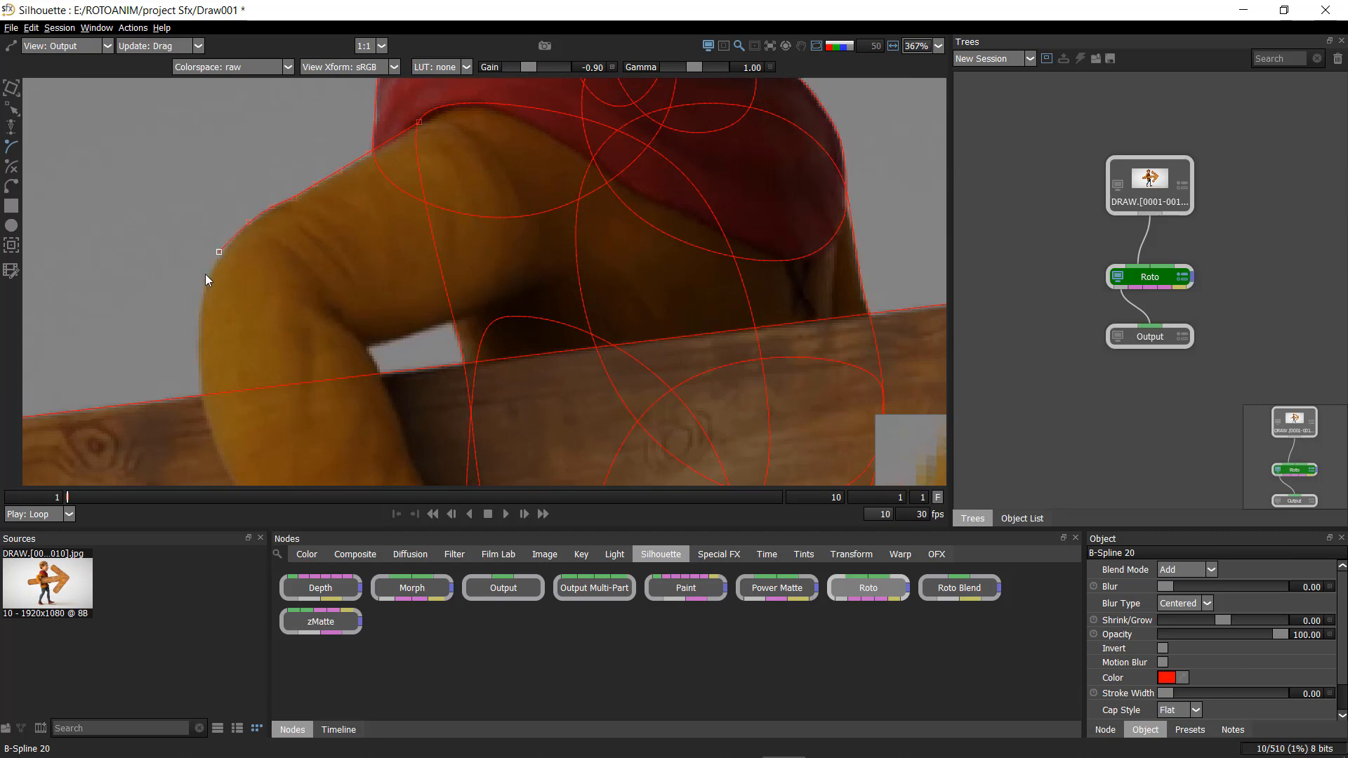
# - Continue the B-Spline around the elbow and down the near sleeve's outer edge over the shaft
pyautogui.moveTo(201, 369); pyautogui.dragTo(202, 248)
pyautogui.click(202, 266)
pyautogui.click(225, 341)
pyautogui.click(241, 382)
pyautogui.moveTo(260, 439); pyautogui.dragTo(302, 223)
pyautogui.click(312, 265)
# - Undo the last points placed along the near sleeve's outer edge over the shaft
pyautogui.scroll(-1, 352, 274)
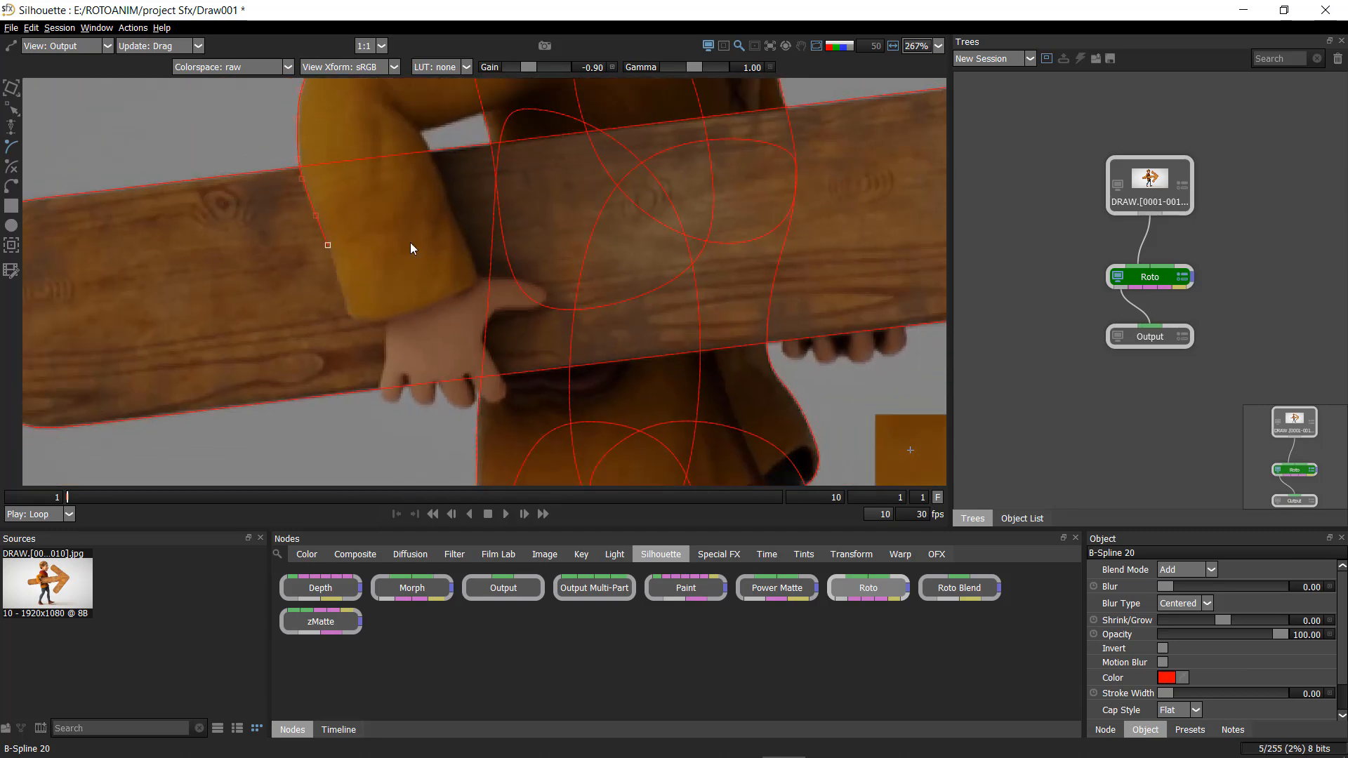
pyautogui.moveTo(403, 263); pyautogui.dragTo(430, 415)
pyautogui.hotkey('ctrl', 'z')
pyautogui.hotkey('ctrl', 'z')
pyautogui.hotkey('ctrl', 'z')
pyautogui.hotkey('ctrl', 'z')
# - Trace the near sleeve's inner elbow and the upper arm's underside, closing the B-Spline over the torso at the shoulder
pyautogui.click(472, 352)
pyautogui.click(481, 316)
pyautogui.click(462, 271)
pyautogui.click(450, 247)
pyautogui.click(541, 225)
pyautogui.click(599, 213)
pyautogui.click(622, 160)
pyautogui.click(606, 278)
pyautogui.click(541, 254)
pyautogui.click(490, 265)
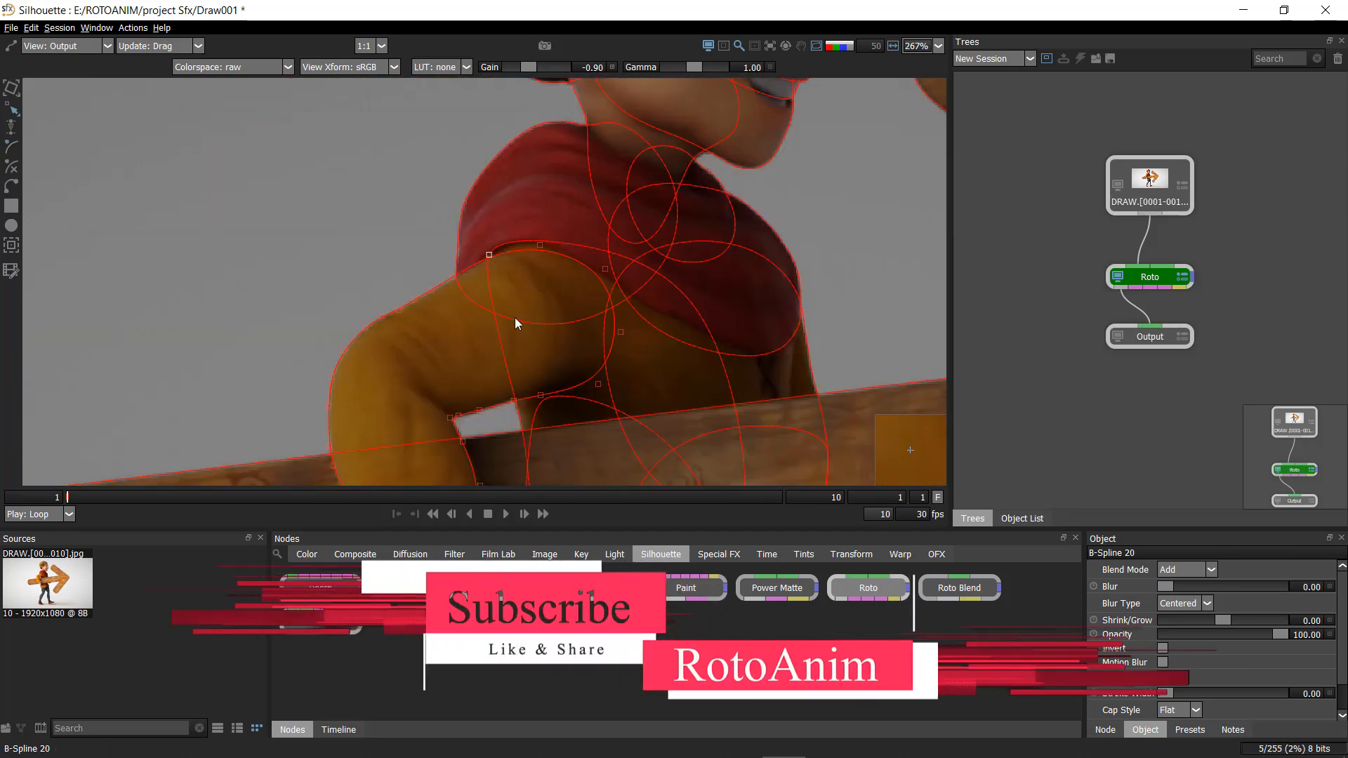
# - Remove the selected spline points around the near sleeve's inner elbow and deselect the shape
pyautogui.scroll(-1, 516, 317)
pyautogui.moveTo(309, 330); pyautogui.dragTo(587, 423)
pyautogui.press('Delete')
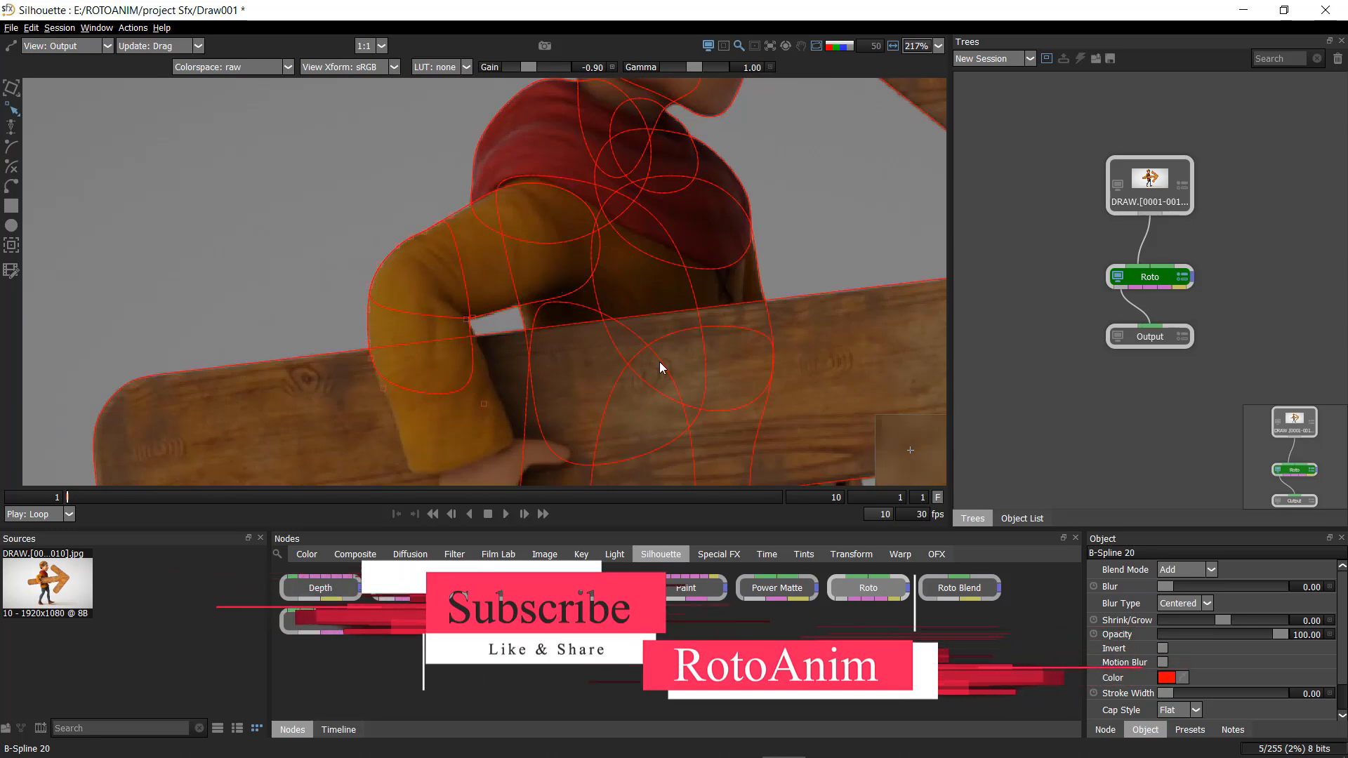
pyautogui.scroll(2, 478, 289)
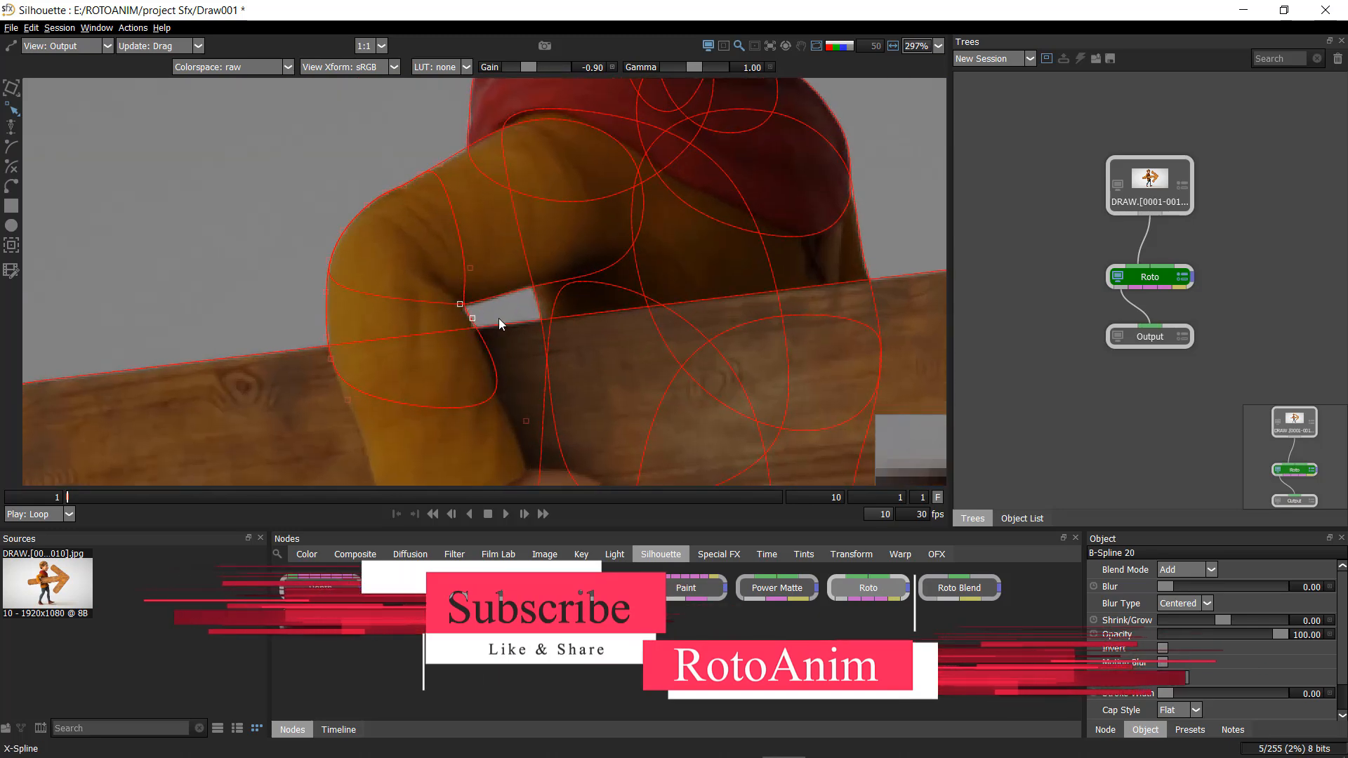
pyautogui.scroll(-9, 534, 309)
pyautogui.click(722, 248)
# - Trace the near hand's outermost finger below the shaft with a new B-Spline overlapping the wood
pyautogui.scroll(11, 606, 243)
pyautogui.press('b')
pyautogui.click(347, 298)
pyautogui.click(357, 333)
pyautogui.click(380, 321)
pyautogui.click(392, 284)
pyautogui.click(390, 249)
pyautogui.click(370, 248)
# - Trace the near hand's second finger below the shaft, overlapping the neighbouring finger shape
pyautogui.click(409, 333)
pyautogui.click(434, 334)
pyautogui.click(442, 318)
pyautogui.click(435, 271)
pyautogui.click(393, 258)
# - Trace the near hand's third finger below the shaft and run its B-Spline back up over the wood
pyautogui.click(445, 293)
pyautogui.click(480, 337)
pyautogui.click(506, 318)
pyautogui.click(493, 267)
pyautogui.click(472, 237)
pyautogui.click(445, 243)
pyautogui.click(435, 271)
# - Trace the lower edge of the near hand's last finger beside the third finger shape
pyautogui.click(486, 274)
pyautogui.click(503, 298)
pyautogui.click(519, 323)
pyautogui.click(535, 329)
# - Trace the far hand's outermost finger, the one nearest the arrowhead, with a B-Spline overlapping the shaft
pyautogui.moveTo(878, 281); pyautogui.dragTo(299, 292)
pyautogui.click(635, 192)
pyautogui.click(642, 218)
pyautogui.click(589, 276)
pyautogui.scroll(1, 599, 187)
# - Trace the far hand's two middle fingers with one B-Spline, including the dip between them, arching over the shaft
pyautogui.click(621, 165)
pyautogui.click(620, 208)
pyautogui.click(600, 257)
pyautogui.click(570, 261)
pyautogui.click(545, 242)
pyautogui.click(524, 260)
pyautogui.click(490, 260)
pyautogui.click(472, 210)
pyautogui.click(472, 178)
pyautogui.click(499, 139)
pyautogui.click(597, 114)
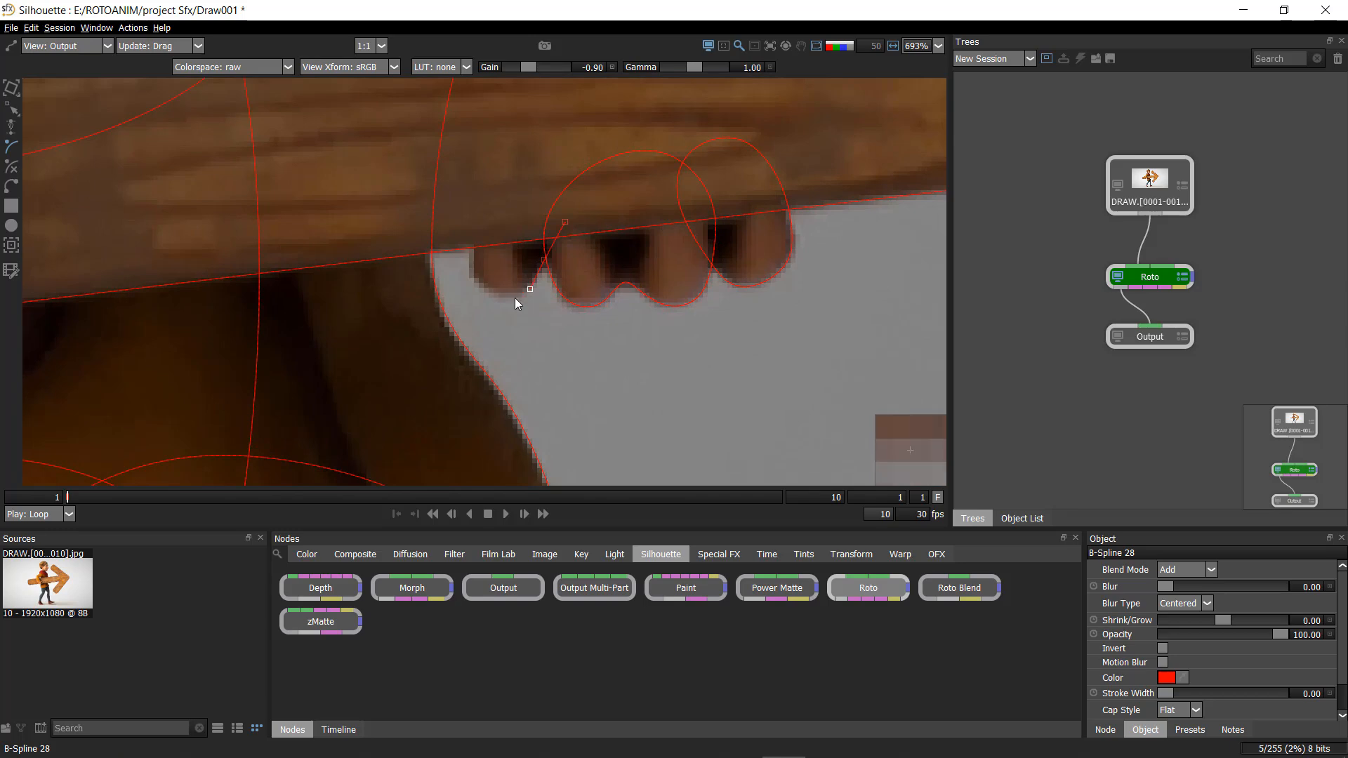
# - Finish the B-Spline around the far hand's finger nearest the body, arching it over the shaft
pyautogui.click(468, 222)
pyautogui.click(504, 147)
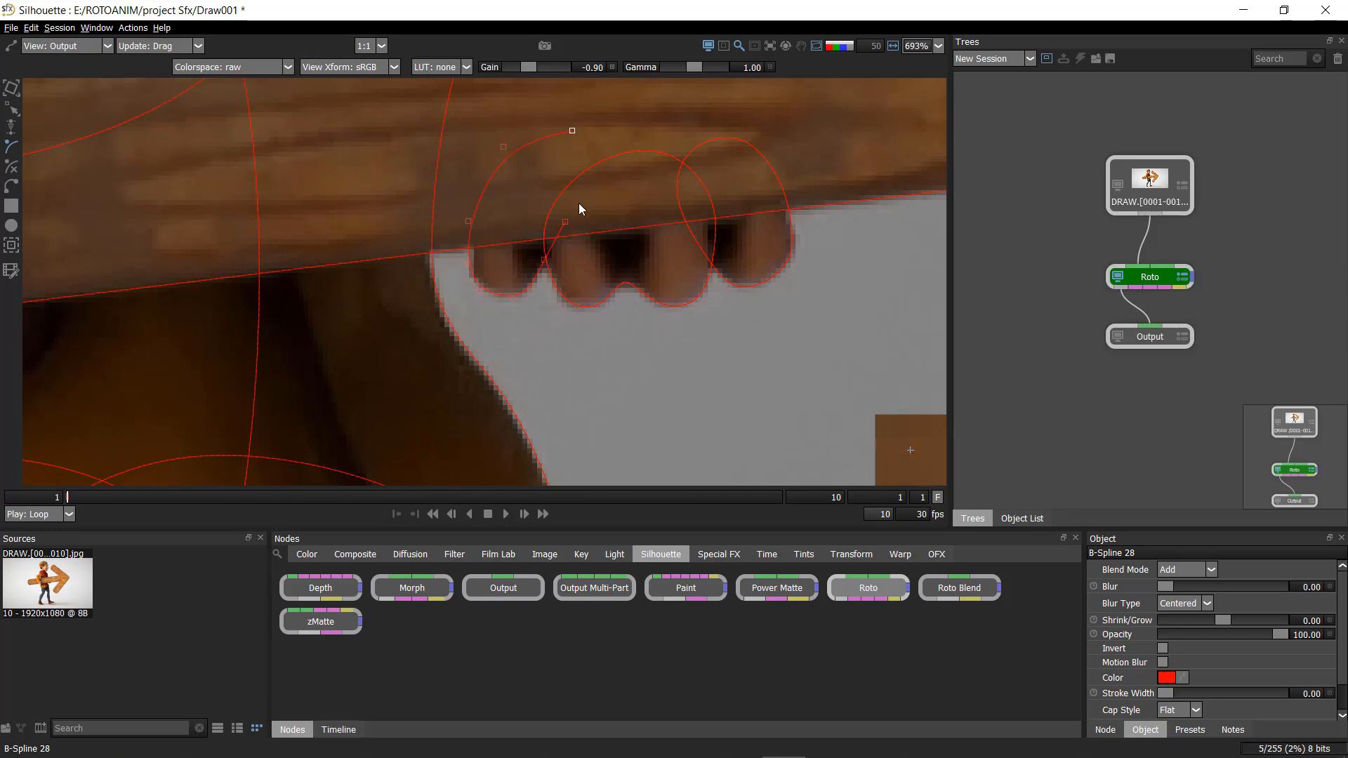
pyautogui.click(566, 223)
pyautogui.scroll(-5, 620, 229)
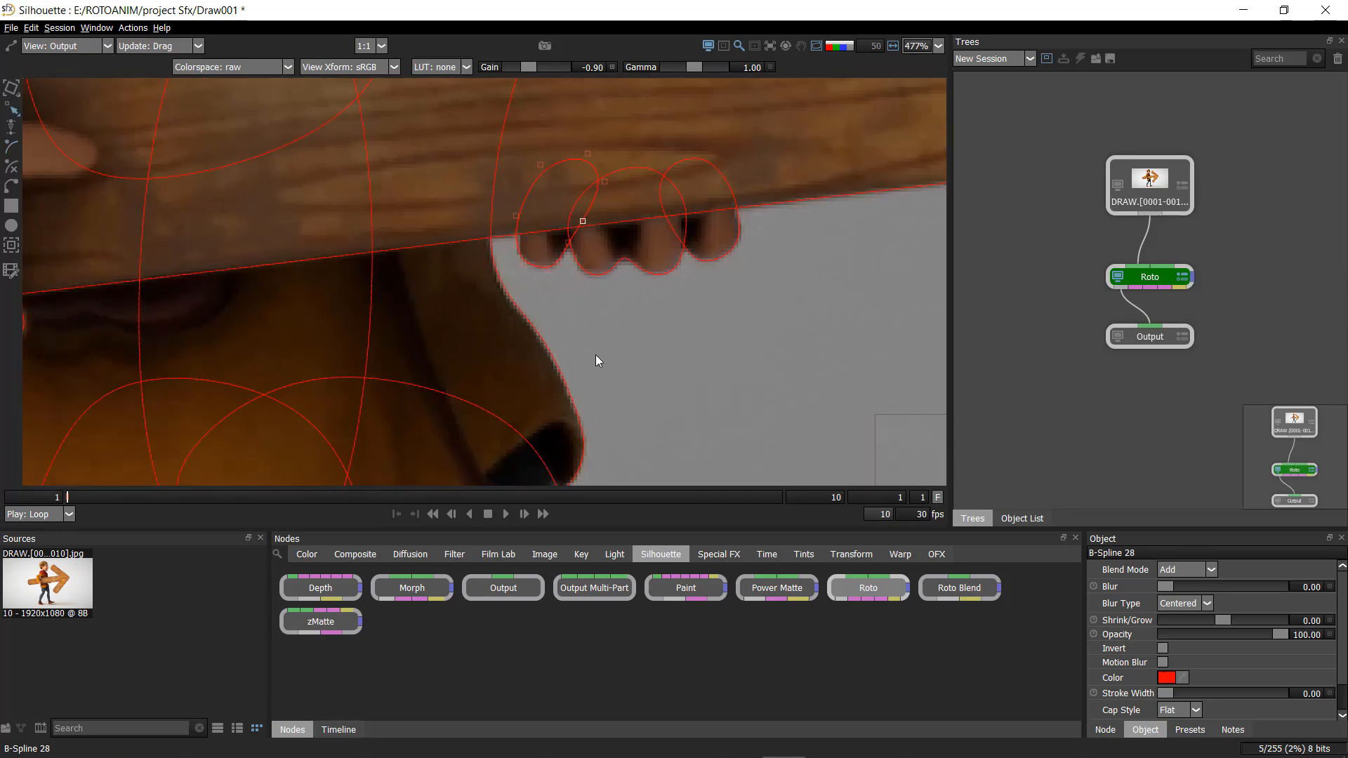
# - Toggle the alpha overlay on the complete figure and examine the overlapping shapes on the torso and head
pyautogui.scroll(-10, 641, 261)
pyautogui.scroll(-1, 570, 301)
pyautogui.hotkey('shift', 'a')
pyautogui.moveTo(623, 283); pyautogui.dragTo(576, 269)
pyautogui.hotkey('shift', 'a')
pyautogui.scroll(1, 576, 298)
pyautogui.scroll(1, 581, 295)
pyautogui.scroll(-2, 582, 230)
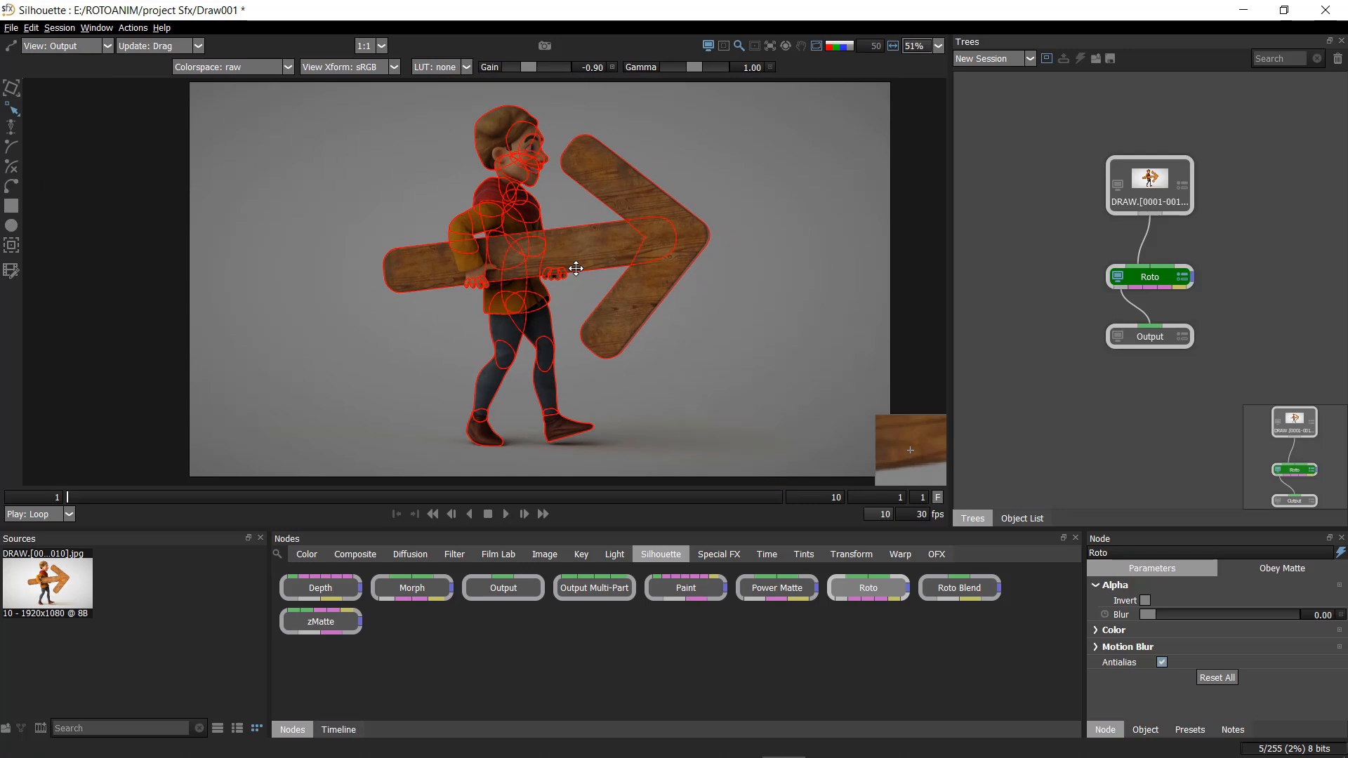
pyautogui.scroll(3, 538, 175)
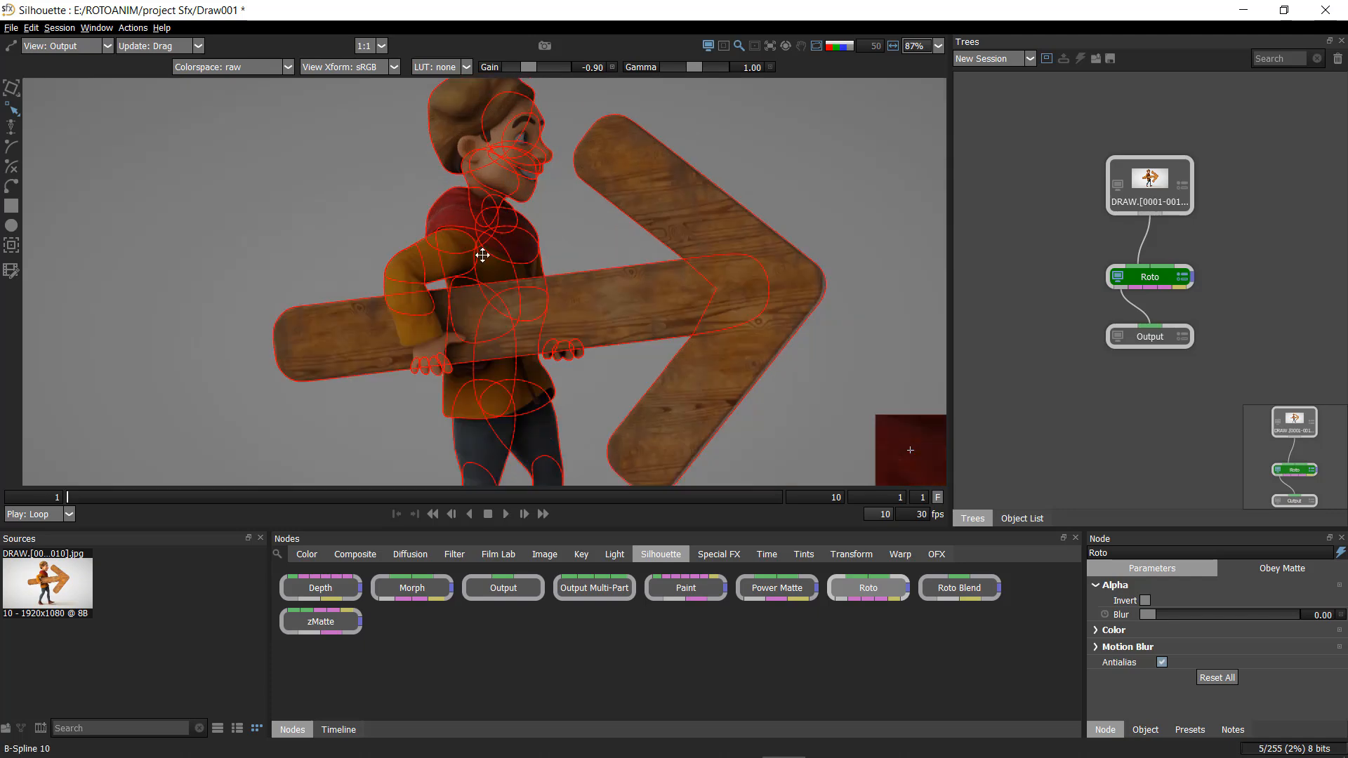
pyautogui.scroll(2, 492, 218)
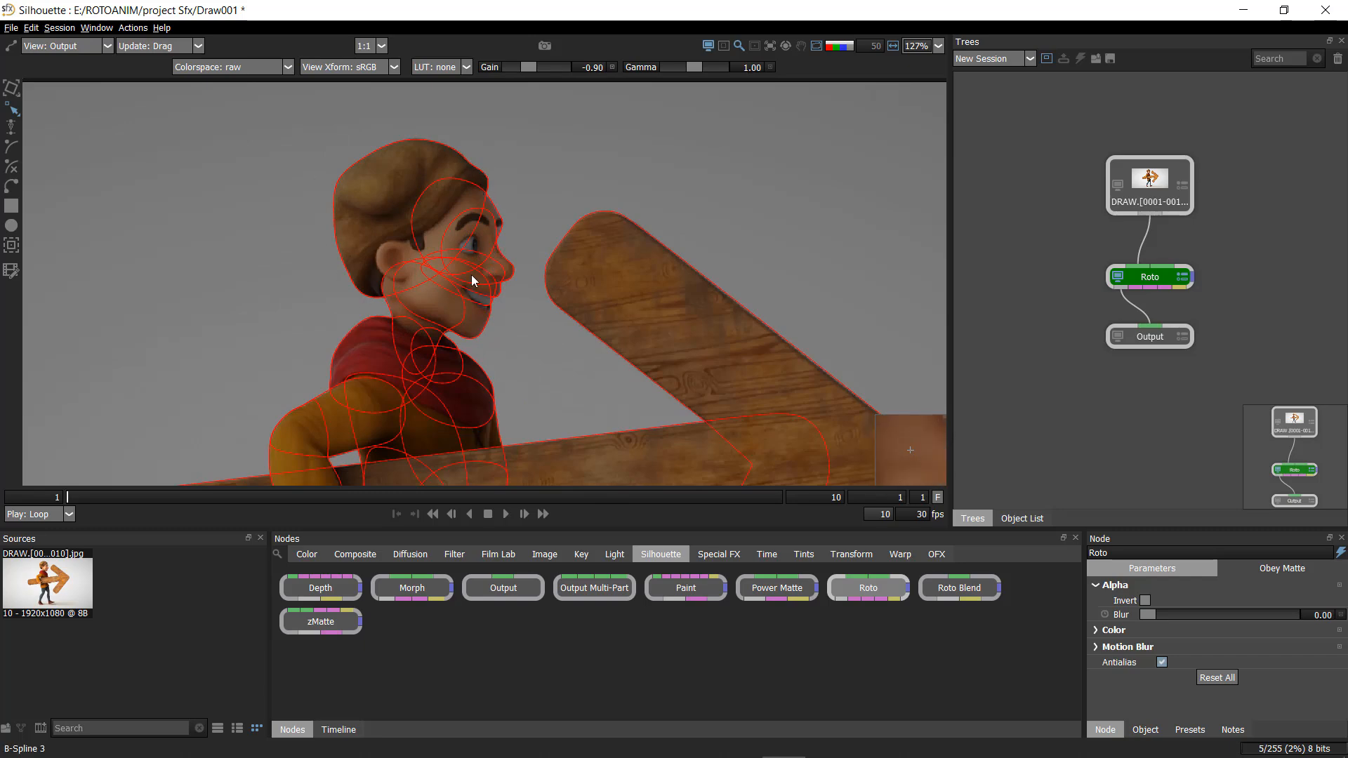
pyautogui.scroll(-4, 436, 175)
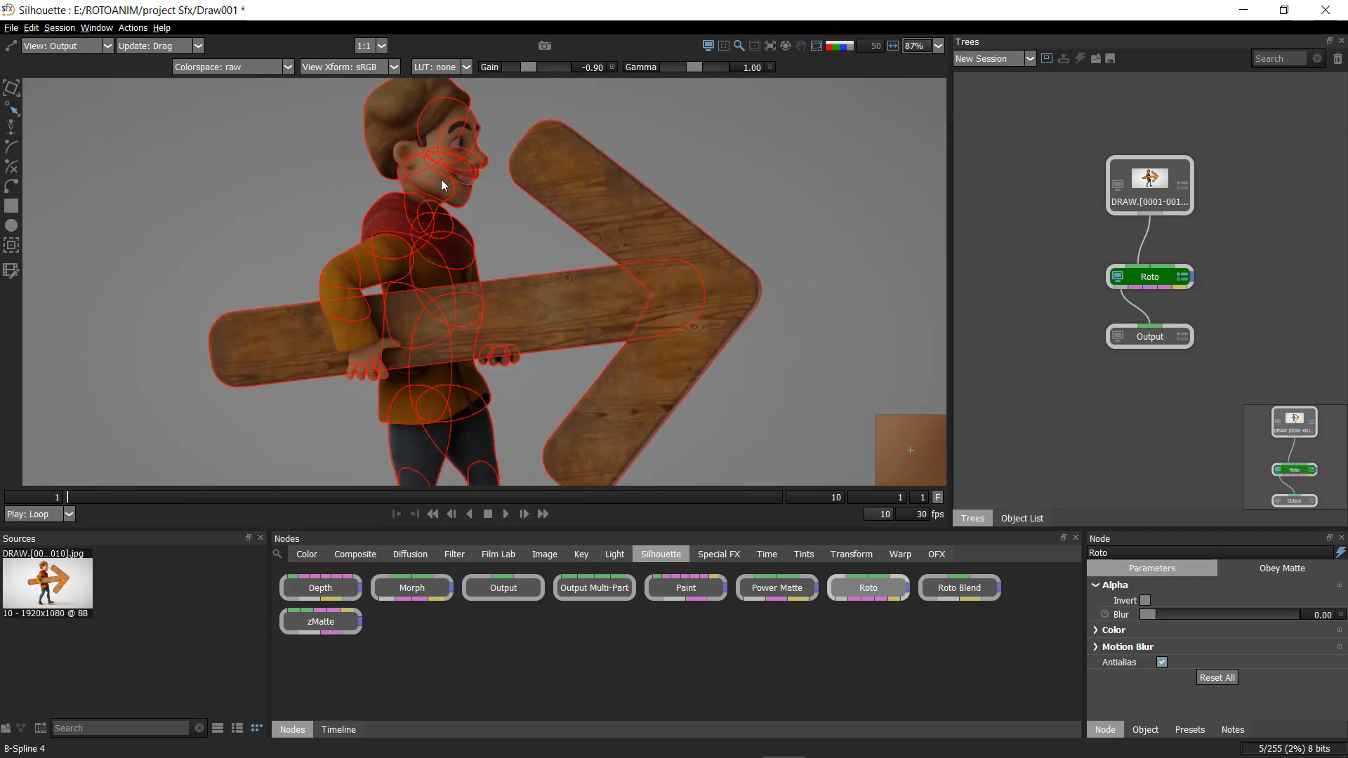
pyautogui.scroll(2, 420, 220)
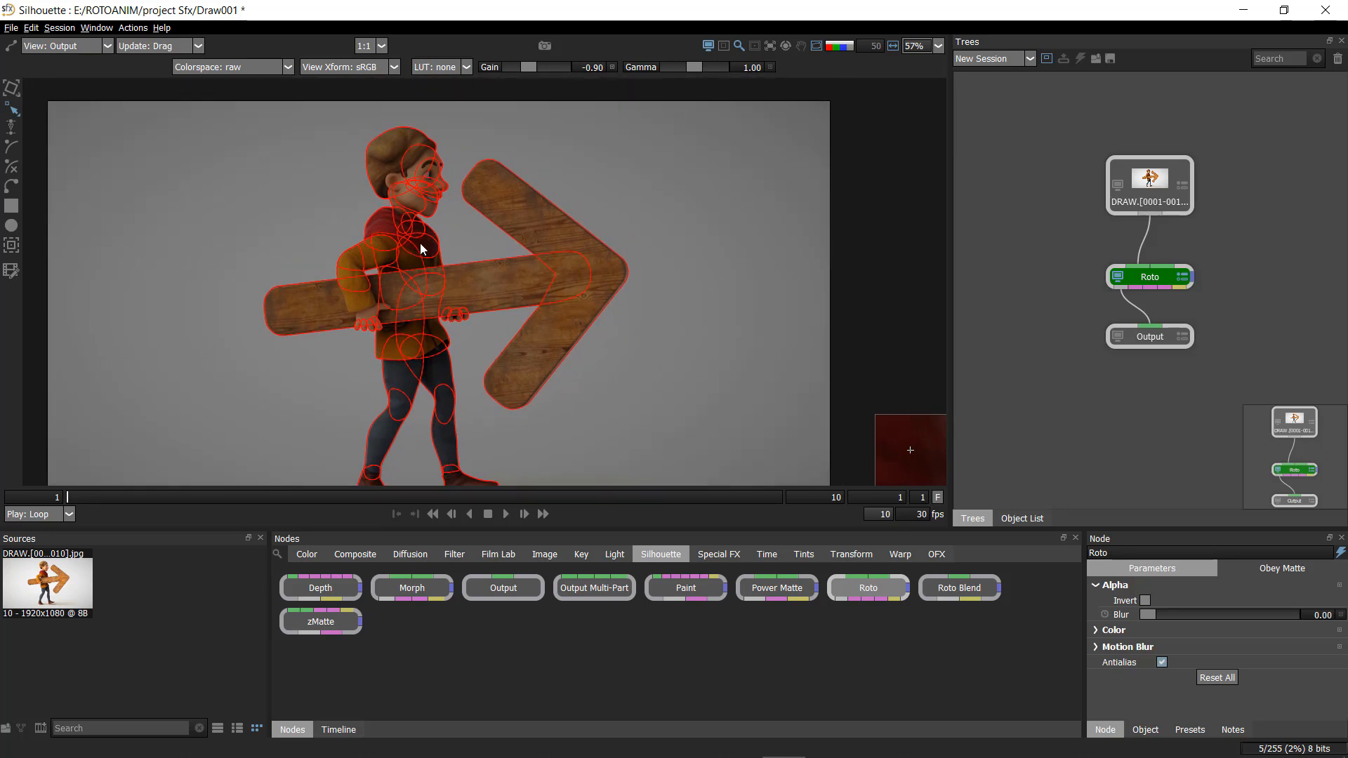
# - Start a single whole-body B-Spline at the nape and trace around the head and down the character's front
pyautogui.moveTo(411, 181); pyautogui.dragTo(434, 204)
pyautogui.scroll(-2, 442, 231)
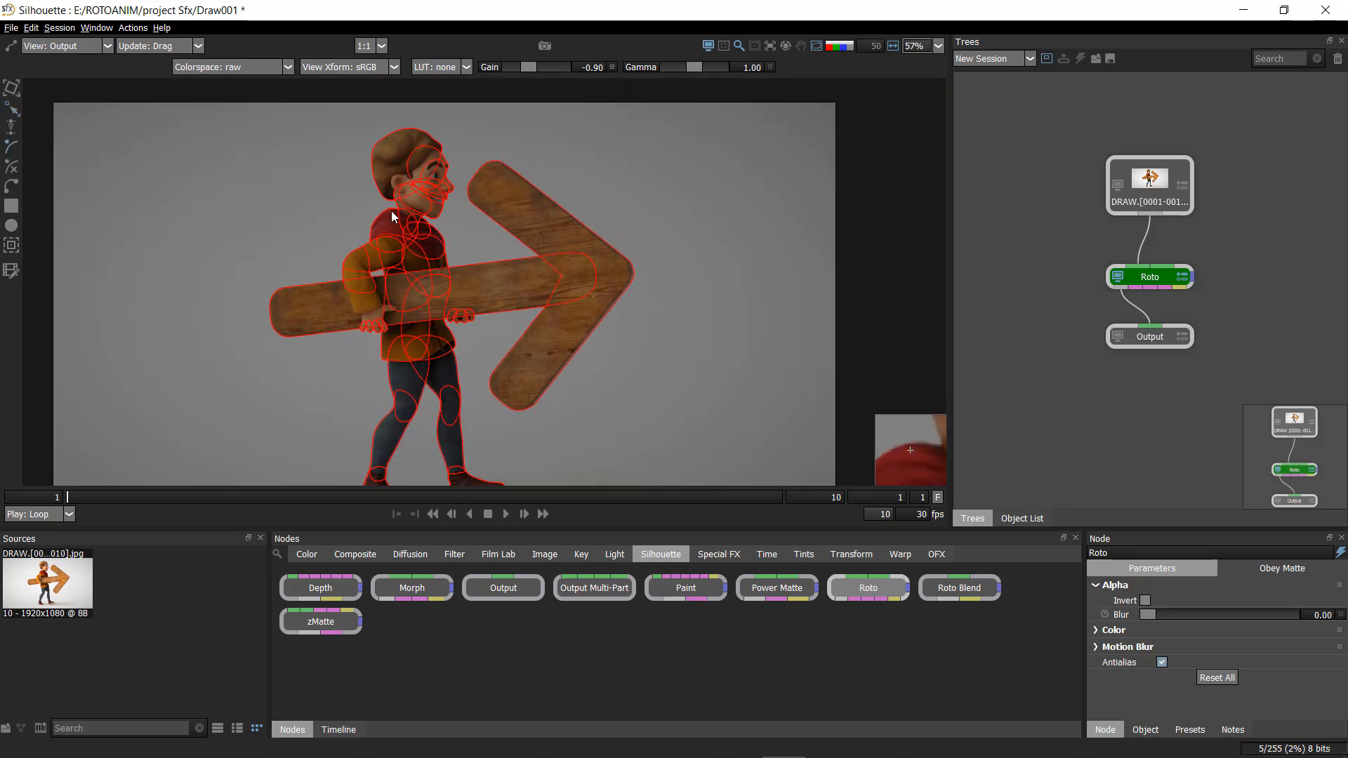
pyautogui.click(399, 203)
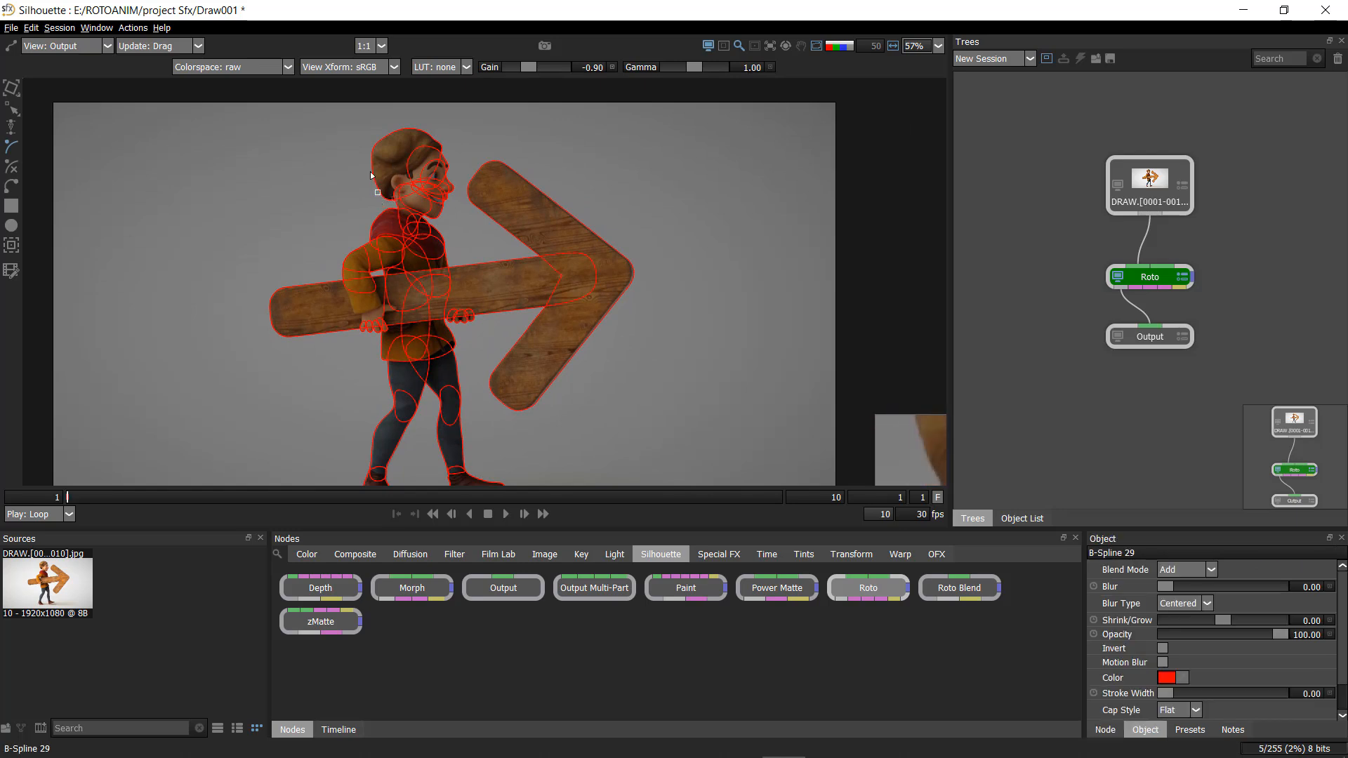
pyautogui.click(407, 127)
pyautogui.click(446, 149)
pyautogui.click(456, 188)
pyautogui.click(448, 278)
pyautogui.moveTo(450, 319); pyautogui.dragTo(457, 167)
# - Continue the whole-body B-Spline around both feet and legs and up the back, closing it at the nape
pyautogui.click(493, 325)
pyautogui.click(461, 357)
pyautogui.click(437, 228)
pyautogui.click(432, 222)
pyautogui.click(423, 255)
pyautogui.click(407, 289)
pyautogui.click(390, 326)
pyautogui.click(359, 326)
pyautogui.click(393, 187)
pyautogui.moveTo(379, 143); pyautogui.dragTo(378, 288)
pyautogui.click(378, 238)
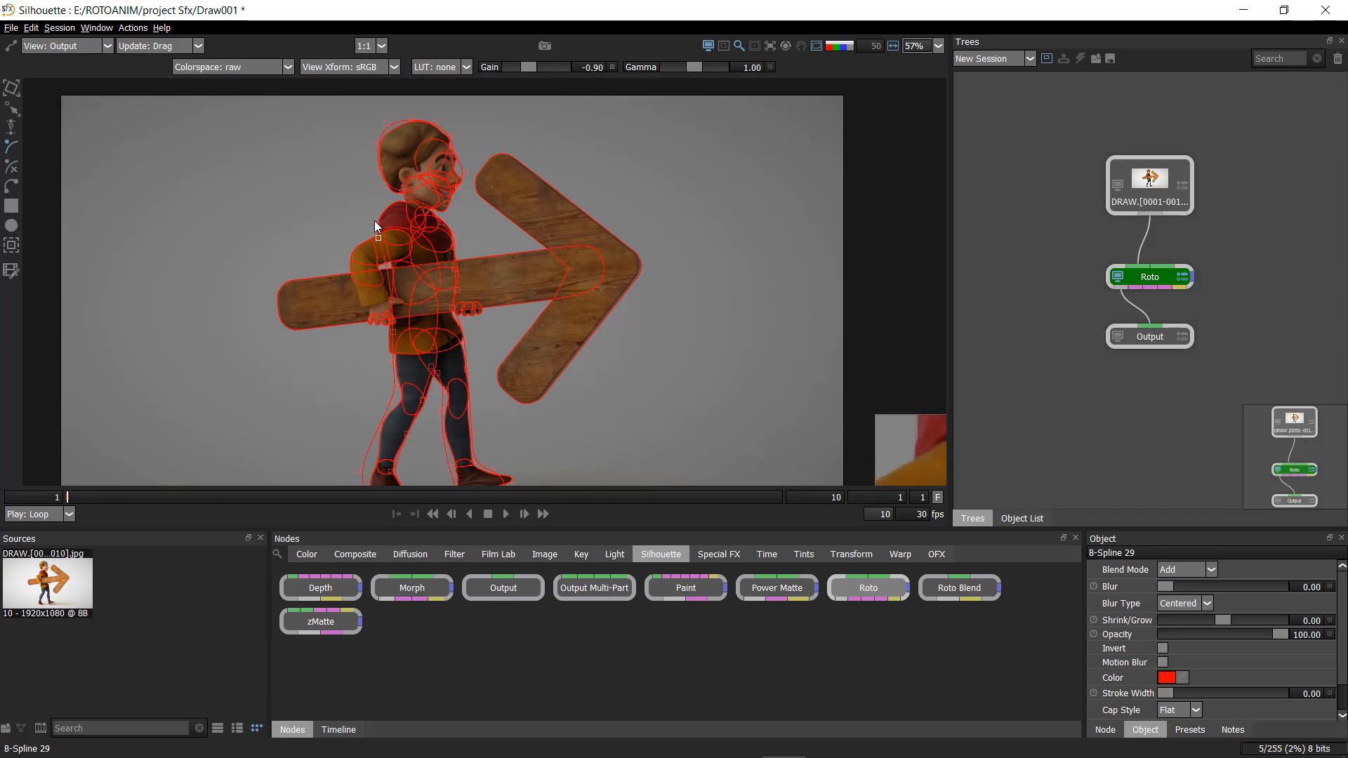
pyautogui.click(405, 191)
# - Select the whole-body outline and move it onto the empty background behind the character
pyautogui.scroll(-5, 462, 183)
pyautogui.moveTo(595, 121); pyautogui.dragTo(289, 397)
pyautogui.moveTo(477, 276); pyautogui.dragTo(405, 277)
pyautogui.click(415, 372)
pyautogui.scroll(5, 440, 204)
pyautogui.scroll(-2, 499, 225)
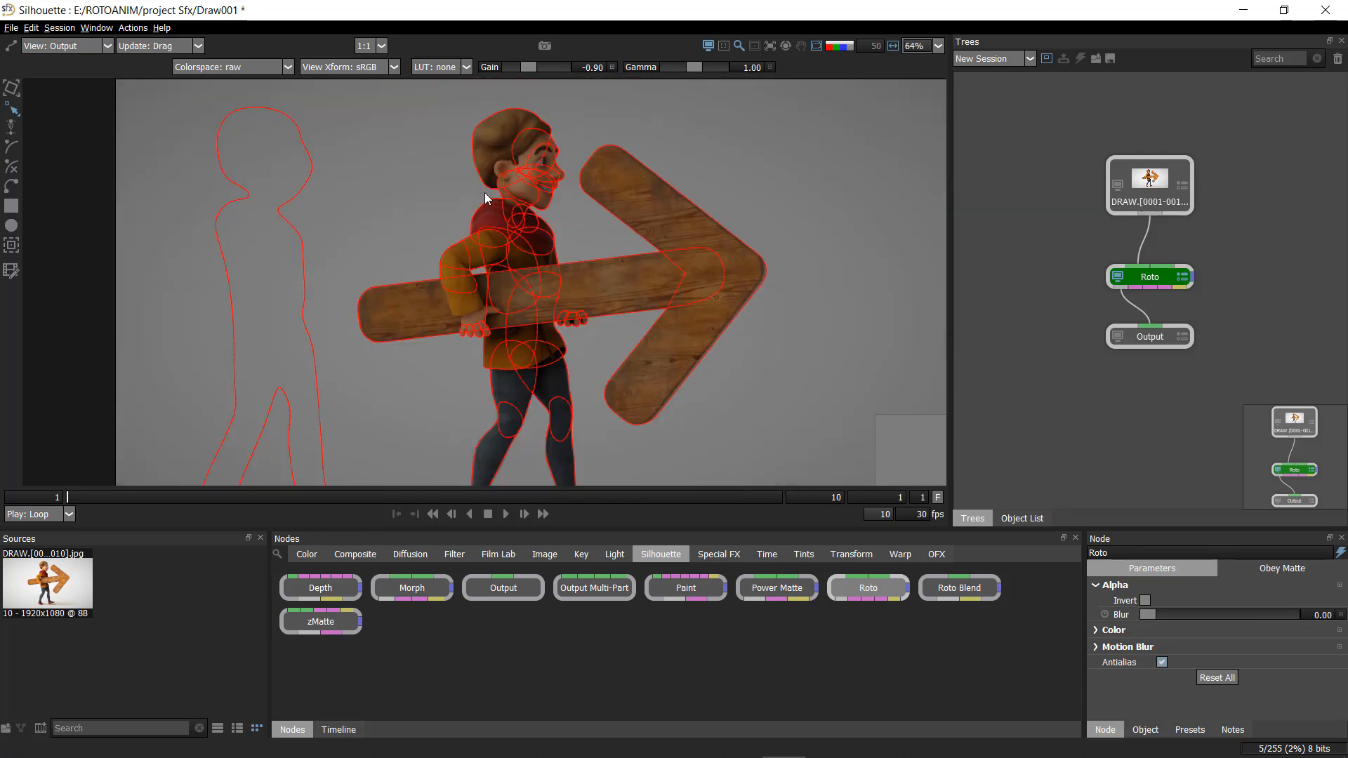
# - Delete the whole-body outline from the background area
pyautogui.click(299, 234)
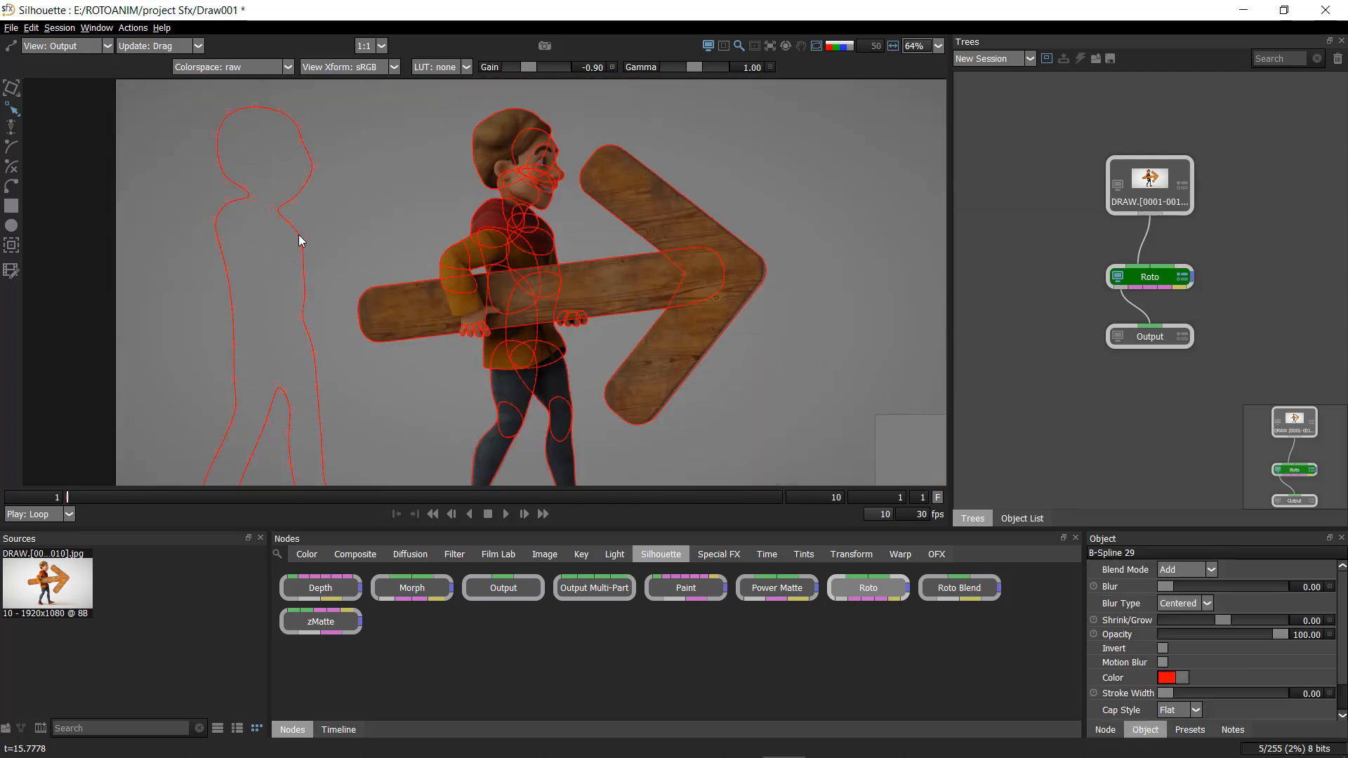
pyautogui.hotkey('ctrl', 'a')
pyautogui.press('Delete')
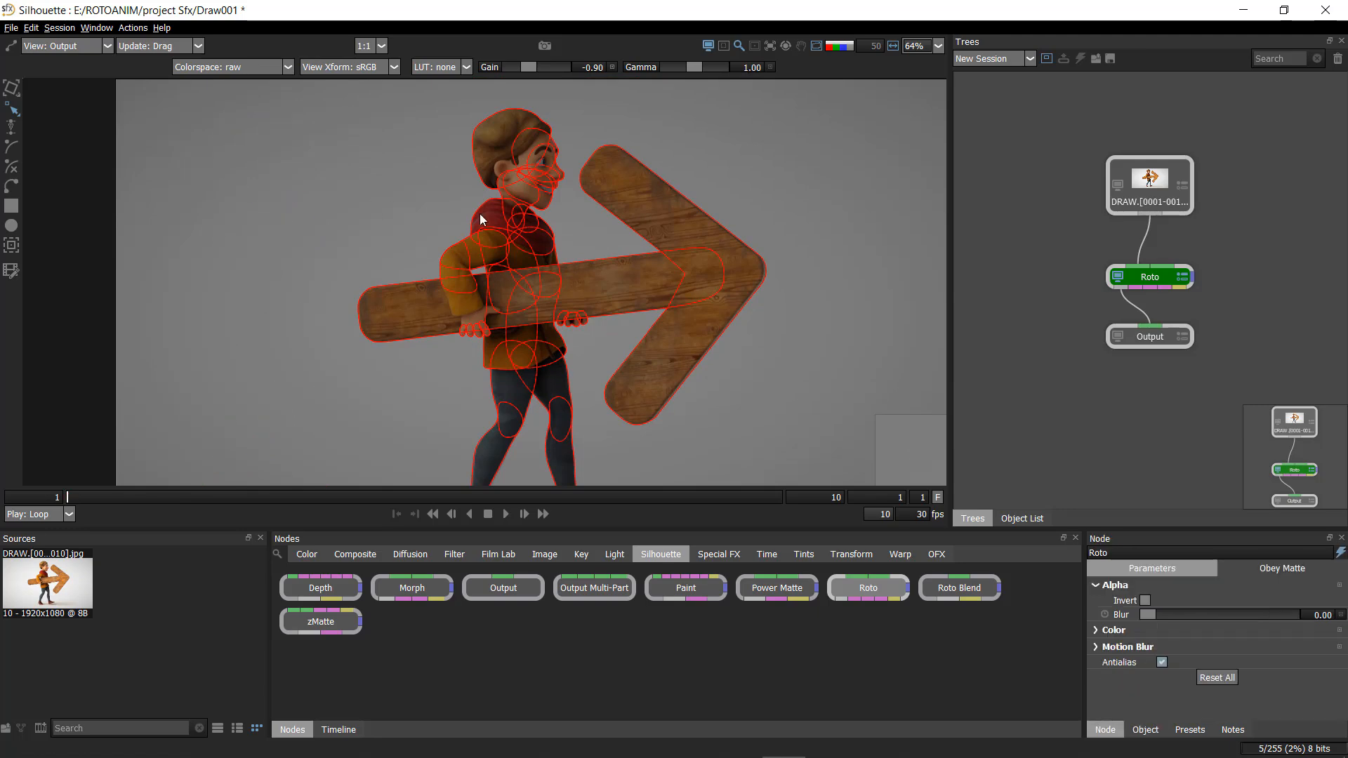
pyautogui.scroll(3, 561, 214)
pyautogui.moveTo(612, 176); pyautogui.dragTo(537, 284)
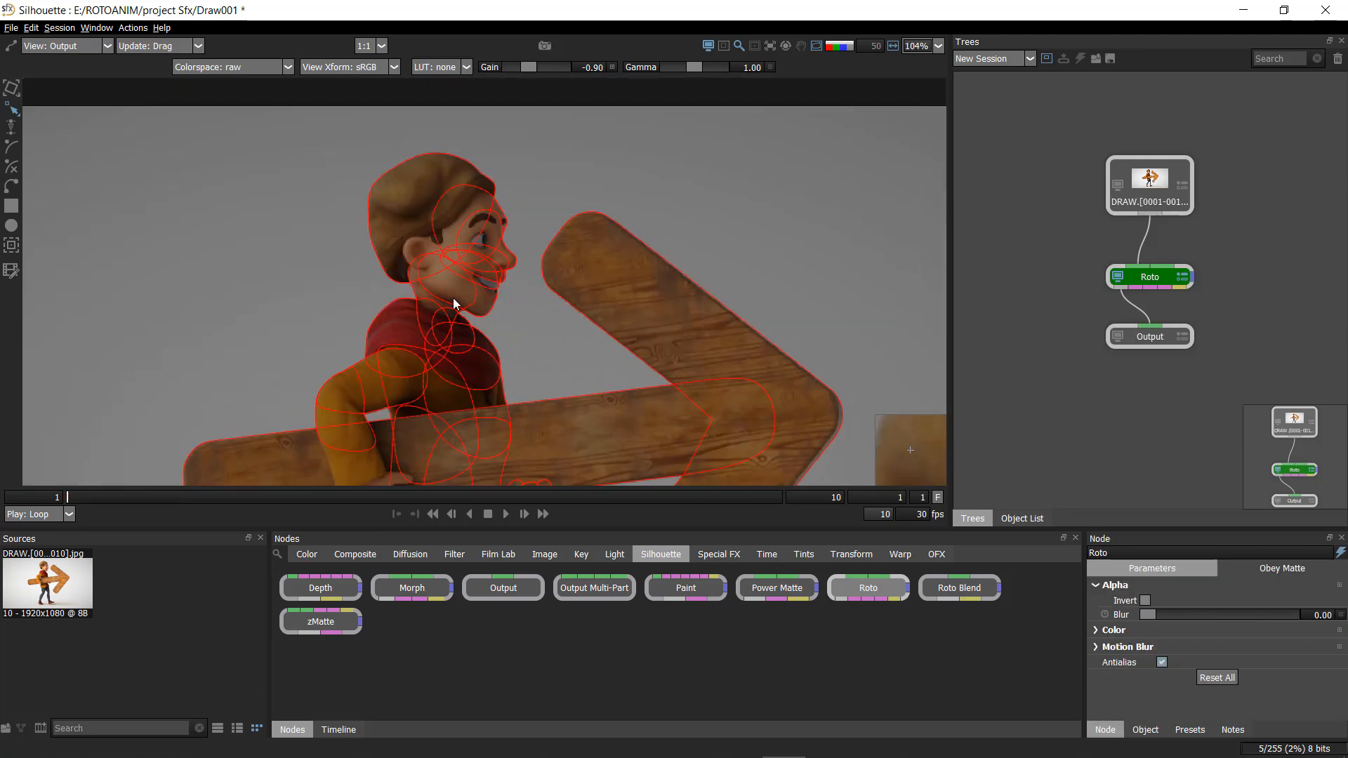
pyautogui.scroll(-1, 418, 266)
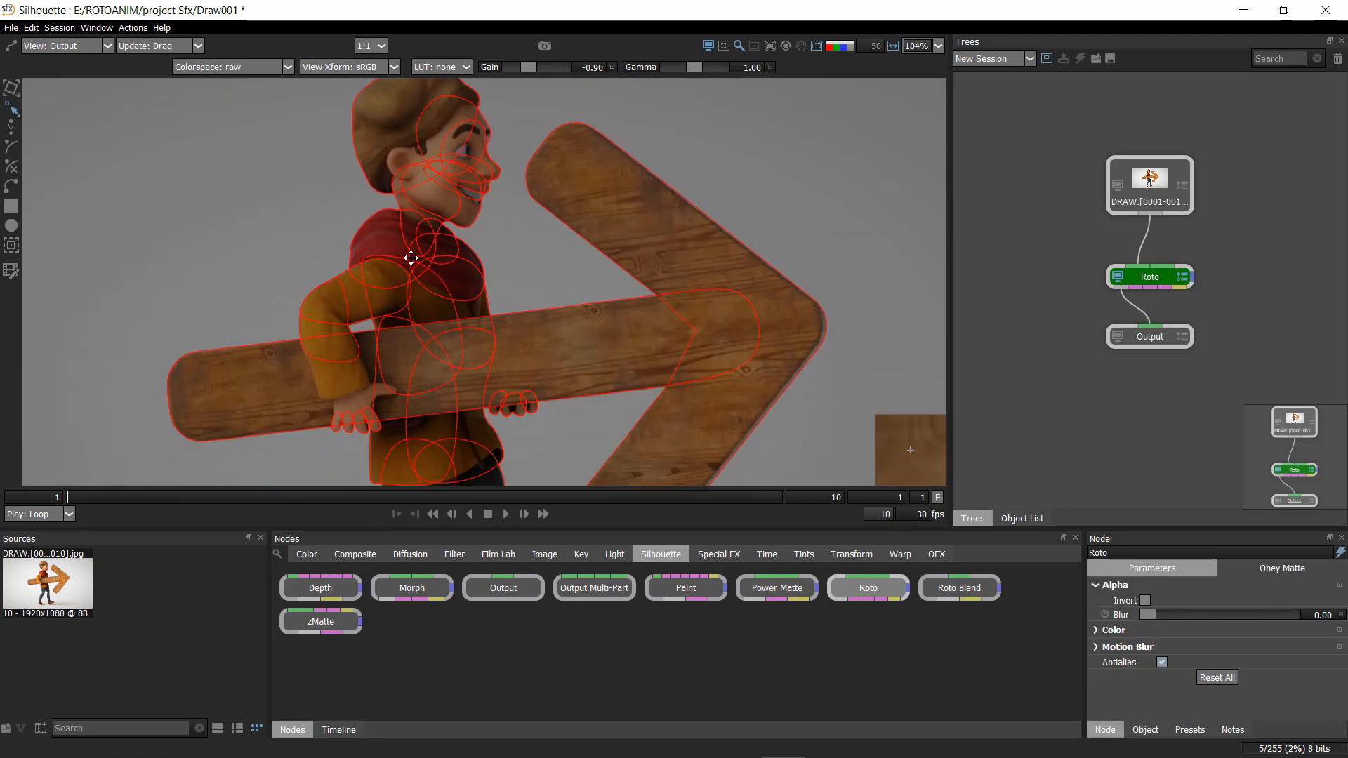
pyautogui.scroll(-1, 411, 255)
pyautogui.scroll(-1, 410, 254)
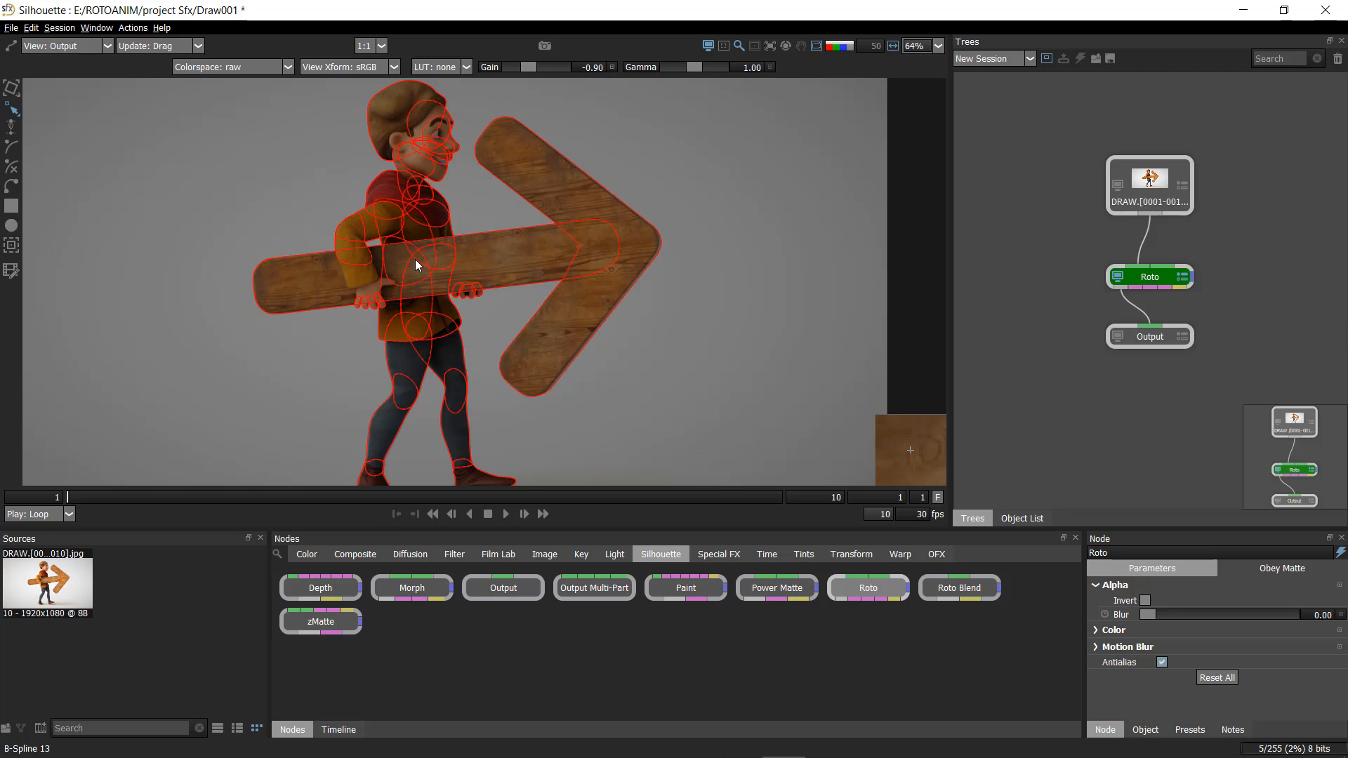
pyautogui.scroll(-3, 487, 145)
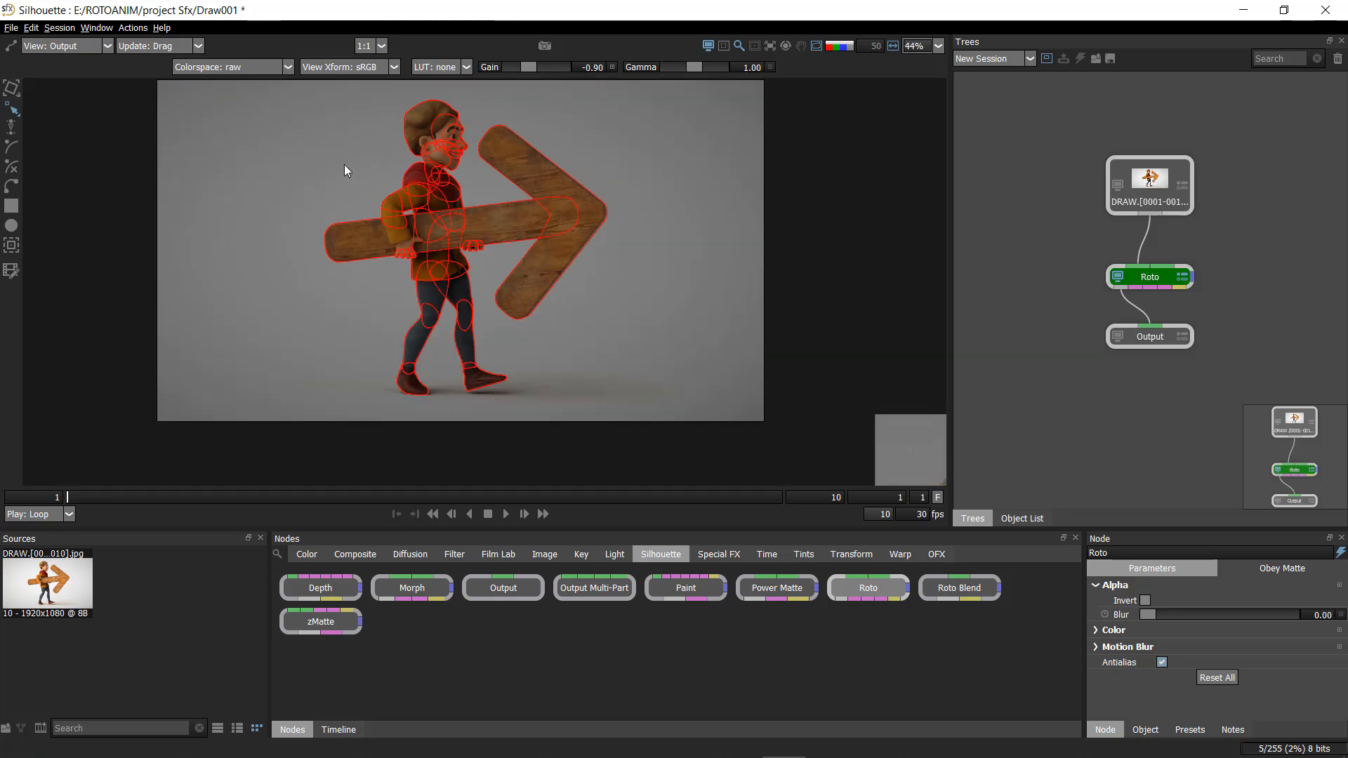
pyautogui.moveTo(563, 172); pyautogui.dragTo(563, 210)
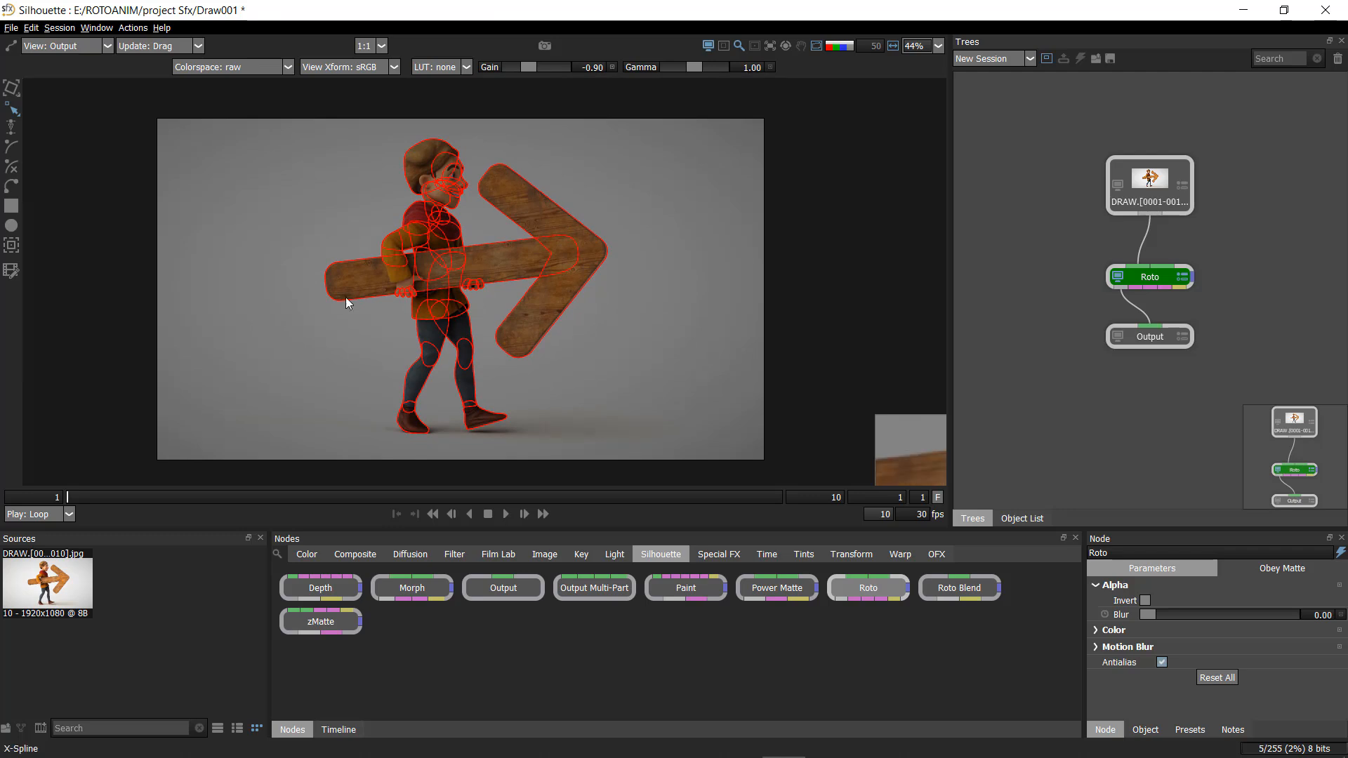
# - Step back and forth between frames 1 and 2 to compare the shapes against each image
pyautogui.press('Right')
pyautogui.scroll(-2, 443, 297)
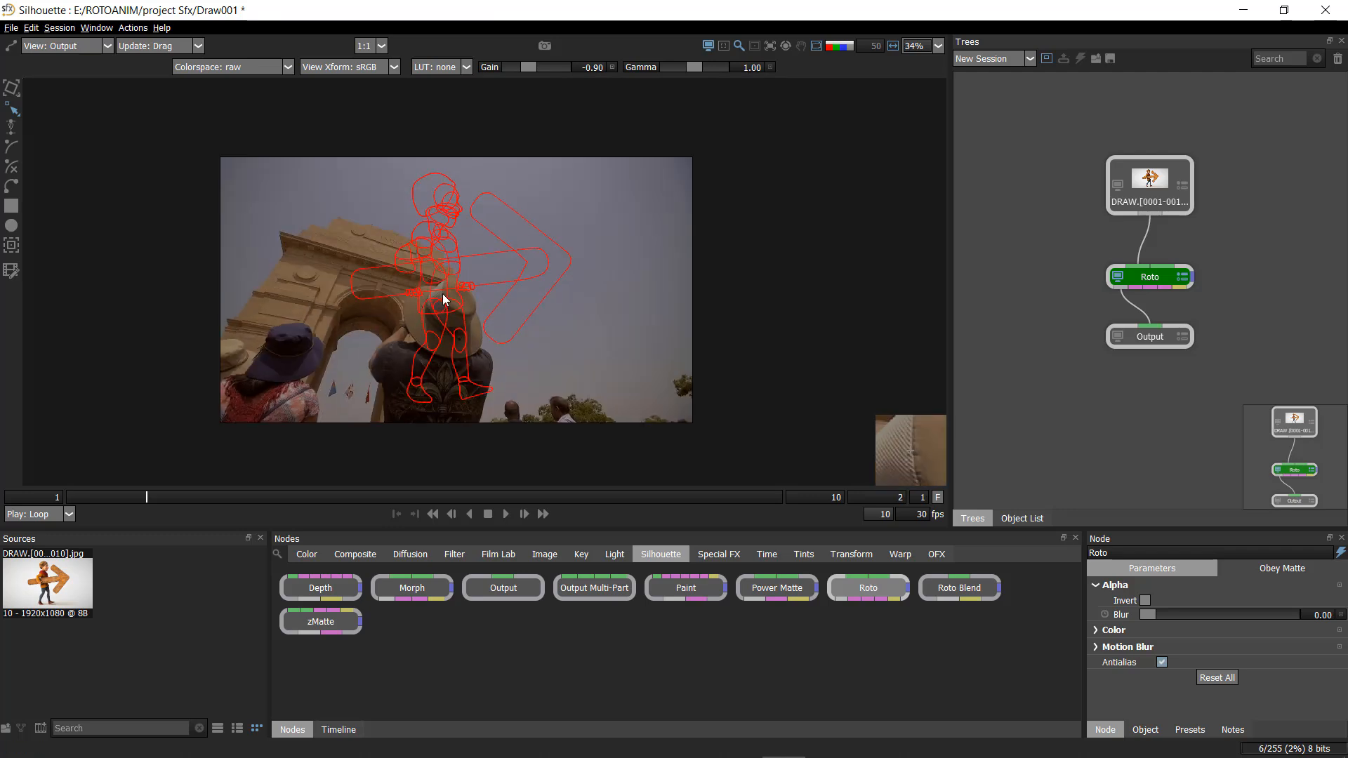
pyautogui.press('Left')
pyautogui.press('Right')
pyautogui.press('Left')
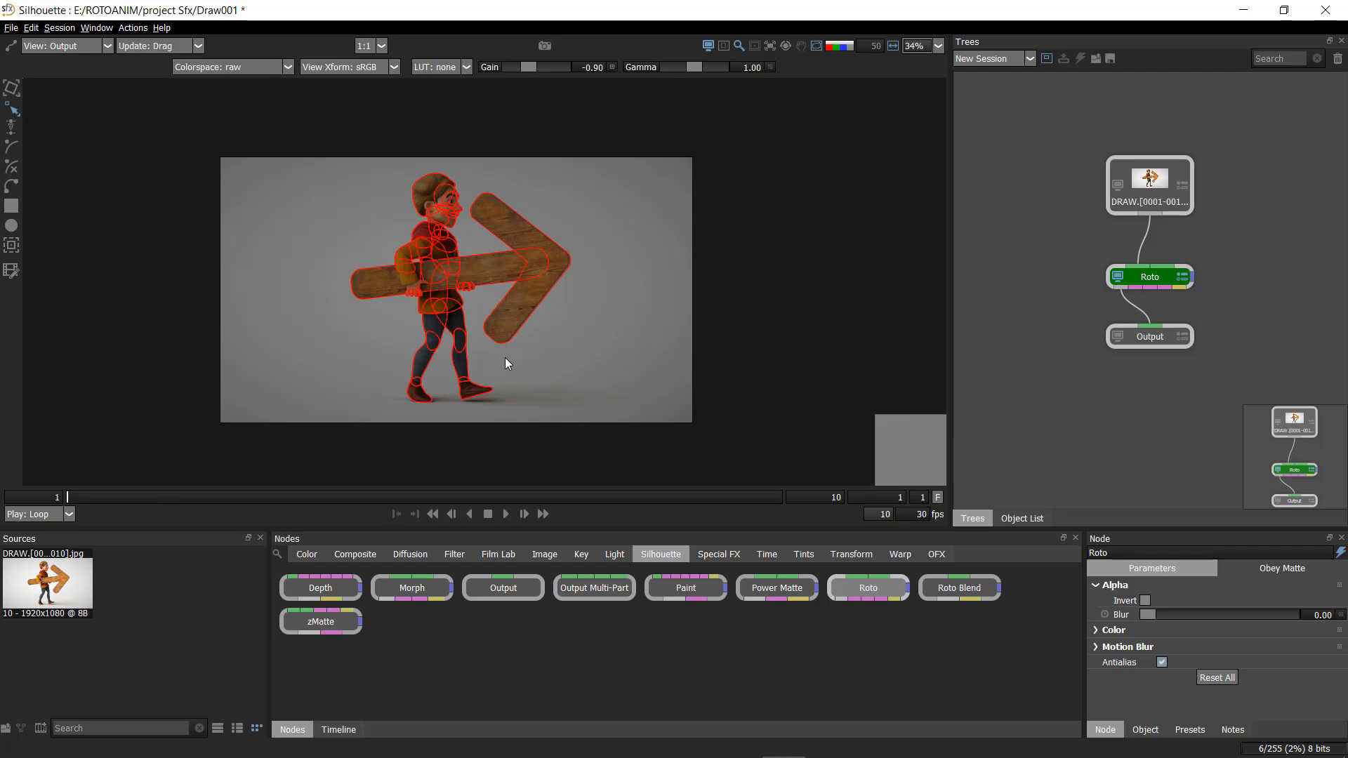
# - Step forward through the sequence to frame 5 and return frame by frame to frame 1
pyautogui.press('x')
pyautogui.press('x')
pyautogui.press('x')
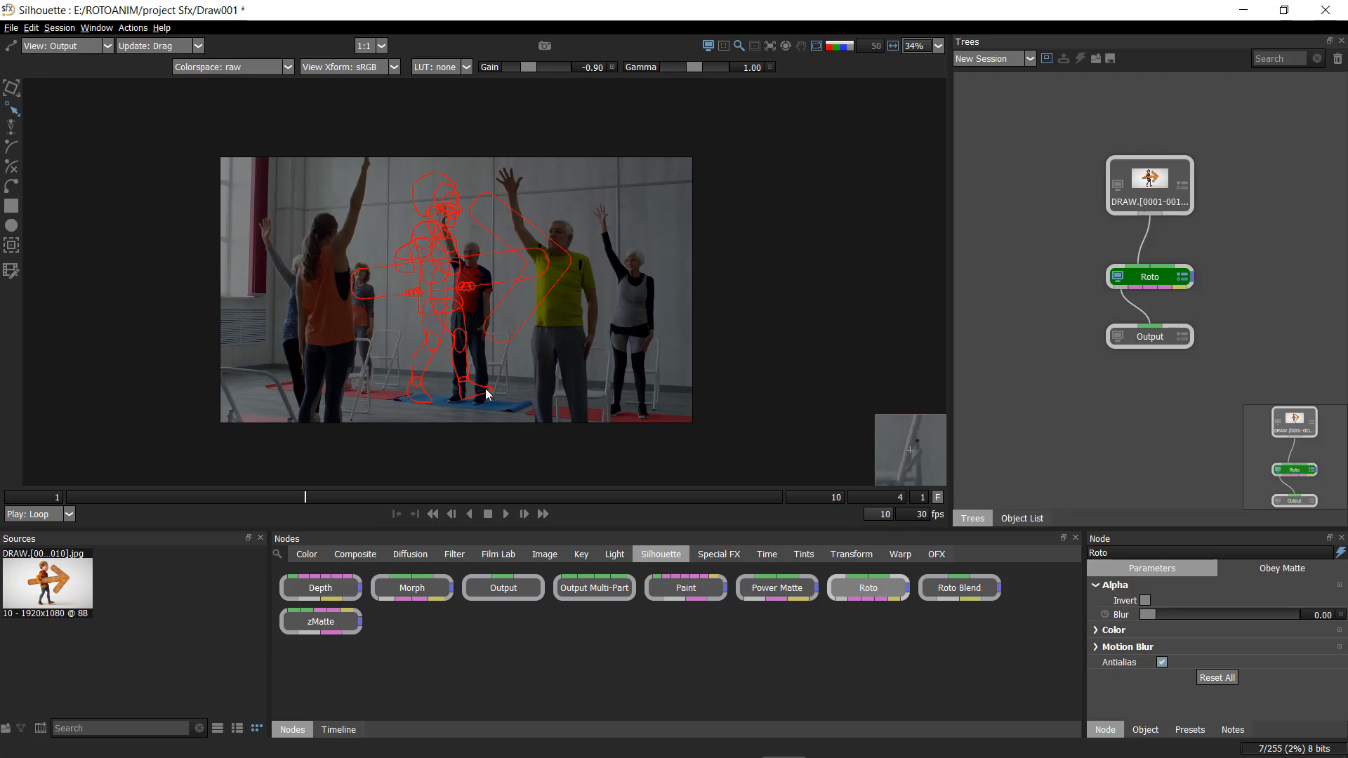
pyautogui.press('x')
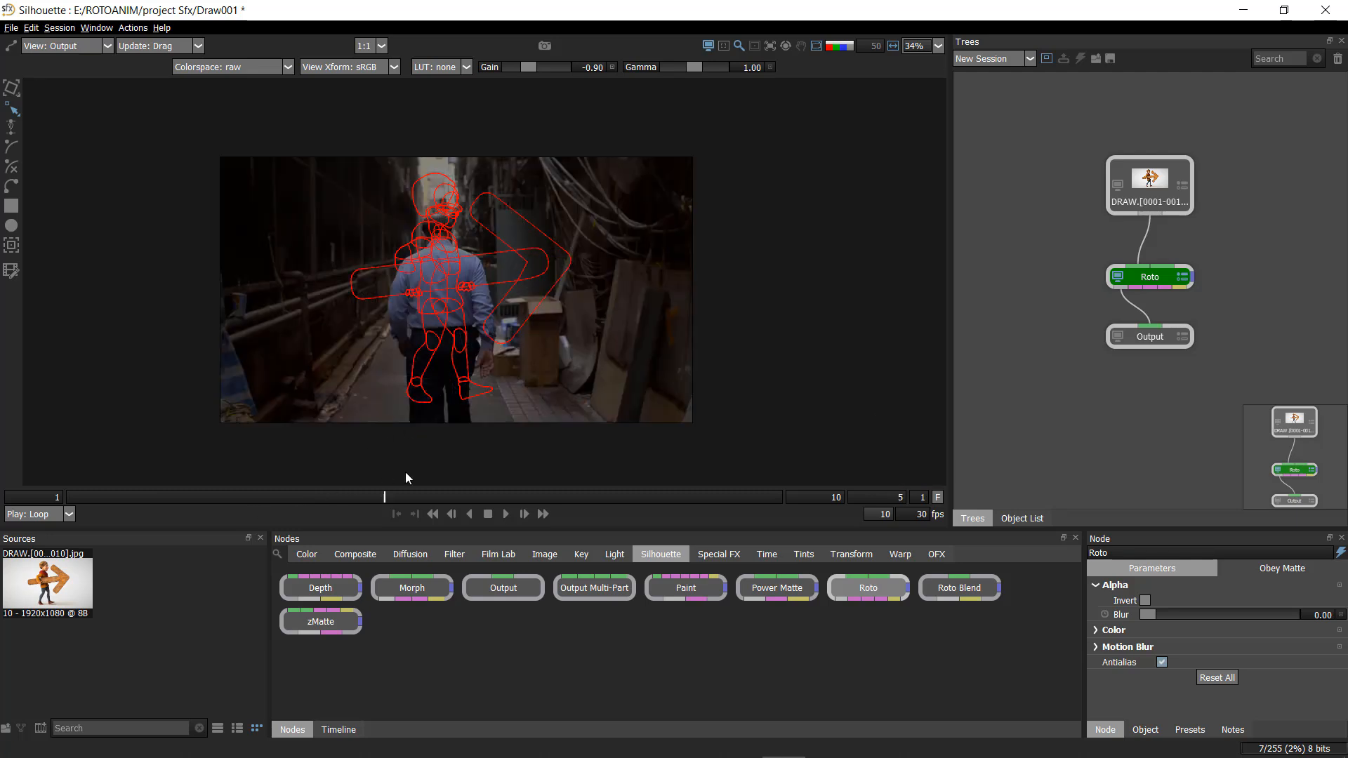
pyautogui.press('z')
pyautogui.press('z')
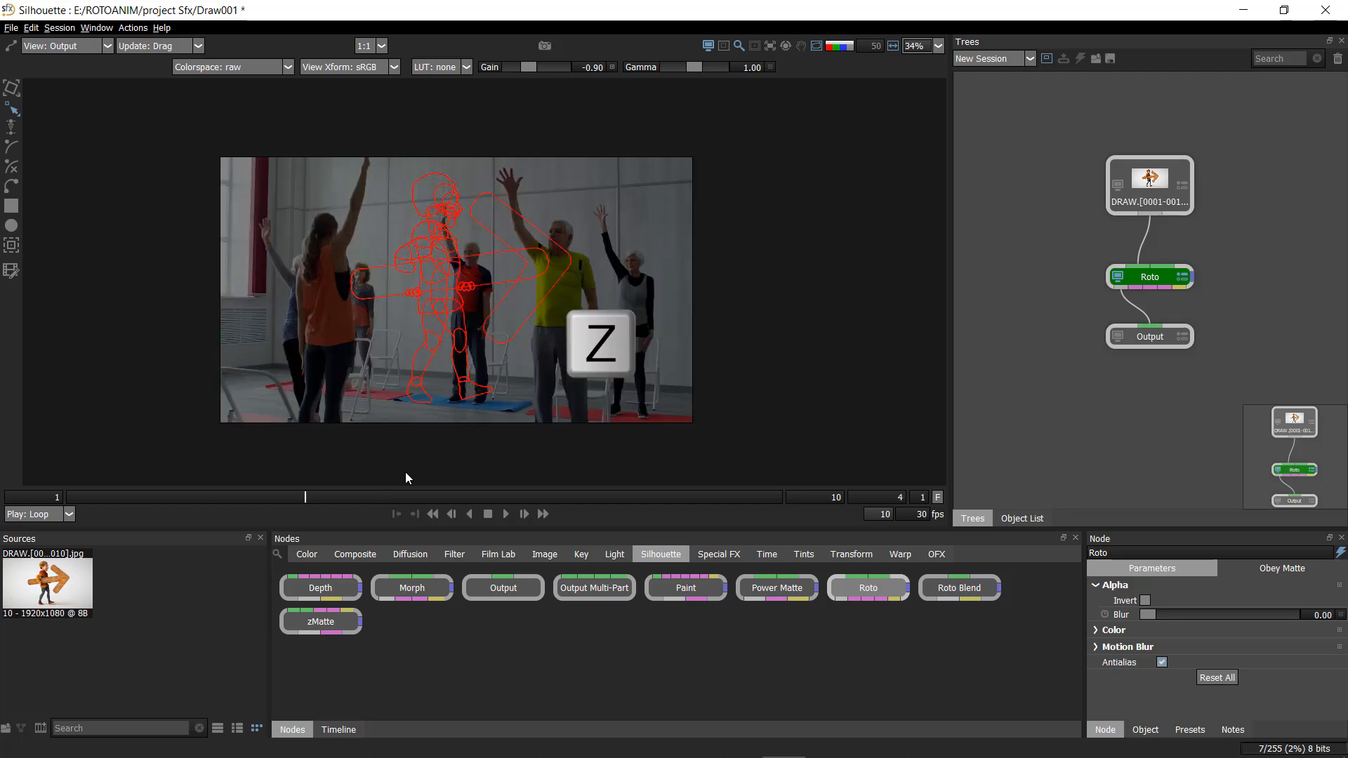
pyautogui.press('z')
pyautogui.press('z')
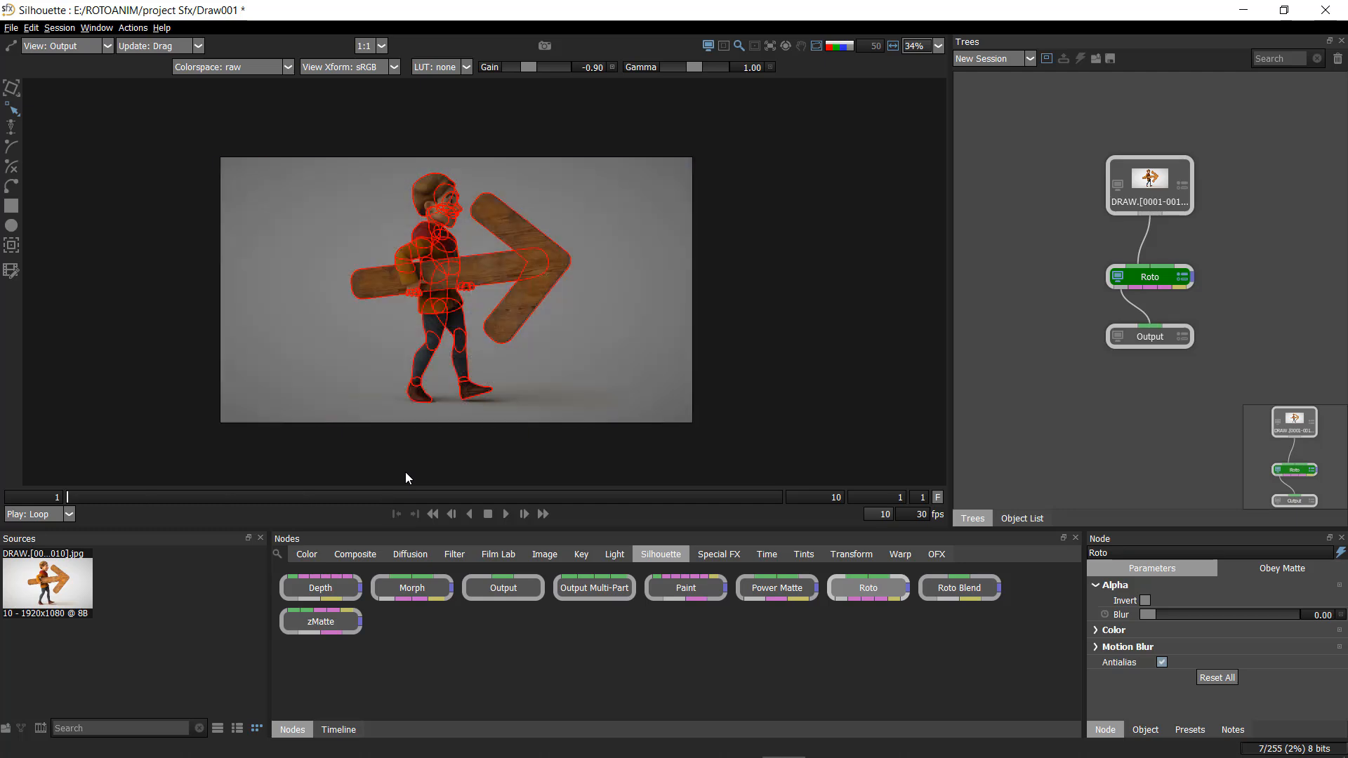
pyautogui.moveTo(440, 292); pyautogui.dragTo(429, 300)
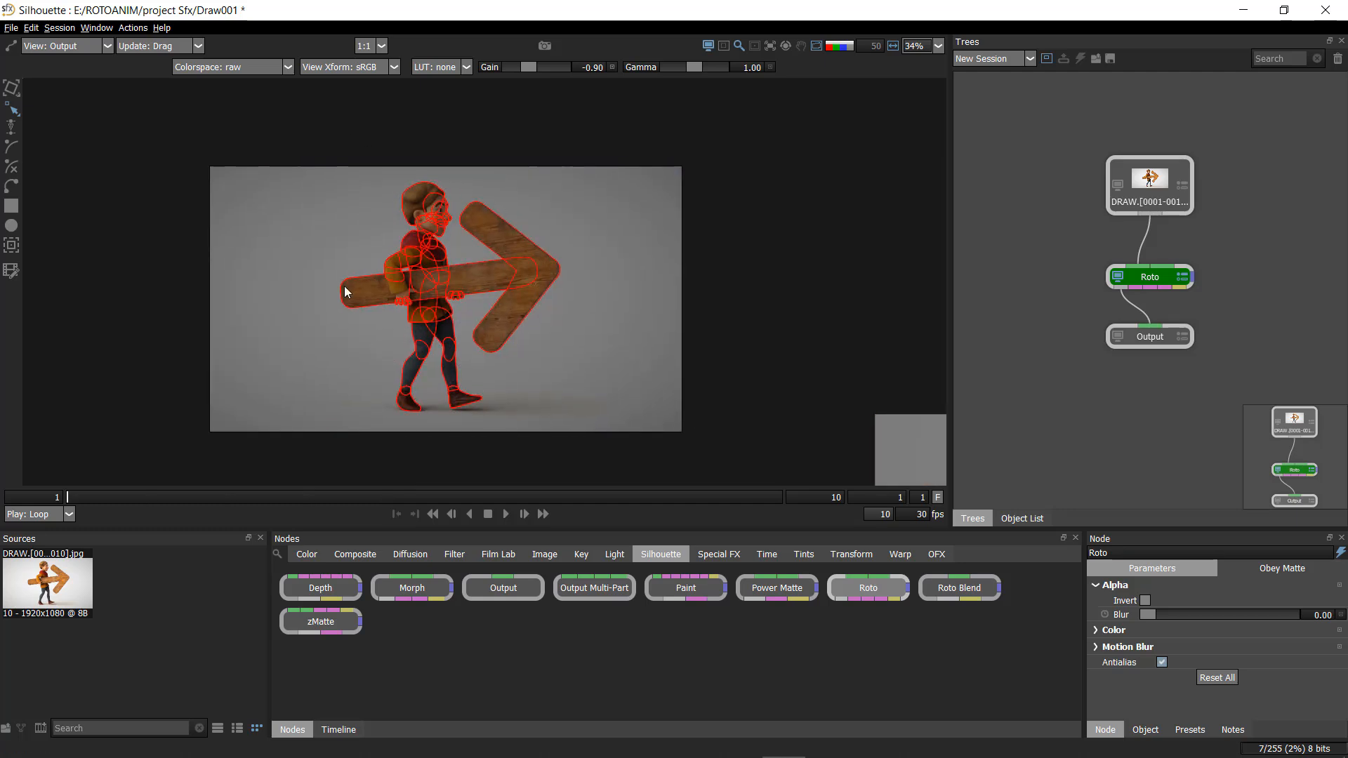
# - Check frame 2 with the alpha overlay toggled on and off, and return to frame 1
pyautogui.press('x')
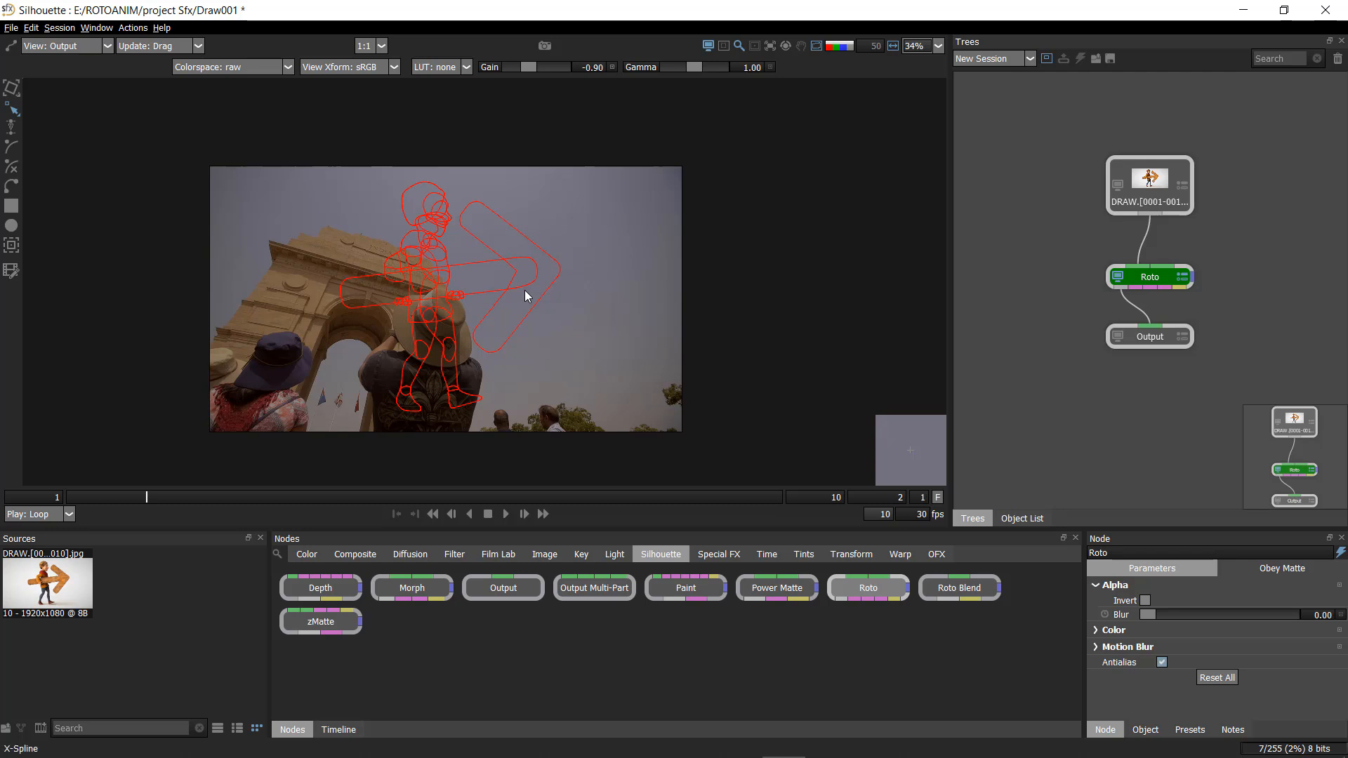
pyautogui.hotkey('shift', 'a')
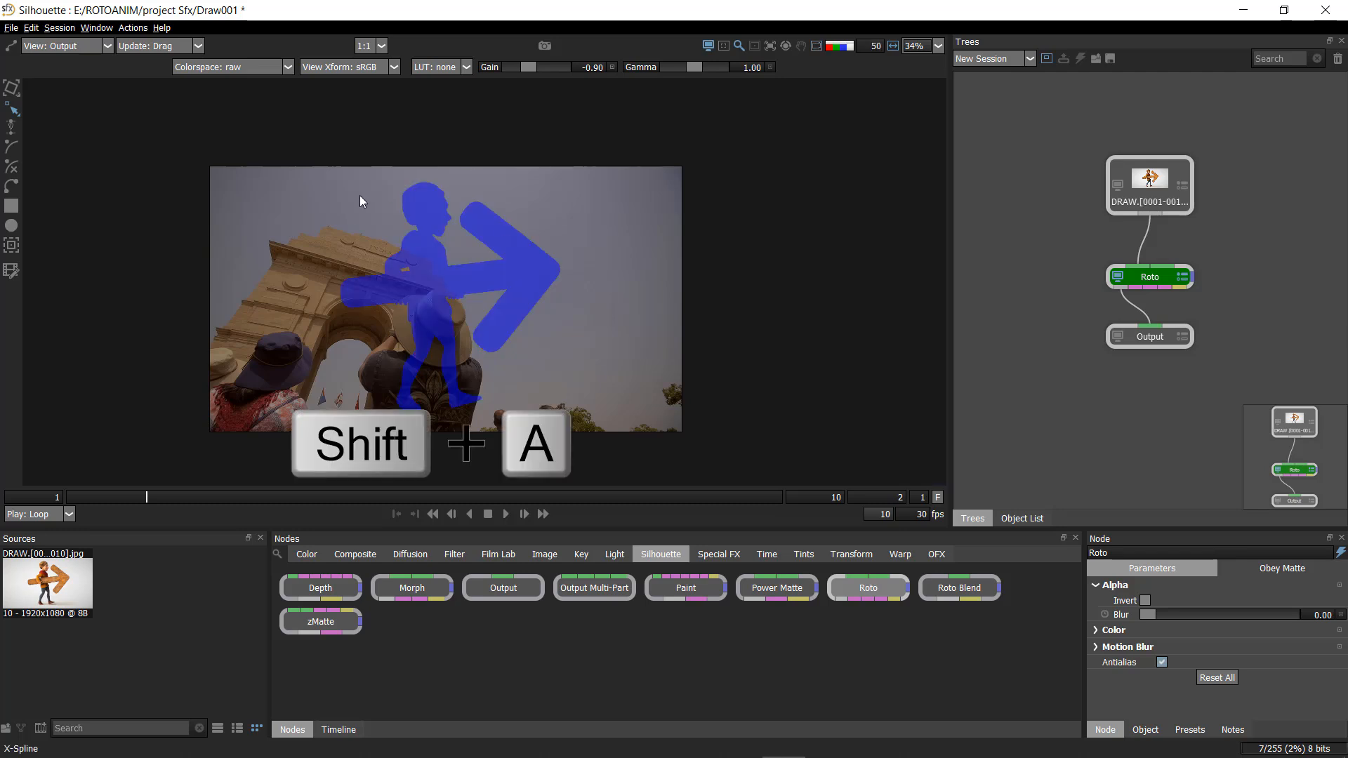
pyautogui.hotkey('shift', 'a')
pyautogui.press('z')
# - Toggle the alpha overlay repeatedly on frame 1 to check the shapes' coverage of the character and arrow
pyautogui.hotkey('shift', 'a')
pyautogui.press('a')
pyautogui.scroll(3, 503, 311)
pyautogui.hotkey('shift', 'a')
pyautogui.hotkey('shift', 'a')
pyautogui.hotkey('shift', 'a')
pyautogui.hotkey('shift', 'a')
pyautogui.hotkey('shift', 'a')
pyautogui.hotkey('shift', 'a')
pyautogui.hotkey('shift', 'a')
pyautogui.hotkey('shift', 'a')
pyautogui.hotkey('shift', 'a')
pyautogui.hotkey('shift', 'a')
pyautogui.hotkey('shift', 'a')
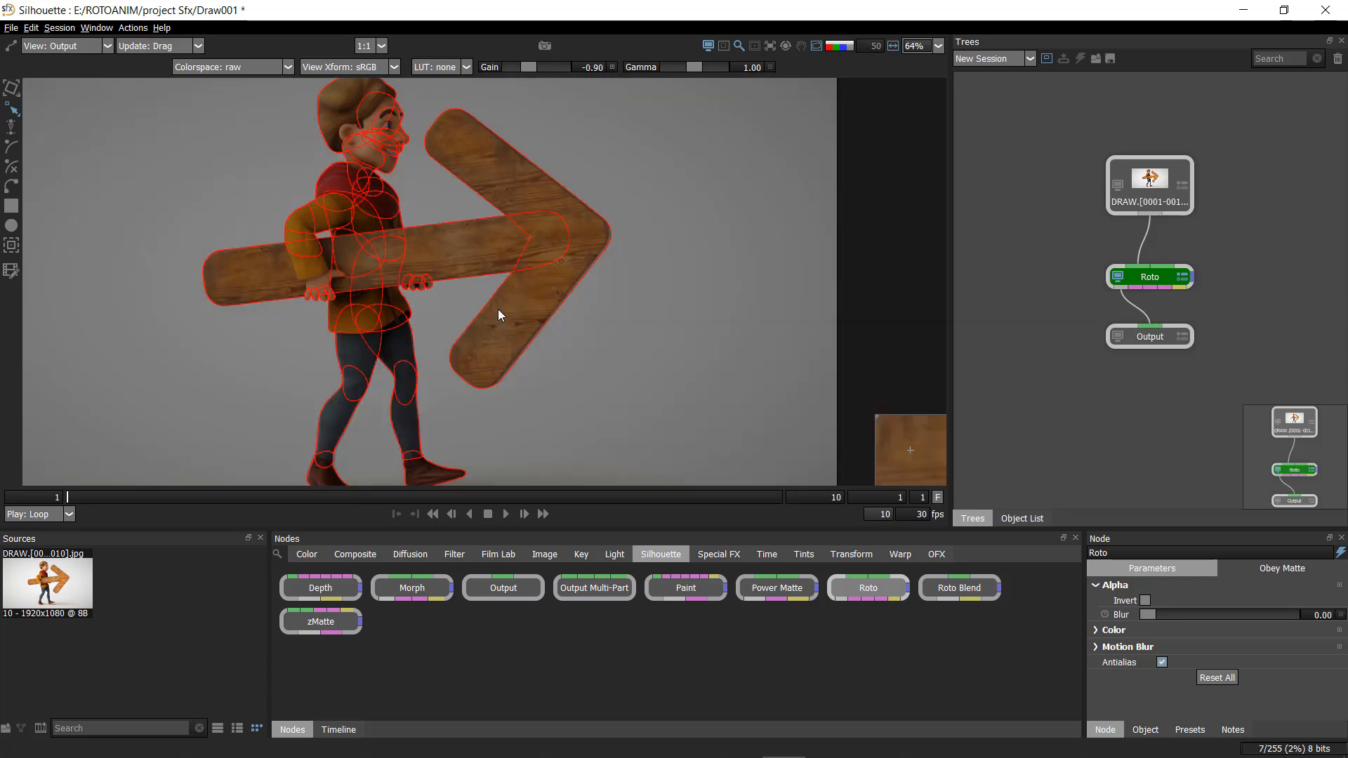
pyautogui.hotkey('shift', 'a')
pyautogui.hotkey('shift', 'a')
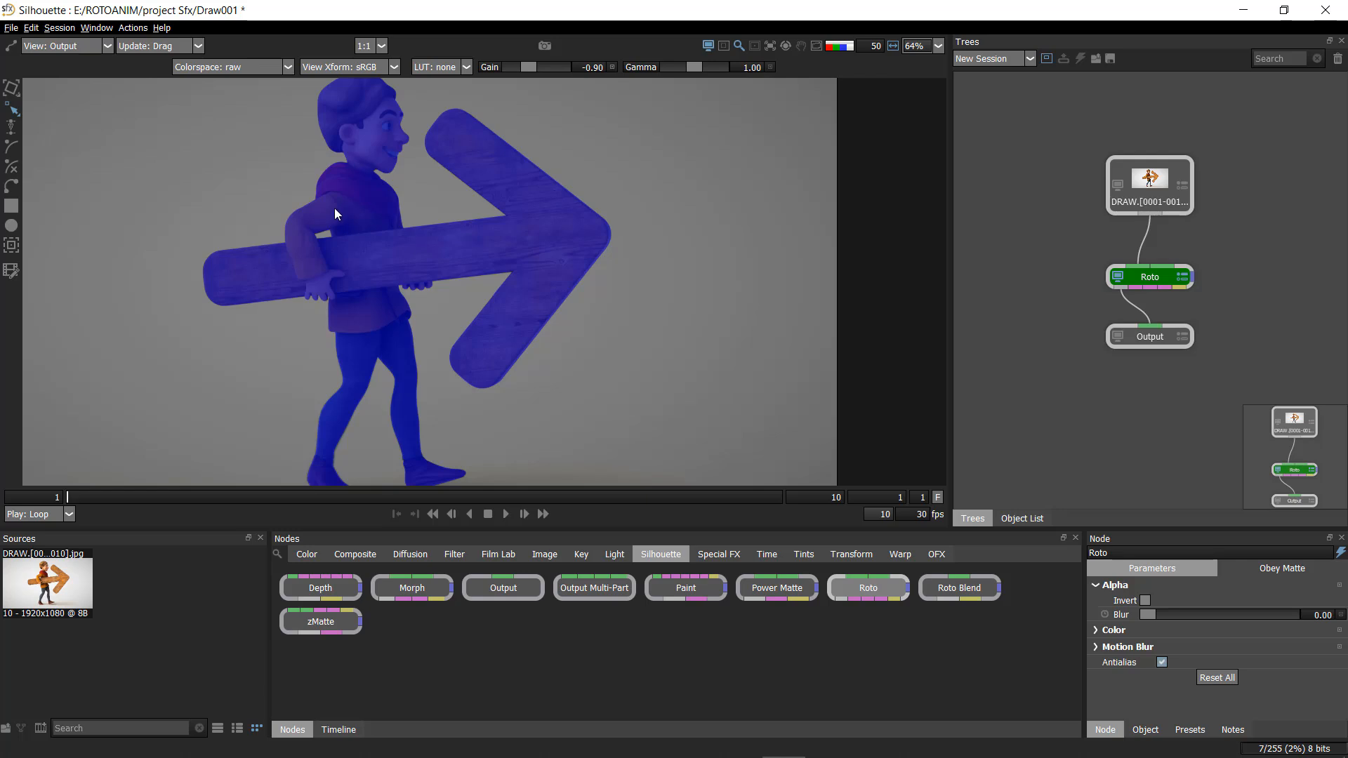
pyautogui.hotkey('shift', 'a')
# - View the alpha matte alone, return to the colour view and toggle the alpha overlay
pyautogui.press('a')
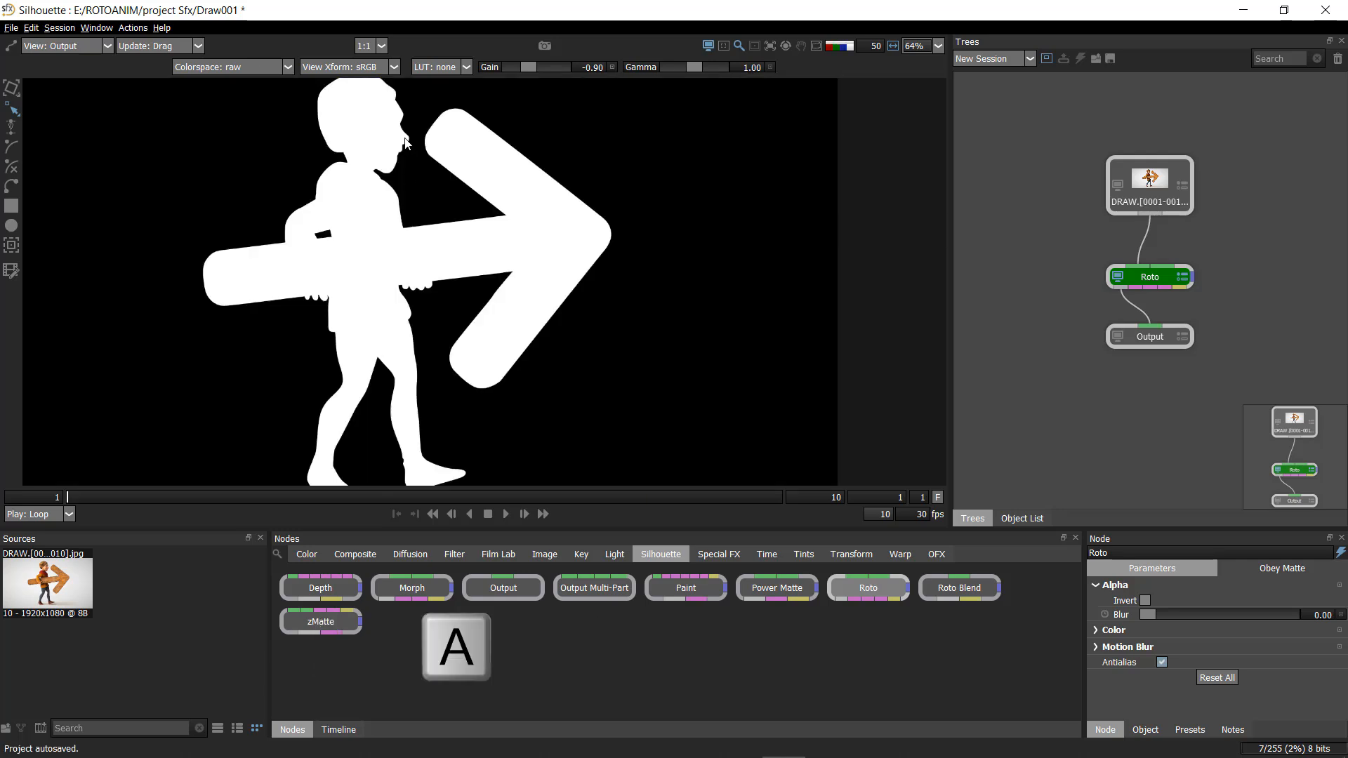
pyautogui.press('a')
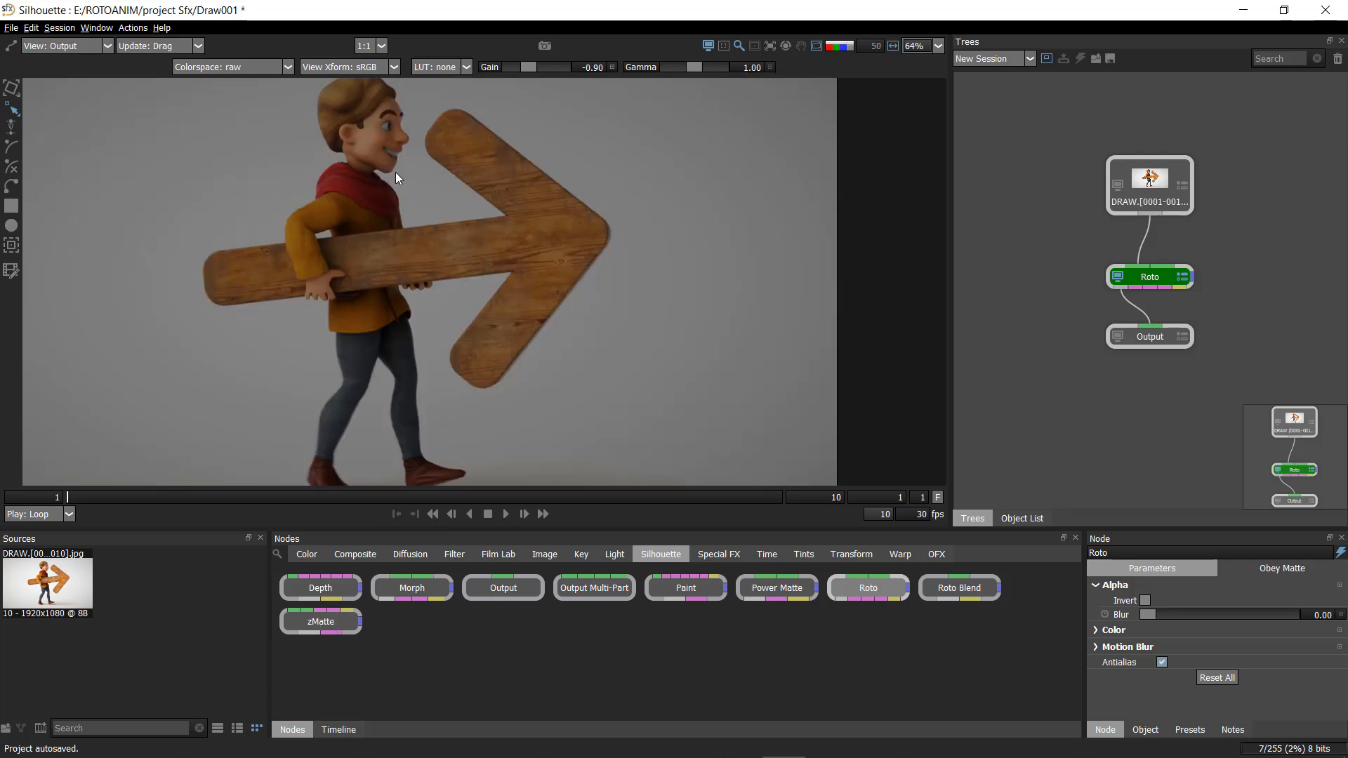
pyautogui.hotkey('shift', 'a')
pyautogui.hotkey('shift', 'a')
pyautogui.scroll(-10, 435, 200)
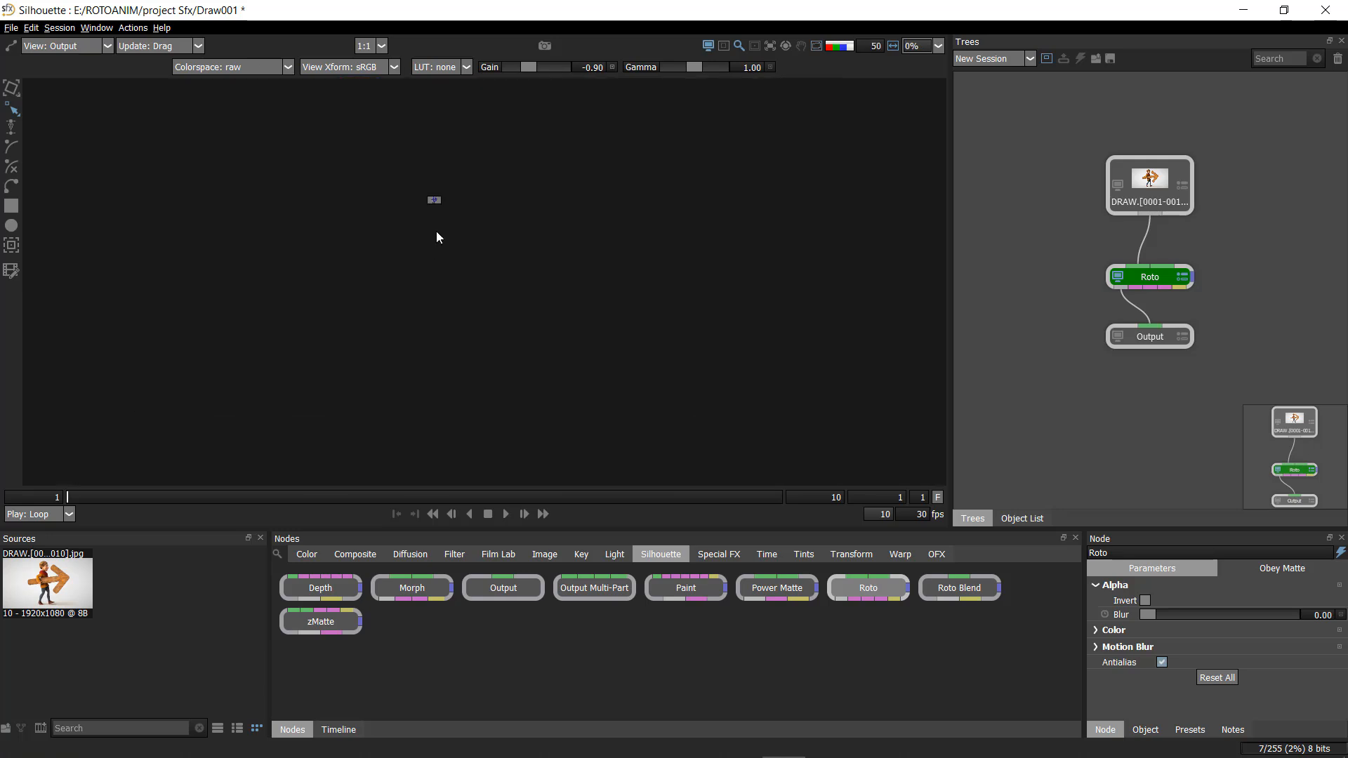
# - Bring the full image back into view and toggle the alpha overlay on frame 1 to check the splines' coverage
pyautogui.moveTo(443, 205); pyautogui.dragTo(461, 341)
pyautogui.moveTo(399, 160); pyautogui.dragTo(440, 226)
pyautogui.scroll(6, 420, 235)
pyautogui.hotkey('shift', 'a')
pyautogui.hotkey('shift', 'a')
pyautogui.hotkey('shift', 'a')
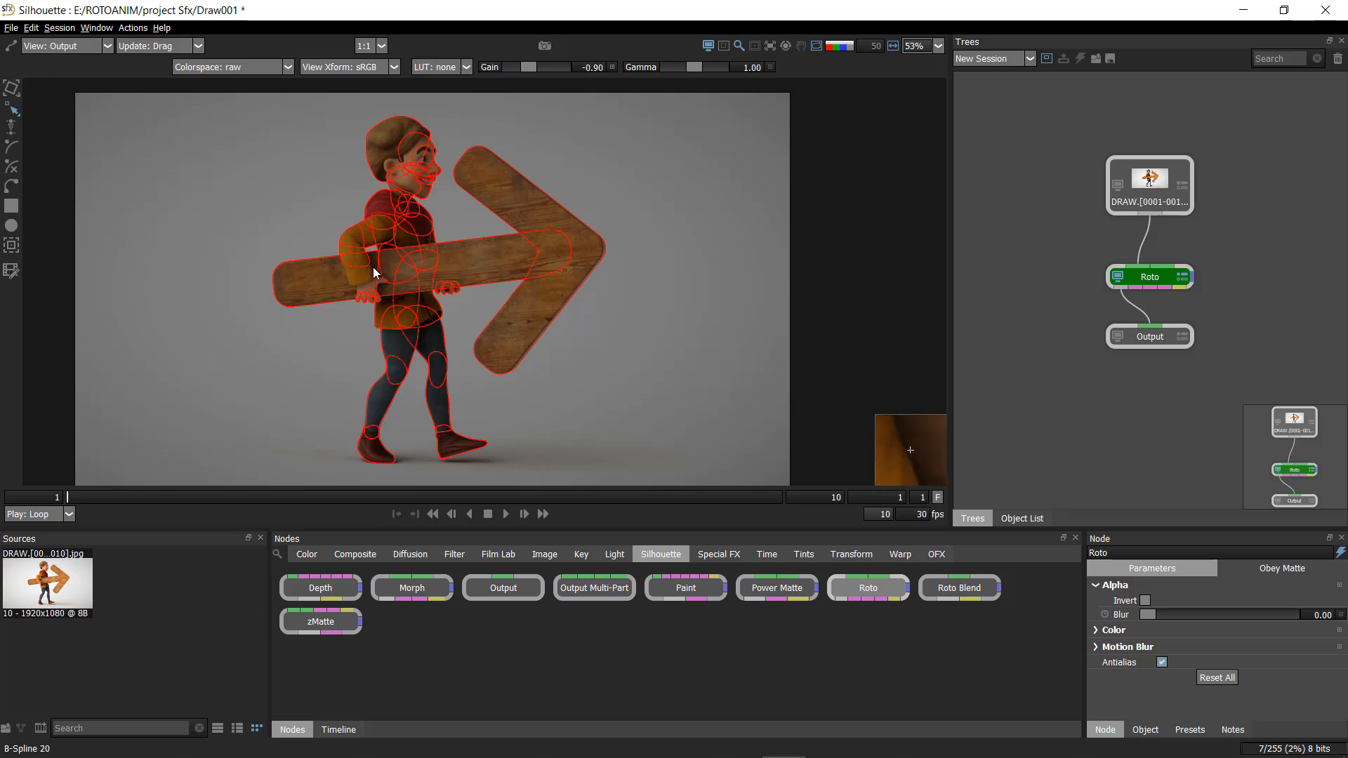
pyautogui.scroll(2, 561, 304)
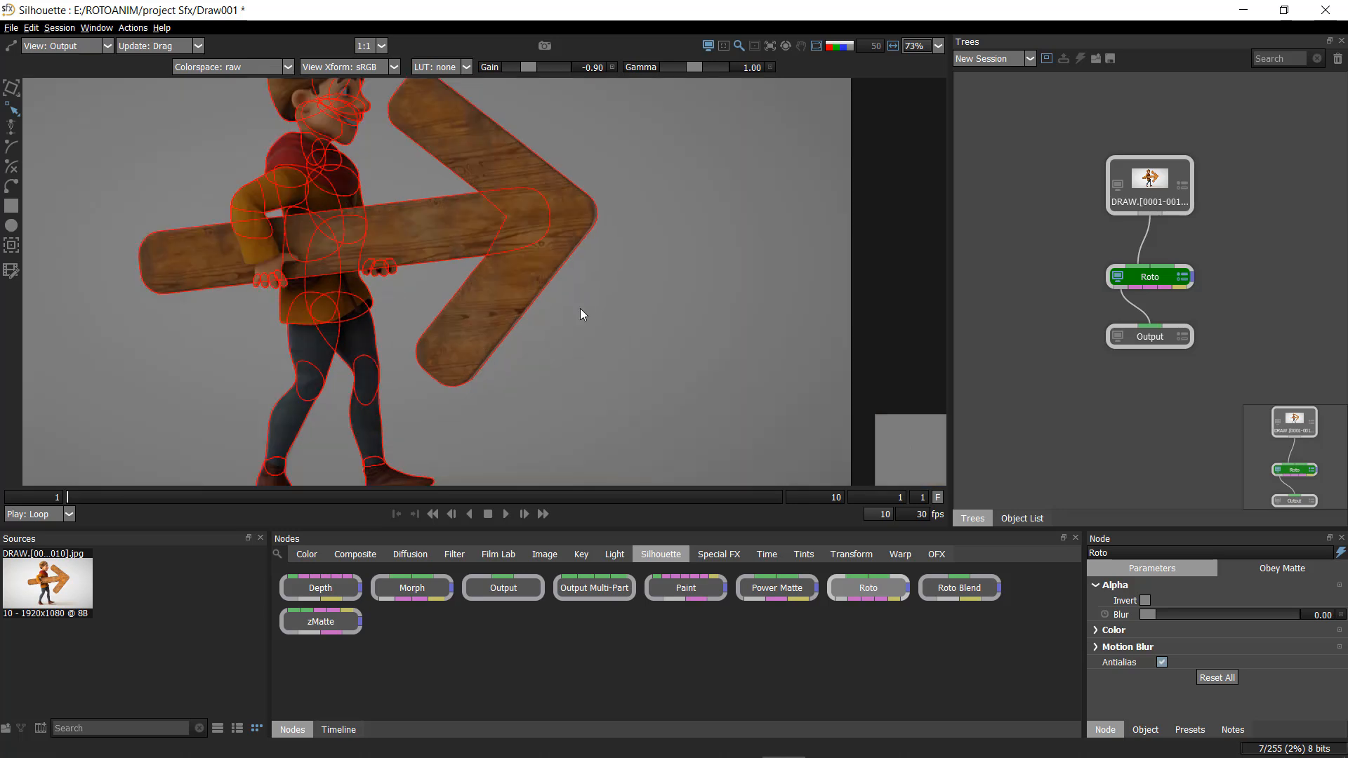
pyautogui.click(542, 280)
pyautogui.moveTo(541, 276); pyautogui.dragTo(562, 326)
pyautogui.click(701, 313)
# - Switch the viewer to Foreground and choose Drag as the update mode
pyautogui.click(77, 47)
pyautogui.click(103, 151)
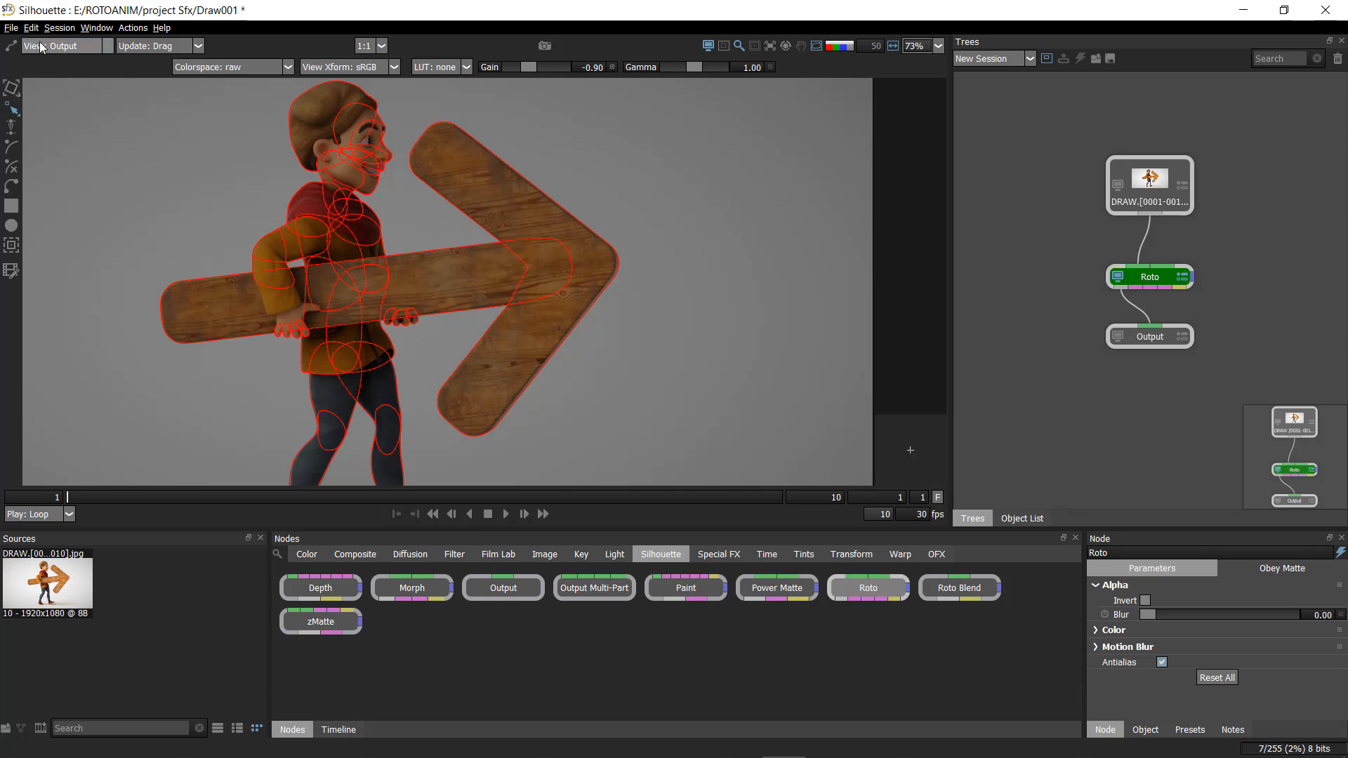
pyautogui.click(109, 46)
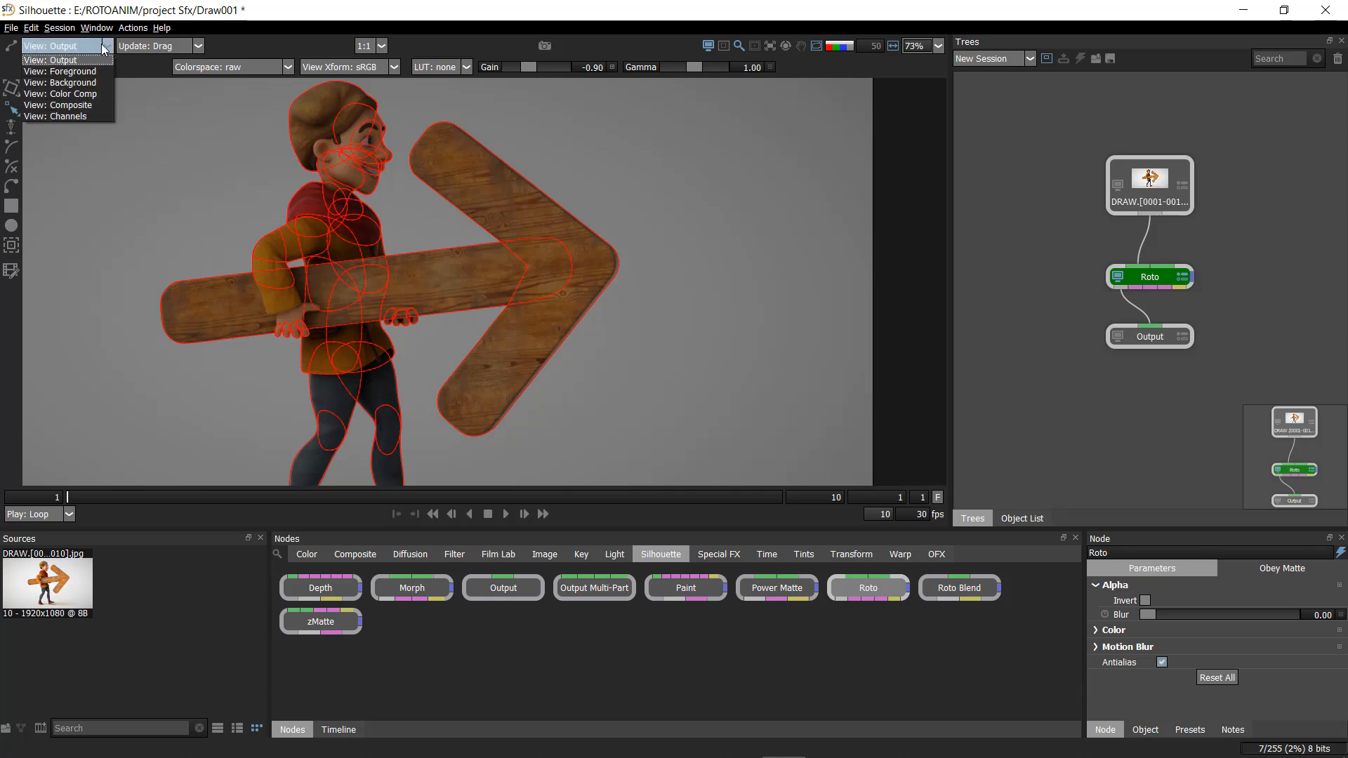
pyautogui.click(73, 72)
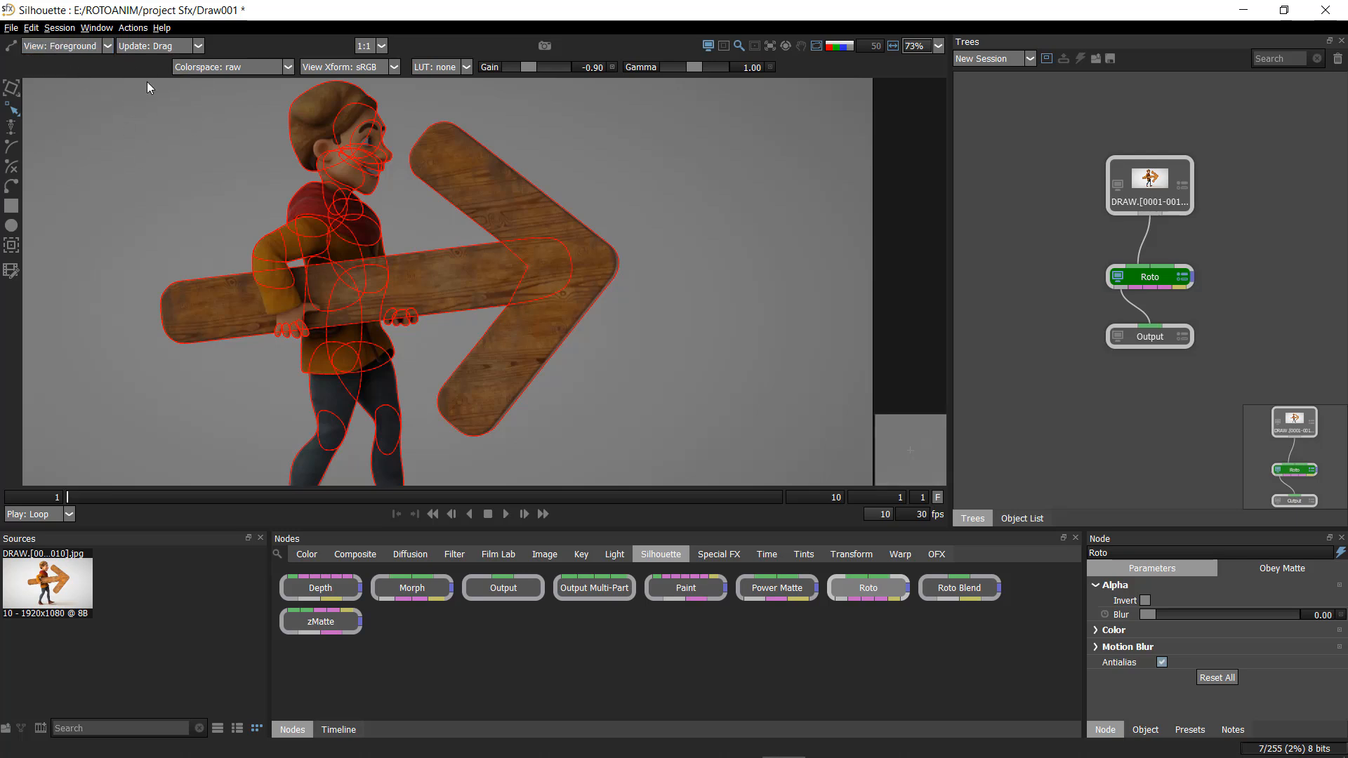
pyautogui.click(144, 47)
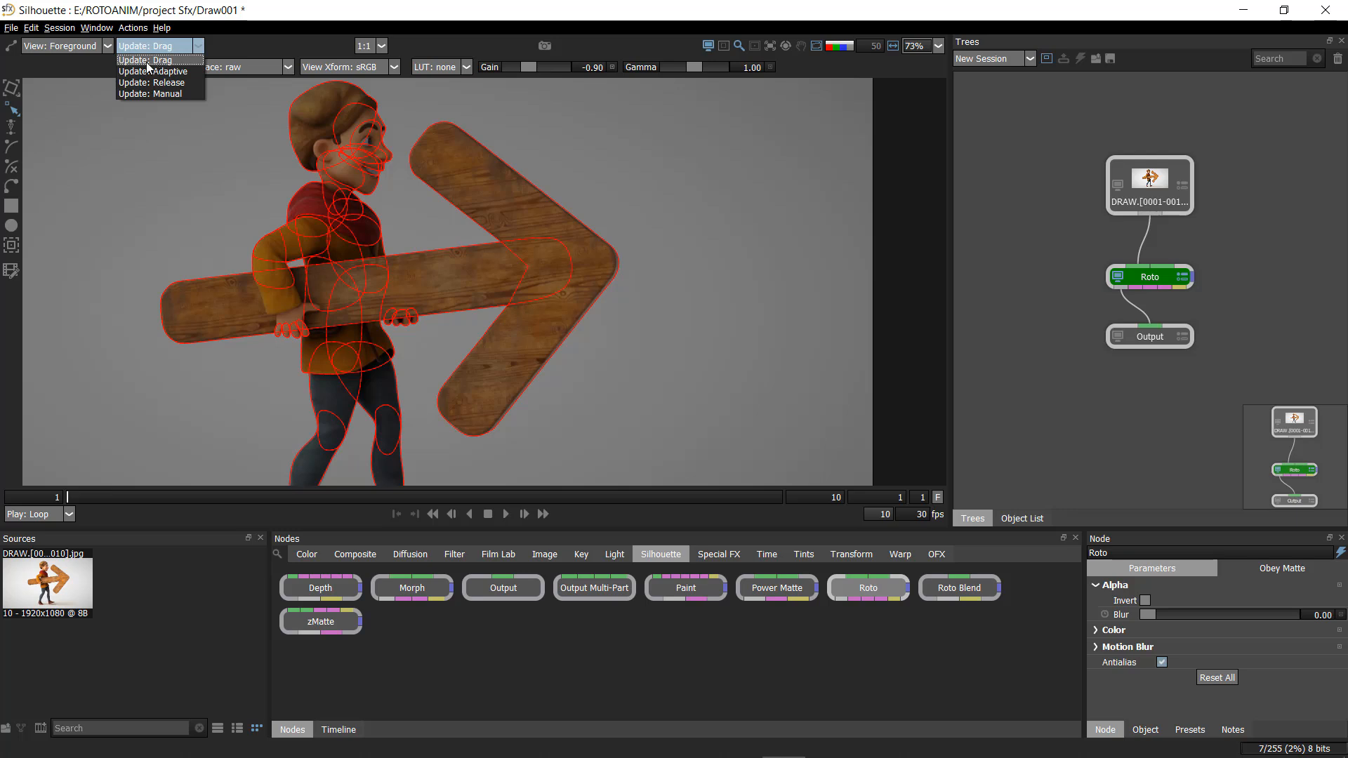
pyautogui.click(163, 61)
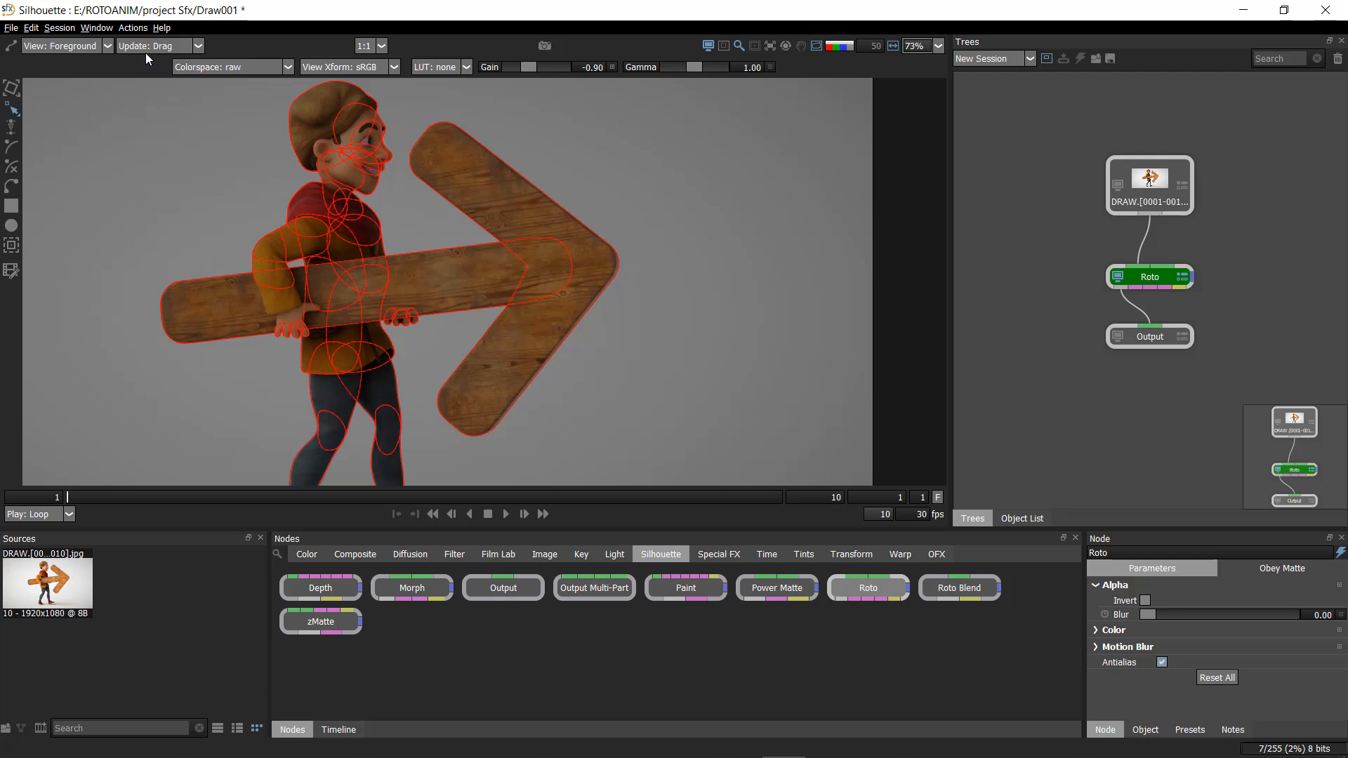
# - Return the viewer from Foreground to the Output view
pyautogui.click(97, 50)
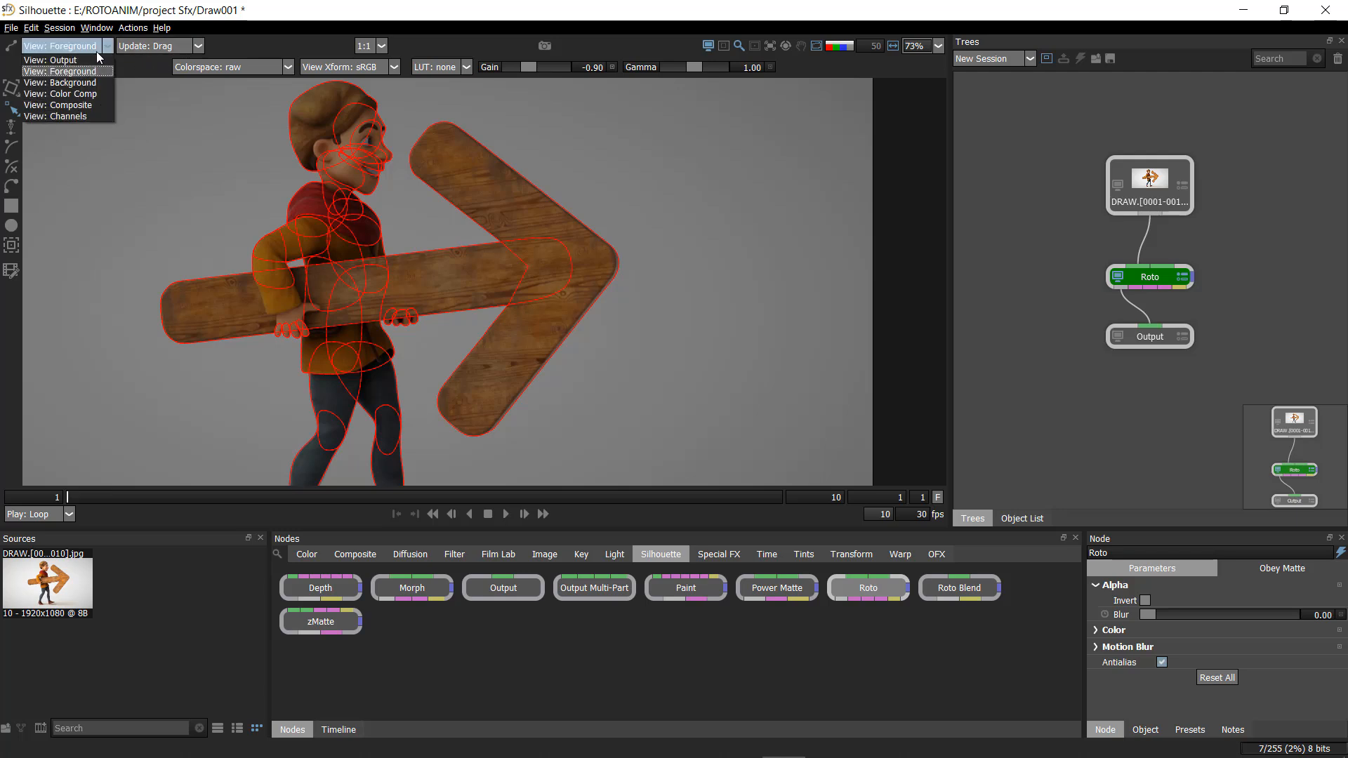
pyautogui.click(56, 71)
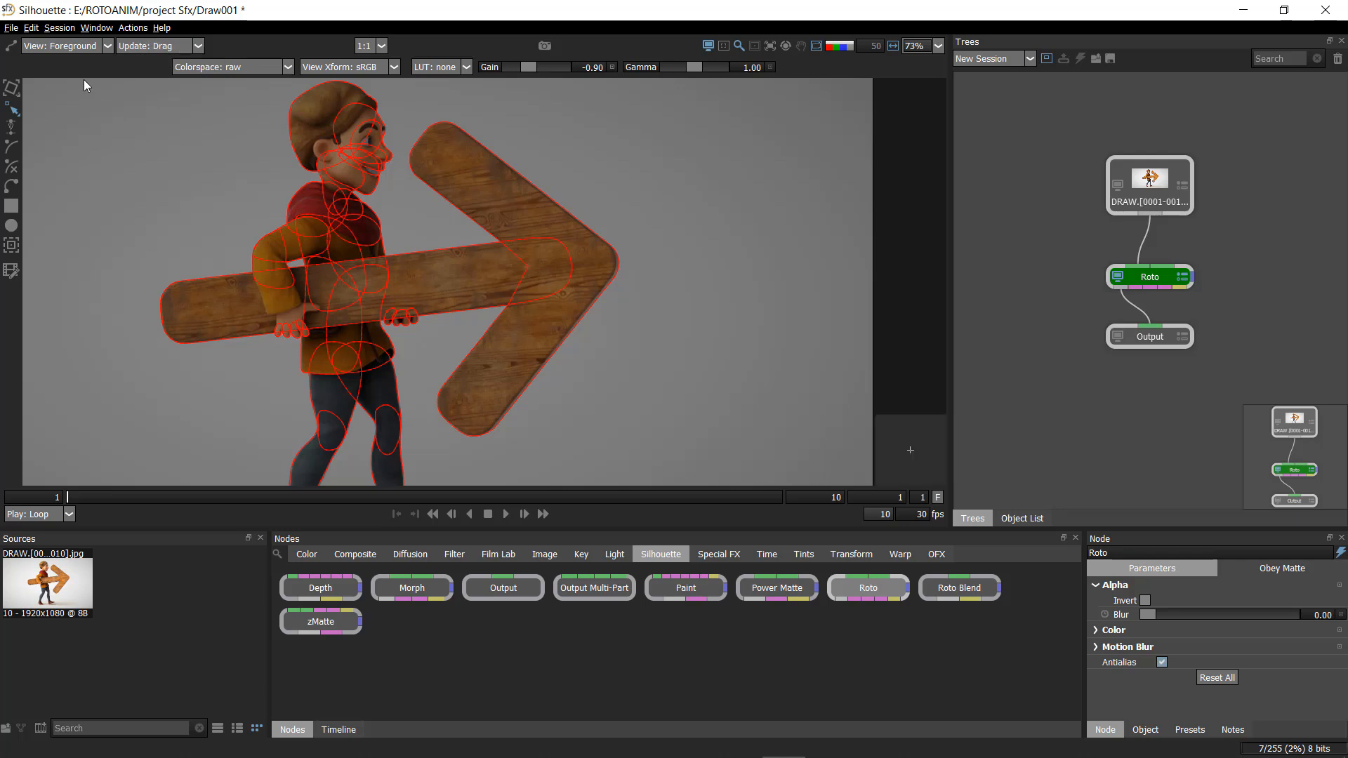
pyautogui.click(98, 47)
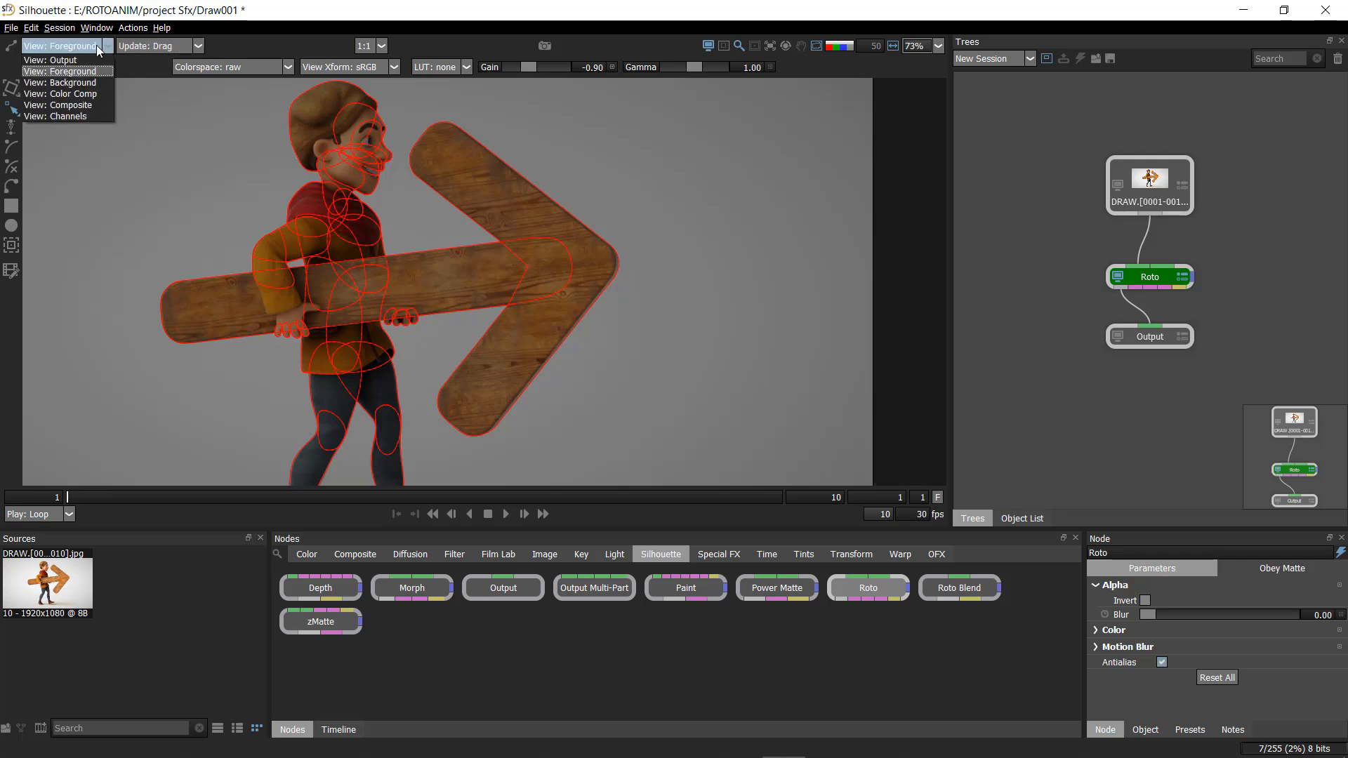
pyautogui.click(53, 60)
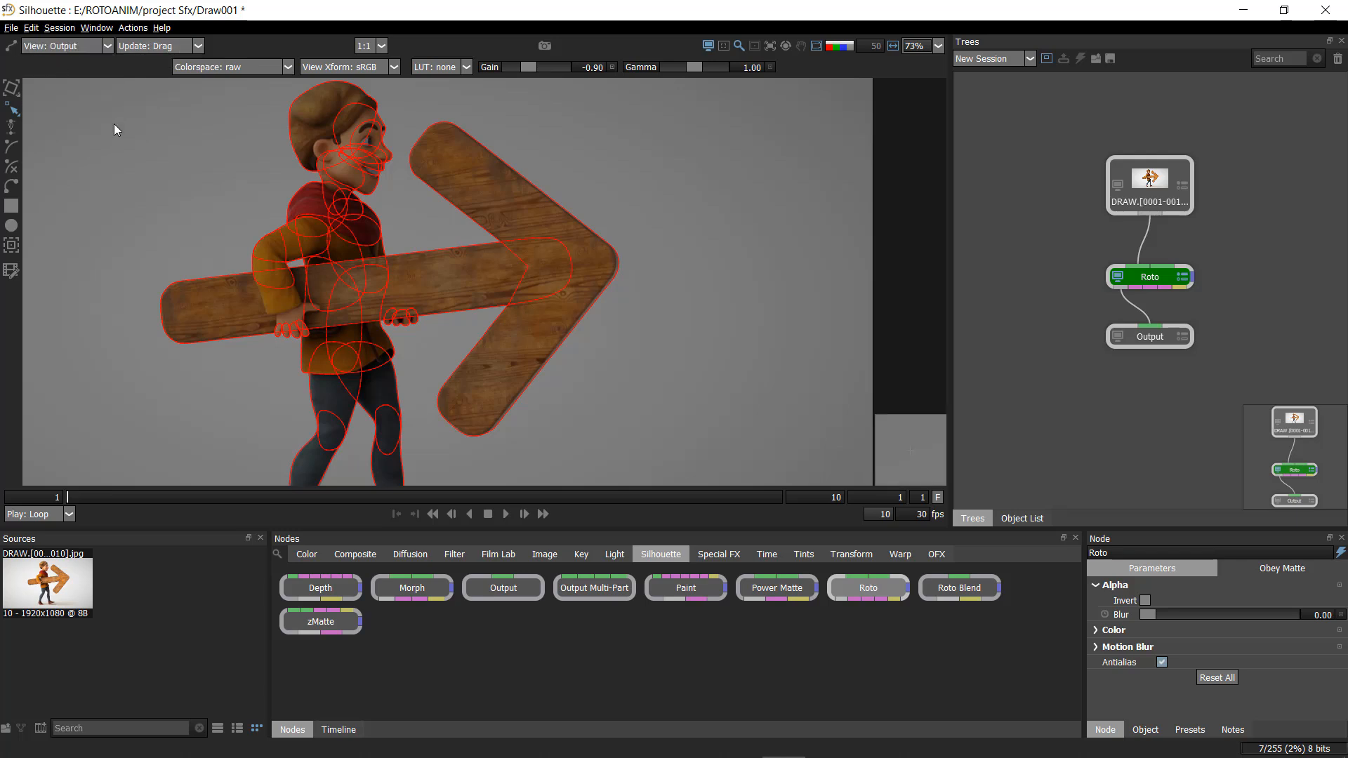
# - Show the Foreground view and step between frames 1 and 2 to compare the splines with the footage, ending on frame 1
pyautogui.press('2')
pyautogui.press('2')
pyautogui.scroll(-2, 238, 208)
pyautogui.press('Right')
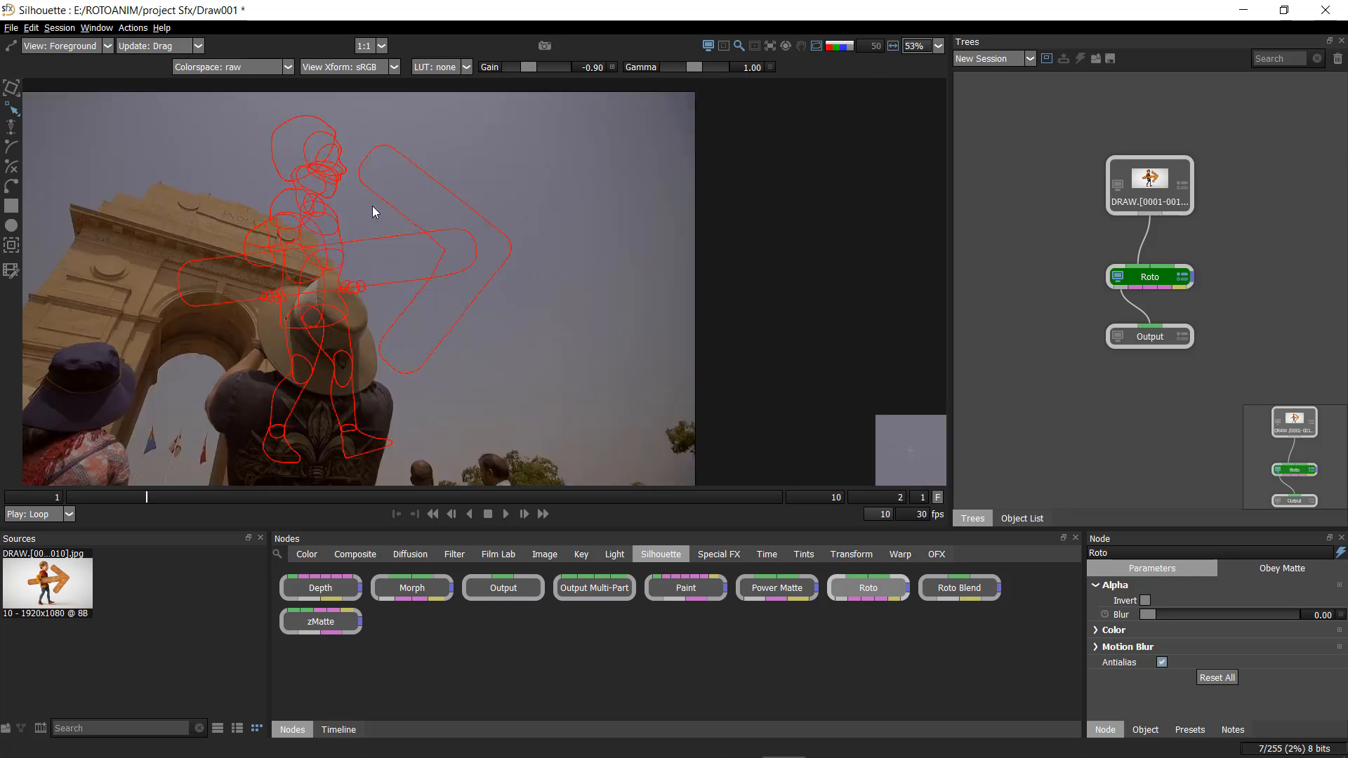
pyautogui.moveTo(425, 221); pyautogui.dragTo(523, 205)
pyautogui.scroll(-1, 523, 205)
pyautogui.press('Left')
pyautogui.press('Right')
pyautogui.press('Left')
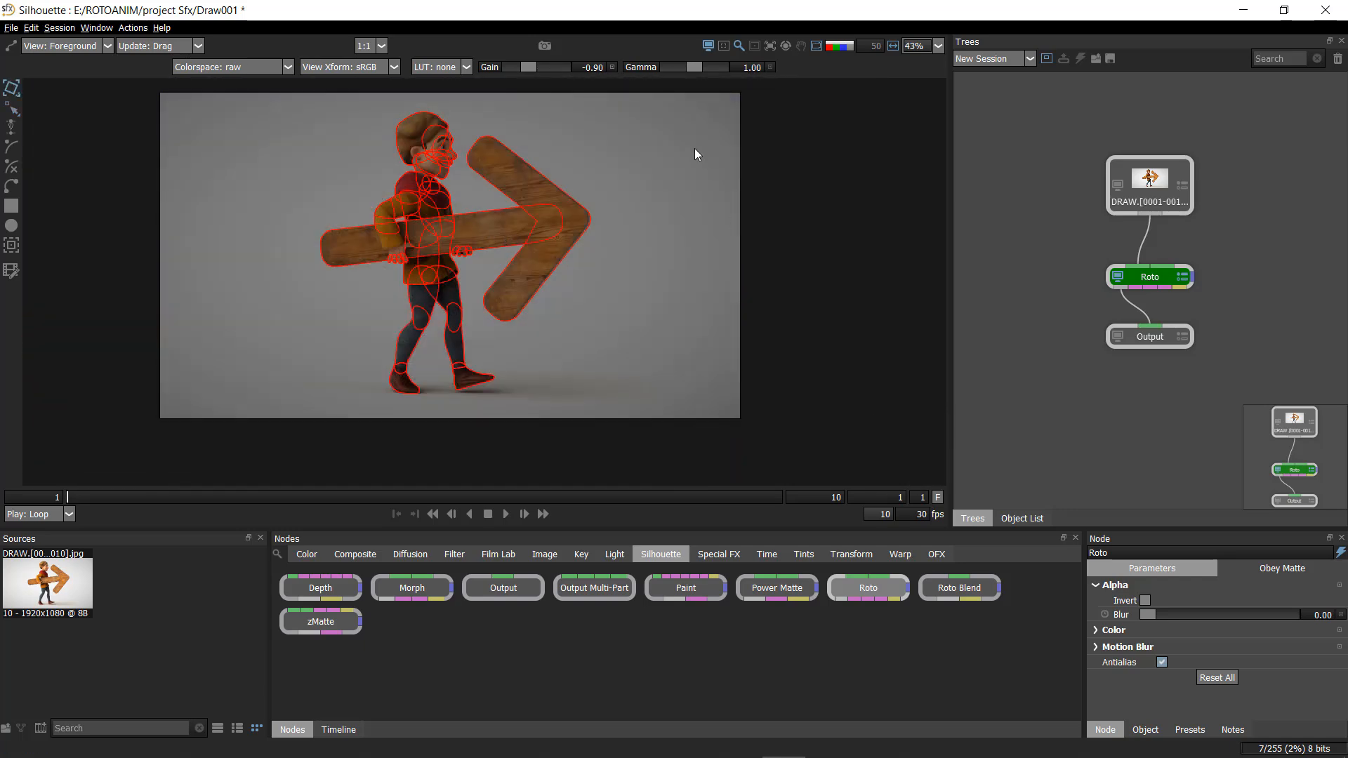
# - Select all the arrow and character splines on frame 1 with the Transform tool
pyautogui.moveTo(588, 193); pyautogui.dragTo(239, 436)
pyautogui.click(697, 218)
pyautogui.click(12, 97)
pyautogui.click(11, 97)
pyautogui.click(13, 87)
pyautogui.click(13, 94)
pyautogui.moveTo(292, 118); pyautogui.dragTo(659, 394)
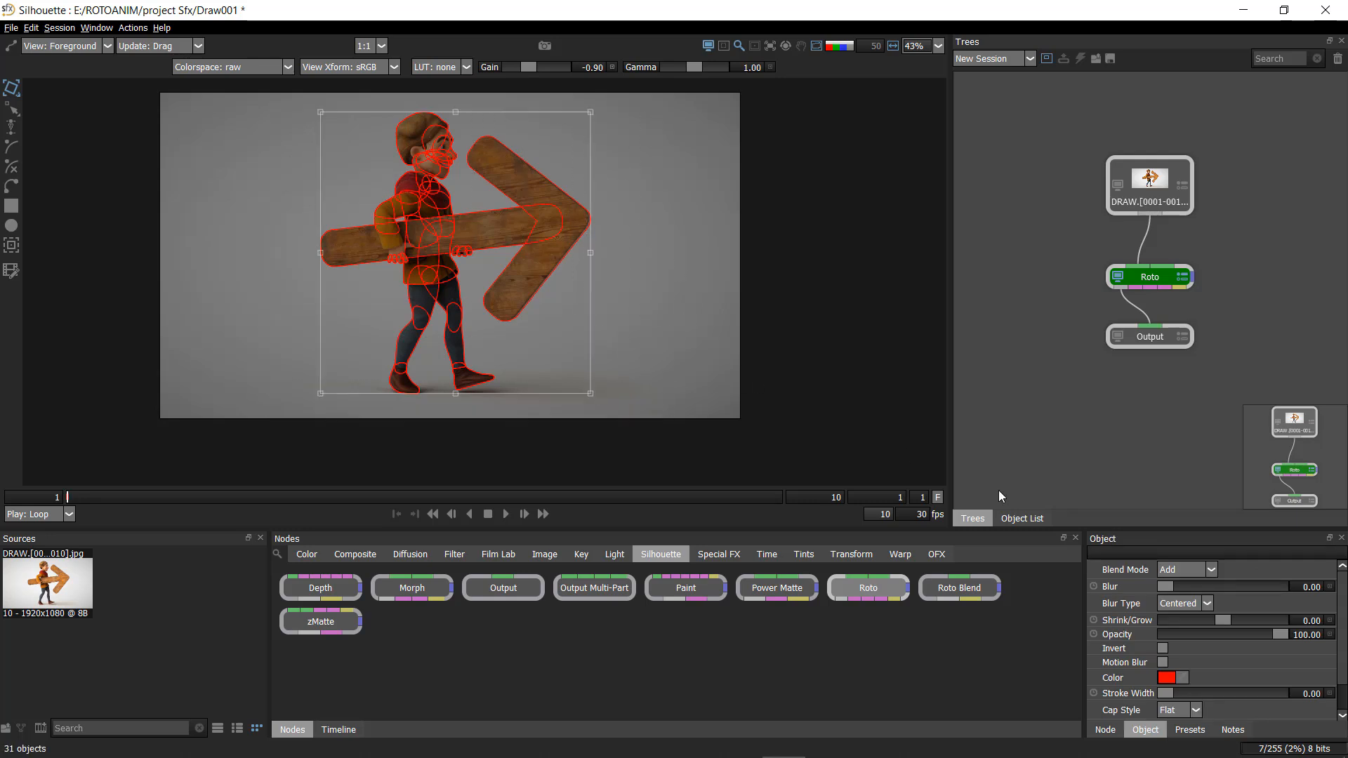
# - Show the object list and select the arrowhead spline and the front shoe spline individually to identify their entries
pyautogui.click(1046, 522)
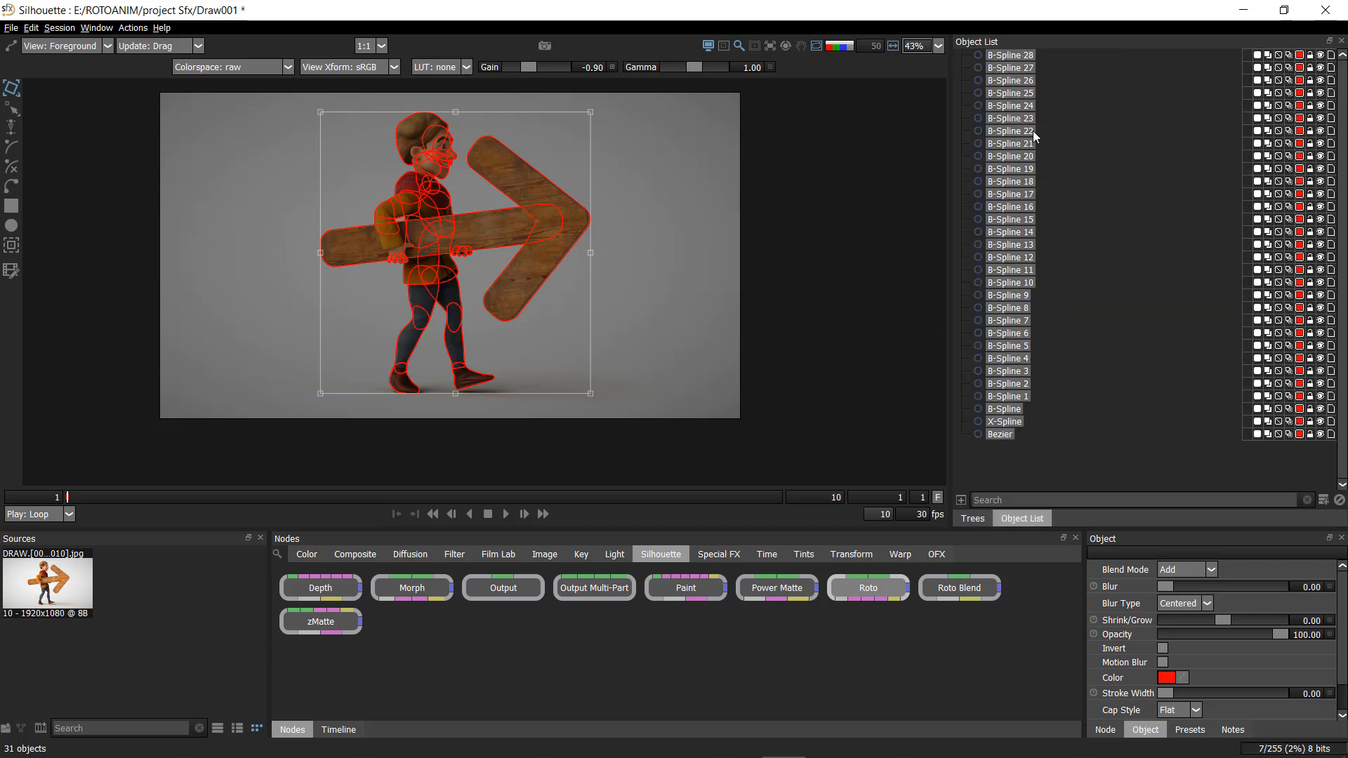
pyautogui.click(595, 184)
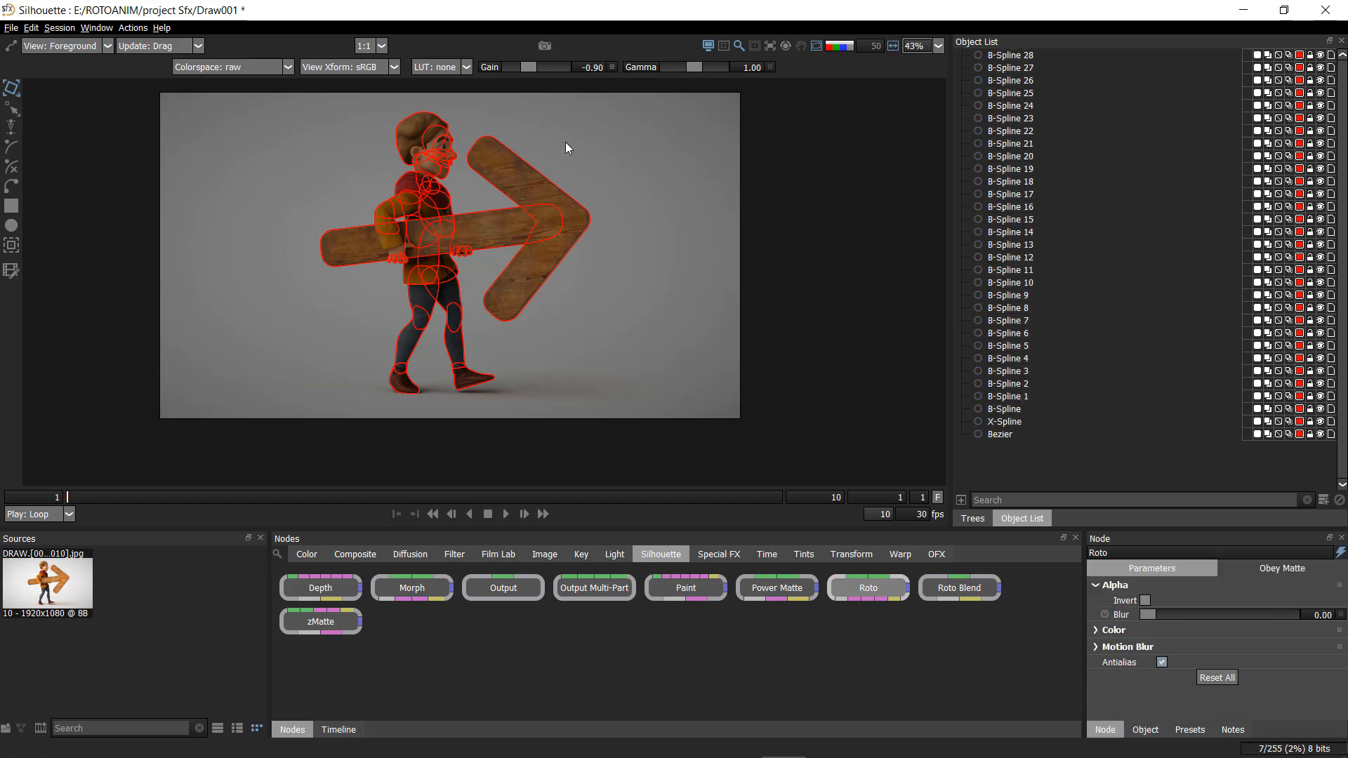
pyautogui.moveTo(538, 164); pyautogui.dragTo(520, 174)
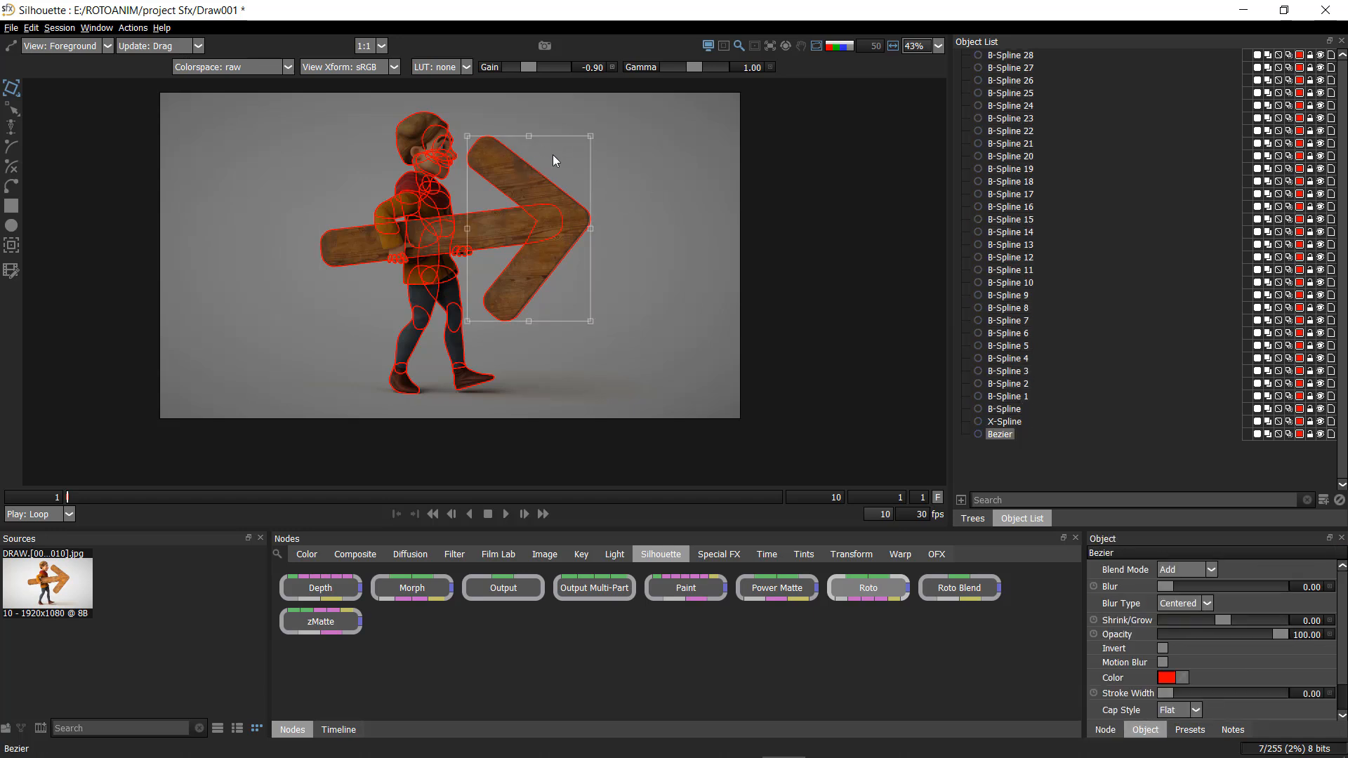
pyautogui.click(689, 372)
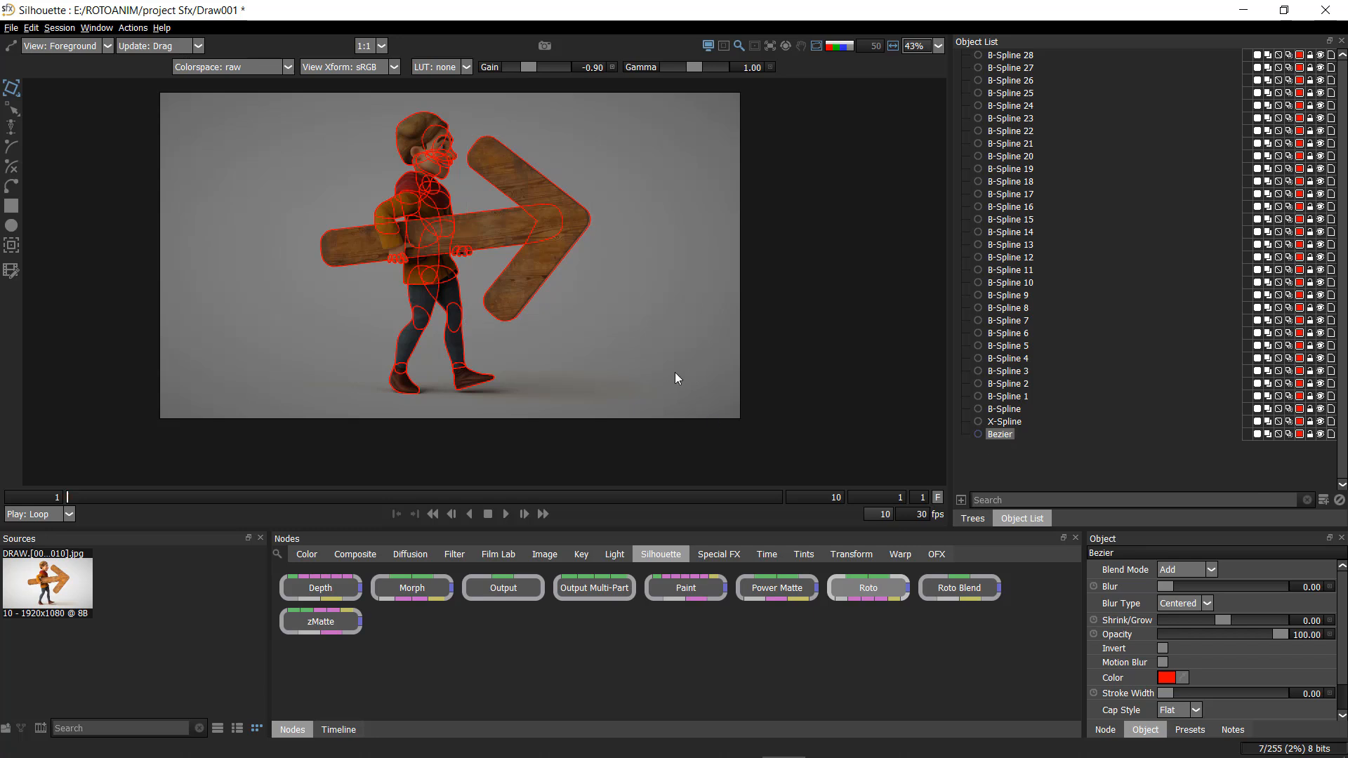
pyautogui.moveTo(510, 362); pyautogui.dragTo(486, 385)
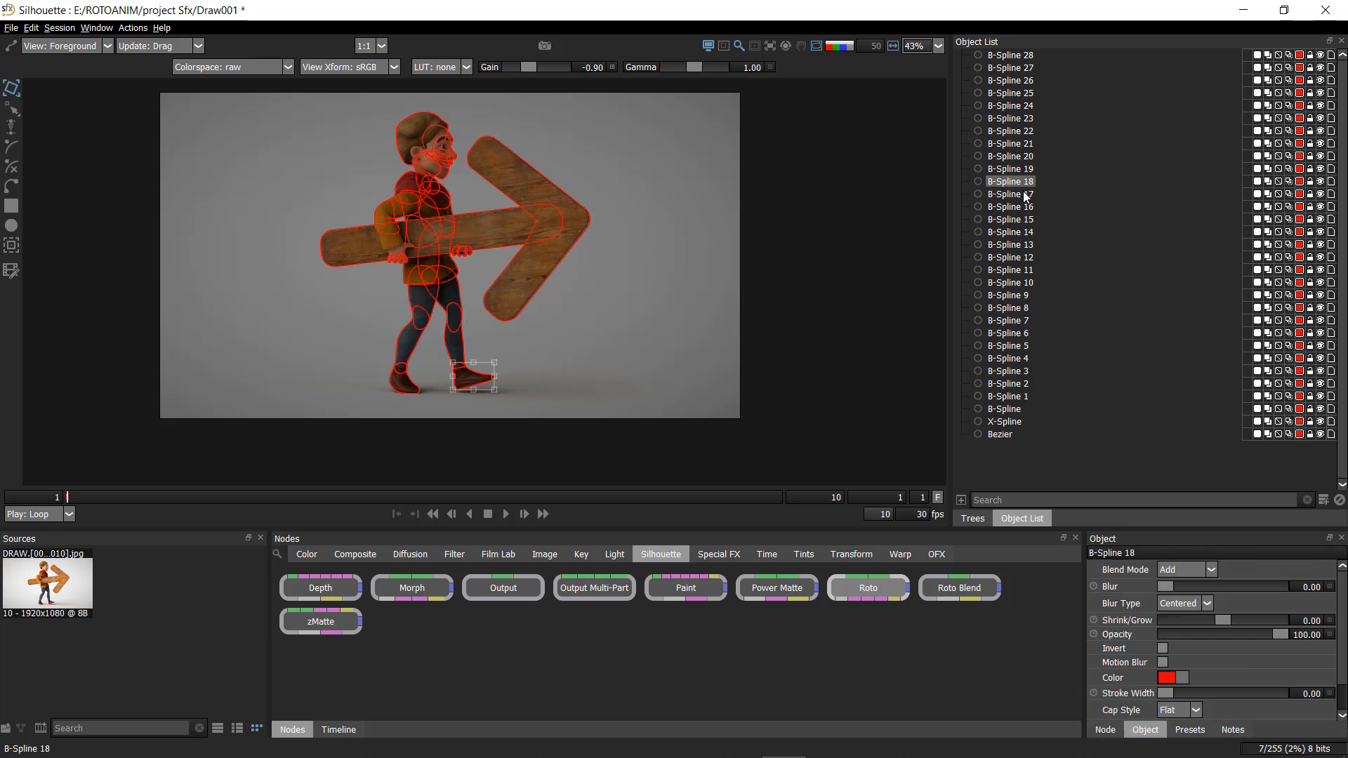
# - Select all the splines around the arrow and character and show their keyframes in the timeline
pyautogui.click(677, 259)
pyautogui.moveTo(693, 102); pyautogui.dragTo(201, 419)
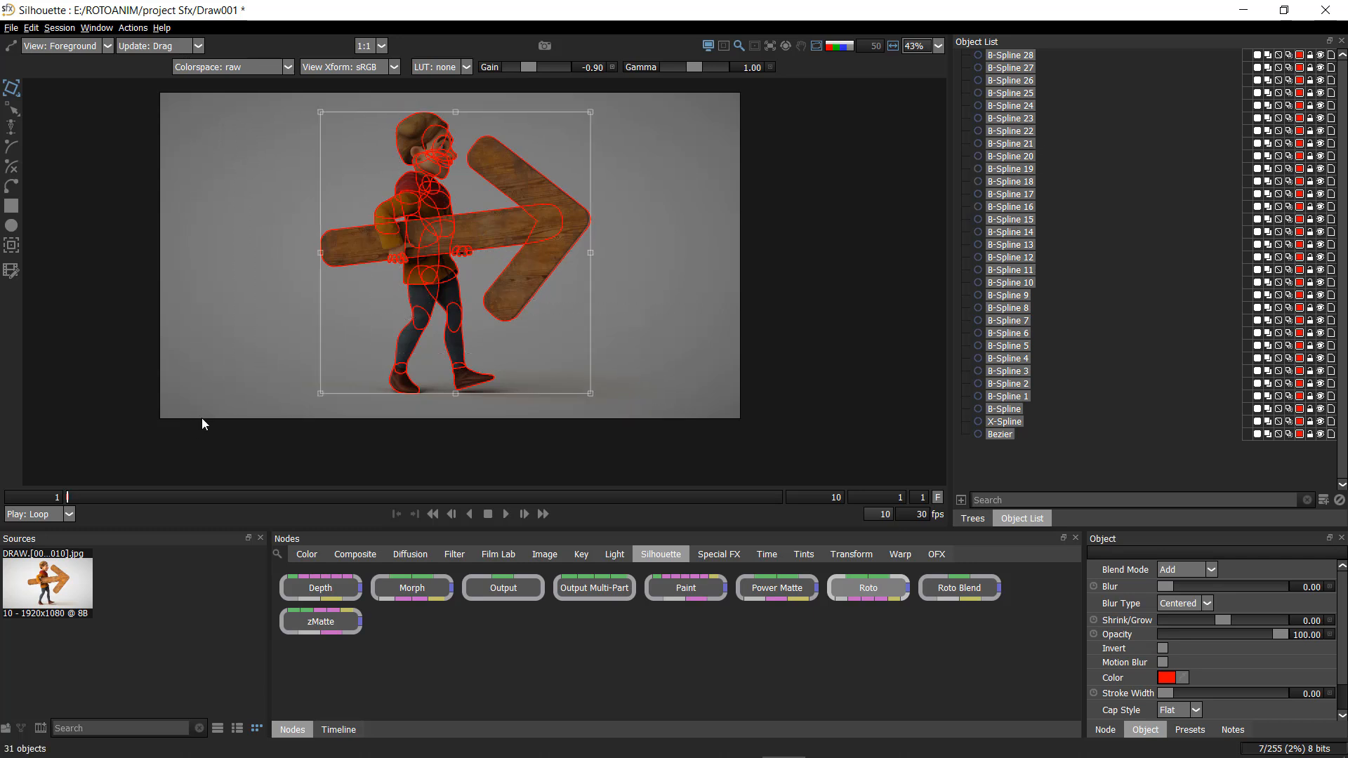
pyautogui.click(338, 730)
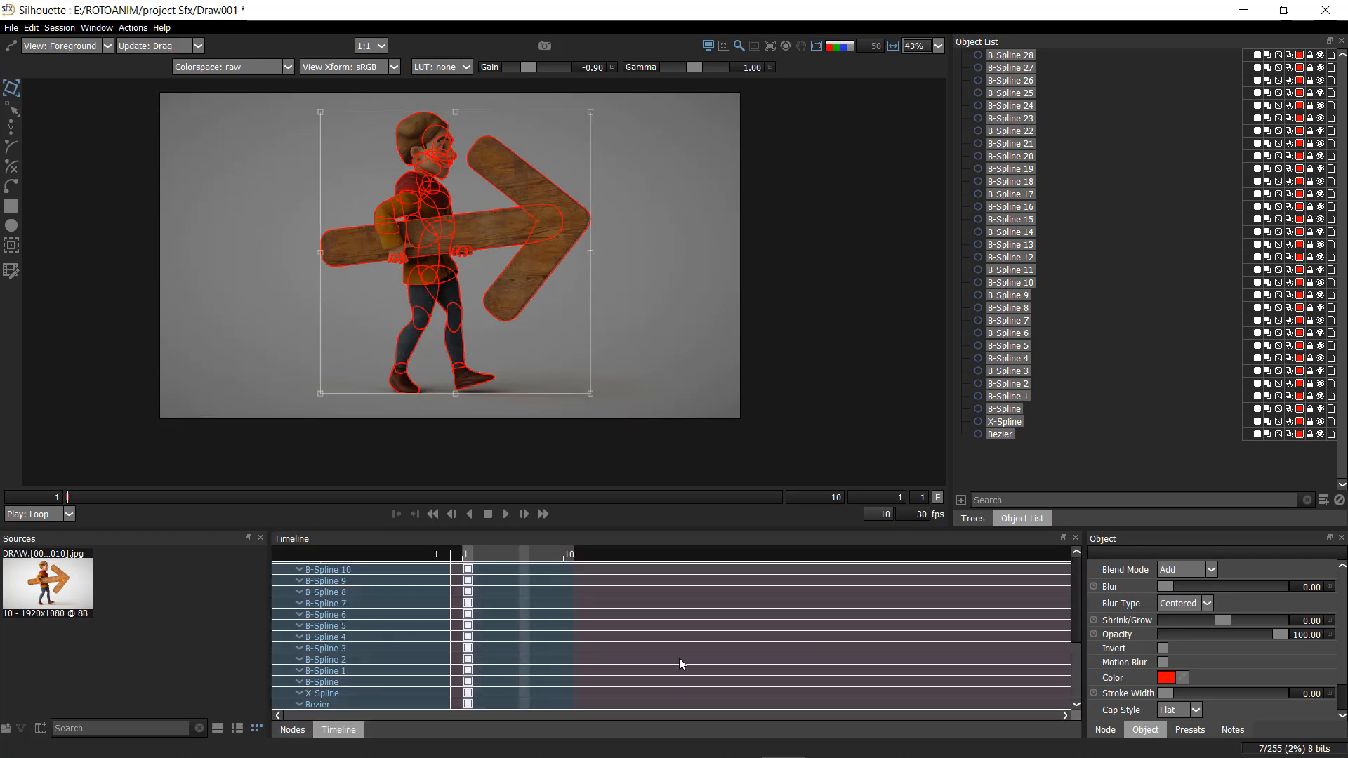
pyautogui.moveTo(1088, 656); pyautogui.dragTo(1081, 565)
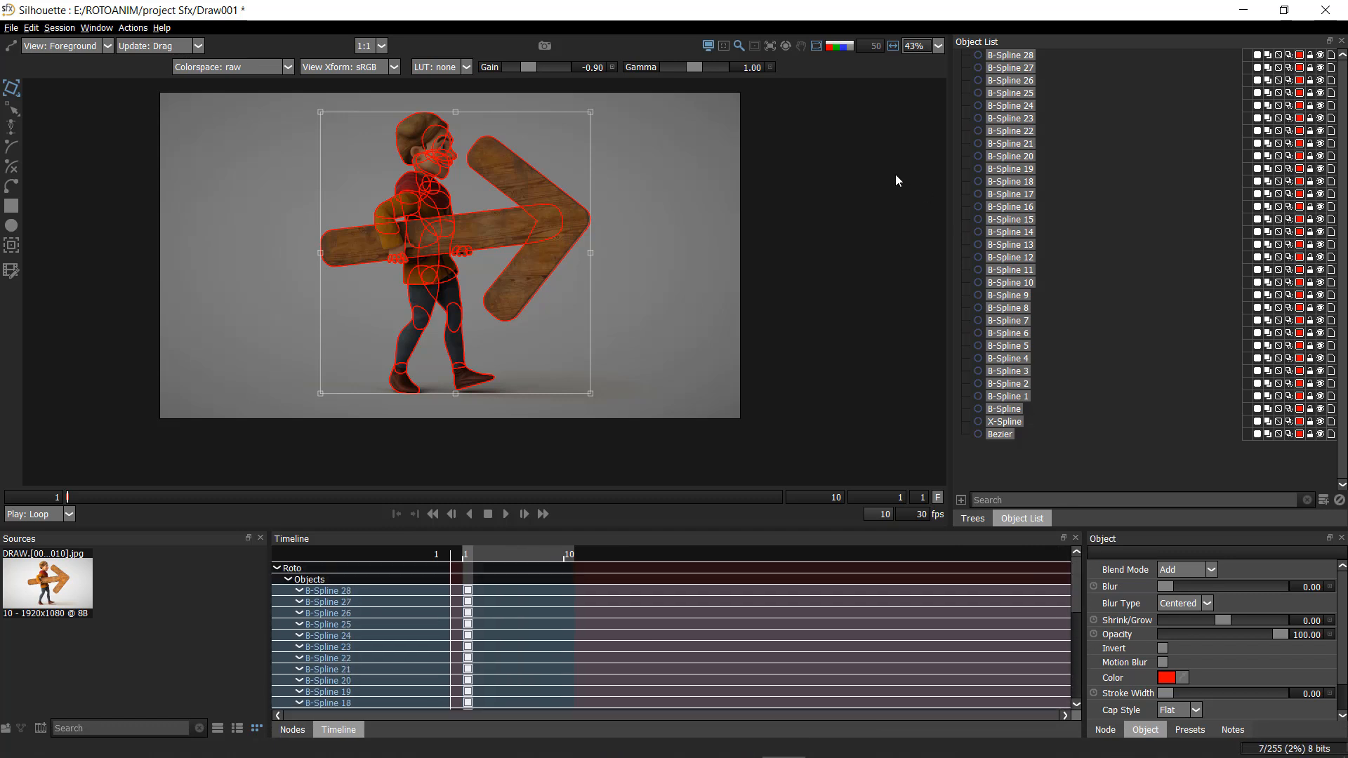
# - Key the opacity of all selected splines at 100 on frame 1 and at 0 on frame 2, and deselect them
pyautogui.click(1260, 54)
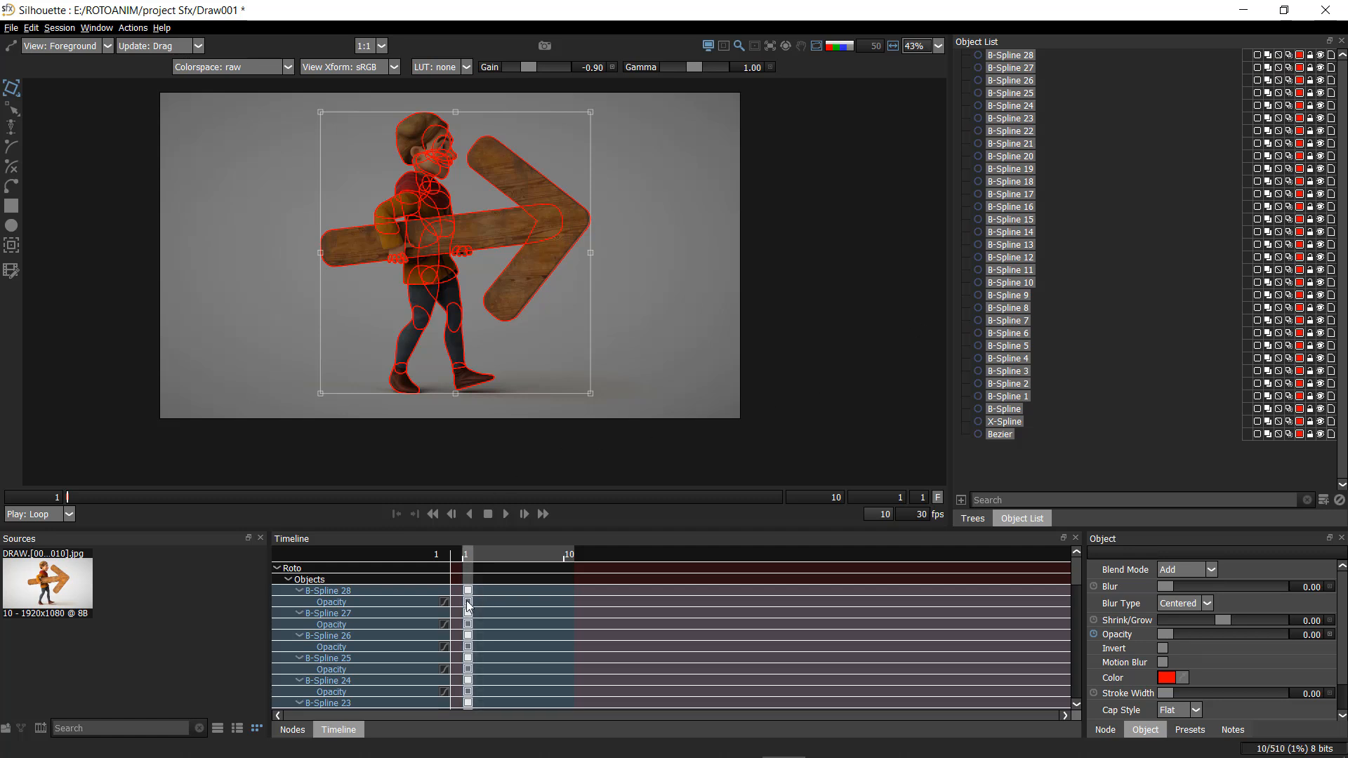
pyautogui.click(1259, 56)
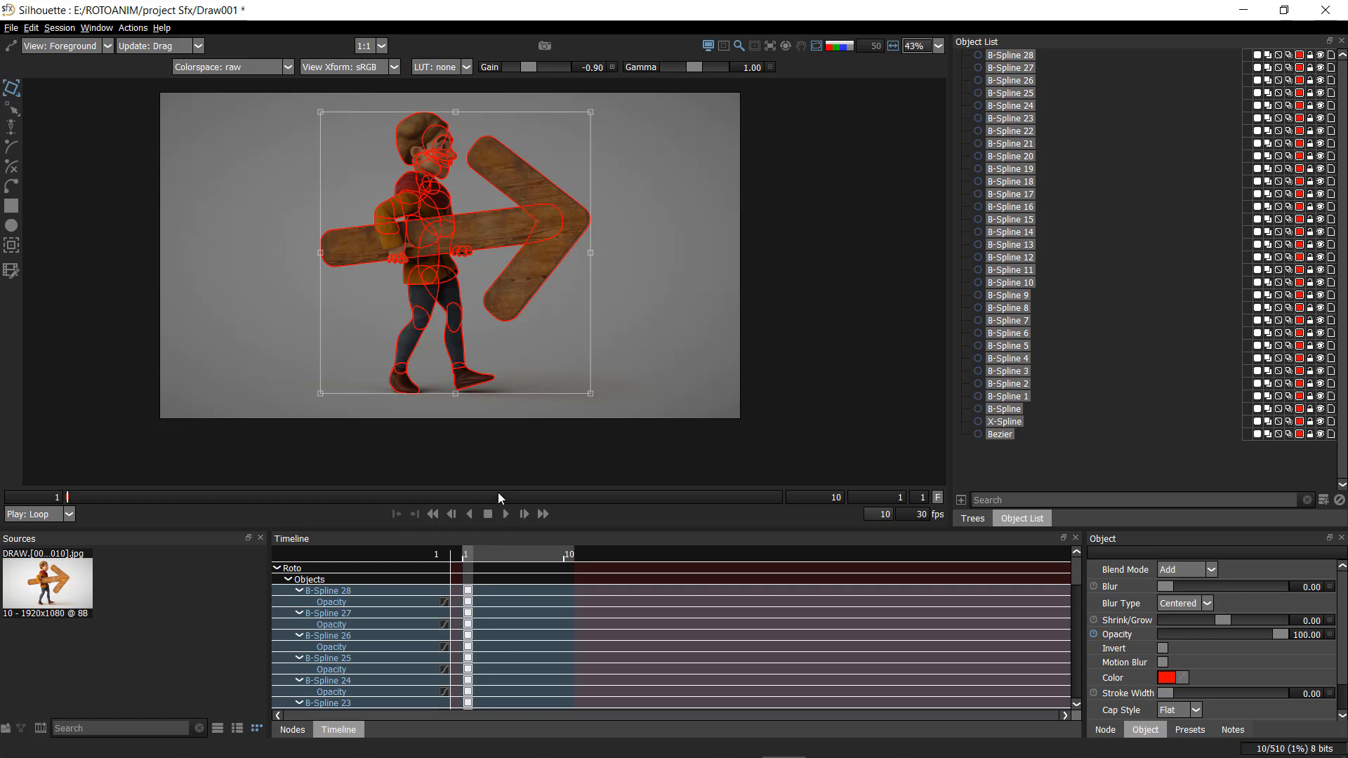
pyautogui.press('x')
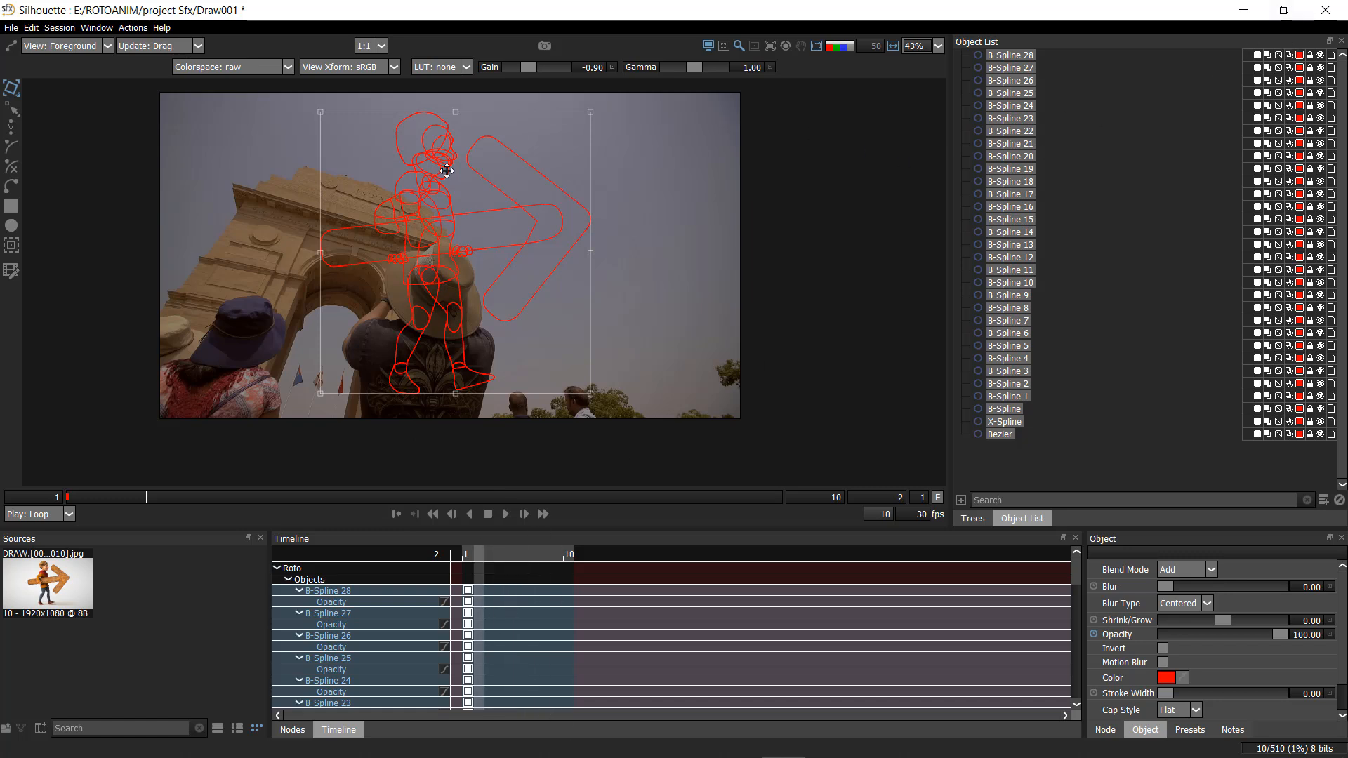
pyautogui.click(1258, 54)
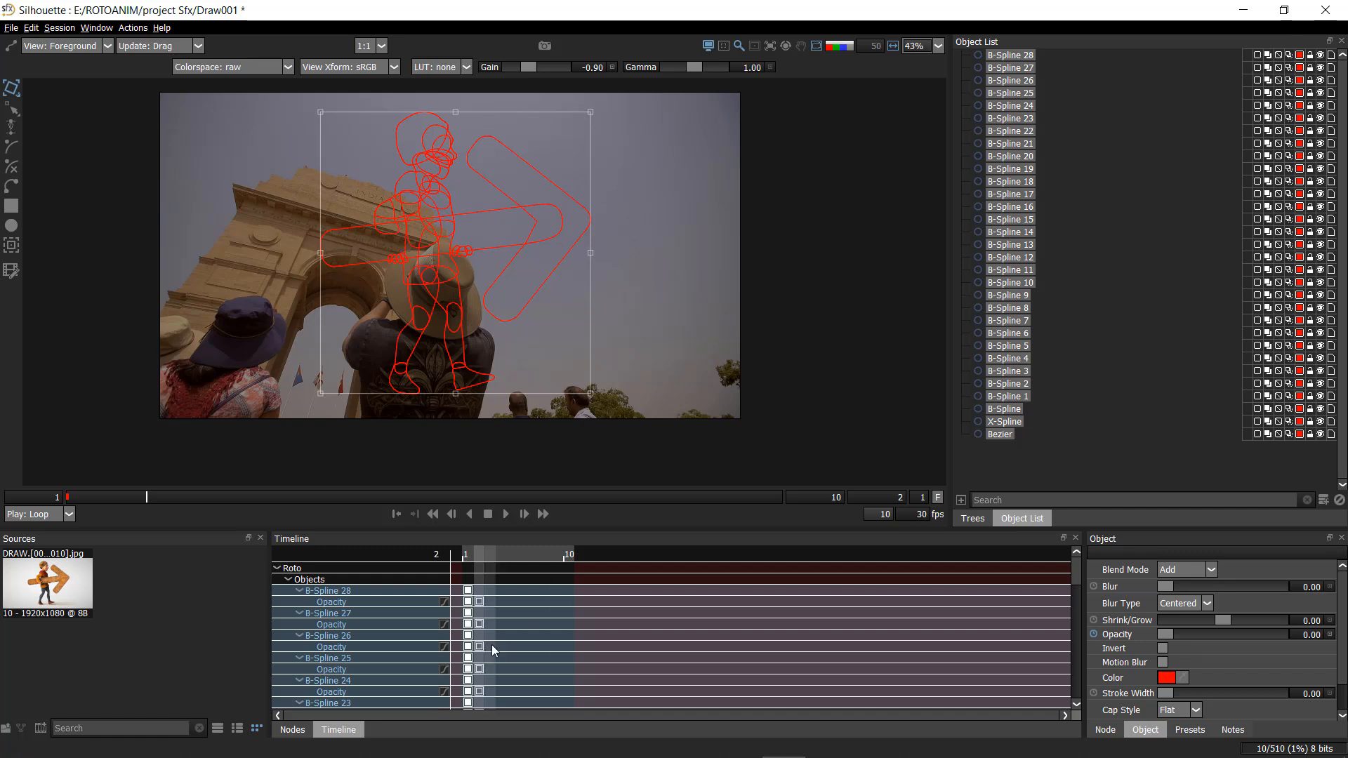
pyautogui.click(767, 295)
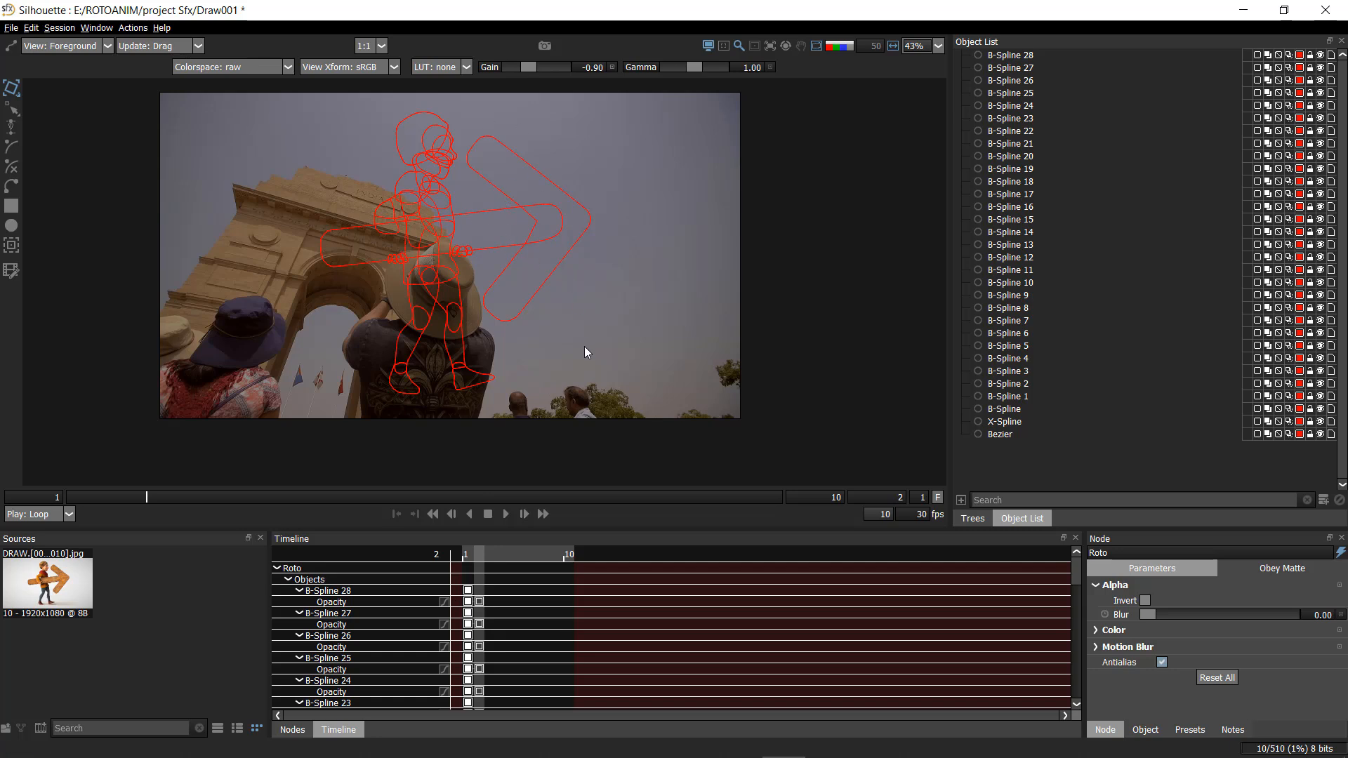
# - Step between frames 1 and 2 and try to select the splines on frame 2, ending on frame 1
pyautogui.press('Left')
pyautogui.press('Right')
pyautogui.moveTo(618, 113); pyautogui.dragTo(271, 412)
pyautogui.press('Left')
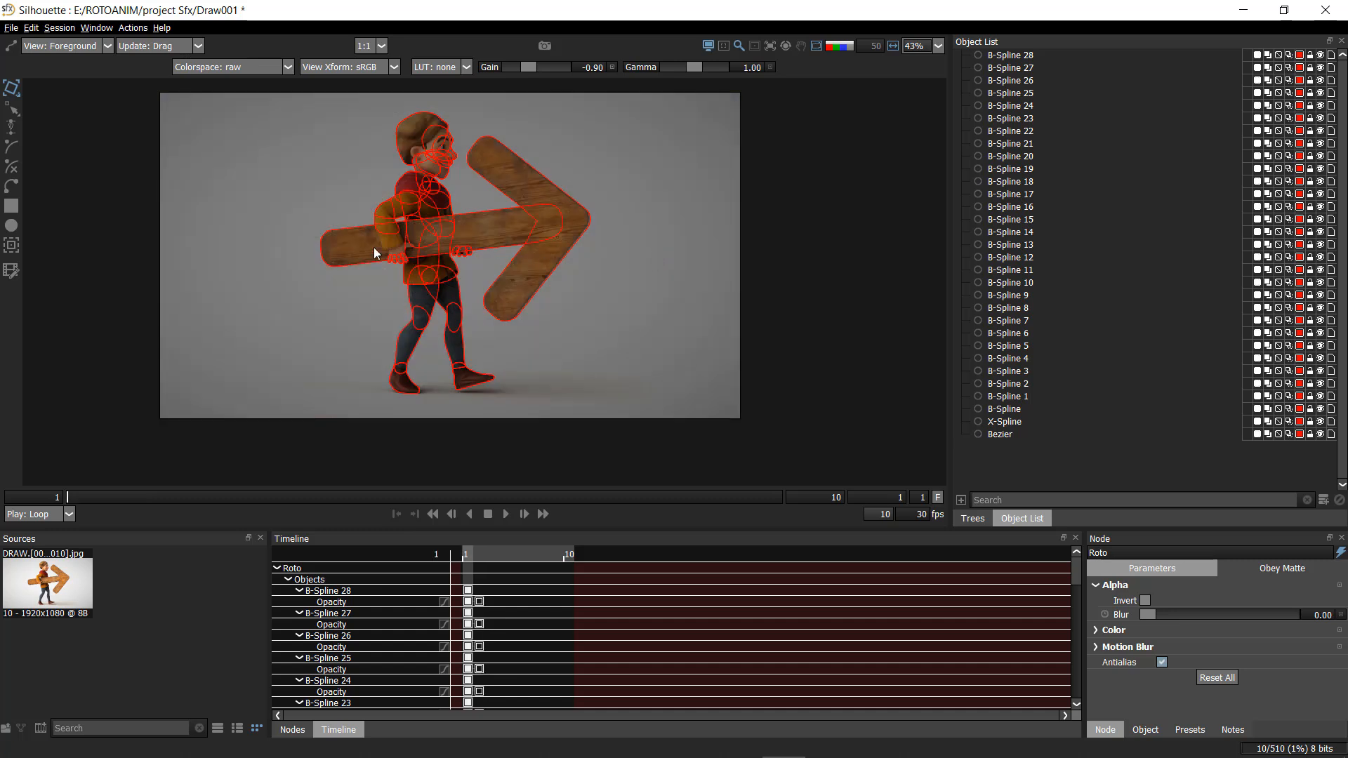
# - Compare the Output and Foreground views on frames 1 and 2 to check where the splines are active
pyautogui.press('3')
pyautogui.press('Right')
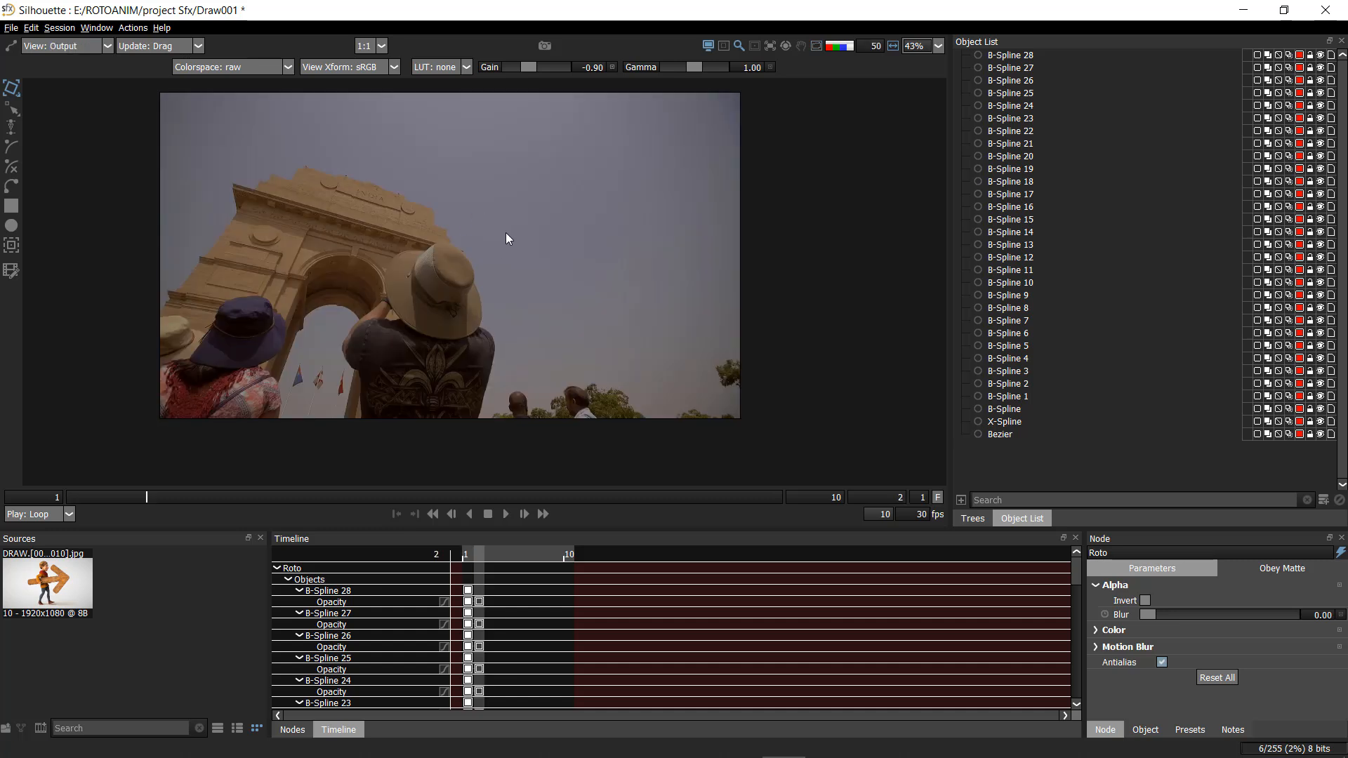
pyautogui.press('Left')
pyautogui.press('1')
pyautogui.press('Right')
pyautogui.press('3')
pyautogui.press('1')
pyautogui.press('3')
pyautogui.press('1')
pyautogui.press('Left')
pyautogui.press('Right')
# - Hide the outlines of zero-opacity splines and step between frames 1 and 2 to check the display
pyautogui.press('v')
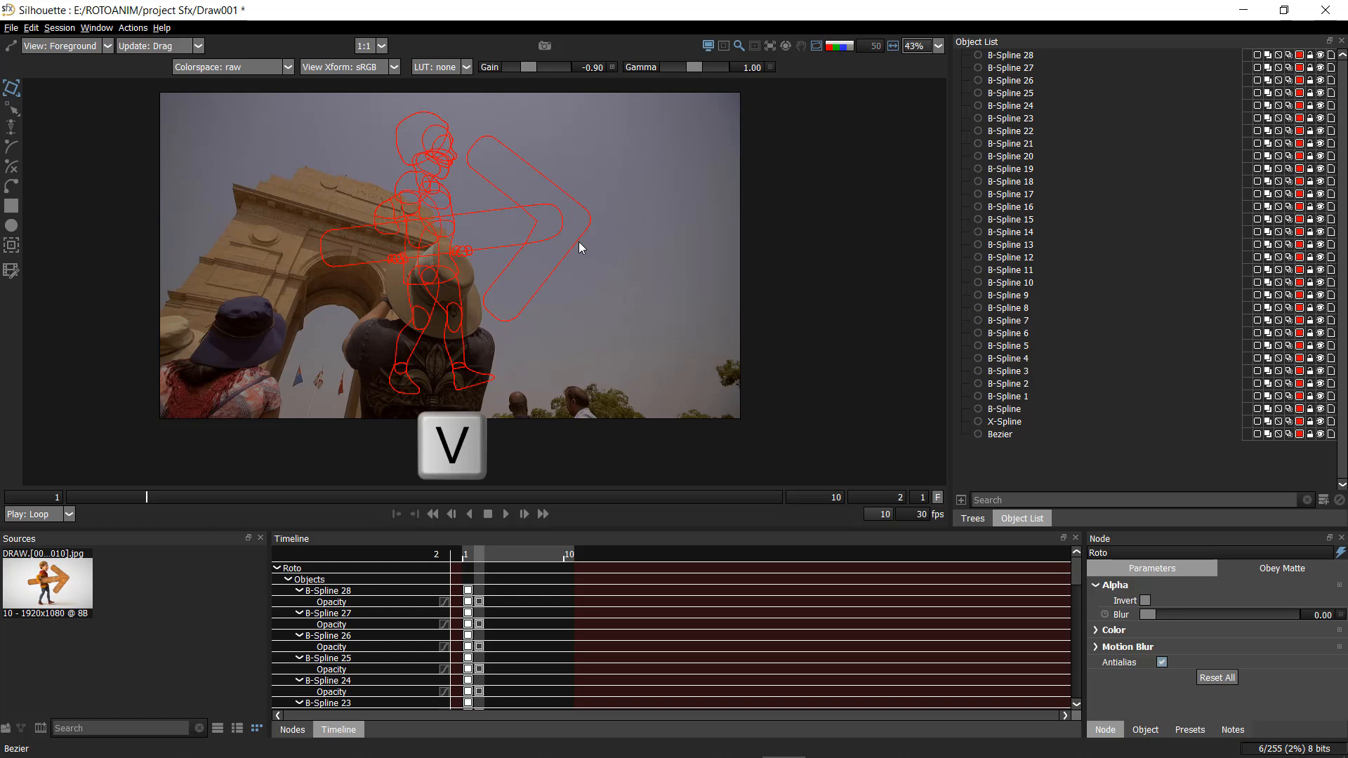
pyautogui.press('Left')
pyautogui.press('Right')
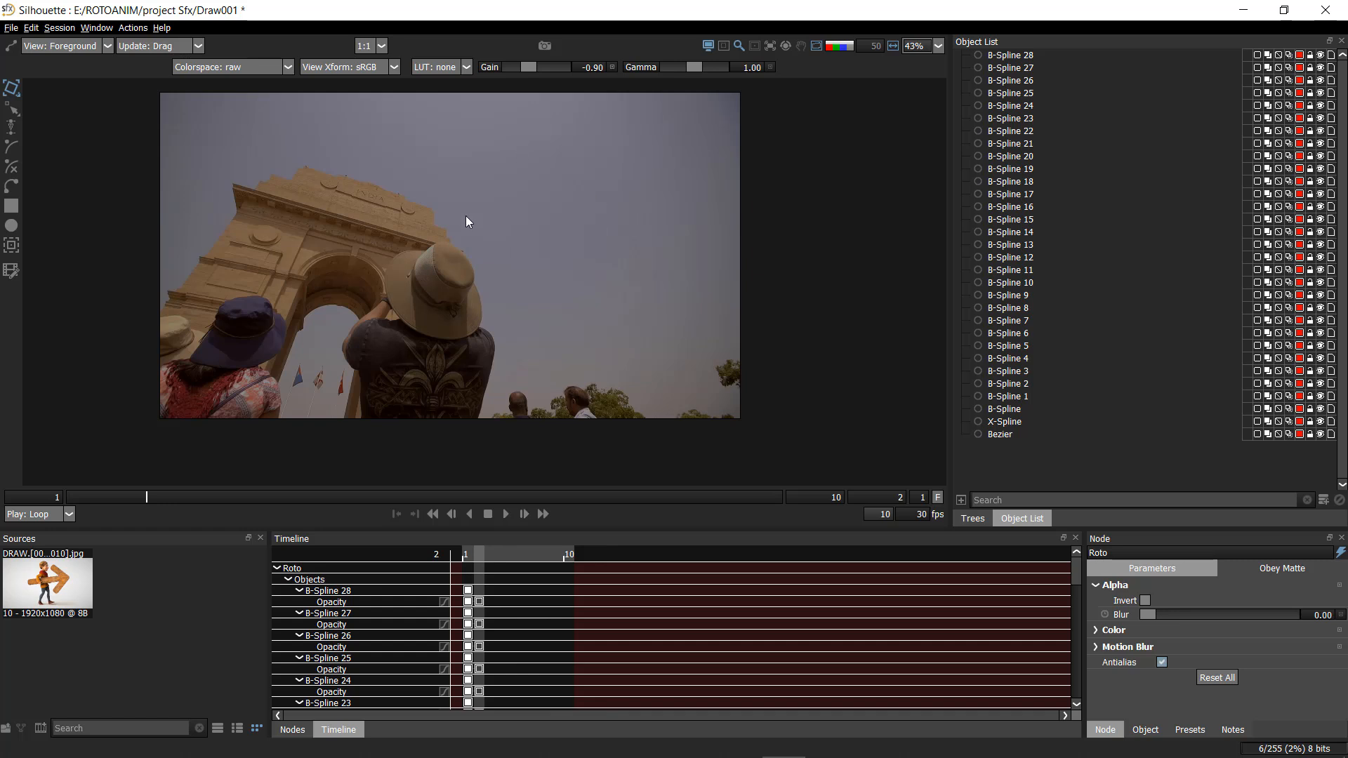
pyautogui.press('z')
pyautogui.press('x')
# - Inspect frame 2 in the Output and Foreground views and return to frame 1 with the whole character in view
pyautogui.press('3')
pyautogui.press('1')
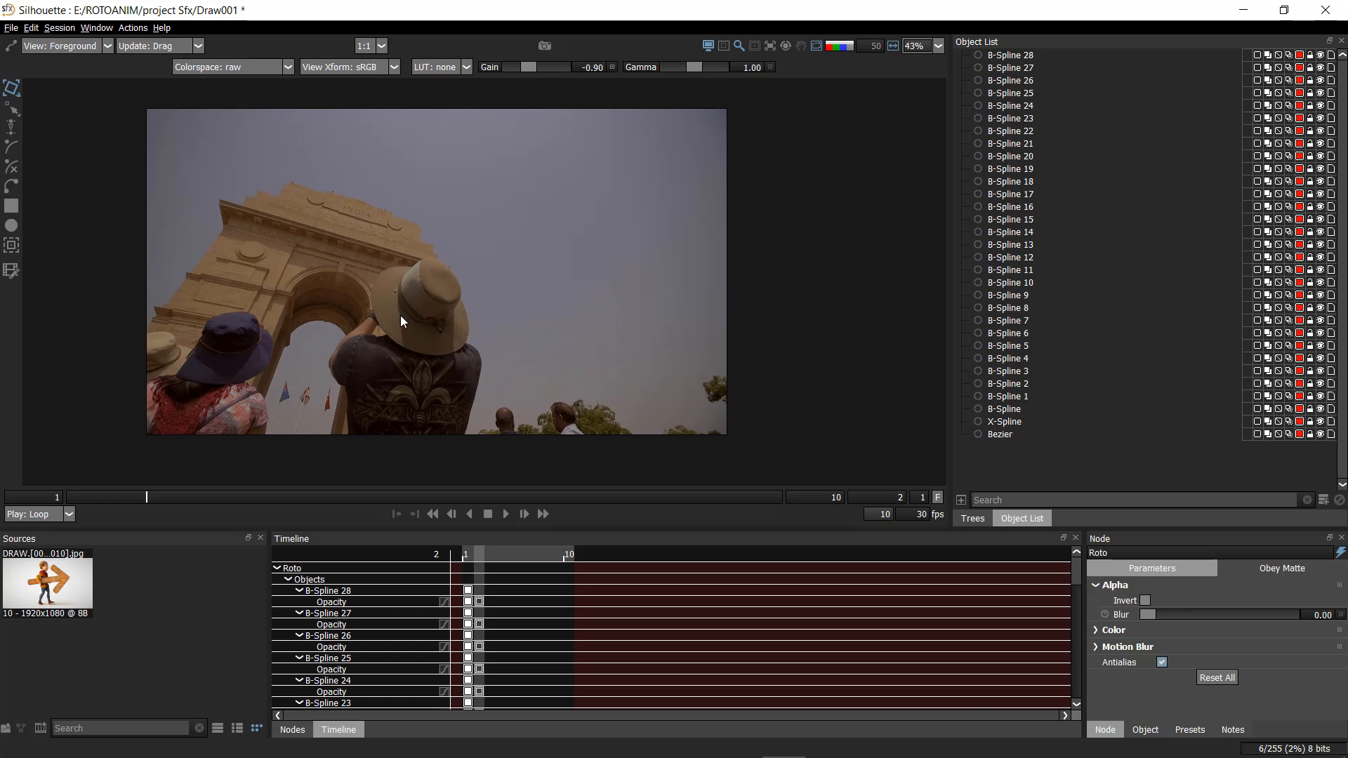
pyautogui.scroll(2, 401, 300)
pyautogui.moveTo(401, 300); pyautogui.dragTo(387, 257)
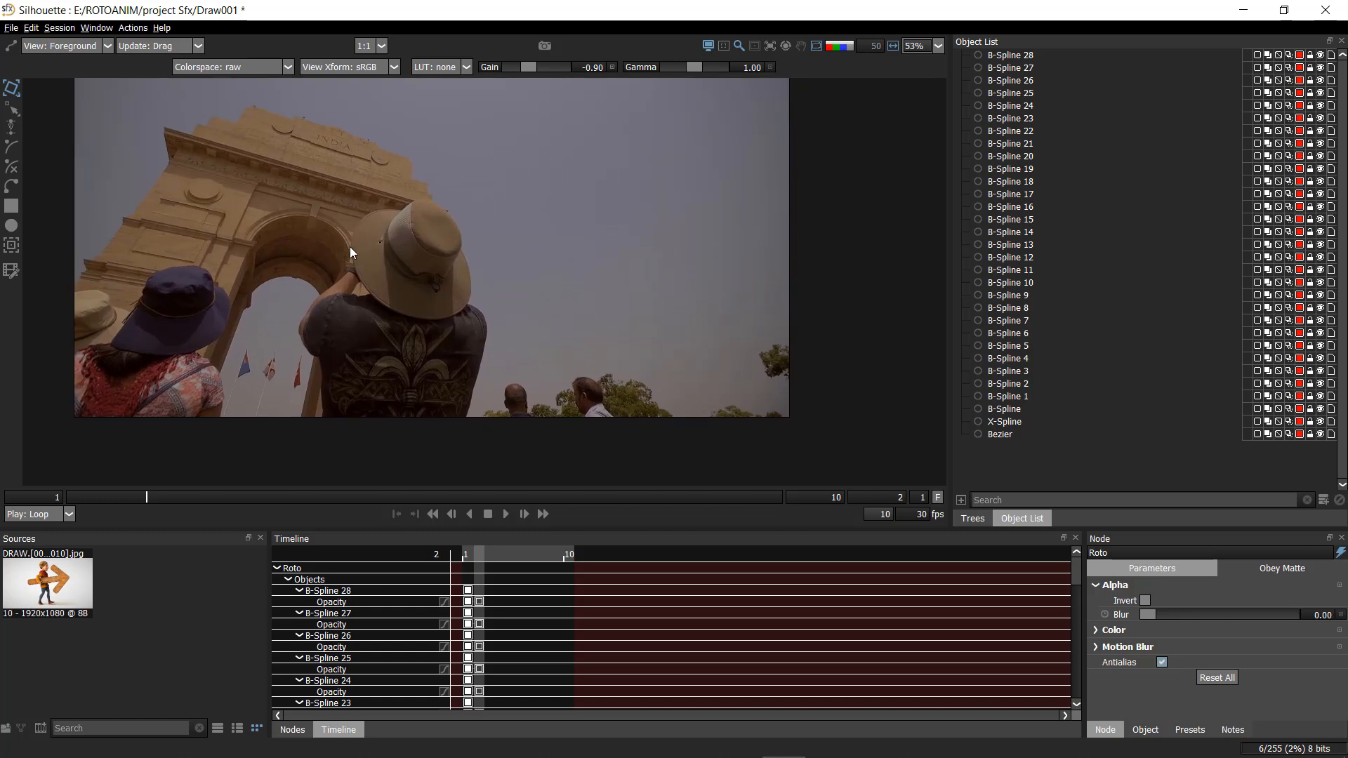
pyautogui.press('z')
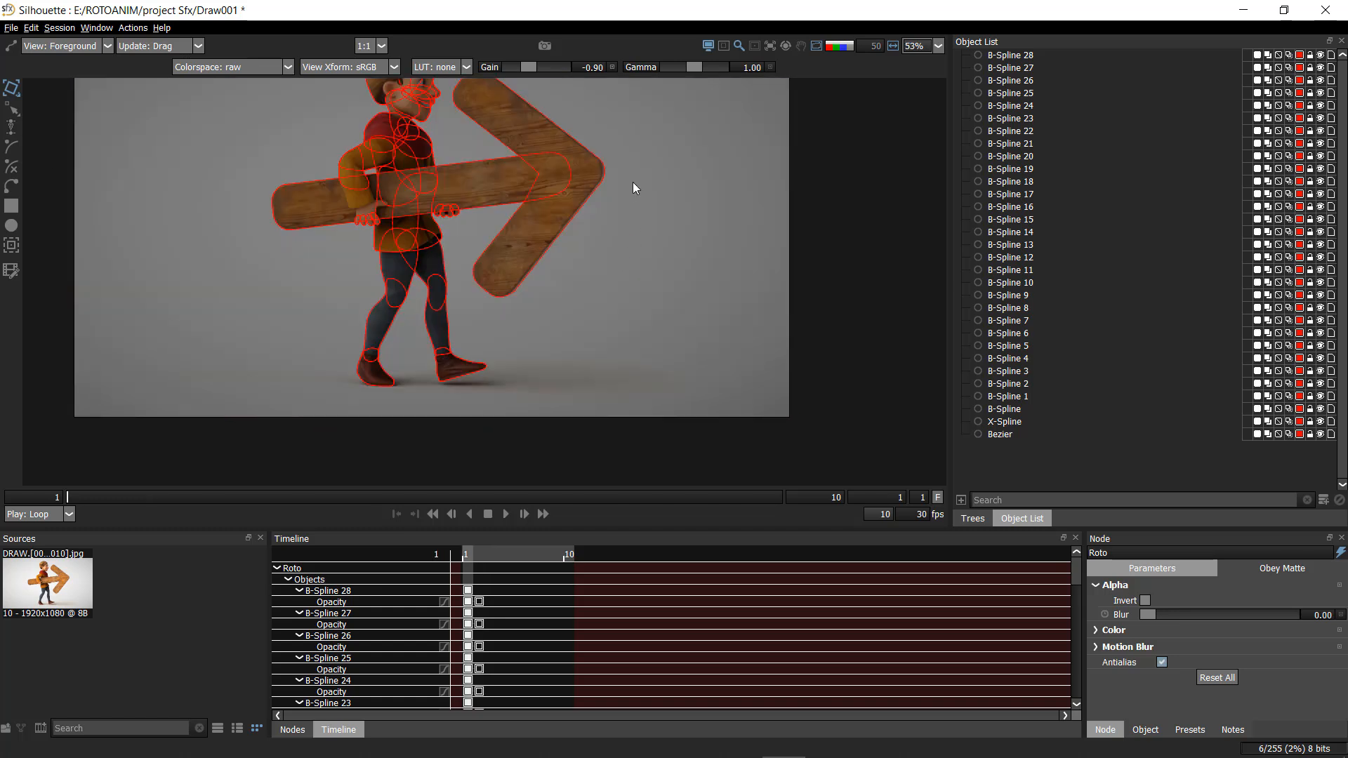
pyautogui.moveTo(616, 199); pyautogui.dragTo(616, 264)
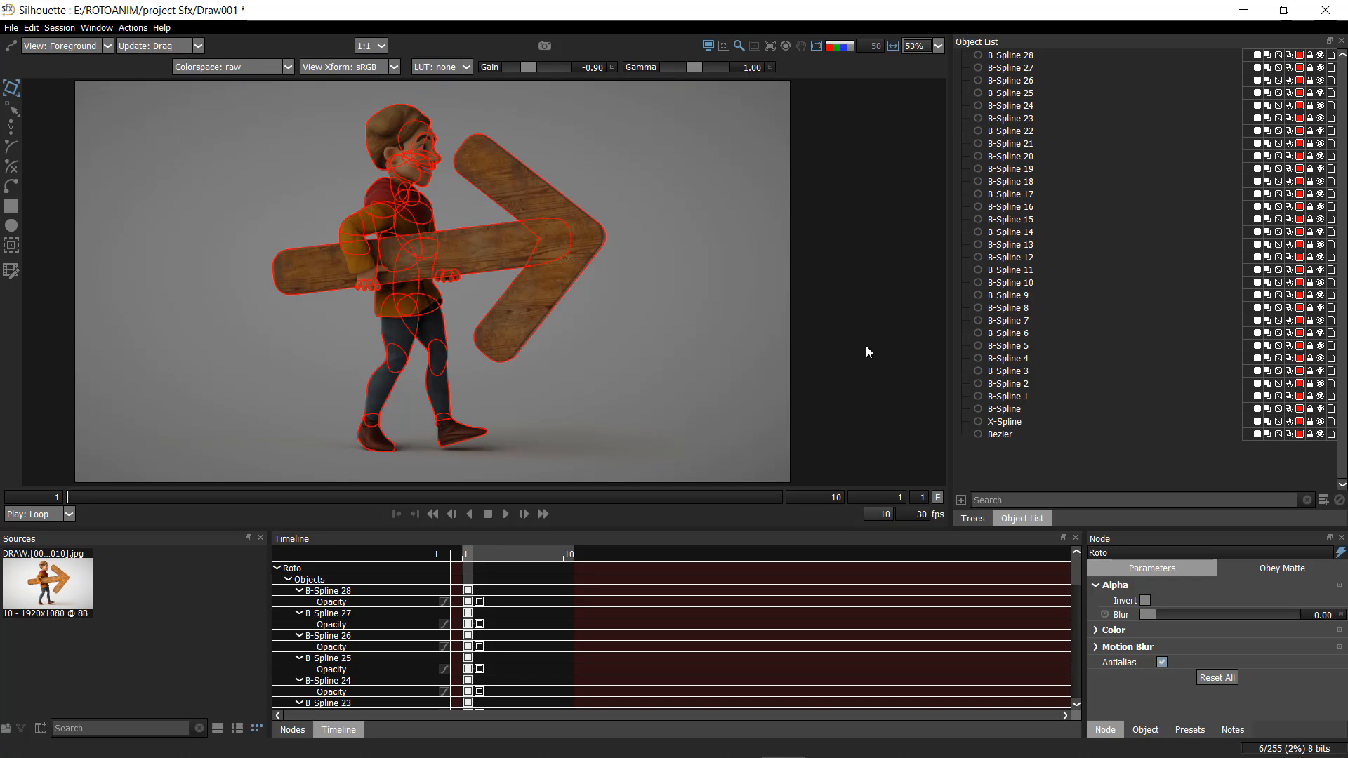
# - Create a new layer in the object list and move all splines, from B-Spline 28 through Bezier, into it
pyautogui.click(1323, 501)
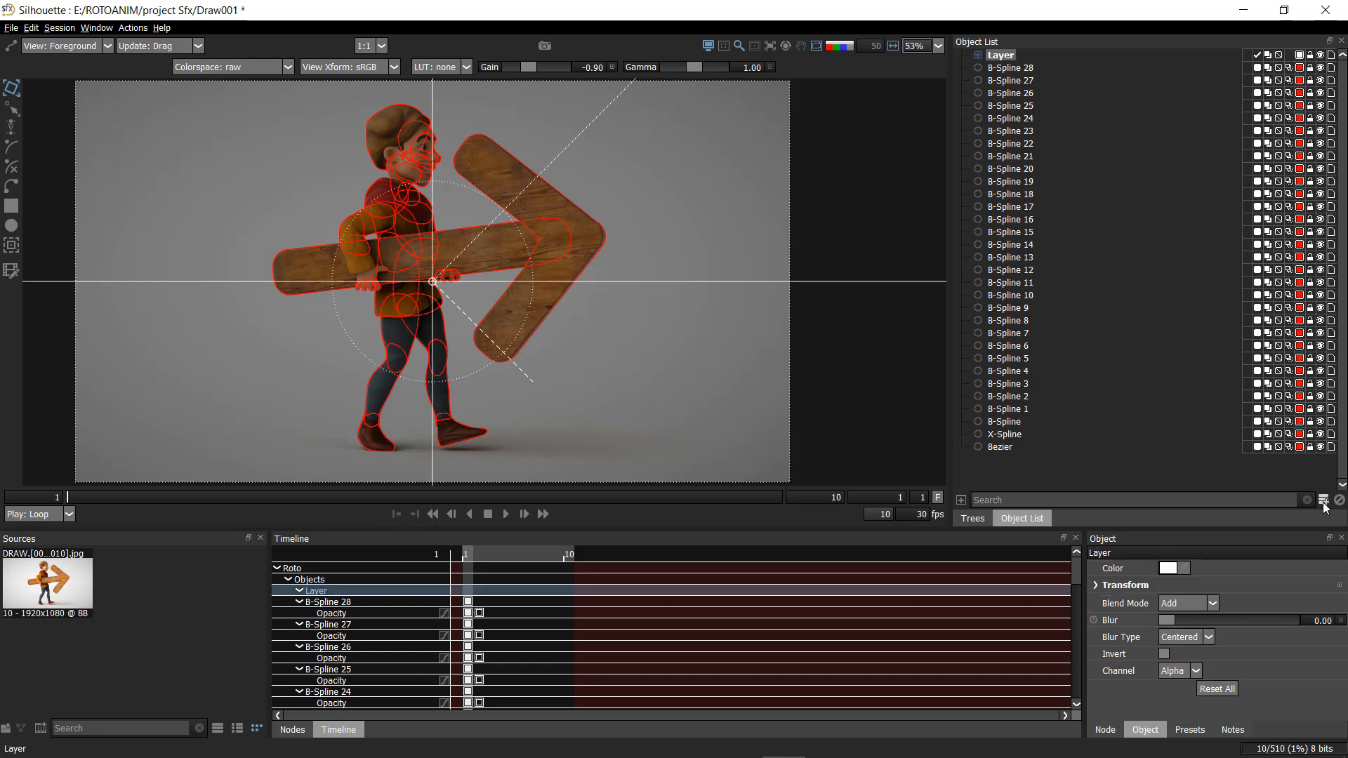
pyautogui.click(1057, 447)
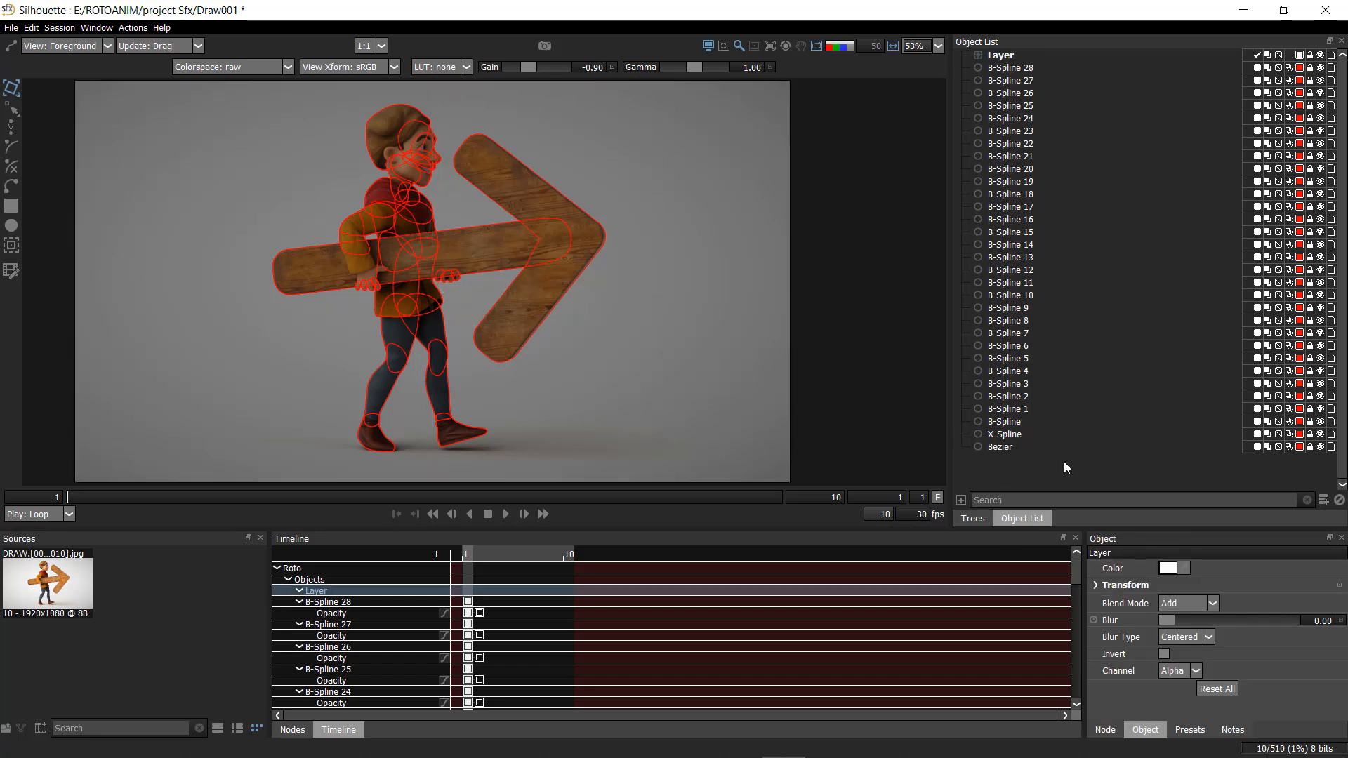
pyautogui.keyDown('shift'); pyautogui.click(1017, 69); pyautogui.keyUp('shift')
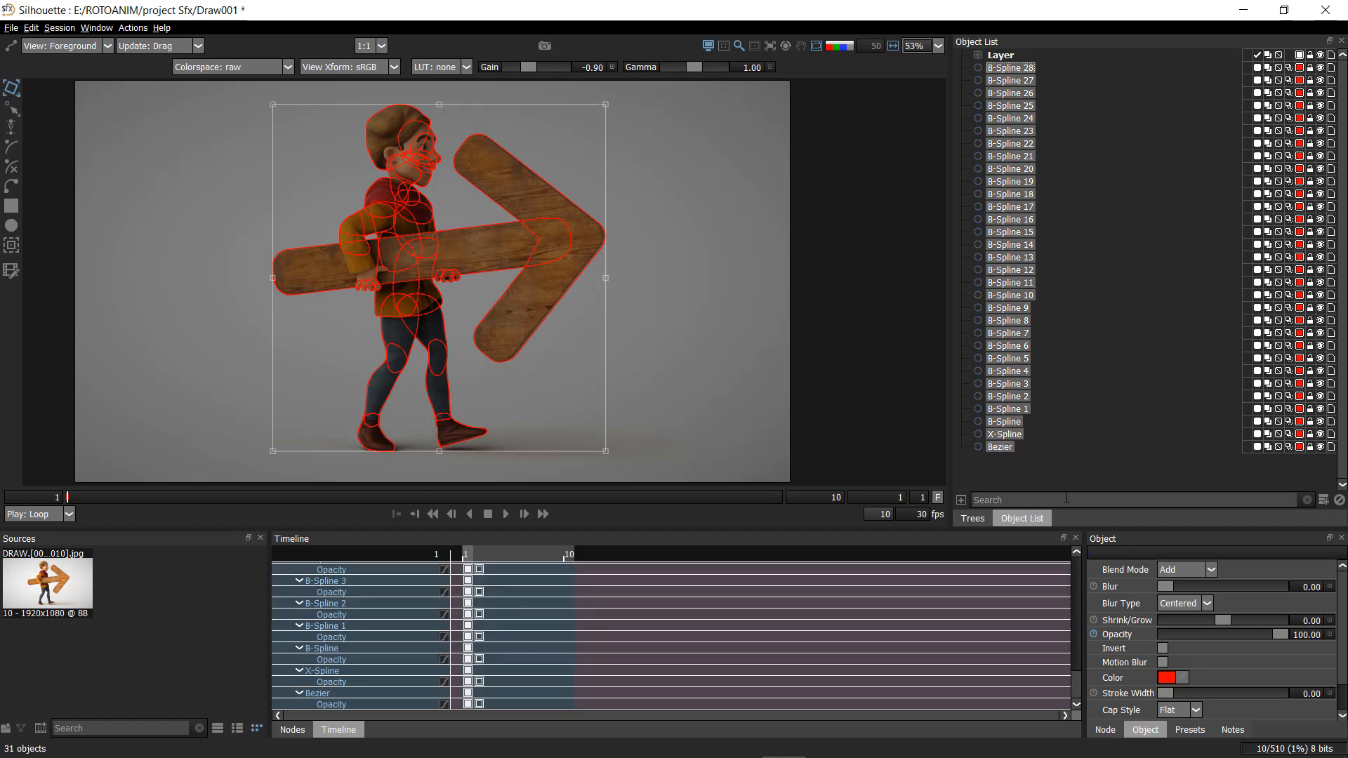
pyautogui.click(1061, 483)
pyautogui.click(1006, 68)
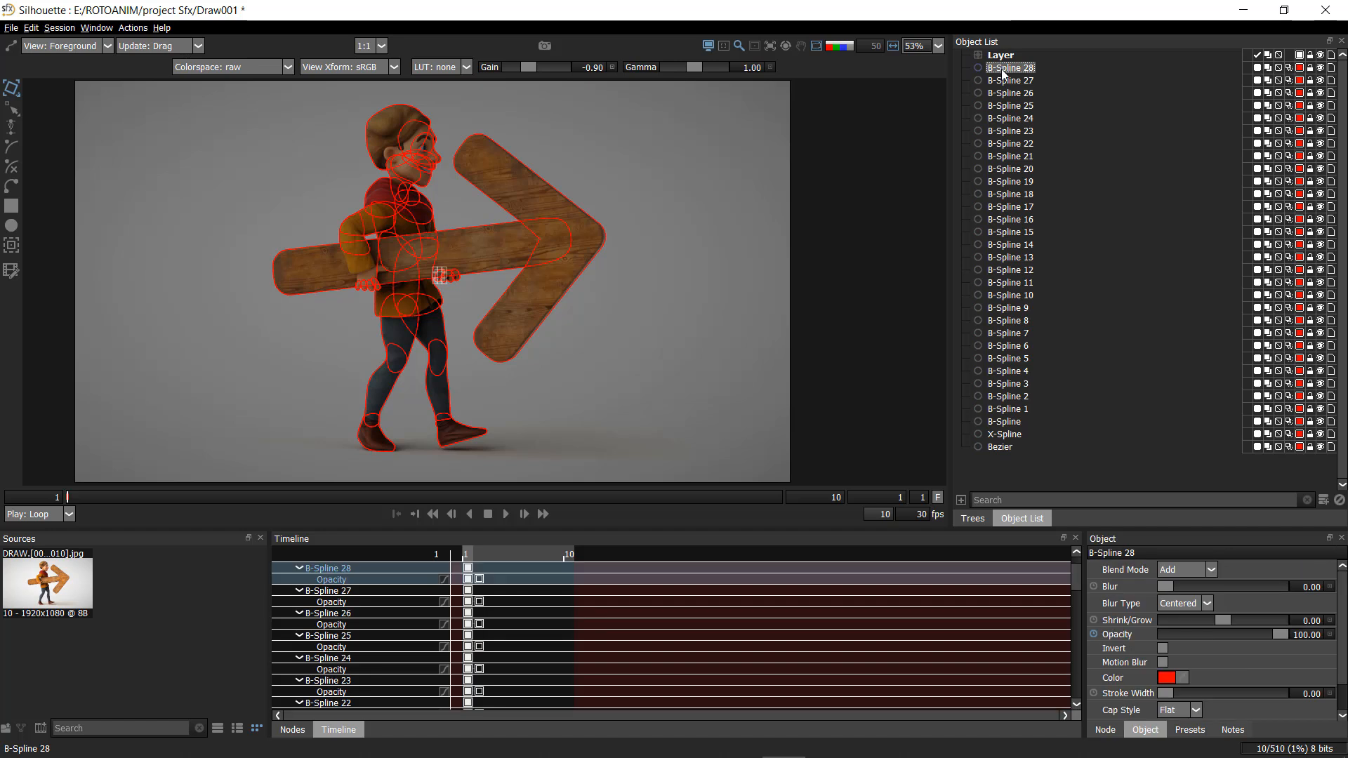
pyautogui.keyDown('shift'); pyautogui.click(1011, 448); pyautogui.keyUp('shift')
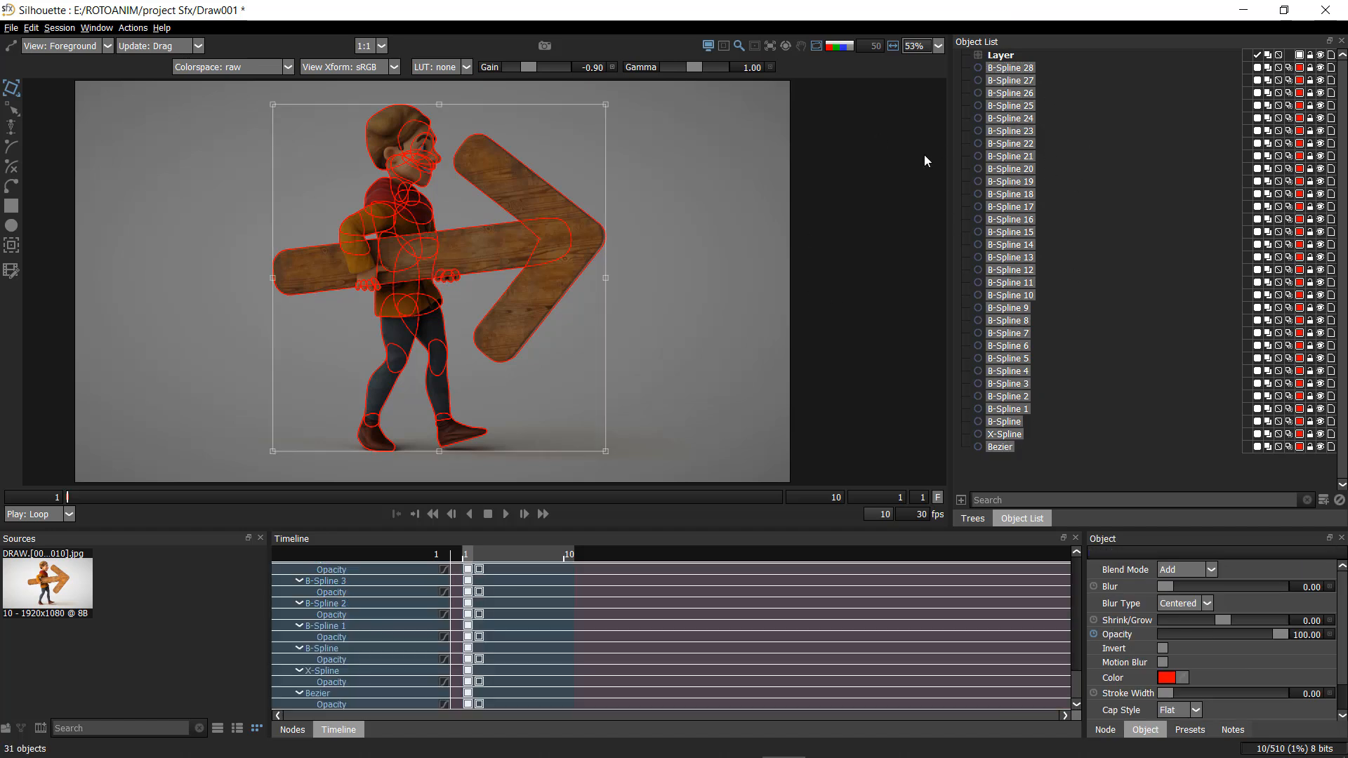
pyautogui.moveTo(1023, 68); pyautogui.dragTo(1017, 54)
pyautogui.click(1087, 474)
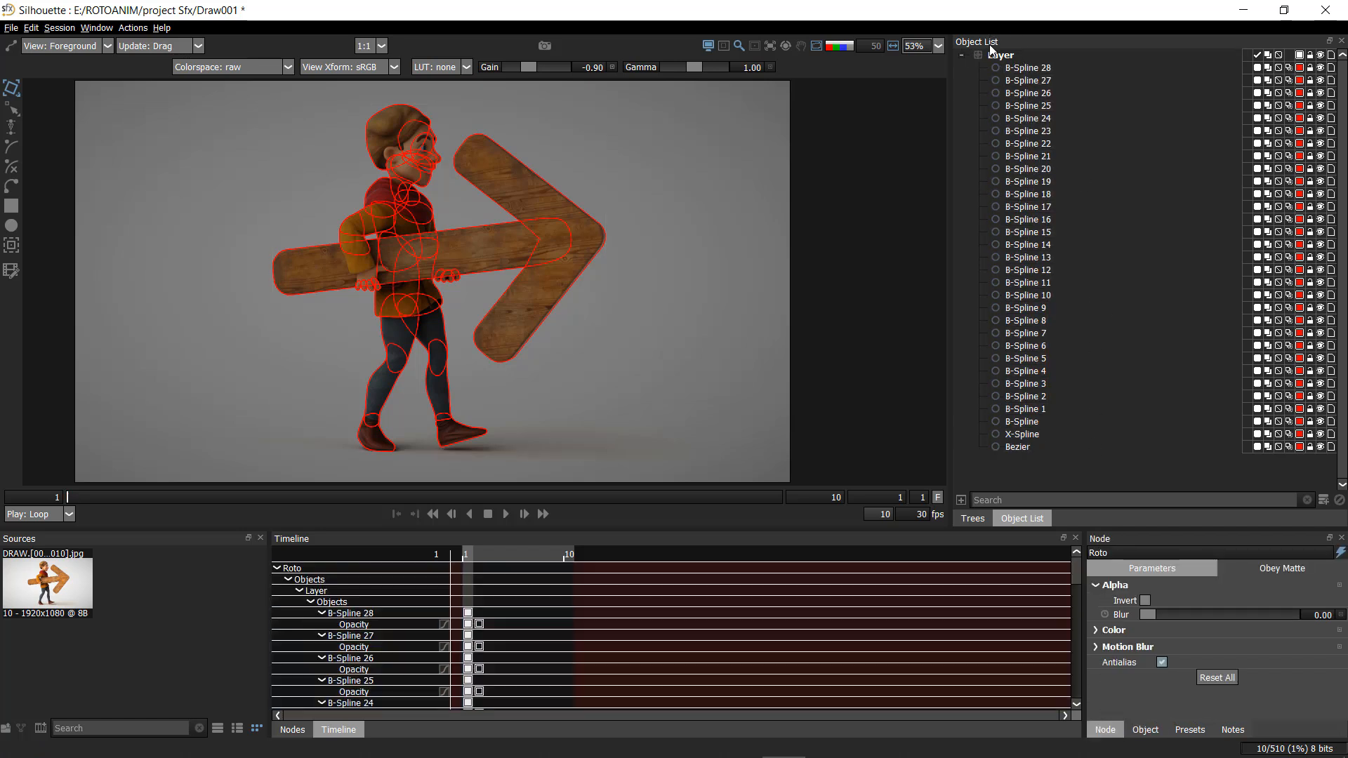
pyautogui.click(962, 54)
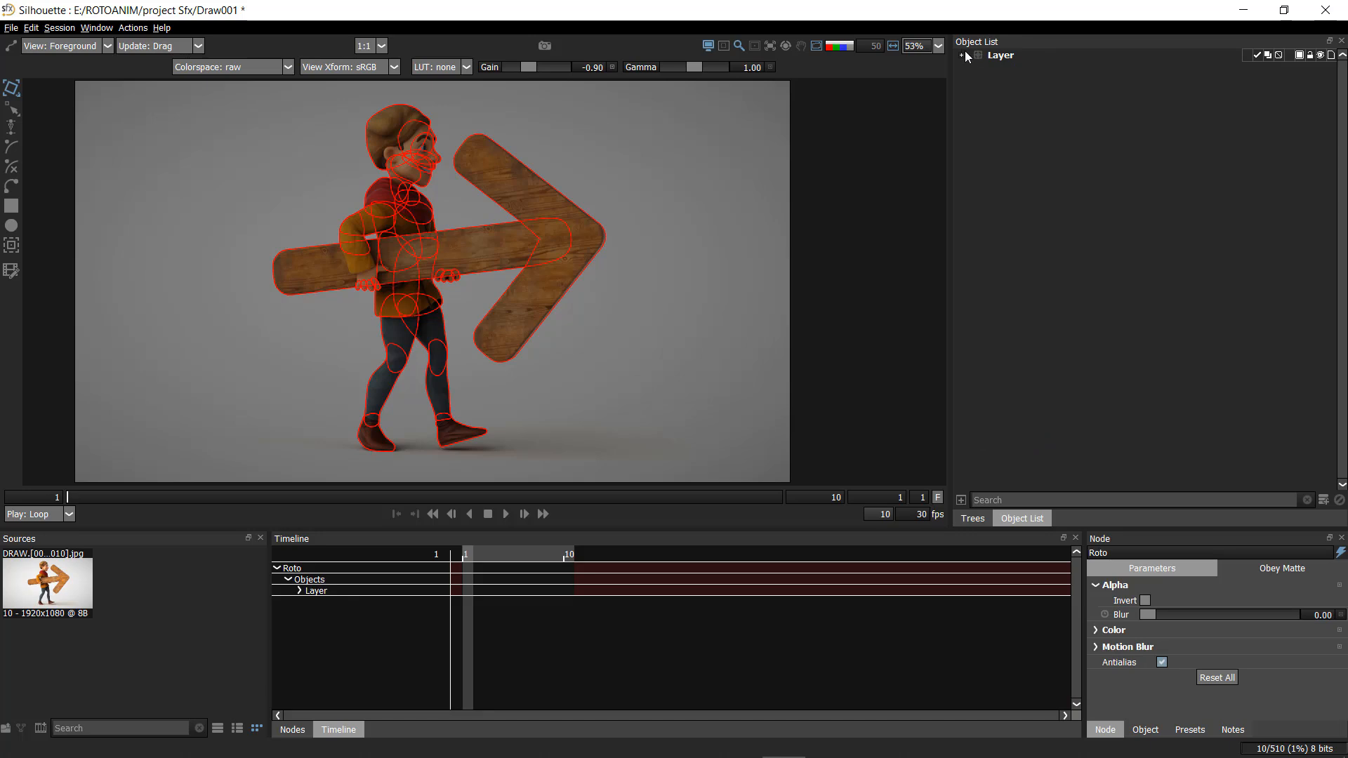
pyautogui.click(962, 54)
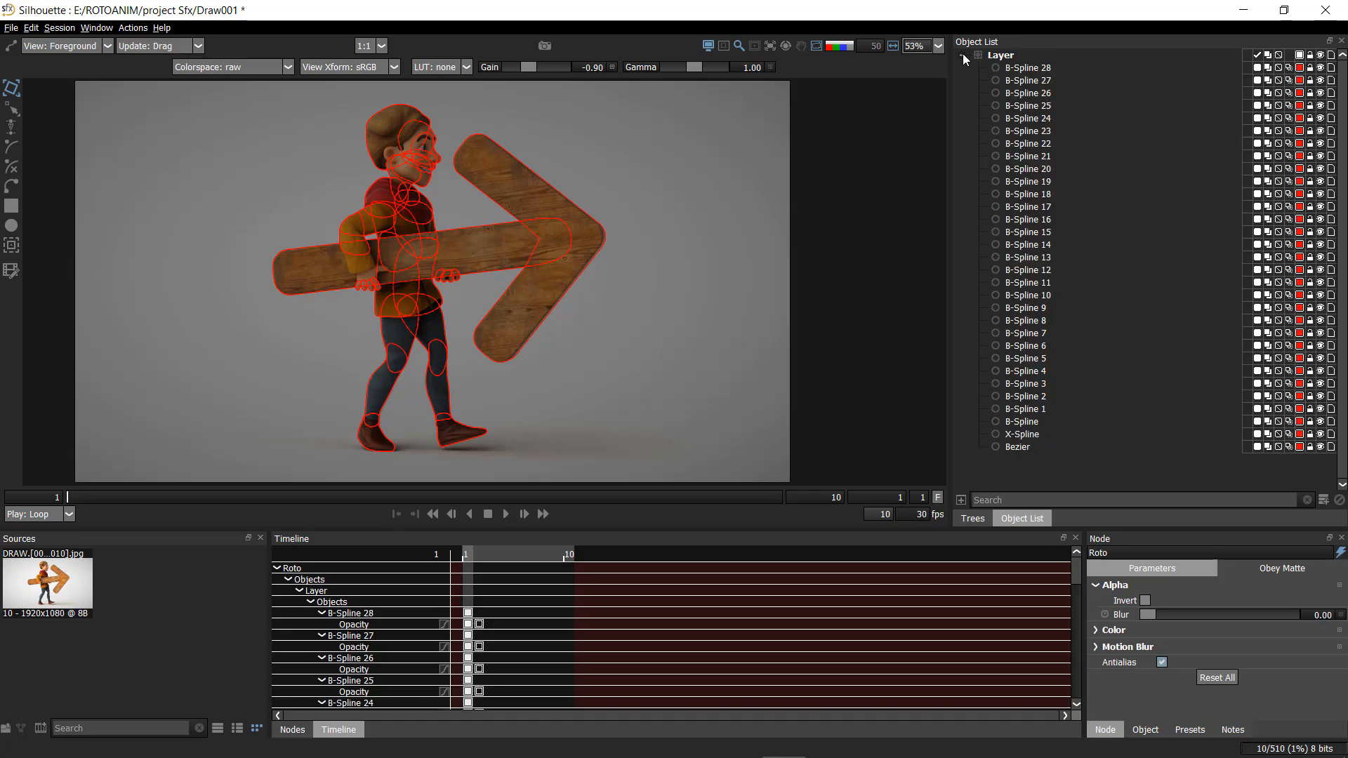
pyautogui.click(962, 54)
pyautogui.moveTo(611, 146); pyautogui.dragTo(233, 434)
pyautogui.click(892, 131)
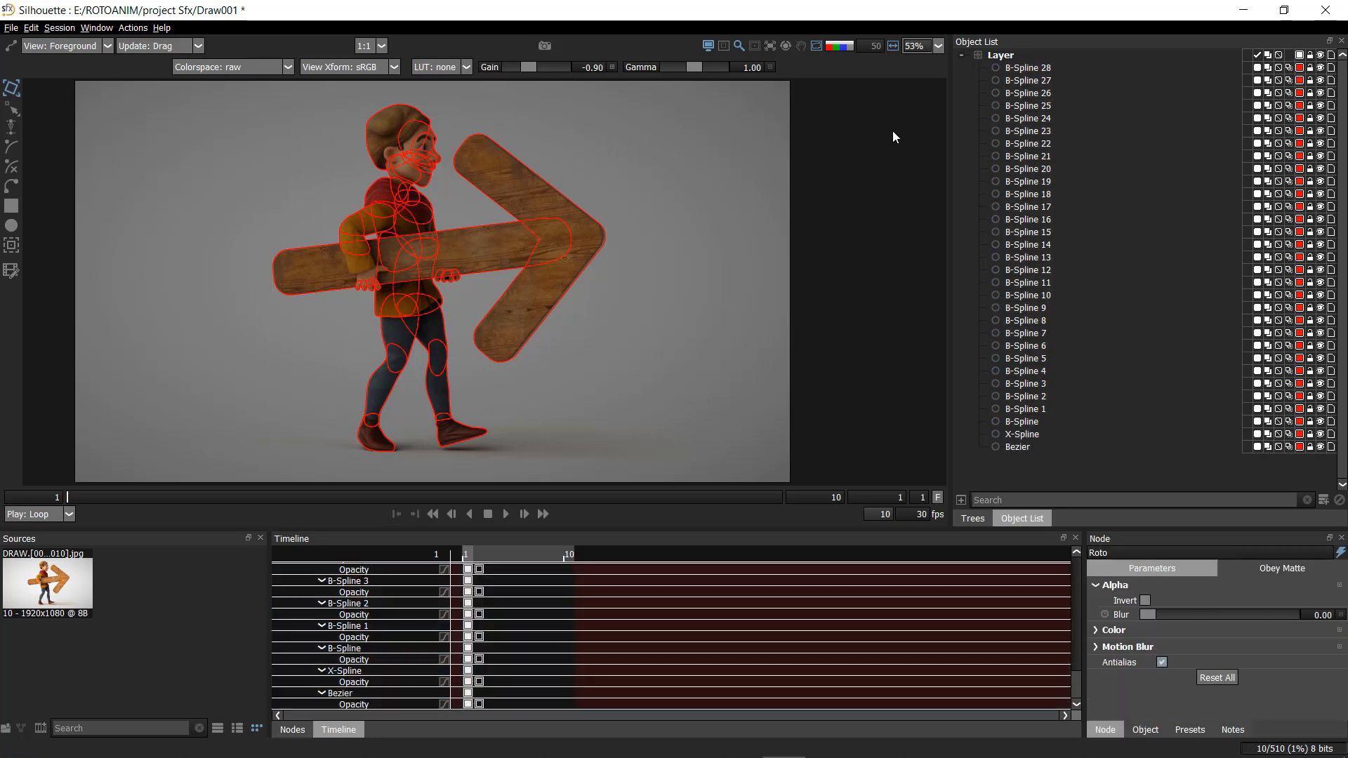
# - Lock Layer, try selecting the figure's shapes in the viewer, and leave the layer collapsed in the object list
pyautogui.click(963, 54)
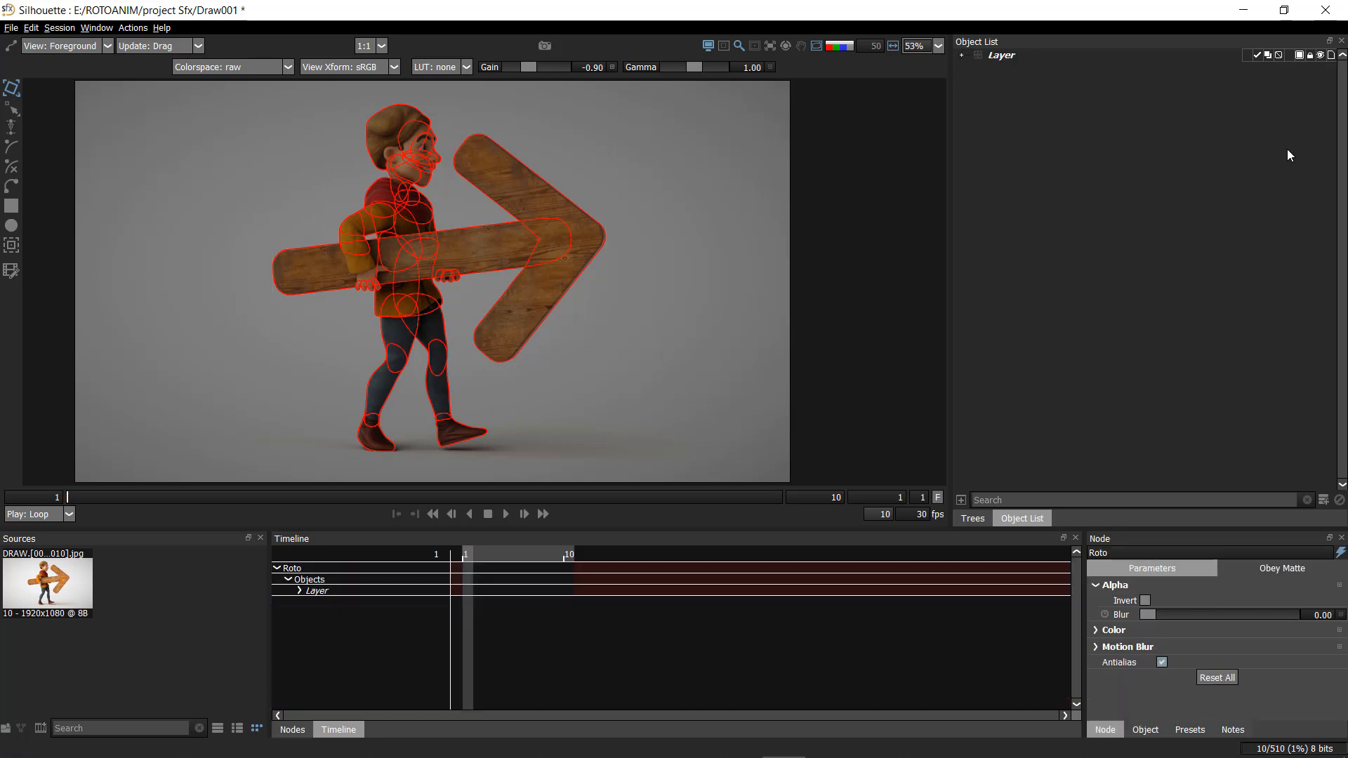
pyautogui.click(976, 55)
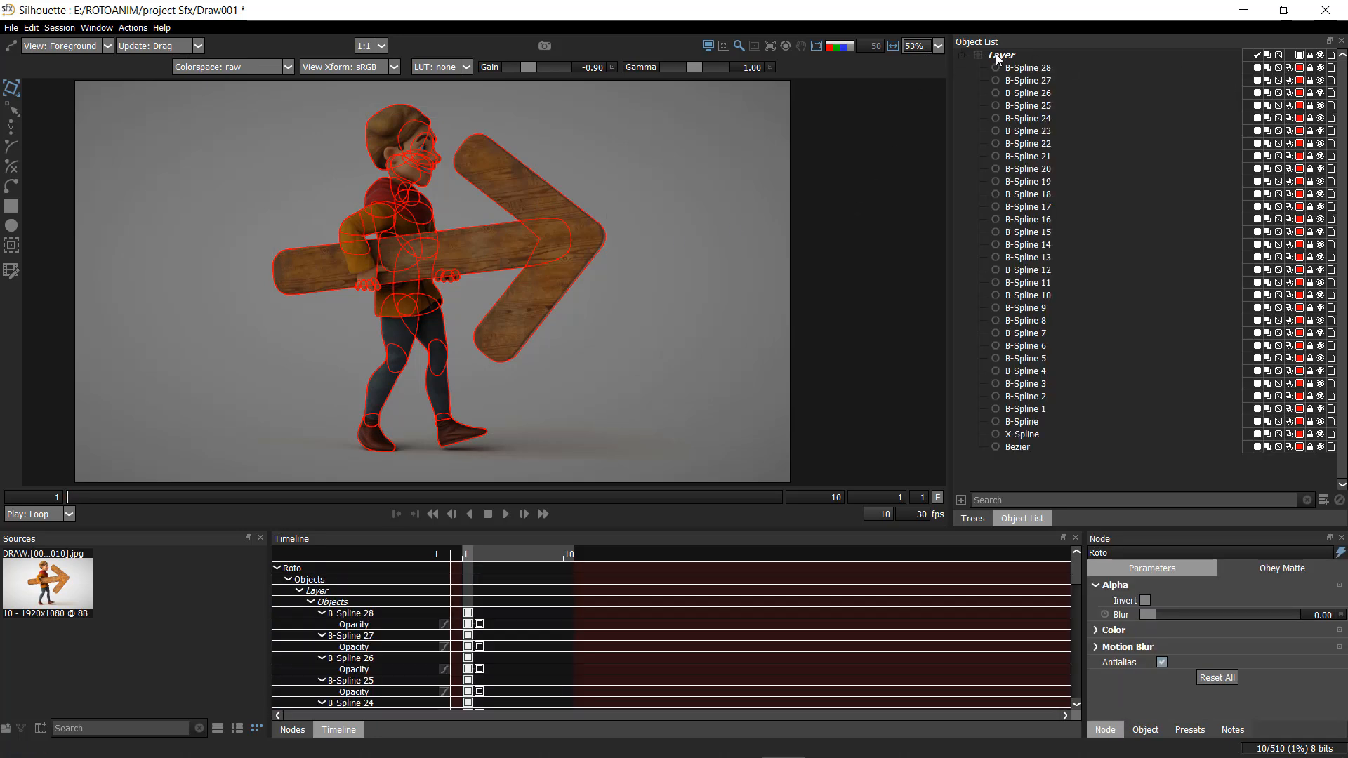
pyautogui.click(997, 55)
pyautogui.click(749, 220)
pyautogui.moveTo(698, 122); pyautogui.dragTo(264, 373)
pyautogui.click(834, 180)
pyautogui.click(1311, 54)
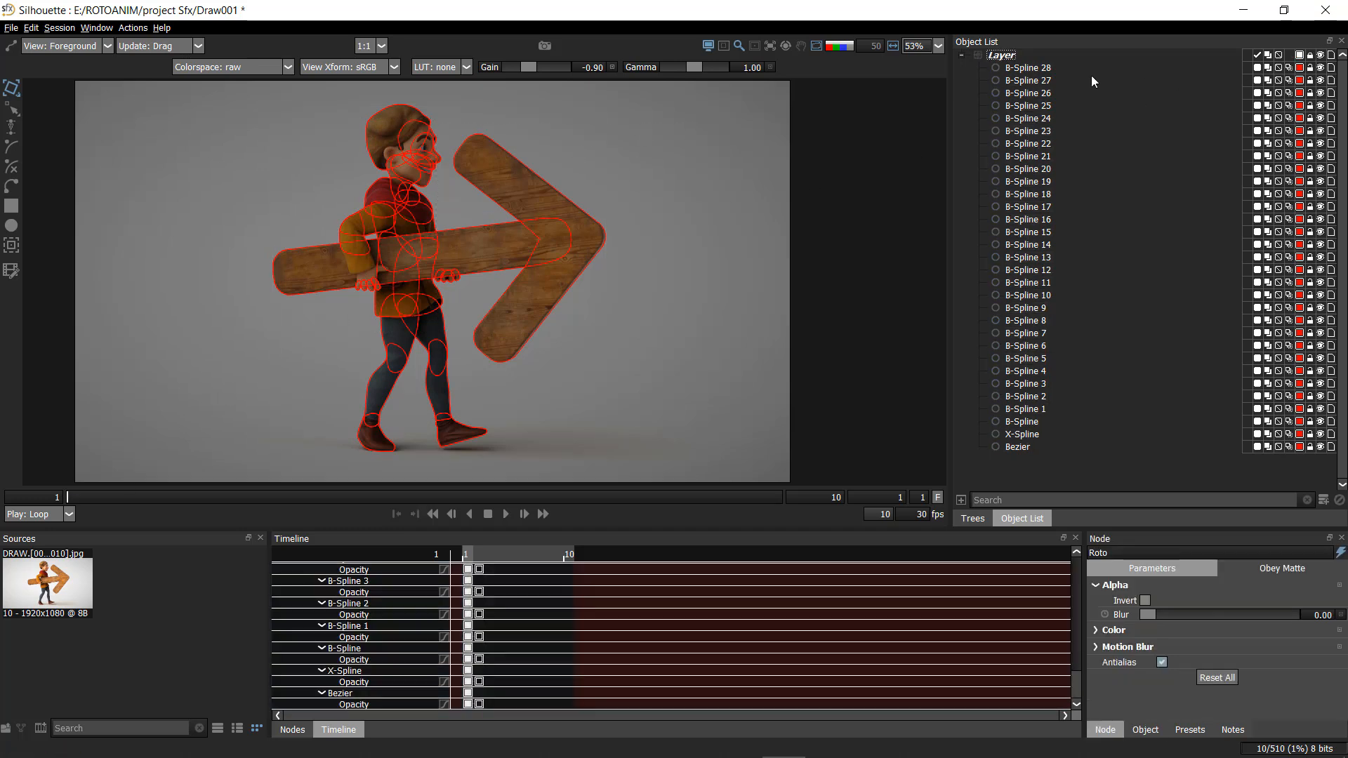
pyautogui.click(966, 56)
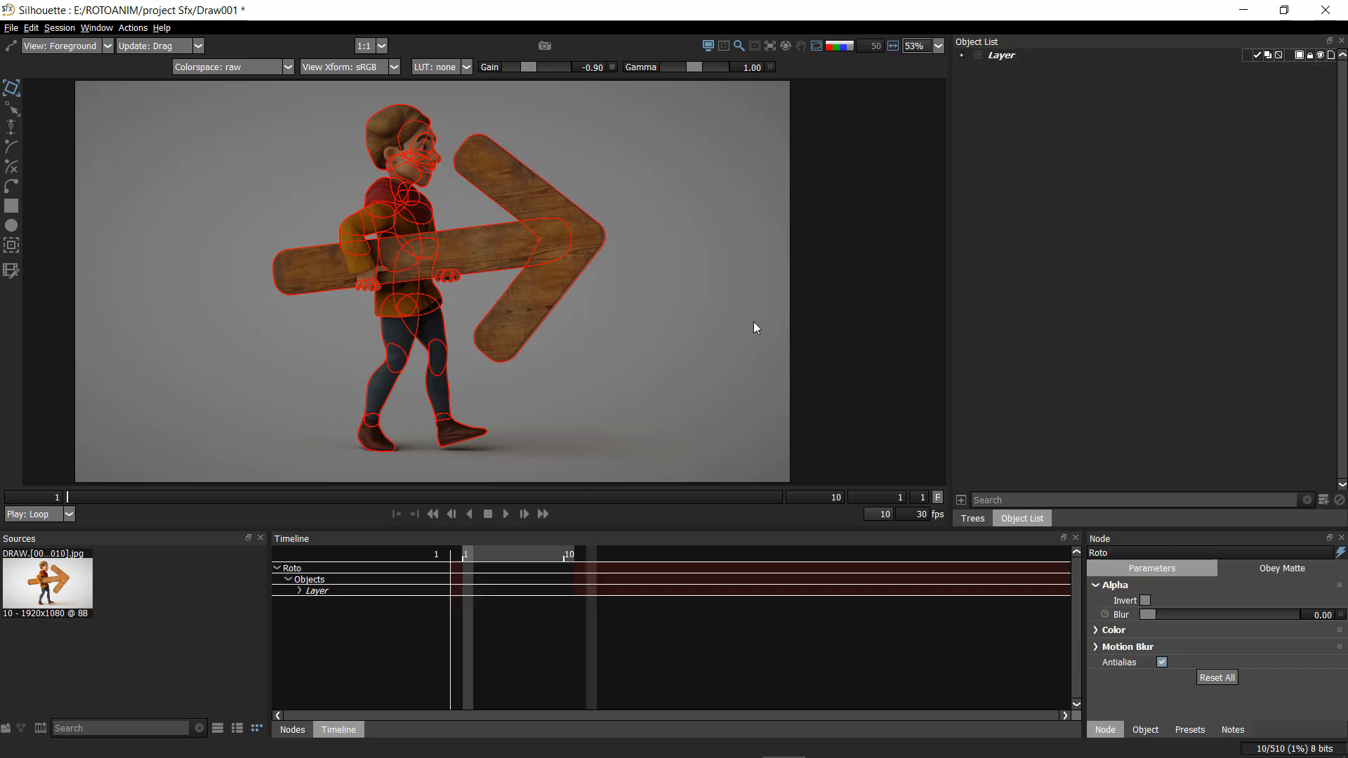
# - Add a second, empty layer above the locked Layer and select it
pyautogui.click(1324, 500)
pyautogui.click(1104, 208)
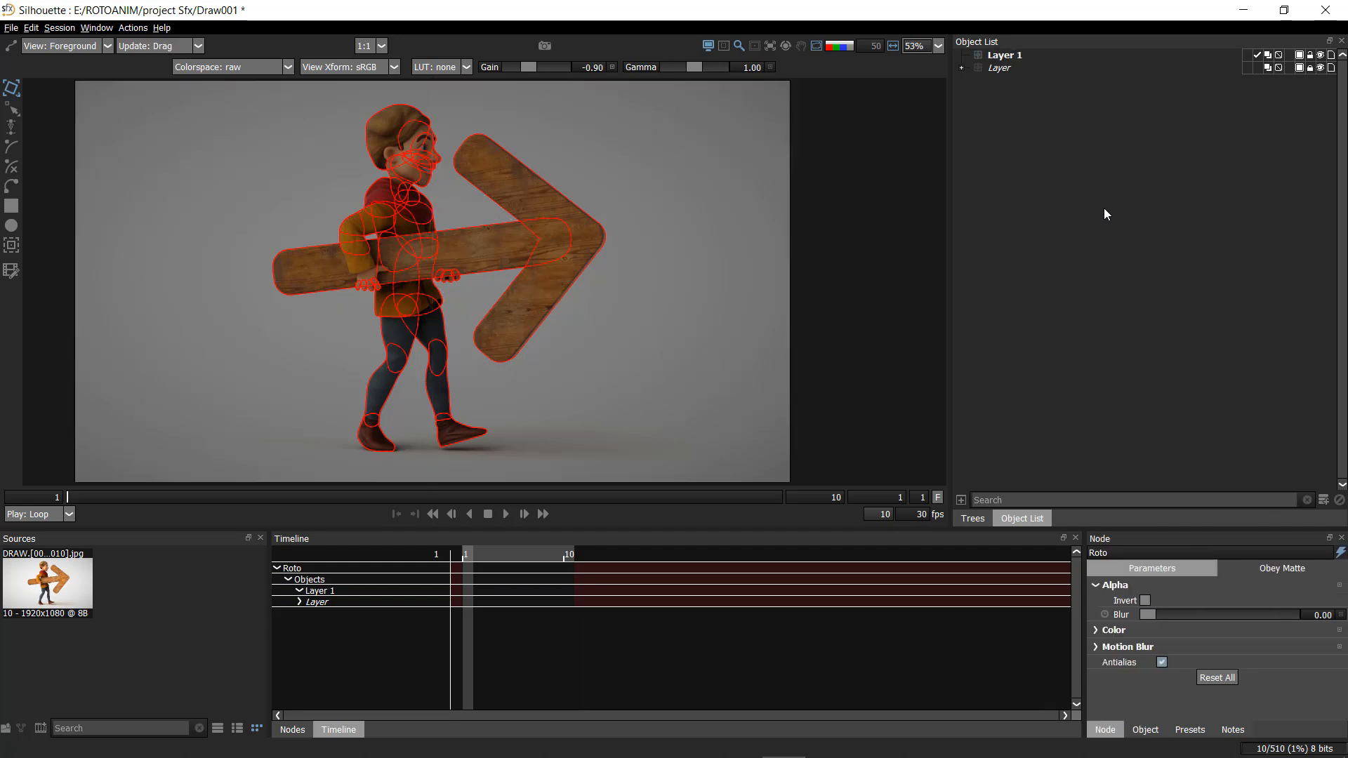
pyautogui.click(1020, 57)
pyautogui.click(1042, 211)
pyautogui.click(1004, 56)
pyautogui.click(1072, 159)
pyautogui.click(1017, 59)
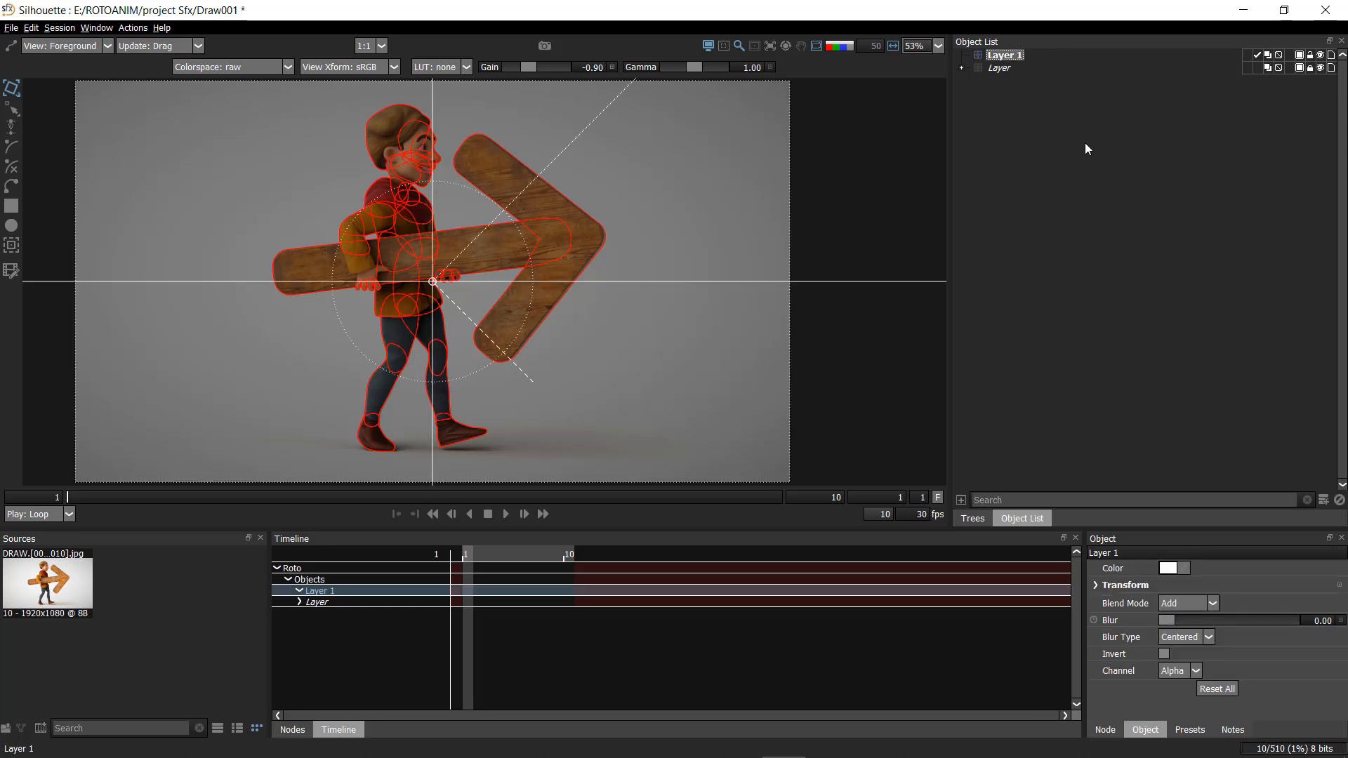
# - Switch the active layer to Layer and back to Layer 1
pyautogui.click(1257, 67)
pyautogui.click(1250, 100)
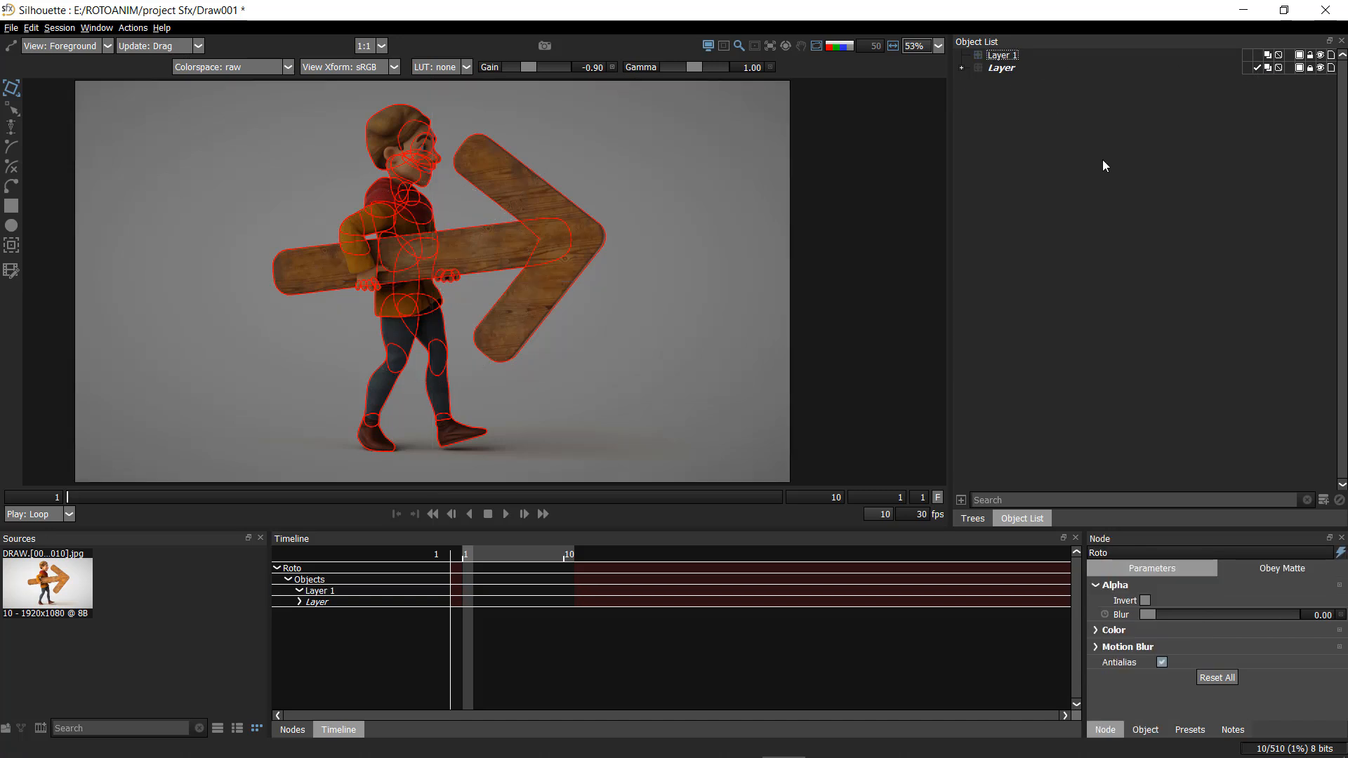
pyautogui.click(1007, 56)
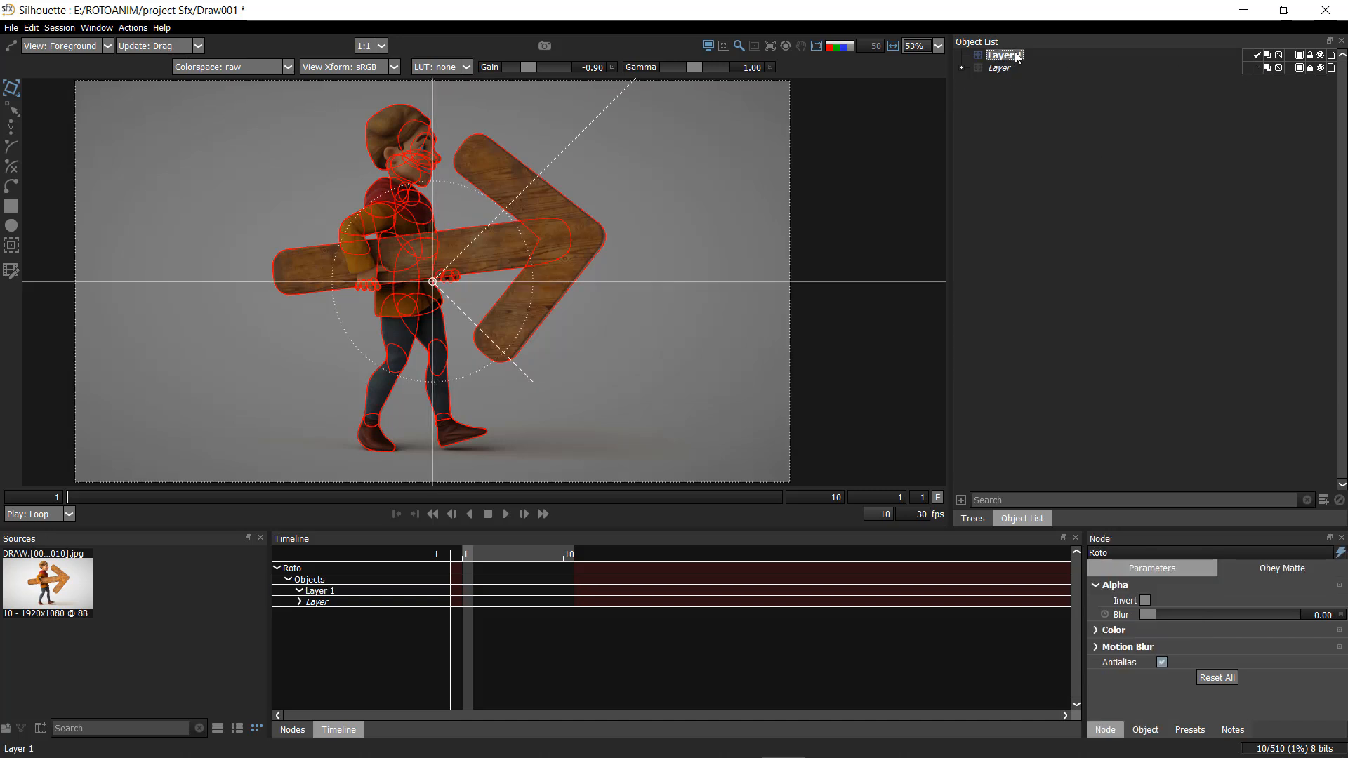
pyautogui.click(789, 213)
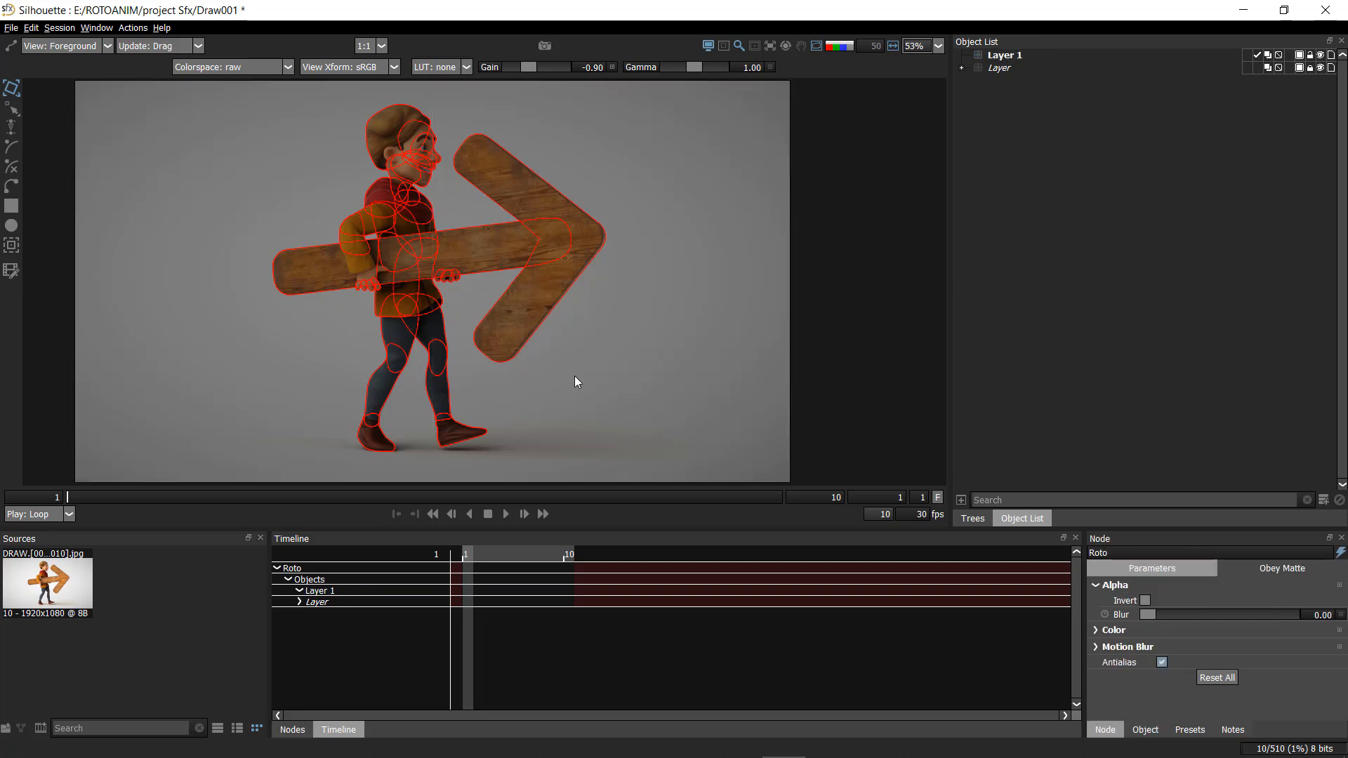
# - Go to frame 2 and deactivate Layer 1 so that no layer is active
pyautogui.press('Right')
pyautogui.click(1124, 173)
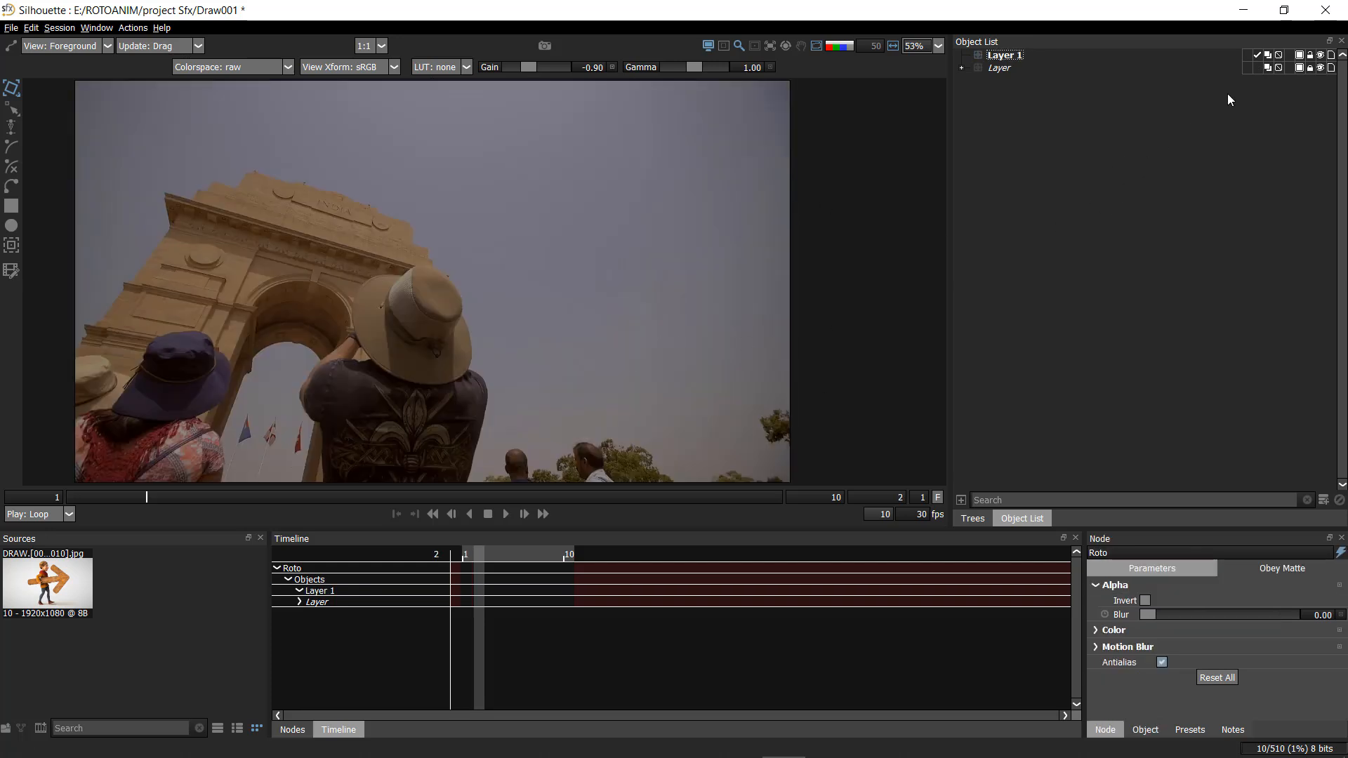
pyautogui.click(1256, 54)
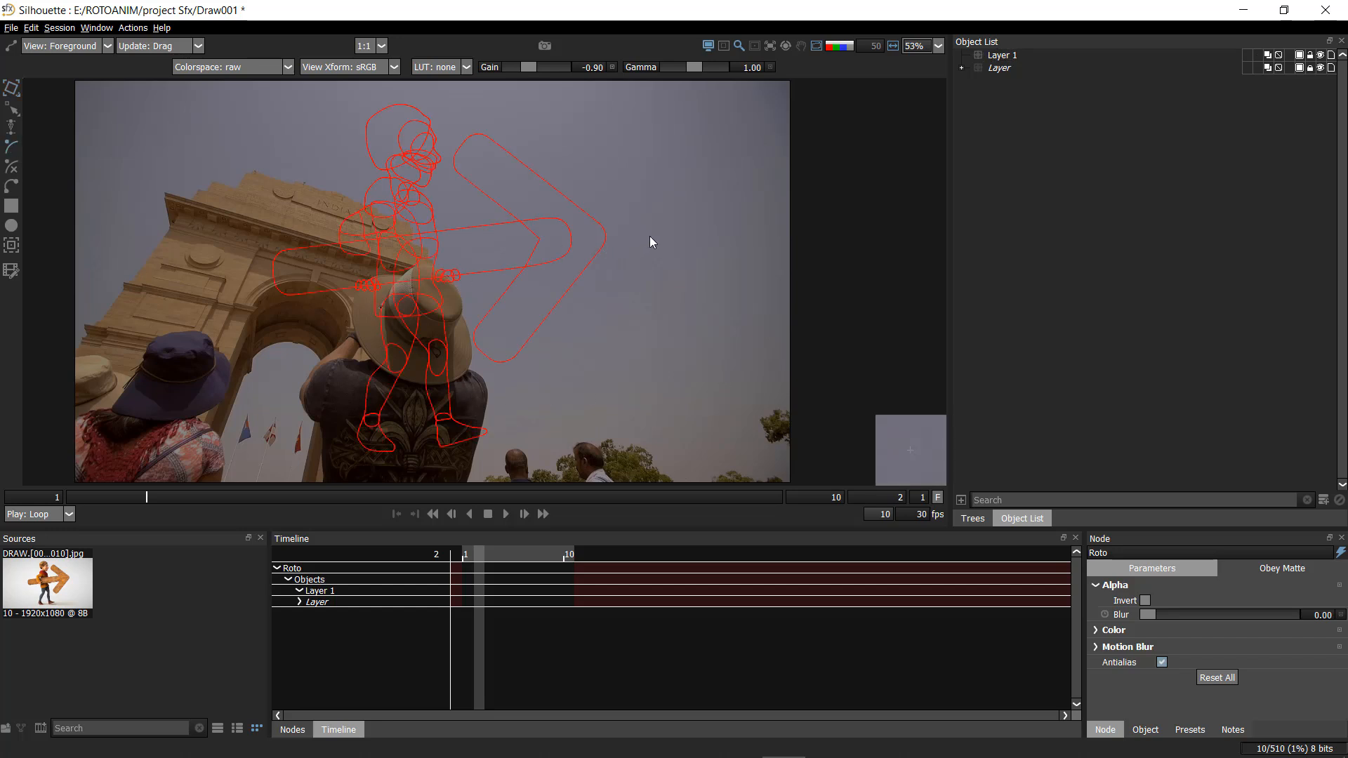
# - Draw a closed B-spline shape in the sky on frame 2 with no layer active
pyautogui.click(642, 268)
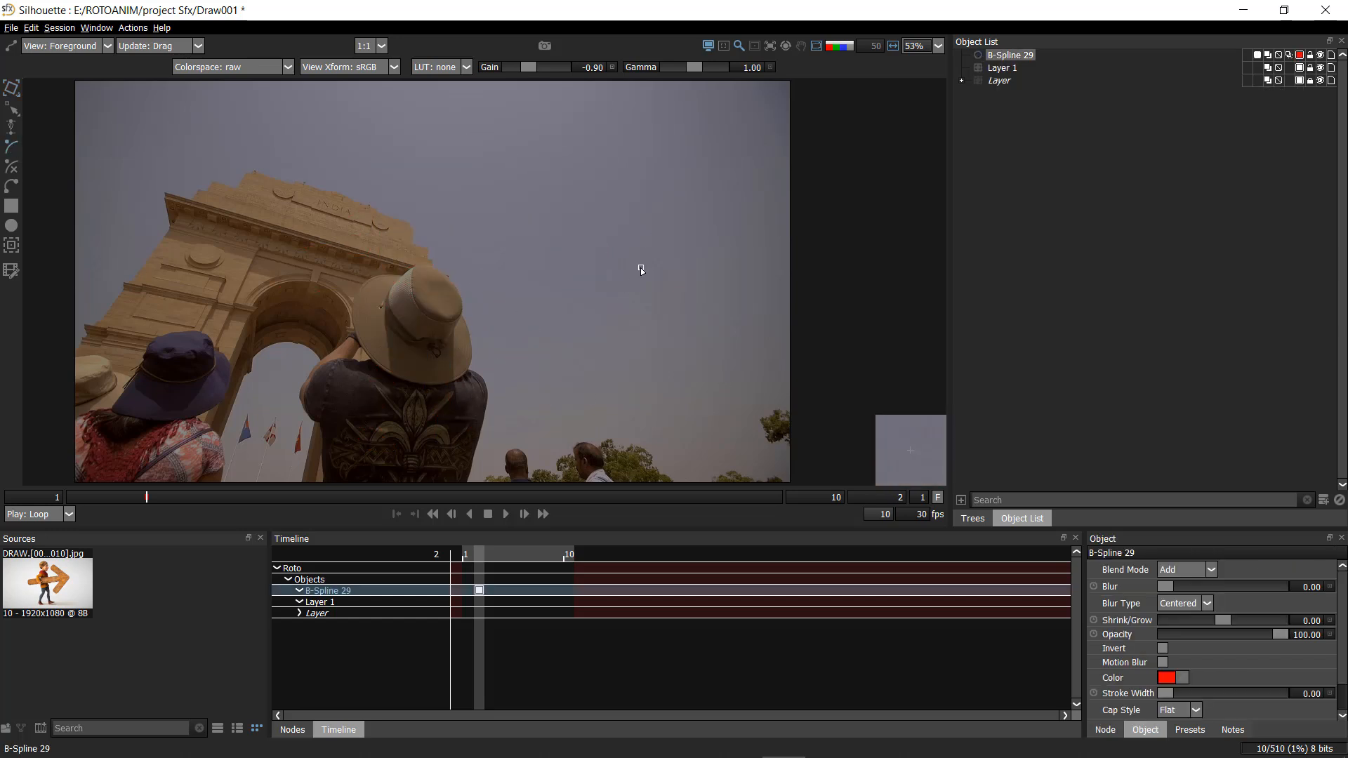
pyautogui.click(615, 301)
pyautogui.click(499, 232)
pyautogui.click(646, 206)
pyautogui.moveTo(693, 99); pyautogui.dragTo(375, 367)
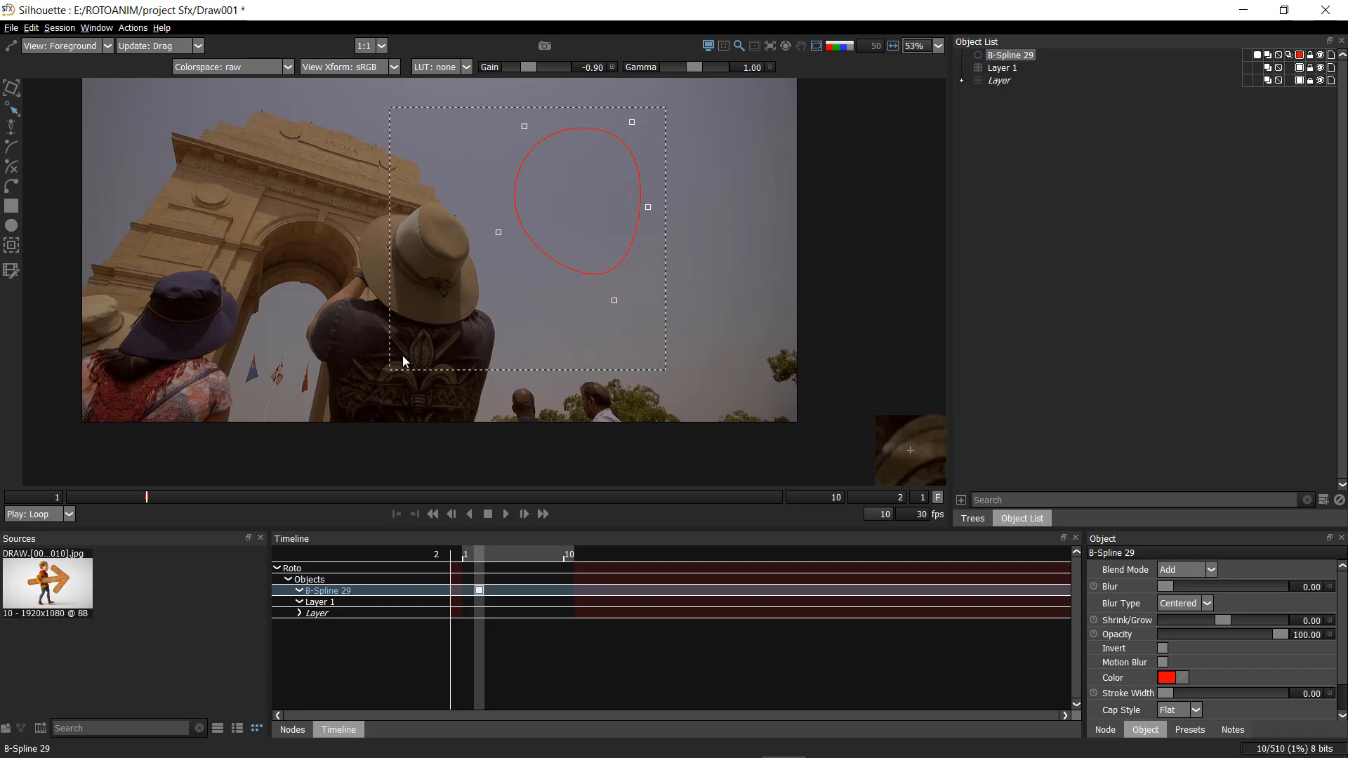
# - Draw a rectangular shape in the sky overlapping the right side of the B-spline, outside any layer
pyautogui.press('s')
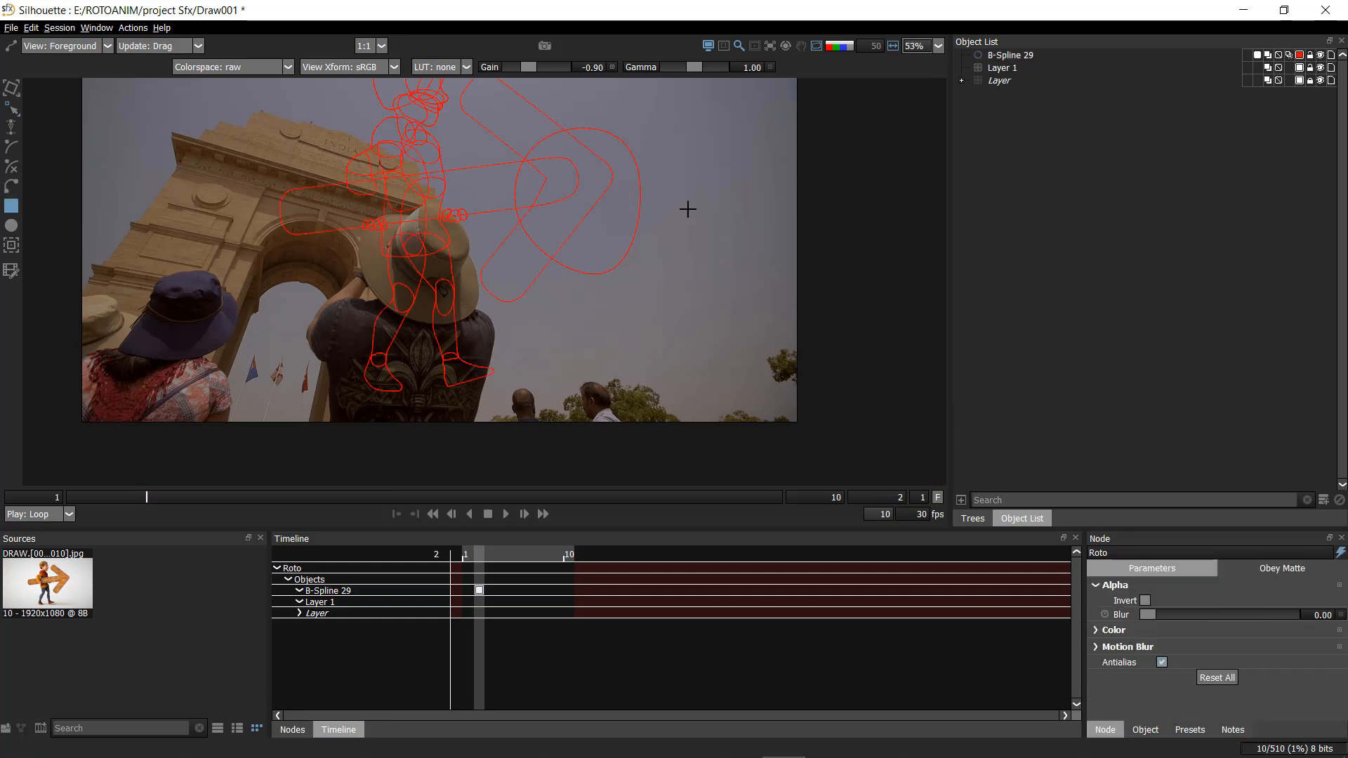
pyautogui.moveTo(745, 147)
pyautogui.mouseDown()
pyautogui.moveTo(718, 221)
pyautogui.moveTo(619, 294)
pyautogui.mouseUp()
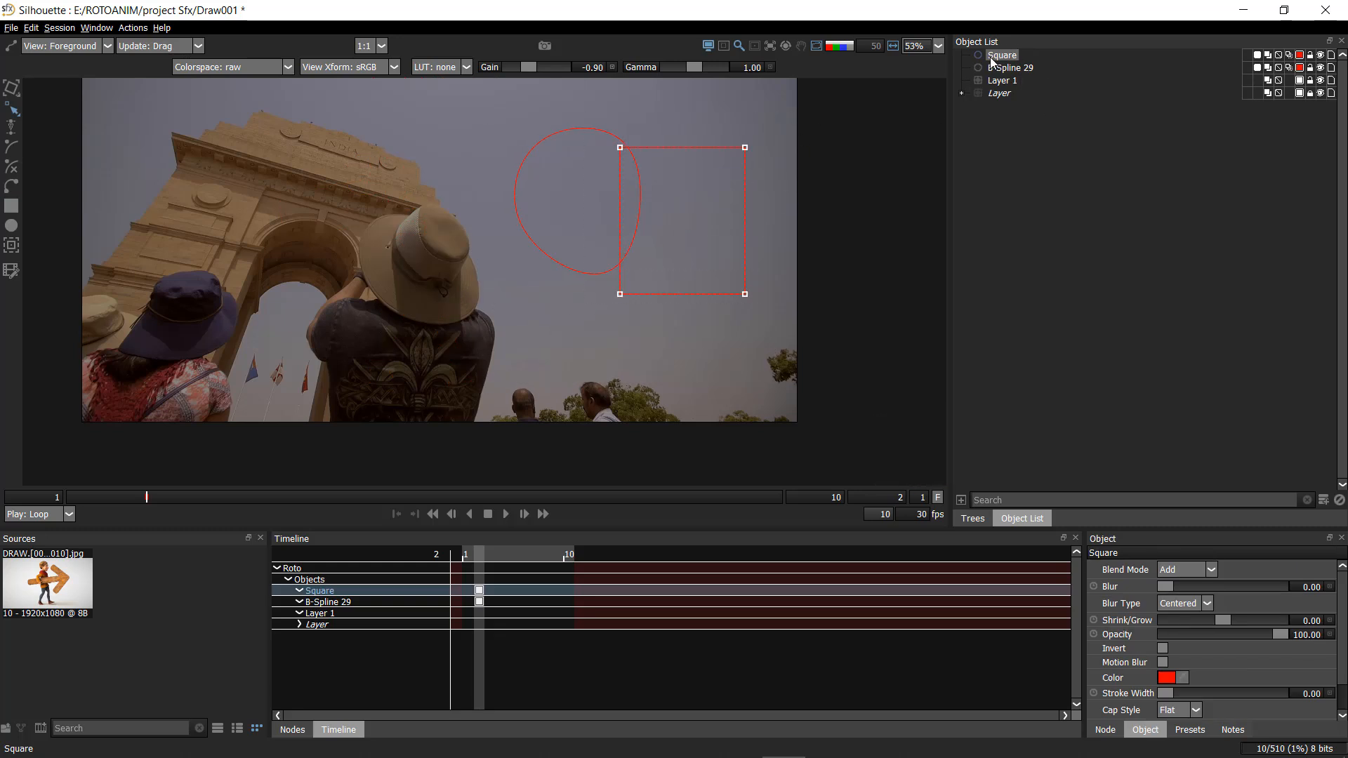
pyautogui.click(1116, 209)
pyautogui.moveTo(785, 111); pyautogui.dragTo(849, 236)
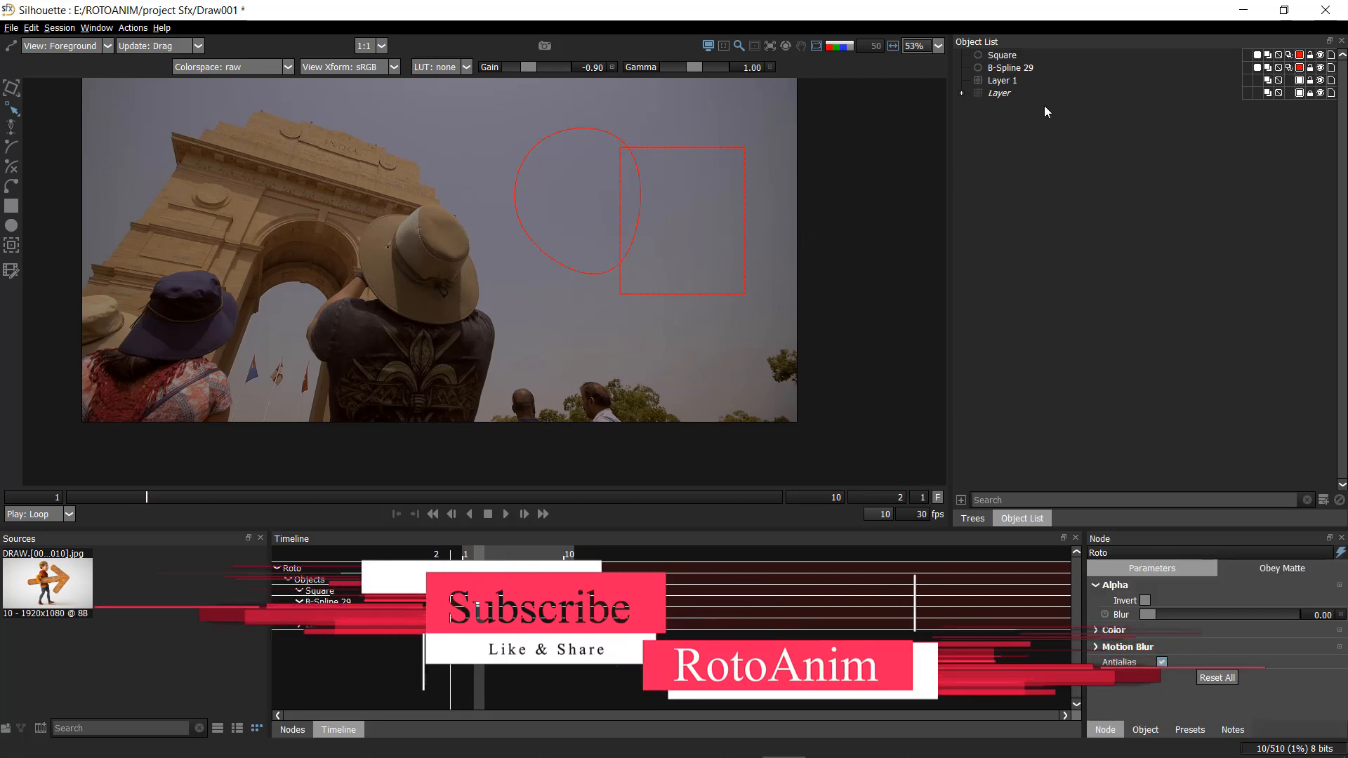
# - Make Layer 1 the active layer and clear the selection
pyautogui.click(1015, 81)
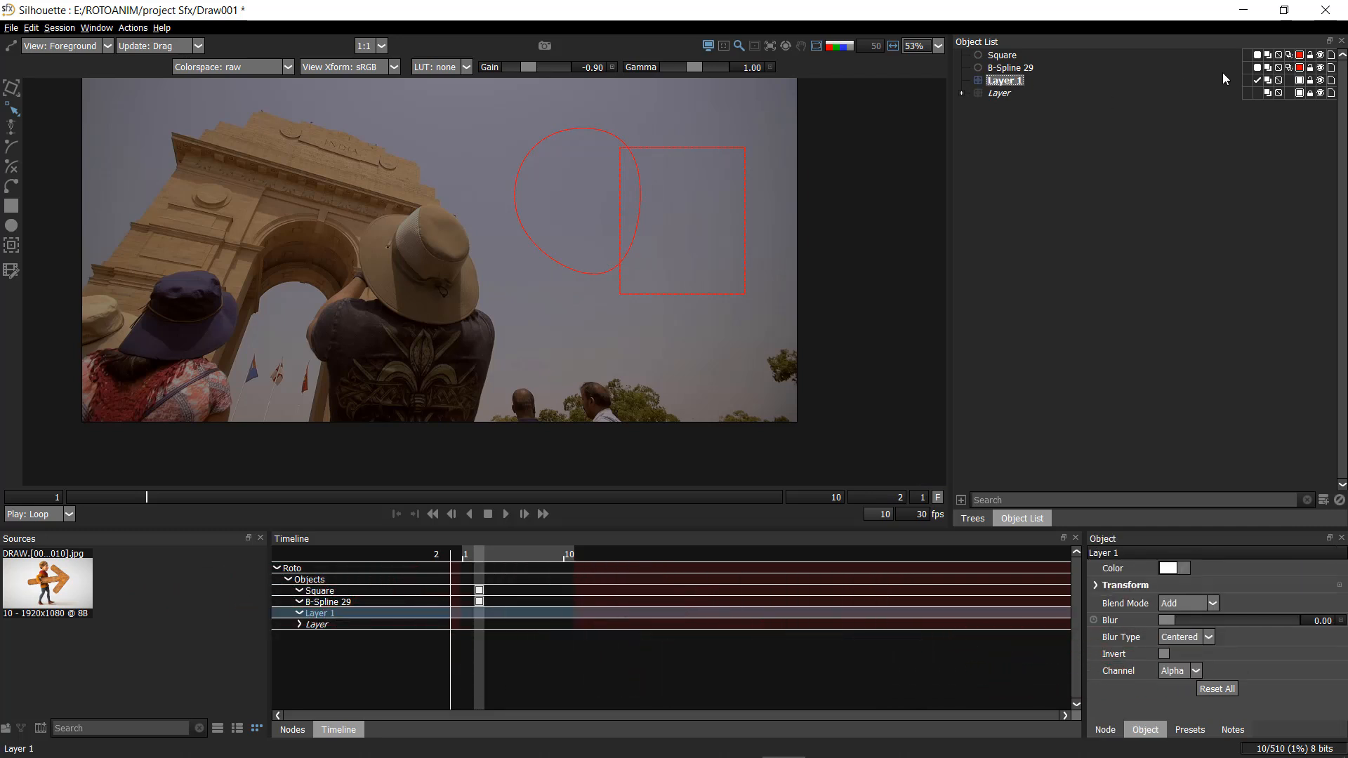
pyautogui.click(1096, 185)
pyautogui.click(1011, 81)
pyautogui.click(1032, 159)
# - Draw a rough closed B-spline around the large tan hat inside Layer 1
pyautogui.click(16, 185)
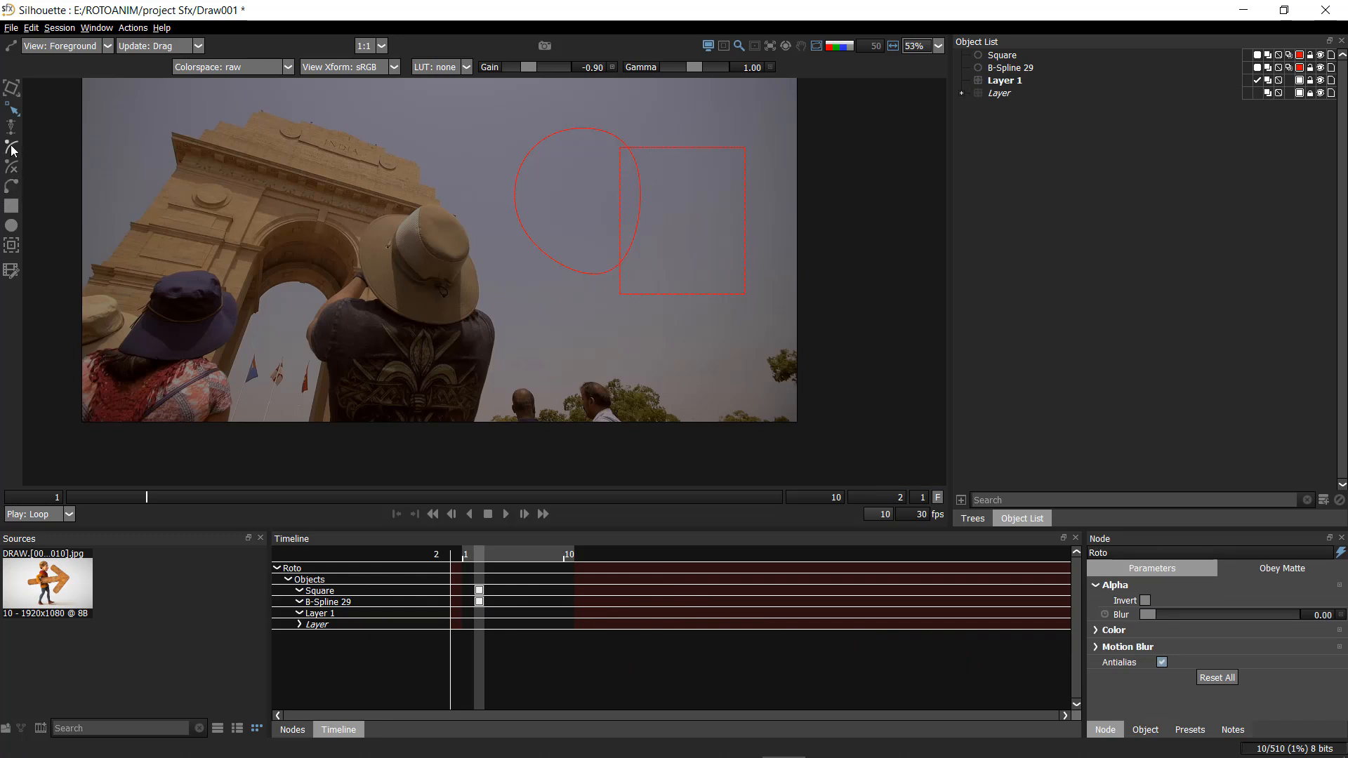
pyautogui.click(346, 255)
pyautogui.click(349, 231)
pyautogui.click(373, 215)
pyautogui.click(413, 208)
pyautogui.click(460, 212)
pyautogui.click(469, 235)
pyautogui.click(461, 262)
pyautogui.click(492, 273)
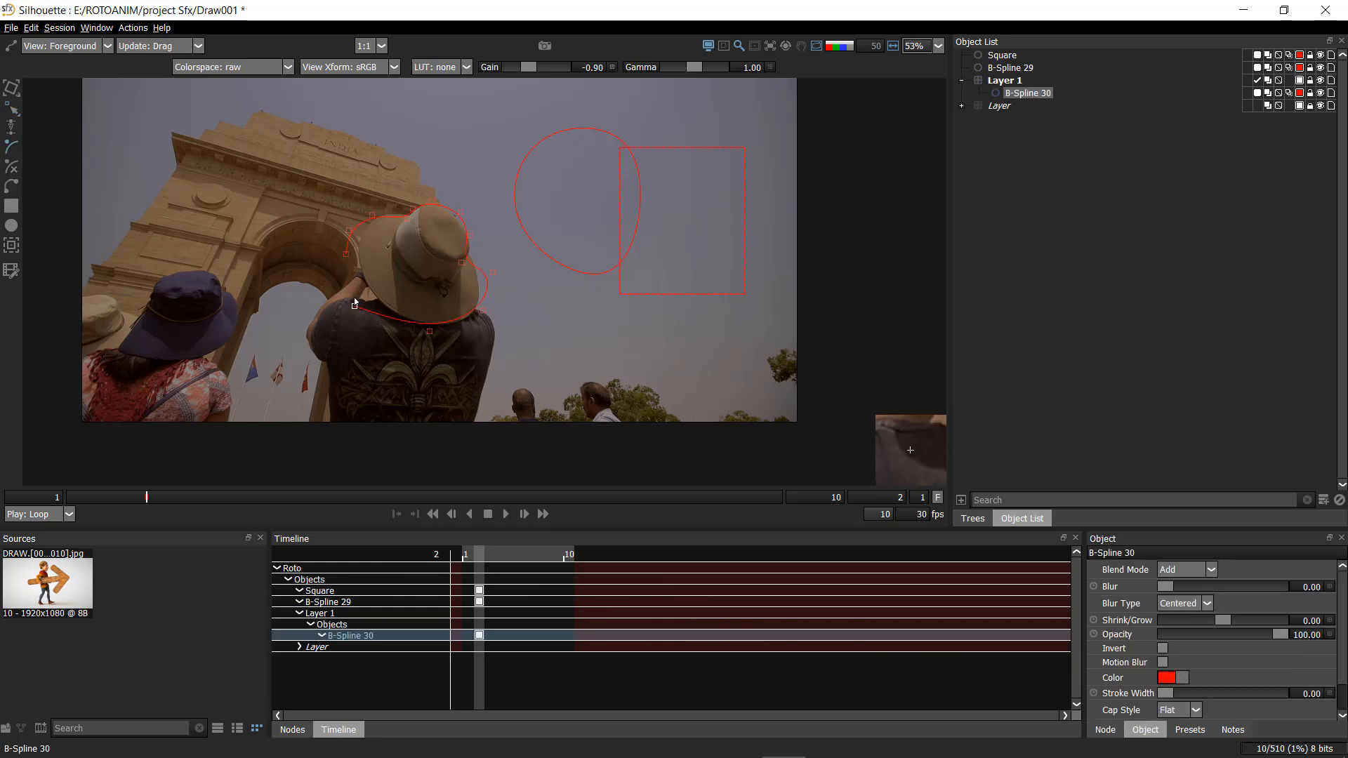
pyautogui.click(346, 254)
pyautogui.click(1031, 135)
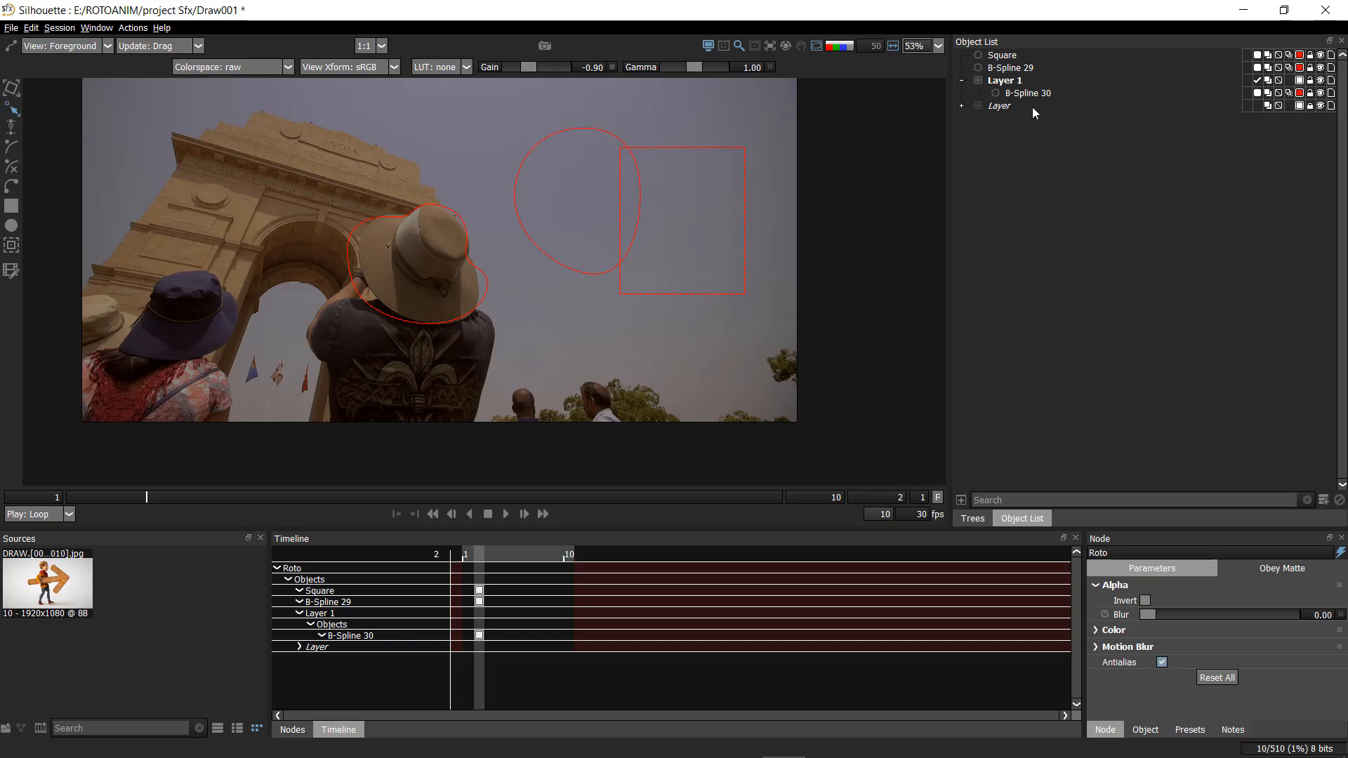
# - Make the locked Layer active and draw a closed B-spline over the tan hat and the arch behind it
pyautogui.click(1002, 106)
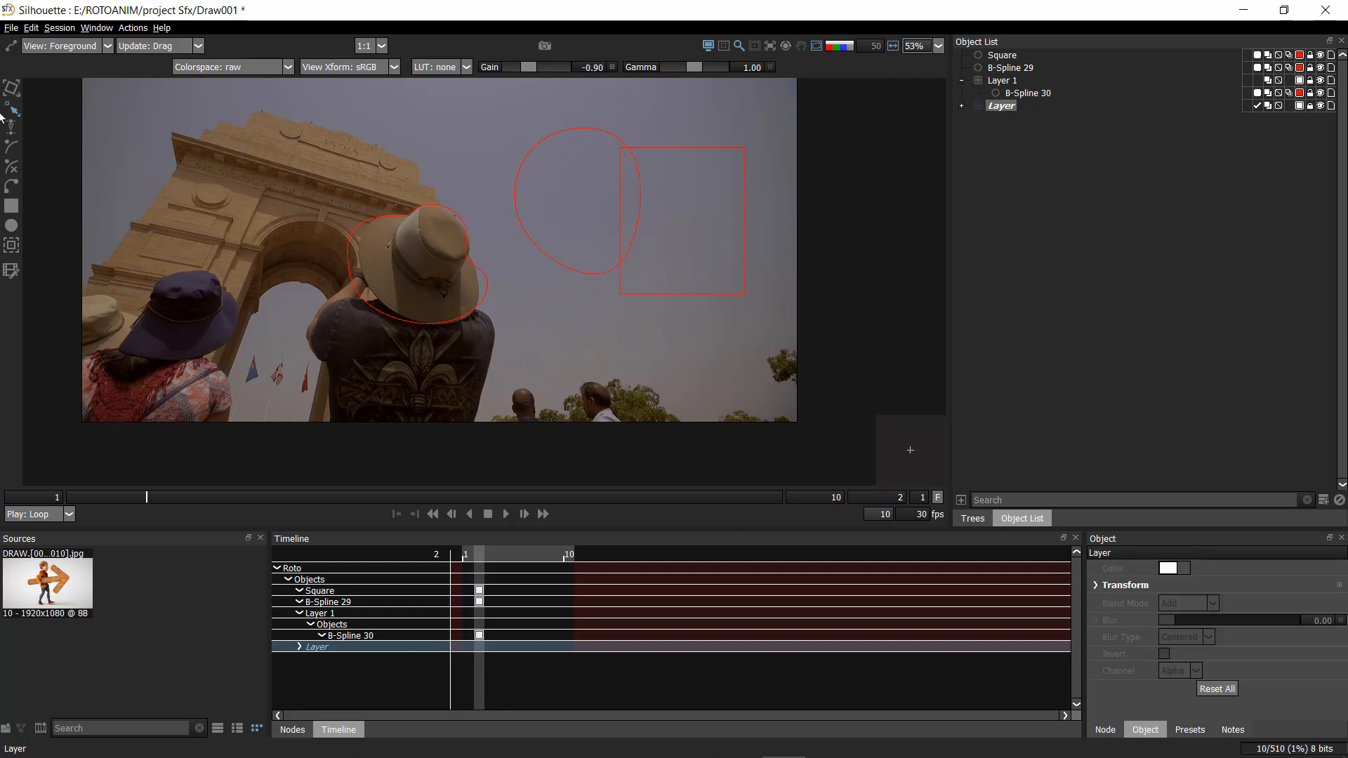
pyautogui.click(11, 148)
pyautogui.click(335, 227)
pyautogui.click(343, 174)
pyautogui.click(374, 152)
pyautogui.click(506, 242)
pyautogui.click(467, 305)
pyautogui.click(345, 285)
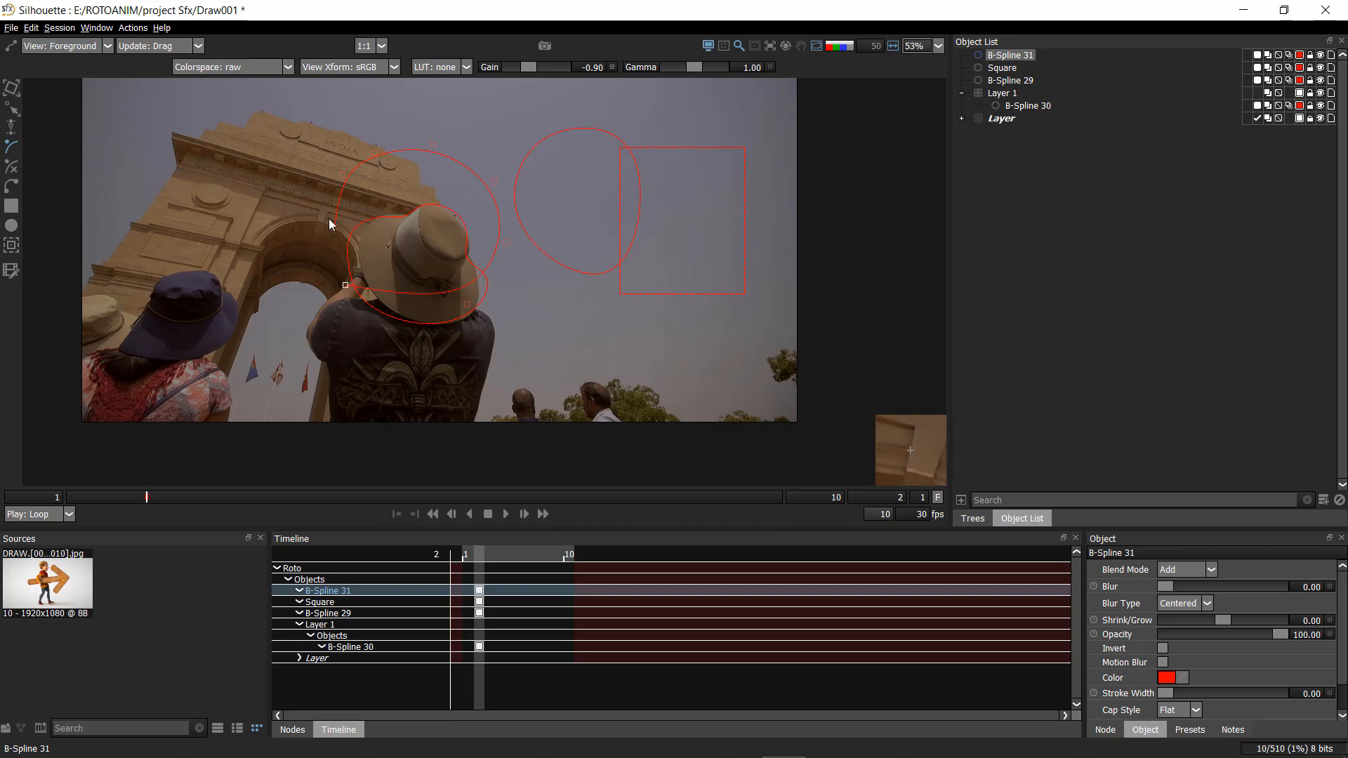
pyautogui.click(334, 226)
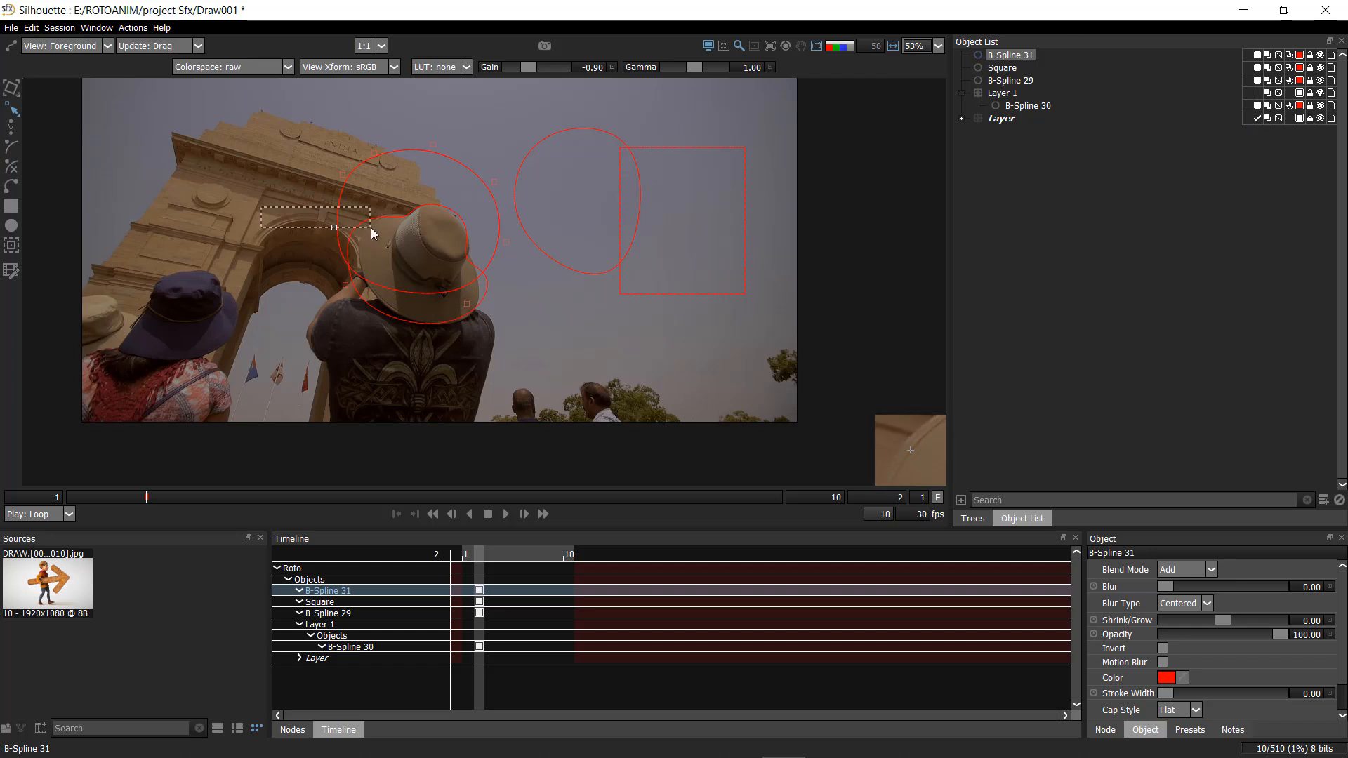
# - Shift the left and upper control points of the new B-spline slightly outward and deselect it
pyautogui.moveTo(334, 227); pyautogui.dragTo(327, 227)
pyautogui.moveTo(343, 175); pyautogui.dragTo(343, 168)
pyautogui.moveTo(433, 145); pyautogui.dragTo(440, 137)
pyautogui.click(1004, 187)
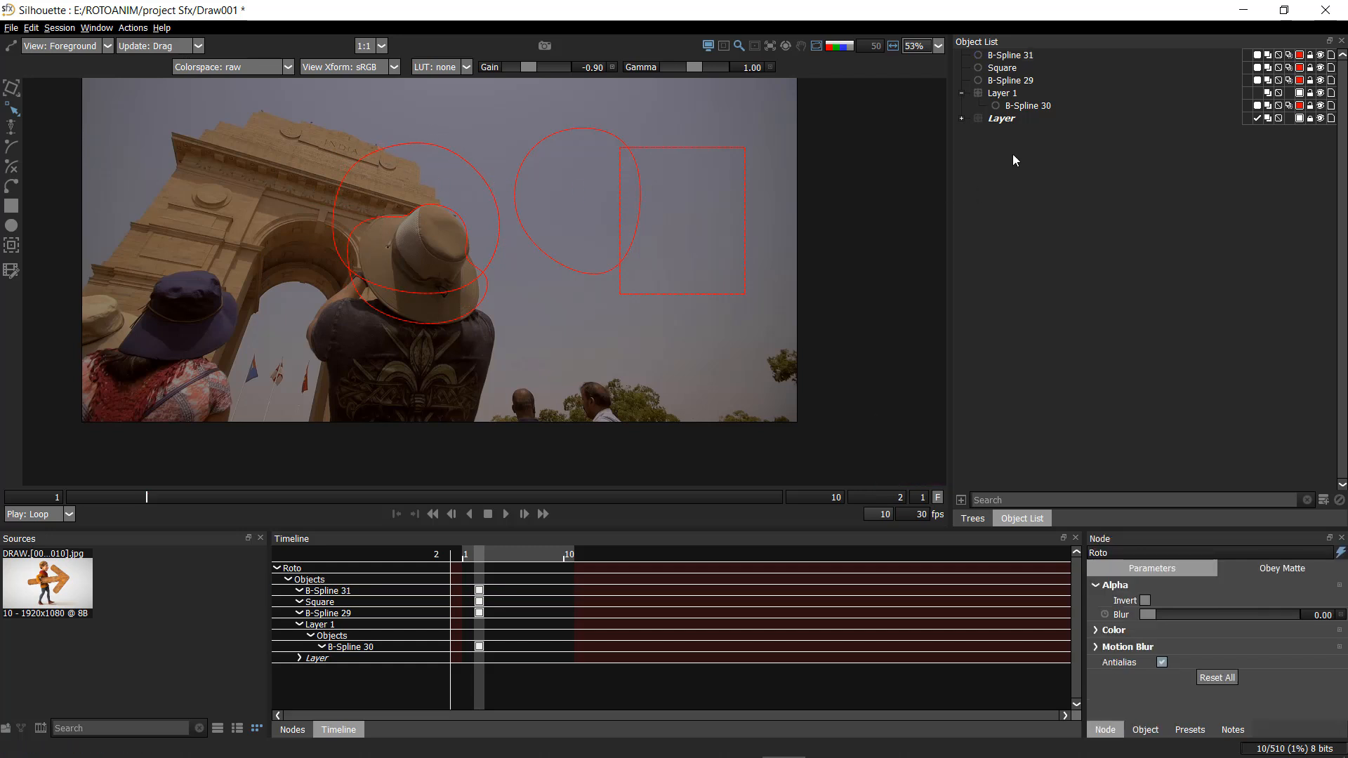
# - Delete the two B-splines and the square outside the layers, and the B-spline inside Layer 1
pyautogui.click(1020, 82)
pyautogui.keyDown('shift'); pyautogui.click(1027, 56); pyautogui.keyUp('shift')
pyautogui.press('Delete')
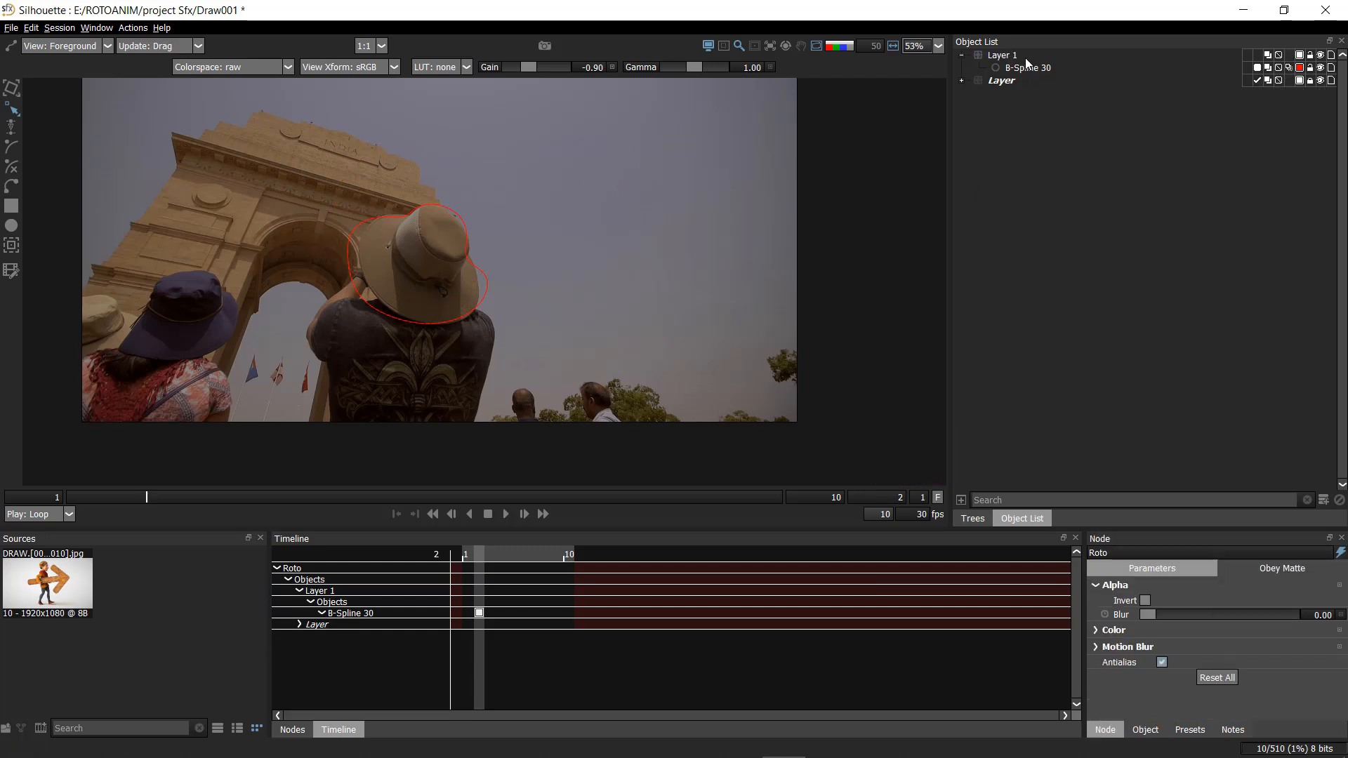
pyautogui.click(1033, 67)
pyautogui.press('Delete')
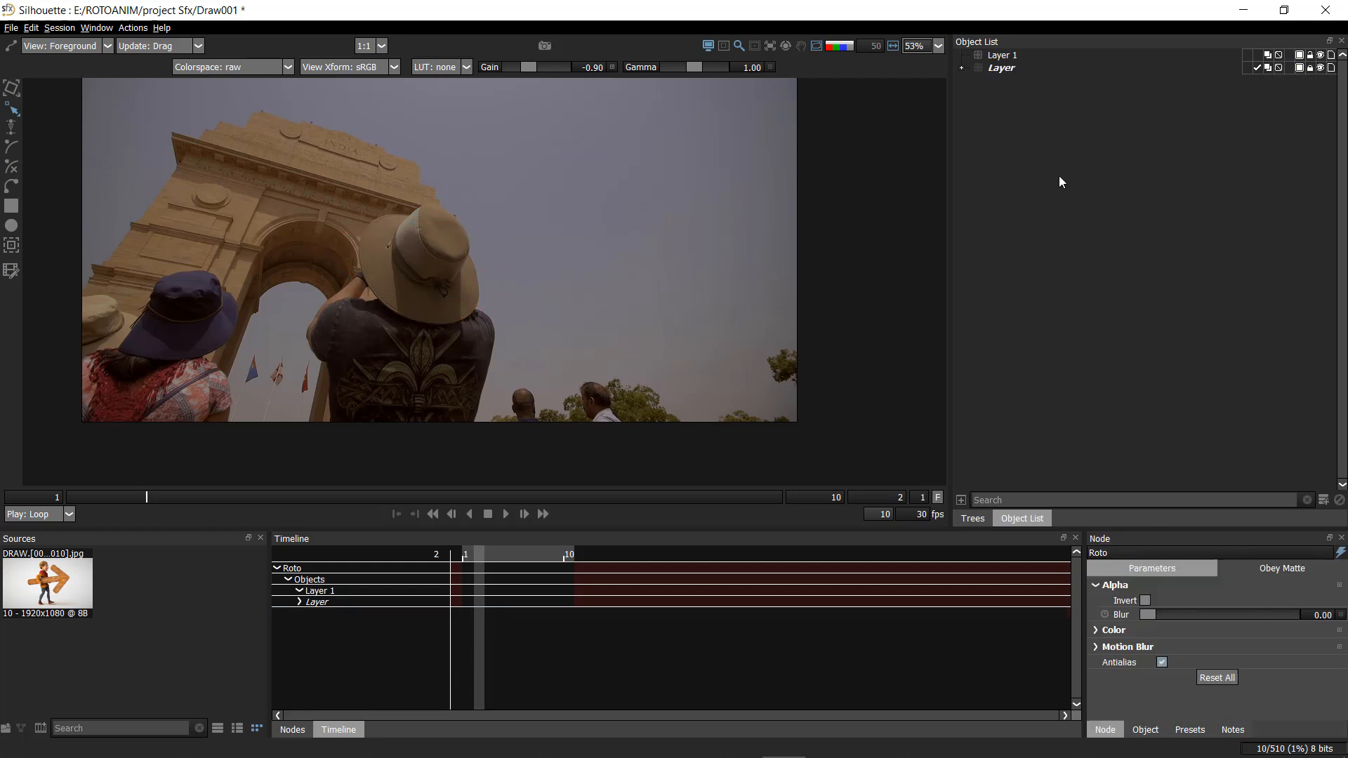
# - Activate and select the empty Layer 1 as the destination for new shapes
pyautogui.click(1021, 55)
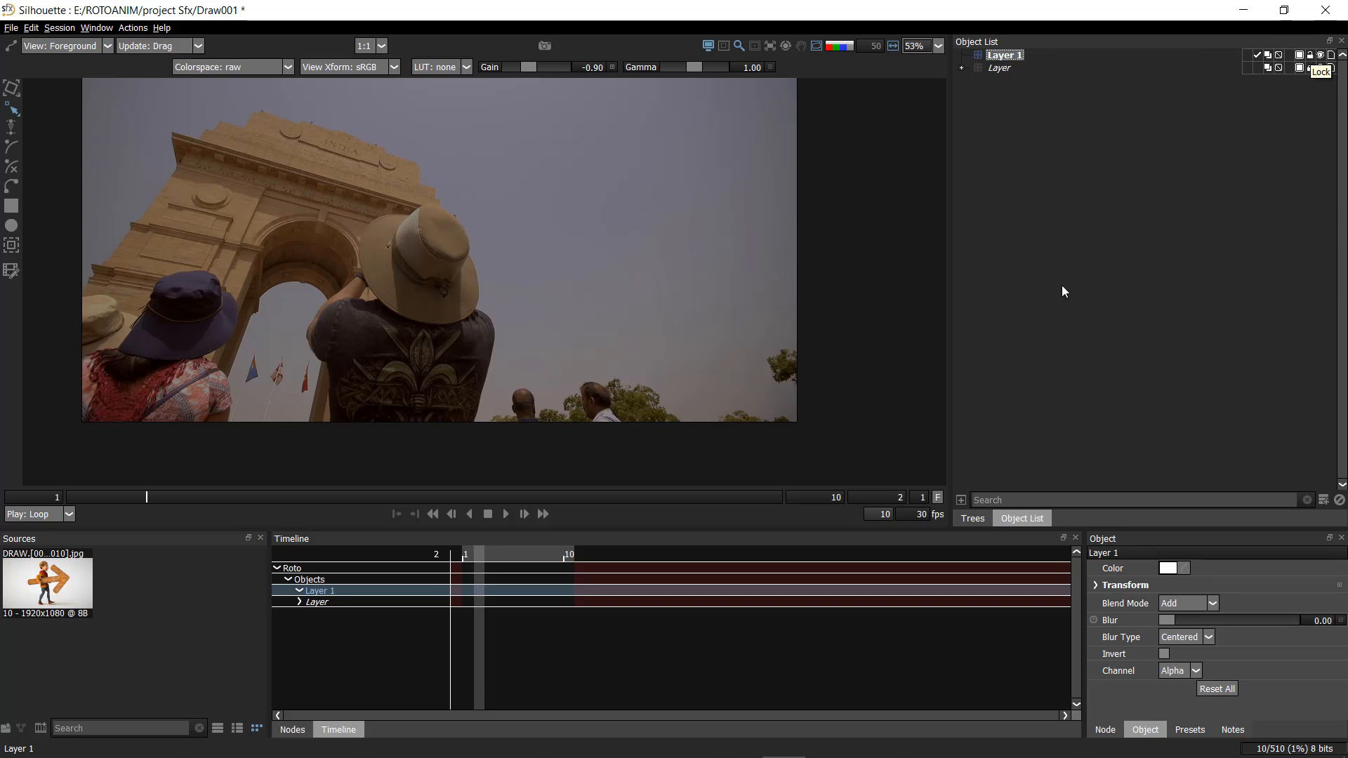
pyautogui.click(1044, 200)
pyautogui.click(1021, 54)
# - Start a B-spline in Layer 1 along the lower-left brim edge of the large tan hat
pyautogui.click(9, 149)
pyautogui.scroll(8, 327, 284)
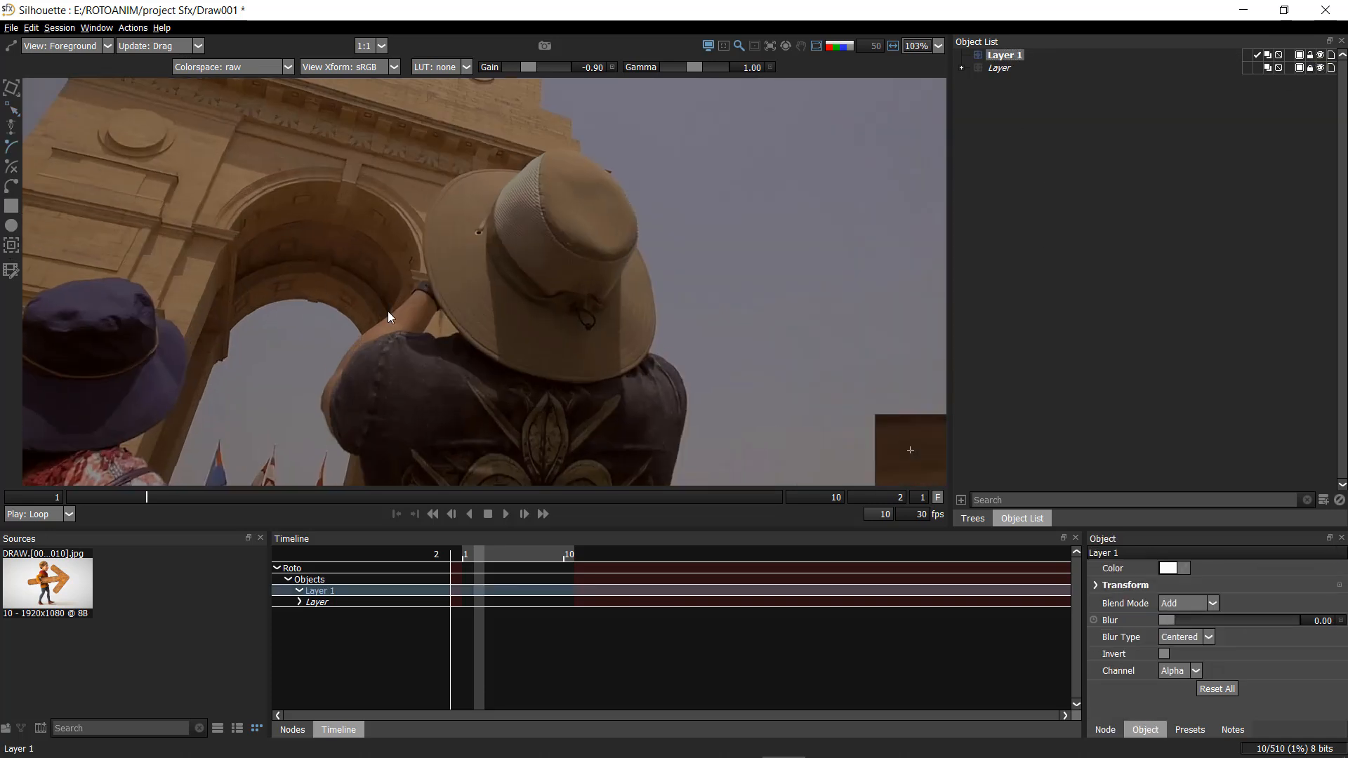
pyautogui.scroll(3, 513, 281)
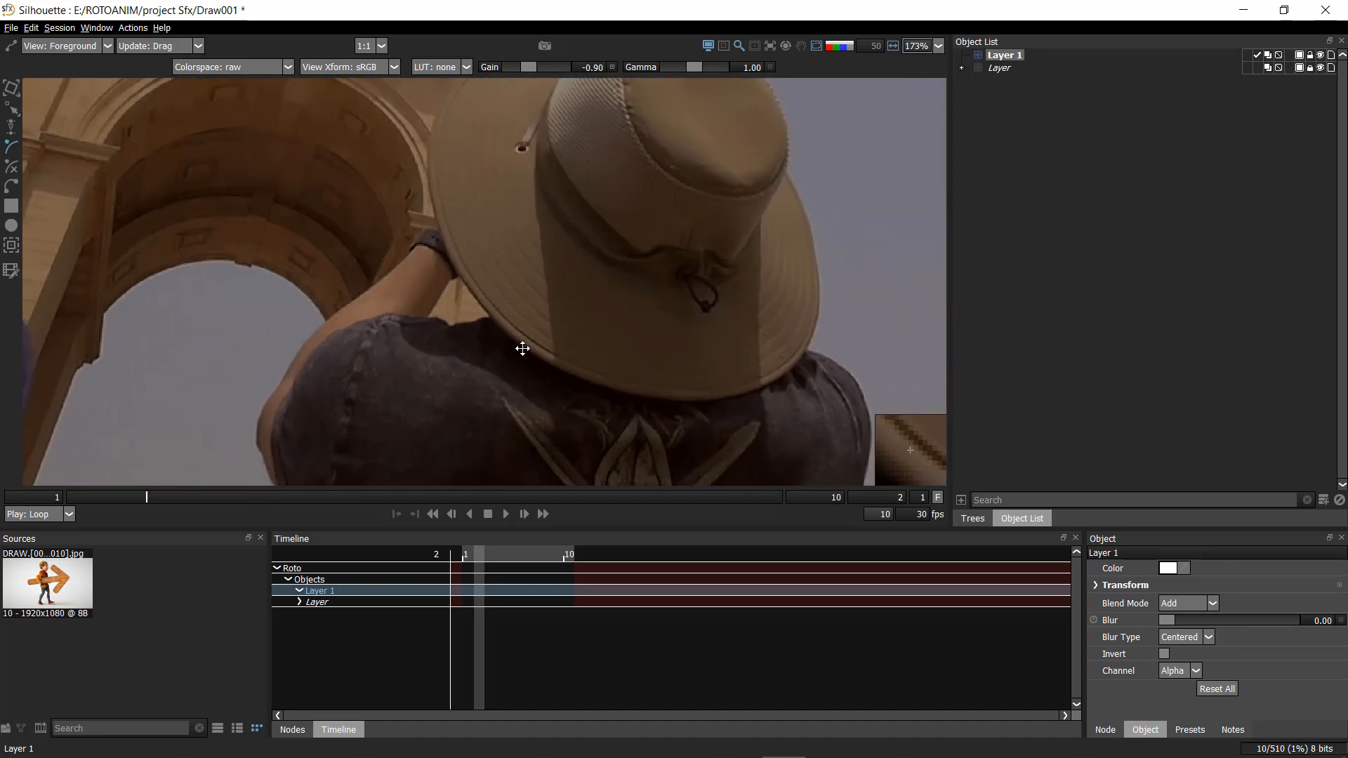
pyautogui.click(499, 339)
pyautogui.click(465, 297)
pyautogui.click(431, 235)
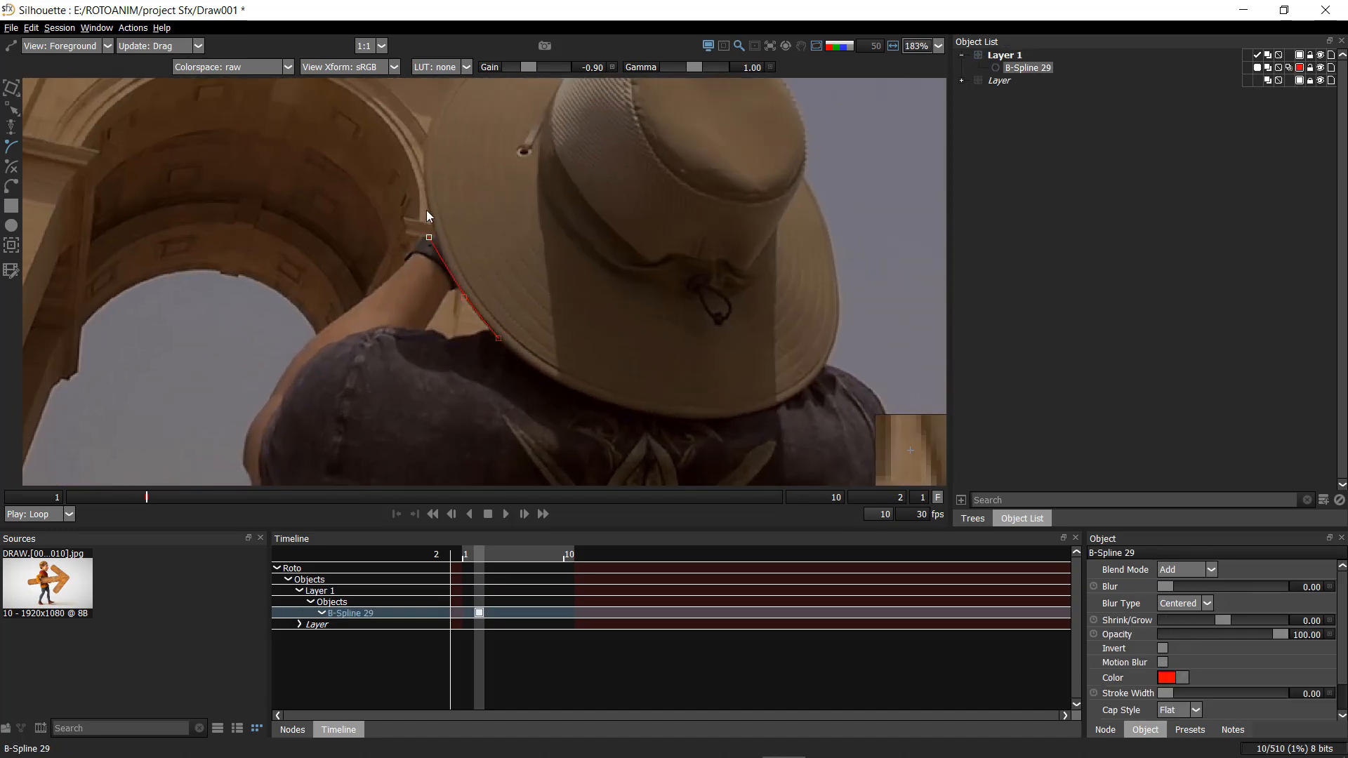
# - Extend the brim B-spline up the hat brim's left side and across its upper edge to the crown
pyautogui.moveTo(427, 209); pyautogui.dragTo(444, 326)
pyautogui.click(441, 278)
pyautogui.click(452, 223)
pyautogui.click(478, 184)
pyautogui.click(518, 158)
pyautogui.click(585, 152)
pyautogui.click(662, 163)
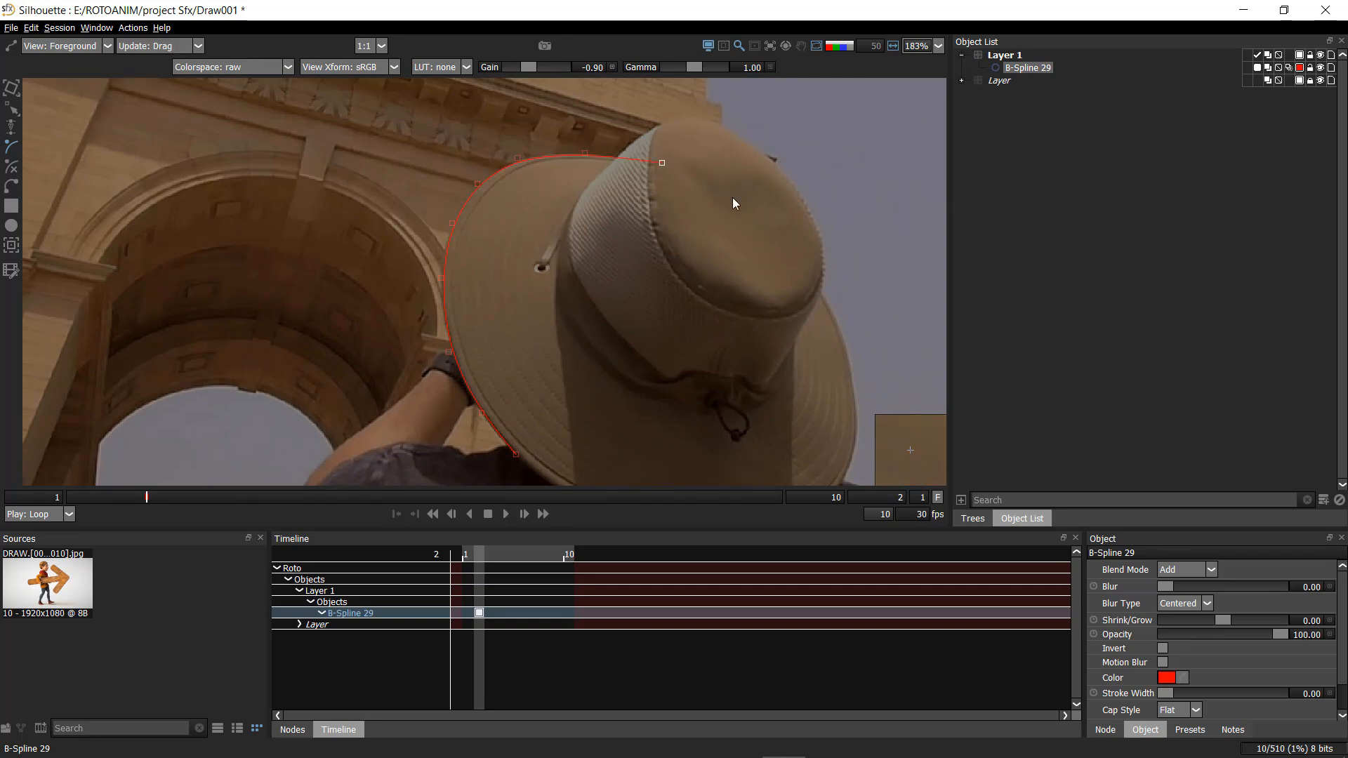
# - Continue the brim B-spline across the crown and down the right edge of the hat brim
pyautogui.click(814, 274)
pyautogui.click(840, 327)
pyautogui.moveTo(845, 365); pyautogui.dragTo(783, 156)
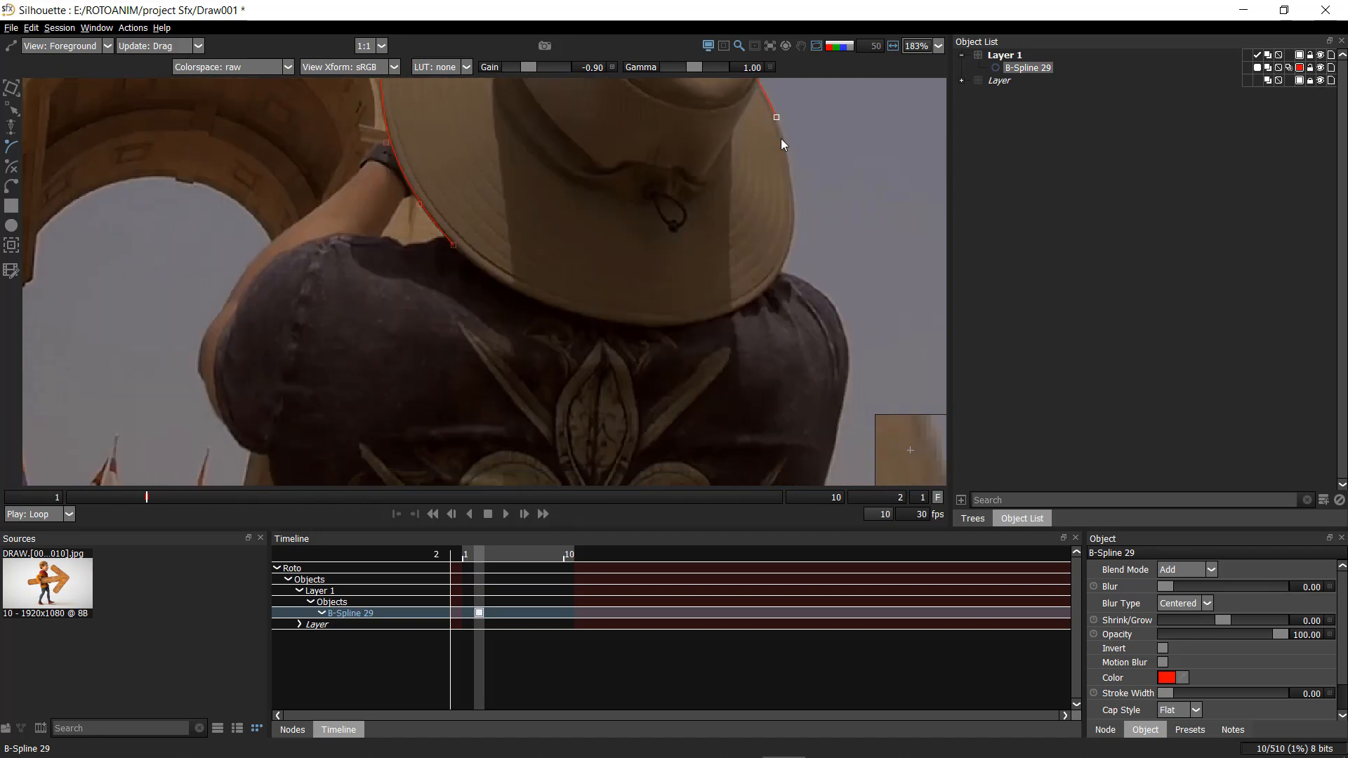
pyautogui.click(788, 144)
pyautogui.click(770, 280)
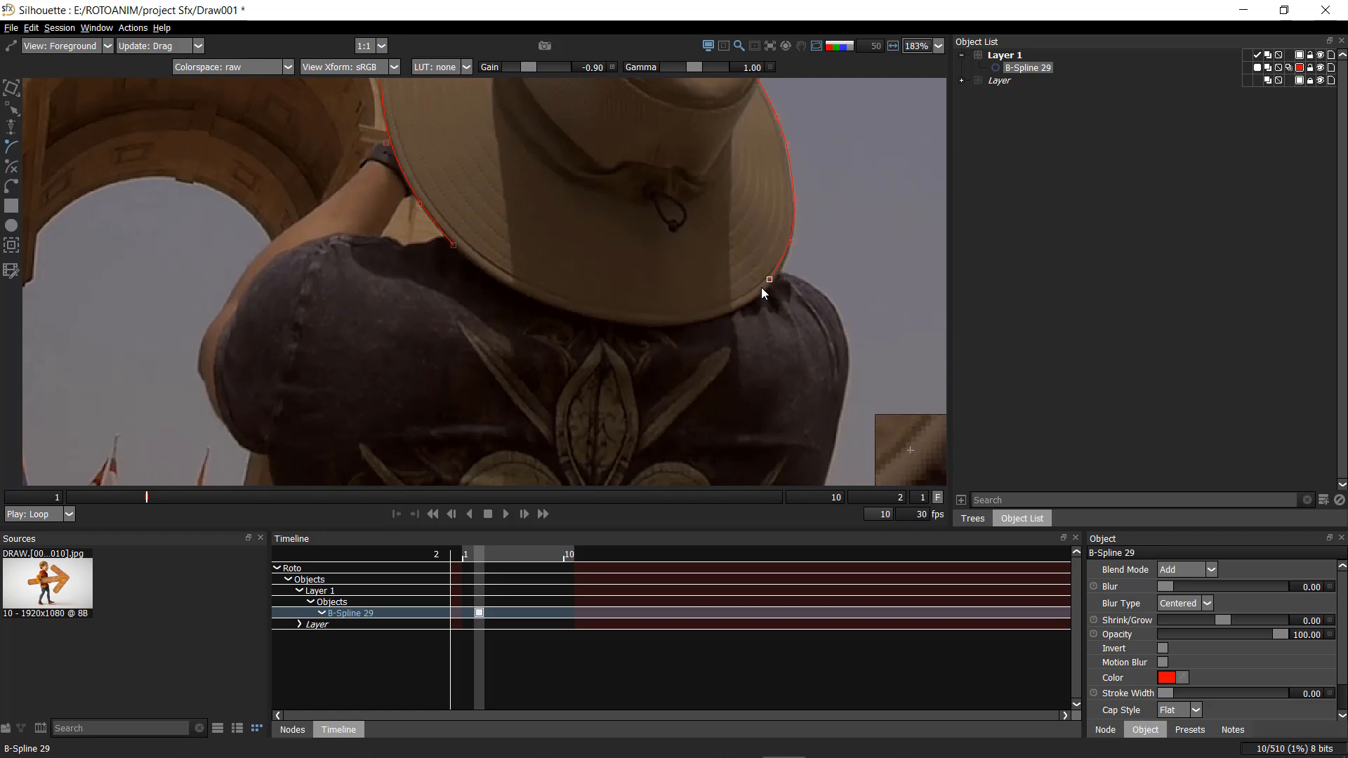
# - Trace the brim's lower edge back to the first point to close the B-spline, and deselect it
pyautogui.click(747, 303)
pyautogui.click(642, 328)
pyautogui.click(575, 317)
pyautogui.click(498, 282)
pyautogui.click(453, 246)
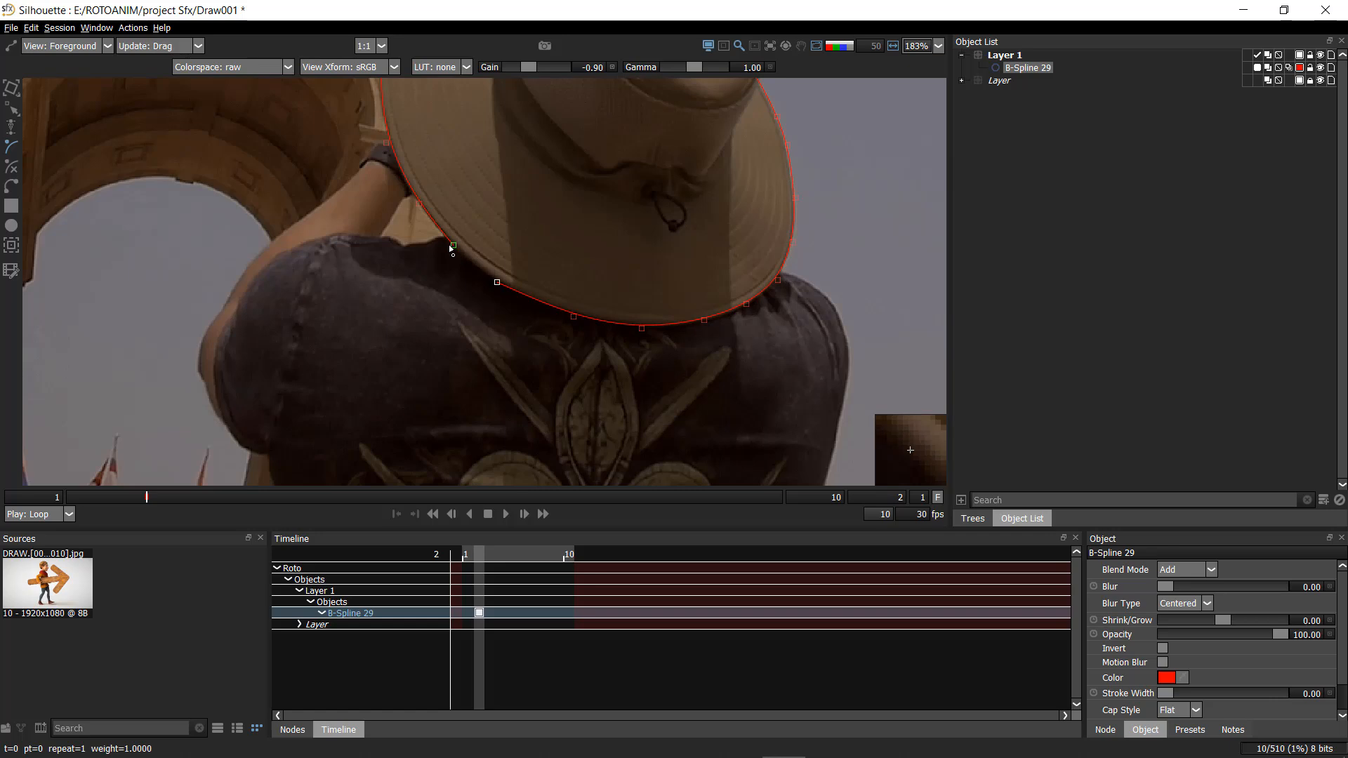
pyautogui.click(1300, 200)
# - Draw a closed B-spline around the hat crown in Layer 1, overlapping the brim shape, and deselect it
pyautogui.scroll(-4, 621, 358)
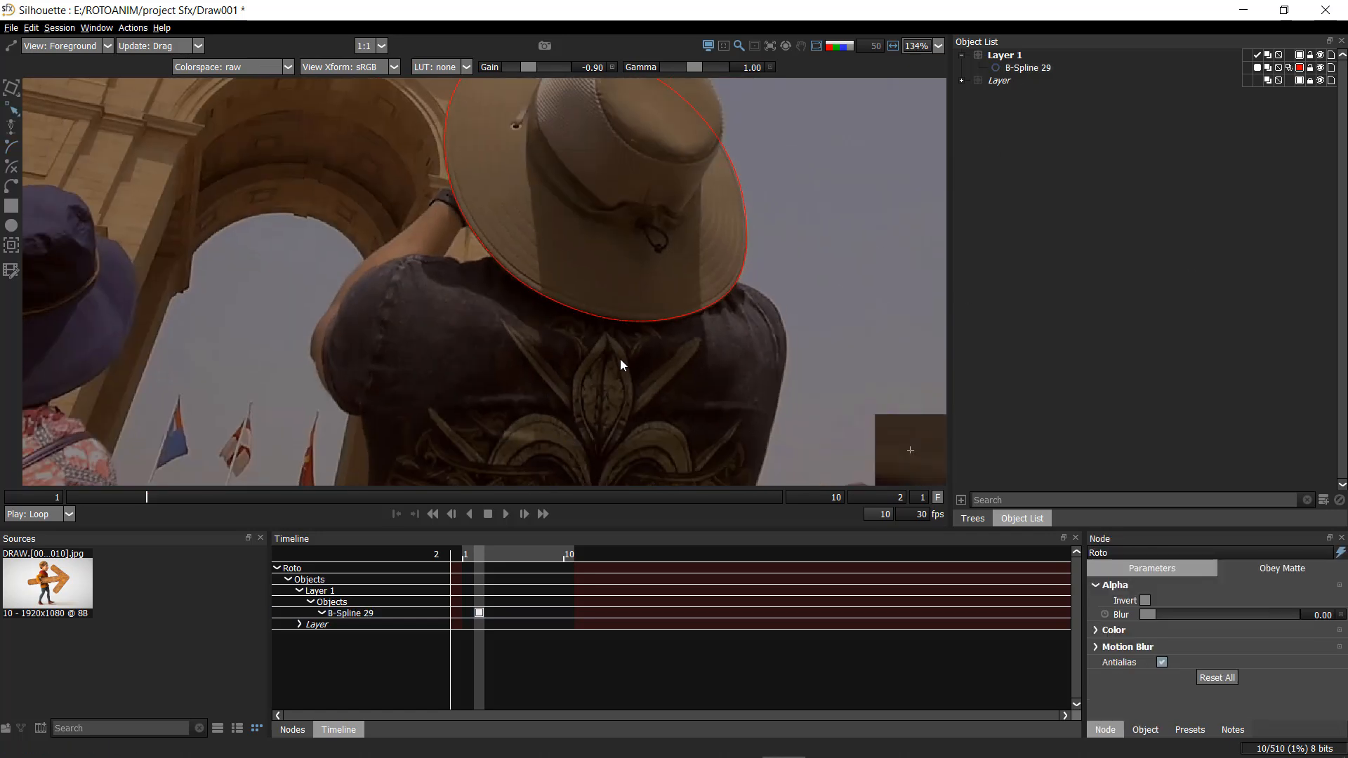
pyautogui.moveTo(648, 242); pyautogui.dragTo(612, 372)
pyautogui.scroll(4, 613, 372)
pyautogui.moveTo(728, 230); pyautogui.dragTo(704, 305)
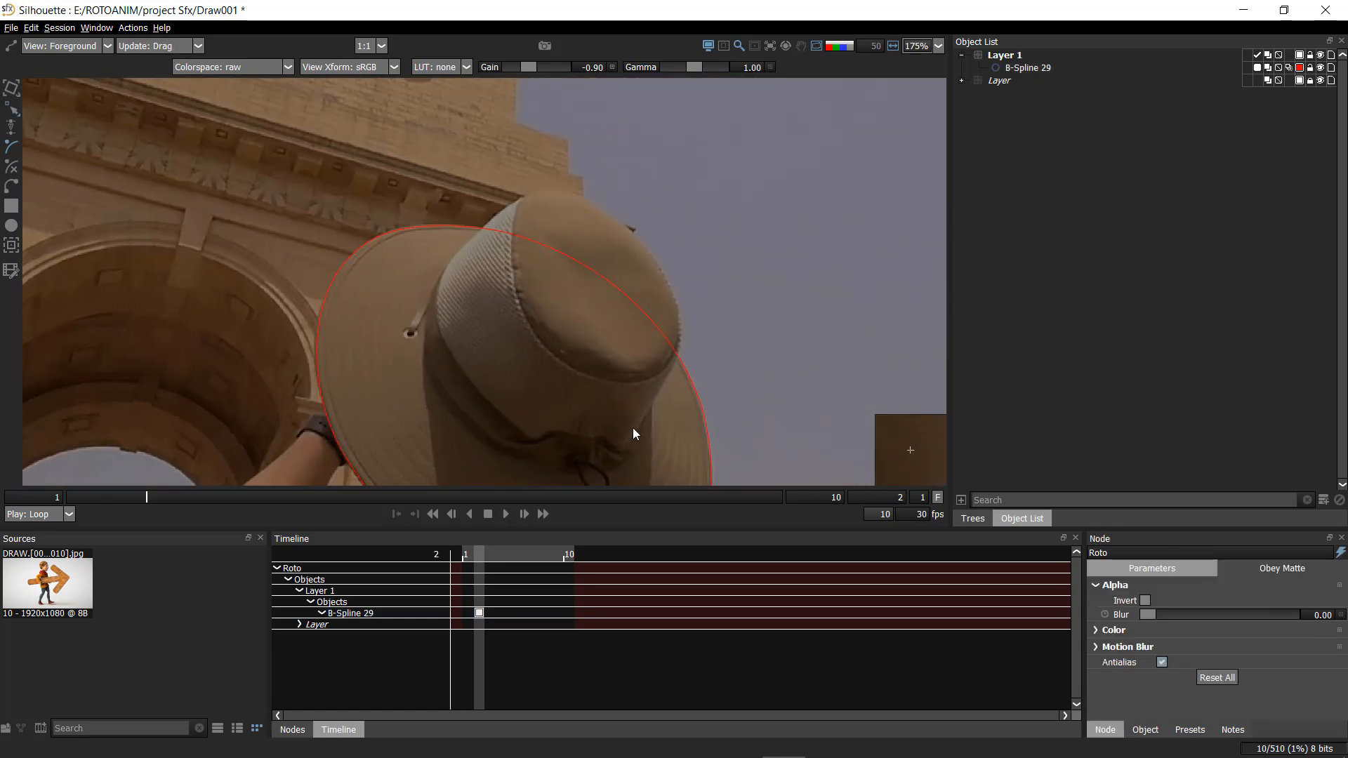
pyautogui.click(633, 427)
pyautogui.click(670, 375)
pyautogui.click(682, 345)
pyautogui.click(681, 312)
pyautogui.click(670, 284)
pyautogui.click(646, 247)
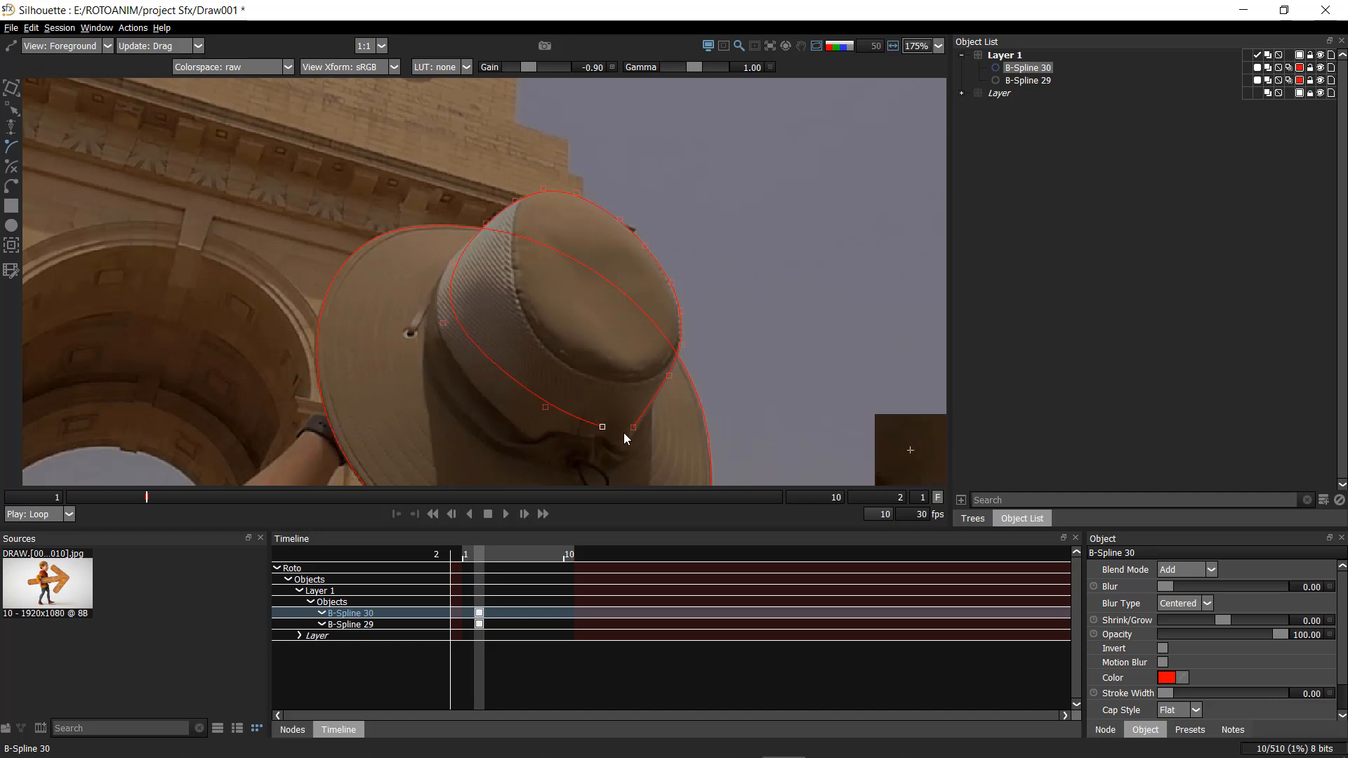
pyautogui.scroll(3, 663, 257)
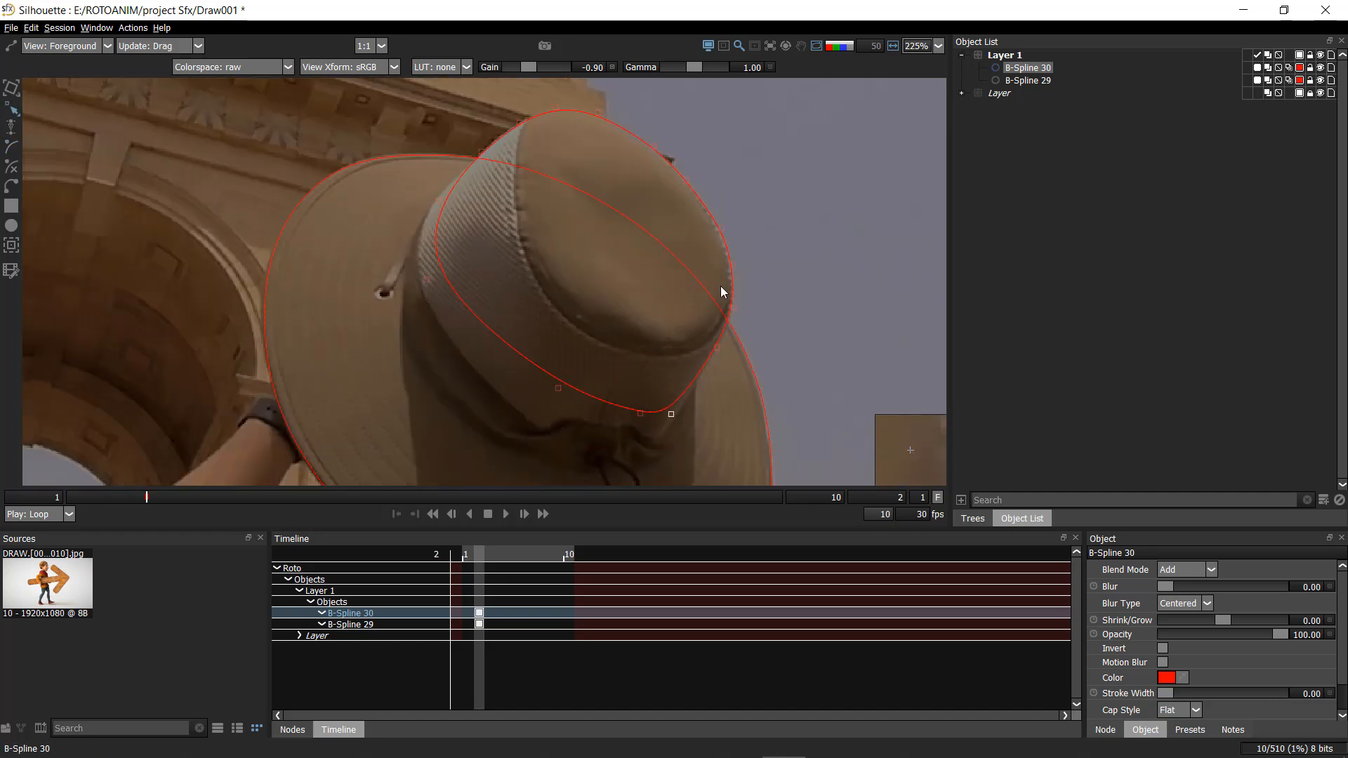
pyautogui.scroll(-2, 720, 285)
pyautogui.scroll(-1, 758, 297)
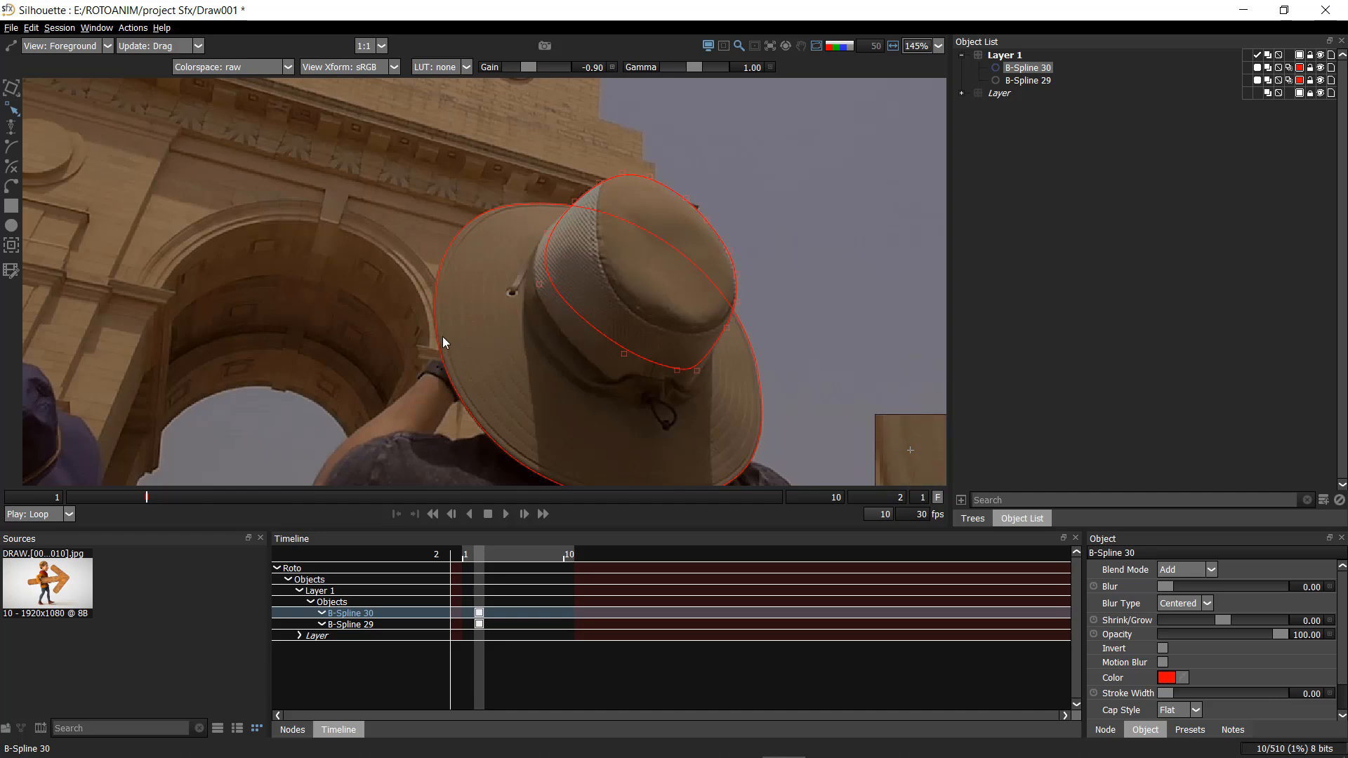
pyautogui.click(461, 222)
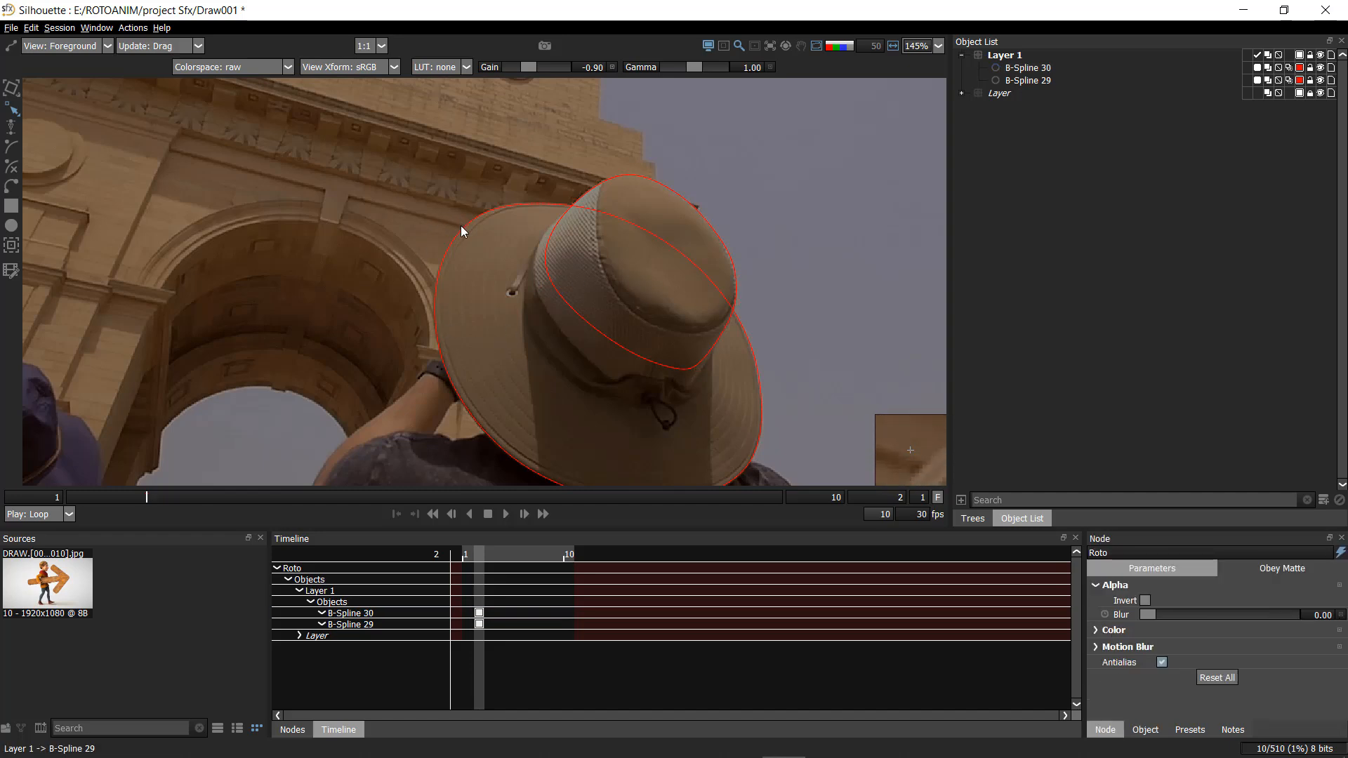
# - Select the crown and brim B-splines together and examine how the two shapes overlap
pyautogui.moveTo(587, 278); pyautogui.dragTo(585, 281)
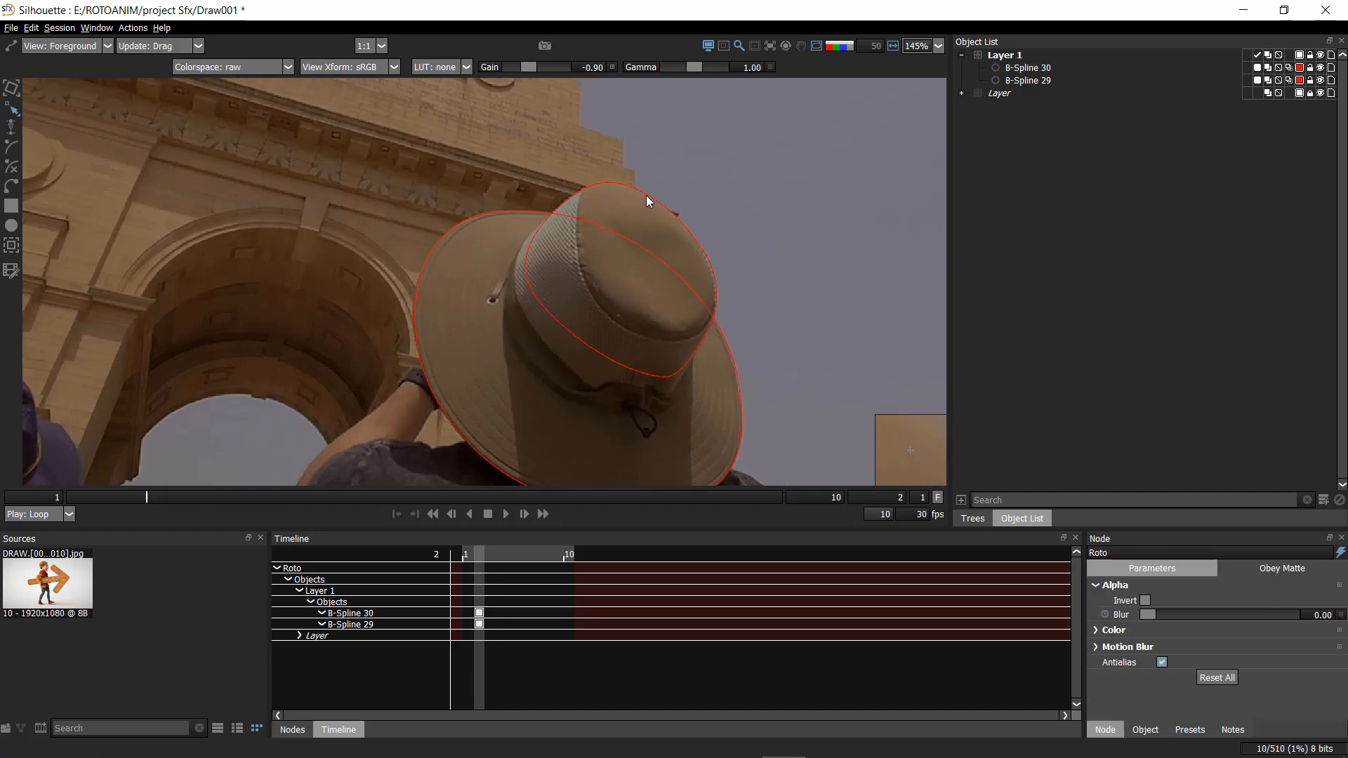
pyautogui.click(649, 195)
pyautogui.keyDown('shift'); pyautogui.click(648, 254); pyautogui.keyUp('shift')
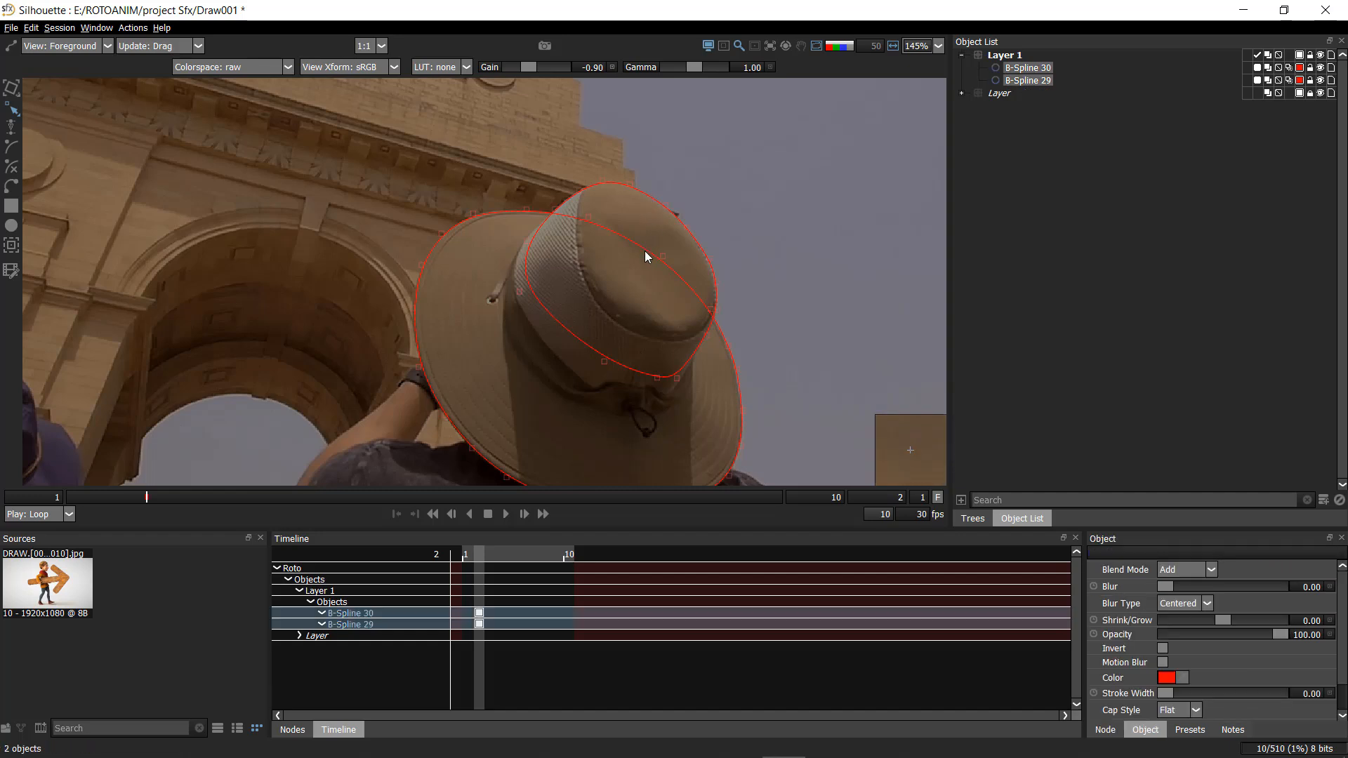
pyautogui.moveTo(679, 277); pyautogui.dragTo(643, 249)
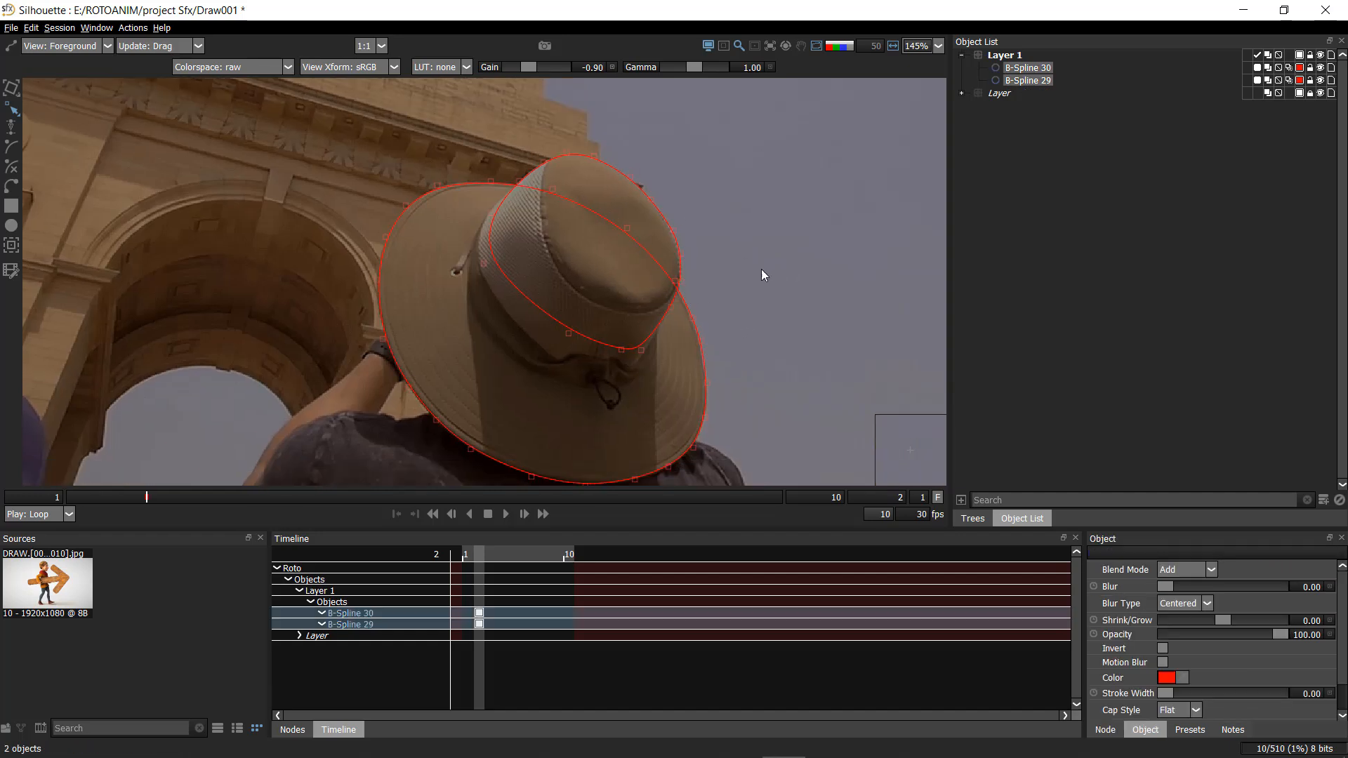
pyautogui.click(580, 322)
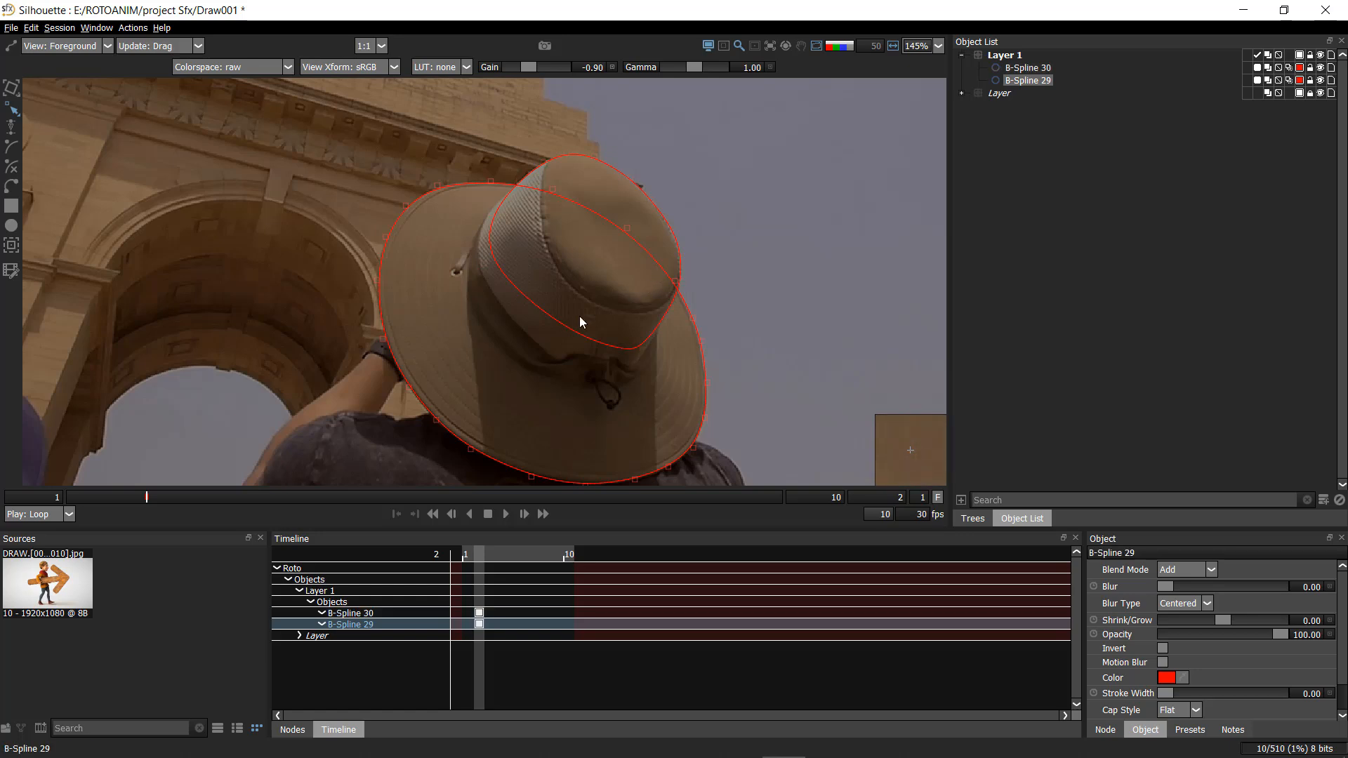
# - Nudge the crown B-spline's four lower-left control points diagonally up and to the right, and deselect the shape
pyautogui.click(536, 302)
pyautogui.moveTo(452, 250); pyautogui.dragTo(647, 407)
pyautogui.press('KP_1')
pyautogui.press('KP_1')
pyautogui.press('KP_1')
pyautogui.press('KP_1')
pyautogui.press('KP_1')
pyautogui.press('KP_9')
pyautogui.press('KP_9')
pyautogui.press('KP_9')
pyautogui.press('KP_9')
pyautogui.press('KP_9')
pyautogui.press('KP_9')
pyautogui.press('KP_9')
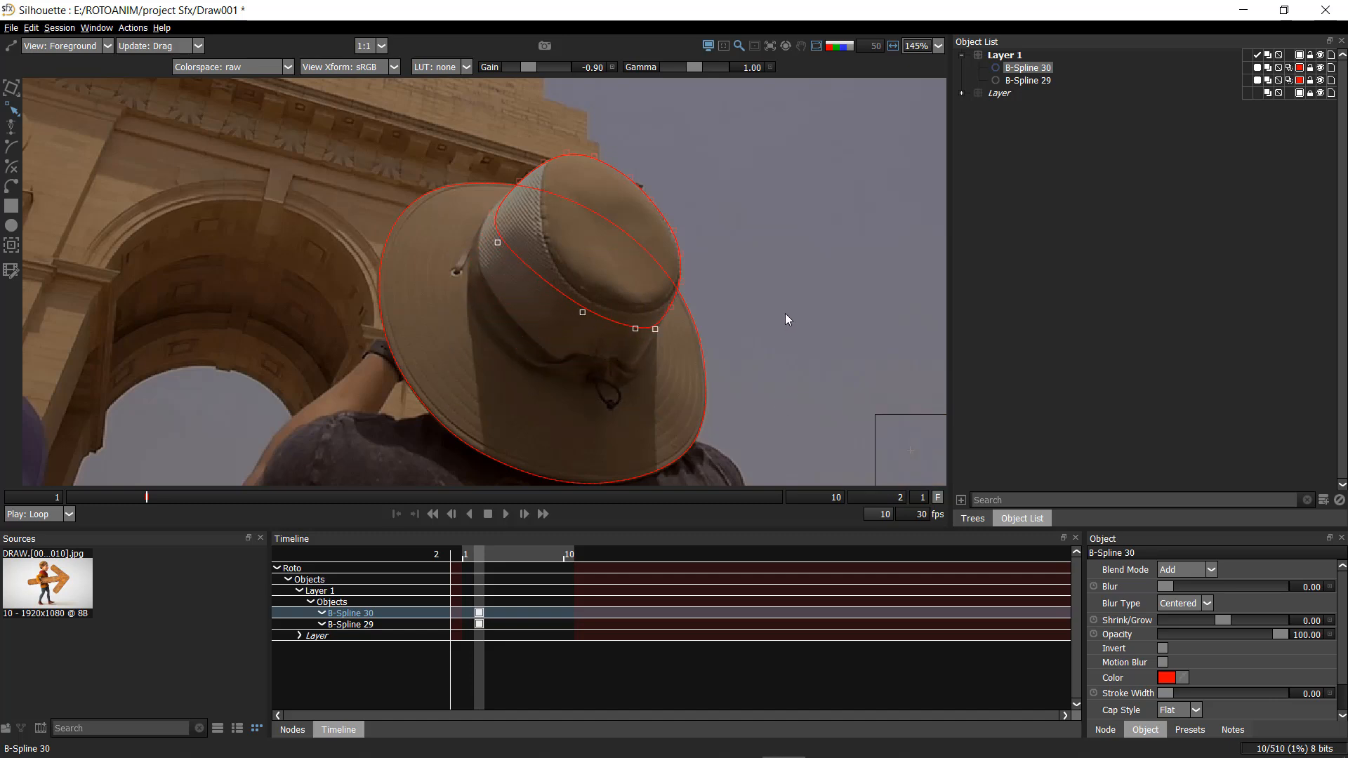
pyautogui.click(785, 314)
# - Draw overlapping B-splines in Layer 1 for the right side of the man's shirt and for his left shoulder
pyautogui.moveTo(672, 311); pyautogui.dragTo(663, 242)
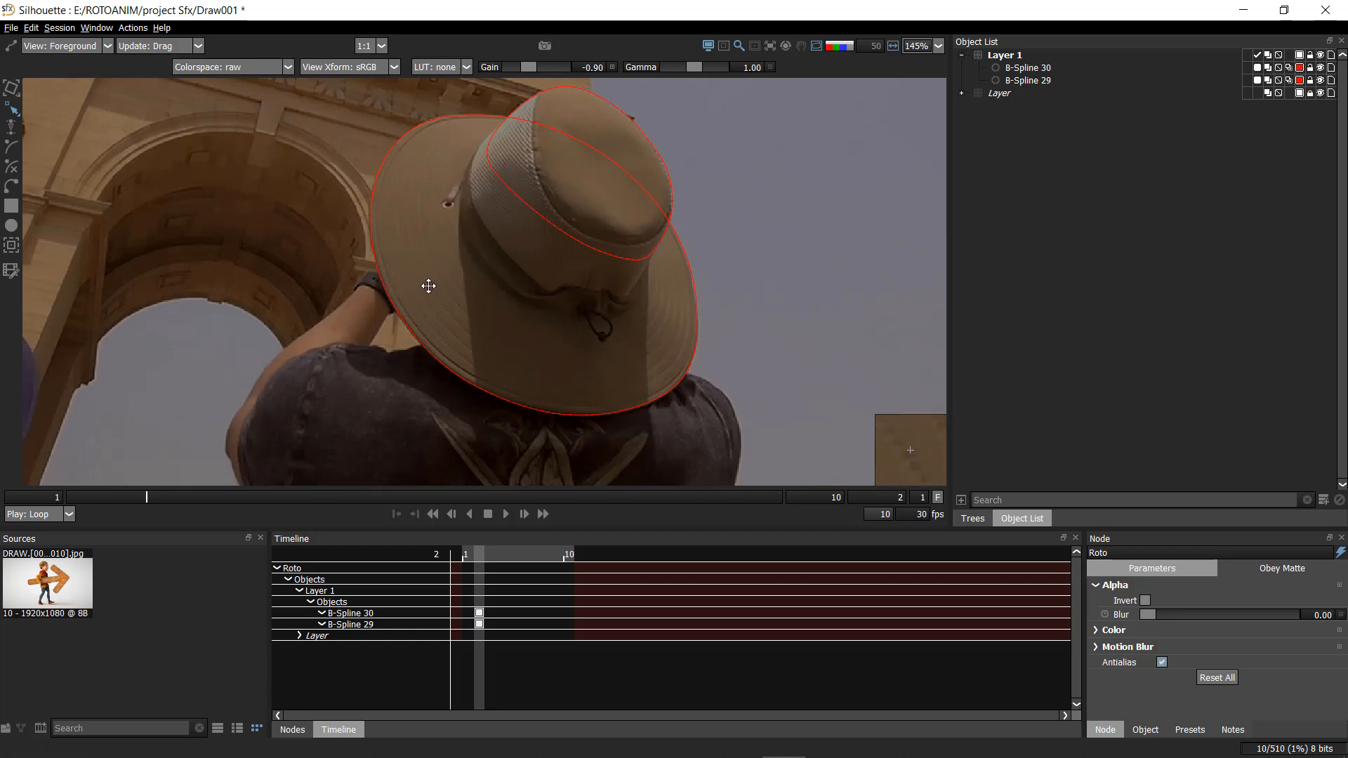
pyautogui.scroll(-5, 441, 281)
pyautogui.scroll(3, 427, 340)
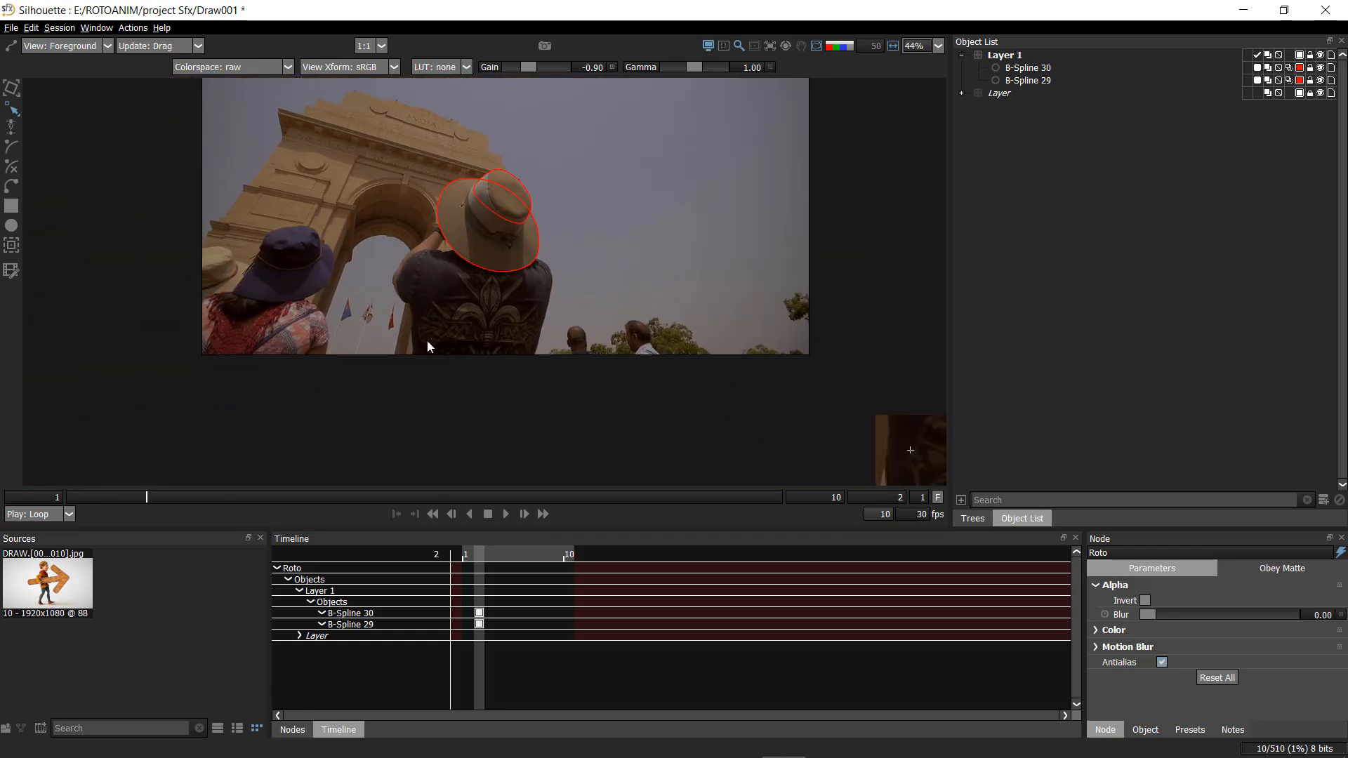
pyautogui.moveTo(428, 340); pyautogui.dragTo(498, 336)
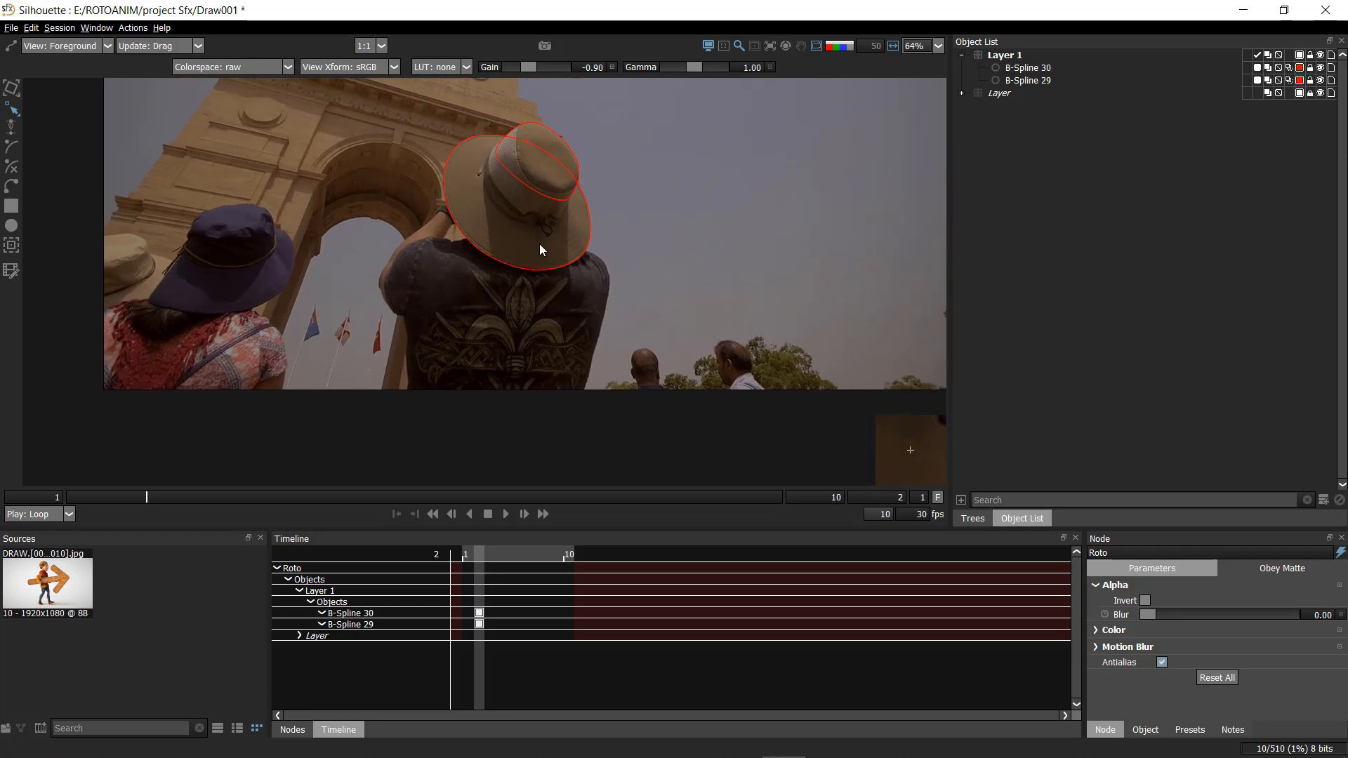
pyautogui.scroll(3, 543, 271)
pyautogui.click(580, 237)
pyautogui.click(639, 299)
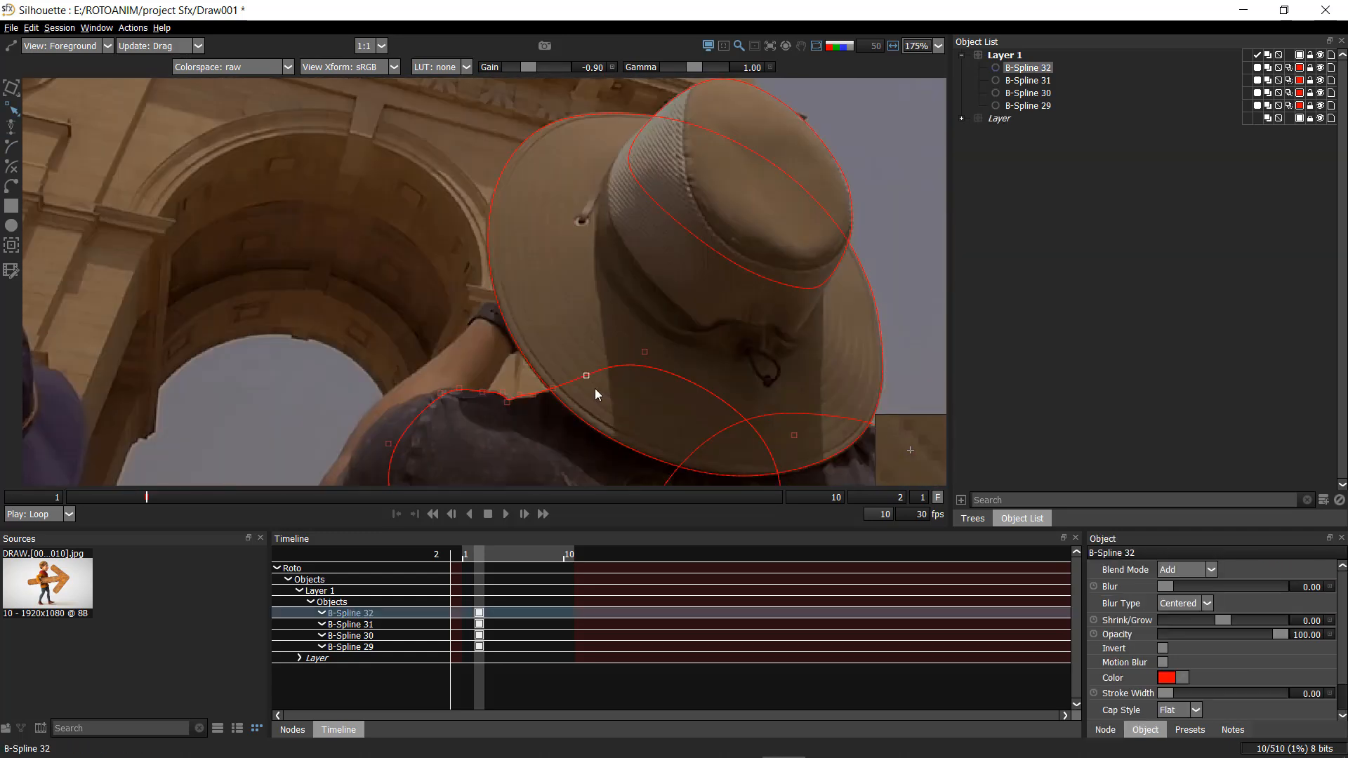
# - Draw a B-spline in Layer 1 around the raised left arm, tracing its outer edge from the wrist toward the elbow
pyautogui.scroll(2, 595, 389)
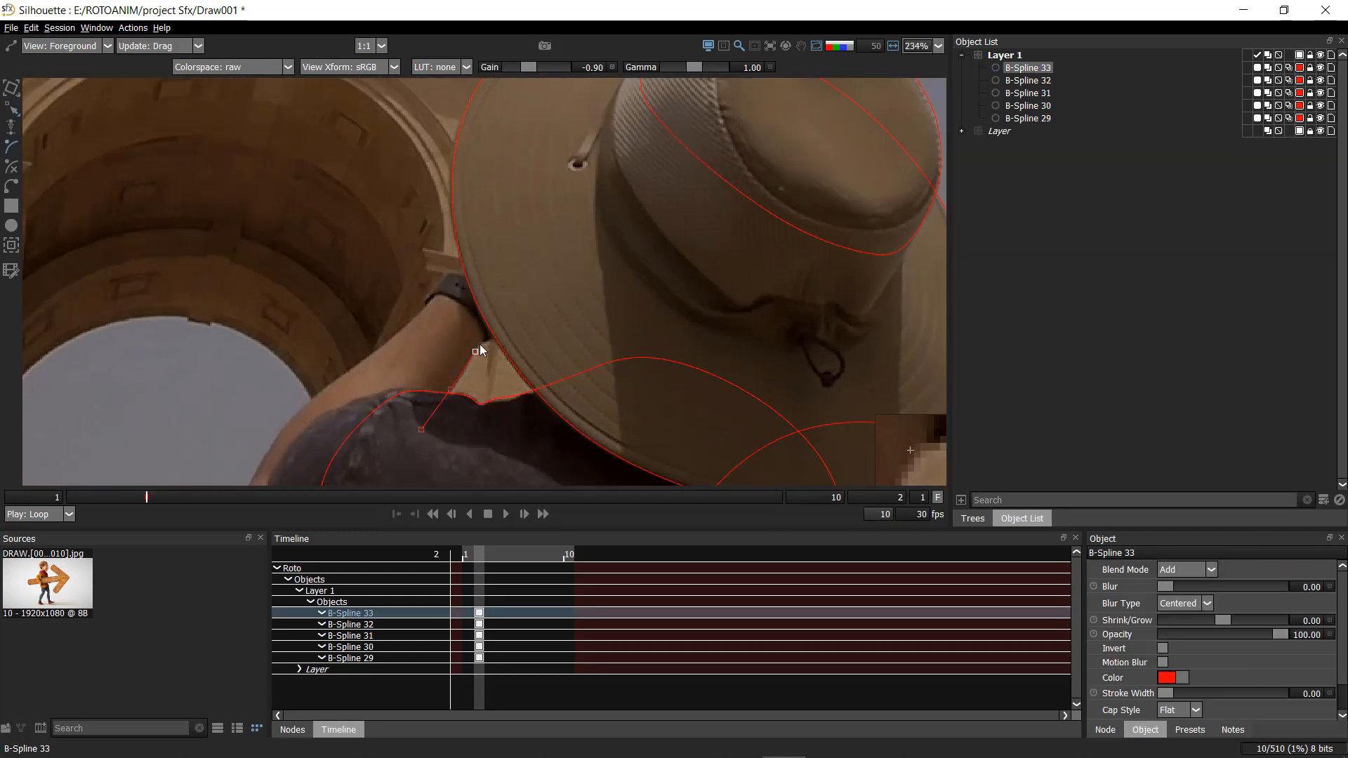
pyautogui.click(449, 271)
pyautogui.click(442, 277)
pyautogui.click(427, 297)
pyautogui.click(424, 305)
pyautogui.click(417, 315)
pyautogui.click(398, 333)
pyautogui.click(359, 361)
# - Outline the left sleeve at the elbow and the shirt's lower-left side with separate B-splines, and deselect them
pyautogui.moveTo(354, 365); pyautogui.dragTo(511, 210)
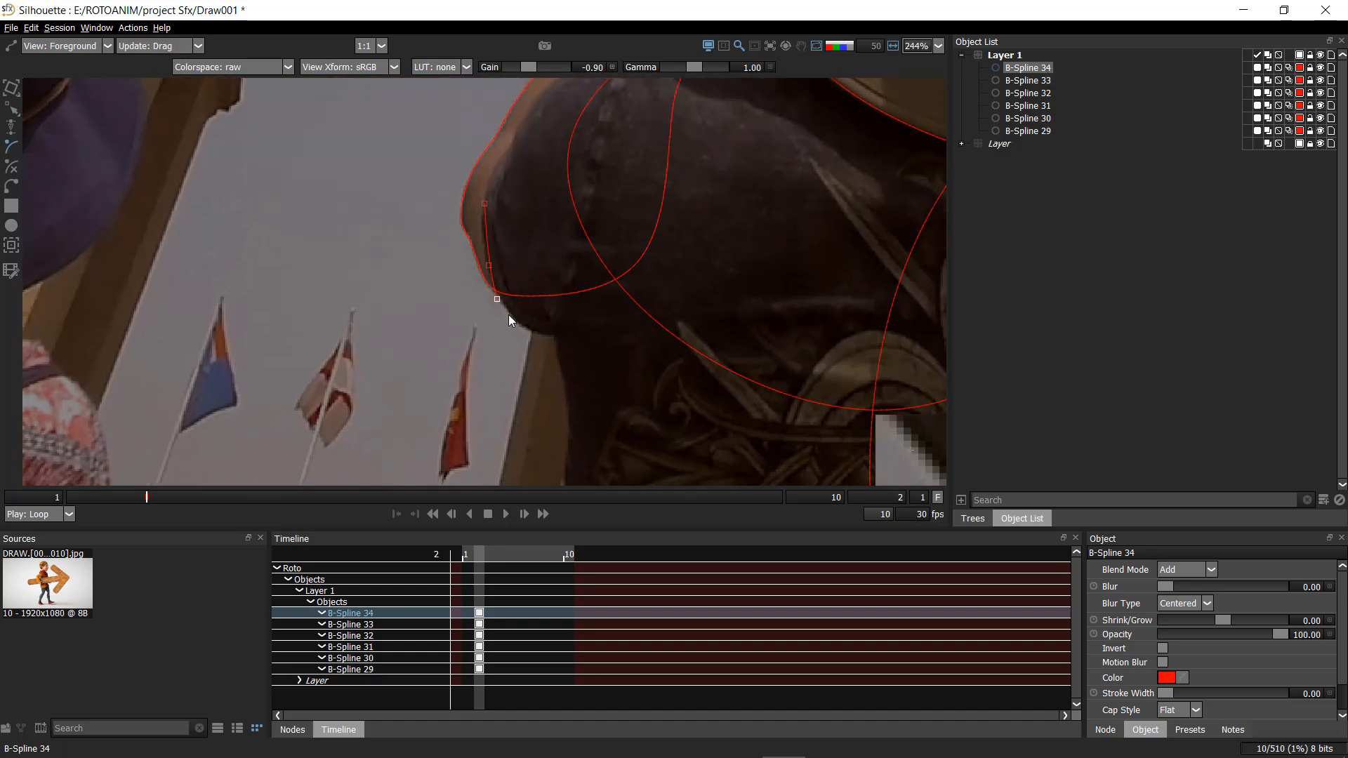
pyautogui.scroll(-4, 502, 204)
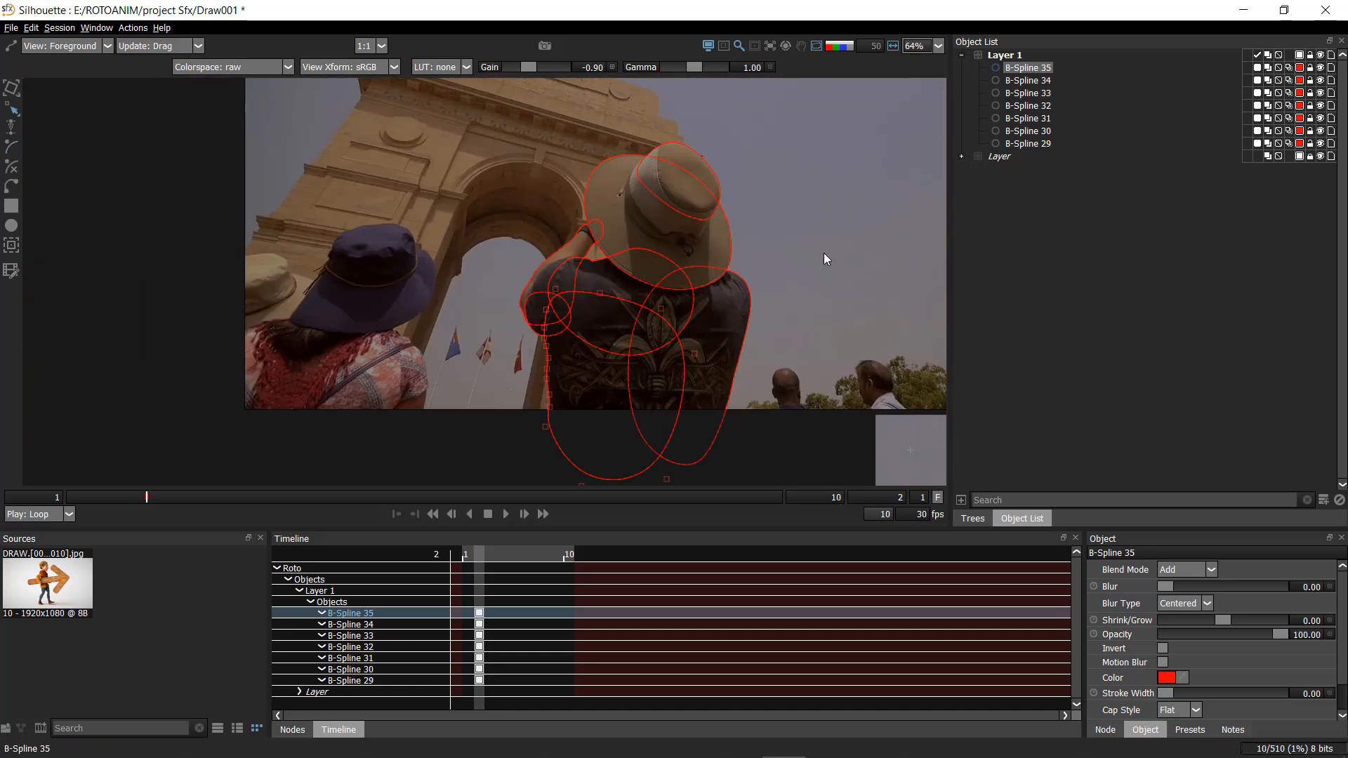
pyautogui.click(824, 281)
# - Compare the Foreground view with the Output overlay to check the matte of the man in the tan hat
pyautogui.moveTo(731, 243); pyautogui.dragTo(648, 249)
pyautogui.scroll(1, 670, 205)
pyautogui.press('3')
pyautogui.press('1')
pyautogui.press('3')
pyautogui.press('1')
pyautogui.press('3')
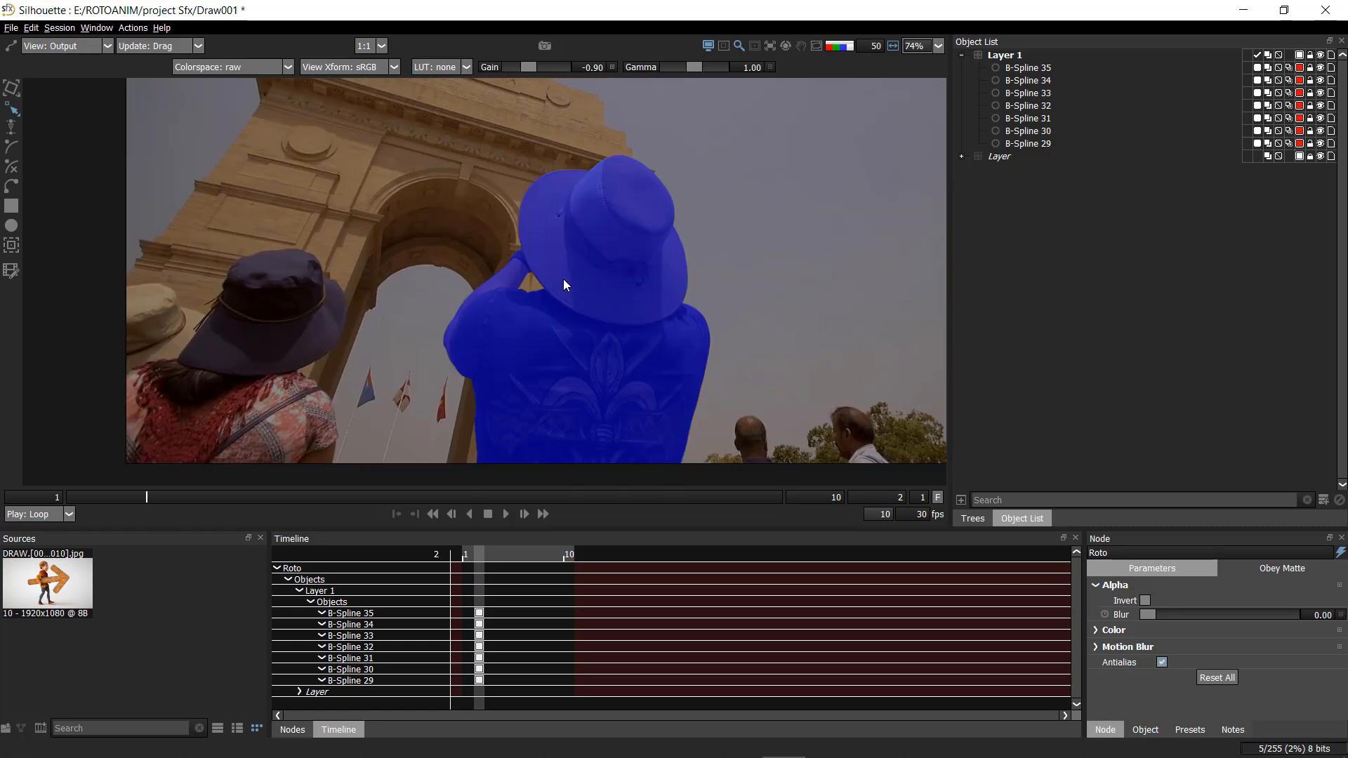
pyautogui.press('1')
pyautogui.press('3')
pyautogui.press('1')
pyautogui.press('3')
# - Examine the cut-out man in the Color Comp view against the other views, and return to the Foreground view
pyautogui.press('4')
pyautogui.press('1')
pyautogui.press('3')
pyautogui.press('1')
pyautogui.press('4')
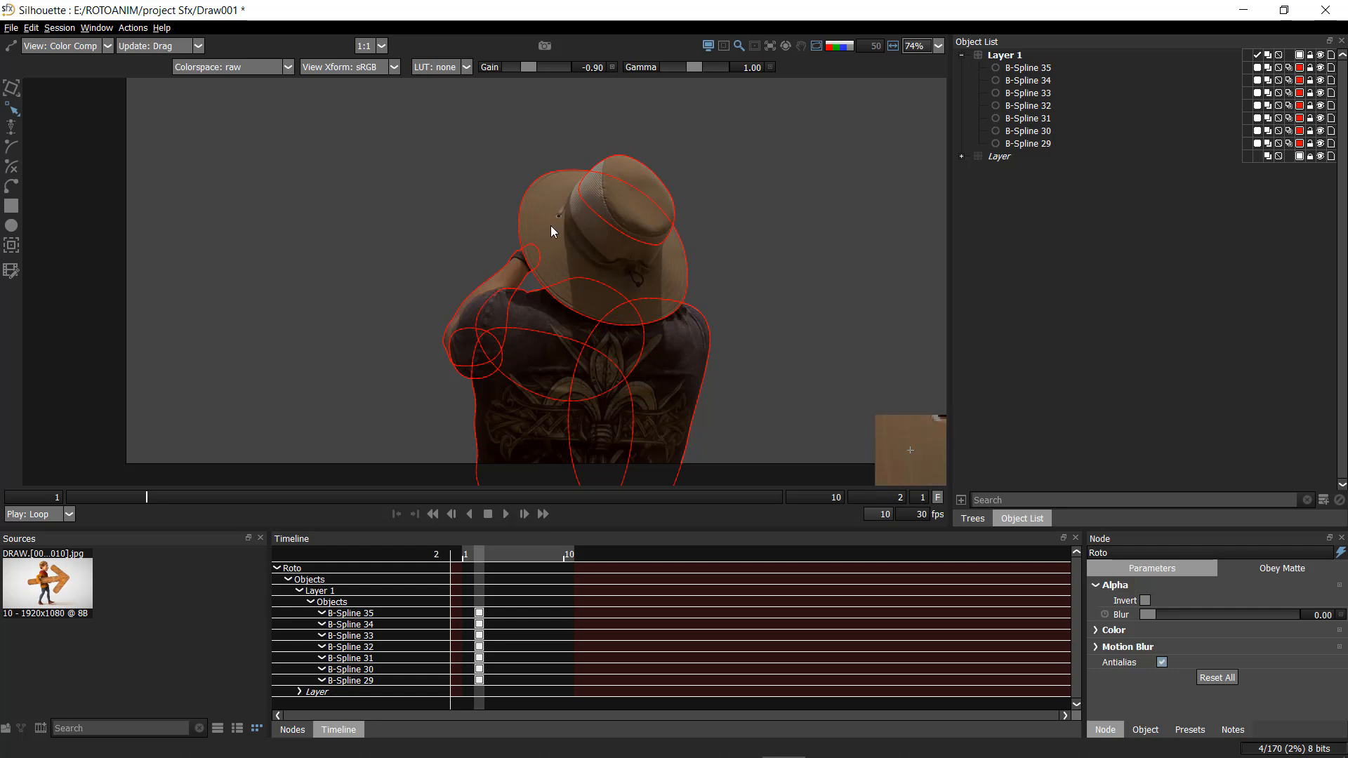
pyautogui.press('2')
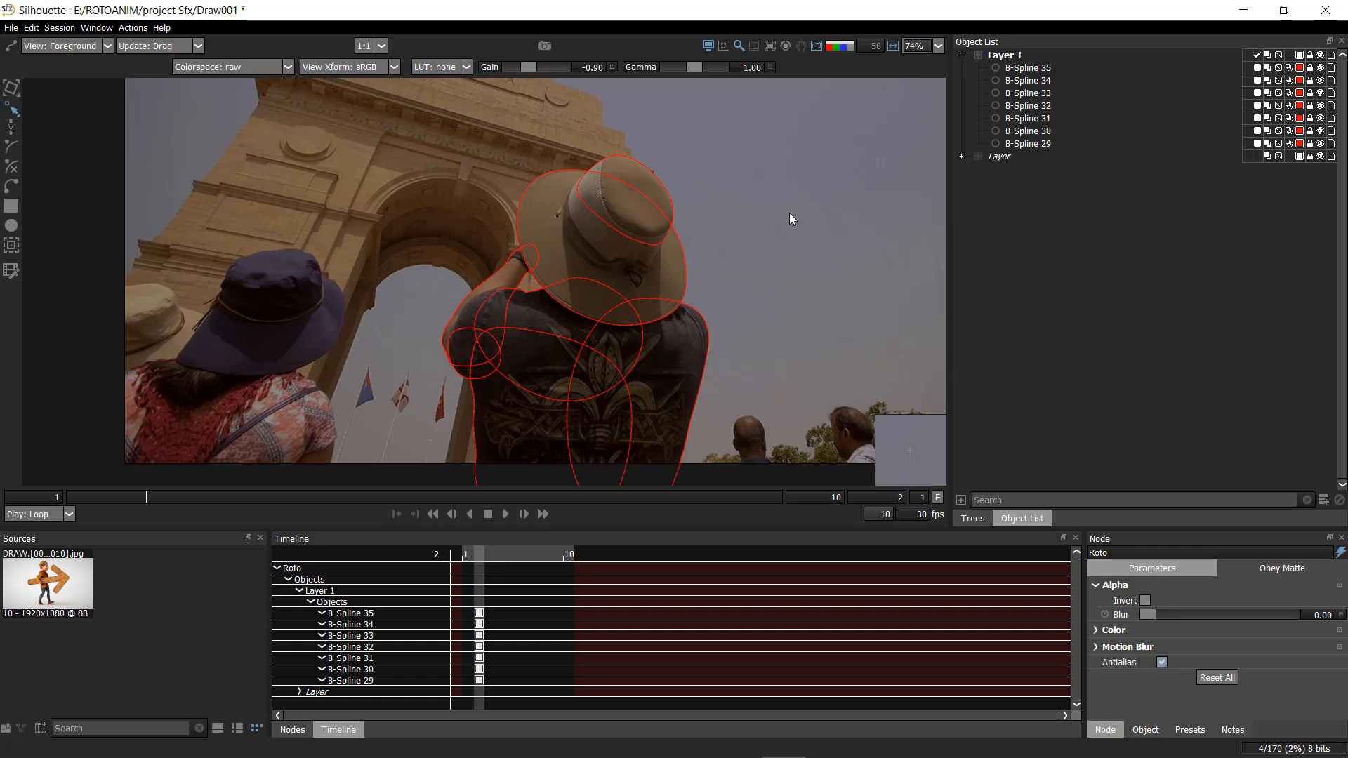
# - Hide and show the shape overlay in the Foreground and Color Comp views, ending in Foreground with the overlay shown
pyautogui.moveTo(673, 230); pyautogui.dragTo(665, 210)
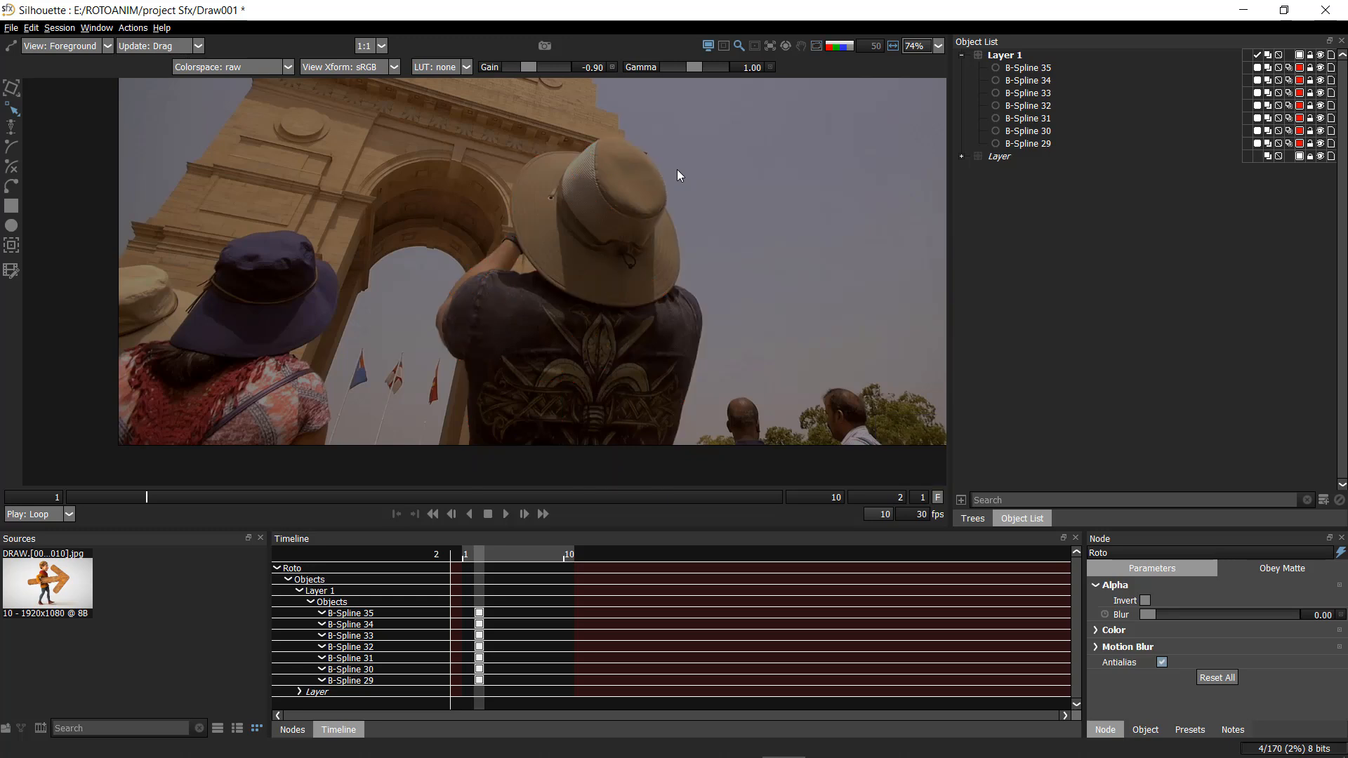
pyautogui.press('0')
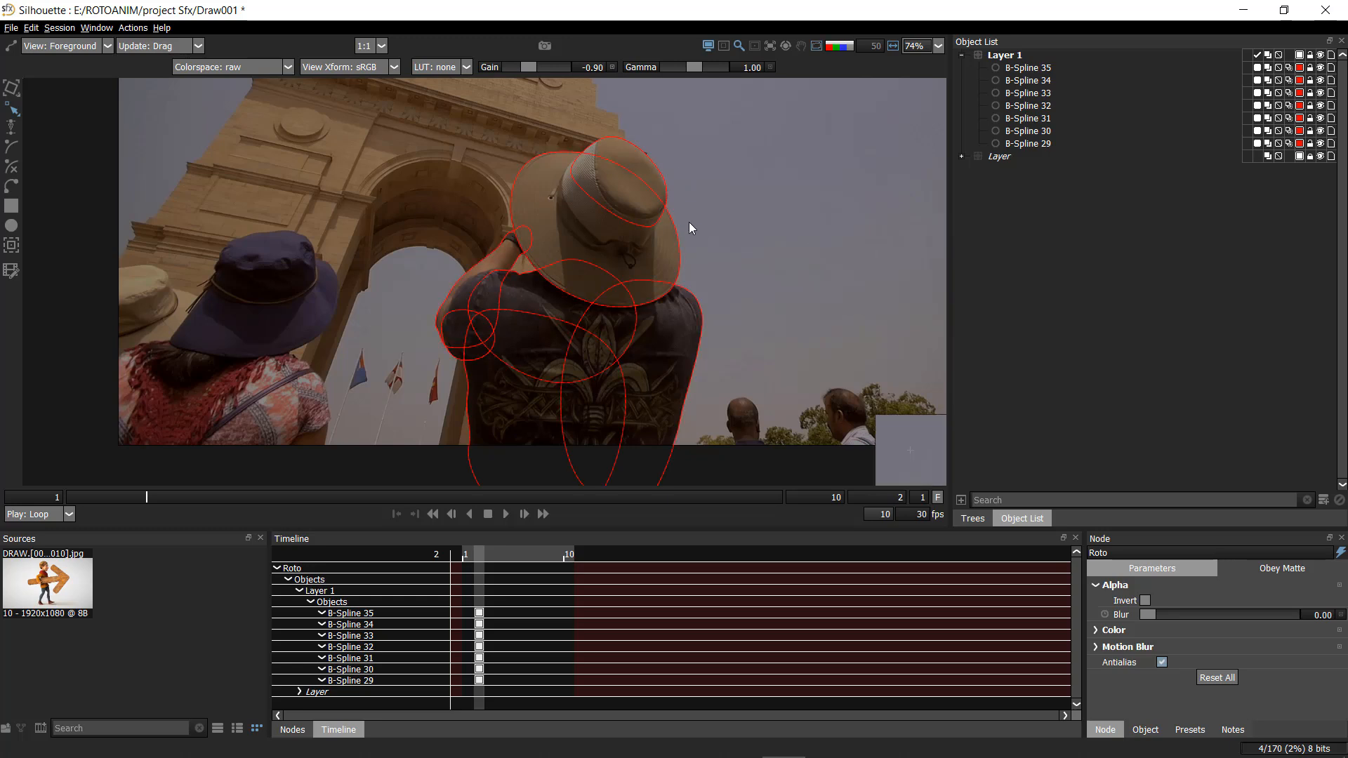
pyautogui.press('0')
pyautogui.press('3')
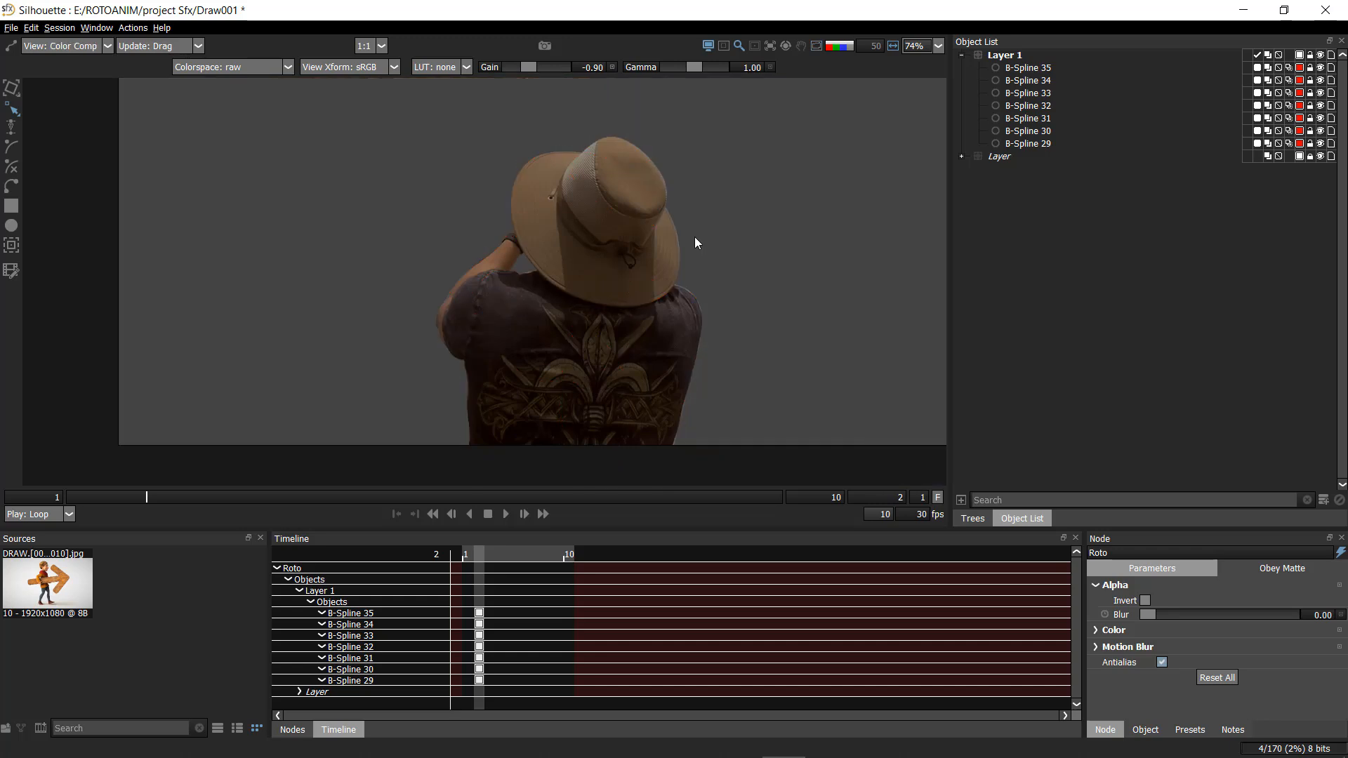
pyautogui.scroll(-2, 702, 247)
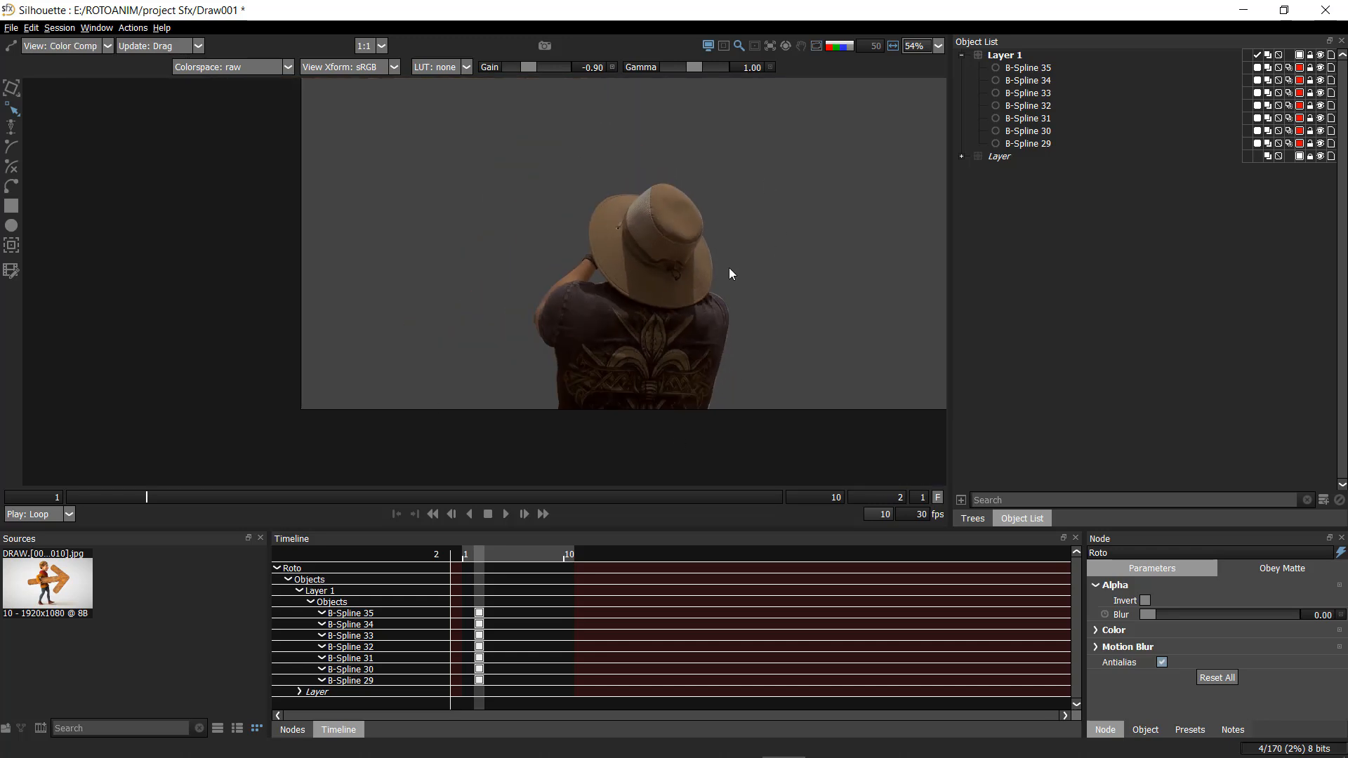
pyautogui.press('o')
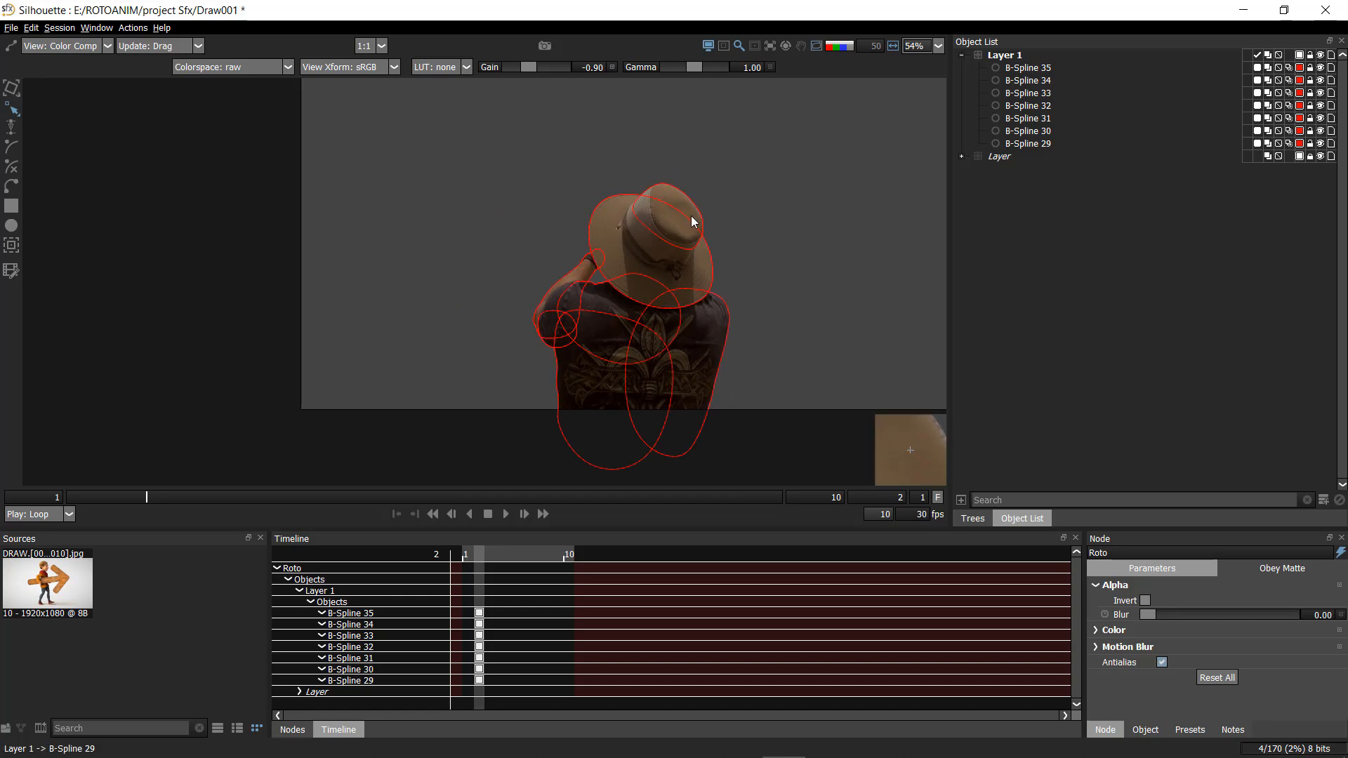
pyautogui.press('f')
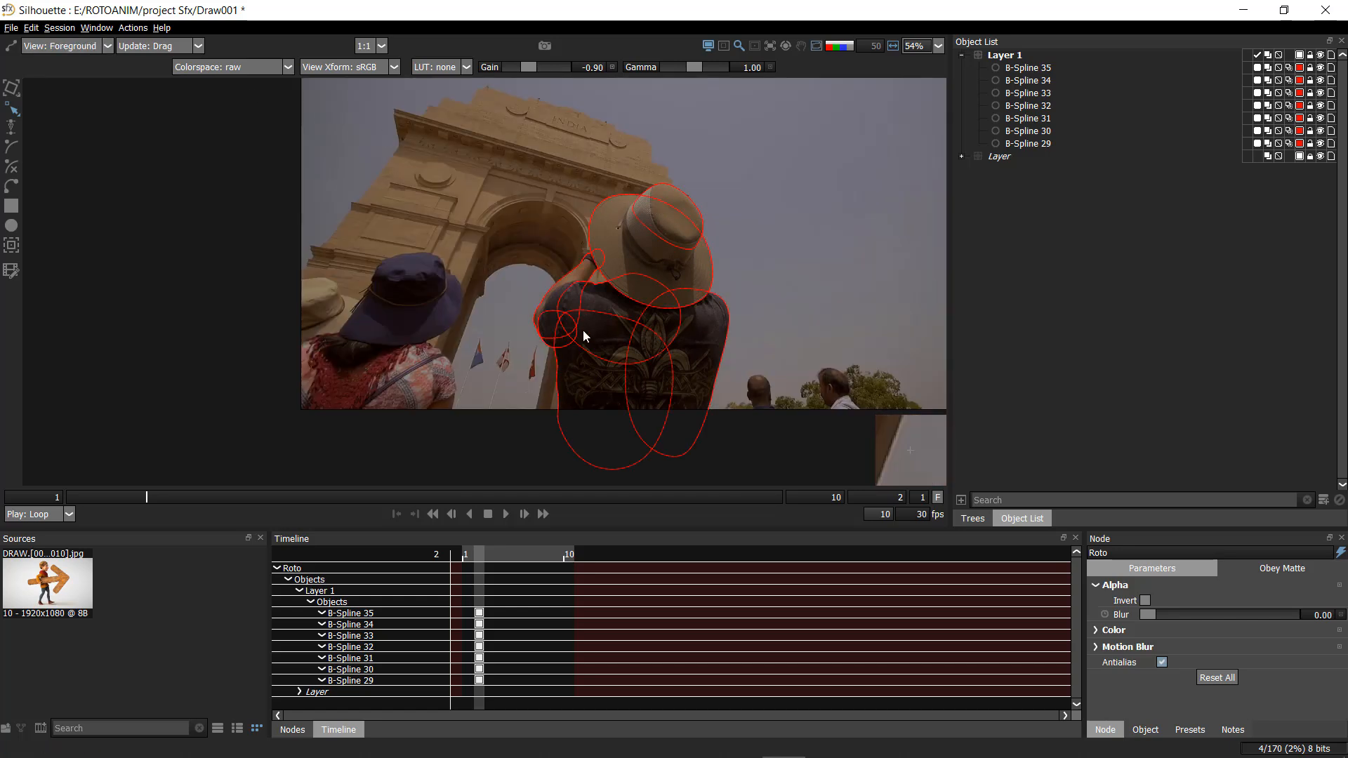
# - Select all seven B-splines in Layer 1 and turn their opacity down to 0
pyautogui.scroll(1, 770, 259)
pyautogui.scroll(-2, 681, 247)
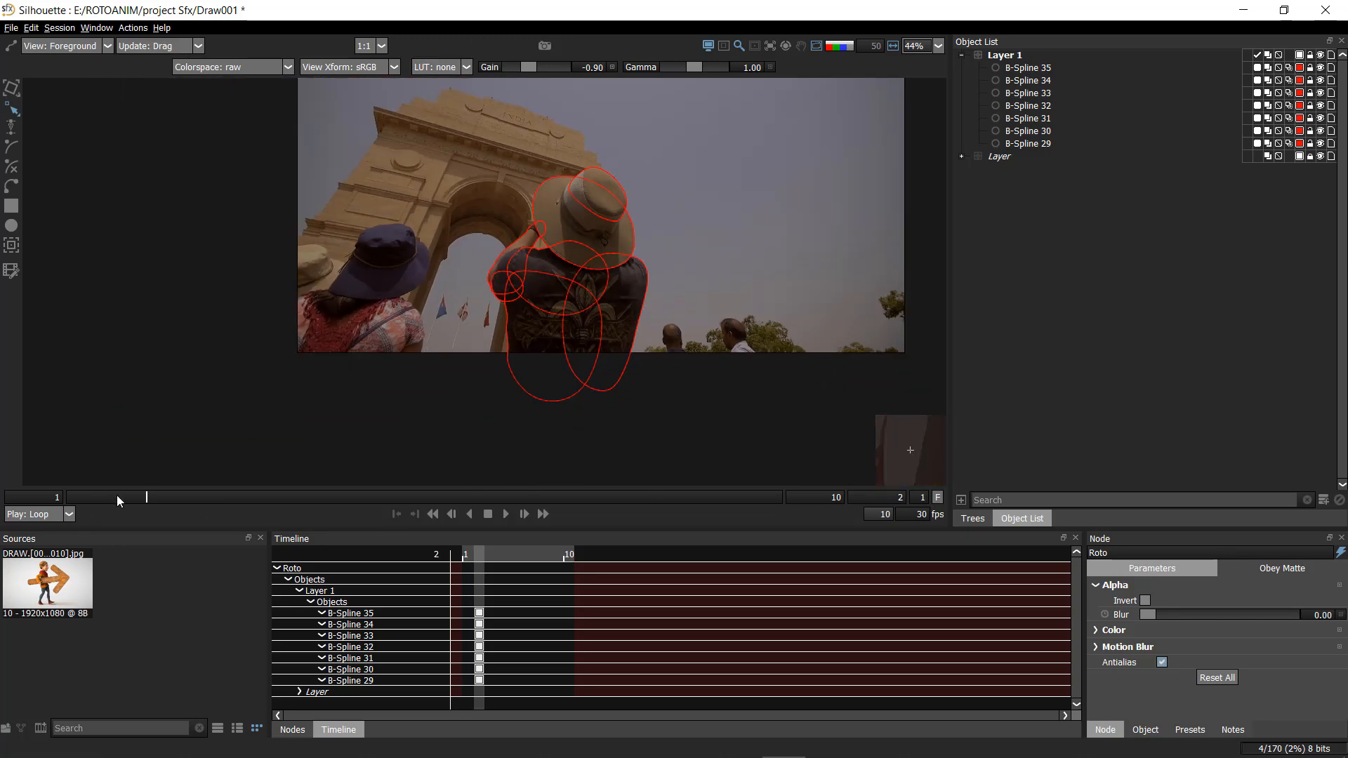
pyautogui.moveTo(549, 332); pyautogui.dragTo(528, 331)
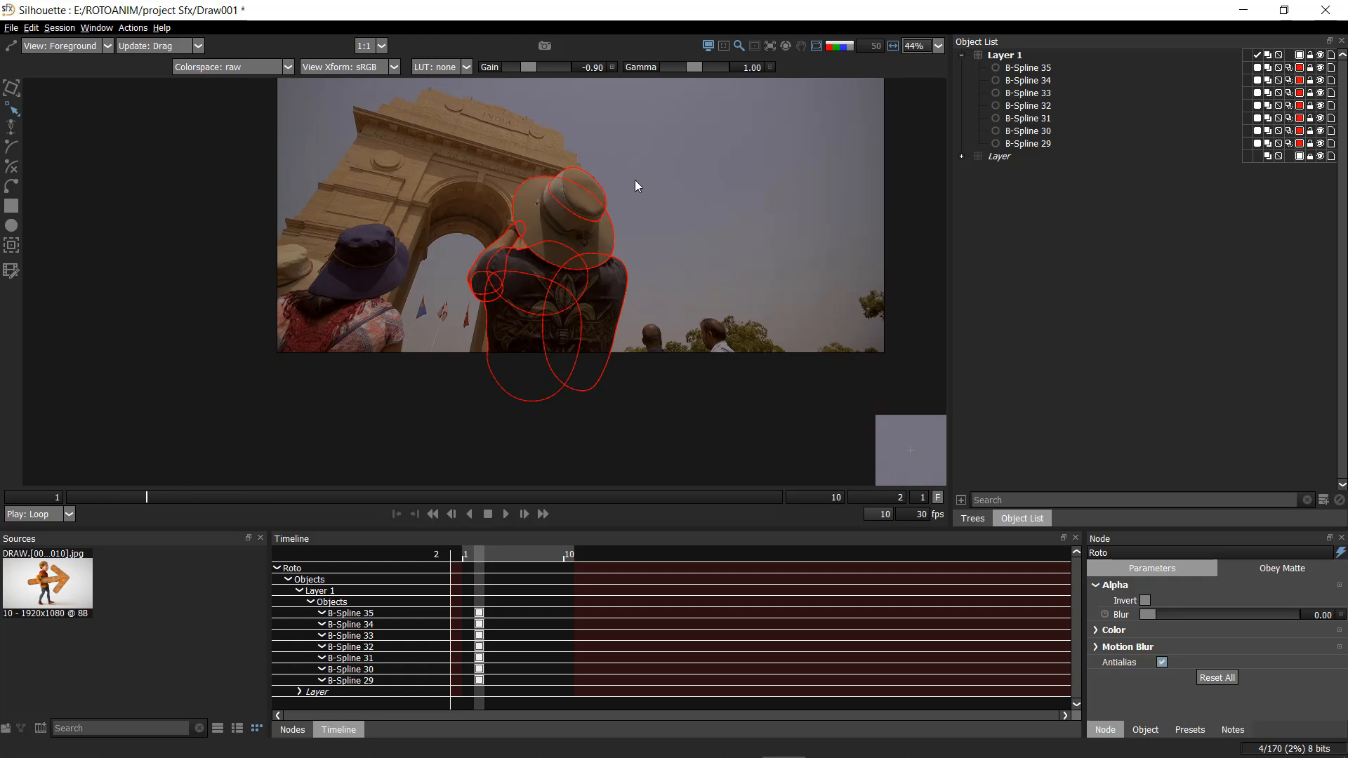
pyautogui.moveTo(706, 129); pyautogui.dragTo(424, 421)
pyautogui.click(688, 165)
pyautogui.moveTo(707, 125); pyautogui.dragTo(393, 435)
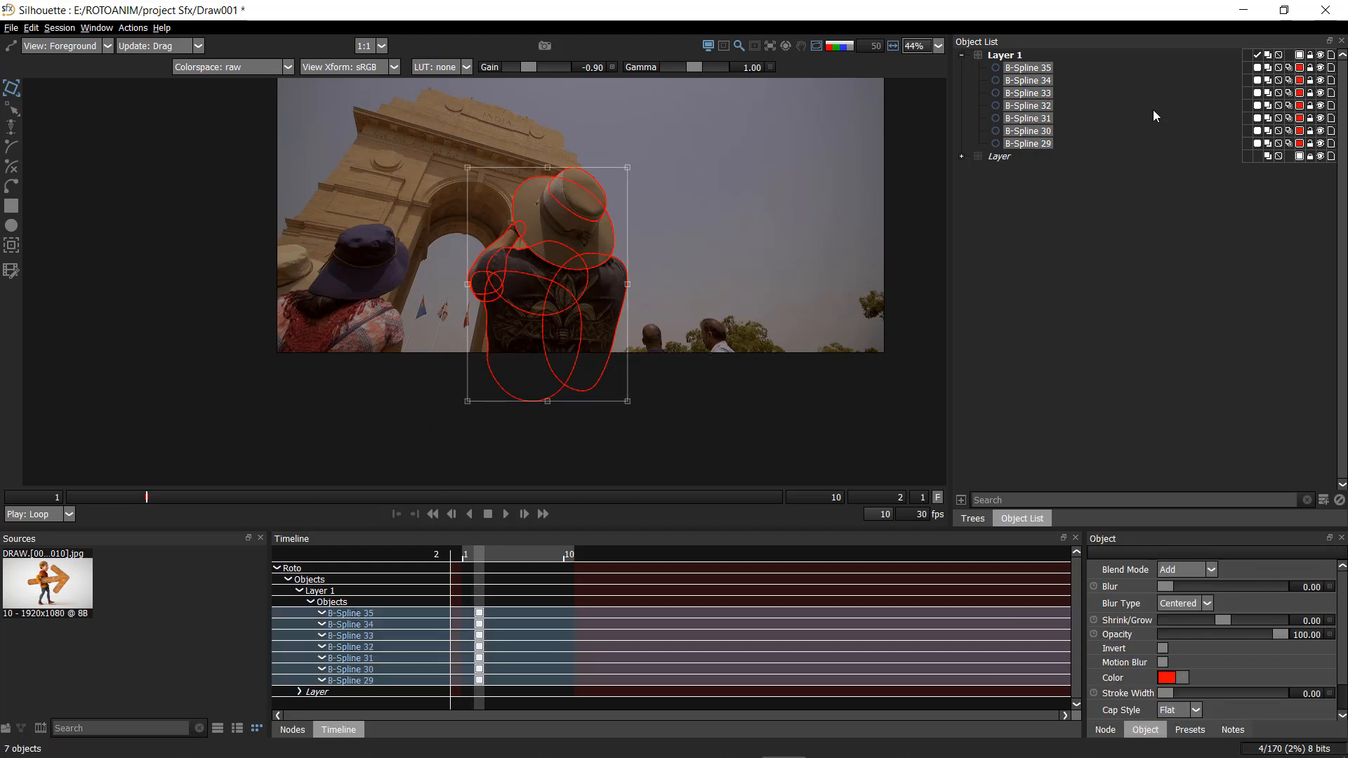
pyautogui.click(1258, 67)
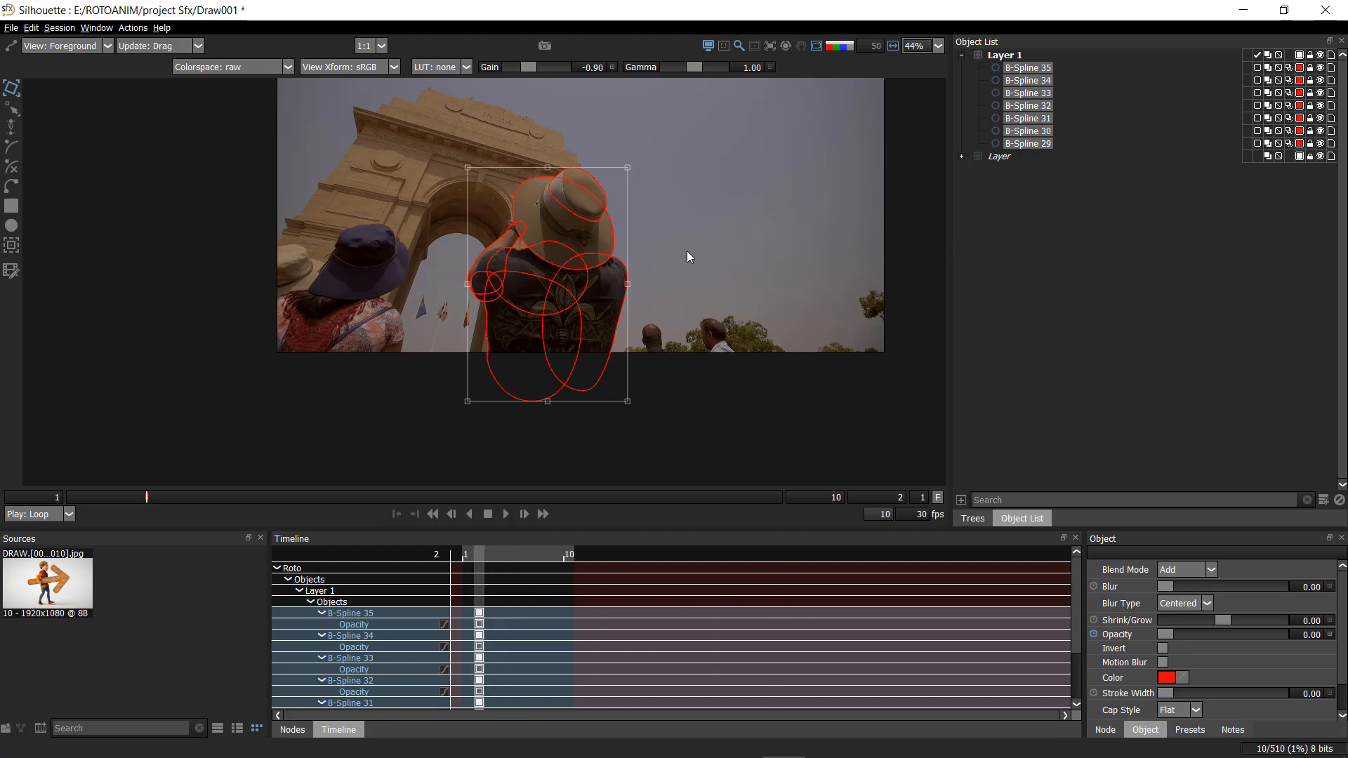
# - Set the opacity of the seven selected Layer 1 B-splines to 100 on frame 2 and to 0 on frame 1
pyautogui.click(1258, 68)
pyautogui.press('Left')
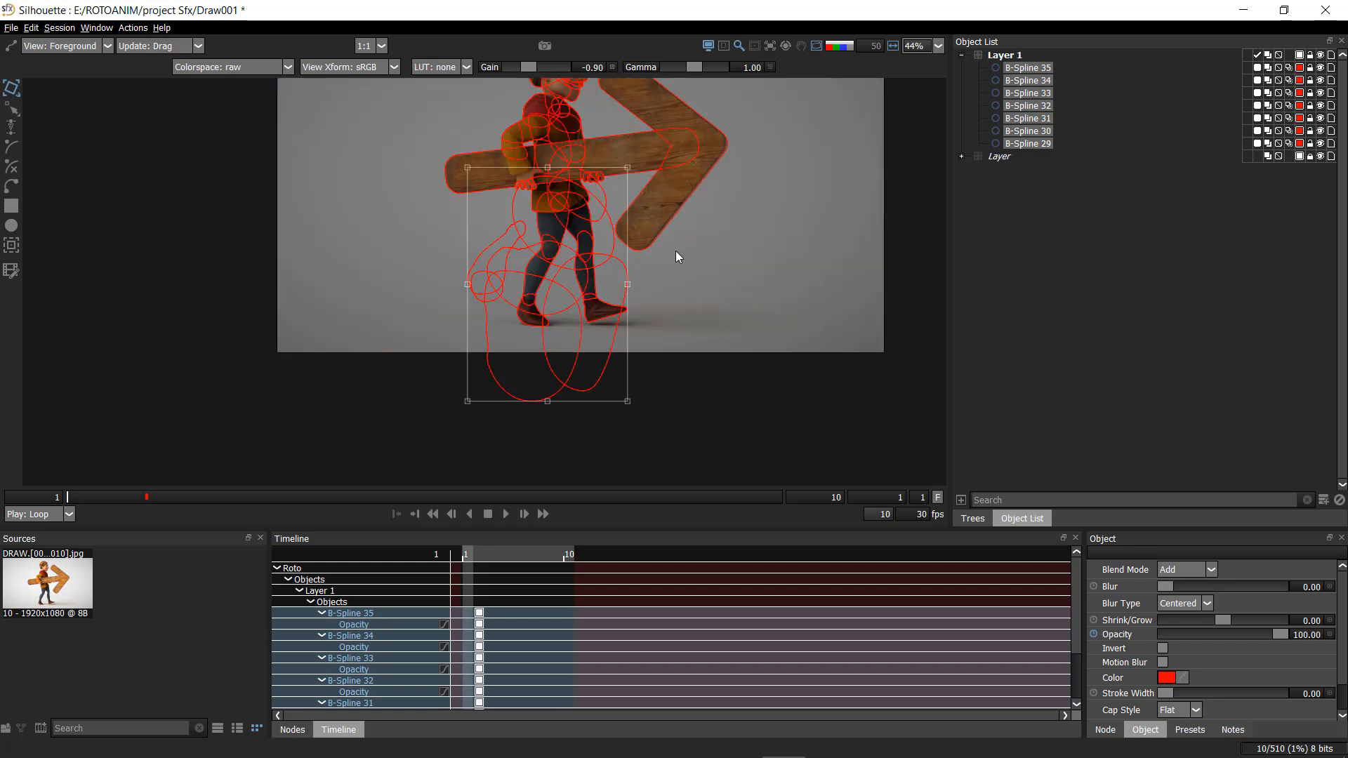
pyautogui.click(1258, 68)
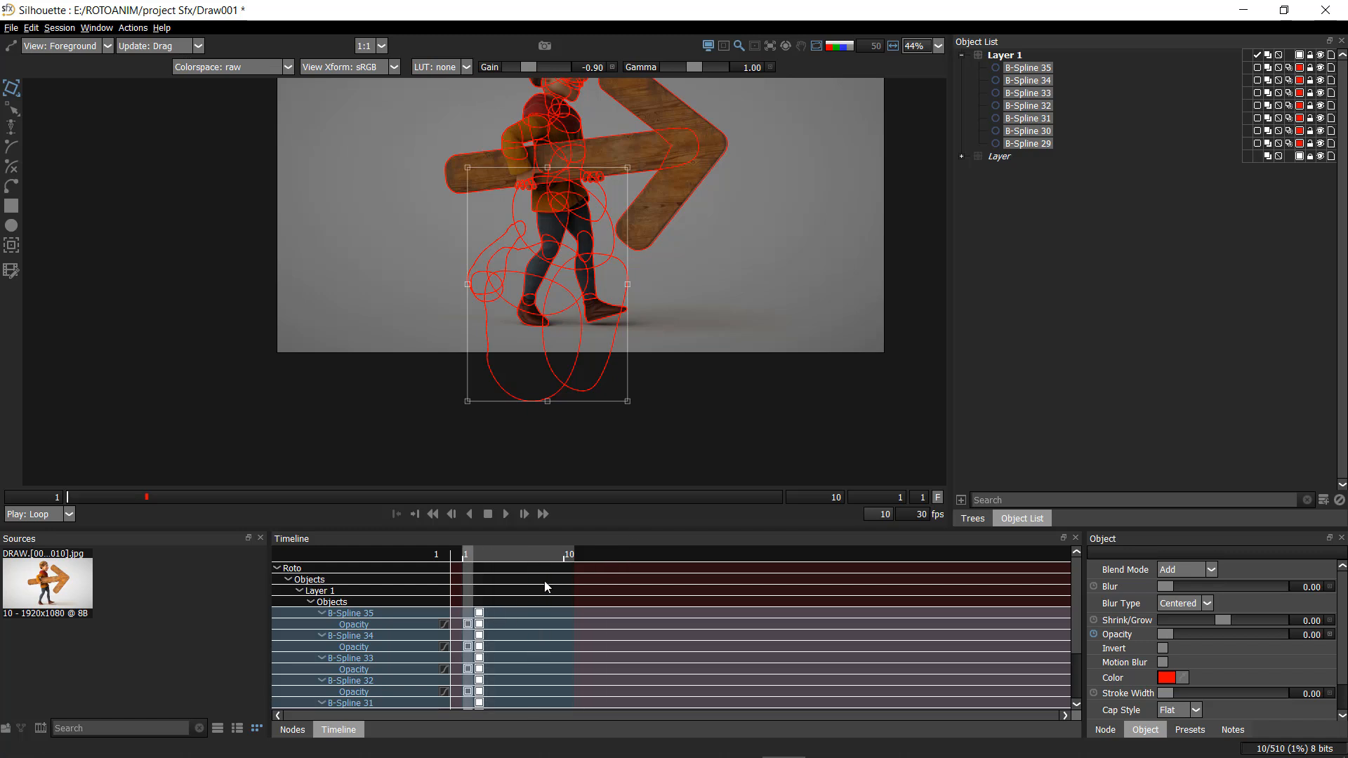
# - Move to frame 3 and turn the opacity of the selected Layer 1 B-splines off there as well
pyautogui.press('x')
pyautogui.press('x')
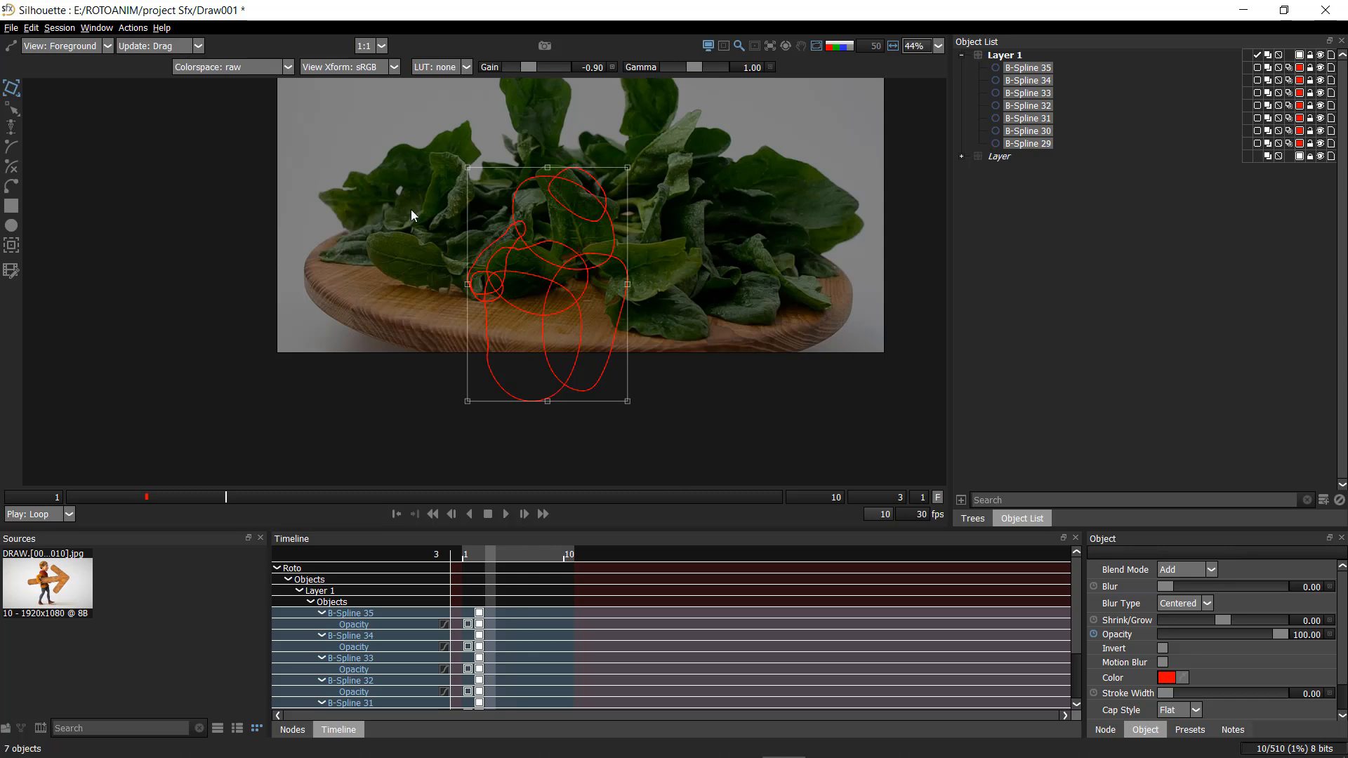
pyautogui.click(1258, 69)
pyautogui.click(1257, 68)
pyautogui.click(1258, 68)
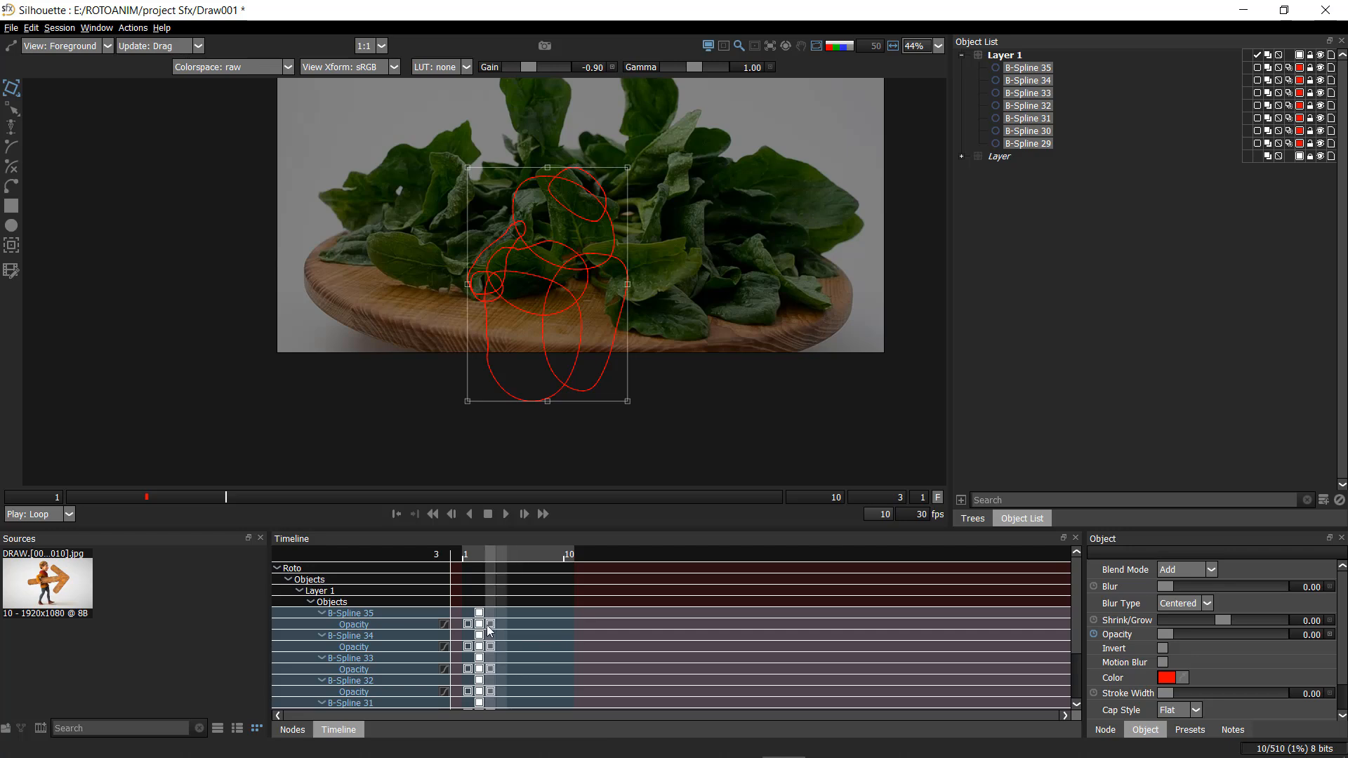
# - Deselect the B-splines and step back and forth between frames 1, 2 and 3 to check their opacity switching
pyautogui.click(813, 382)
pyautogui.press('Left')
pyautogui.press('Left')
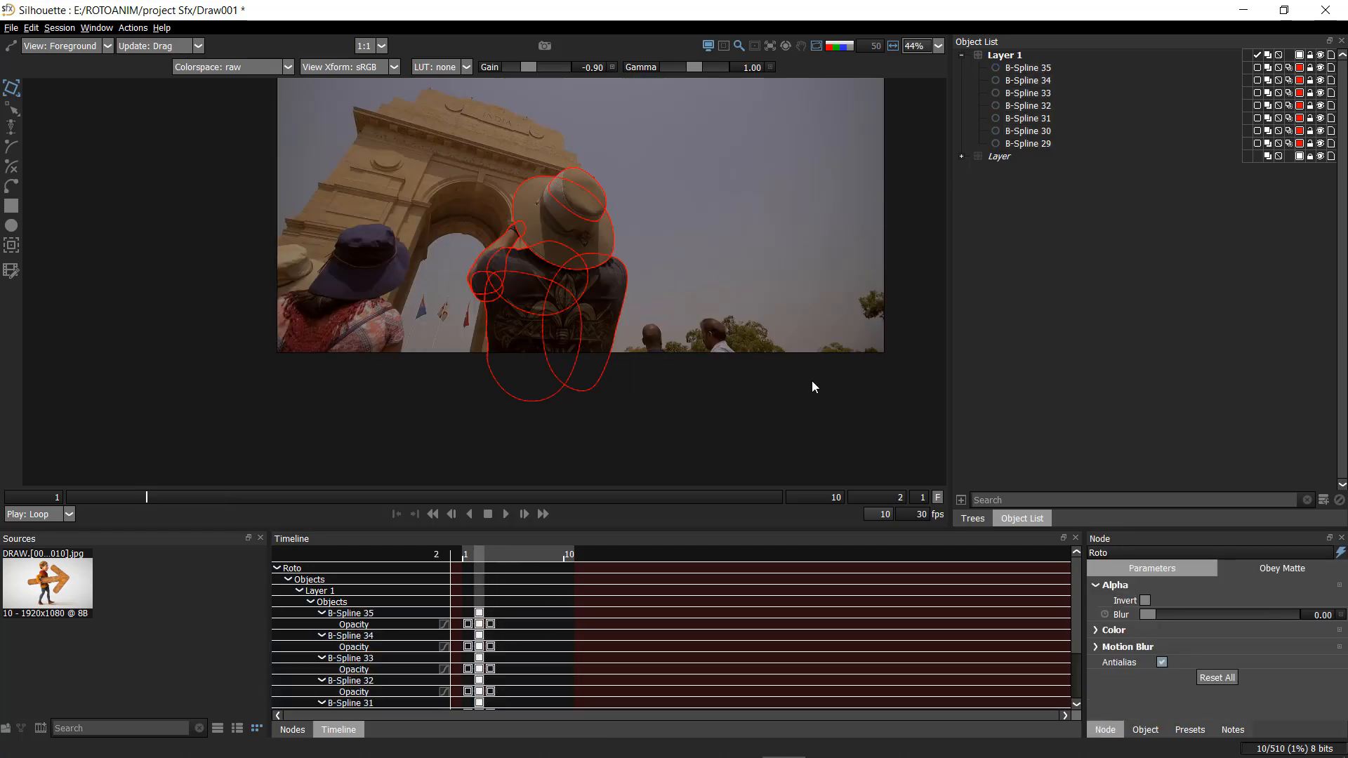
pyautogui.press('Right')
pyautogui.press('Right')
pyautogui.press('Left')
pyautogui.scroll(-3, 678, 302)
pyautogui.scroll(2, 674, 333)
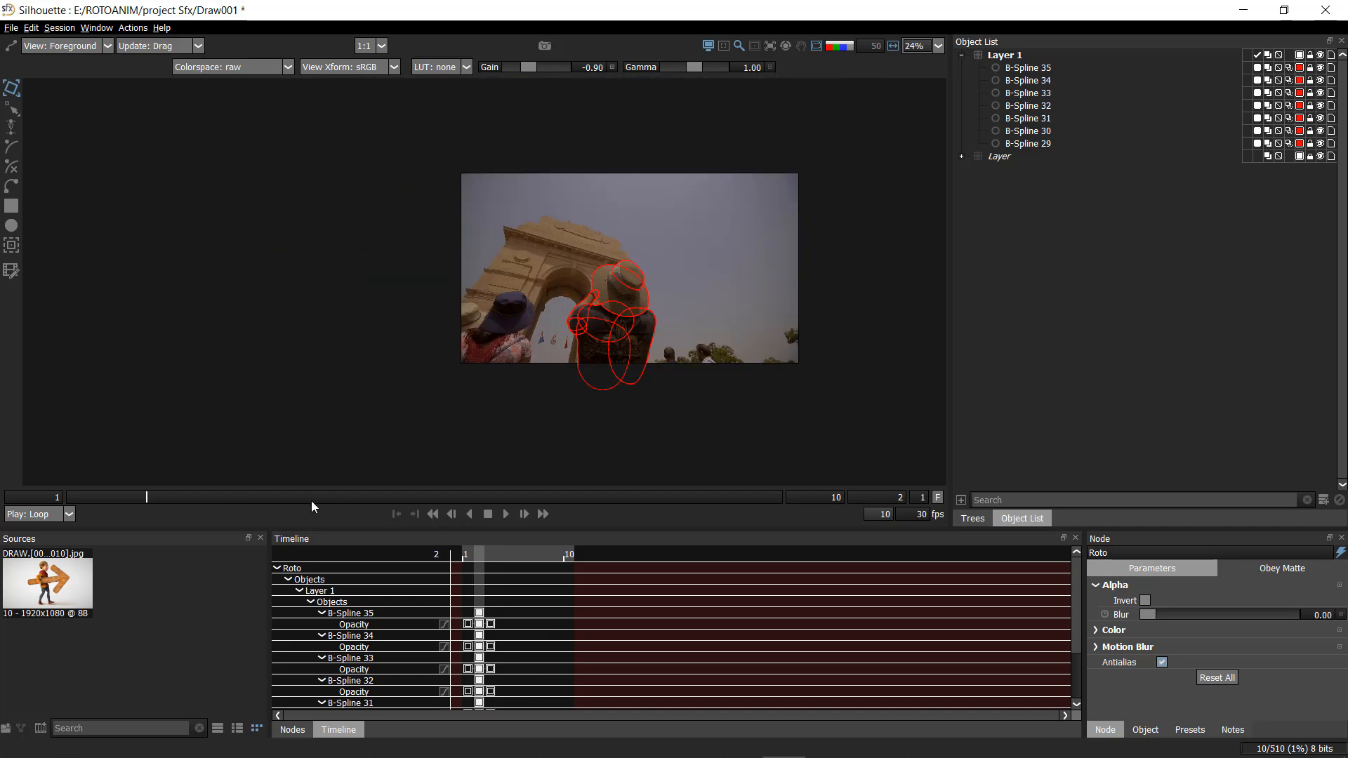
pyautogui.moveTo(105, 495)
pyautogui.mouseDown()
pyautogui.moveTo(706, 480)
pyautogui.moveTo(112, 497)
pyautogui.mouseUp()
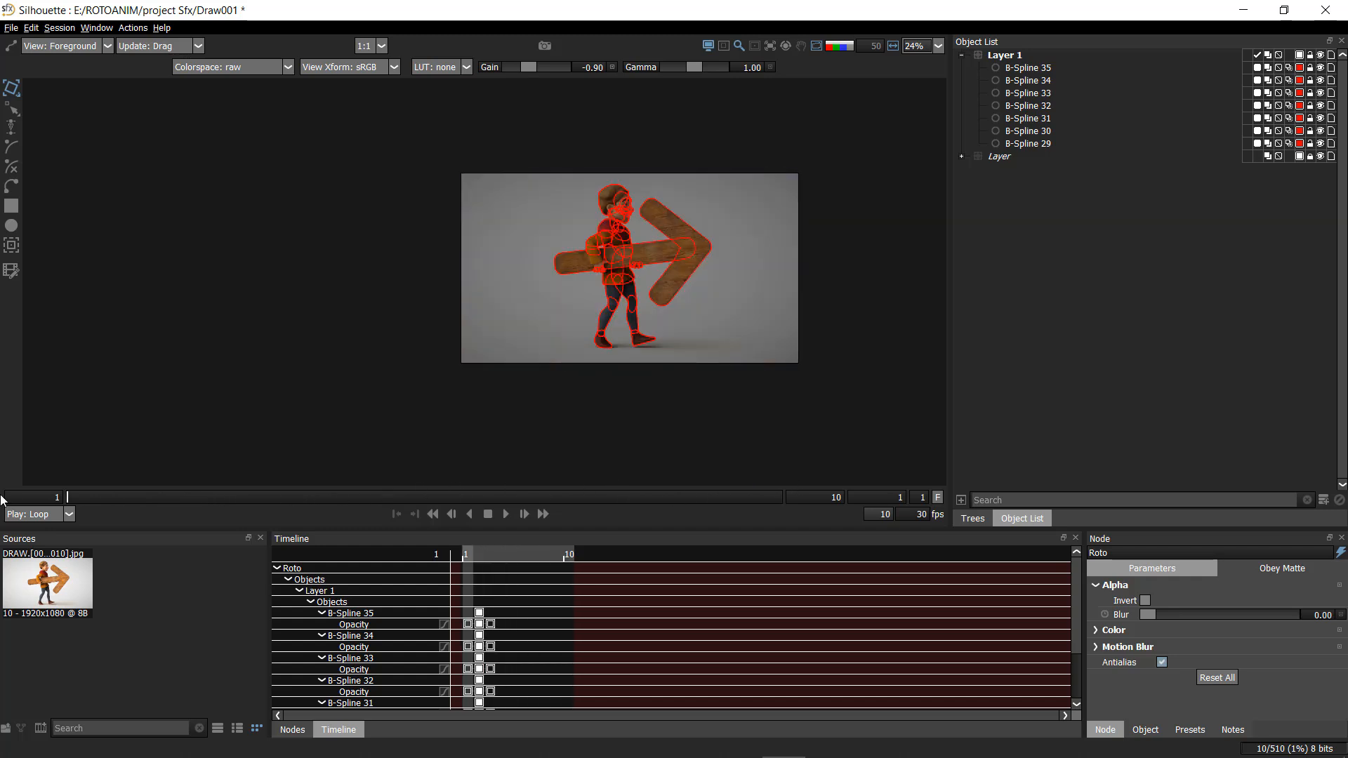
# - Examine the shapes on the walking character in frame 1 and on the man in the tan hat in frame 2
pyautogui.scroll(2, 597, 281)
pyautogui.moveTo(611, 274); pyautogui.dragTo(556, 320)
pyautogui.moveTo(564, 199); pyautogui.dragTo(554, 227)
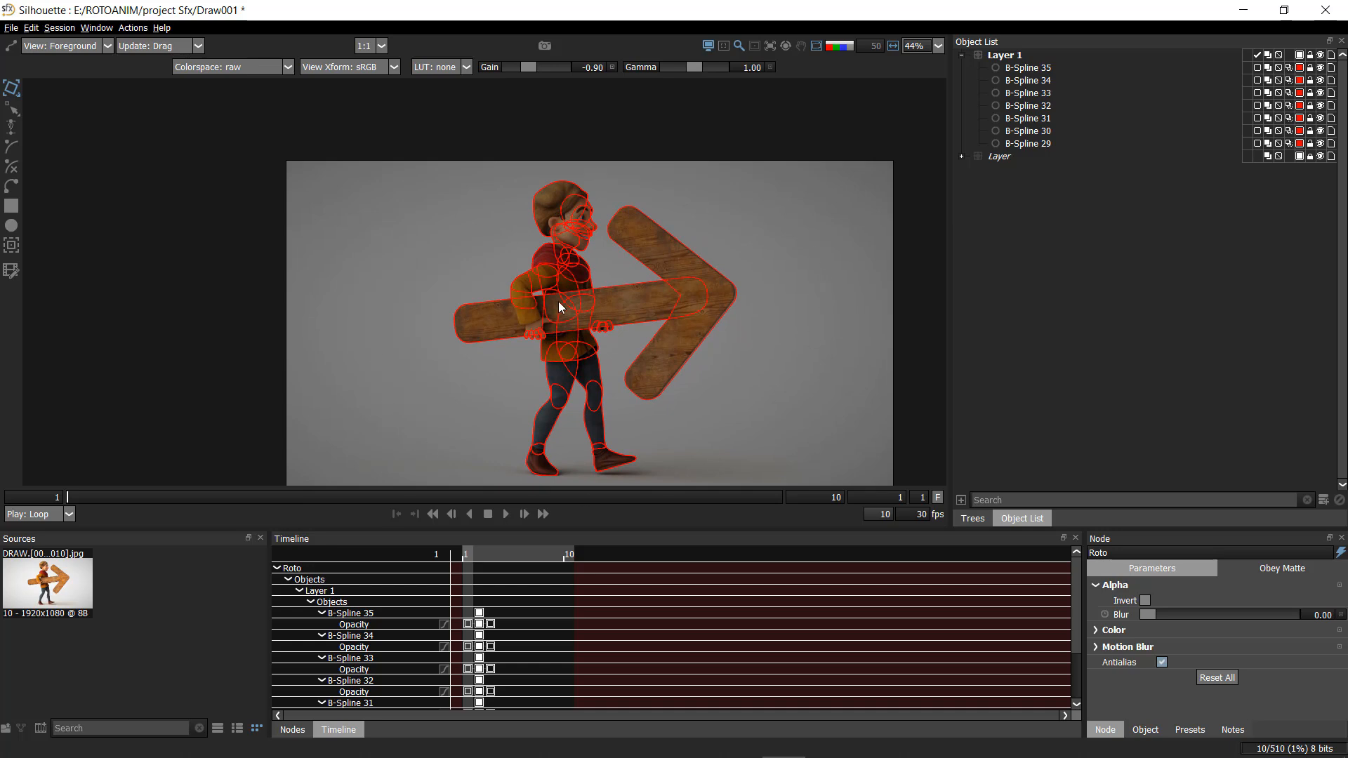
pyautogui.press('x')
pyautogui.moveTo(560, 407); pyautogui.dragTo(618, 243)
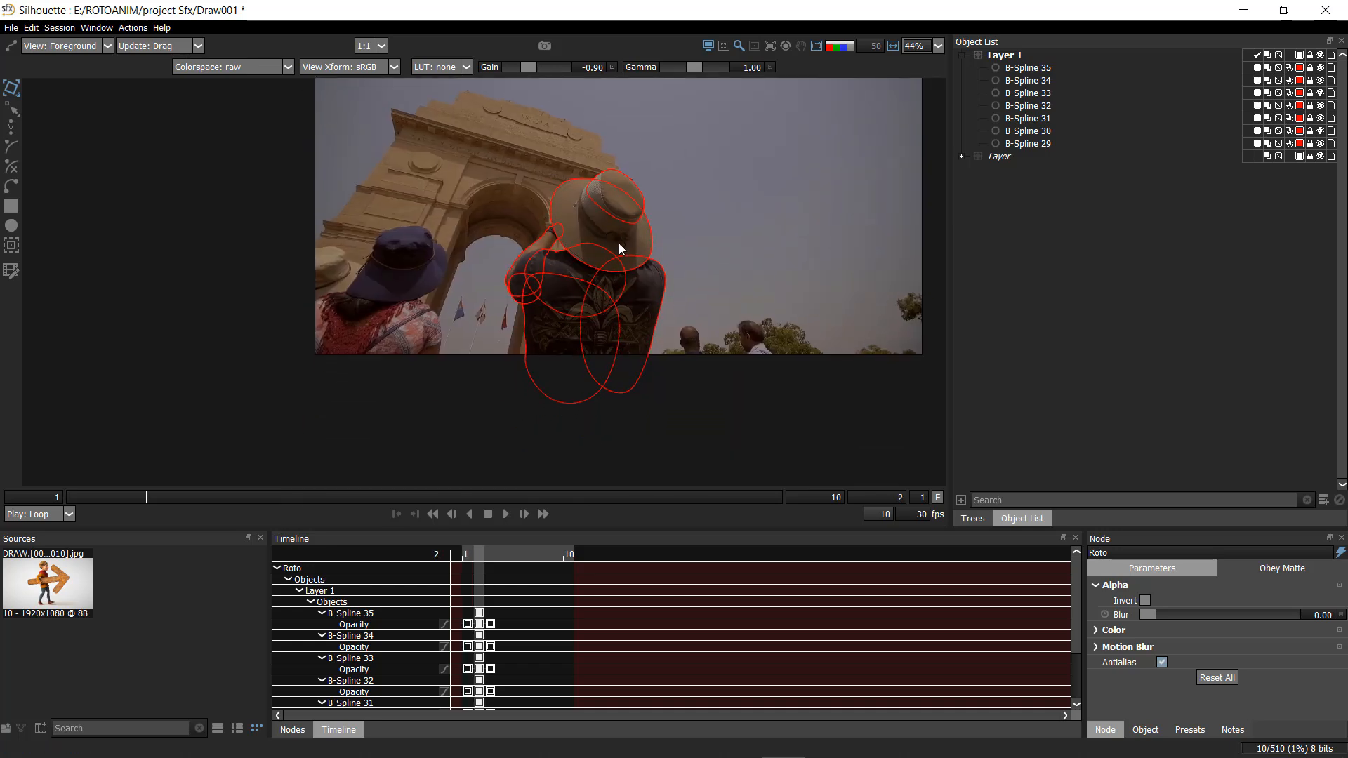
pyautogui.click(528, 226)
pyautogui.click(723, 336)
pyautogui.moveTo(680, 129); pyautogui.dragTo(422, 537)
pyautogui.click(697, 351)
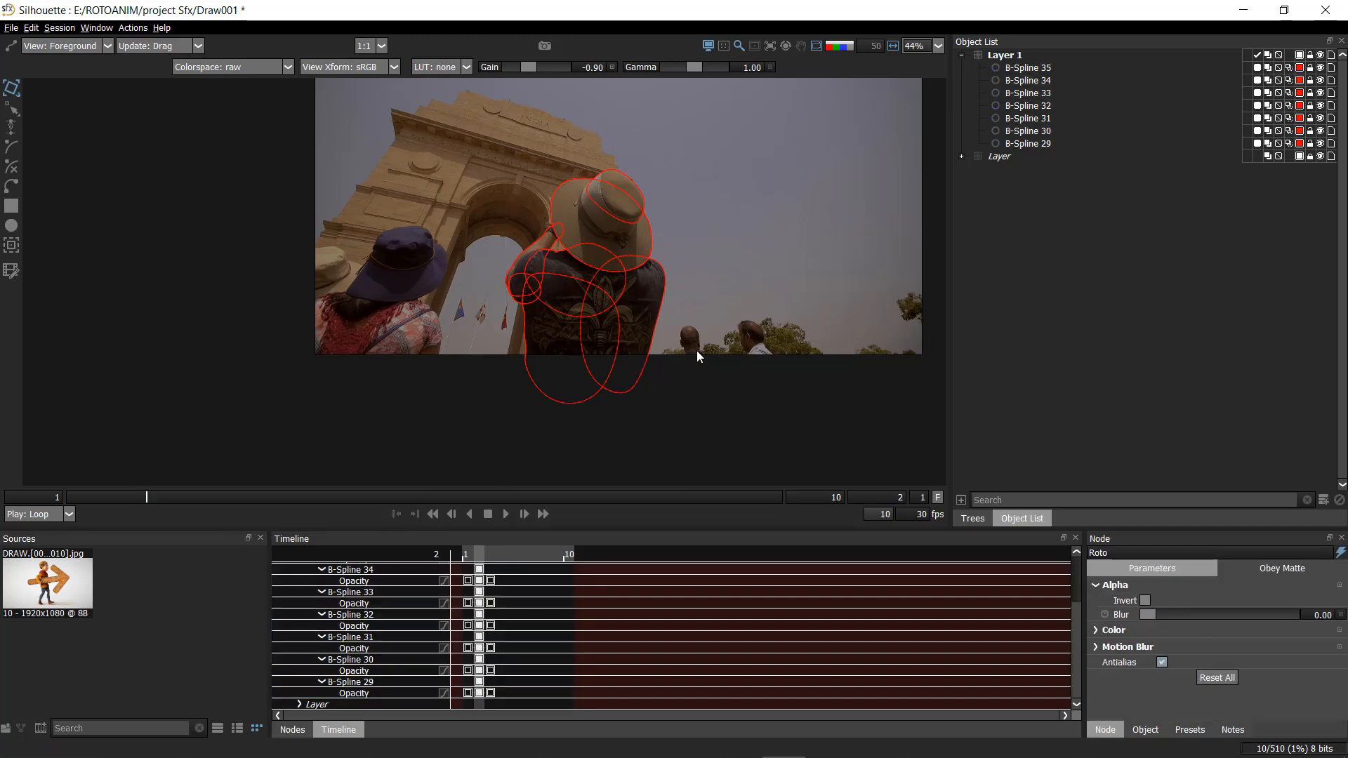
# - Step through frames 3 to 6 and look over the subject of each image
pyautogui.press('x')
pyautogui.moveTo(670, 257); pyautogui.dragTo(646, 336)
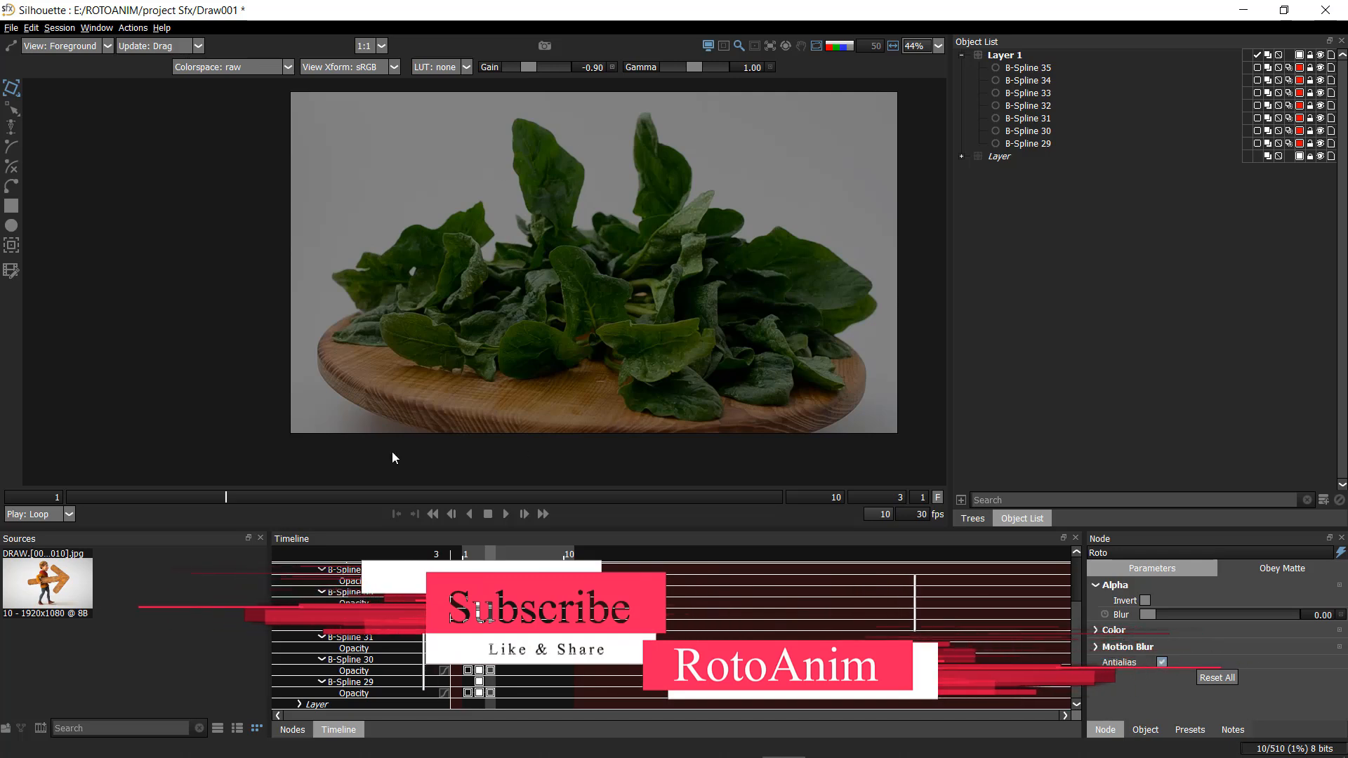
pyautogui.press('x')
pyautogui.moveTo(607, 296); pyautogui.dragTo(520, 332)
pyautogui.moveTo(574, 262); pyautogui.dragTo(569, 164)
pyautogui.moveTo(589, 223); pyautogui.dragTo(580, 280)
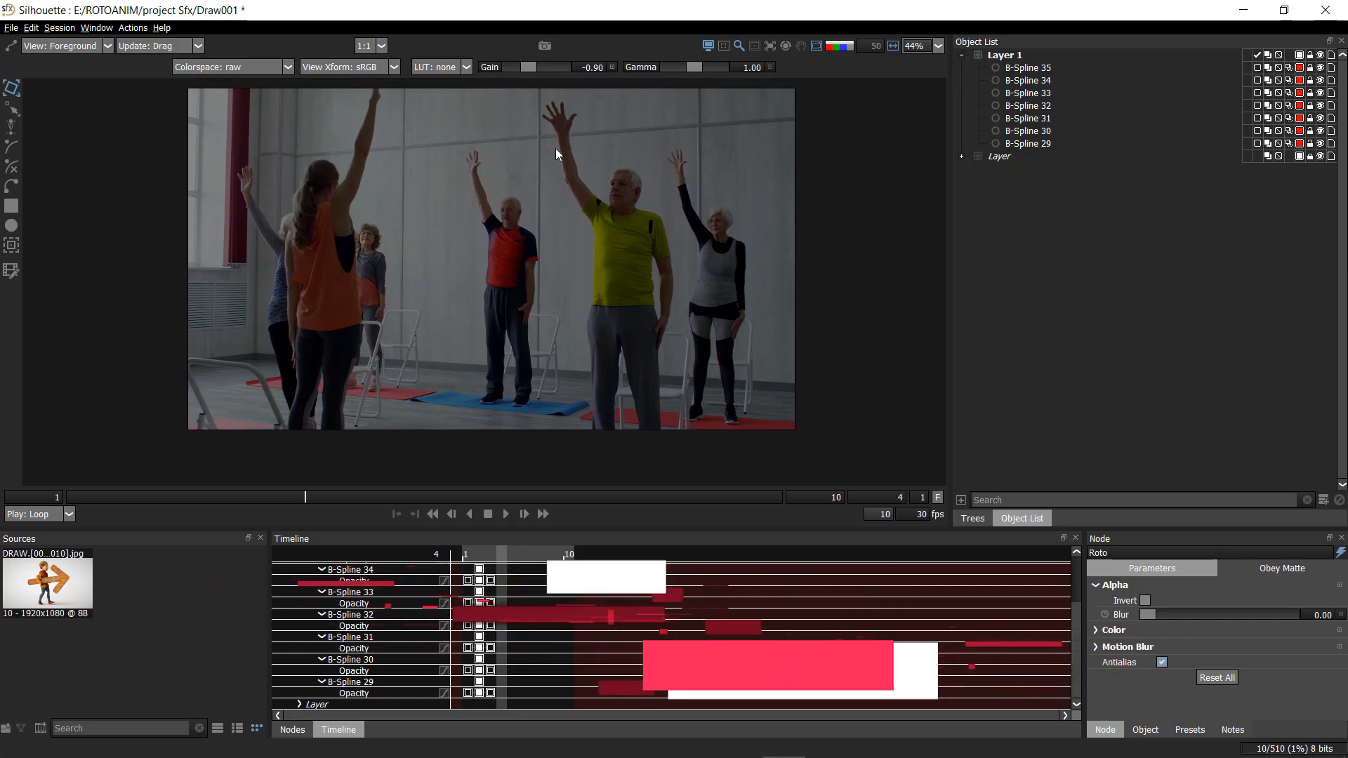
pyautogui.moveTo(547, 97); pyautogui.dragTo(682, 452)
pyautogui.moveTo(454, 123); pyautogui.dragTo(782, 466)
pyautogui.moveTo(450, 89); pyautogui.dragTo(868, 459)
pyautogui.moveTo(576, 271)
pyautogui.mouseDown()
pyautogui.moveTo(554, 307)
pyautogui.moveTo(567, 266)
pyautogui.mouseUp()
pyautogui.press('Right')
pyautogui.moveTo(355, 120); pyautogui.dragTo(574, 469)
pyautogui.press('Right')
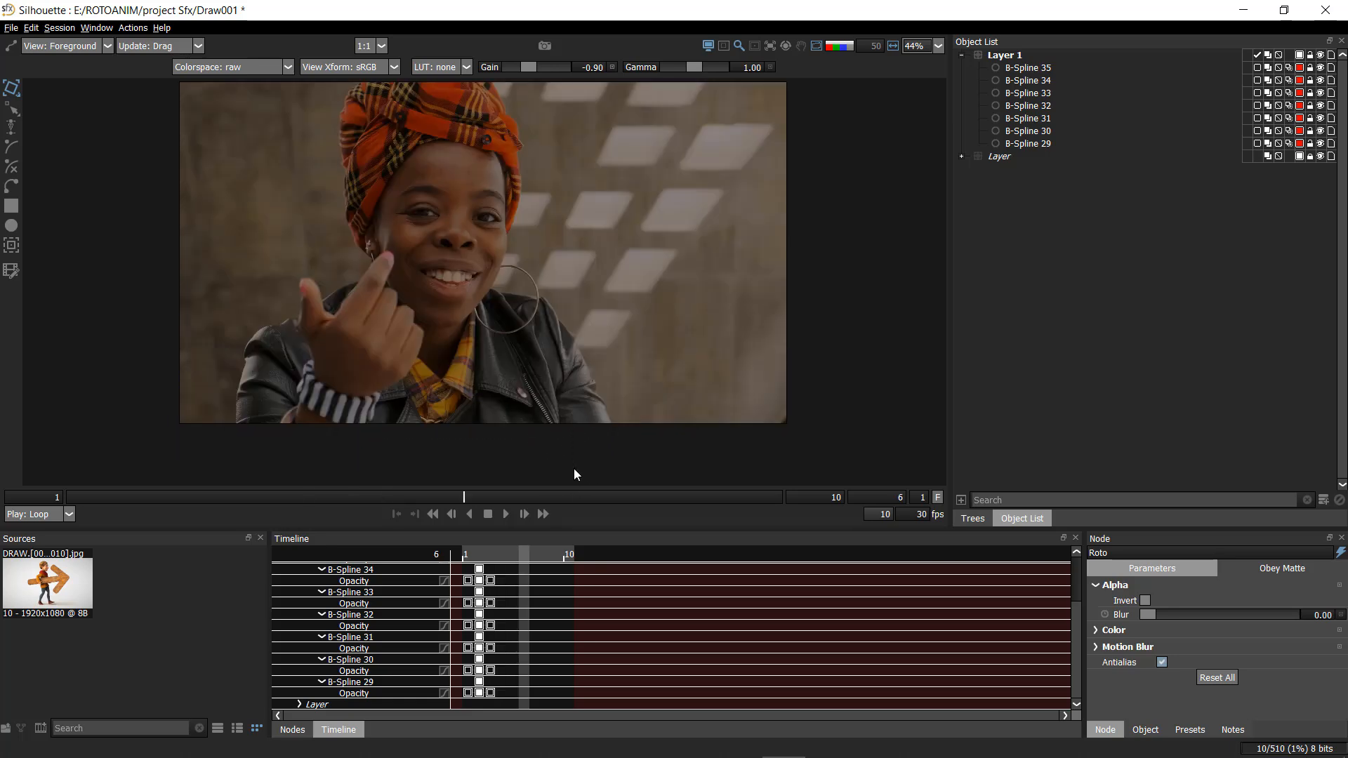
# - Look over frame 6 and advance to frame 7 with the woman wearing headphones
pyautogui.moveTo(587, 301); pyautogui.dragTo(590, 323)
pyautogui.scroll(-3, 590, 323)
pyautogui.moveTo(618, 162); pyautogui.dragTo(551, 419)
pyautogui.press('Right')
pyautogui.scroll(2, 468, 340)
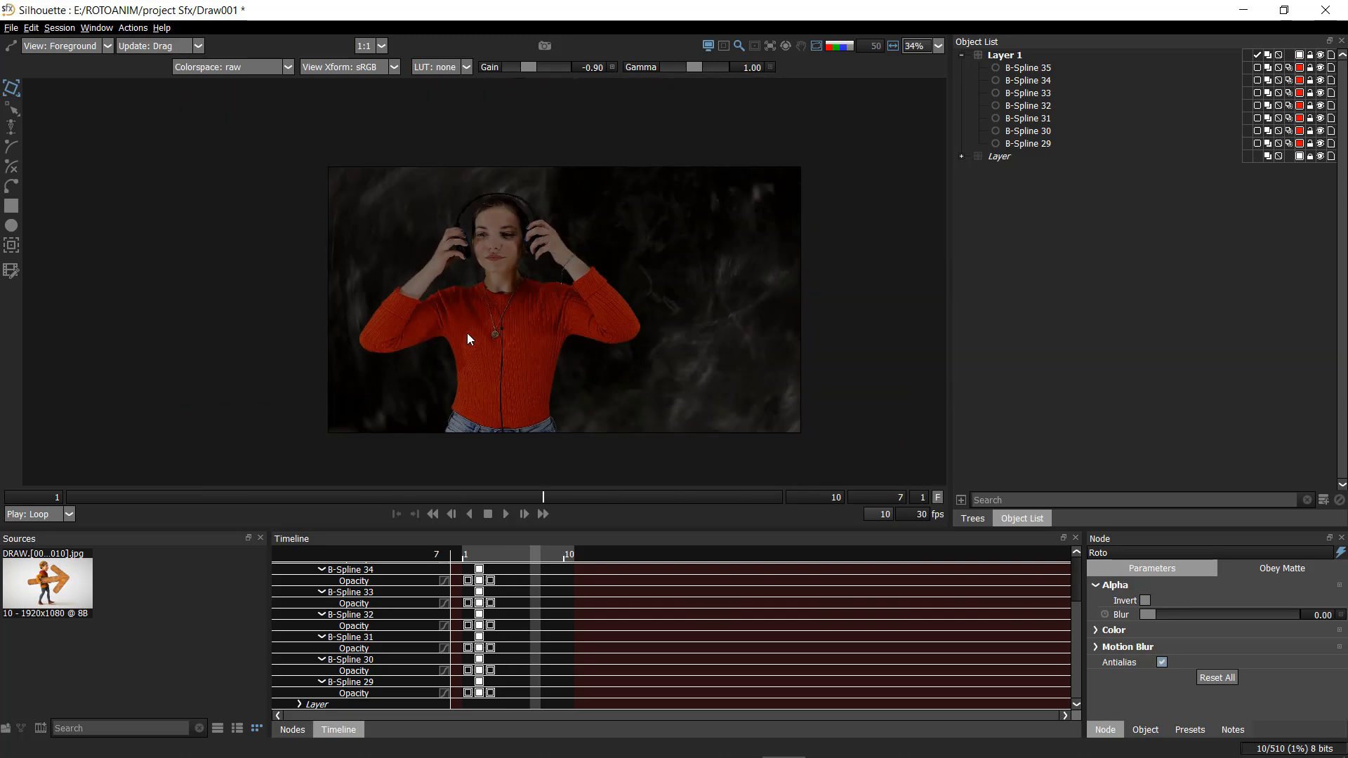
# - Examine the woman's face, arms, hands, headphones and red sweater up close on frame 7
pyautogui.scroll(7, 544, 305)
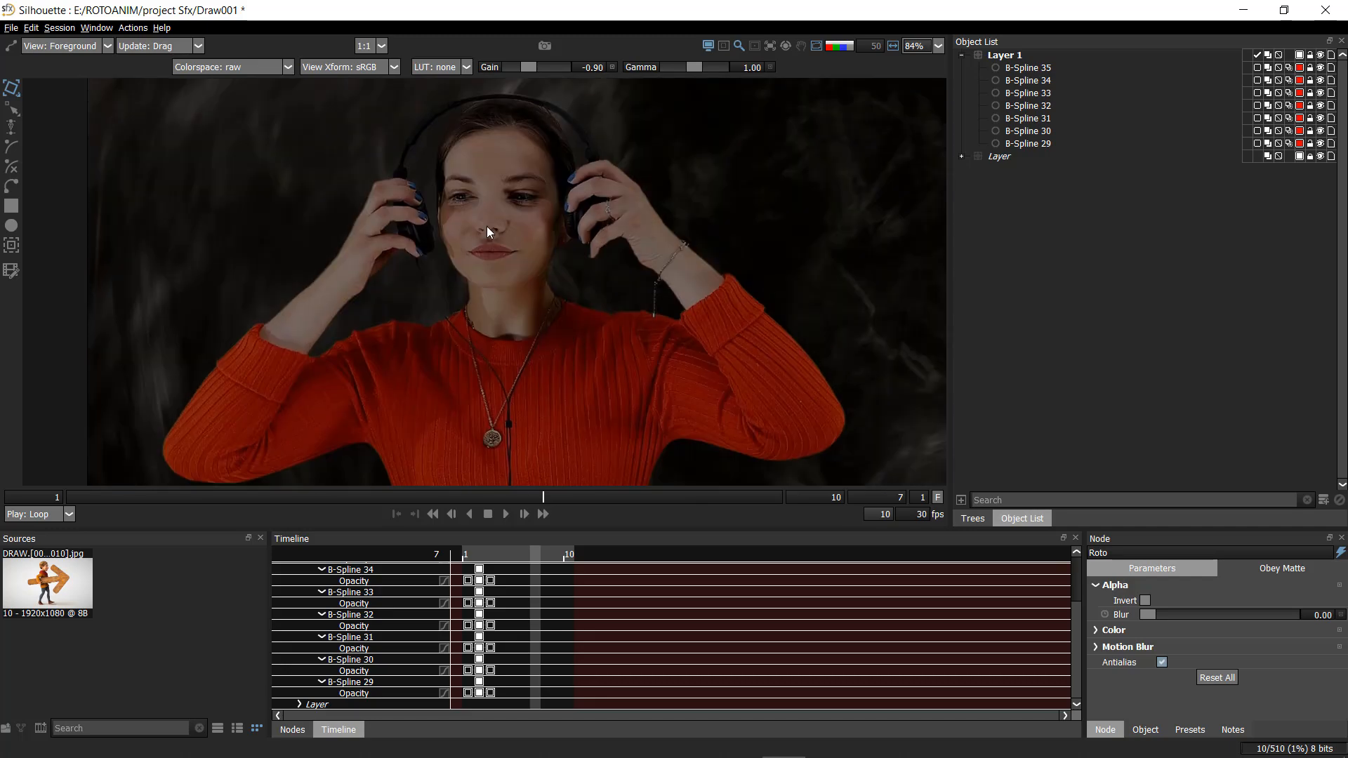
pyautogui.scroll(1, 486, 278)
pyautogui.moveTo(503, 334); pyautogui.dragTo(502, 172)
pyautogui.moveTo(510, 337); pyautogui.dragTo(507, 170)
pyautogui.moveTo(552, 429); pyautogui.dragTo(549, 263)
pyautogui.moveTo(584, 335); pyautogui.dragTo(523, 456)
pyautogui.moveTo(557, 285); pyautogui.dragTo(630, 163)
pyautogui.scroll(-4, 592, 271)
pyautogui.moveTo(566, 255); pyautogui.dragTo(557, 364)
pyautogui.scroll(8, 349, 203)
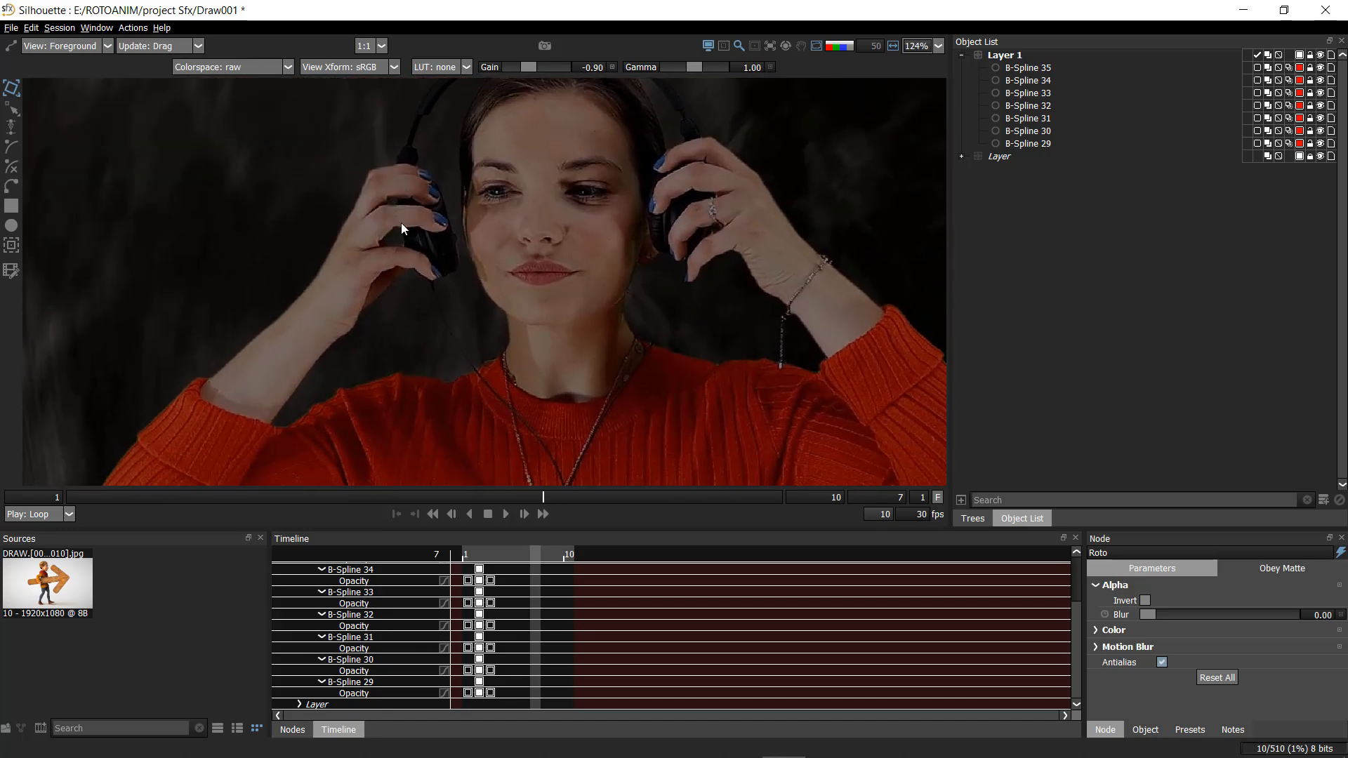
# - Draw a B-spline in Layer 1 from the red cuff along the inner edge of the raised forearm and across the hand
pyautogui.scroll(-4, 385, 272)
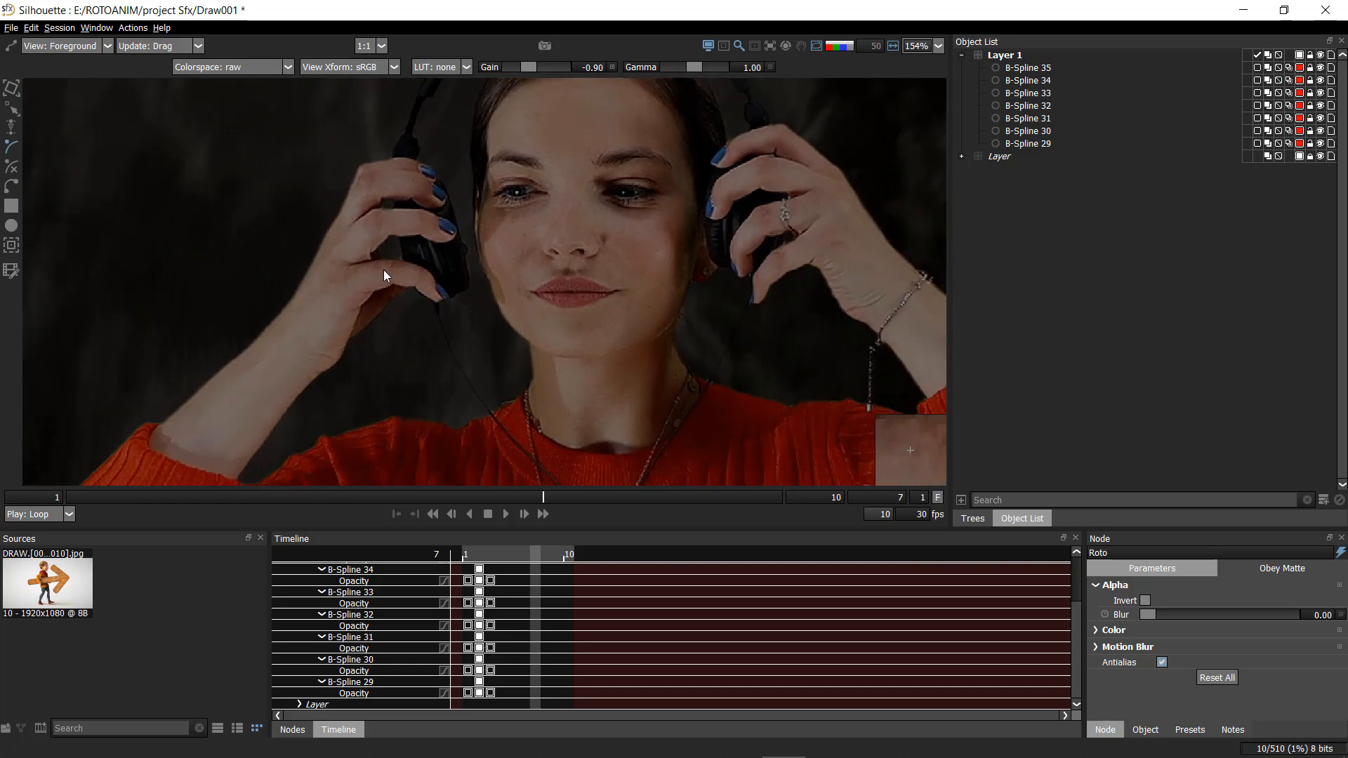
pyautogui.moveTo(384, 310); pyautogui.dragTo(368, 246)
pyautogui.scroll(4, 352, 290)
pyautogui.moveTo(271, 394); pyautogui.dragTo(286, 242)
pyautogui.click(197, 395)
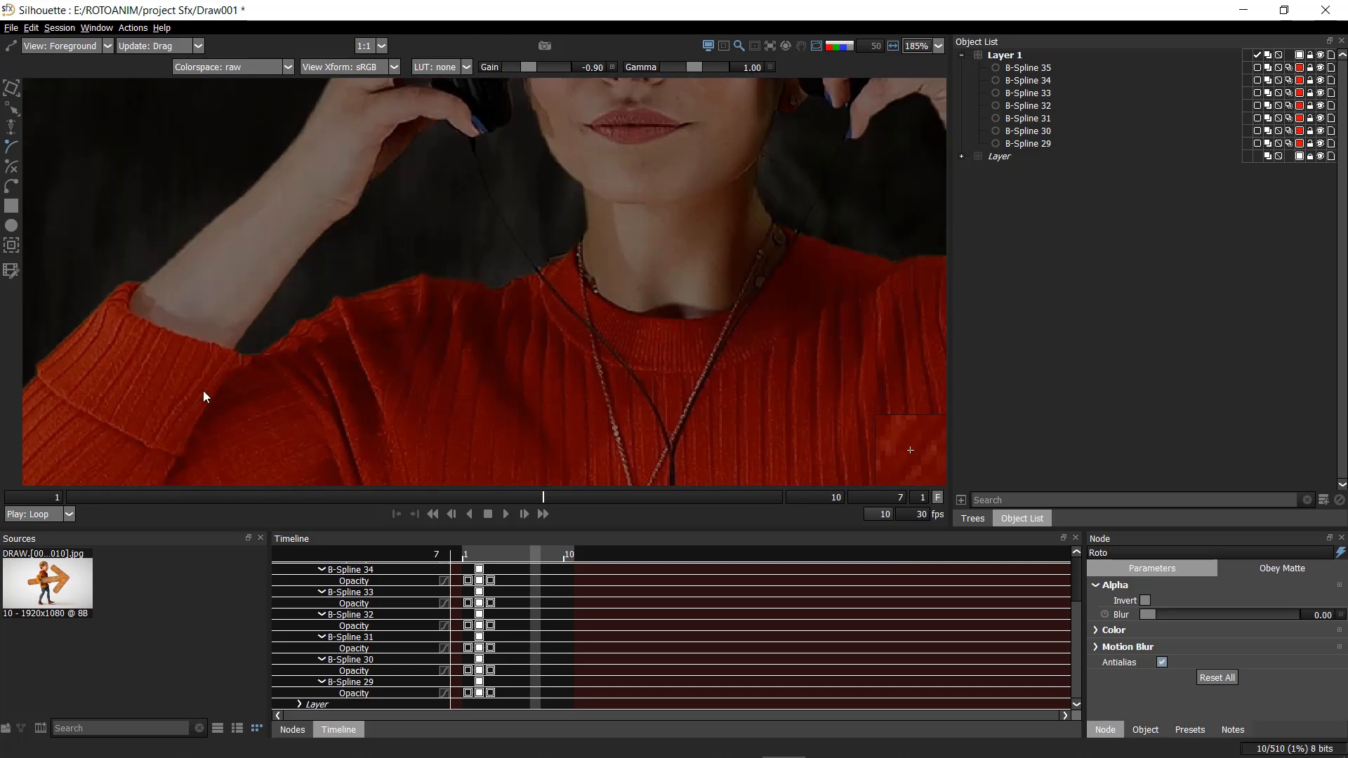
pyautogui.click(236, 343)
pyautogui.click(263, 305)
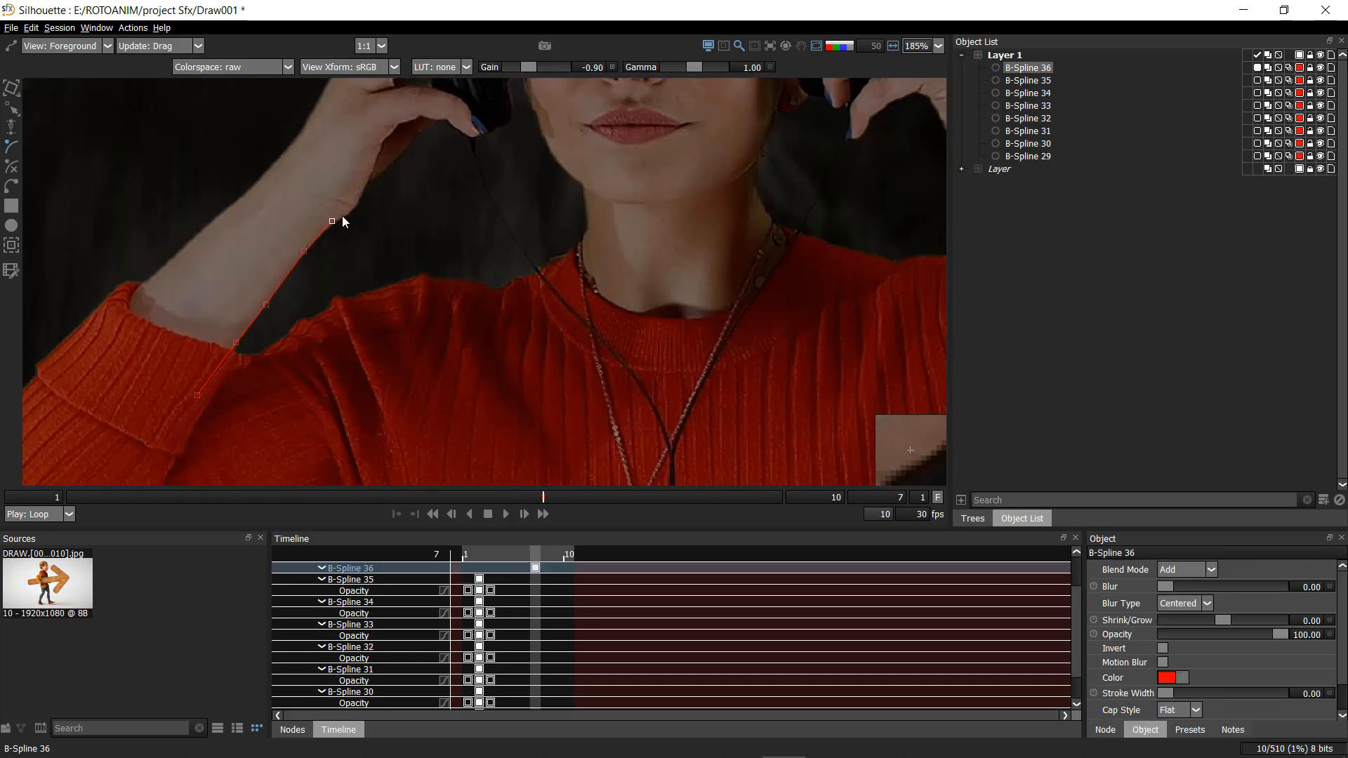
pyautogui.scroll(6, 353, 215)
pyautogui.click(337, 225)
pyautogui.click(359, 200)
pyautogui.moveTo(383, 141); pyautogui.dragTo(346, 387)
pyautogui.click(373, 320)
pyautogui.click(382, 269)
pyautogui.click(359, 218)
pyautogui.click(337, 168)
# - Continue the forearm B-spline down the outer edge of the arm and close it inside the red cuff
pyautogui.moveTo(263, 240); pyautogui.dragTo(494, 109)
pyautogui.click(439, 198)
pyautogui.click(365, 291)
pyautogui.moveTo(335, 314); pyautogui.dragTo(530, 227)
pyautogui.click(421, 323)
pyautogui.click(372, 368)
pyautogui.click(334, 398)
pyautogui.moveTo(281, 460); pyautogui.dragTo(436, 224)
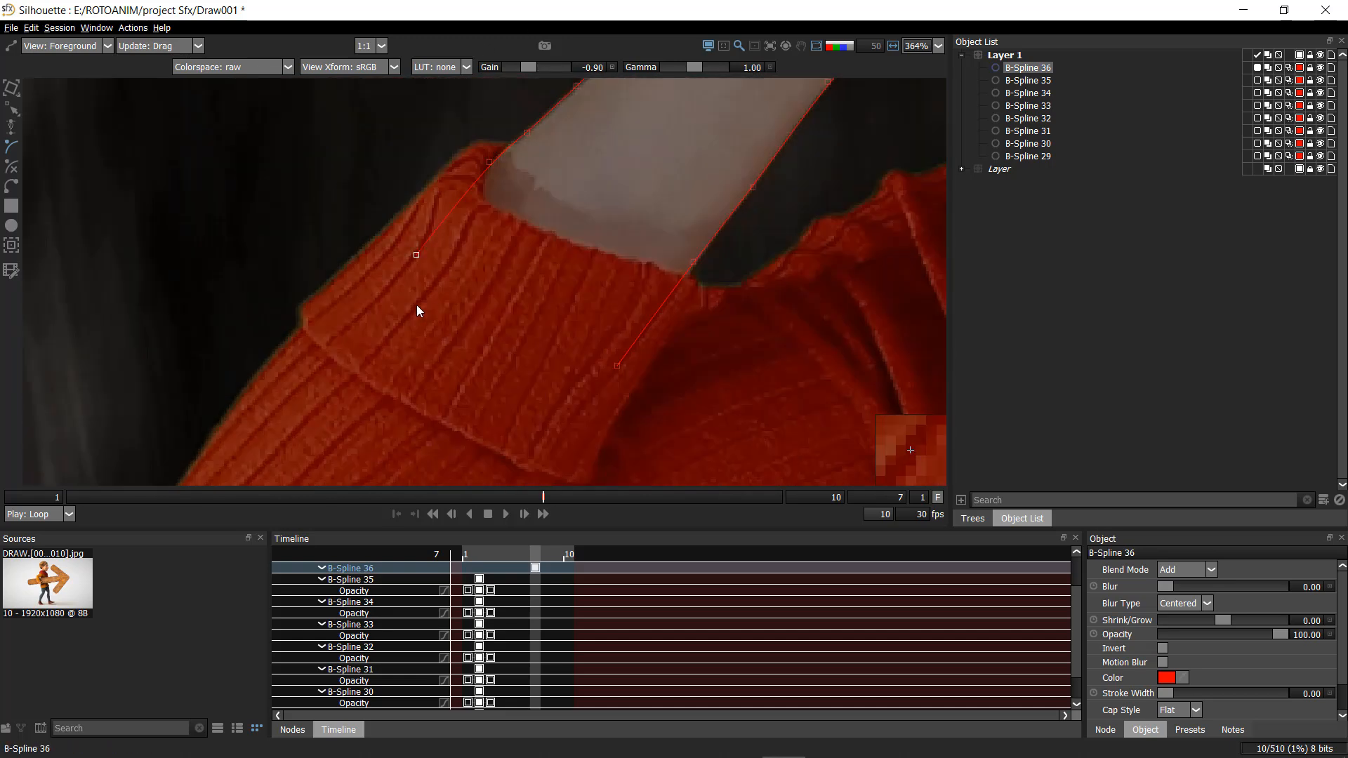
pyautogui.click(416, 258)
# - Outline the palm edge and the base of the lowest finger with a closed B-spline overlapping the forearm shape
pyautogui.moveTo(776, 105); pyautogui.dragTo(482, 357)
pyautogui.scroll(3, 482, 357)
pyautogui.click(535, 412)
pyautogui.click(579, 382)
pyautogui.click(599, 368)
pyautogui.click(633, 342)
pyautogui.click(663, 309)
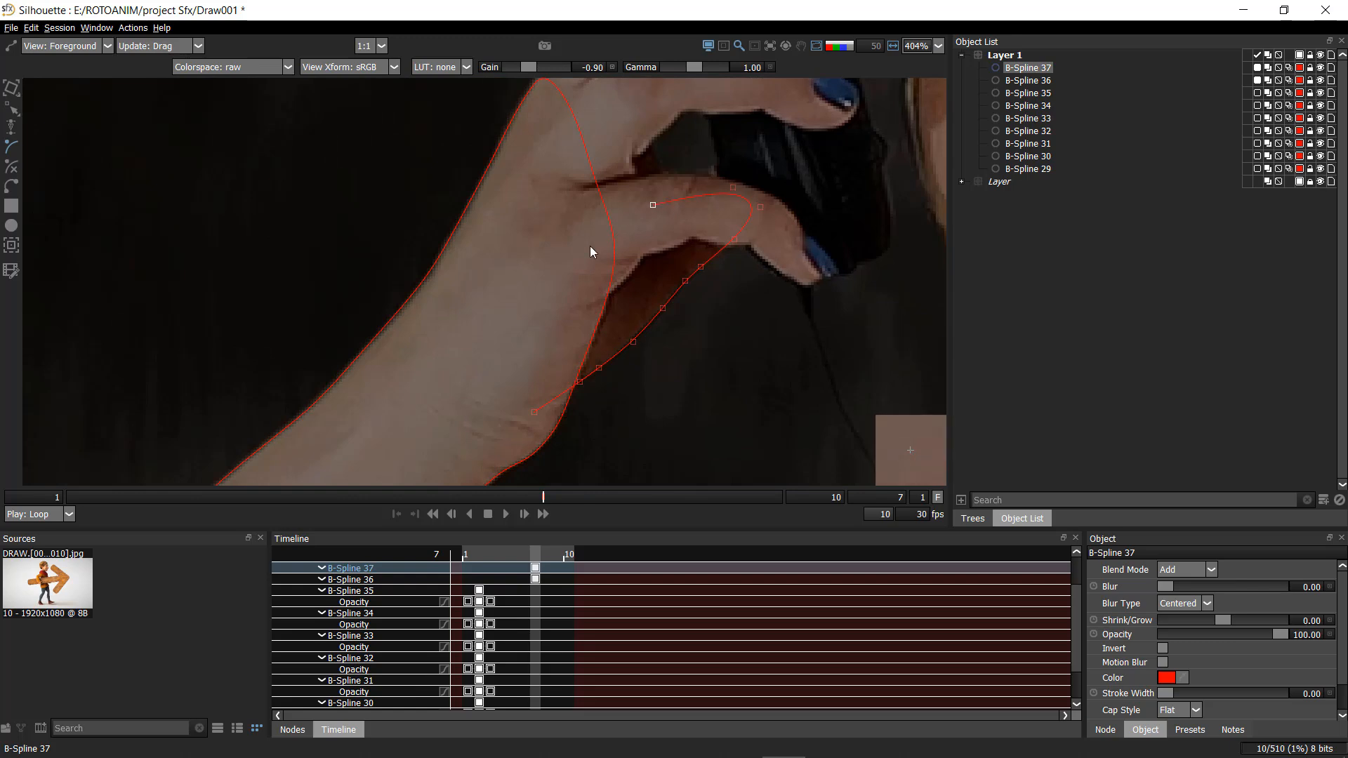
pyautogui.click(534, 413)
# - Outline the lowest finger of the hand with another closed, overlapping B-spline
pyautogui.moveTo(566, 273); pyautogui.dragTo(503, 434)
pyautogui.scroll(1, 503, 434)
pyautogui.click(491, 344)
pyautogui.click(604, 324)
pyautogui.click(719, 346)
pyautogui.click(651, 395)
pyautogui.click(498, 347)
# - Outline the back of the hand up to the top knuckle with a B-spline
pyautogui.moveTo(562, 302); pyautogui.dragTo(535, 393)
pyautogui.click(541, 368)
pyautogui.moveTo(548, 450); pyautogui.dragTo(564, 270)
pyautogui.click(515, 250)
pyautogui.moveTo(450, 231)
pyautogui.mouseDown()
pyautogui.moveTo(437, 411)
pyautogui.moveTo(462, 391)
pyautogui.mouseUp()
pyautogui.scroll(1, 473, 298)
# - Outline the middle knuckle area of the hand with a closed B-spline
pyautogui.click(404, 360)
pyautogui.click(426, 325)
pyautogui.click(564, 351)
pyautogui.click(534, 420)
pyautogui.click(398, 484)
pyautogui.click(403, 360)
# - Outline the base of the middle finger, above the lowest finger, with a closed B-spline
pyautogui.click(511, 405)
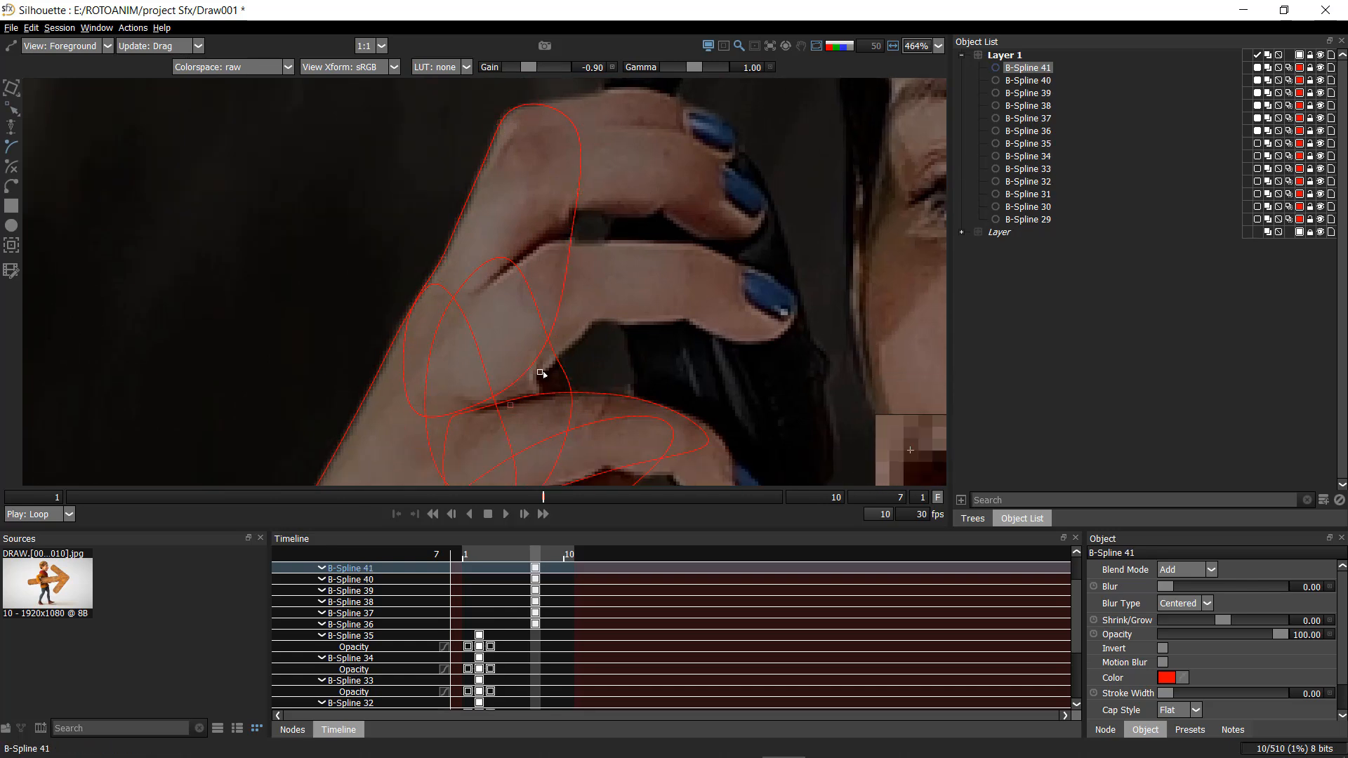
pyautogui.click(591, 239)
pyautogui.click(526, 248)
pyautogui.click(511, 405)
# - Outline the uppermost fingers with blue nails with a closed B-spline starting and ending at the top knuckle
pyautogui.moveTo(509, 301); pyautogui.dragTo(473, 437)
pyautogui.click(468, 255)
pyautogui.click(485, 241)
pyautogui.click(533, 235)
pyautogui.click(573, 222)
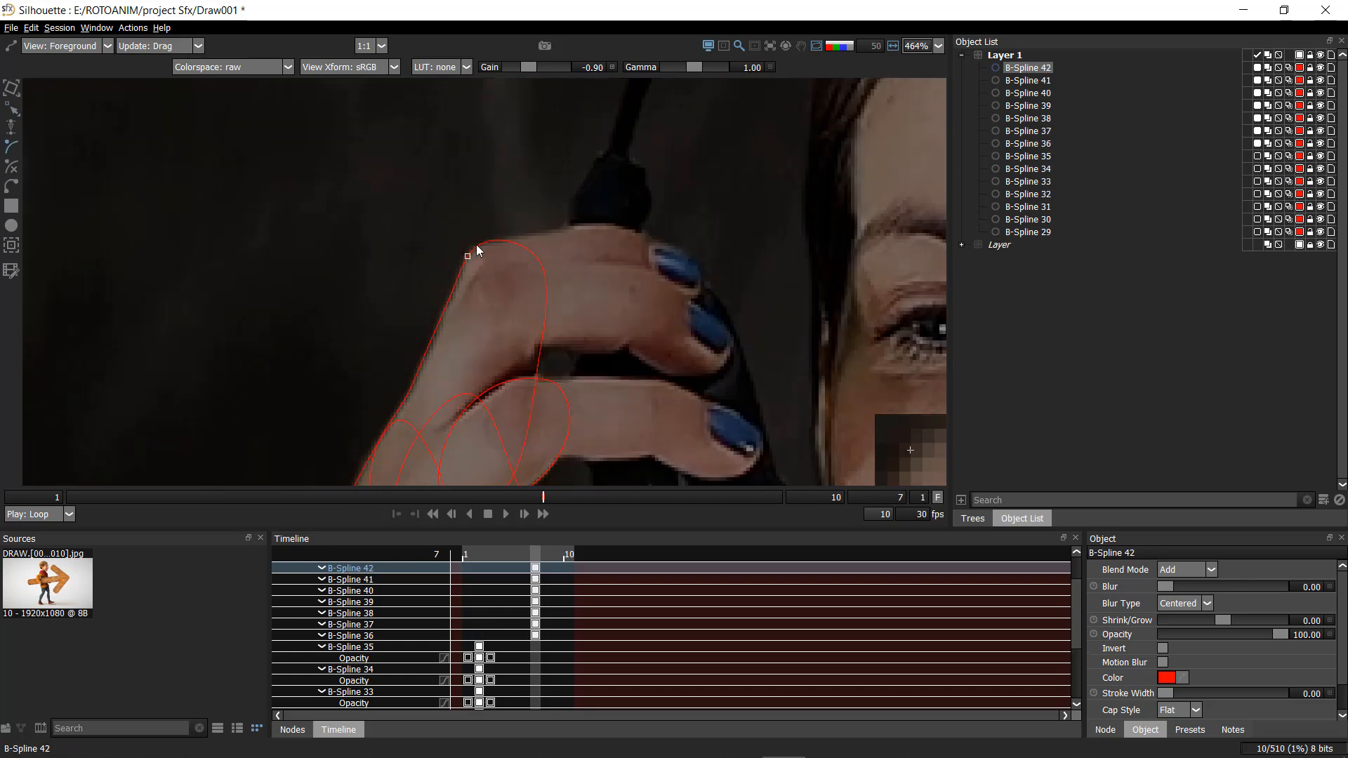
pyautogui.click(689, 388)
pyautogui.click(623, 361)
pyautogui.click(562, 350)
pyautogui.click(463, 309)
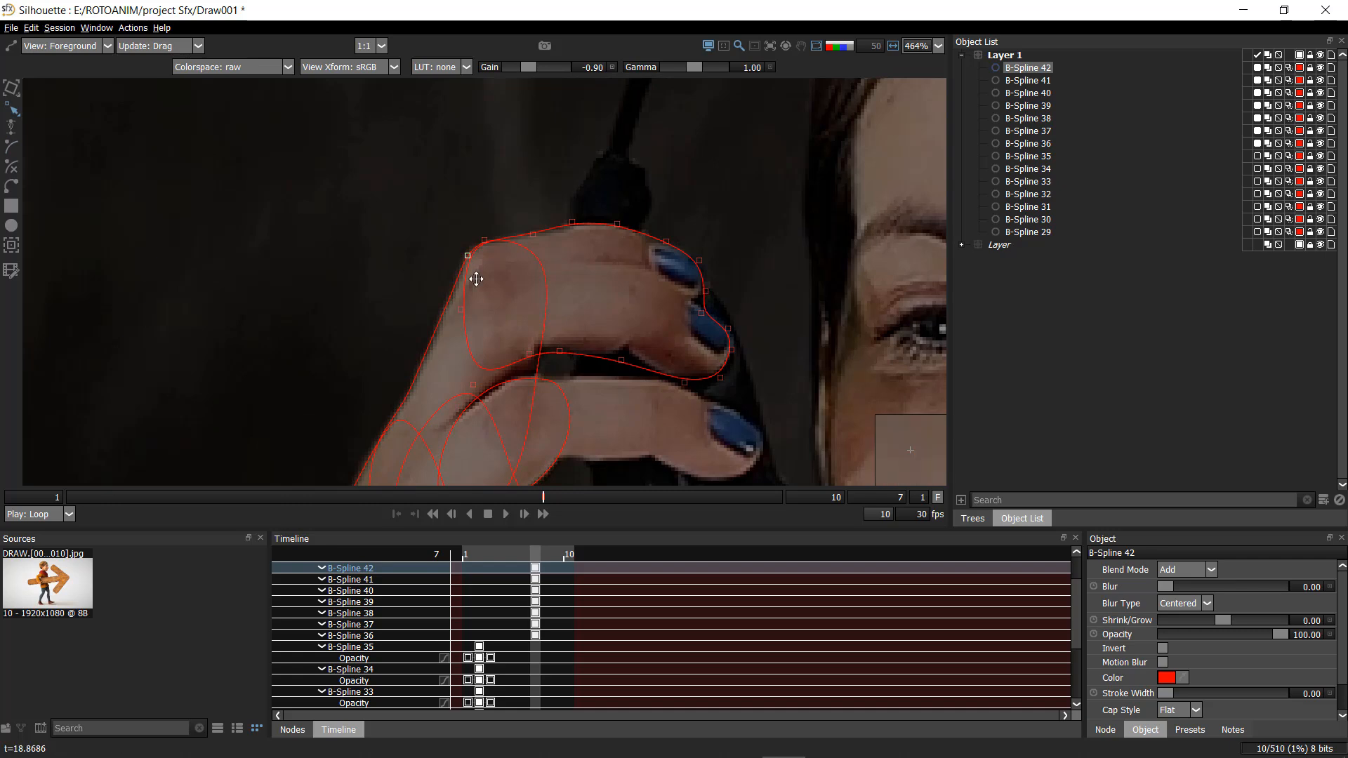
pyautogui.click(468, 256)
# - Outline the headphone ear cup behind the fingers with a closed B-spline overlapping the finger shapes
pyautogui.scroll(-7, 478, 280)
pyautogui.click(552, 160)
pyautogui.click(550, 190)
pyautogui.scroll(5, 593, 347)
pyautogui.click(605, 352)
pyautogui.click(642, 359)
pyautogui.click(715, 328)
pyautogui.click(722, 286)
pyautogui.moveTo(710, 244); pyautogui.dragTo(710, 466)
pyautogui.click(717, 463)
pyautogui.click(722, 440)
pyautogui.click(665, 283)
pyautogui.click(633, 231)
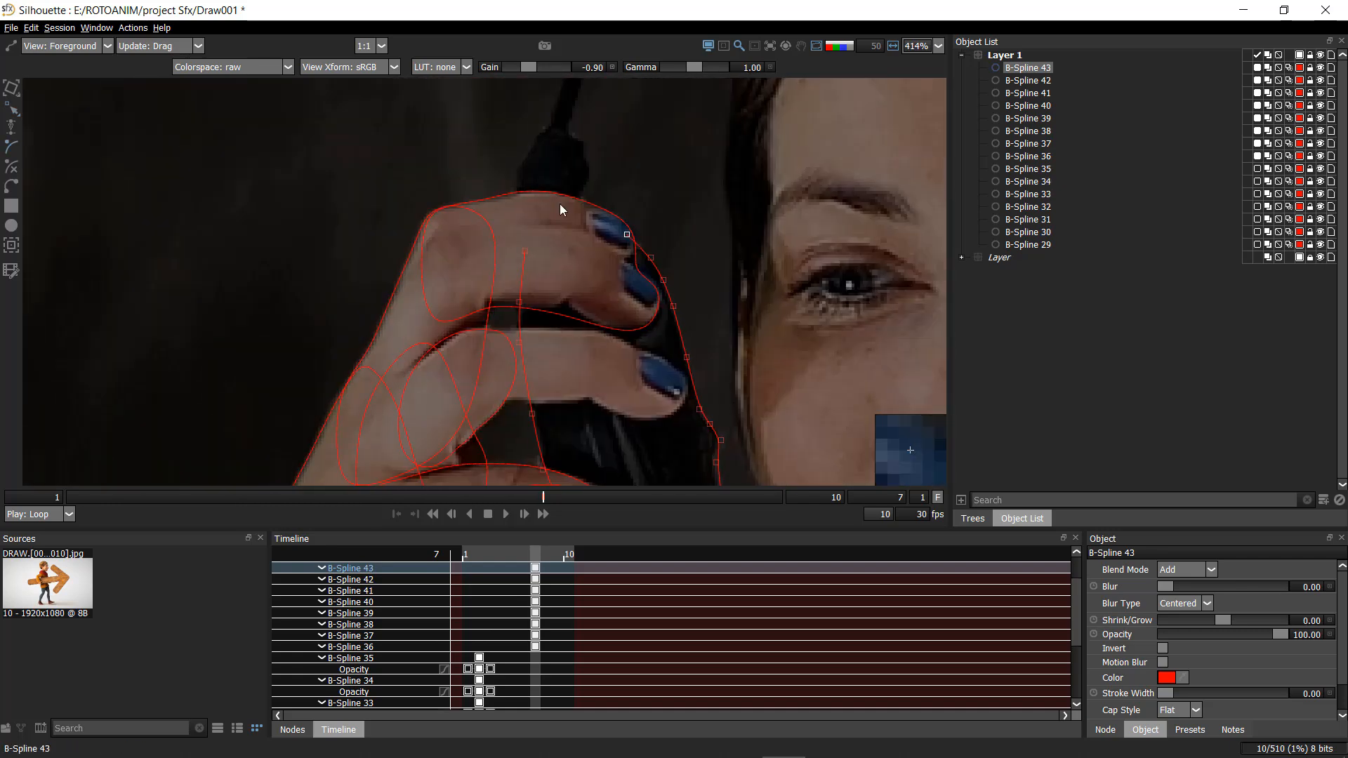
pyautogui.click(555, 202)
pyautogui.click(525, 251)
# - Add a small closed B-spline on the lowest finger to fill the area between the existing shapes
pyautogui.moveTo(518, 370); pyautogui.dragTo(517, 225)
pyautogui.scroll(-1, 518, 232)
pyautogui.click(506, 379)
pyautogui.click(532, 381)
pyautogui.click(506, 379)
# - Compare the Output overlay with the Foreground view to check the matte of the arm, hand and ear cup
pyautogui.scroll(-10, 594, 332)
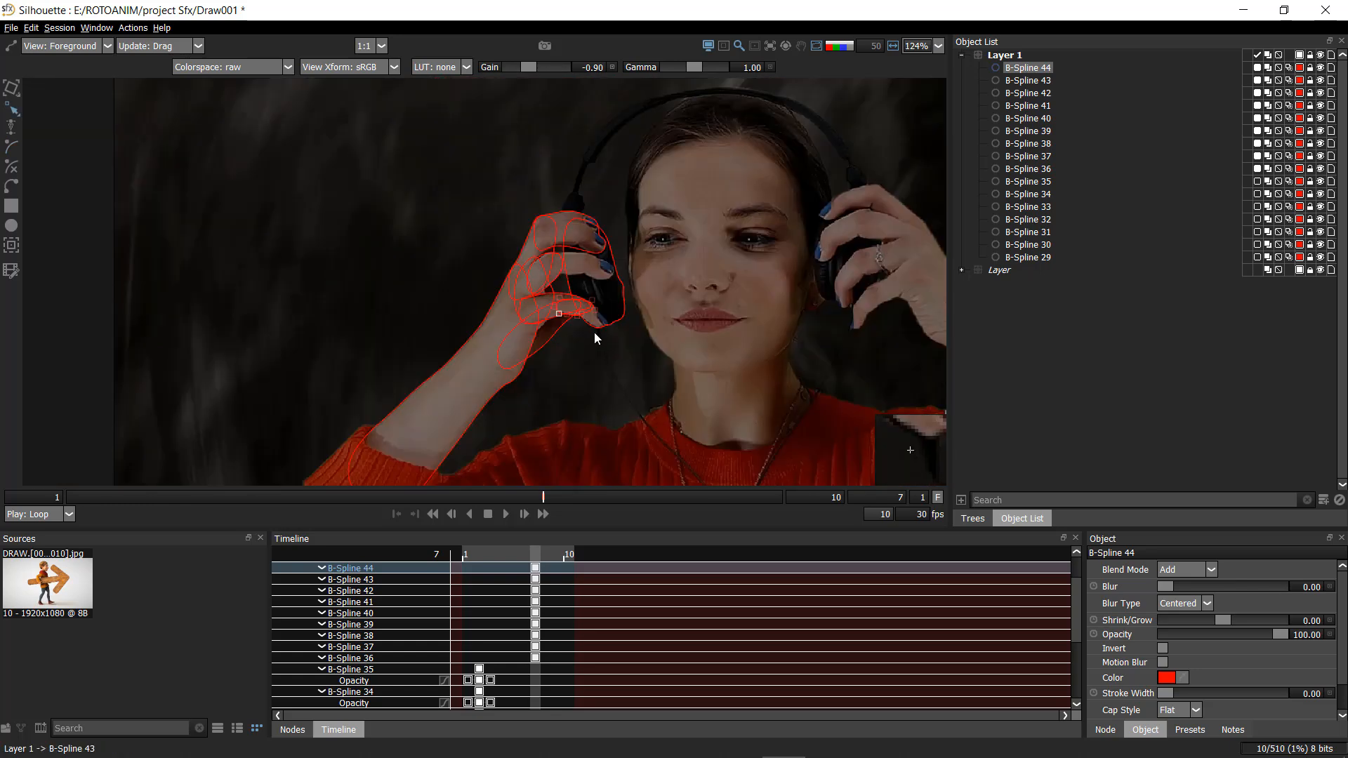
pyautogui.scroll(3, 596, 336)
pyautogui.click(596, 336)
pyautogui.moveTo(596, 336); pyautogui.dragTo(580, 278)
pyautogui.scroll(-3, 580, 279)
pyautogui.press('3')
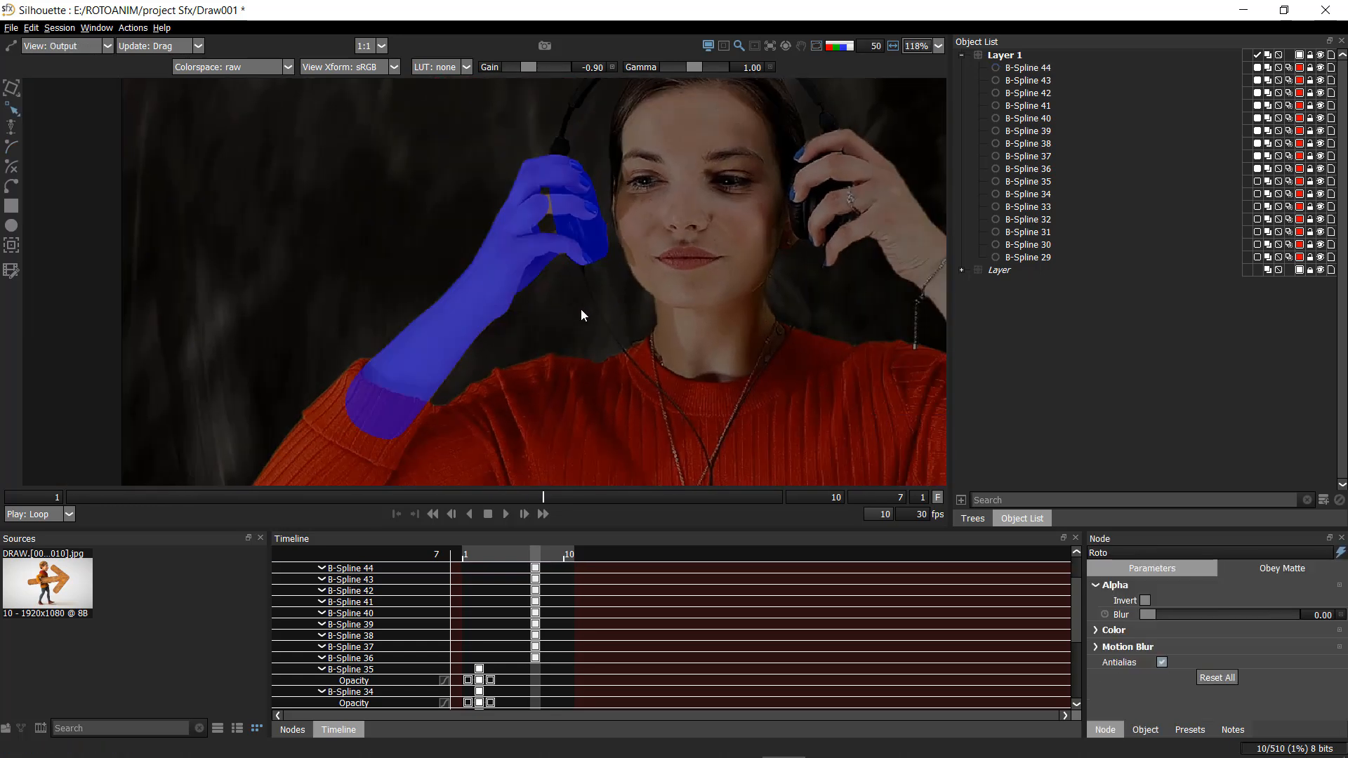
pyautogui.scroll(6, 561, 225)
pyautogui.press('1')
pyautogui.press('3')
pyautogui.scroll(-2, 579, 204)
pyautogui.press('a')
pyautogui.press('a')
pyautogui.scroll(-1, 579, 214)
pyautogui.press('a')
pyautogui.press('1')
# - Add a closed B-spline over the section of the middle finger beneath the uppermost fingers, overlapping the knuckle shapes
pyautogui.scroll(9, 578, 210)
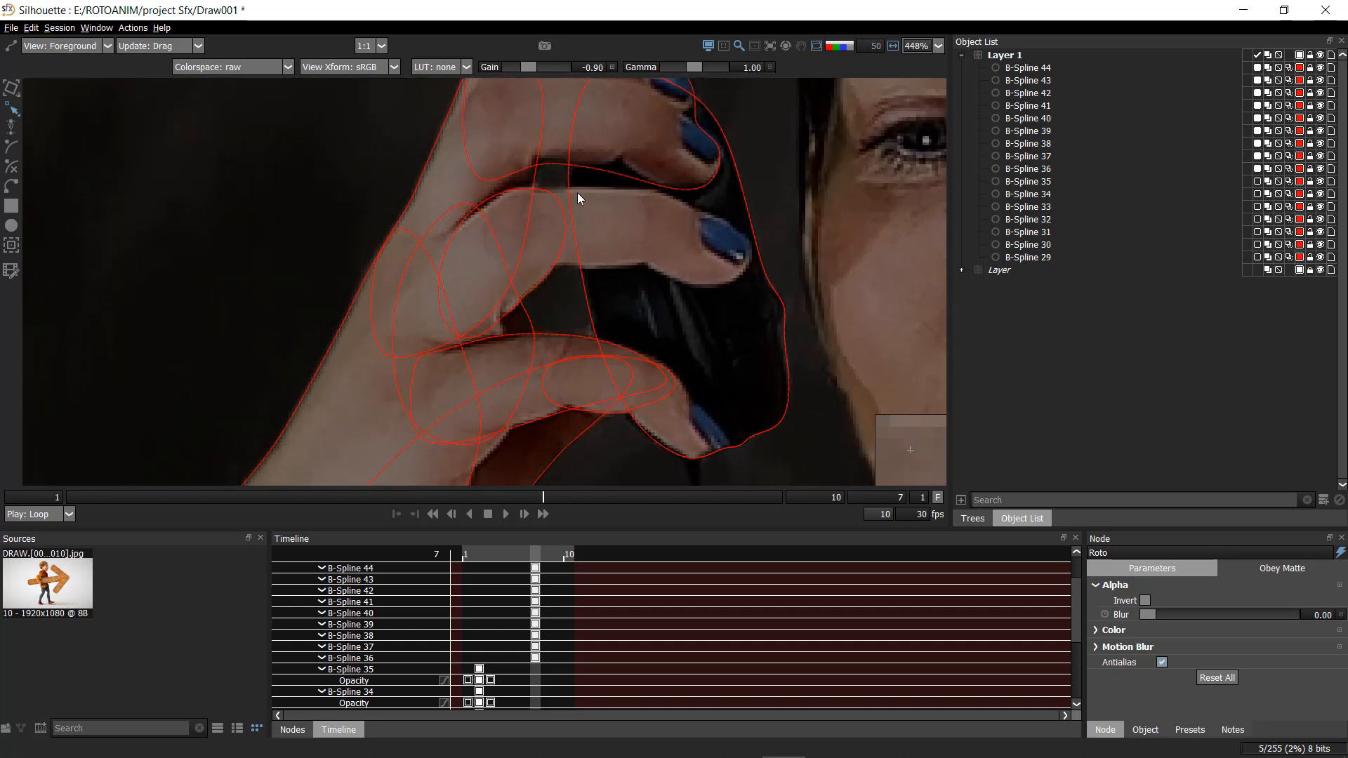
pyautogui.click(491, 203)
pyautogui.click(547, 187)
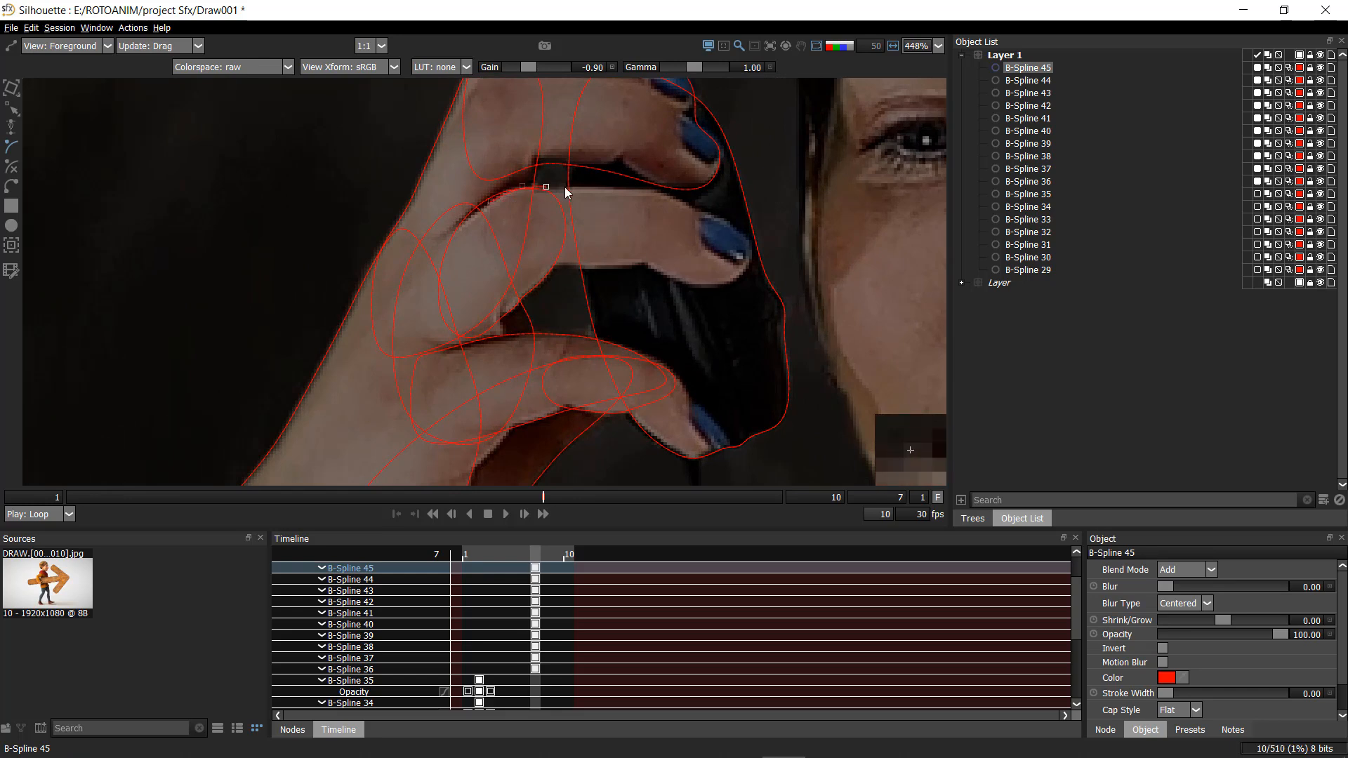
pyautogui.click(596, 187)
pyautogui.click(637, 189)
pyautogui.click(655, 230)
pyautogui.click(642, 263)
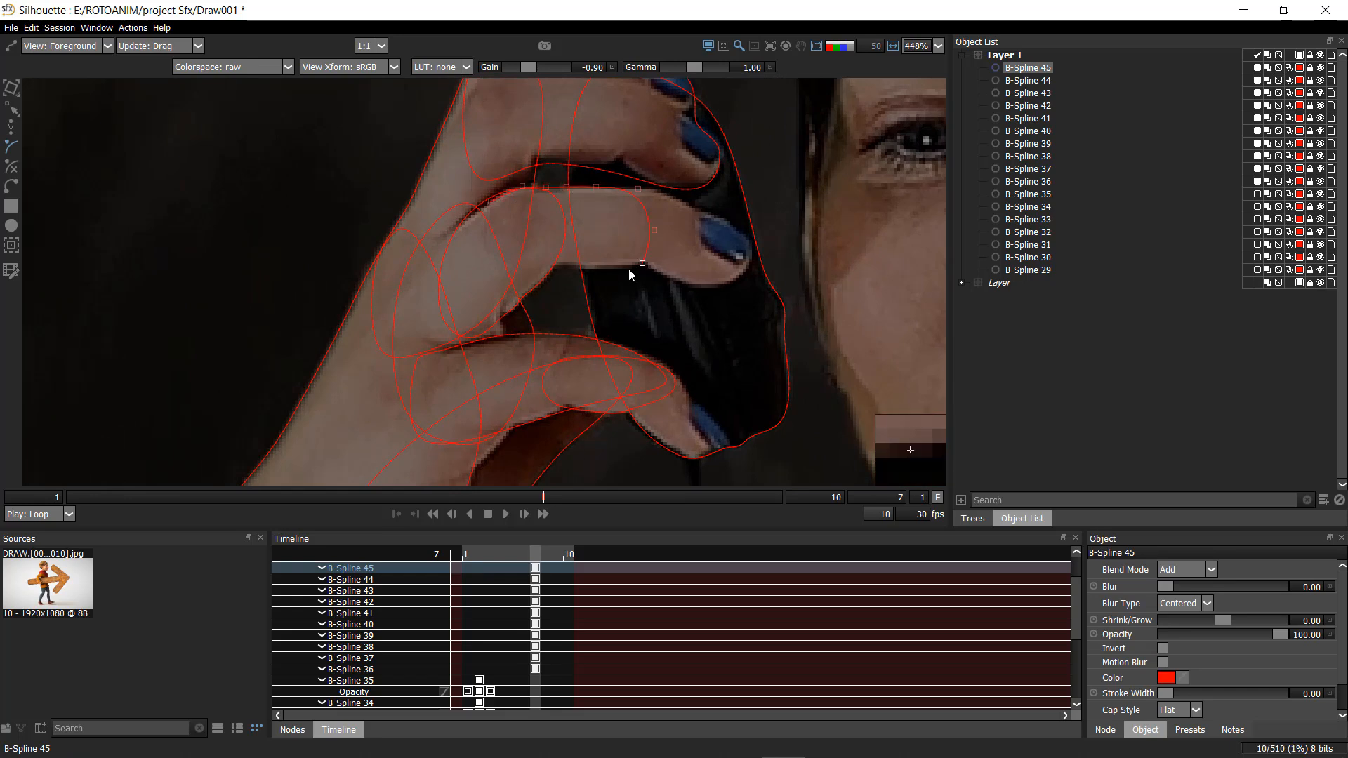
pyautogui.click(490, 203)
pyautogui.scroll(-5, 537, 225)
pyautogui.click(594, 272)
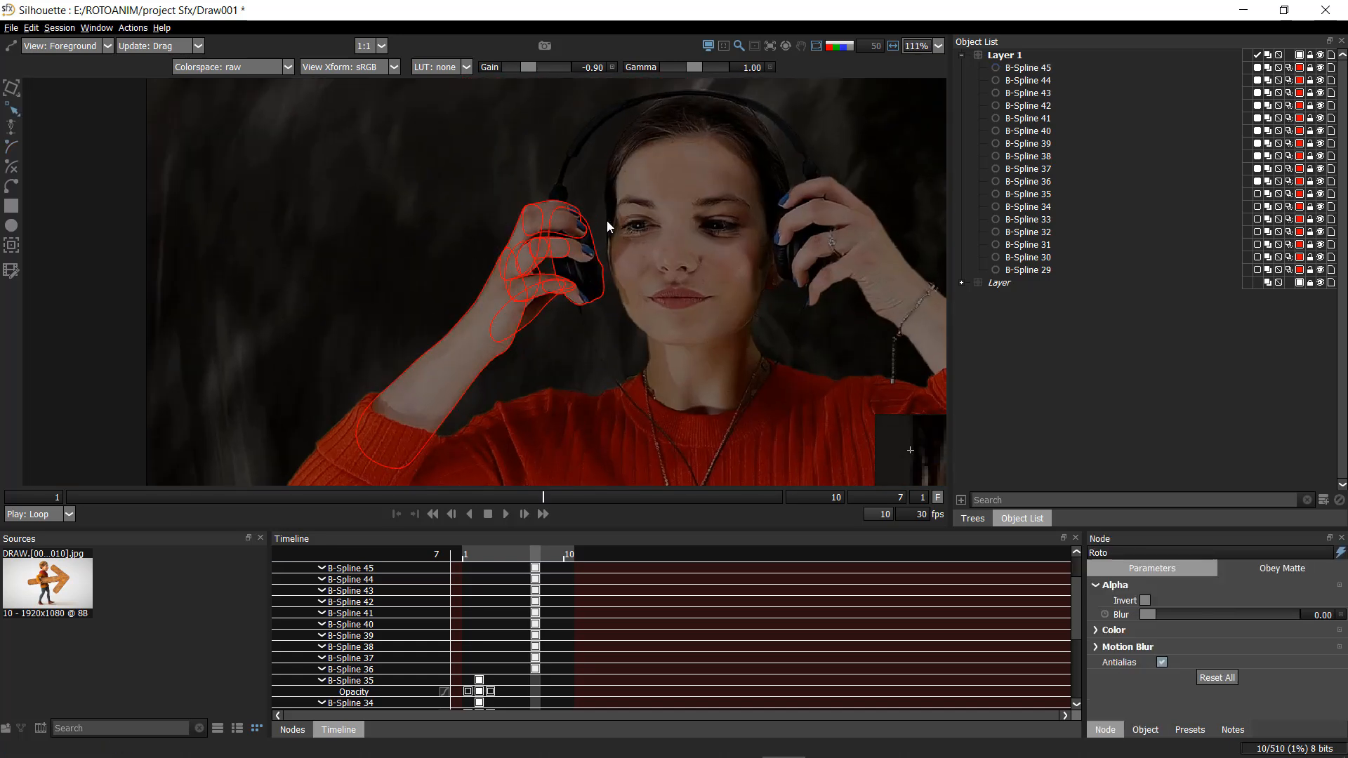
# - Compare the Color Comp view with the Foreground view, with the shape overlay on and off, to check the arm, hand and ear cup matte
pyautogui.press('3')
pyautogui.press('o')
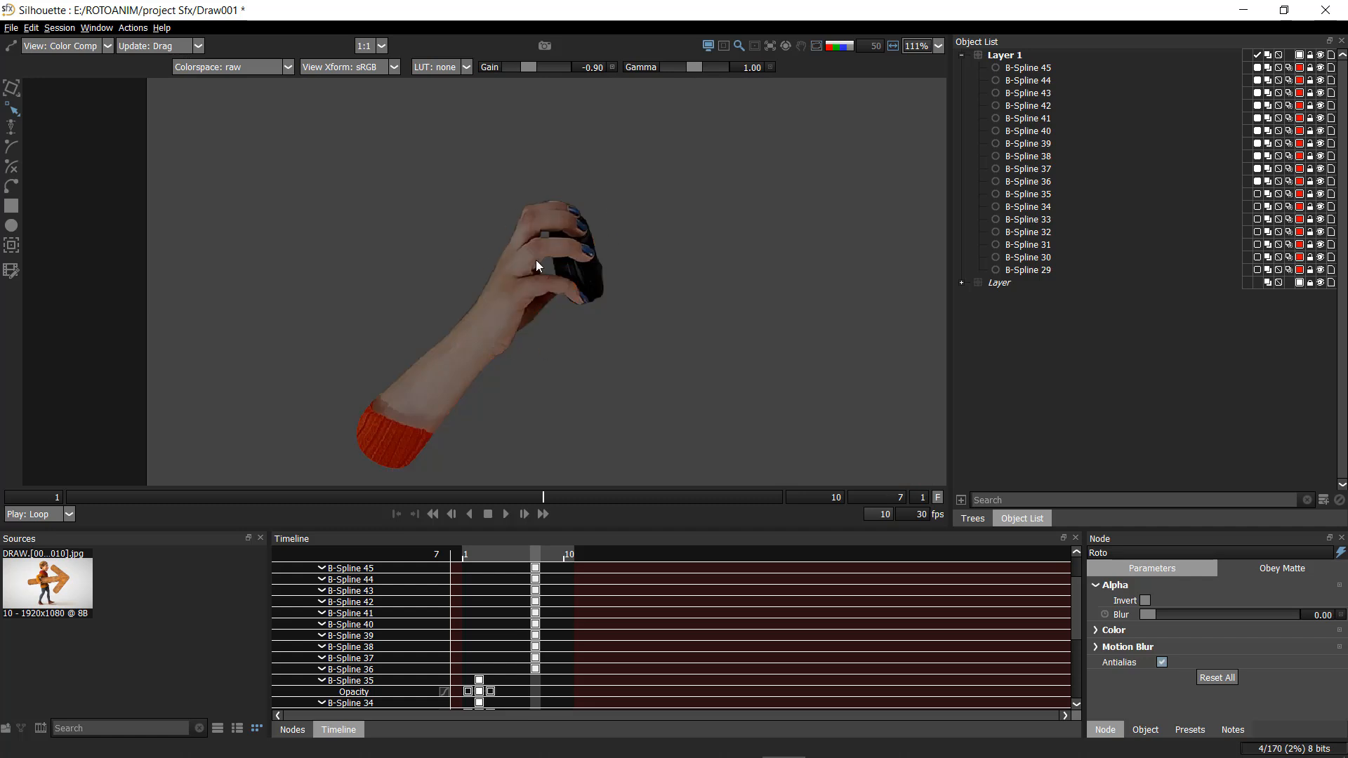
pyautogui.press('1')
pyautogui.press('3')
pyautogui.press('1')
pyautogui.press('3')
pyautogui.press('4')
pyautogui.press('4')
pyautogui.press('4')
pyautogui.press('4')
pyautogui.press('4')
pyautogui.press('4')
pyautogui.press('4')
pyautogui.press('4')
pyautogui.press('4')
pyautogui.press('4')
pyautogui.press('4')
pyautogui.press('4')
pyautogui.press('4')
pyautogui.moveTo(347, 287); pyautogui.dragTo(365, 250)
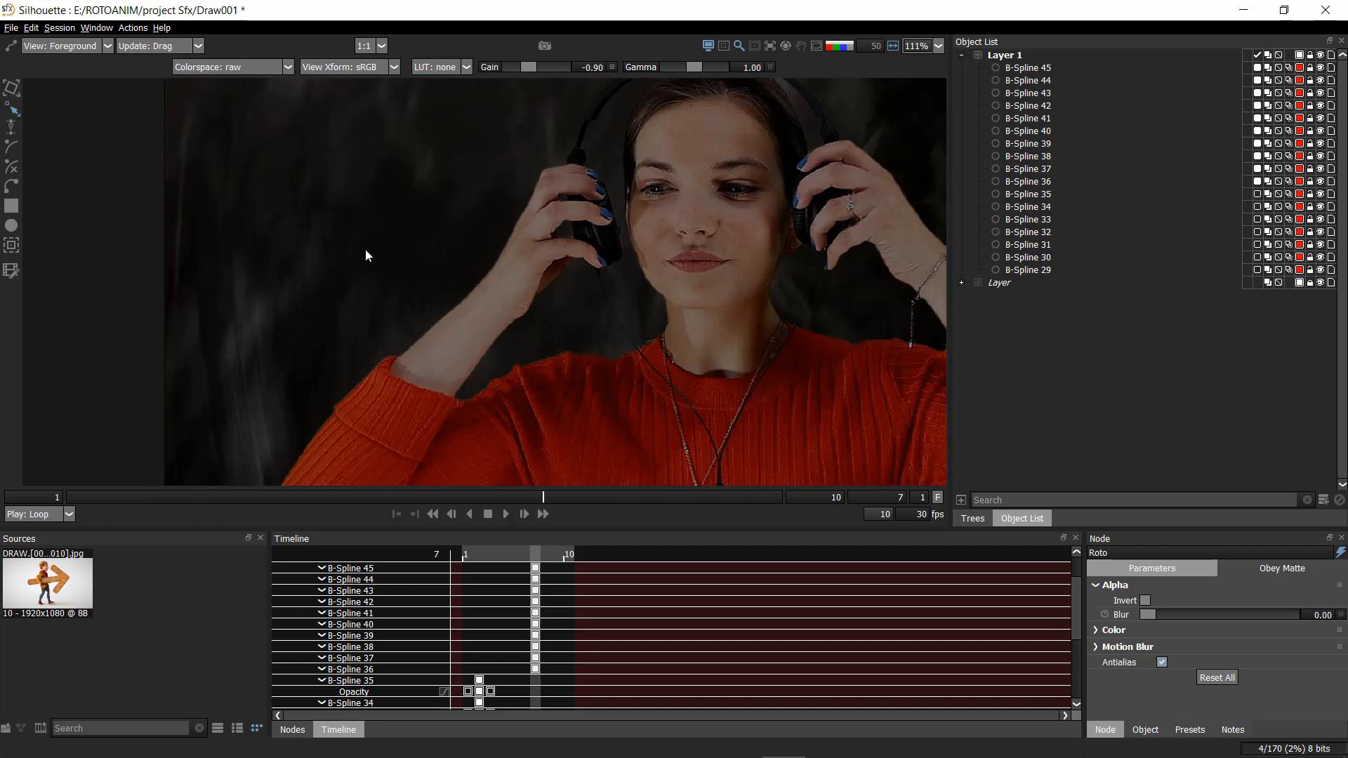
pyautogui.press('4')
pyautogui.press('4')
pyautogui.hotkey('shift', 'o')
# - Start a B-spline at the lowest fingertip and trace one edge of the headphone cable down to the sweater collar
pyautogui.moveTo(625, 229); pyautogui.dragTo(614, 192)
pyautogui.scroll(-2, 614, 192)
pyautogui.scroll(5, 571, 210)
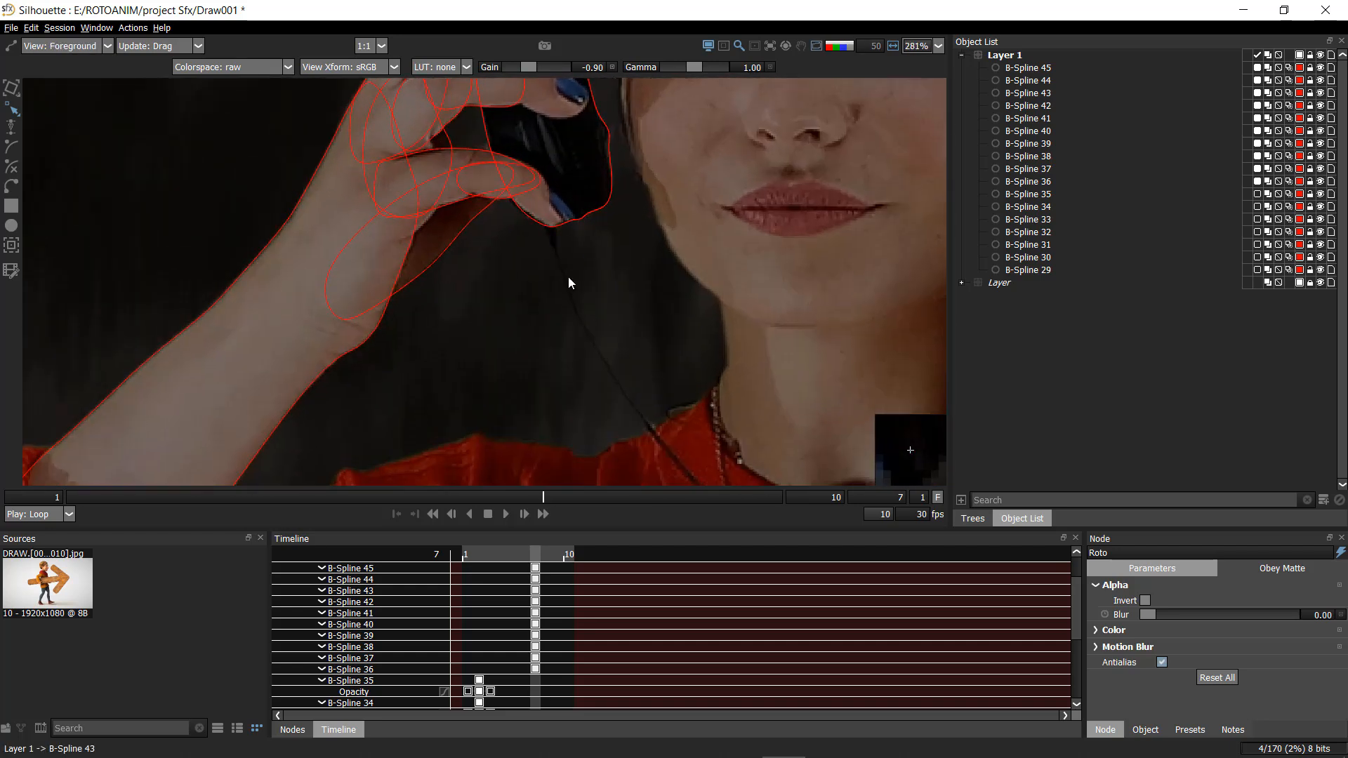
pyautogui.moveTo(553, 239); pyautogui.dragTo(531, 163)
pyautogui.scroll(6, 537, 231)
pyautogui.moveTo(543, 239); pyautogui.dragTo(520, 336)
pyautogui.press('b')
pyautogui.click(508, 201)
pyautogui.click(515, 233)
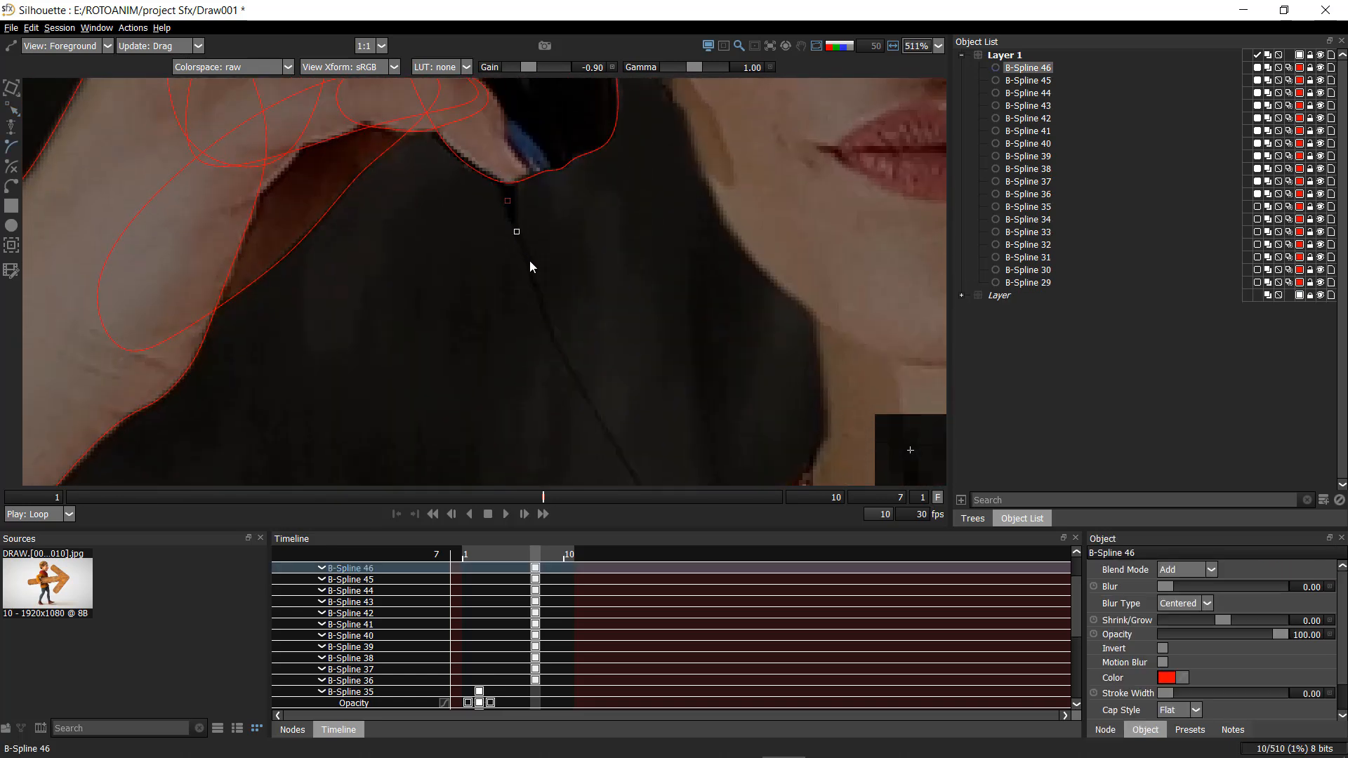
pyautogui.click(531, 278)
pyautogui.click(545, 321)
pyautogui.moveTo(554, 336); pyautogui.dragTo(543, 159)
pyautogui.click(547, 177)
pyautogui.click(570, 220)
pyautogui.click(608, 282)
pyautogui.click(644, 335)
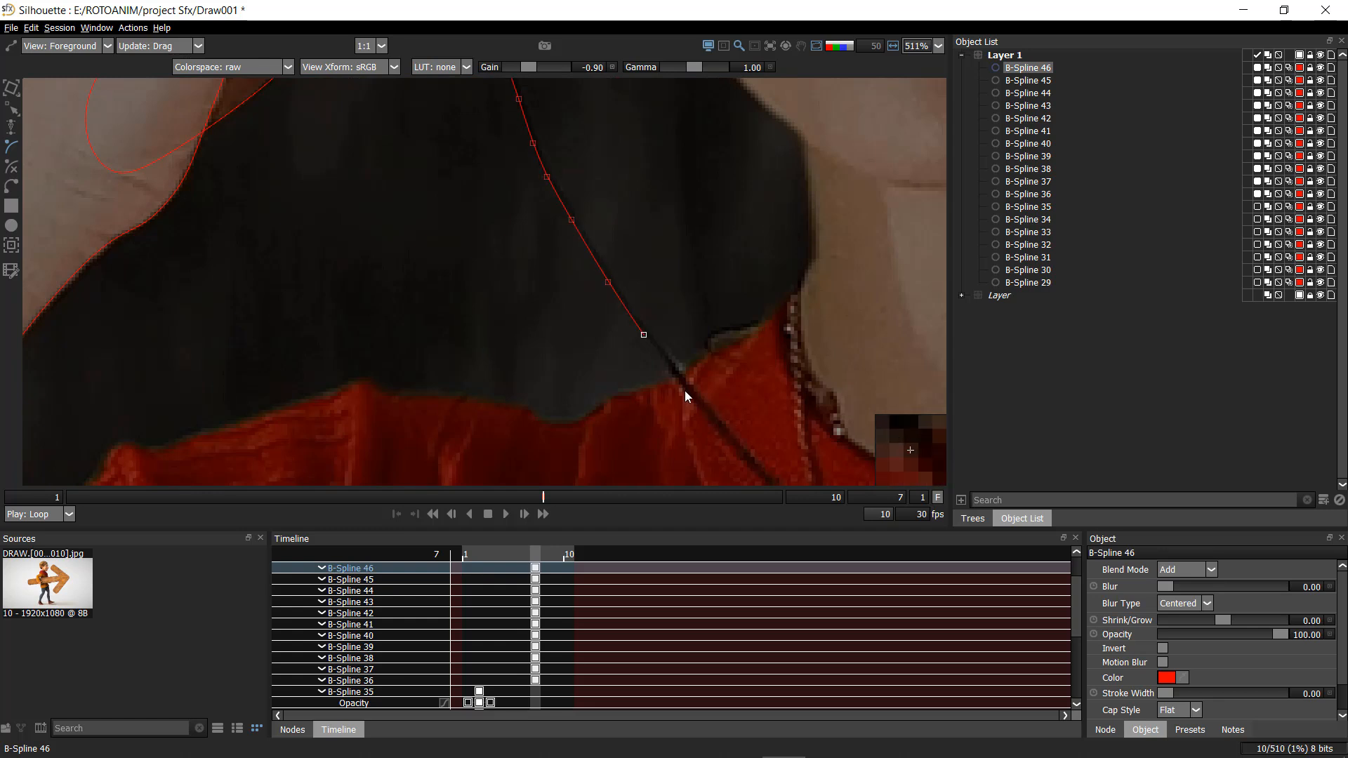
pyautogui.click(721, 426)
# - Trace the other edge of the headphone cable back up to the fingertip and close the thin shape
pyautogui.click(703, 394)
pyautogui.click(660, 344)
pyautogui.click(627, 301)
pyautogui.click(595, 249)
pyautogui.click(562, 195)
pyautogui.moveTo(546, 148); pyautogui.dragTo(588, 280)
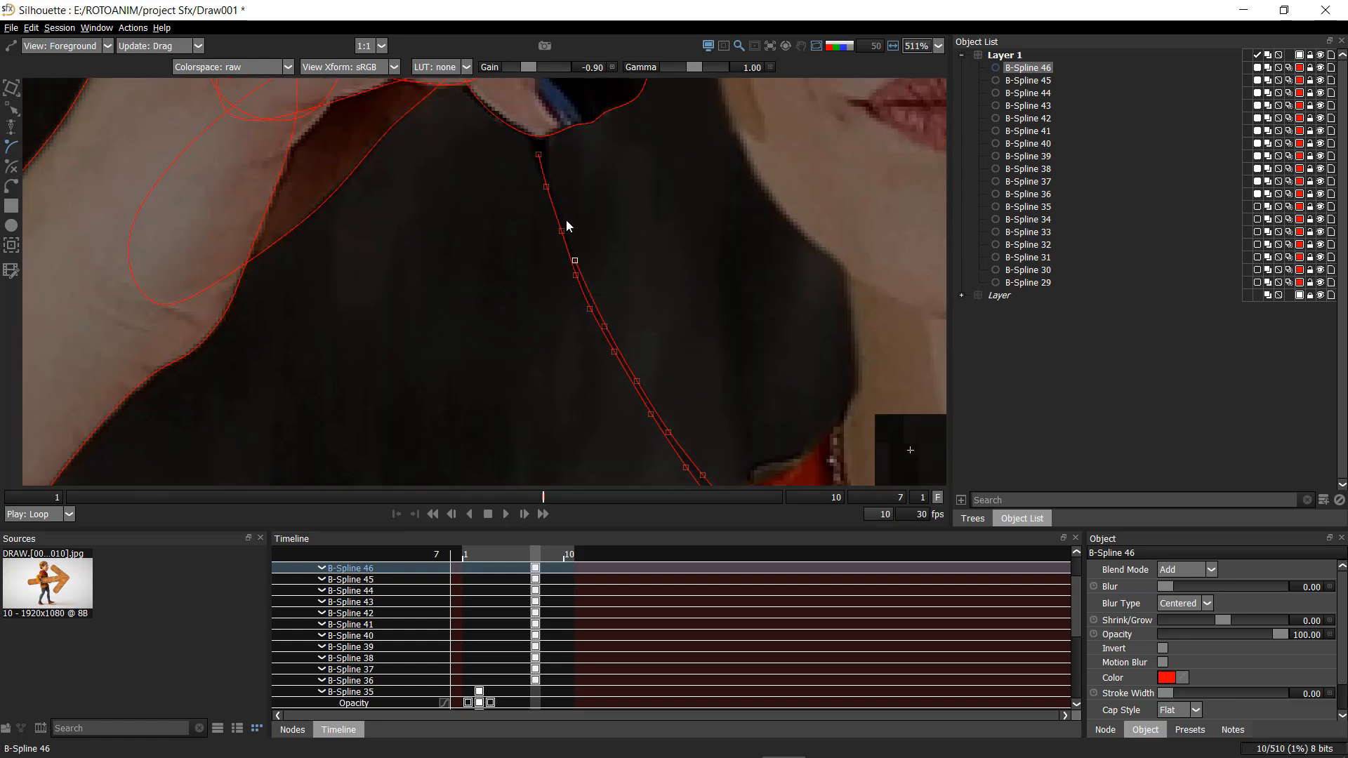
pyautogui.click(554, 199)
pyautogui.click(546, 160)
pyautogui.click(536, 116)
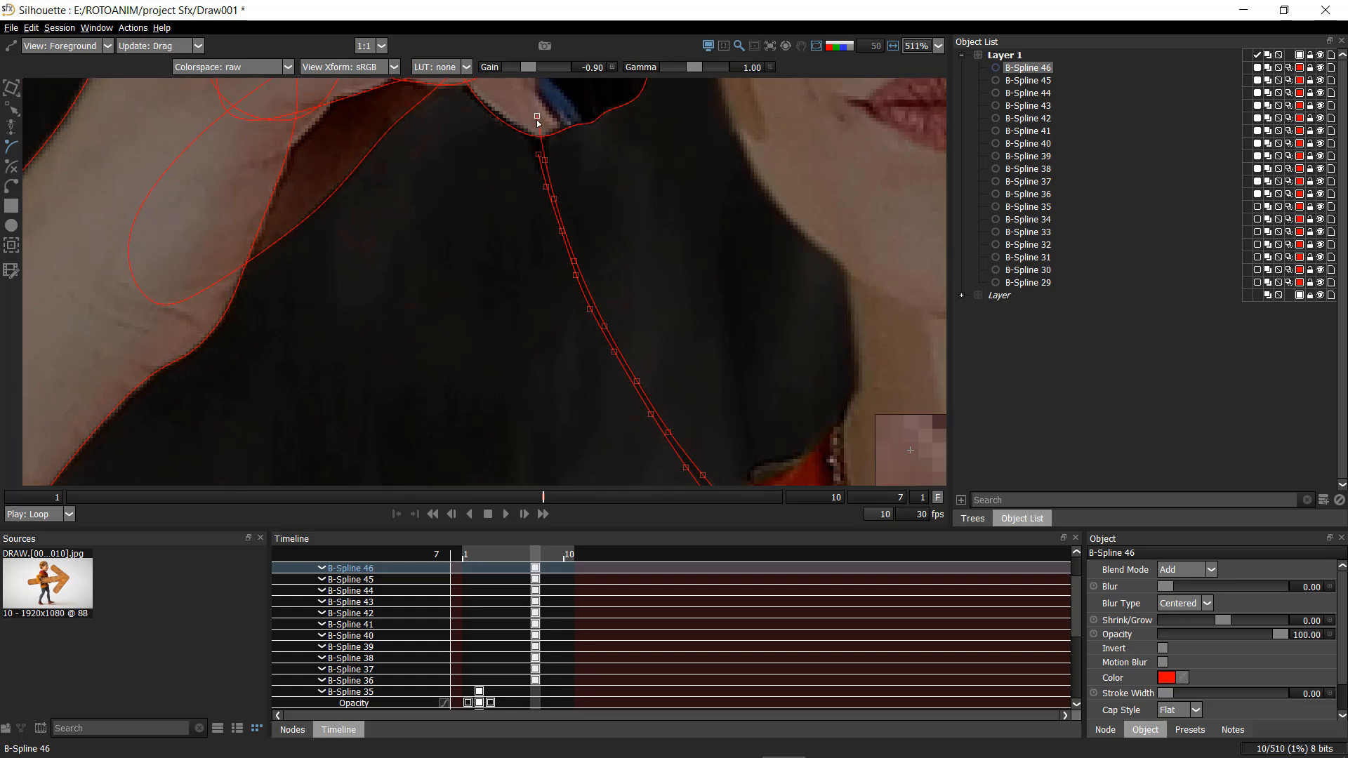
pyautogui.click(538, 155)
# - Add a small closed B-spline bridging the top of the headphone cable and the lowest fingertip
pyautogui.moveTo(539, 154); pyautogui.dragTo(554, 271)
pyautogui.scroll(1, 554, 272)
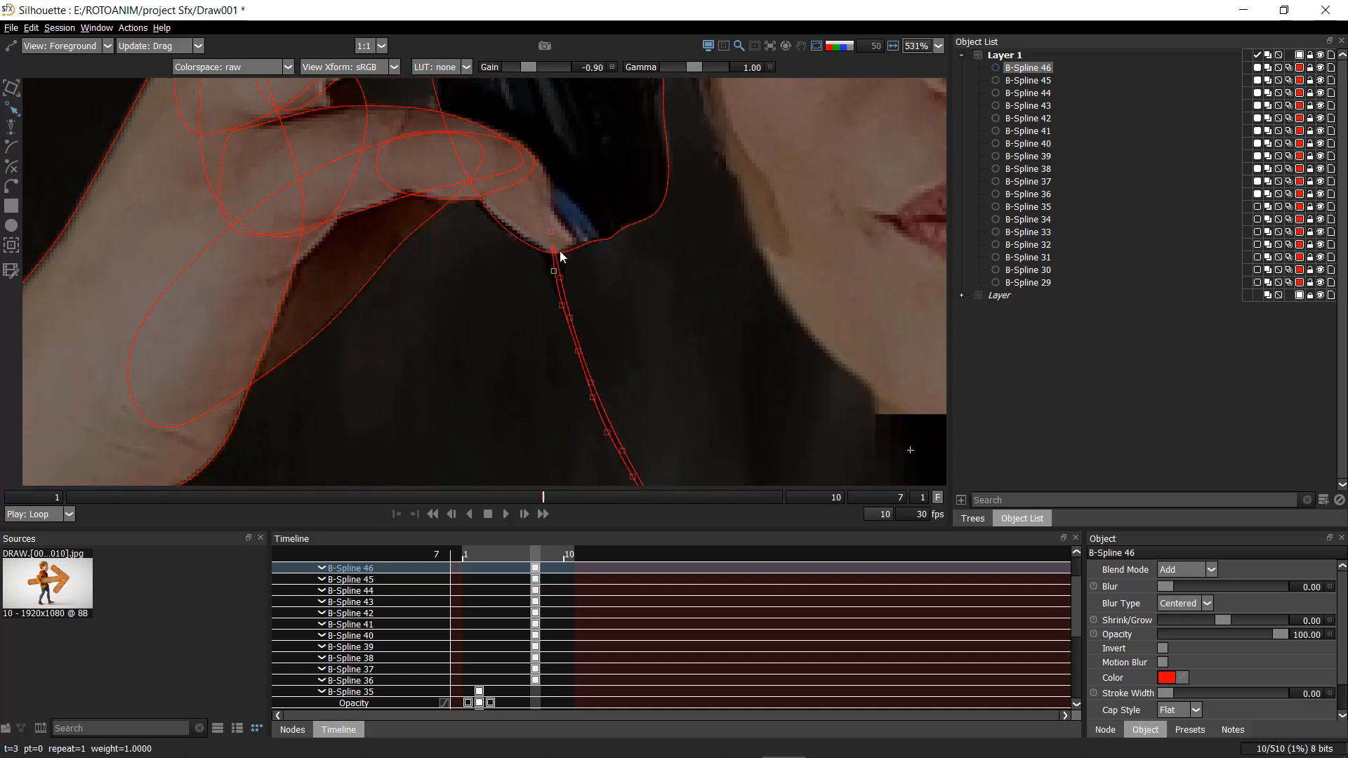
pyautogui.click(570, 214)
pyautogui.click(565, 262)
pyautogui.click(562, 301)
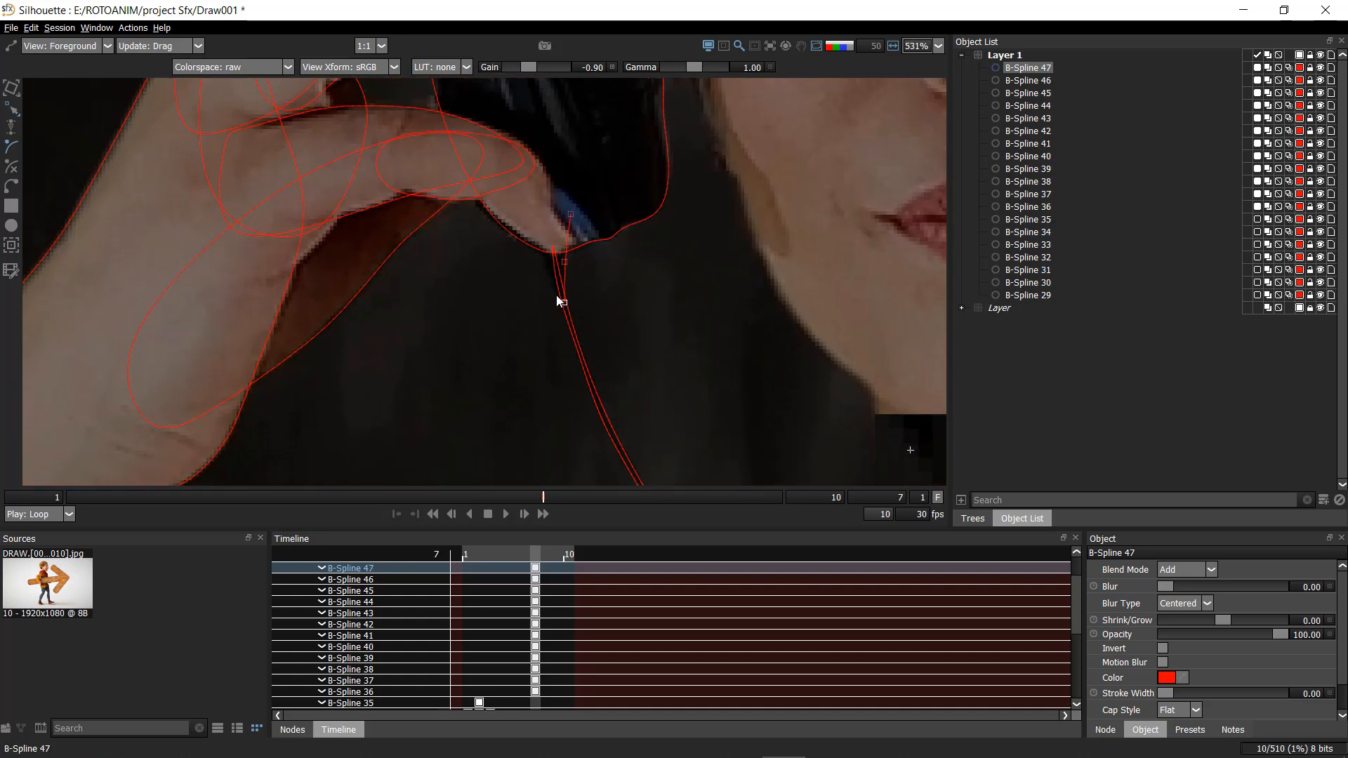
pyautogui.click(548, 186)
pyautogui.click(571, 214)
# - Inspect the ear cup shape's control points, and look over the cable, the sweater, the other hand and the whole figure
pyautogui.moveTo(603, 223); pyautogui.dragTo(604, 428)
pyautogui.press('r')
pyautogui.click(546, 228)
pyautogui.moveTo(482, 286); pyautogui.dragTo(535, 141)
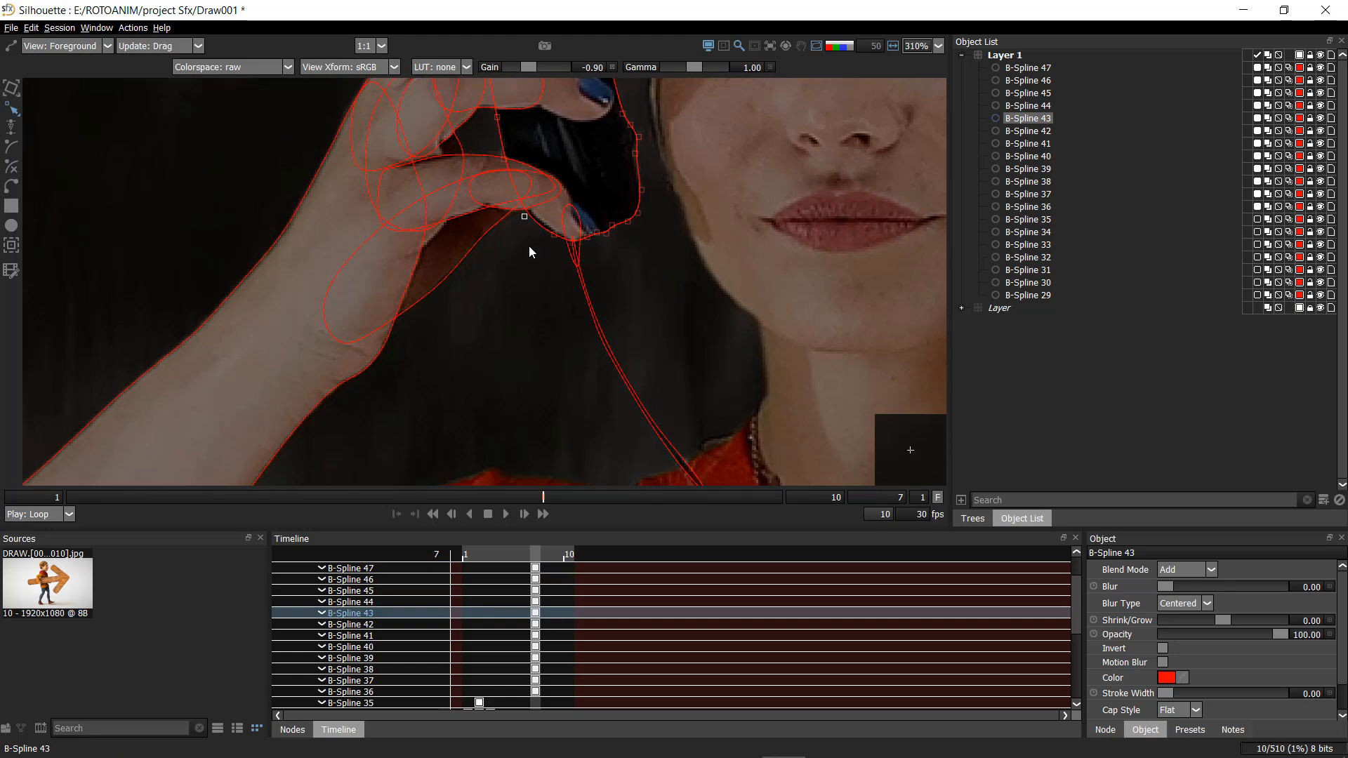
pyautogui.click(548, 261)
pyautogui.scroll(-3, 570, 251)
pyautogui.moveTo(581, 360); pyautogui.dragTo(484, 235)
pyautogui.moveTo(749, 231); pyautogui.dragTo(674, 349)
pyautogui.scroll(-2, 675, 277)
pyautogui.scroll(2, 660, 415)
pyautogui.moveTo(654, 435); pyautogui.dragTo(623, 140)
pyautogui.scroll(3, 674, 171)
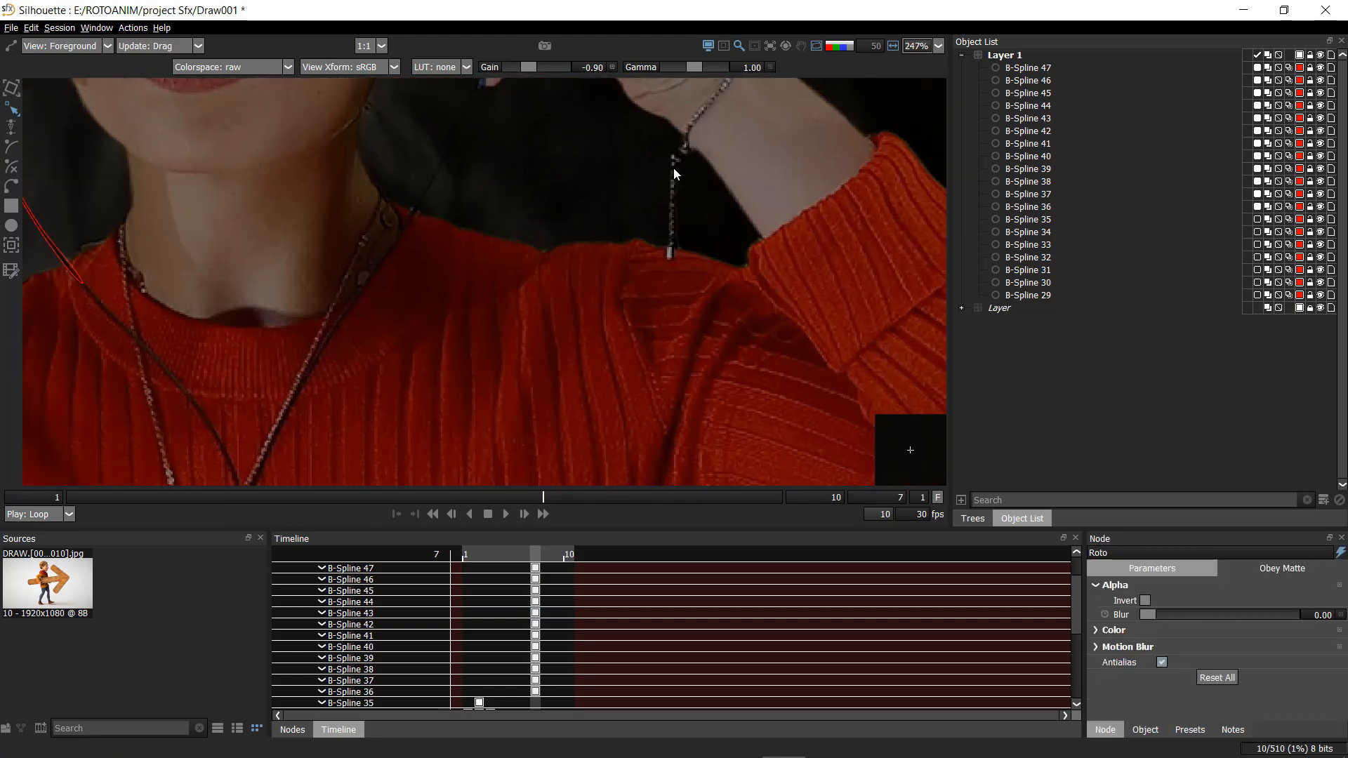
pyautogui.scroll(-10, 663, 344)
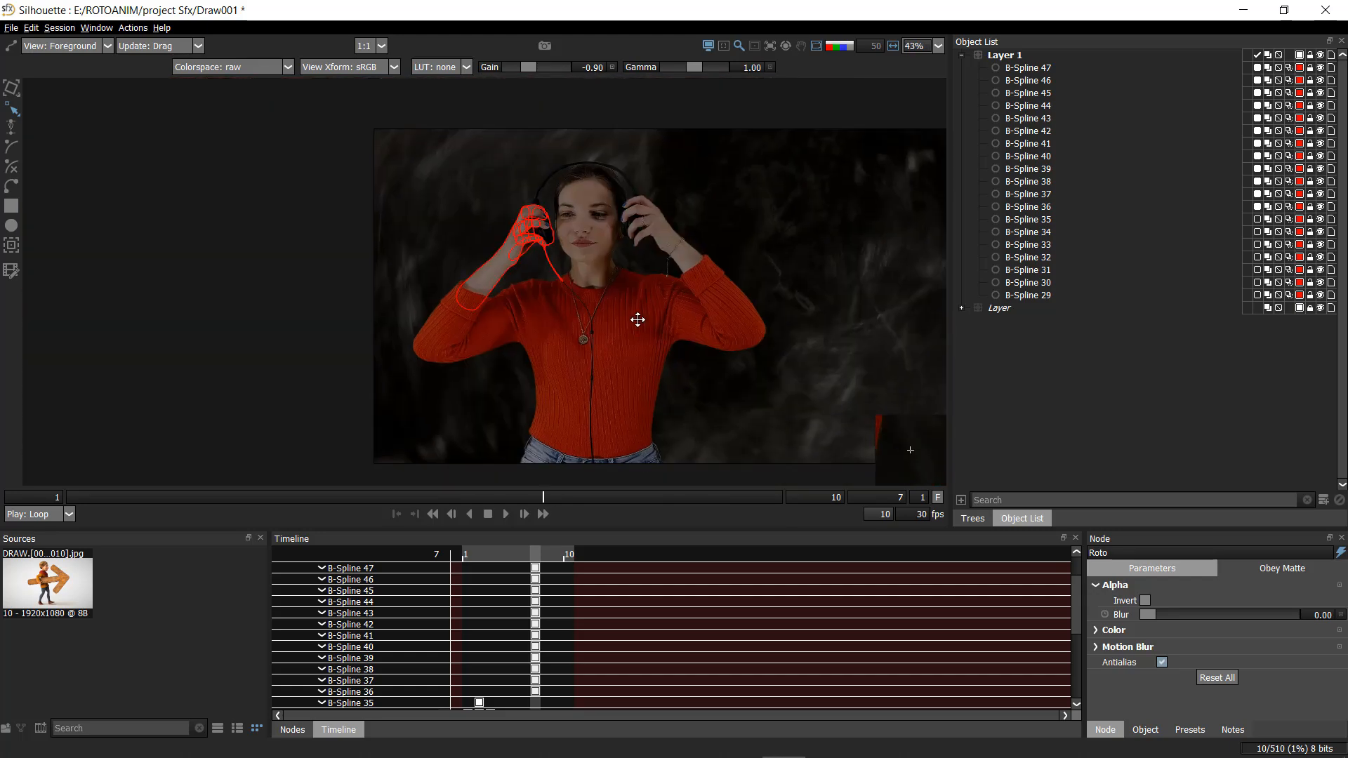
pyautogui.moveTo(698, 236); pyautogui.dragTo(676, 311)
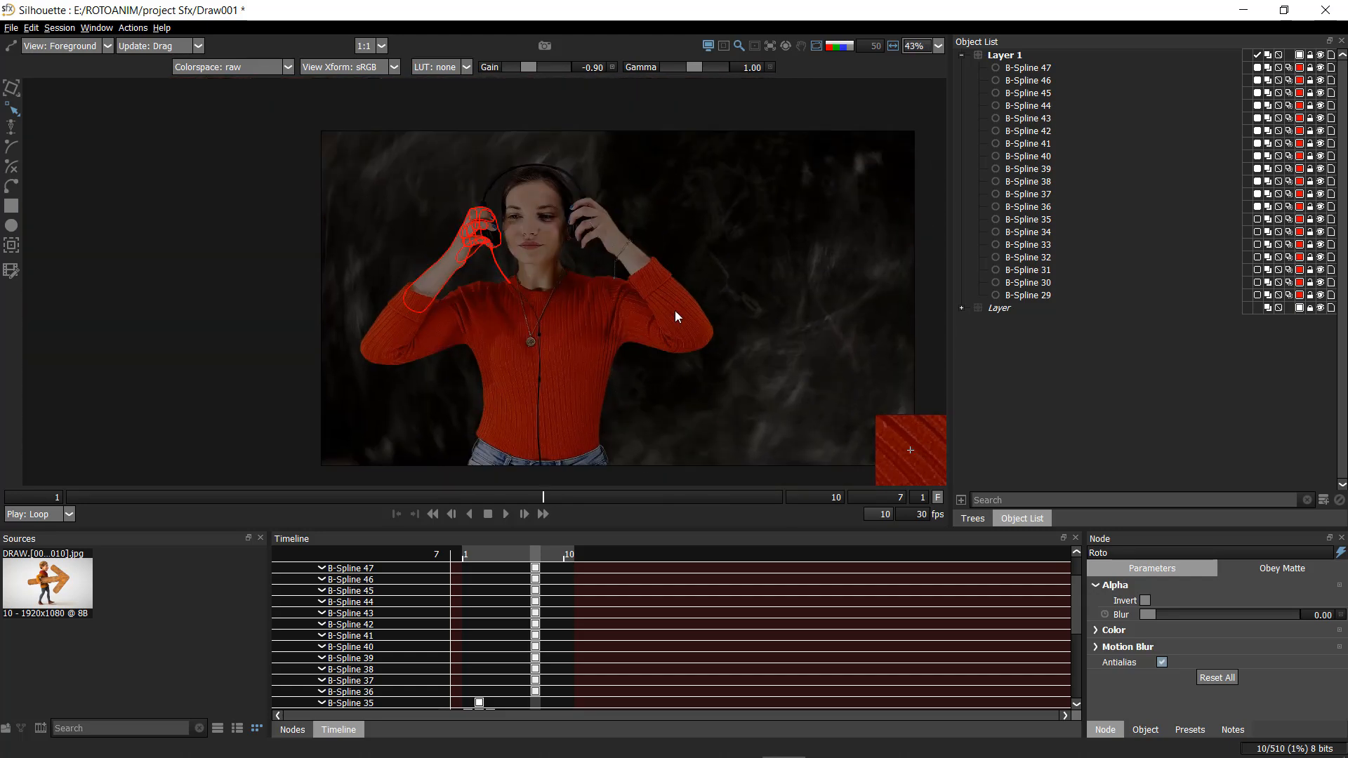
# - Select all arm, hand, ear cup and cable shapes and switch off their opacity on frames 6 and 8
pyautogui.moveTo(634, 173); pyautogui.dragTo(361, 391)
pyautogui.press('Left')
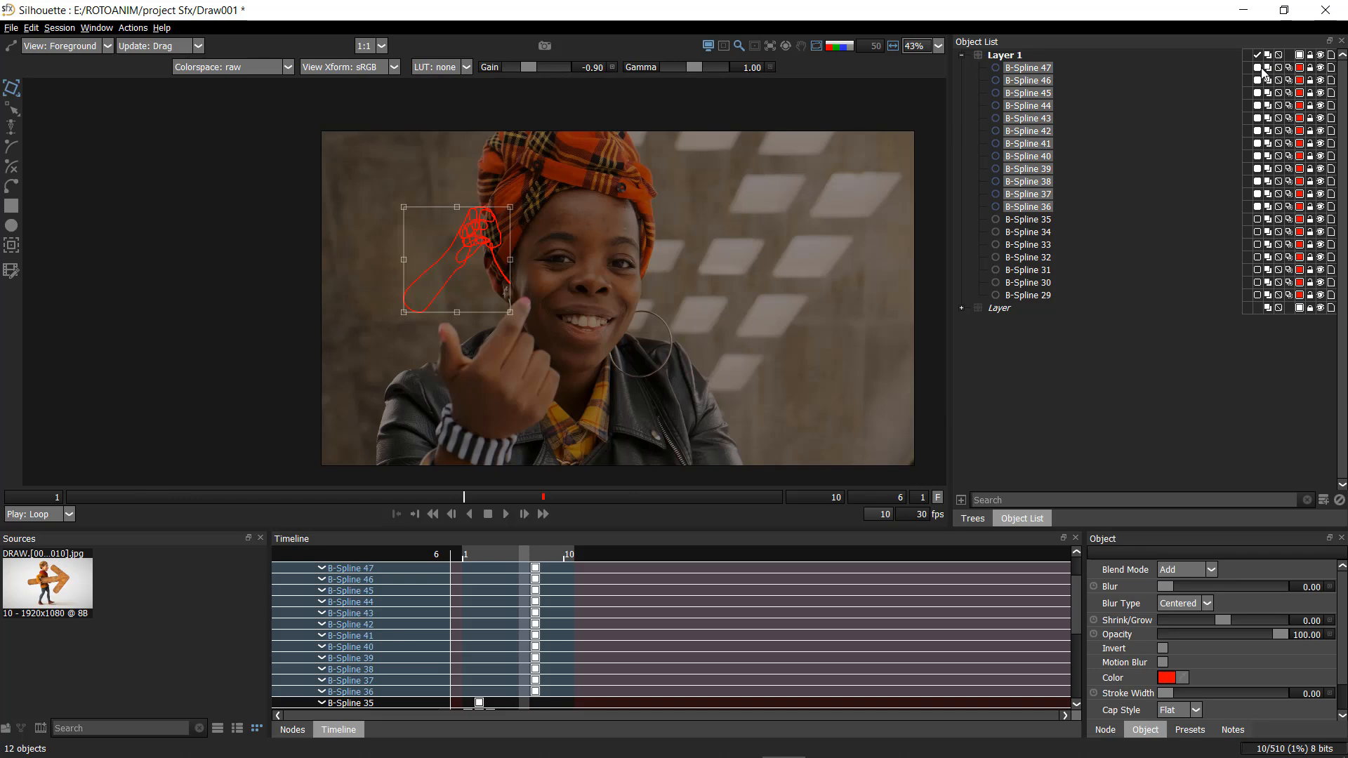
pyautogui.press('Right')
pyautogui.press('Right')
pyautogui.click(794, 260)
pyautogui.press('x')
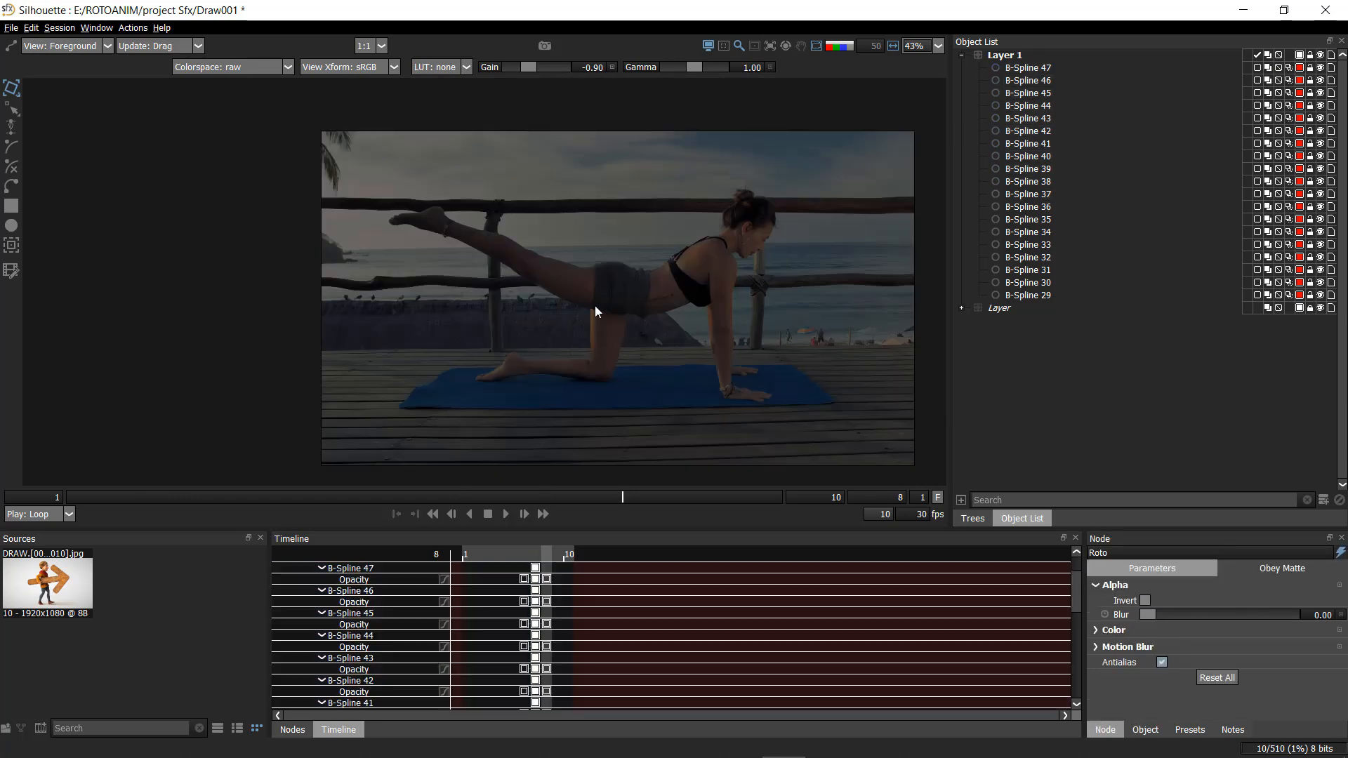
# - Examine the yoga pose on frame 8 and the bearded man's portrait on frame 9
pyautogui.scroll(5, 584, 323)
pyautogui.moveTo(630, 278); pyautogui.dragTo(564, 403)
pyautogui.scroll(-1, 425, 337)
pyautogui.moveTo(510, 360); pyautogui.dragTo(493, 304)
pyautogui.moveTo(599, 298); pyautogui.dragTo(597, 309)
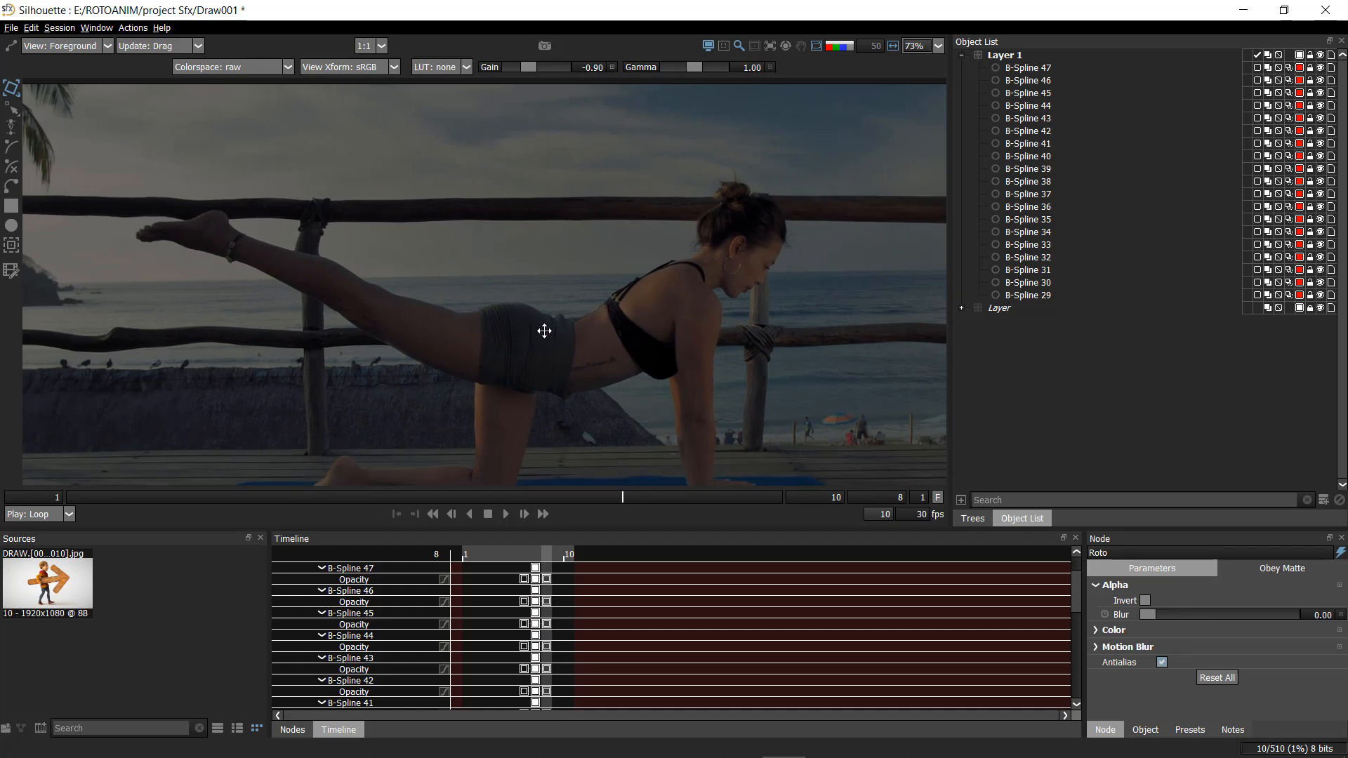
pyautogui.scroll(-3, 666, 292)
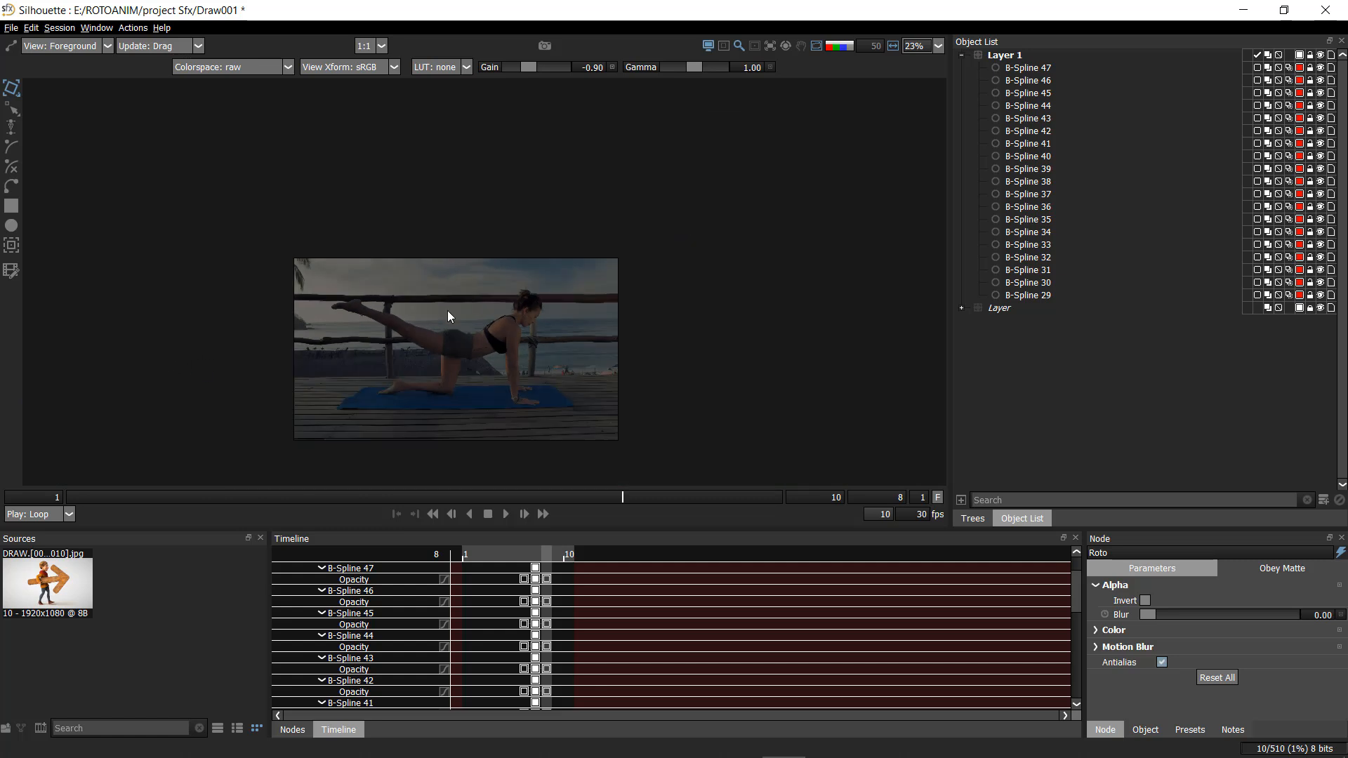
pyautogui.press('Right')
pyautogui.scroll(1, 486, 305)
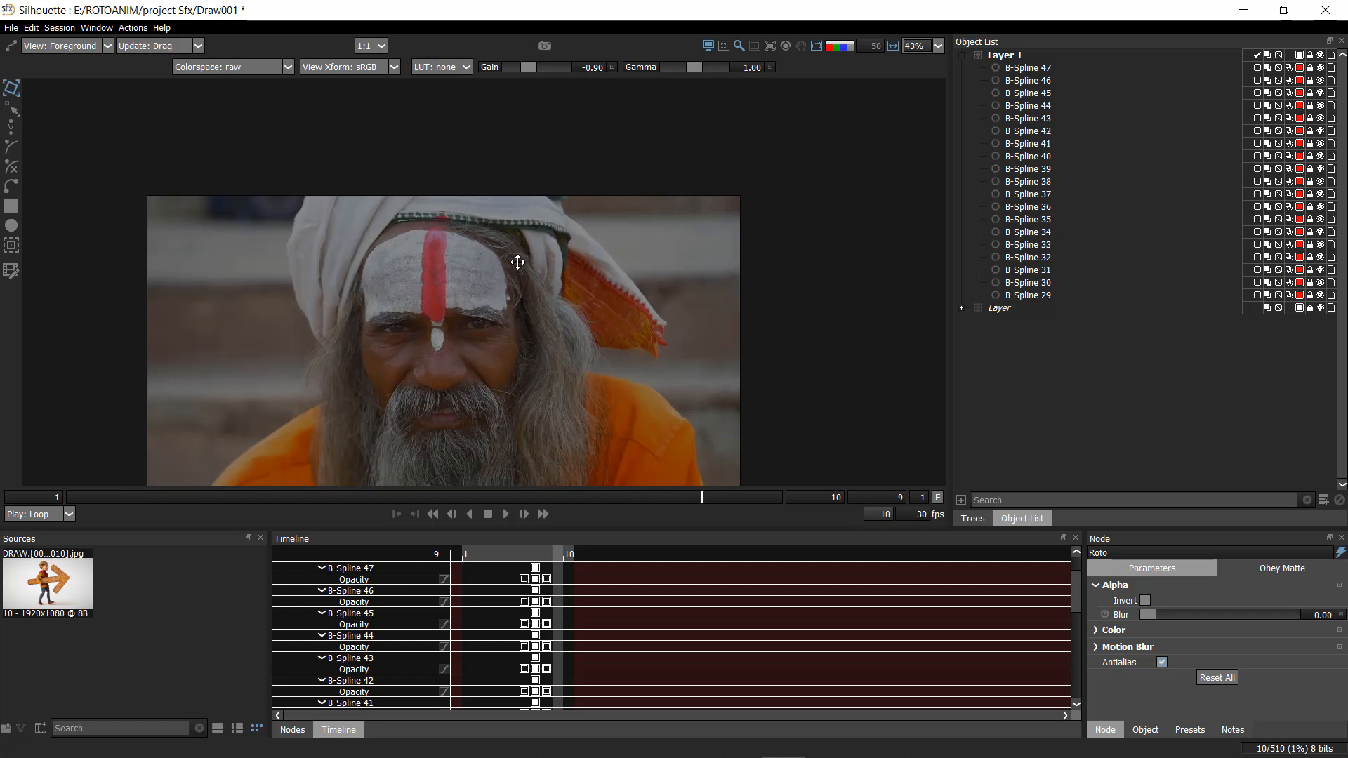
pyautogui.scroll(-1, 516, 262)
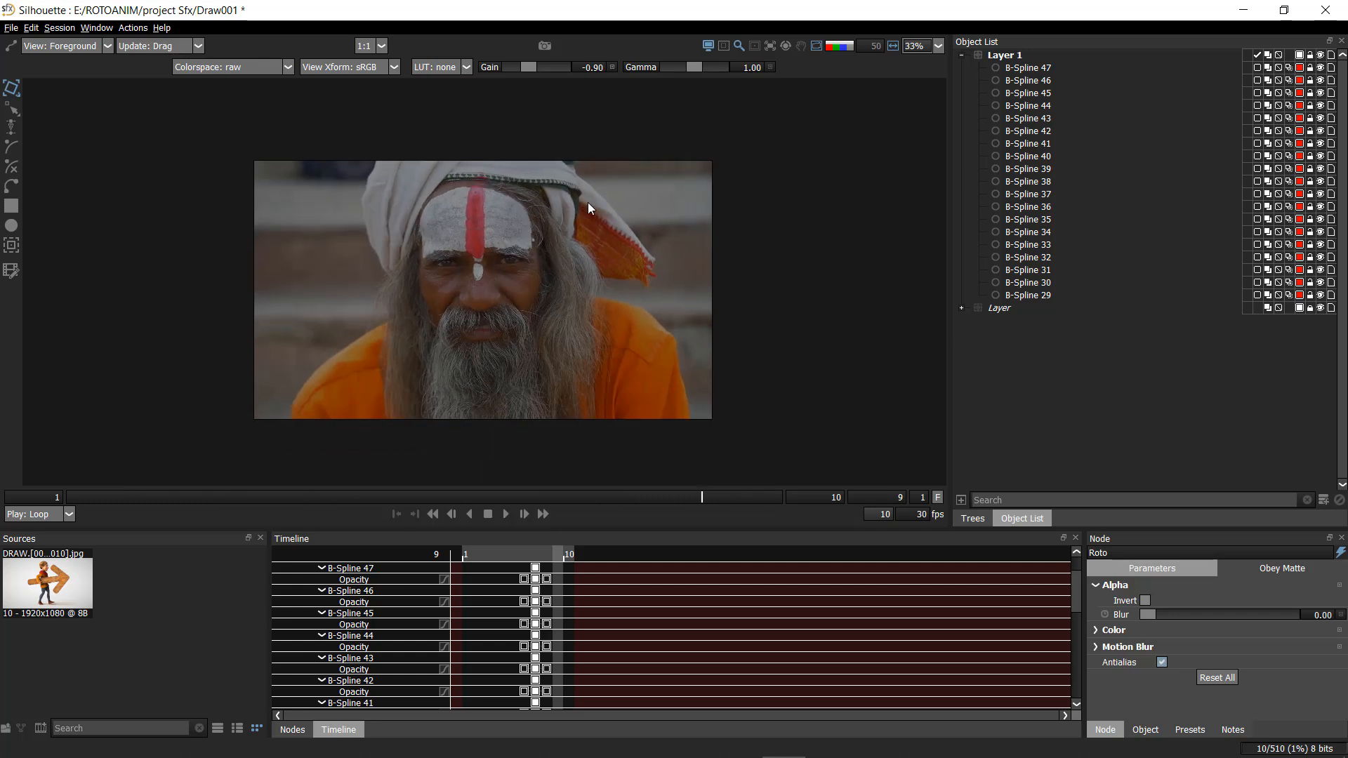
# - Step back and forth through the frames to review the practice images, ending on frame 1
pyautogui.press('Right')
pyautogui.press('Left')
pyautogui.press('Right')
pyautogui.press('Right')
pyautogui.press('Left')
pyautogui.press('Left')
pyautogui.press('Left')
pyautogui.press('Right')
pyautogui.press('Right')
pyautogui.press('Left')
pyautogui.press('Left')
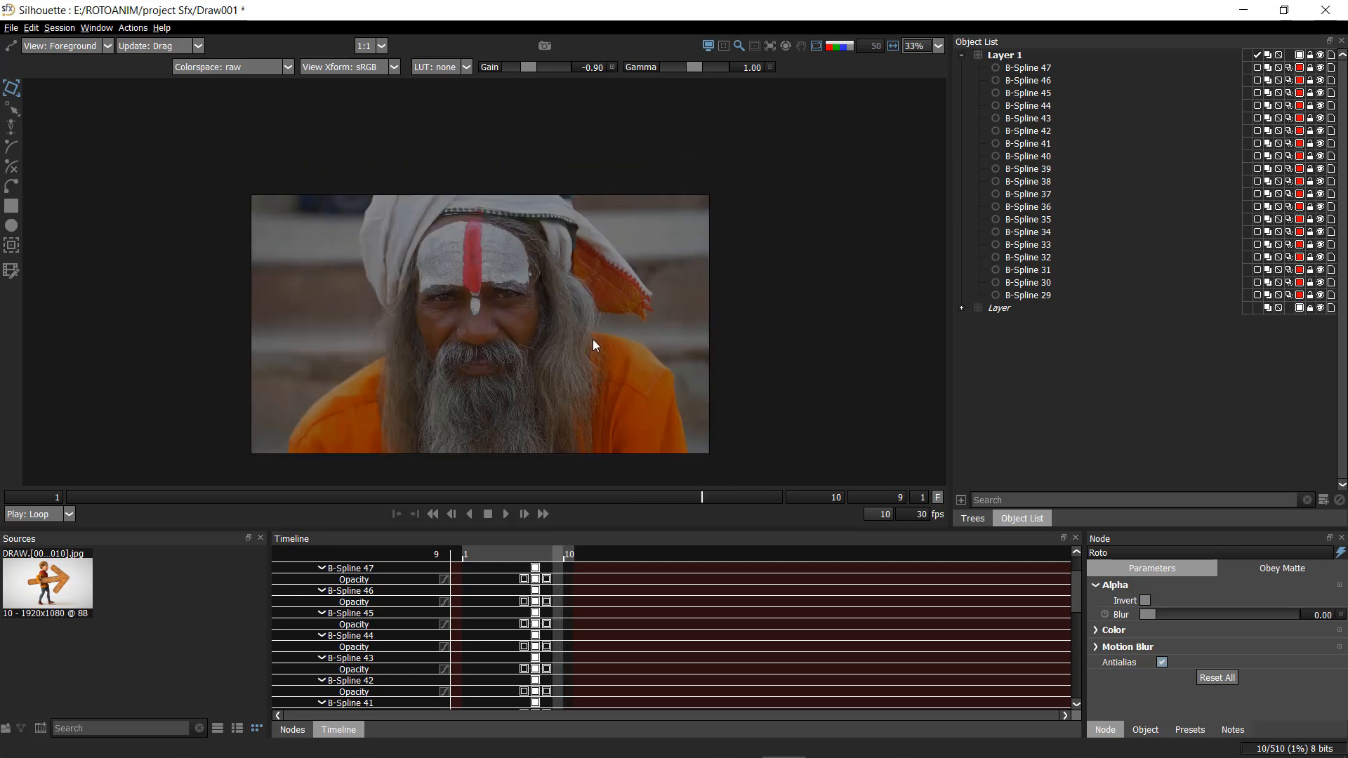
pyautogui.press('Left')
pyautogui.press('Left')
pyautogui.press('Left')
pyautogui.press('Left')
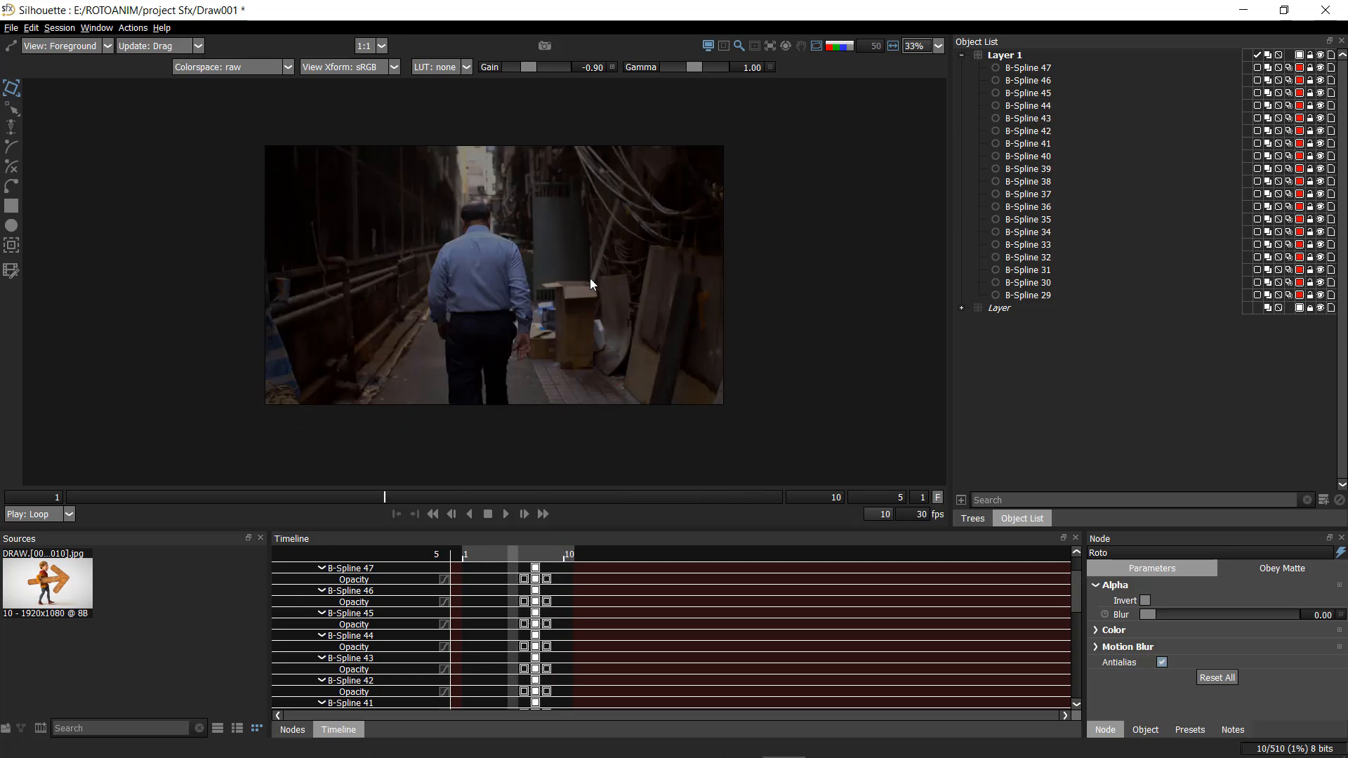
pyautogui.press('Left')
pyautogui.press('Left')
pyautogui.press('Left')
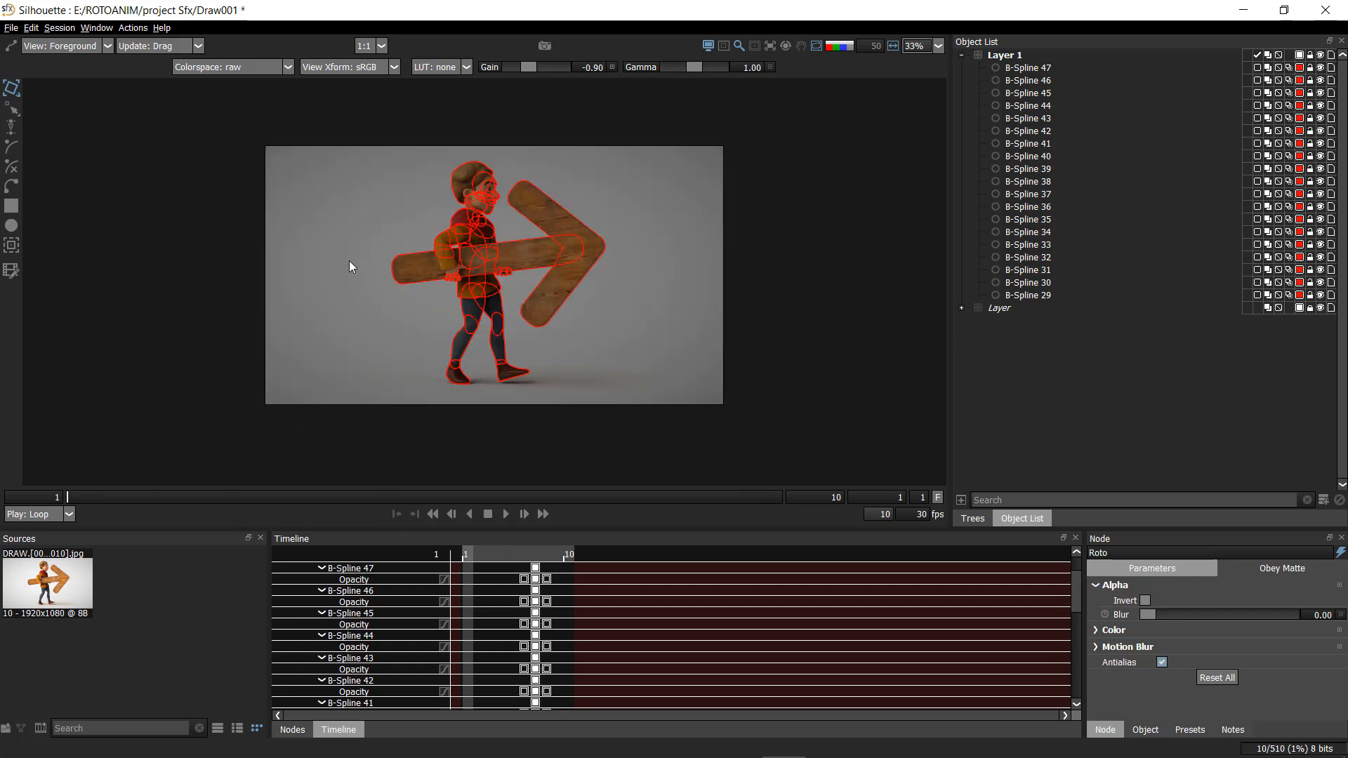
# - Collapse Layer 1 in the object list and examine the overlapping splines on the character carrying the arrow on frame 1
pyautogui.click(961, 54)
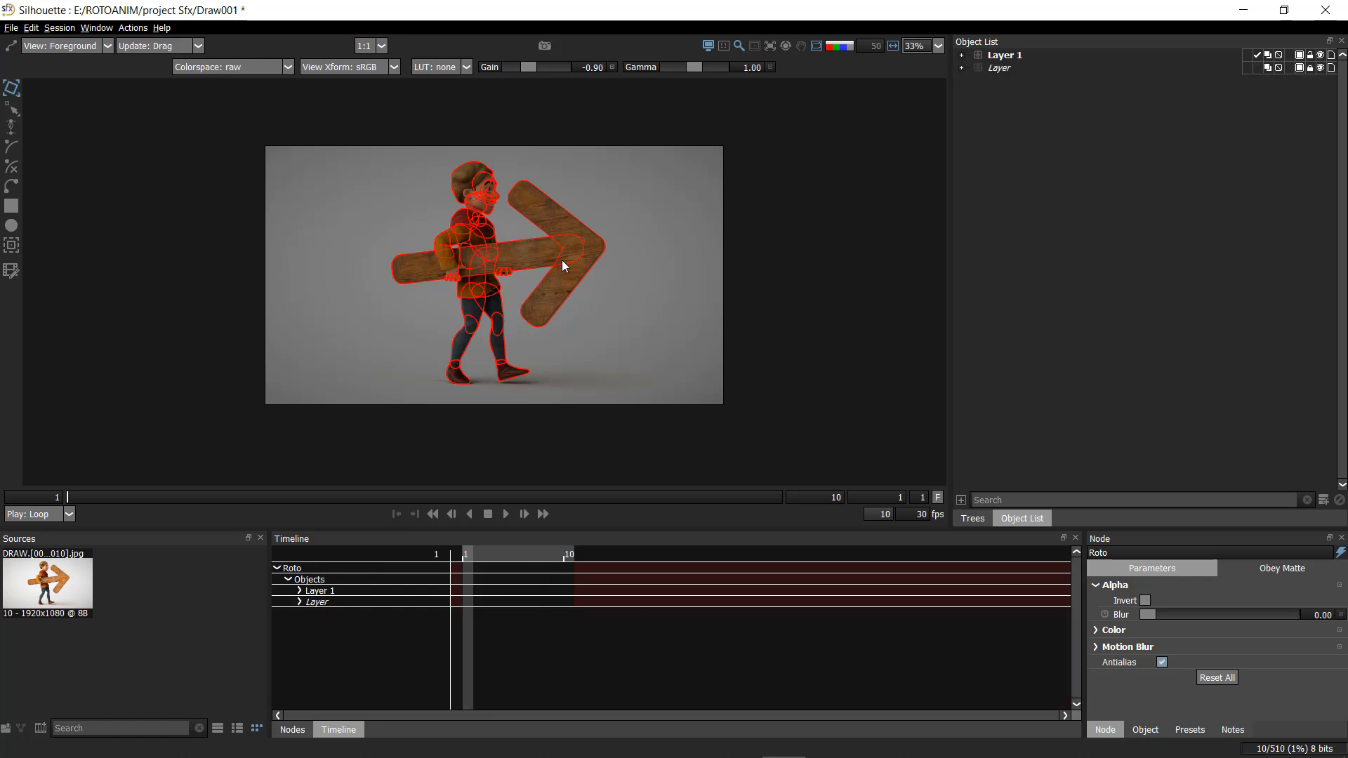
pyautogui.scroll(12, 565, 265)
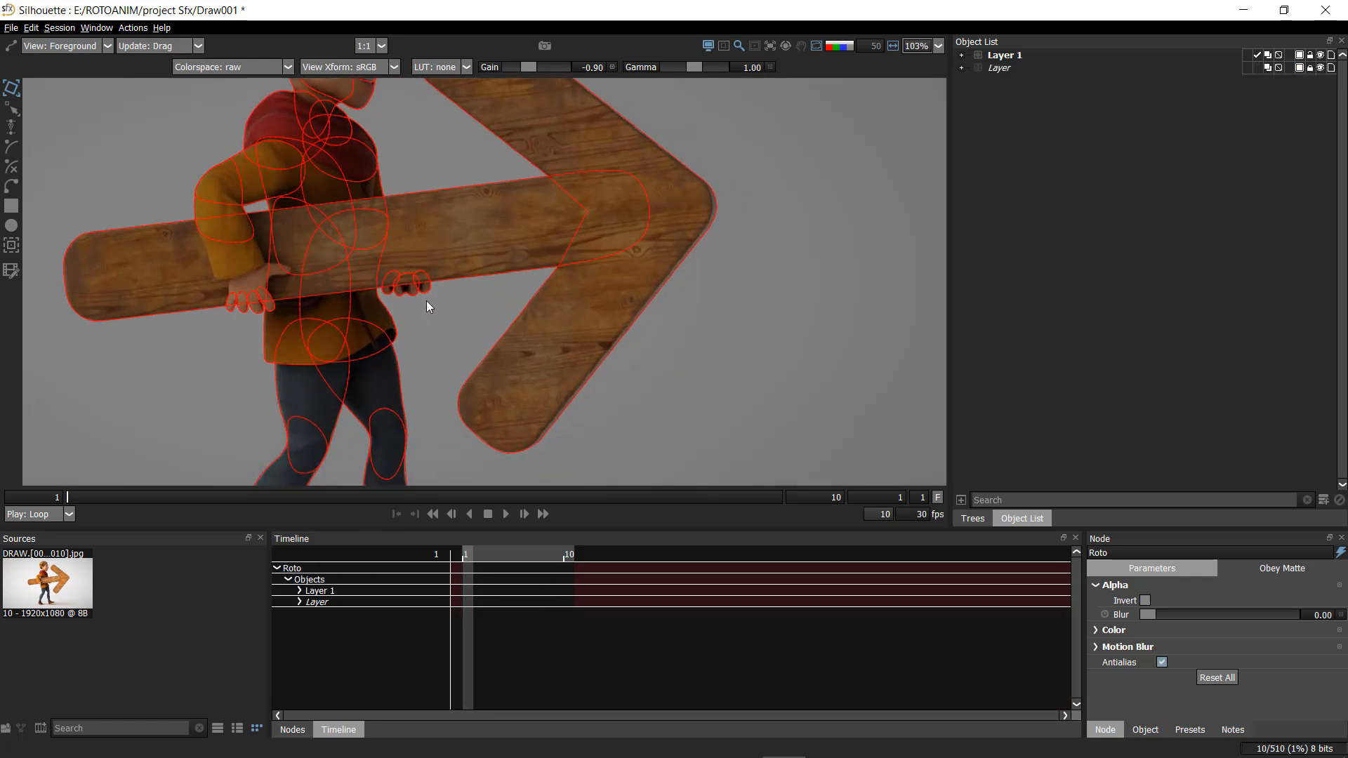
pyautogui.scroll(3, 486, 267)
pyautogui.moveTo(386, 243); pyautogui.dragTo(439, 359)
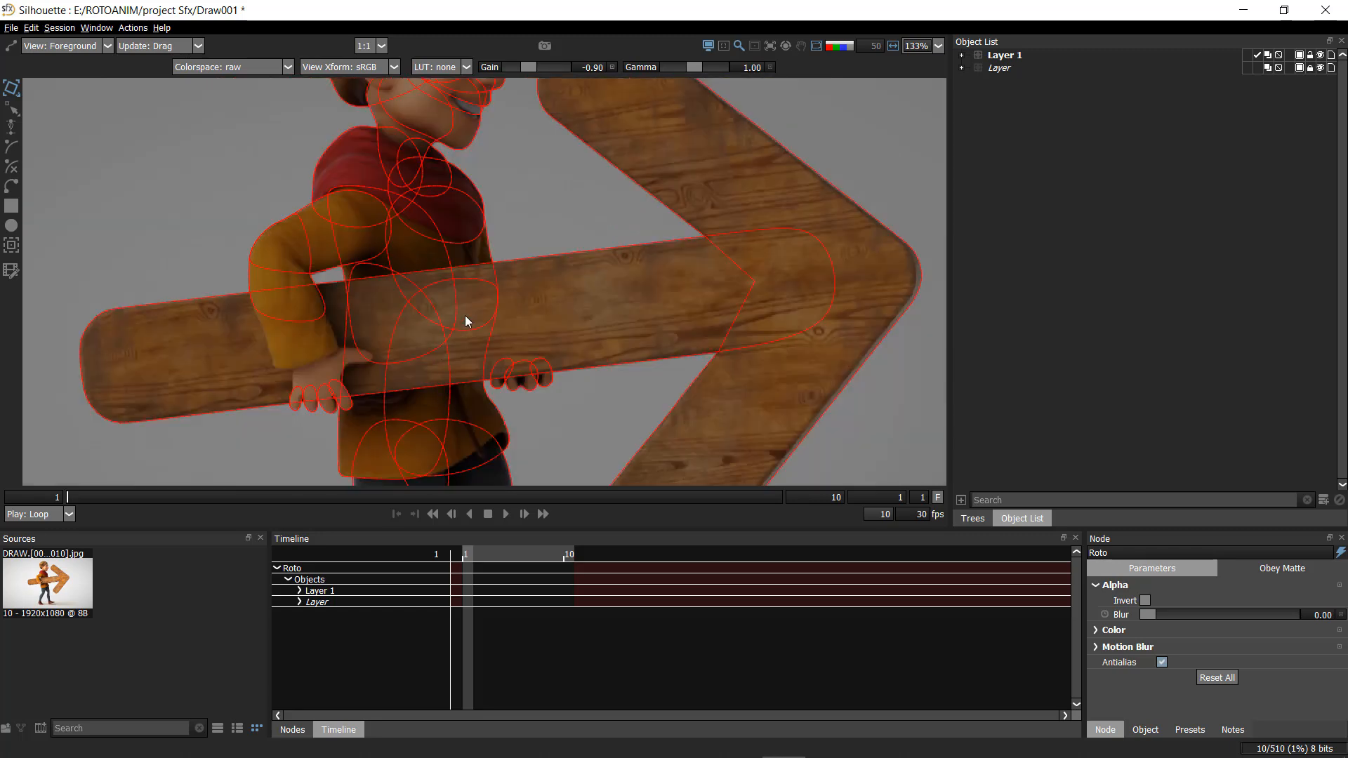
# - Step through the frames from frame 1 to compare the images, ending on frame 6 with the woman in the headwrap
pyautogui.press('x')
pyautogui.press('x')
pyautogui.moveTo(490, 314); pyautogui.dragTo(524, 252)
pyautogui.press('x')
pyautogui.scroll(-6, 523, 253)
pyautogui.press('x')
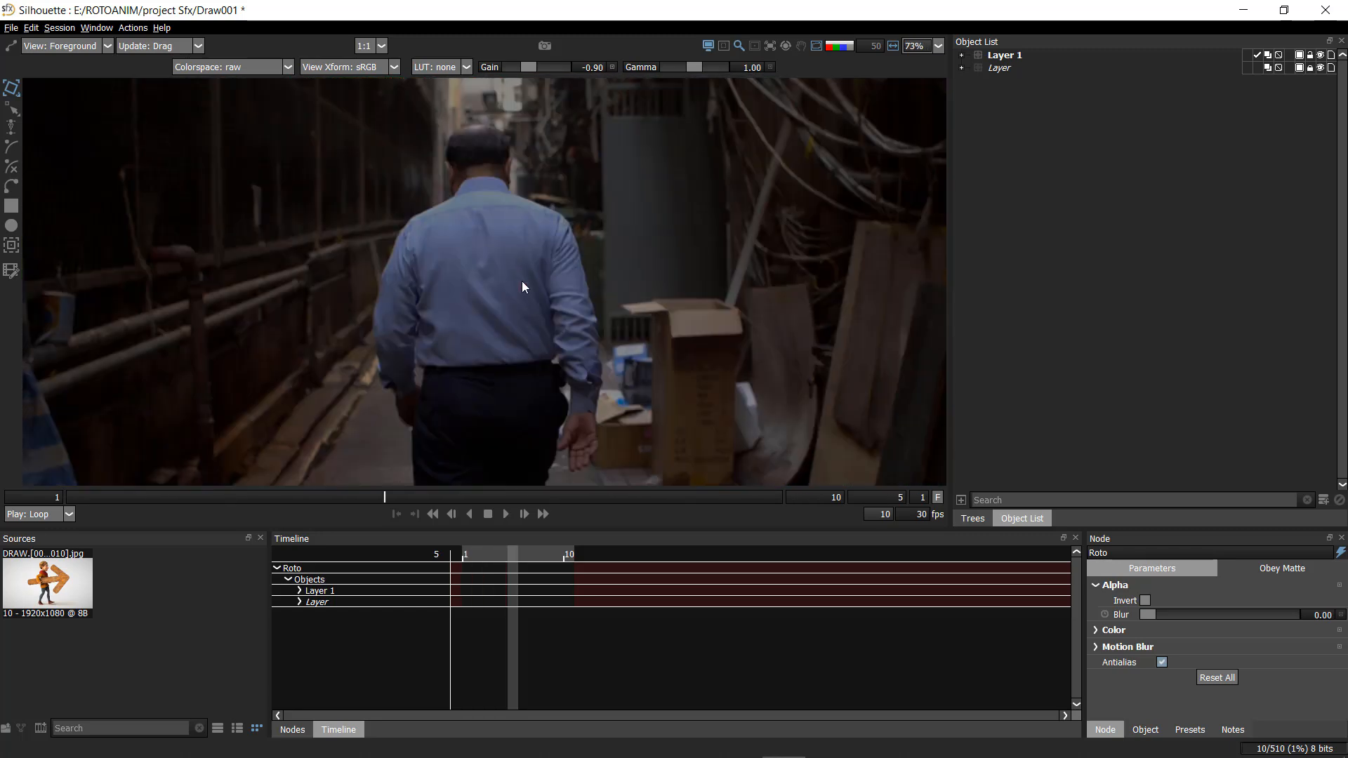
pyautogui.press('x')
pyautogui.press('x')
pyautogui.press('x')
pyautogui.scroll(-4, 528, 268)
pyautogui.press('x')
pyautogui.press('x')
pyautogui.press('x')
pyautogui.press('x')
pyautogui.scroll(1, 527, 280)
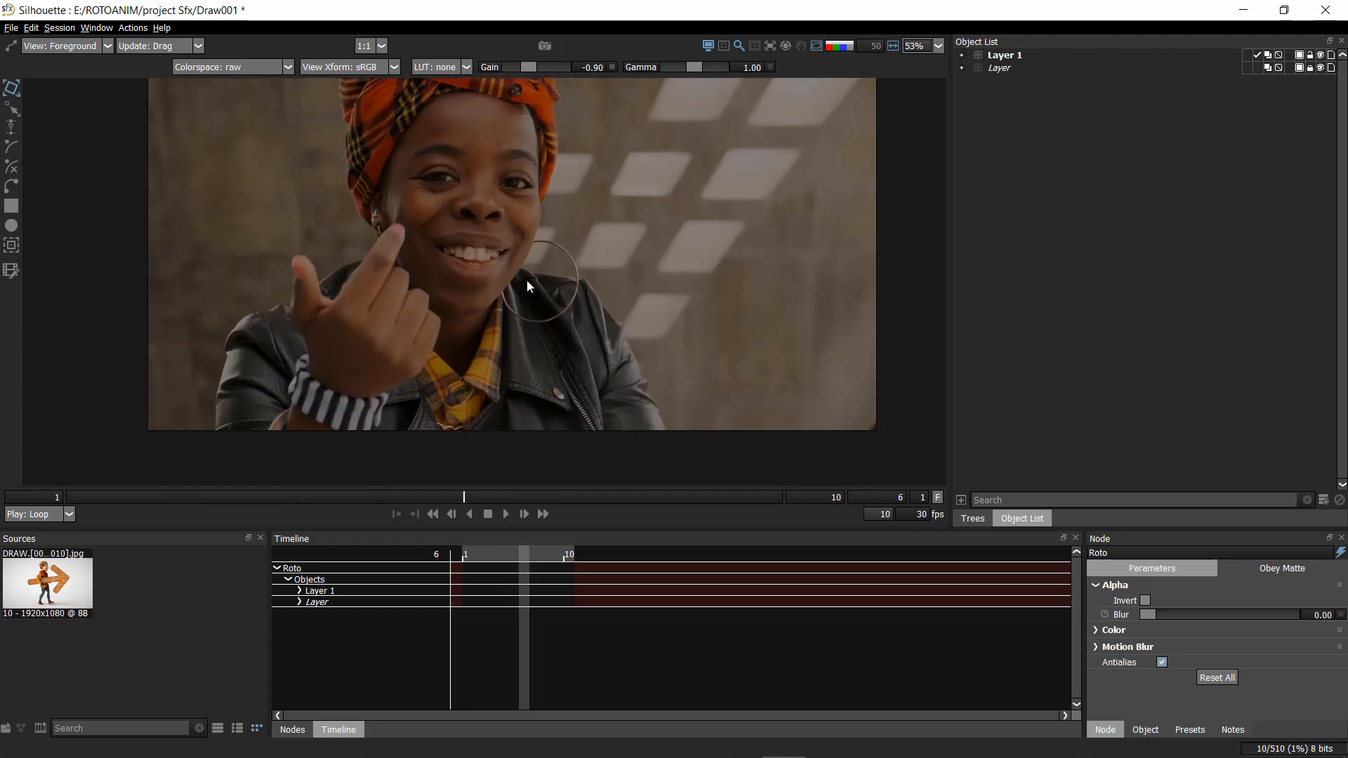
pyautogui.press('x')
pyautogui.press('x')
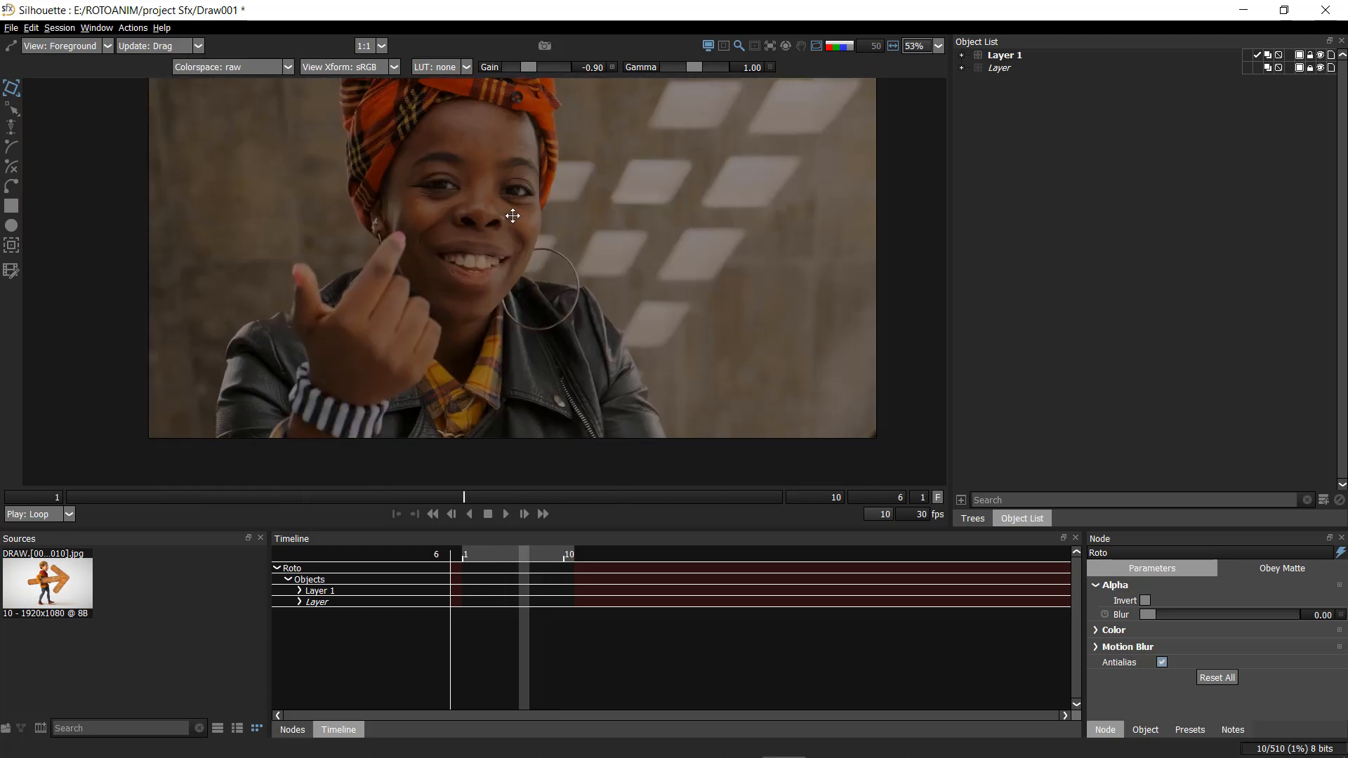
# - Start a B-spline in Layer 1 on frame 6, tracing the leather sleeve's upper outer edge from beside the thumb to the first fold
pyautogui.scroll(3, 530, 242)
pyautogui.moveTo(287, 382); pyautogui.dragTo(342, 153)
pyautogui.scroll(-2, 339, 257)
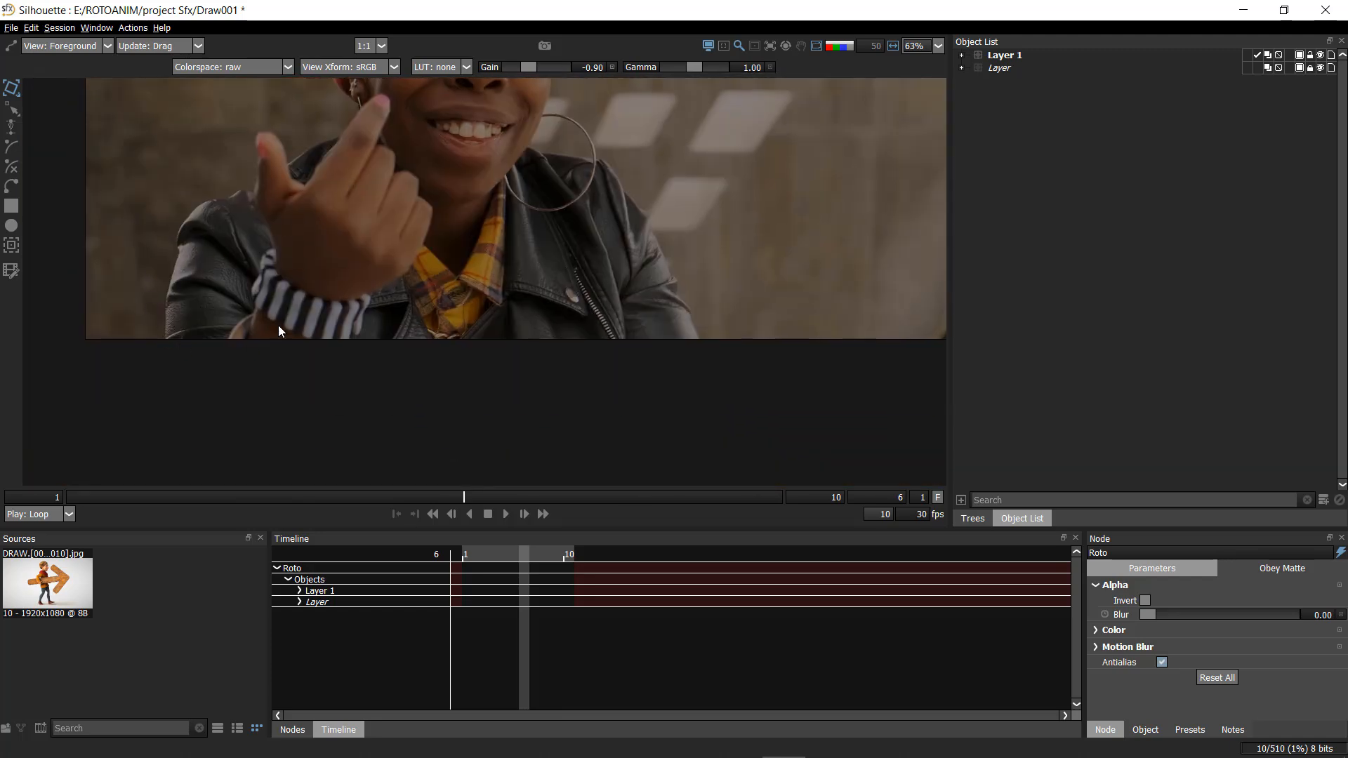
pyautogui.moveTo(181, 255); pyautogui.dragTo(381, 243)
pyautogui.scroll(6, 298, 281)
pyautogui.scroll(4, 306, 289)
pyautogui.scroll(5, 380, 243)
pyautogui.click(576, 152)
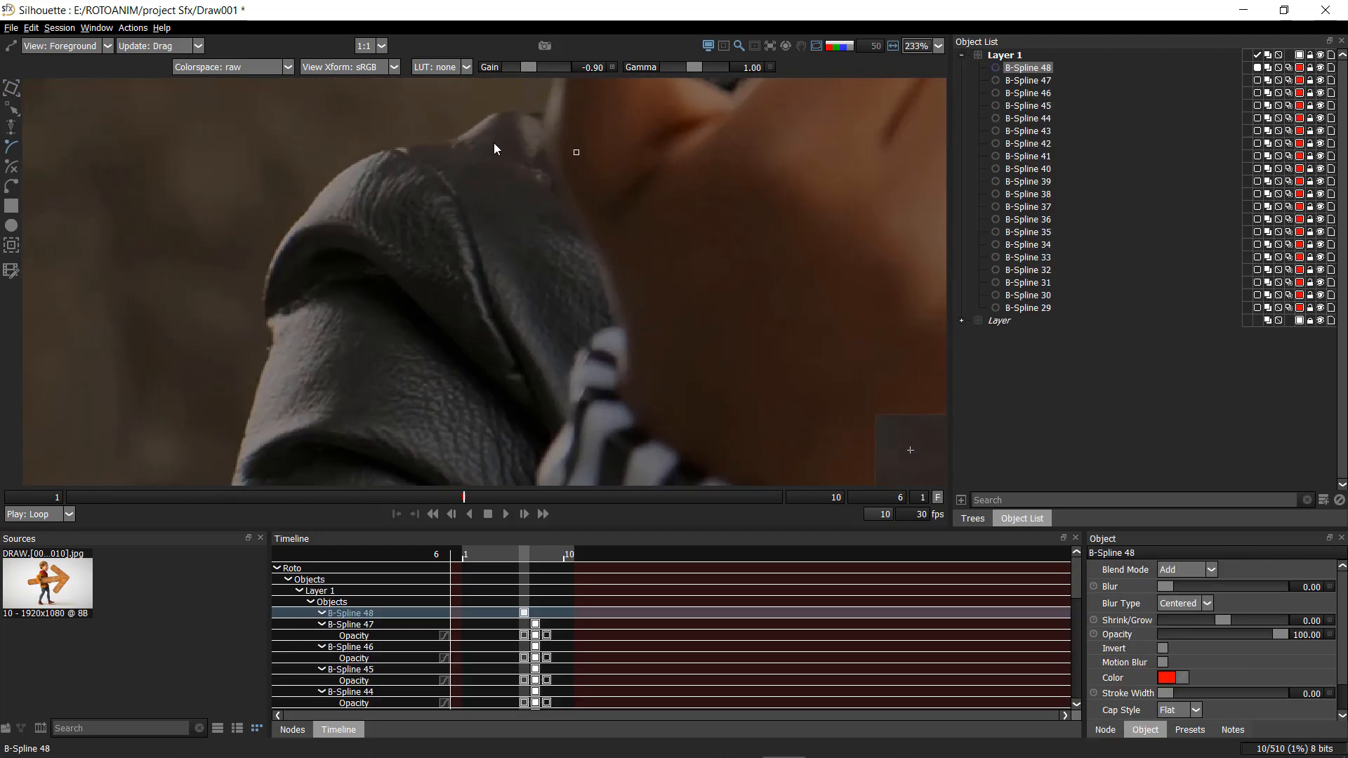
pyautogui.click(467, 138)
pyautogui.click(434, 139)
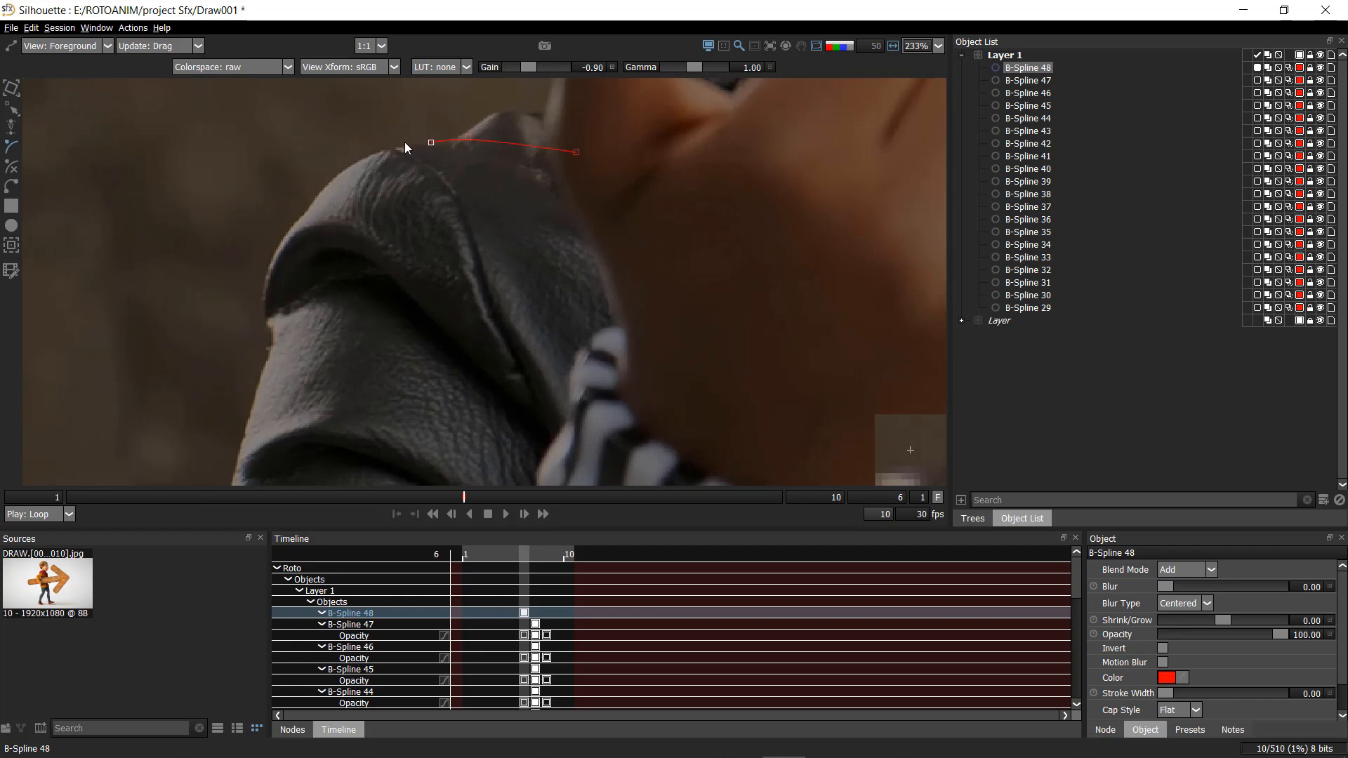
pyautogui.click(402, 143)
pyautogui.click(384, 150)
pyautogui.click(385, 154)
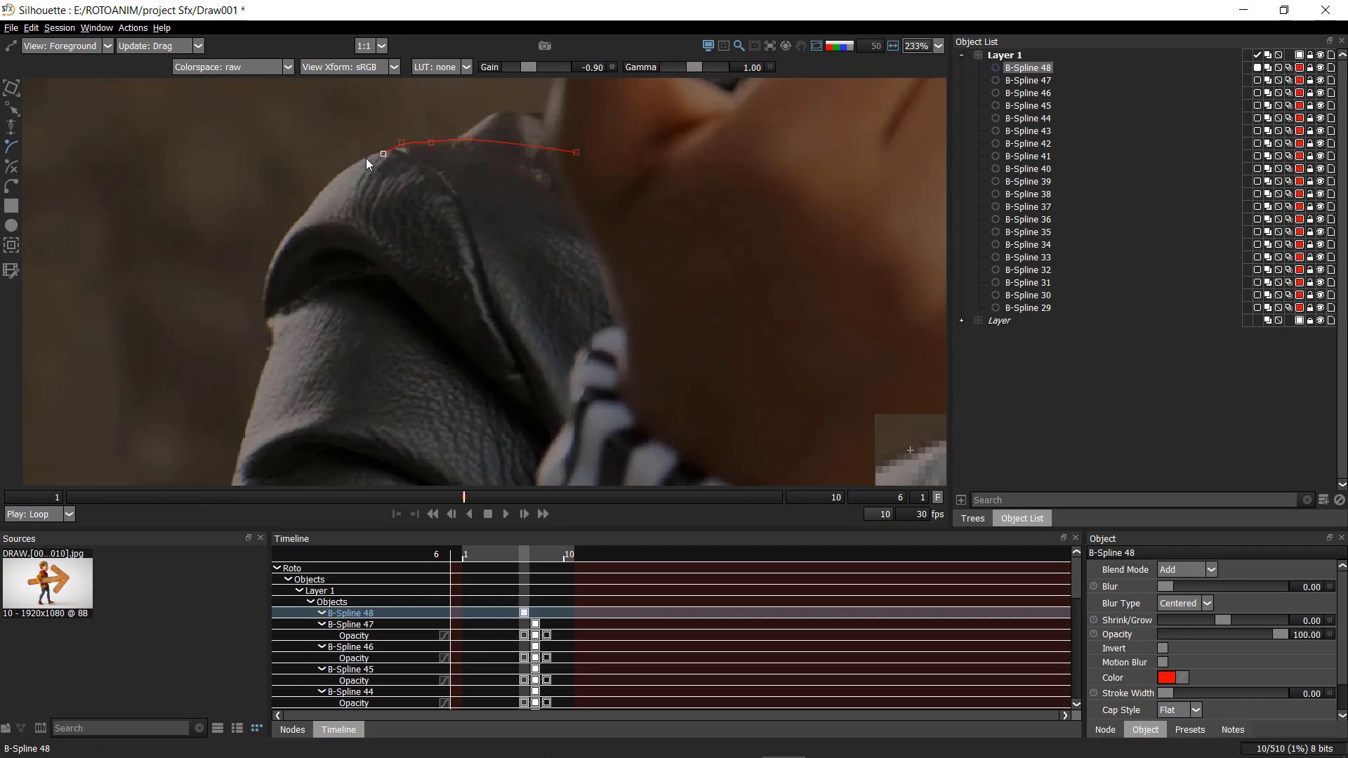
pyautogui.click(371, 153)
pyautogui.click(345, 169)
pyautogui.click(323, 187)
pyautogui.click(309, 206)
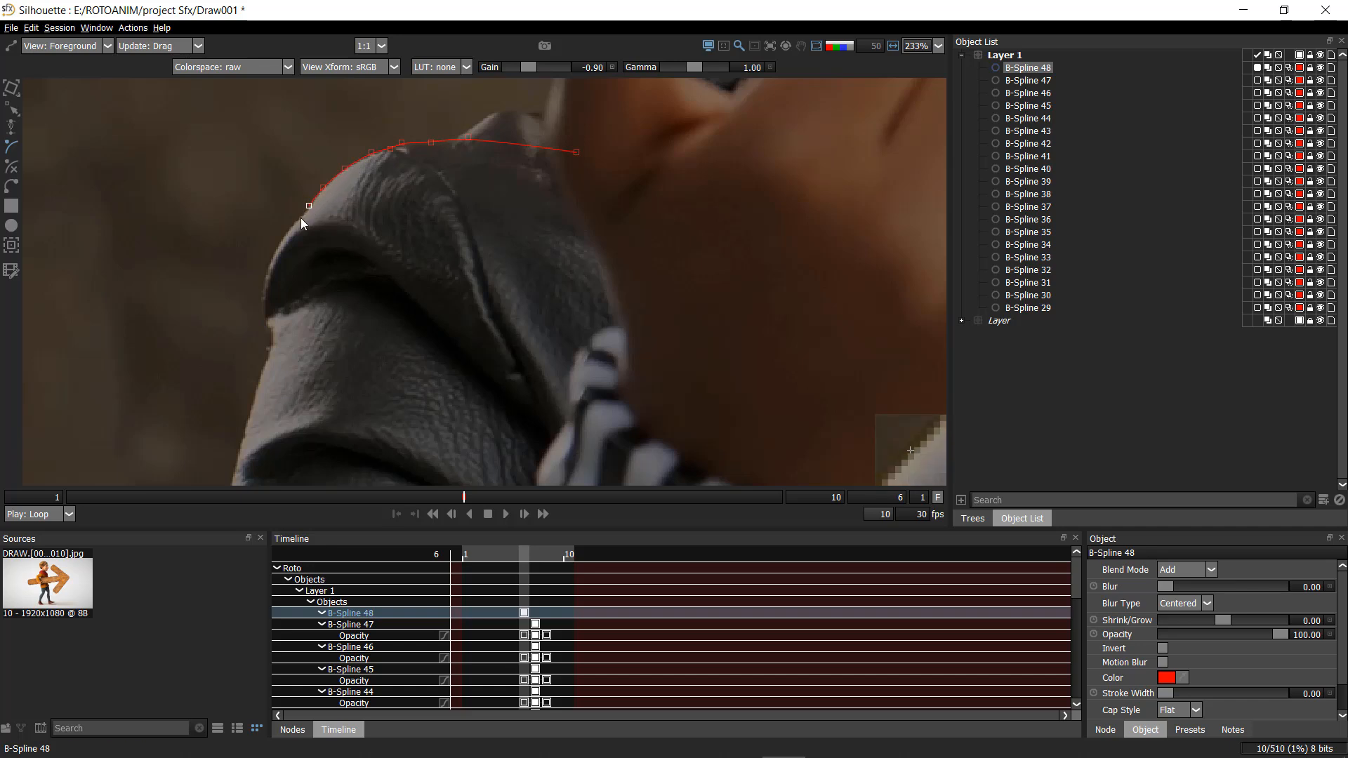
pyautogui.click(284, 235)
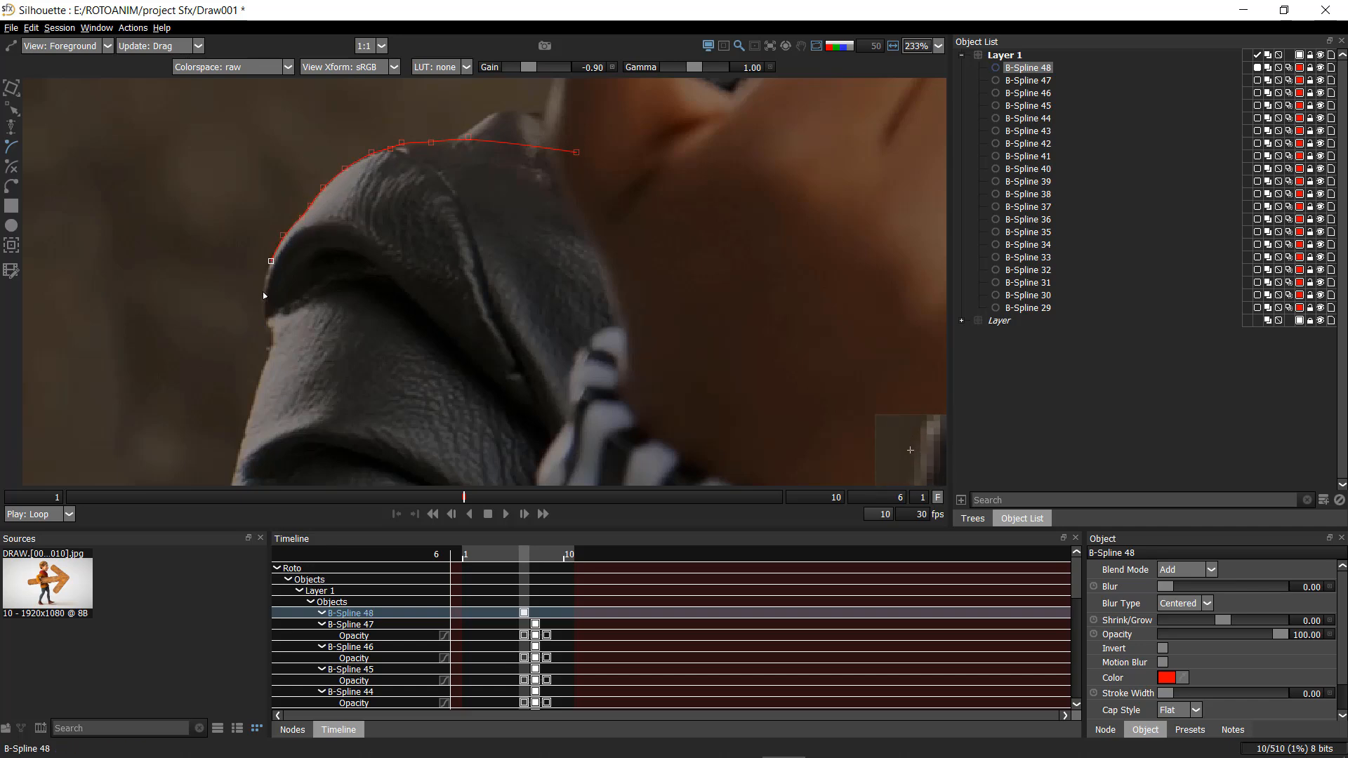
# - Close the upper sleeve spline through the sleeve's interior and beside the hand, and adjust its points near the thumb
pyautogui.click(270, 329)
pyautogui.click(356, 425)
pyautogui.click(519, 446)
pyautogui.click(607, 362)
pyautogui.click(596, 217)
pyautogui.click(576, 153)
pyautogui.moveTo(584, 187); pyautogui.dragTo(583, 194)
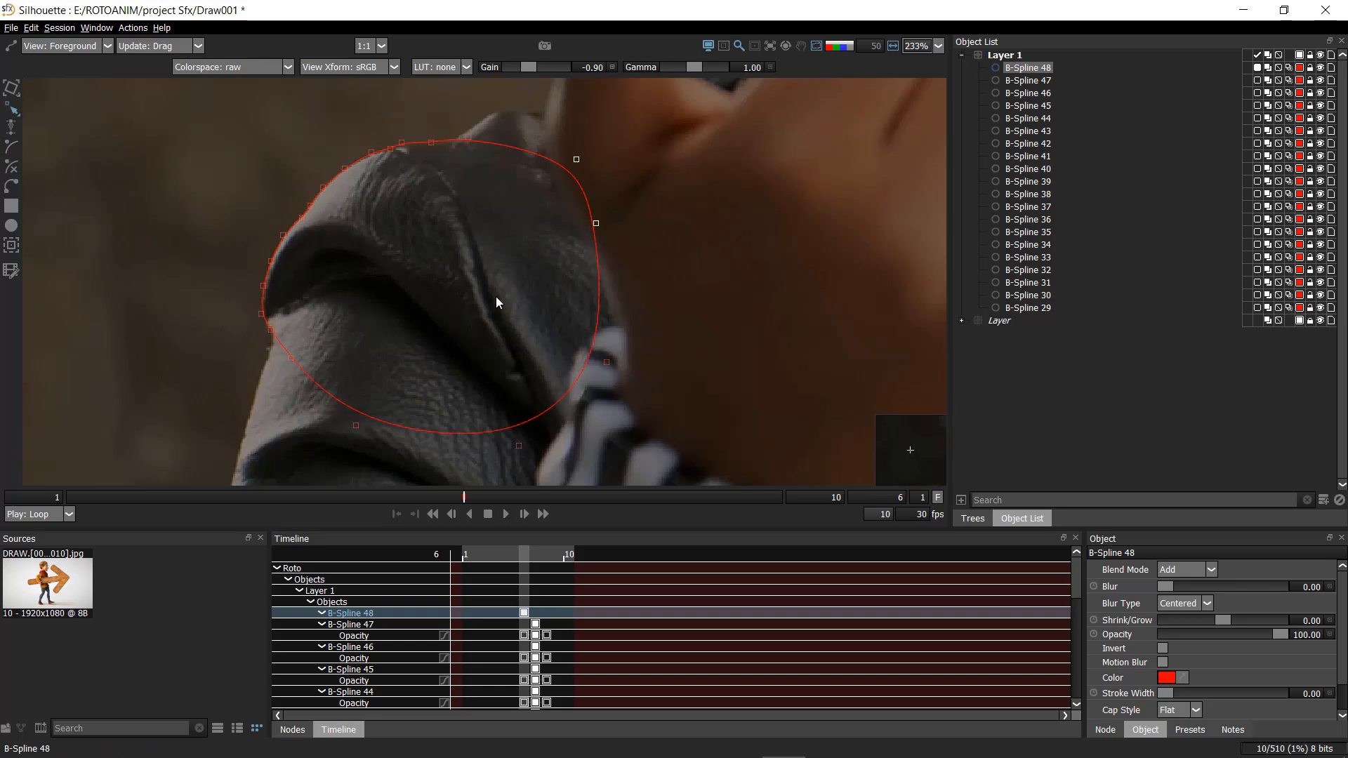
# - Start a second B-spline at the sleeve's first fold, overlapping the upper shape, and trace the outer edge down toward the next fold
pyautogui.moveTo(292, 299); pyautogui.dragTo(394, 193)
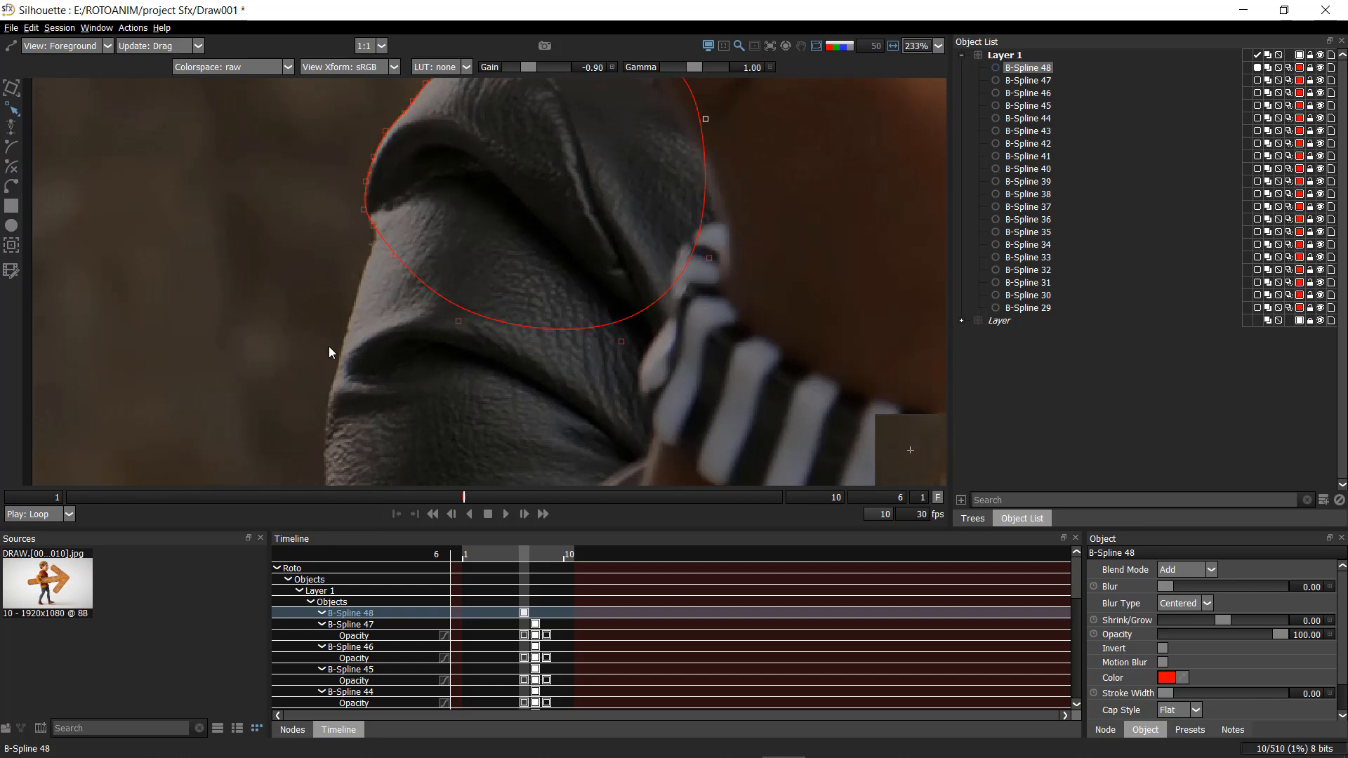
pyautogui.moveTo(405, 385); pyautogui.dragTo(473, 331)
pyautogui.scroll(5, 455, 265)
pyautogui.moveTo(454, 264); pyautogui.dragTo(441, 388)
pyautogui.scroll(5, 441, 265)
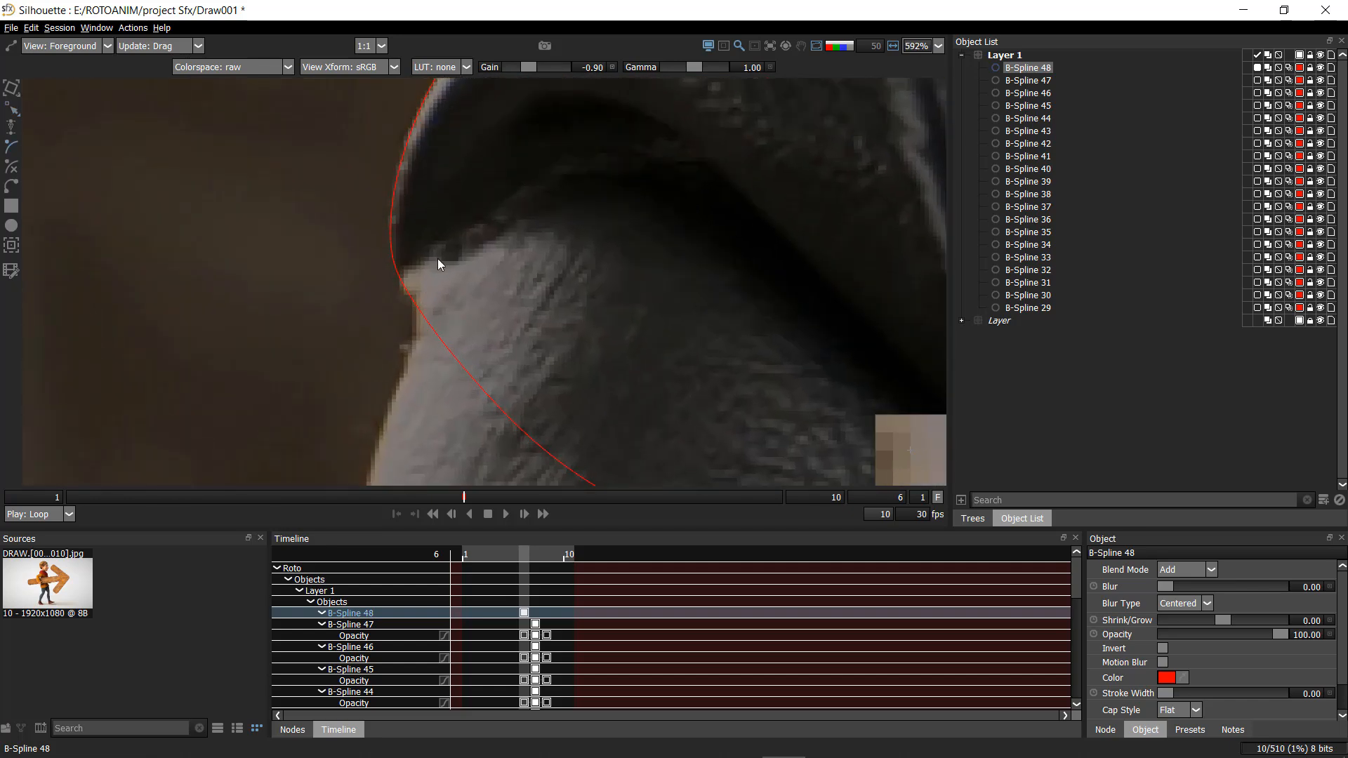
pyautogui.click(396, 256)
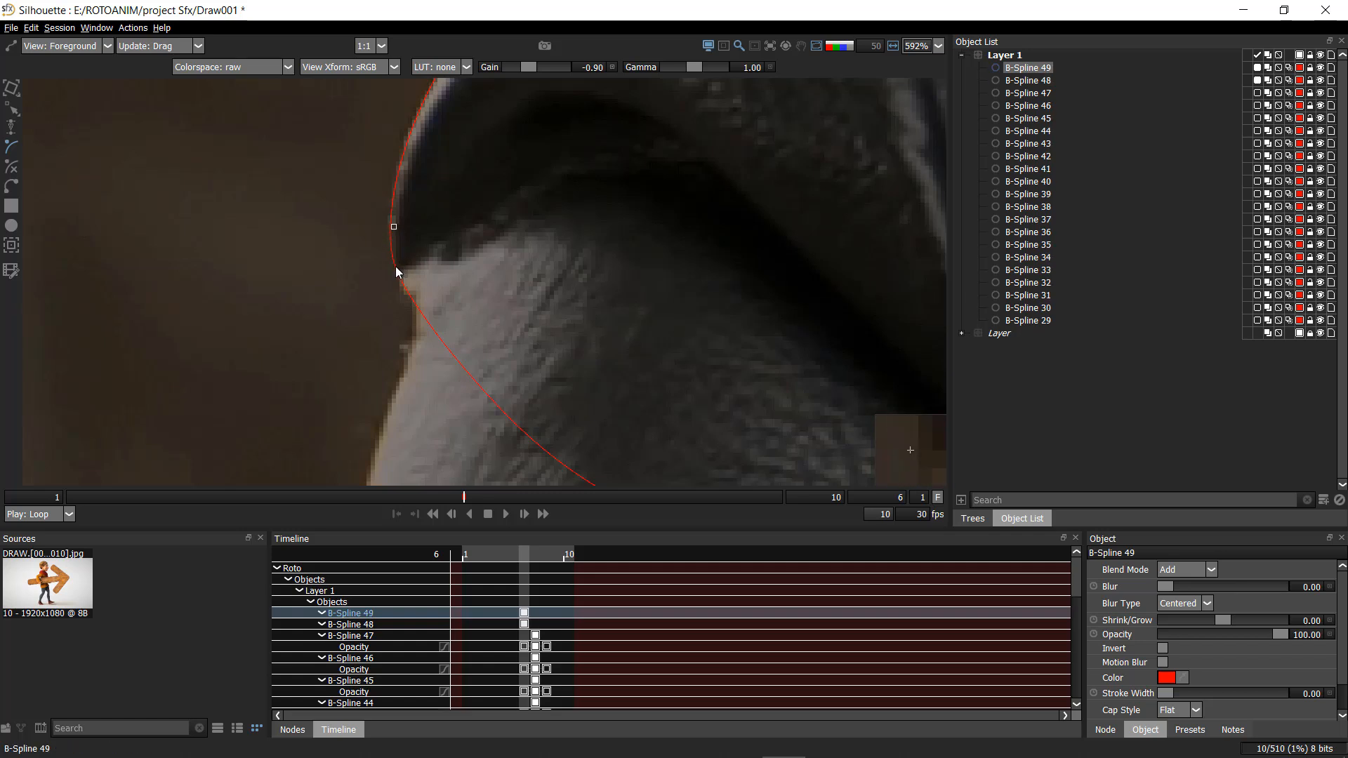
pyautogui.click(413, 302)
pyautogui.click(416, 316)
pyautogui.click(396, 403)
pyautogui.moveTo(386, 418); pyautogui.dragTo(451, 218)
pyautogui.click(447, 209)
pyautogui.click(428, 288)
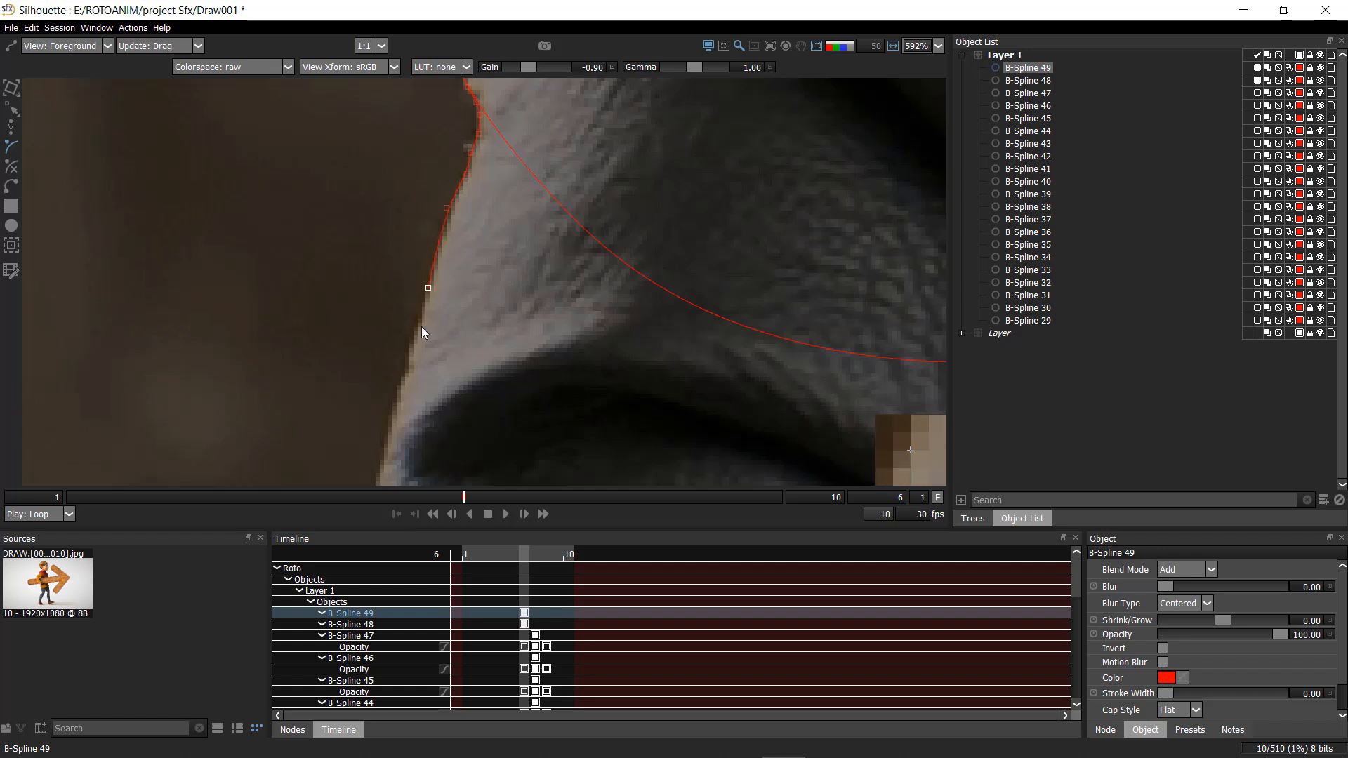
pyautogui.click(401, 384)
pyautogui.hotkey('ctrl', 'z')
pyautogui.hotkey('ctrl', 'z')
# - Continue the second sleeve spline along the outer edge past the lower fold
pyautogui.click(408, 354)
pyautogui.click(408, 372)
pyautogui.click(402, 380)
pyautogui.click(395, 407)
pyautogui.moveTo(393, 414); pyautogui.dragTo(427, 260)
pyautogui.scroll(-3, 424, 266)
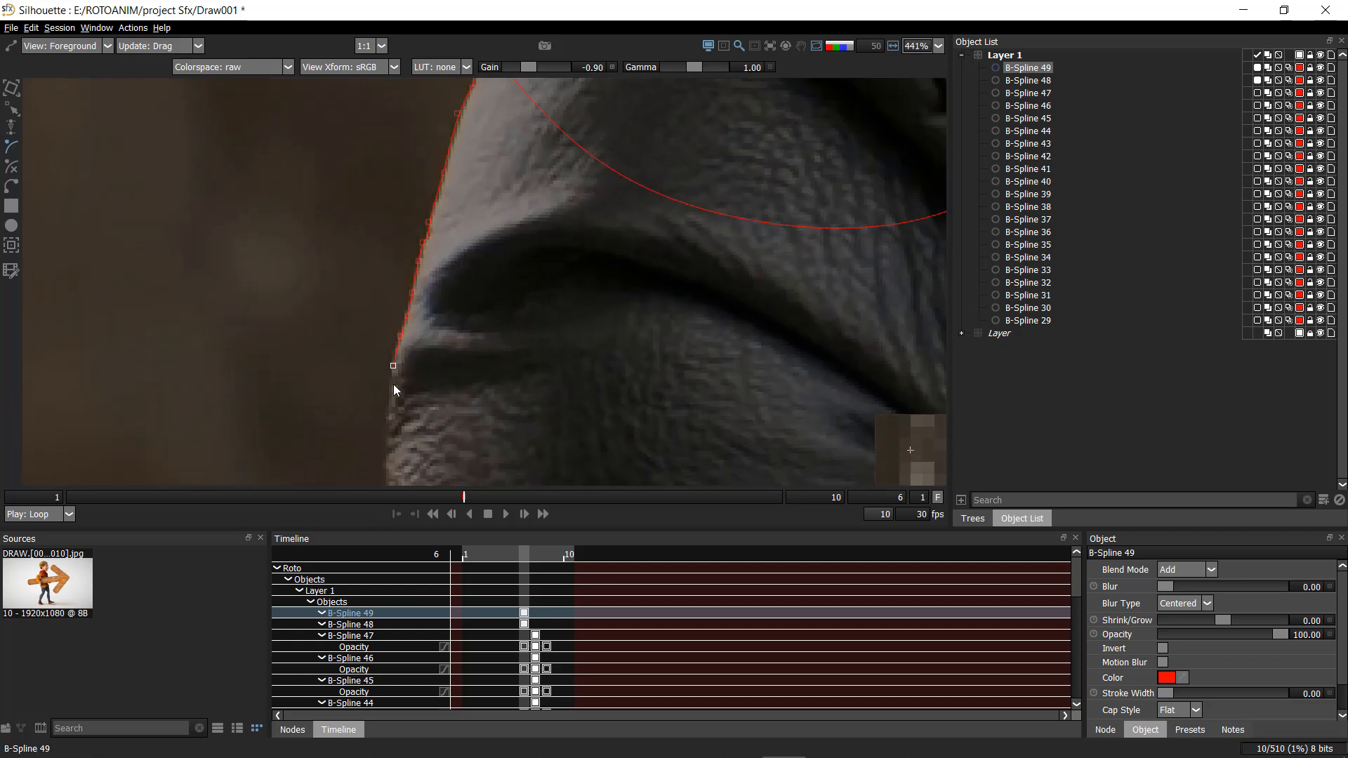
# - Extend the second sleeve spline down the straight outer edge to just below the bottom of the image
pyautogui.moveTo(391, 443); pyautogui.dragTo(386, 264)
pyautogui.click(383, 269)
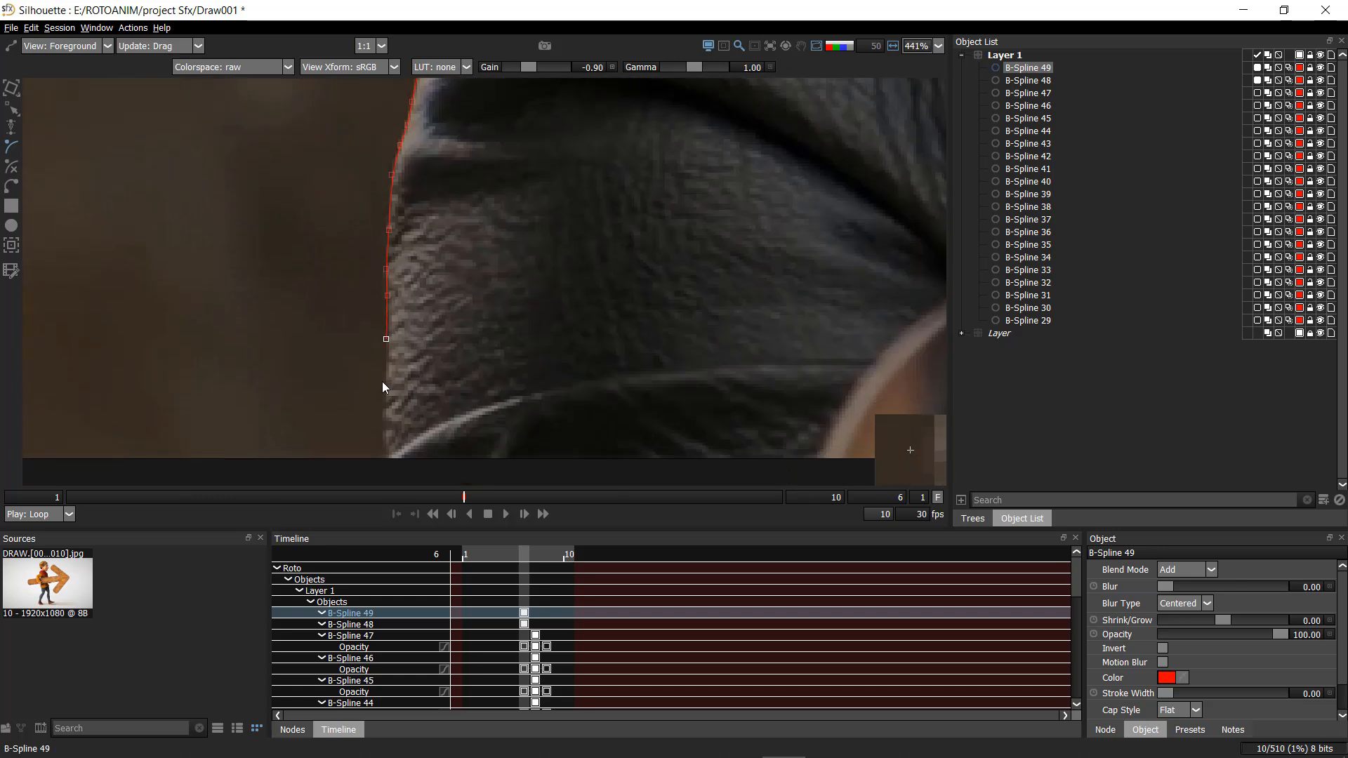
pyautogui.moveTo(384, 385); pyautogui.dragTo(399, 276)
pyautogui.click(399, 258)
pyautogui.click(406, 286)
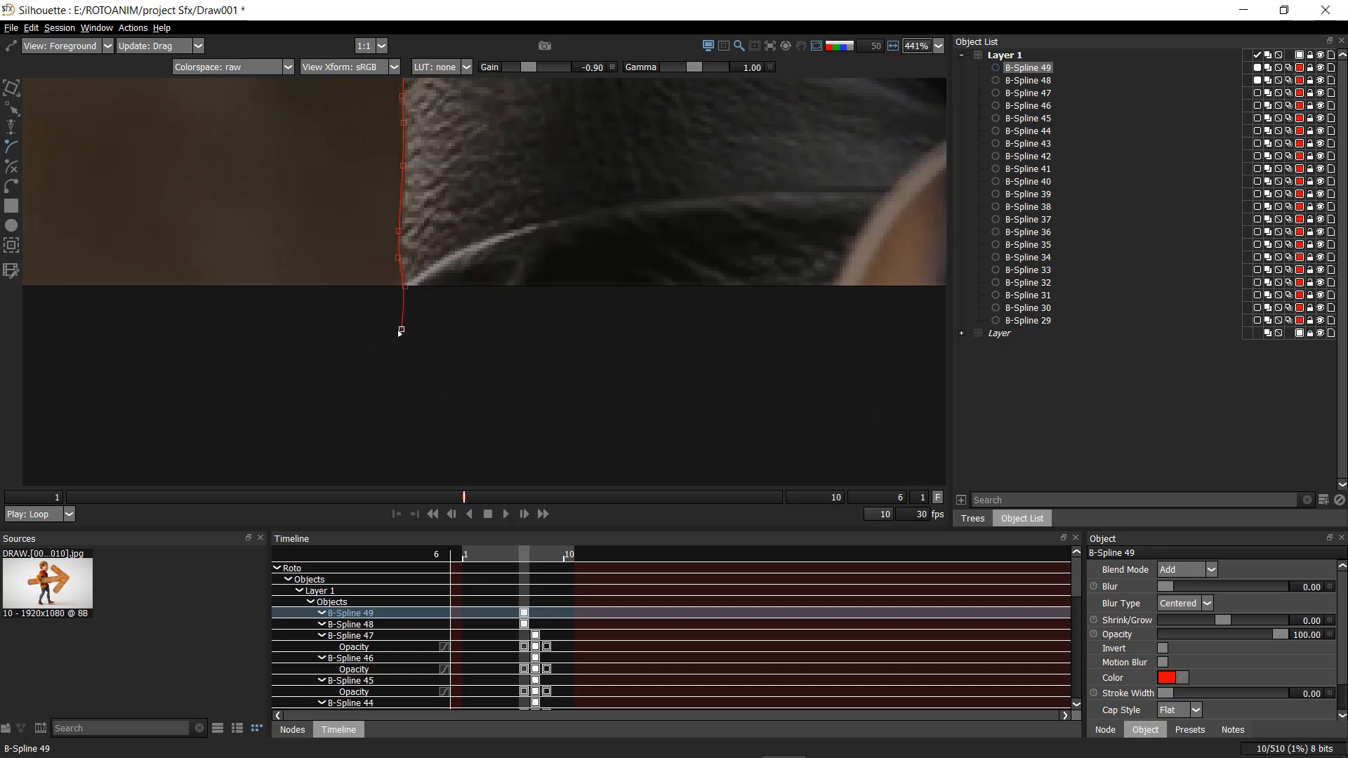
# - Close the second sleeve spline below the image, along the striped cuff and across the upper sleeve so it overlaps the first shape
pyautogui.scroll(-3, 561, 314)
pyautogui.click(630, 425)
pyautogui.click(779, 371)
pyautogui.click(844, 203)
pyautogui.moveTo(842, 200); pyautogui.dragTo(746, 416)
pyautogui.scroll(-3, 734, 300)
pyautogui.click(773, 243)
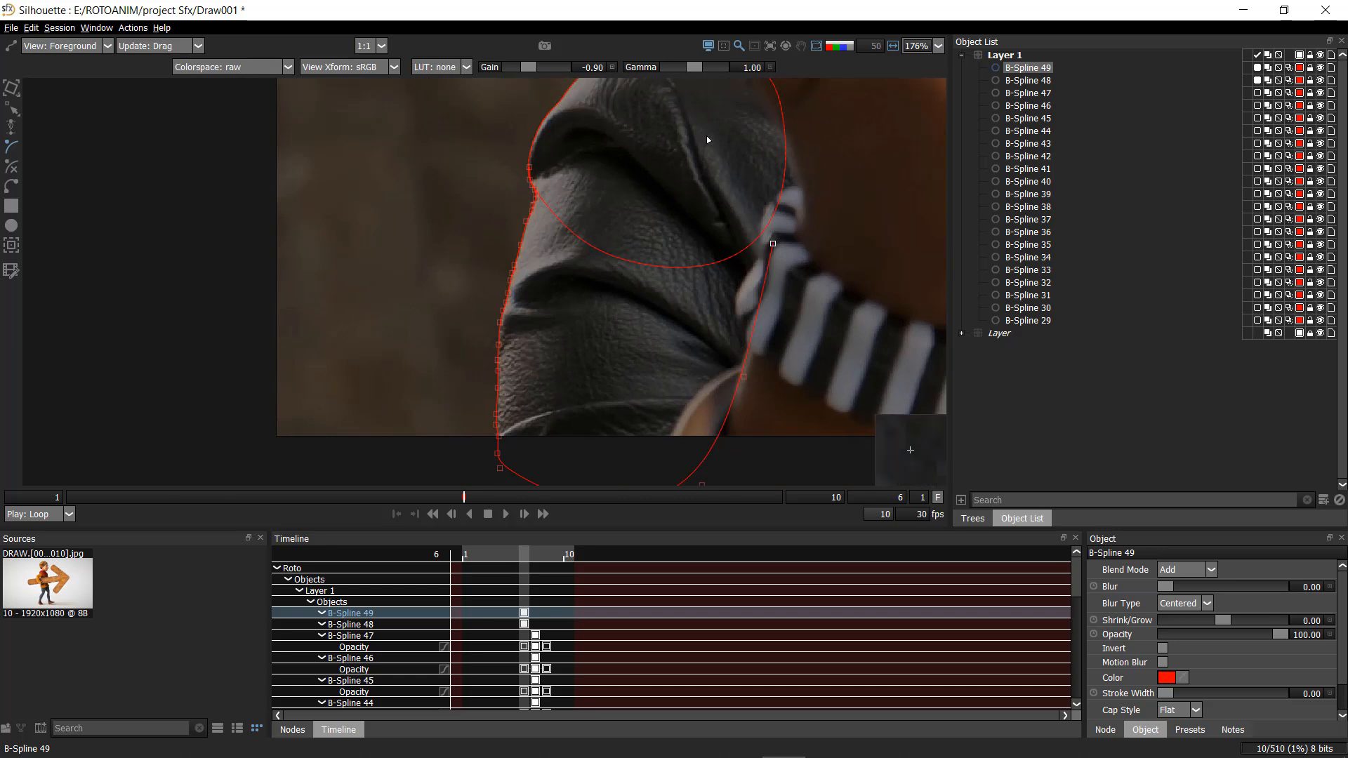
pyautogui.click(719, 136)
pyautogui.click(572, 128)
pyautogui.click(543, 141)
pyautogui.click(530, 167)
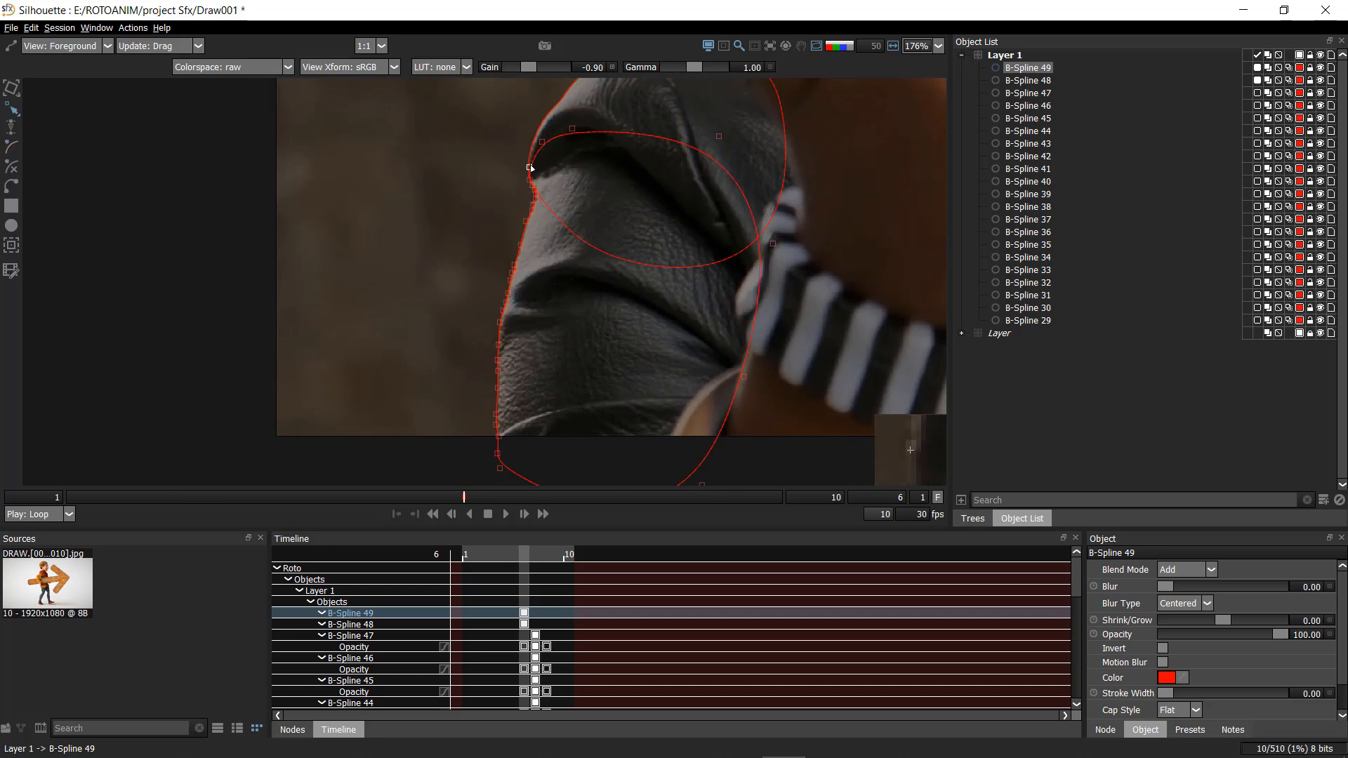
# - Deselect the lower sleeve spline and examine how the two shapes overlap at the sleeve fold
pyautogui.scroll(2, 530, 168)
pyautogui.click(323, 230)
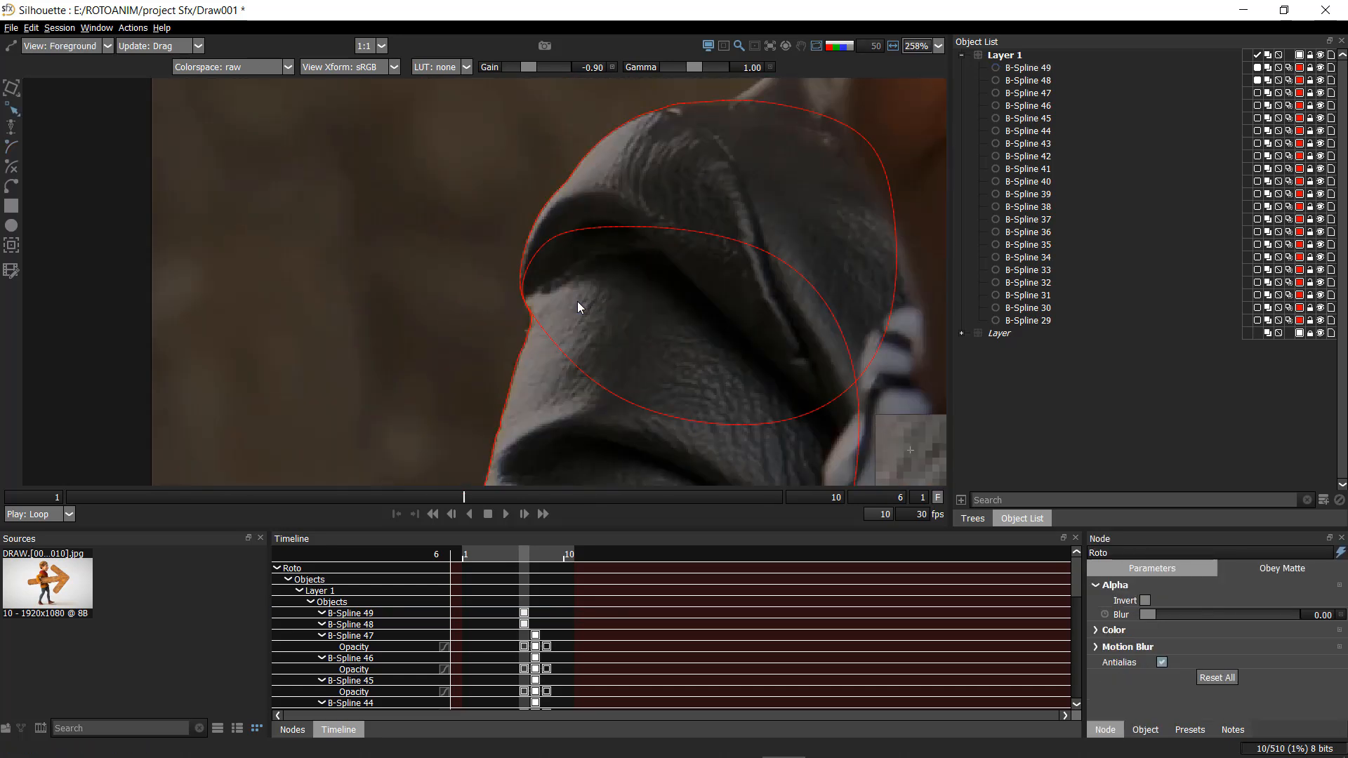
pyautogui.scroll(5, 580, 304)
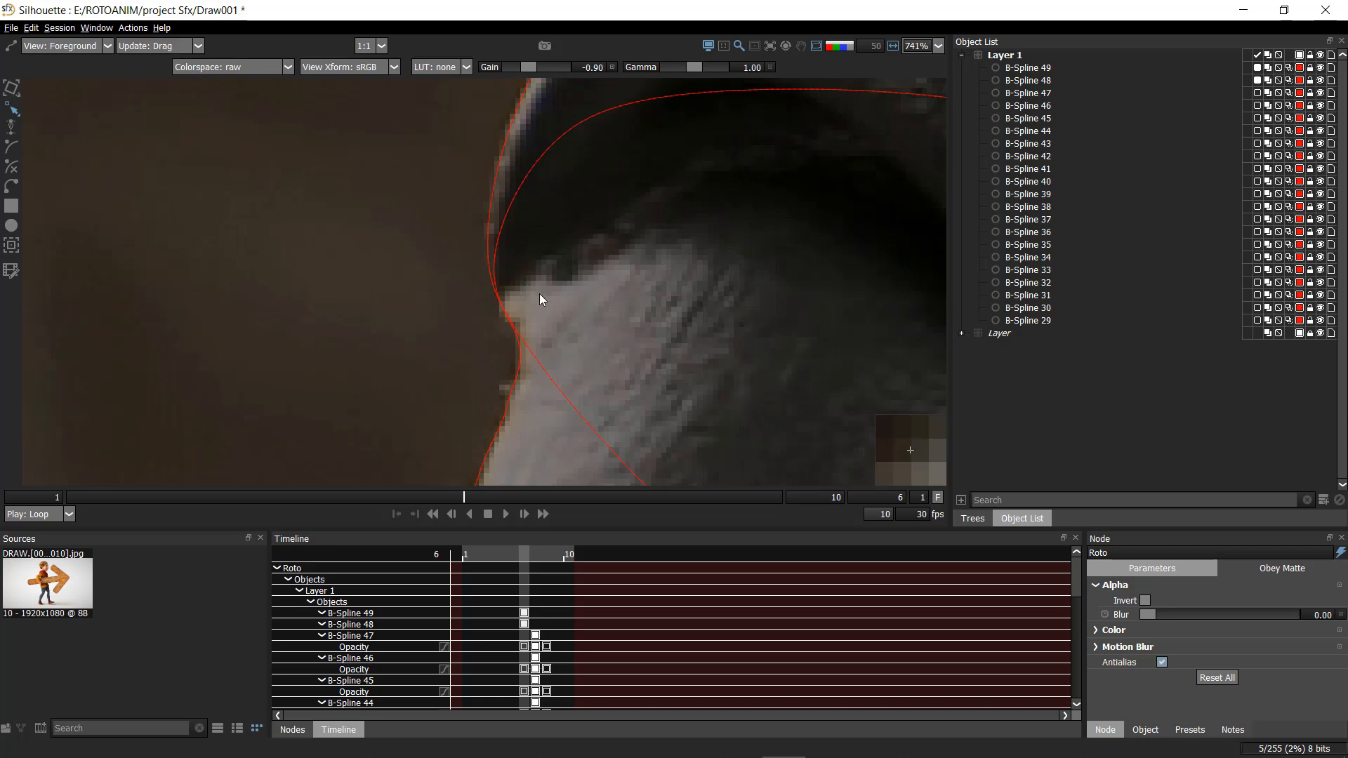
pyautogui.scroll(-1, 541, 297)
pyautogui.scroll(-3, 584, 293)
pyautogui.moveTo(587, 295); pyautogui.dragTo(610, 371)
pyautogui.scroll(-5, 618, 219)
pyautogui.moveTo(704, 170); pyautogui.dragTo(614, 352)
pyautogui.scroll(2, 615, 352)
# - Start a third B-spline on the upper sleeve's edge, tracing the small leather bump beside the thumb and continuing across the hand
pyautogui.moveTo(873, 162); pyautogui.dragTo(541, 264)
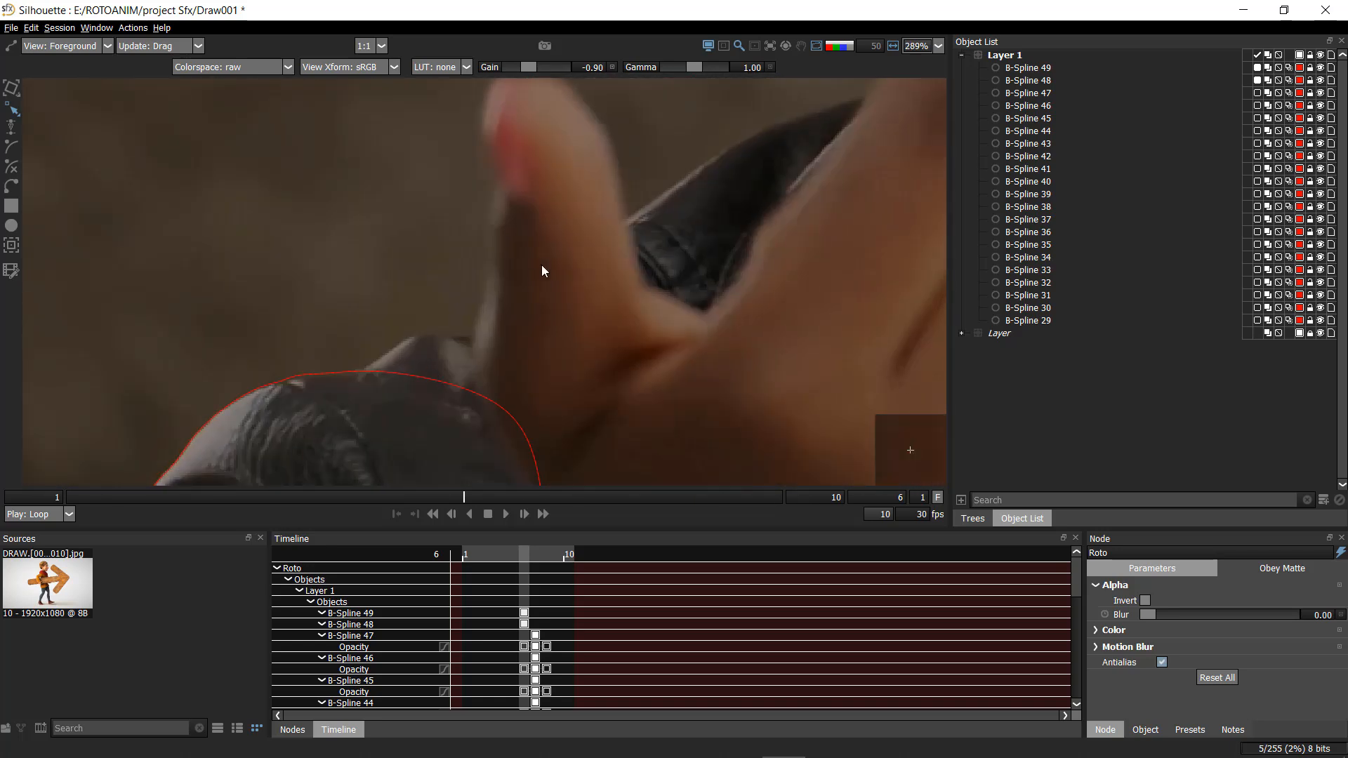
pyautogui.scroll(-6, 541, 264)
pyautogui.scroll(4, 493, 320)
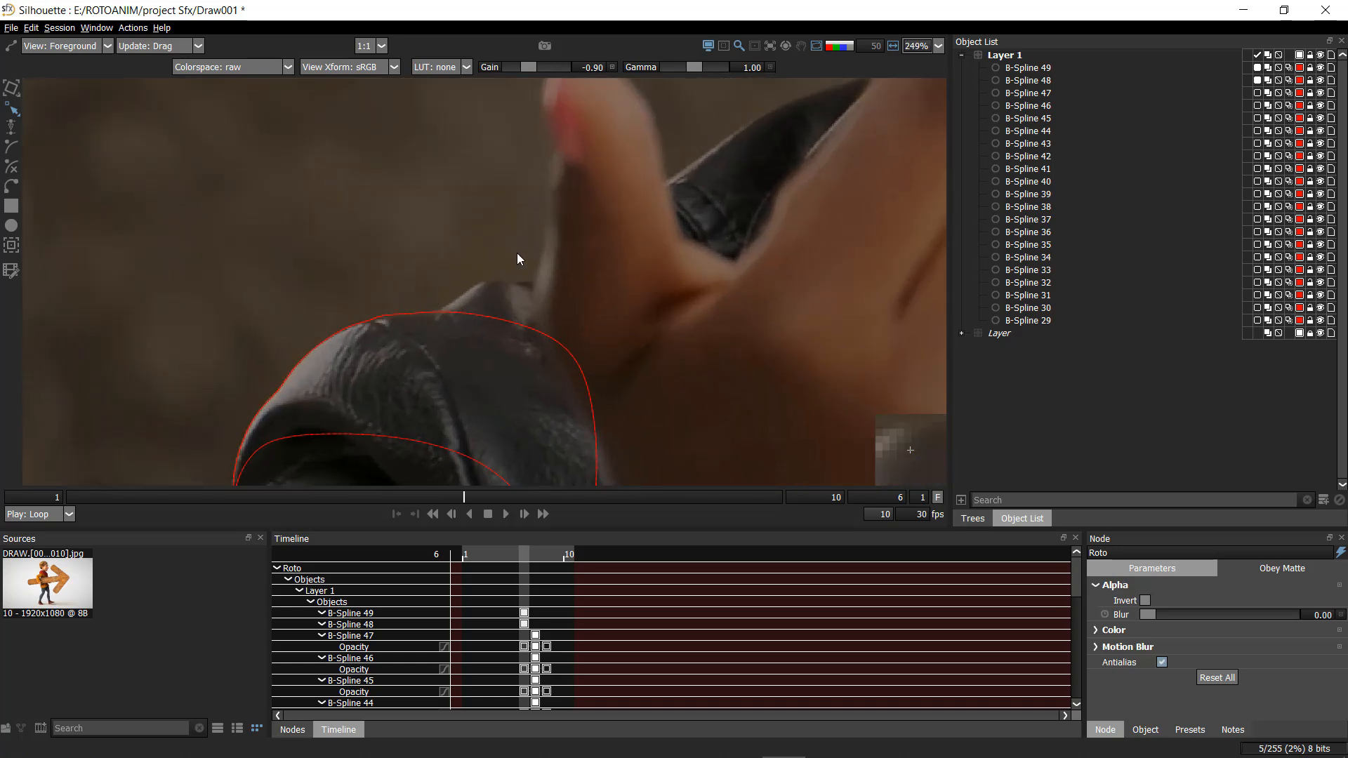
pyautogui.scroll(1, 514, 330)
pyautogui.scroll(3, 516, 339)
pyautogui.click(328, 296)
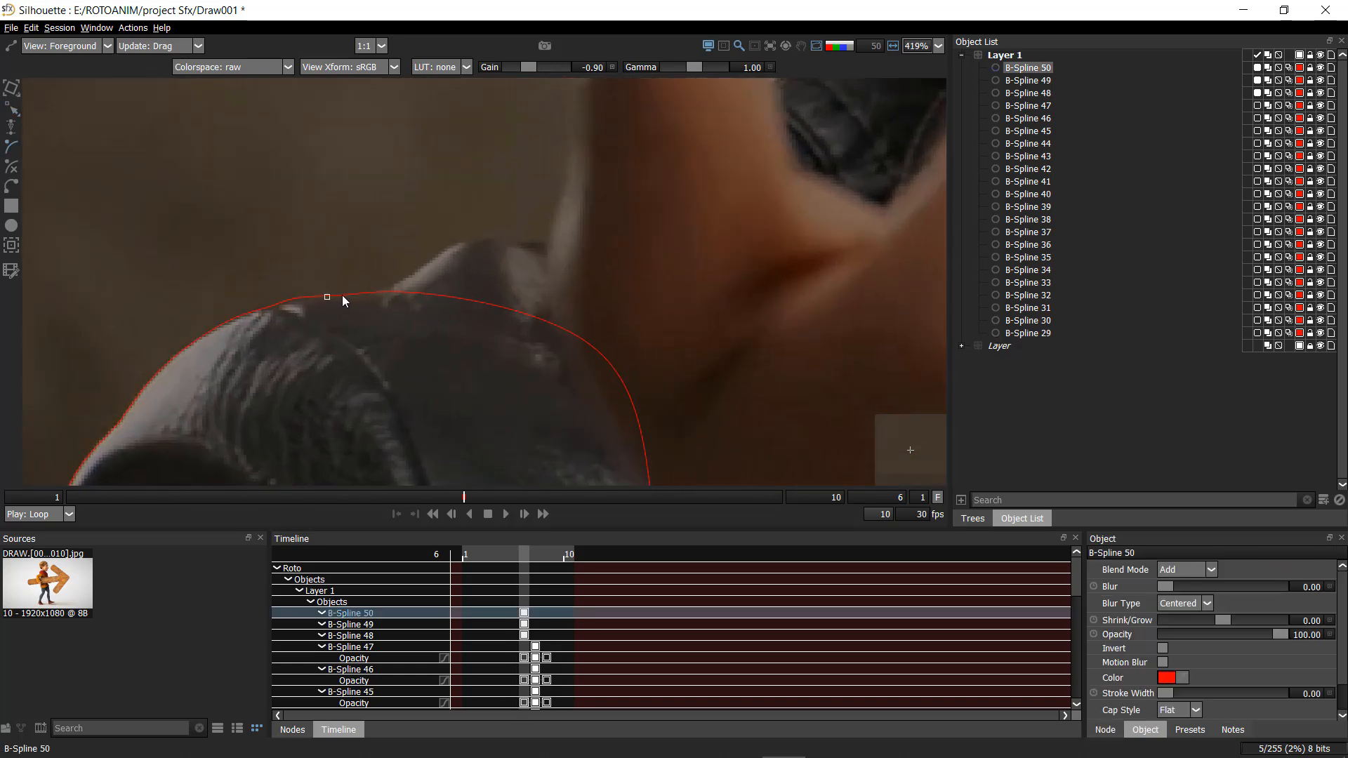
pyautogui.click(362, 292)
pyautogui.click(379, 290)
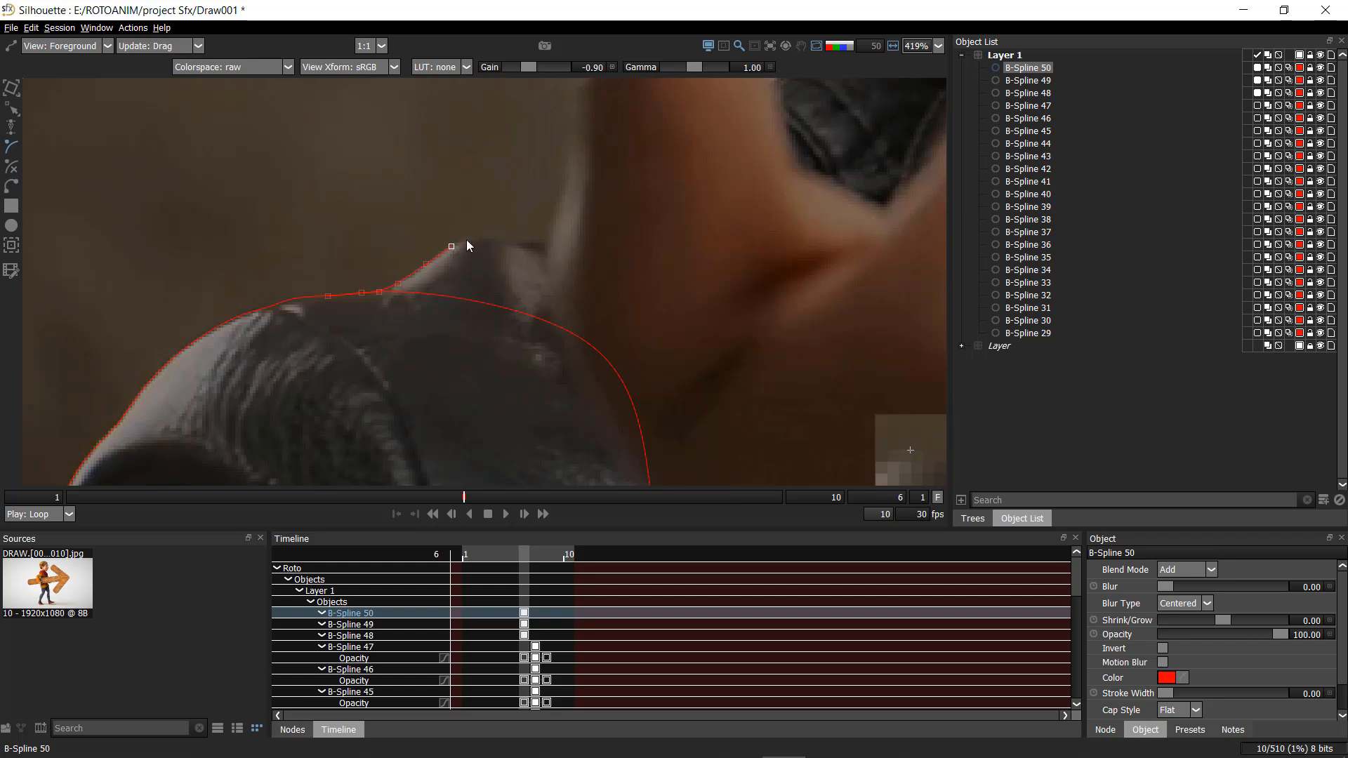
pyautogui.click(757, 236)
pyautogui.click(833, 336)
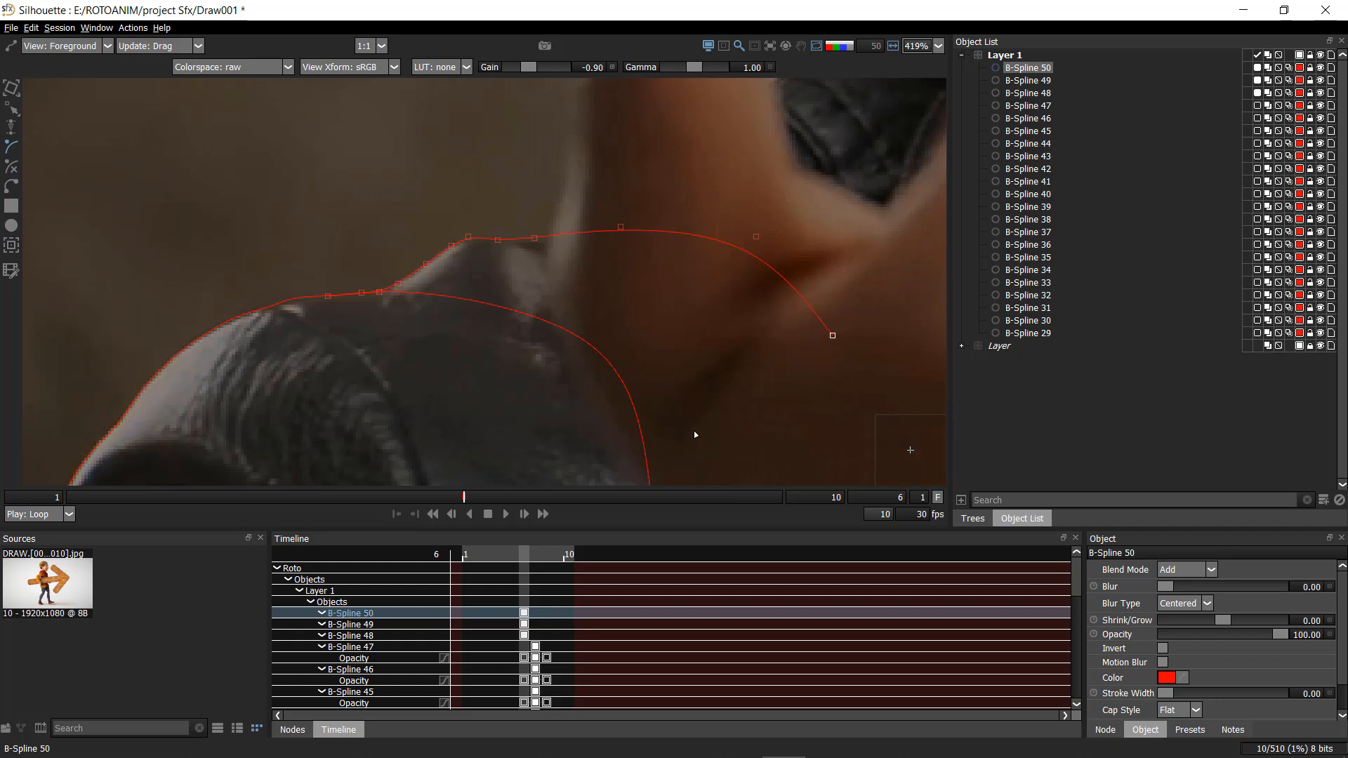
# - Close the bump's spline through the hand and the upper sleeve so it overlaps the first sleeve shape
pyautogui.click(718, 445)
pyautogui.moveTo(604, 378); pyautogui.dragTo(594, 234)
pyautogui.click(497, 371)
pyautogui.click(320, 278)
pyautogui.click(318, 152)
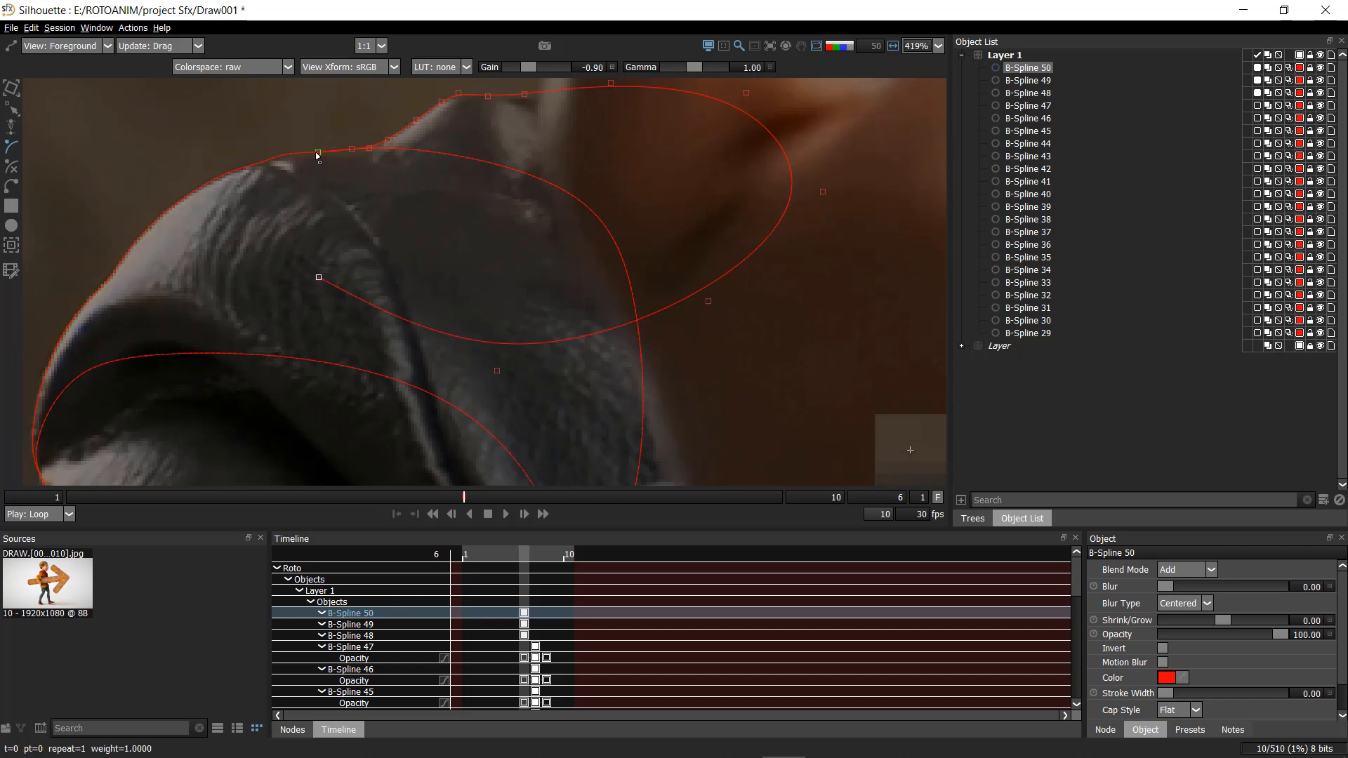
# - Examine the remaining outlines of the woman's jacket, collar, face, headwrap and hand on frame 6
pyautogui.scroll(-5, 370, 388)
pyautogui.scroll(-2, 399, 307)
pyautogui.moveTo(632, 176); pyautogui.dragTo(531, 202)
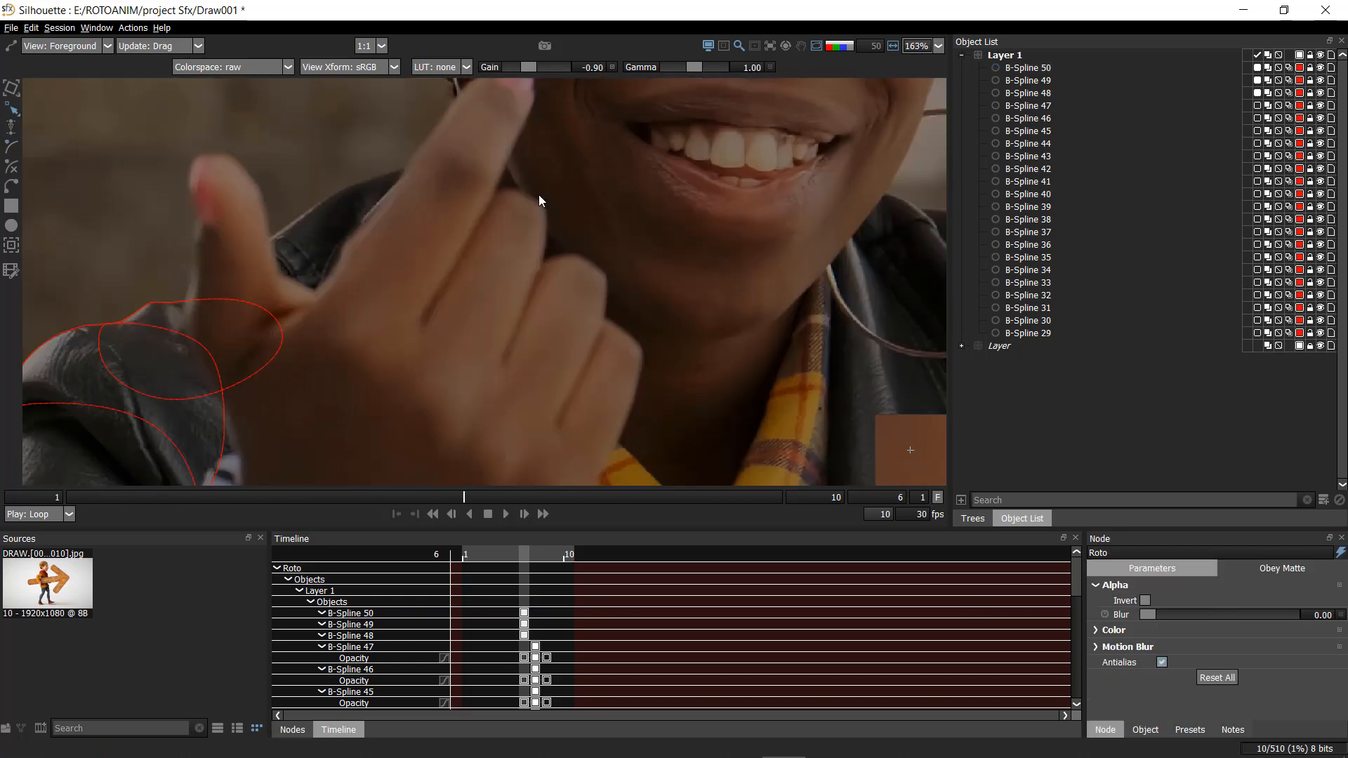
pyautogui.scroll(-4, 558, 264)
pyautogui.moveTo(755, 264); pyautogui.dragTo(538, 176)
pyautogui.scroll(4, 545, 282)
pyautogui.scroll(1, 545, 282)
pyautogui.scroll(1, 587, 327)
pyautogui.scroll(1, 604, 279)
pyautogui.moveTo(603, 279); pyautogui.dragTo(597, 171)
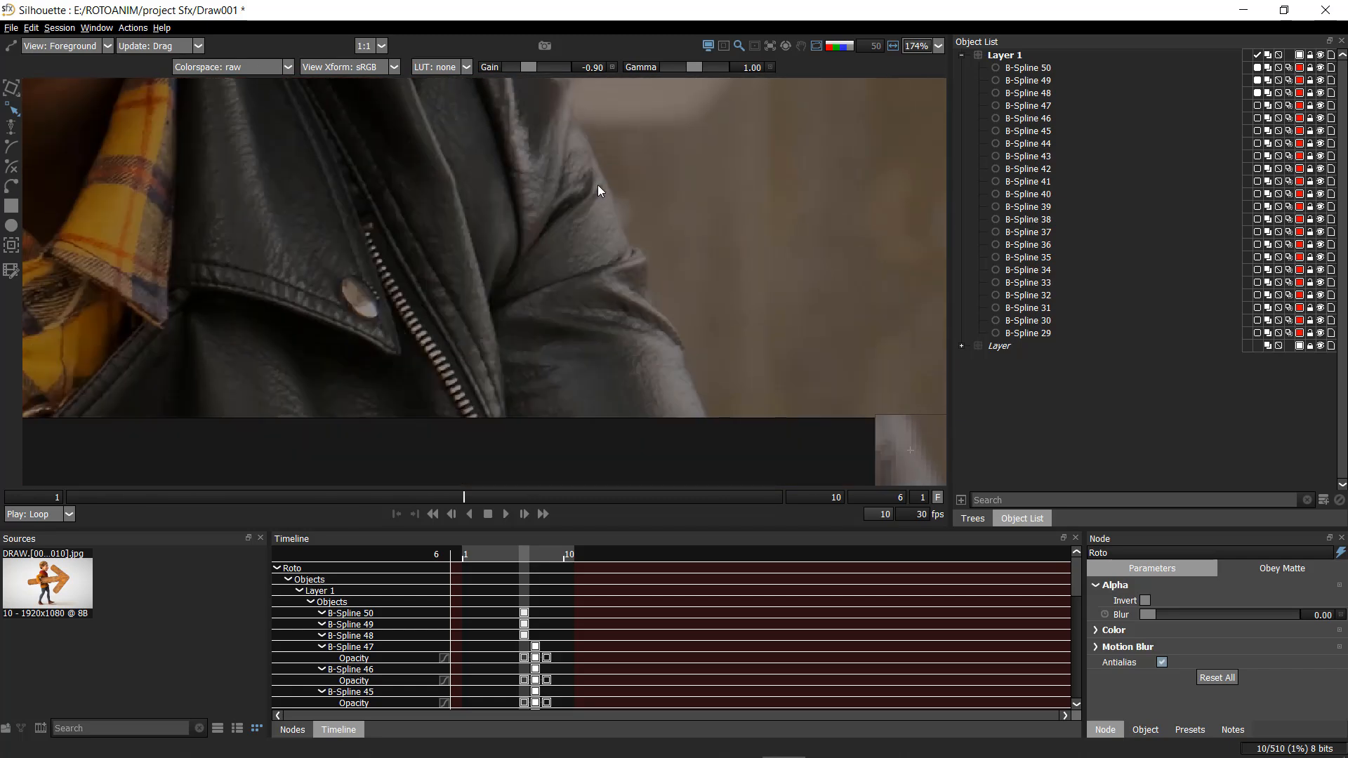
pyautogui.scroll(-1, 491, 263)
pyautogui.moveTo(379, 134); pyautogui.dragTo(632, 422)
pyautogui.moveTo(554, 185); pyautogui.dragTo(564, 288)
pyautogui.moveTo(612, 250); pyautogui.dragTo(623, 380)
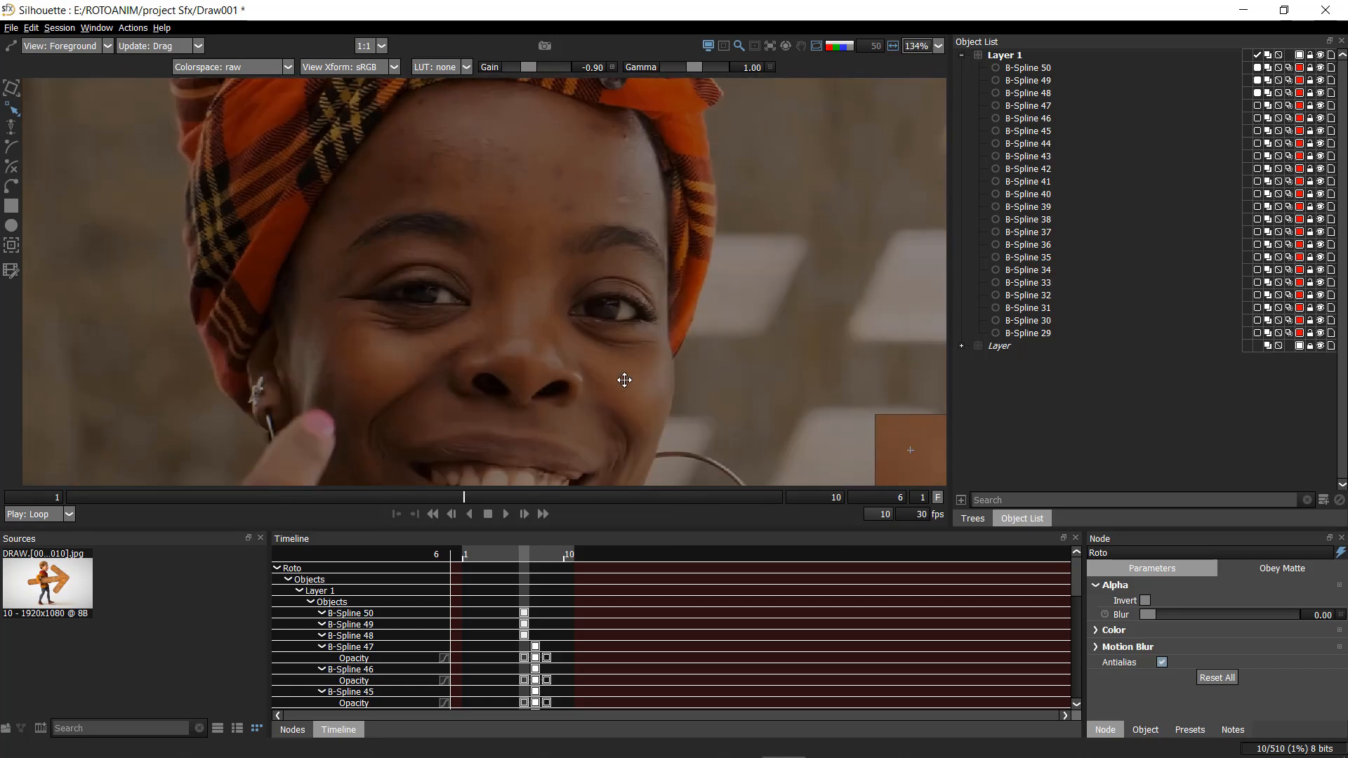
pyautogui.moveTo(656, 160)
pyautogui.mouseDown()
pyautogui.moveTo(651, 323)
pyautogui.moveTo(632, 144)
pyautogui.mouseUp()
pyautogui.scroll(3, 626, 360)
pyautogui.moveTo(627, 360); pyautogui.dragTo(631, 305)
pyautogui.moveTo(383, 255); pyautogui.dragTo(604, 91)
pyautogui.moveTo(245, 393); pyautogui.dragTo(547, 179)
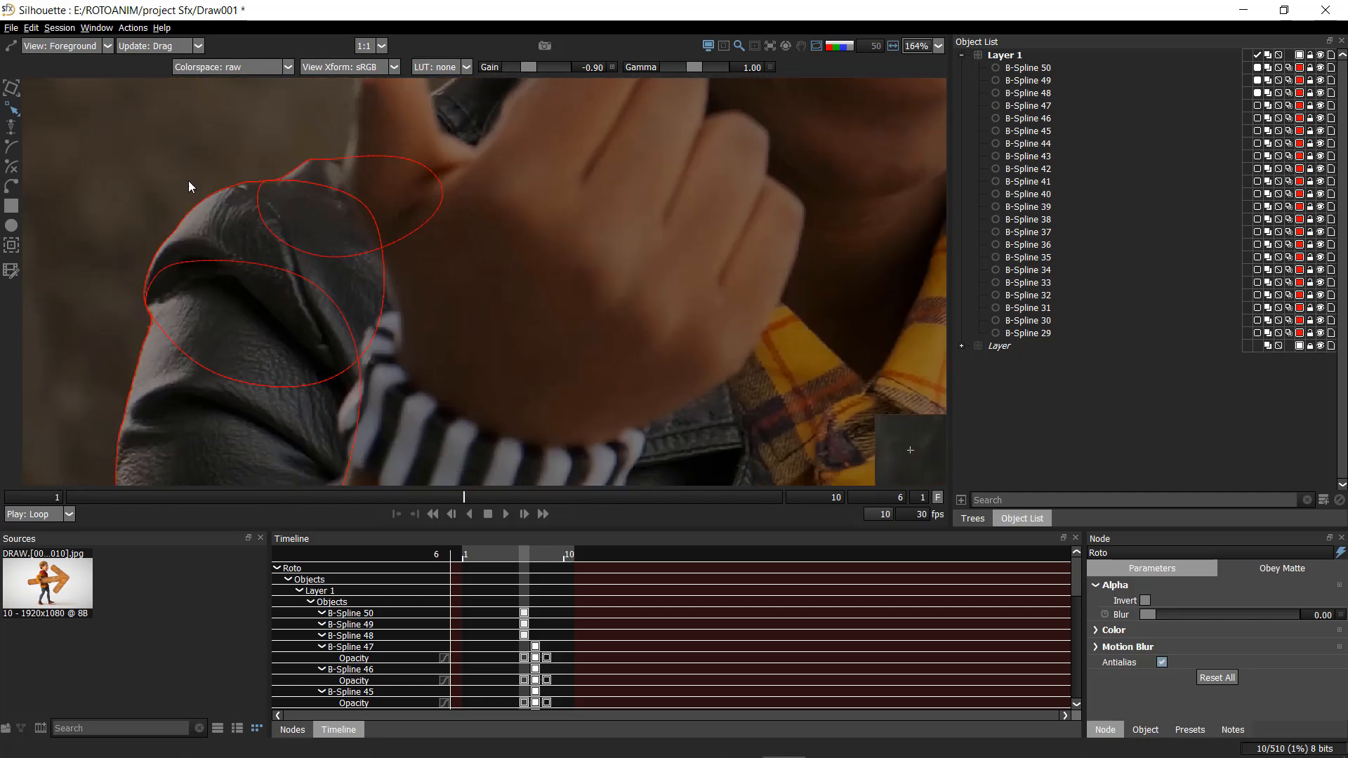
pyautogui.moveTo(524, 307); pyautogui.dragTo(210, 464)
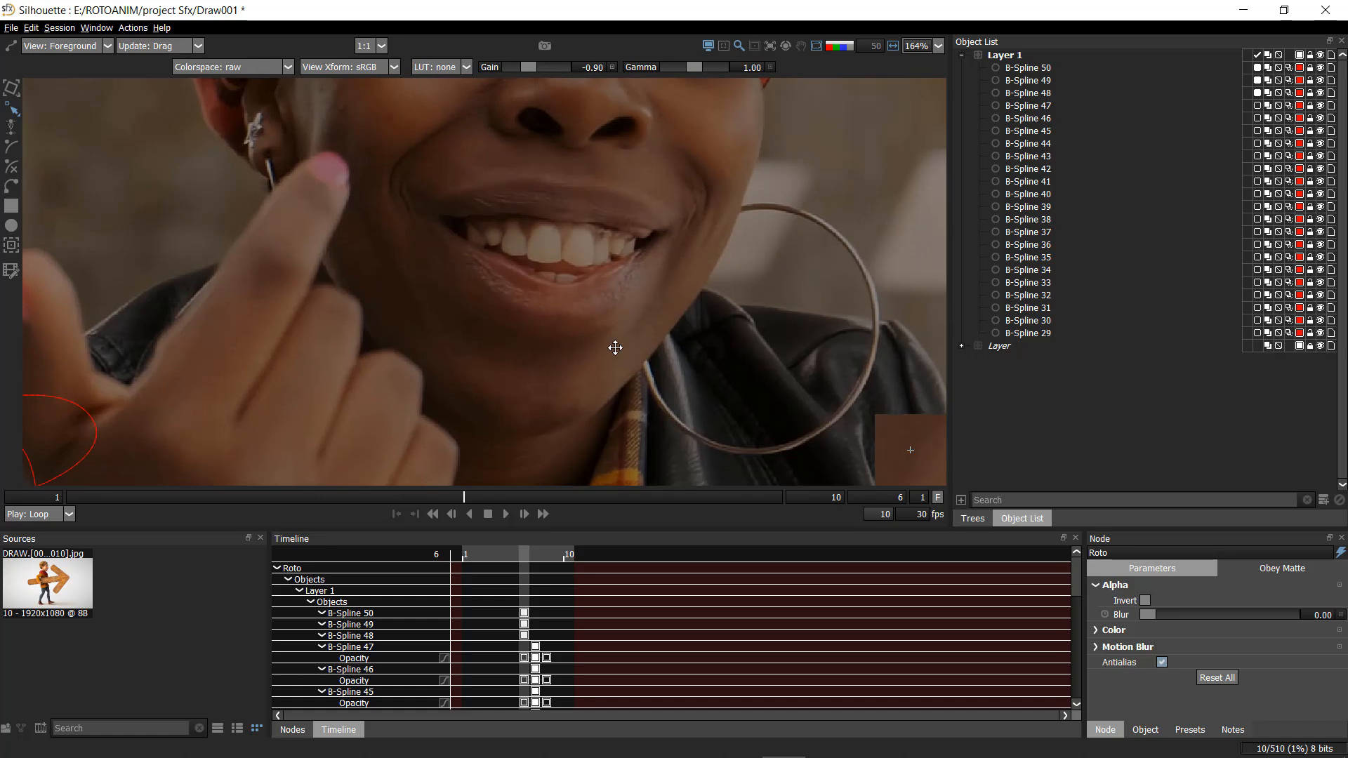
pyautogui.moveTo(656, 302); pyautogui.dragTo(488, 514)
# - Draw a closed B-spline along the headwrap's outer edge down to its tip beside the eye, closing it through the face and headwrap
pyautogui.scroll(5, 592, 330)
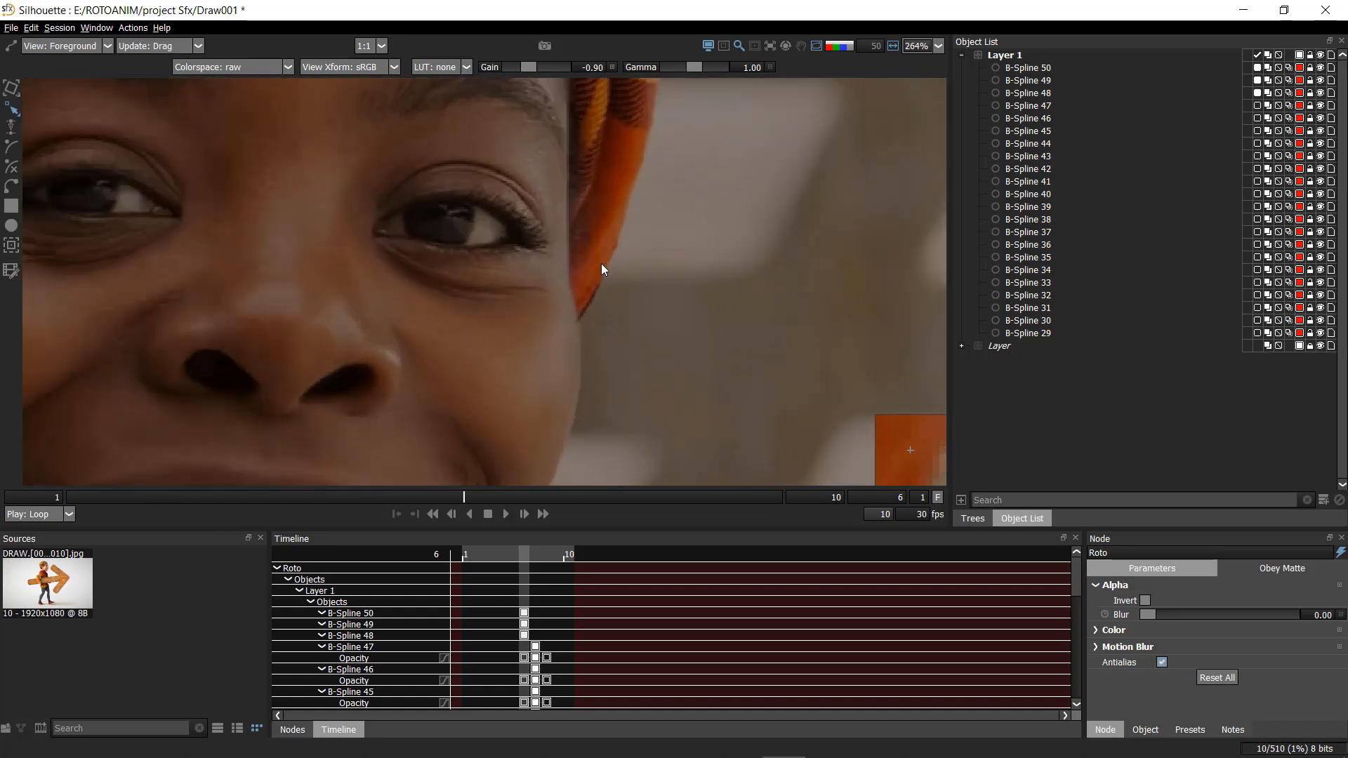
pyautogui.scroll(1, 593, 254)
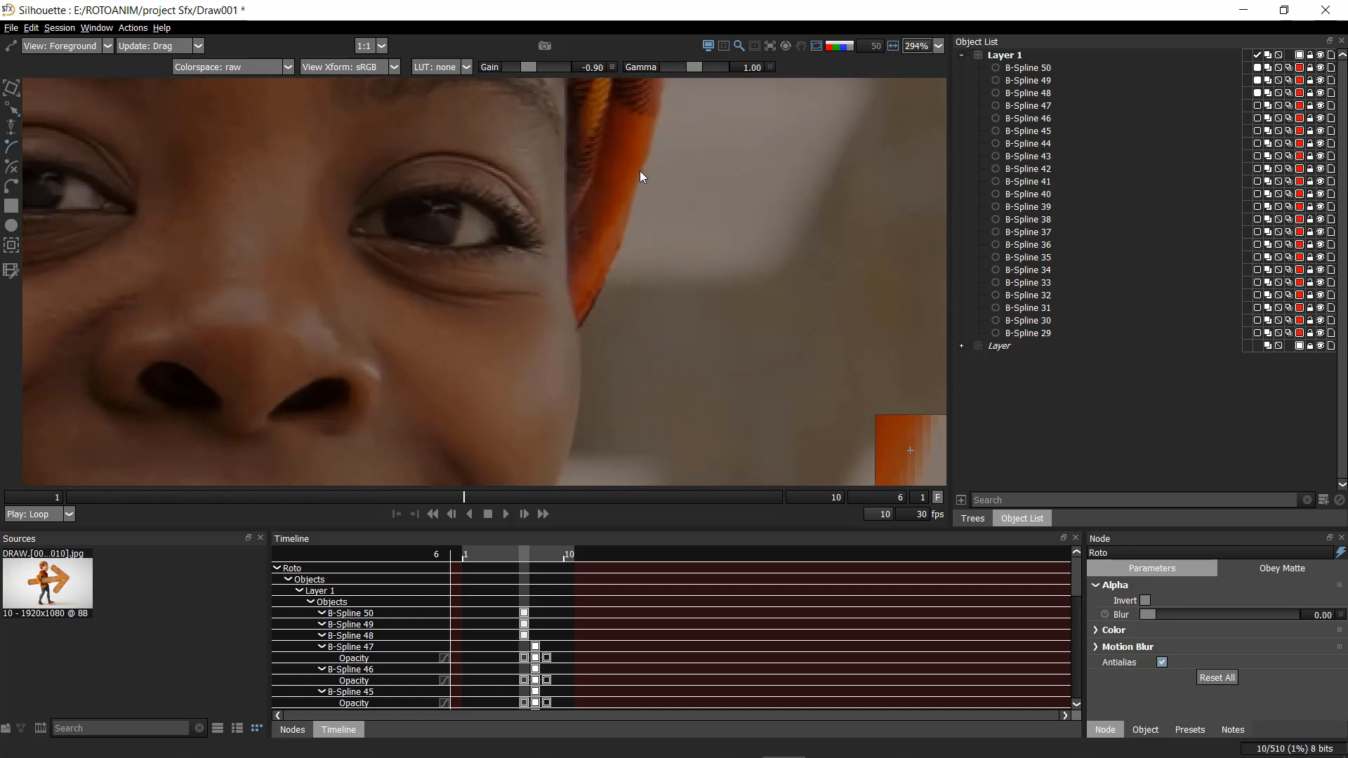
pyautogui.scroll(-8, 650, 149)
pyautogui.click(610, 106)
pyautogui.click(643, 150)
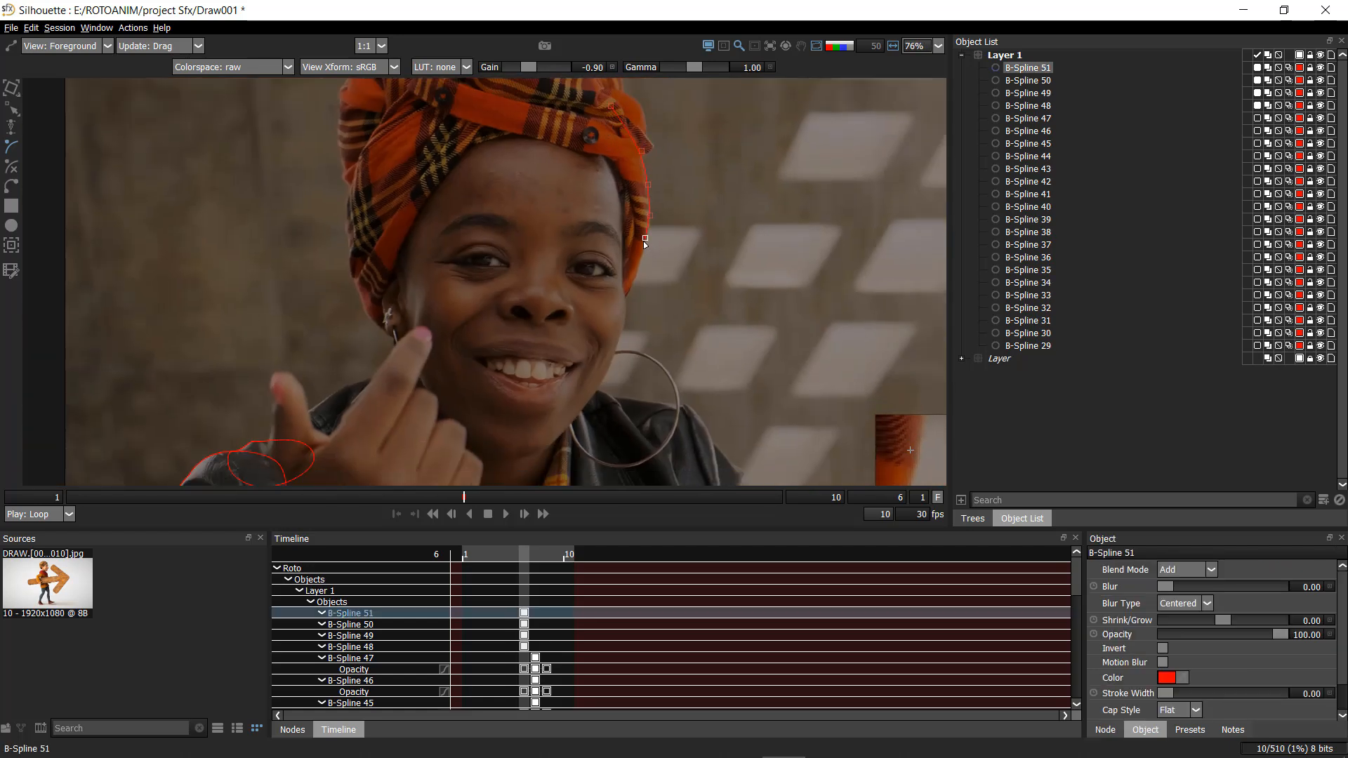
pyautogui.scroll(8, 643, 238)
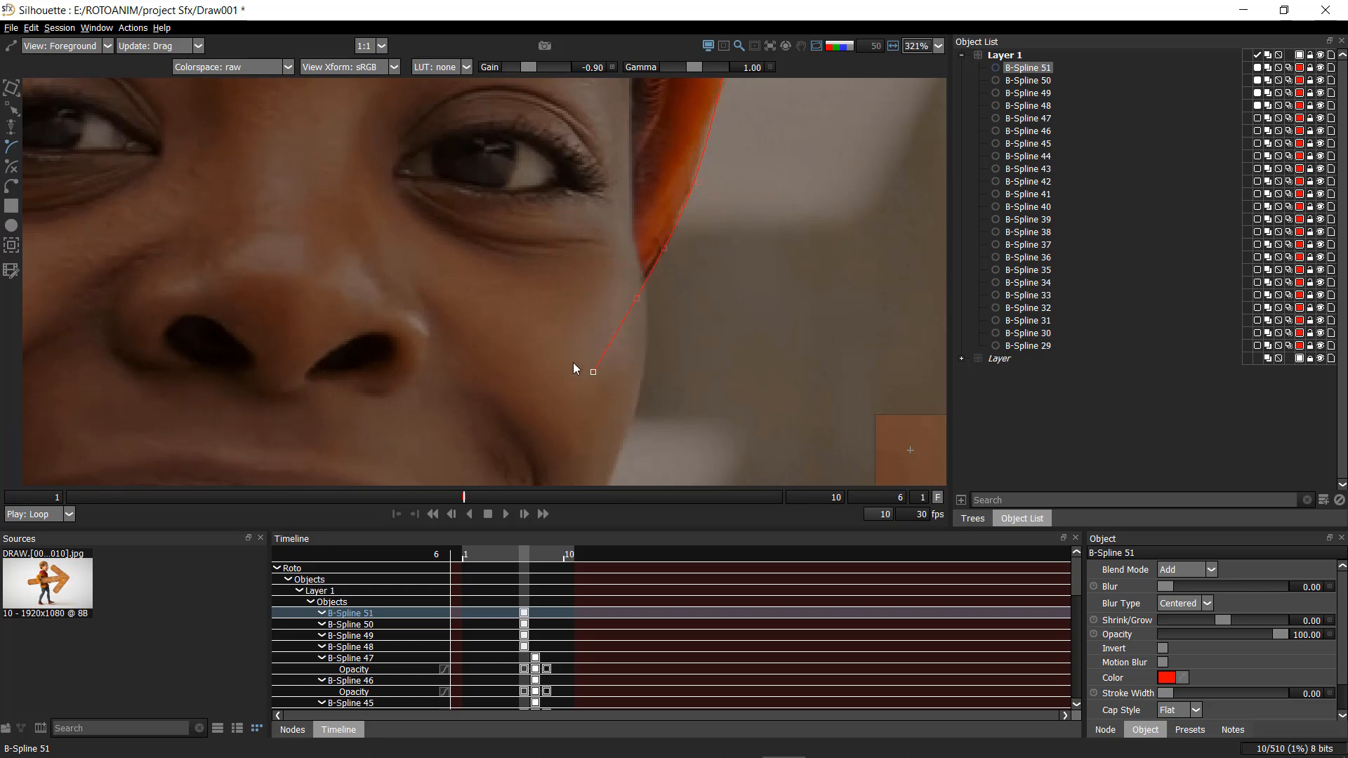
pyautogui.scroll(-8, 569, 405)
pyautogui.scroll(3, 443, 204)
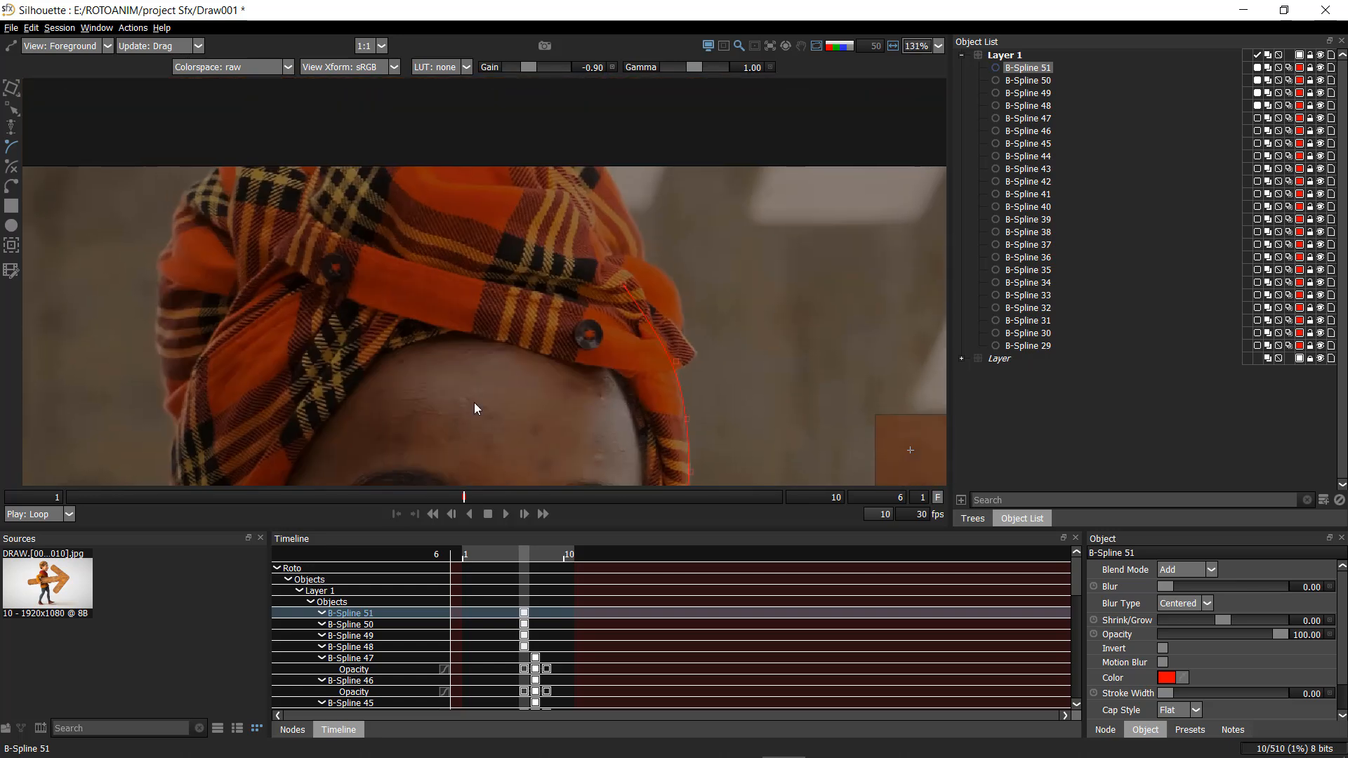
pyautogui.click(620, 284)
# - Start a B-spline at the headwrap's edge beside the eye and trace the outer cheek edge downwards
pyautogui.moveTo(573, 221); pyautogui.dragTo(544, 9)
pyautogui.scroll(3, 533, 167)
pyautogui.moveTo(532, 167); pyautogui.dragTo(508, 197)
pyautogui.scroll(1, 508, 196)
pyautogui.click(583, 177)
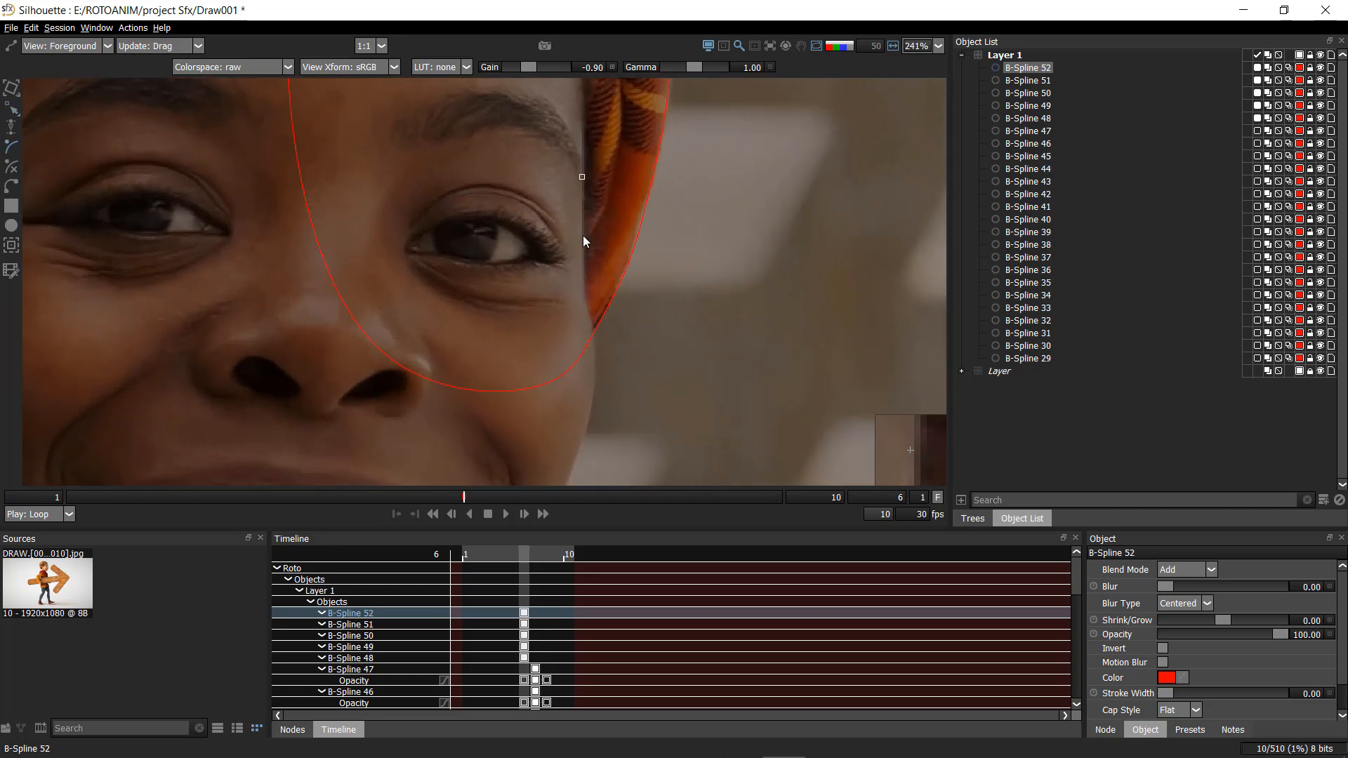
pyautogui.click(599, 366)
pyautogui.click(592, 399)
pyautogui.moveTo(592, 399); pyautogui.dragTo(618, 255)
pyautogui.click(598, 334)
pyautogui.click(584, 368)
pyautogui.click(552, 395)
# - Close the cheek's spline through the nose and eye area so it overlaps the headwrap shape
pyautogui.click(356, 330)
pyautogui.click(341, 154)
pyautogui.moveTo(392, 97); pyautogui.dragTo(445, 323)
pyautogui.click(512, 175)
pyautogui.click(672, 220)
pyautogui.moveTo(688, 384); pyautogui.dragTo(653, 297)
pyautogui.scroll(1, 653, 296)
pyautogui.click(657, 289)
# - Check the matte overlay of the headwrap and cheek shapes against the face's edge, switching between output and foreground views
pyautogui.press('s')
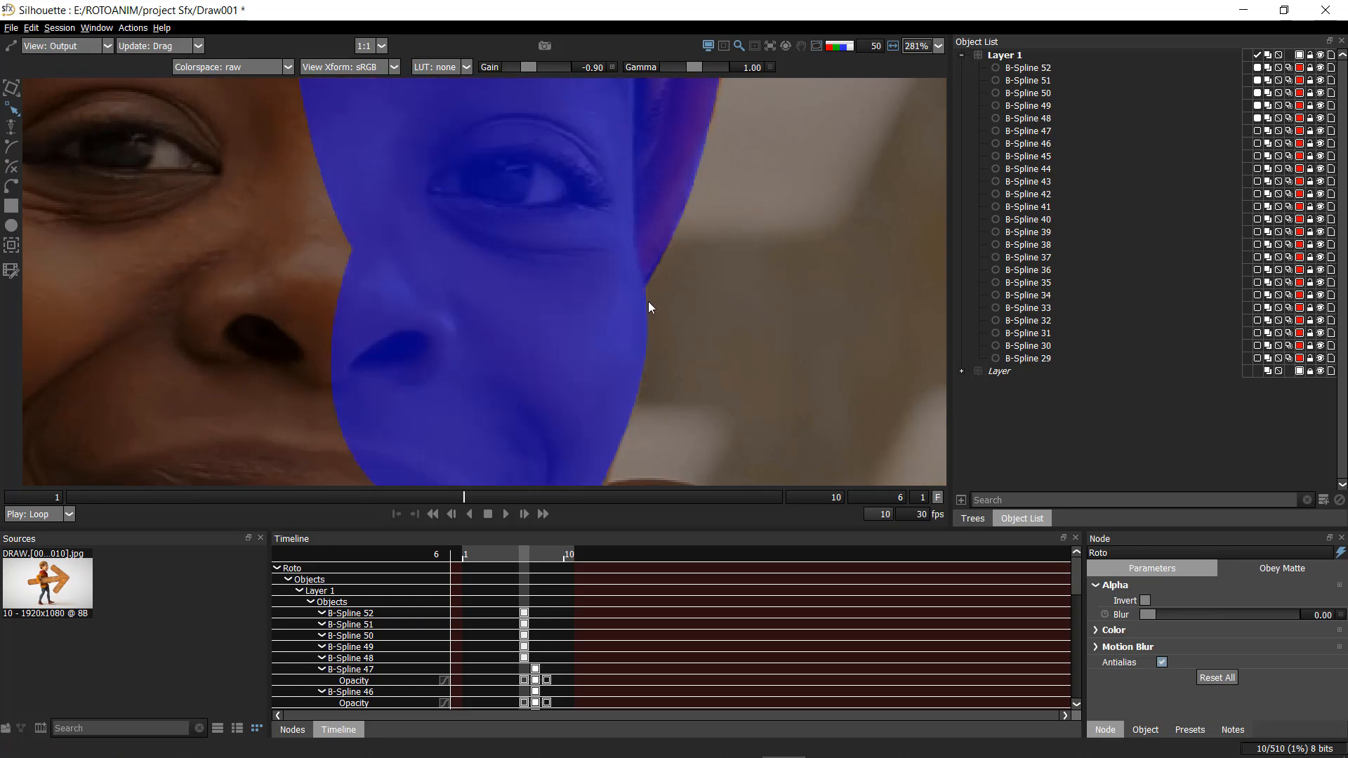
pyautogui.press('a')
pyautogui.press('a')
pyautogui.scroll(1, 653, 286)
pyautogui.scroll(-6, 657, 294)
pyautogui.press('s')
pyautogui.press('s')
pyautogui.press('s')
pyautogui.press('s')
pyautogui.press('s')
pyautogui.moveTo(328, 207); pyautogui.dragTo(514, 276)
pyautogui.scroll(-3, 399, 278)
pyautogui.press('s')
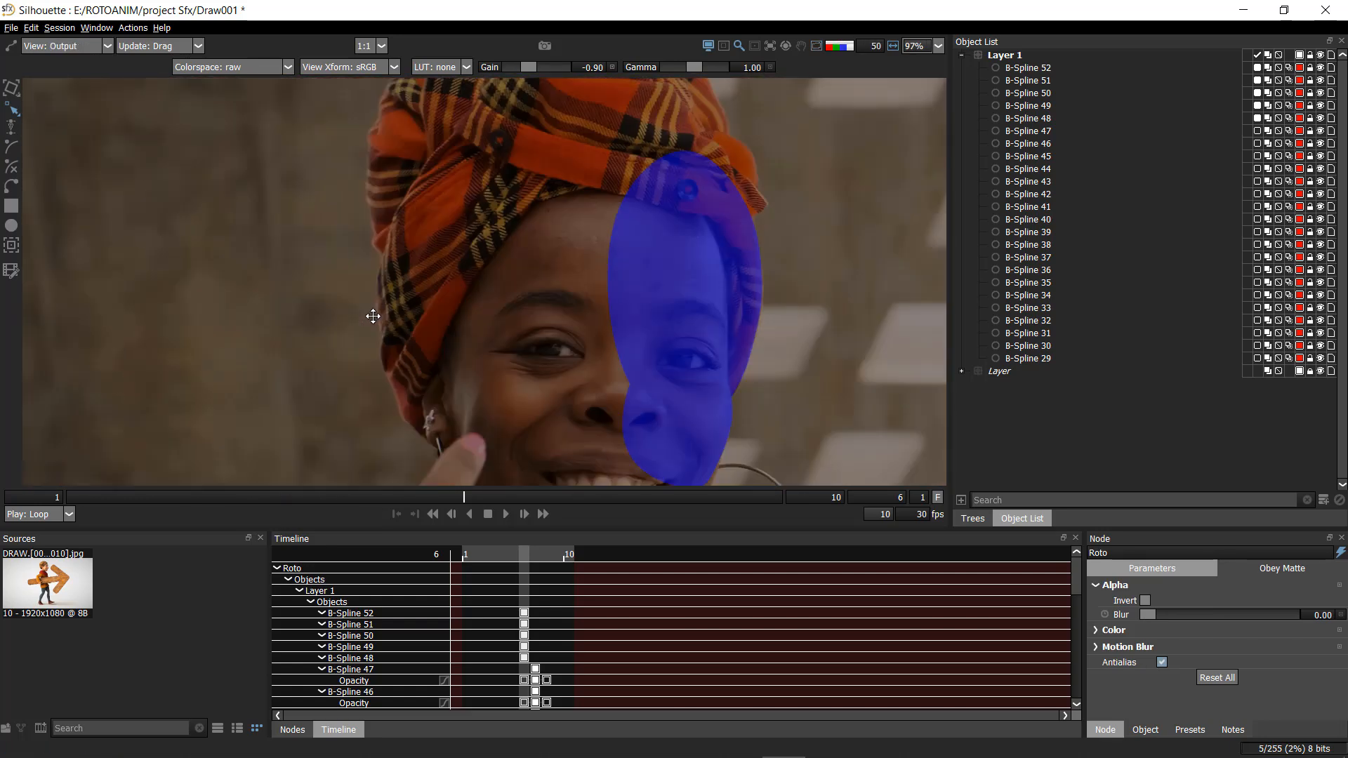
pyautogui.press('s')
# - Start a B-spline on the headwrap's lower edge on the earring-stud side, tracing down towards the ear
pyautogui.scroll(-3, 388, 306)
pyautogui.scroll(1, 568, 270)
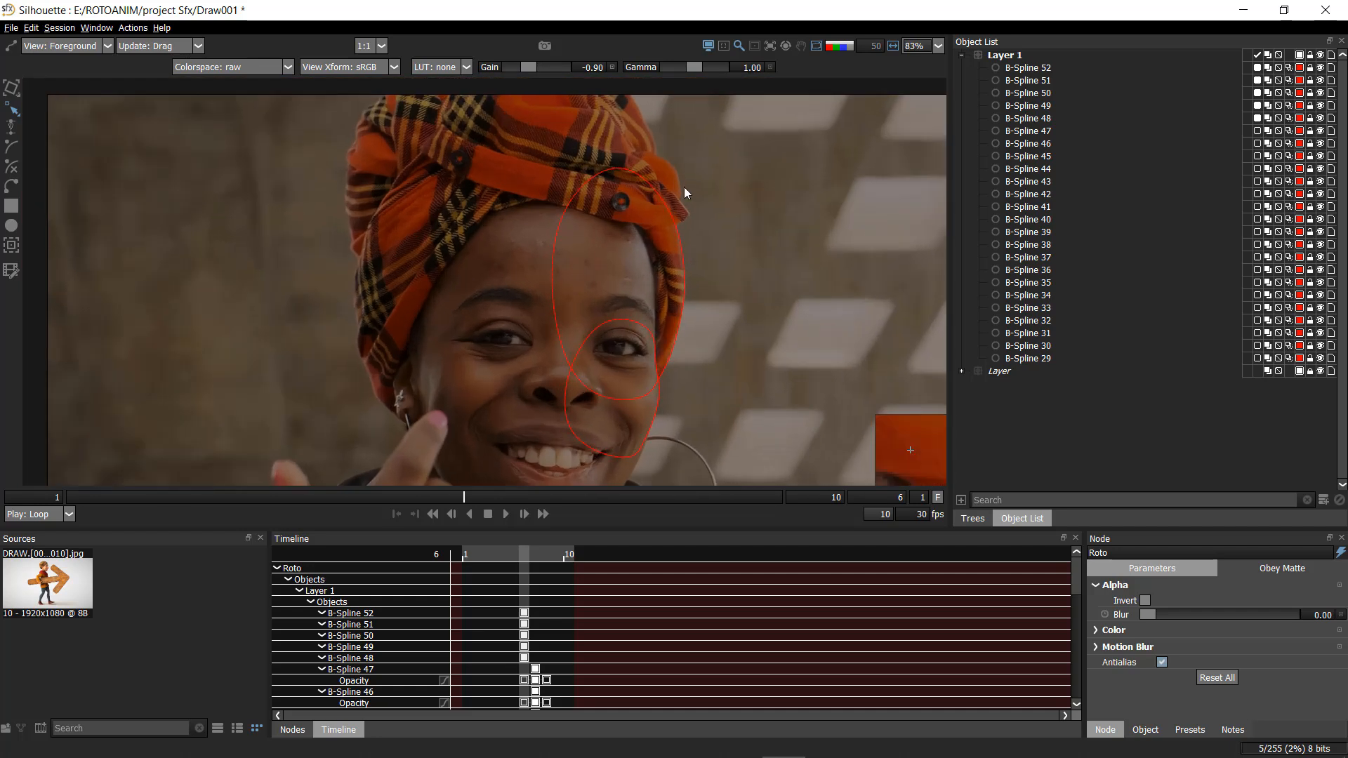
pyautogui.moveTo(677, 192); pyautogui.dragTo(647, 278)
pyautogui.scroll(1, 647, 274)
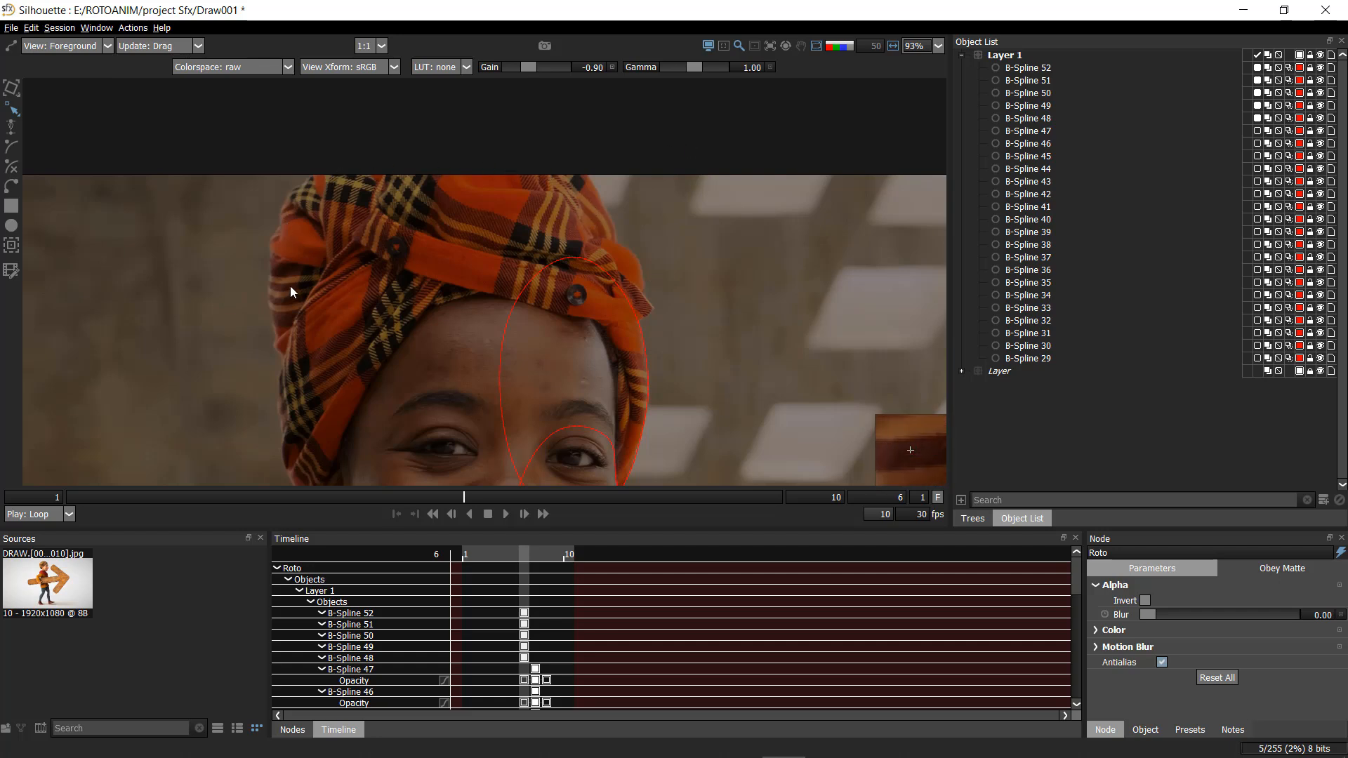
pyautogui.scroll(6, 289, 286)
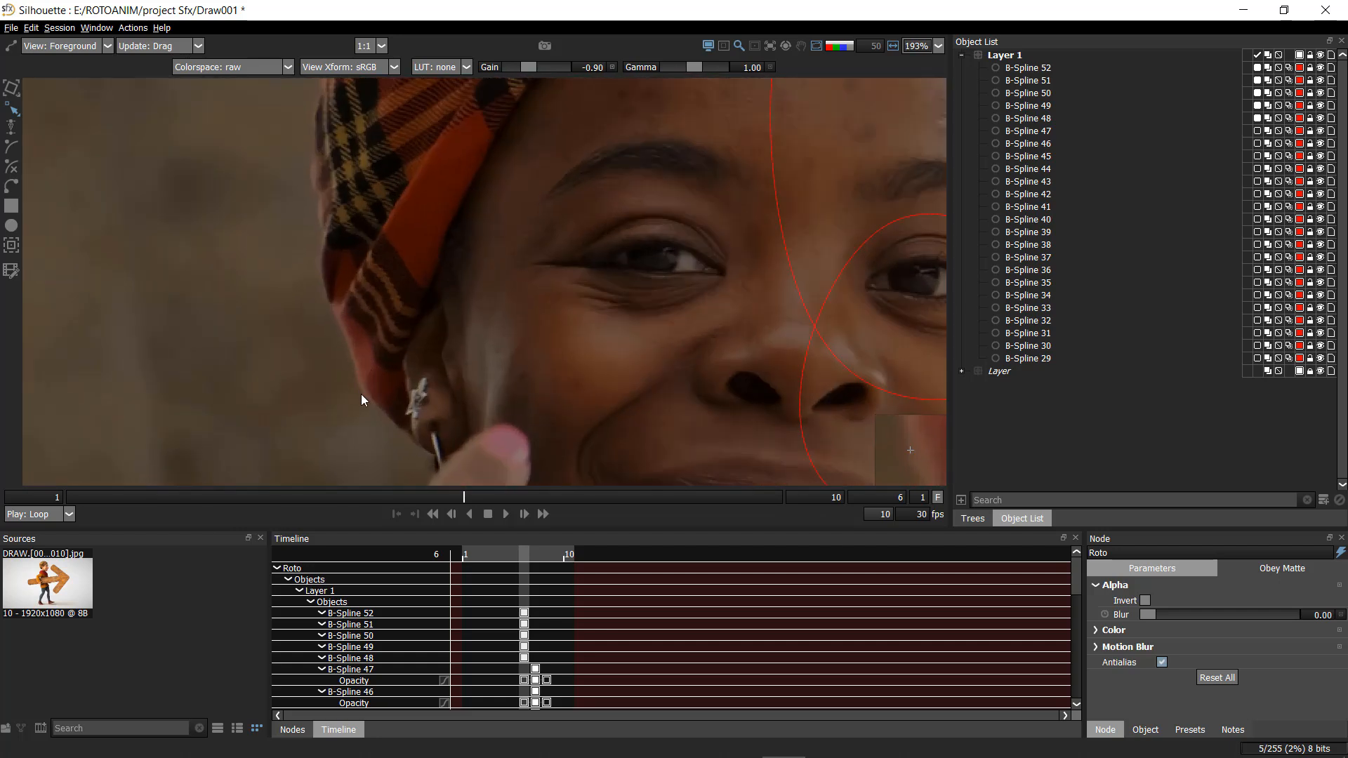
pyautogui.scroll(3, 385, 347)
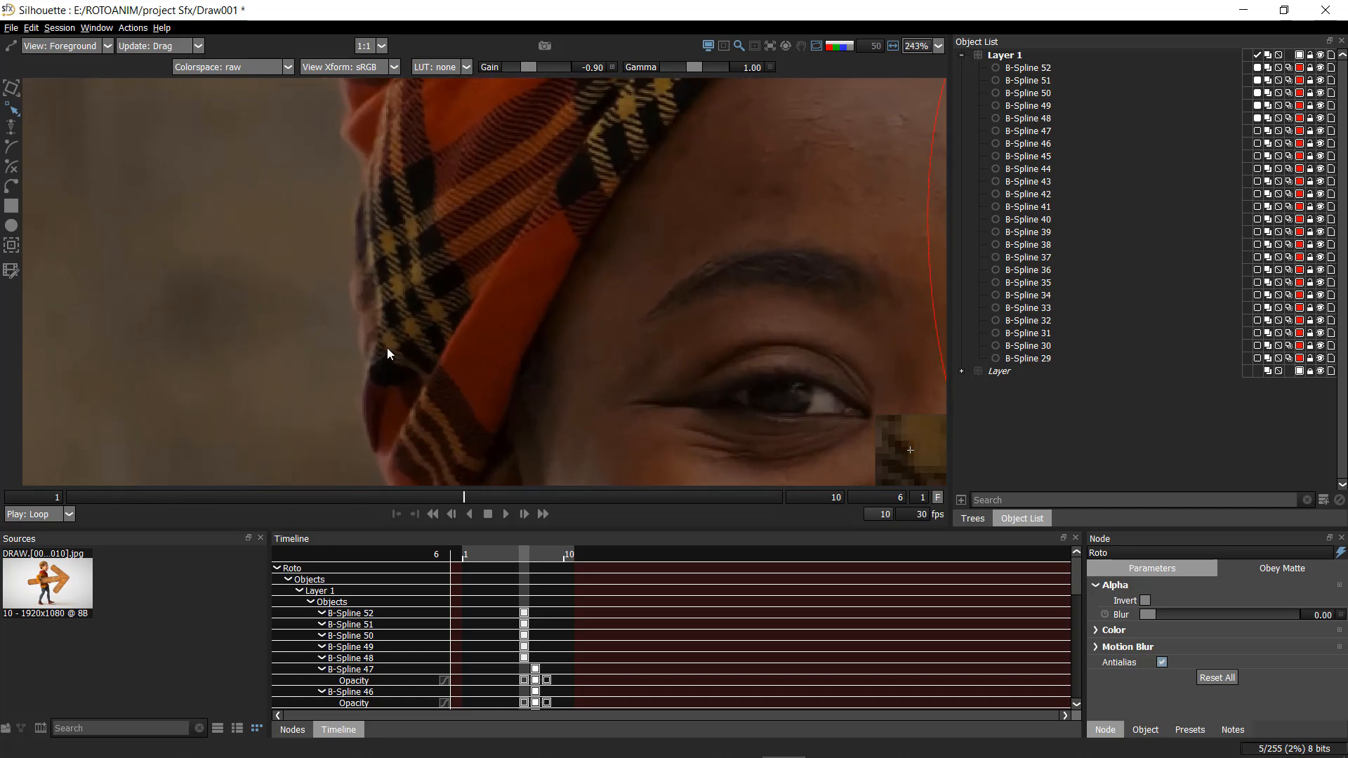
pyautogui.click(372, 229)
pyautogui.click(364, 287)
pyautogui.click(359, 320)
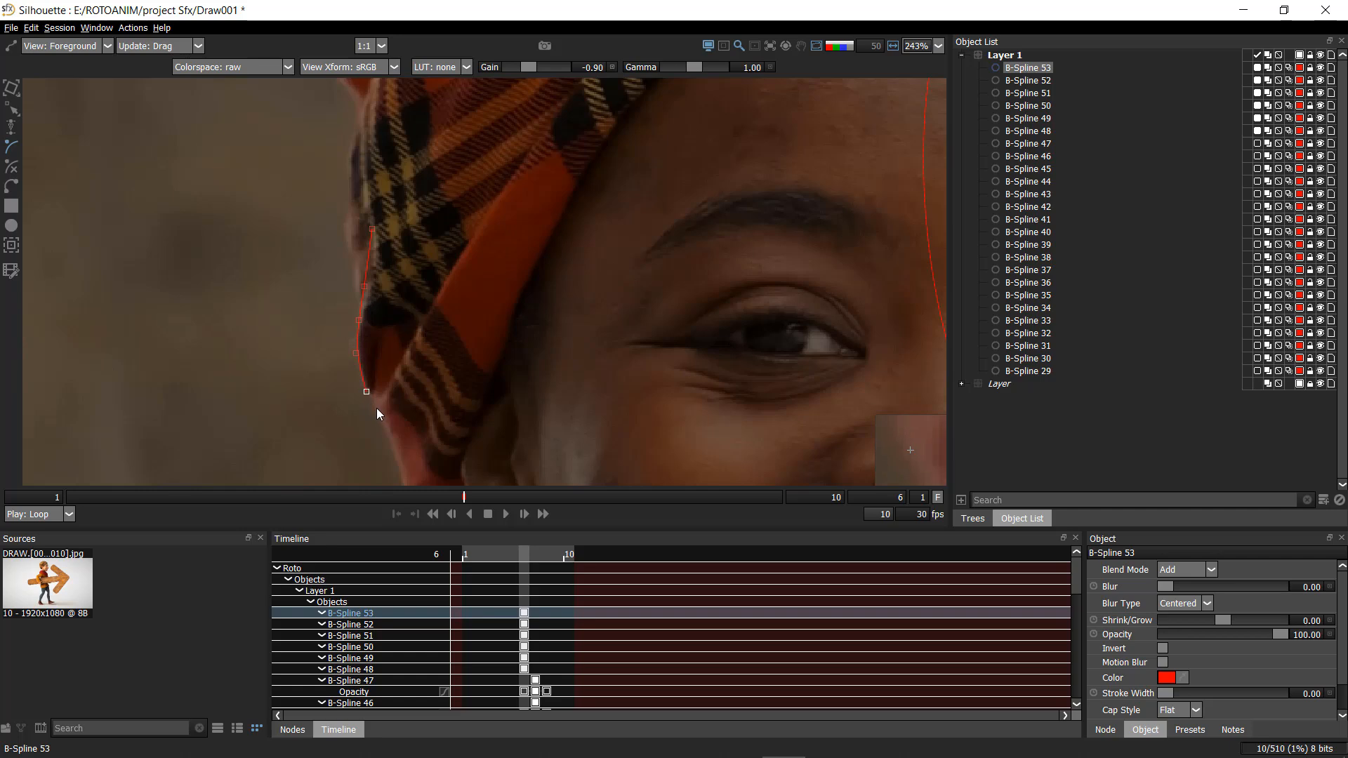
pyautogui.click(393, 444)
pyautogui.moveTo(402, 423); pyautogui.dragTo(410, 345)
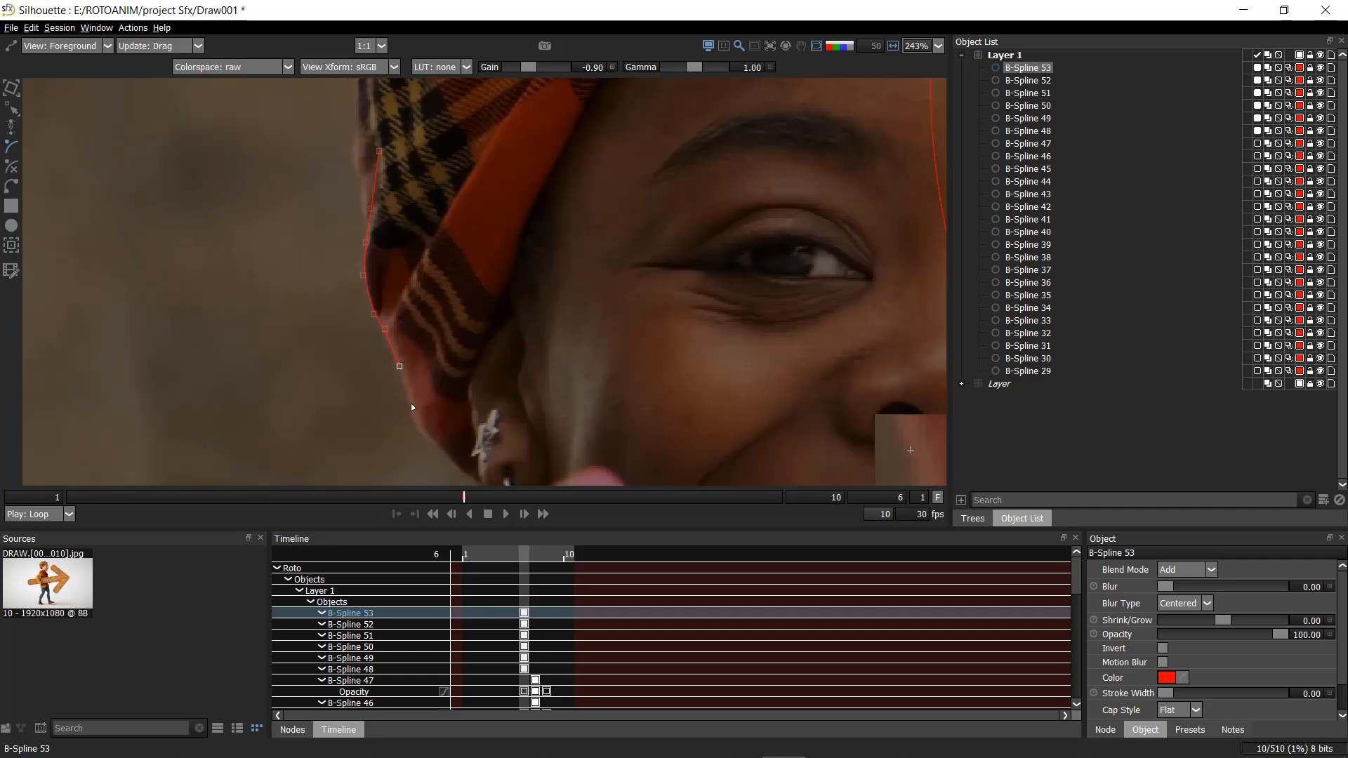
# - Continue the spline past the ear and close it through the cheek, eye corner and headwrap
pyautogui.click(445, 457)
pyautogui.click(722, 411)
pyautogui.click(685, 167)
pyautogui.click(442, 109)
pyautogui.click(379, 151)
# - Start another overlapping B-spline above the ear, tracing the bulge in the headwrap's outer edge upwards
pyautogui.moveTo(483, 349); pyautogui.dragTo(571, 515)
pyautogui.press('b')
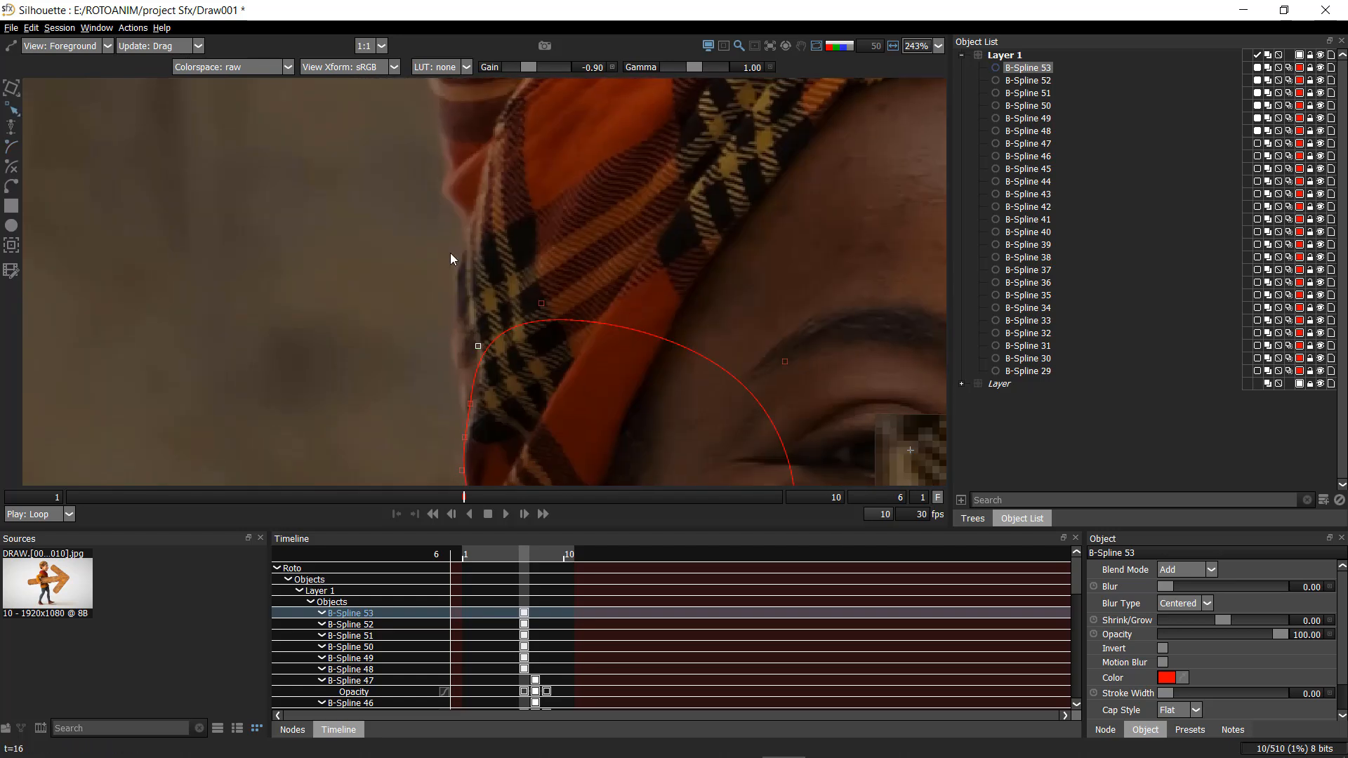
pyautogui.moveTo(465, 284); pyautogui.dragTo(469, 179)
pyautogui.scroll(2, 469, 180)
pyautogui.moveTo(503, 325); pyautogui.dragTo(495, 254)
pyautogui.scroll(1, 437, 299)
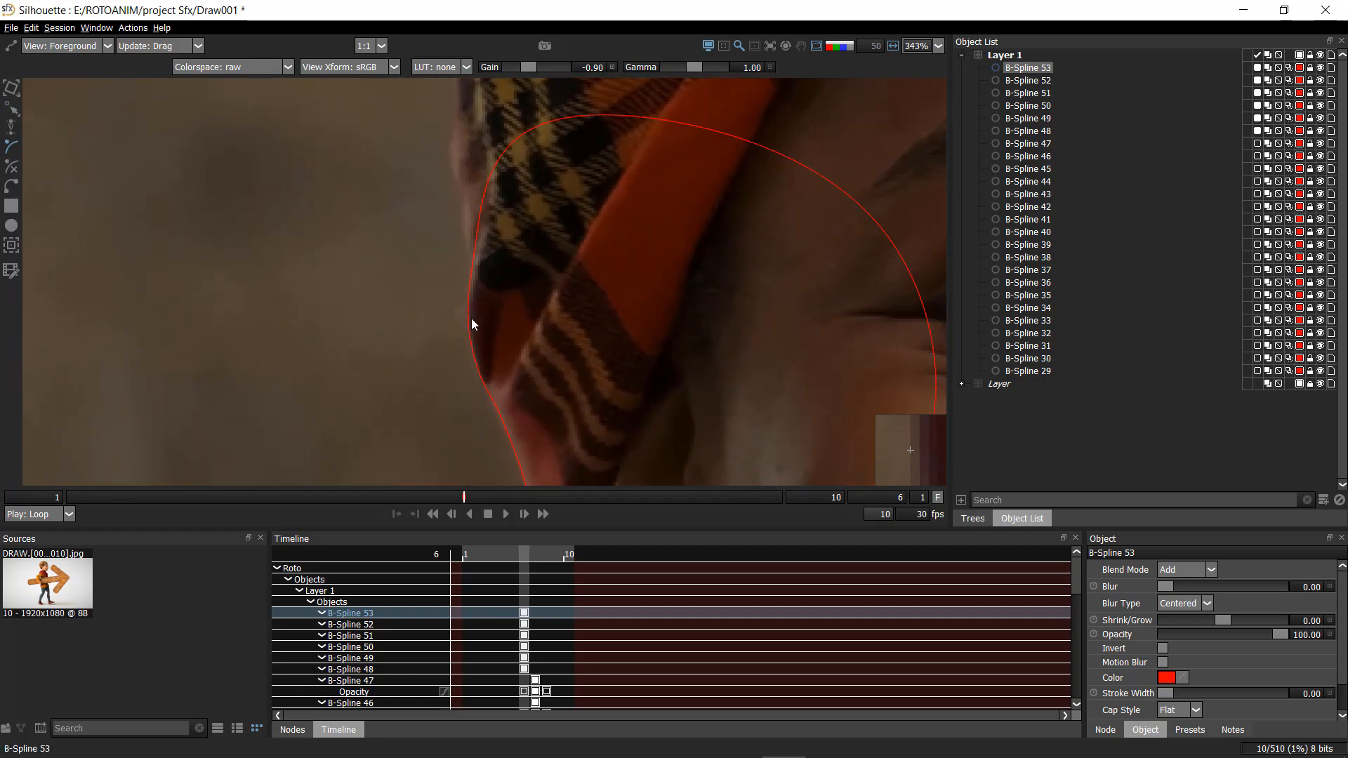
pyautogui.click(470, 311)
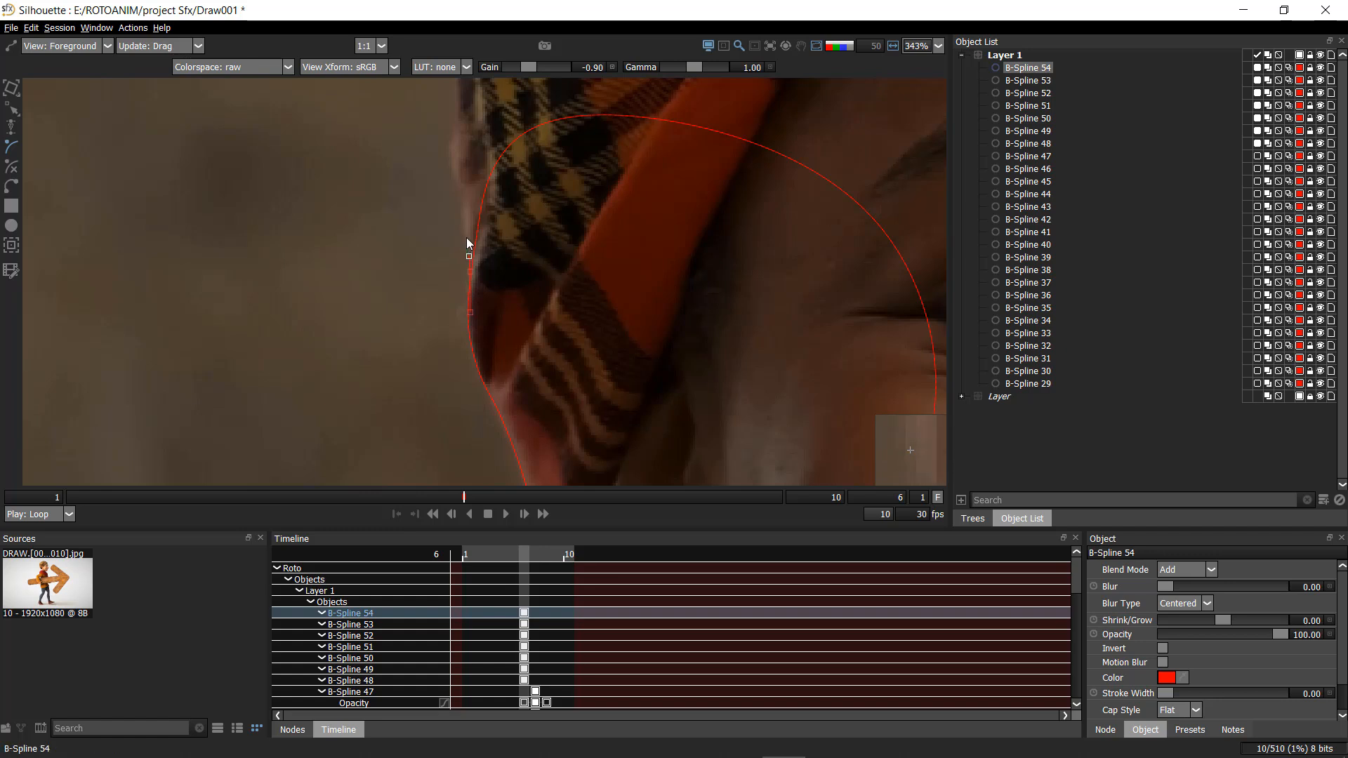
pyautogui.click(464, 202)
pyautogui.click(458, 184)
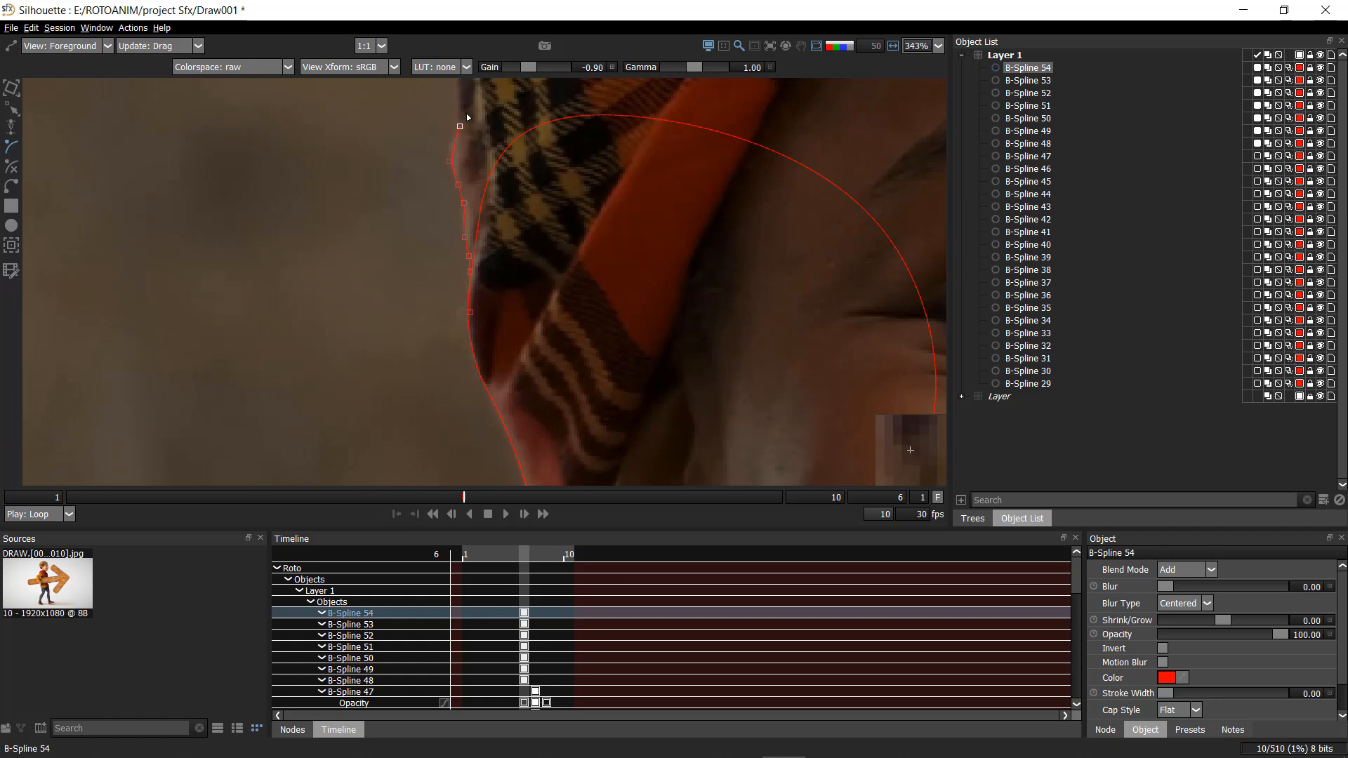
pyautogui.moveTo(467, 114); pyautogui.dragTo(463, 236)
pyautogui.click(453, 249)
pyautogui.click(451, 210)
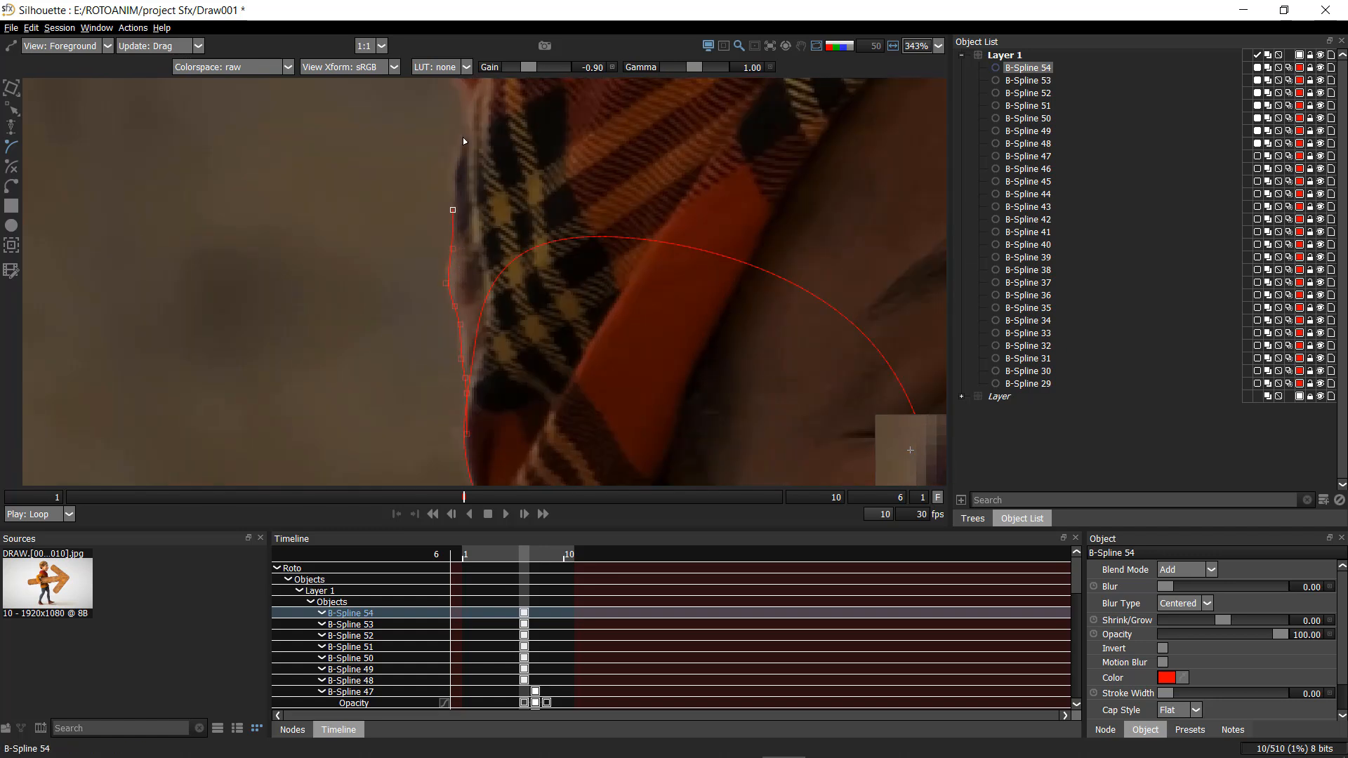
# - Extend the headwrap's spline up the fabric edge and close it through the forehead, overlapping the shape below
pyautogui.moveTo(476, 112); pyautogui.dragTo(467, 288)
pyautogui.click(476, 270)
pyautogui.click(482, 204)
pyautogui.click(530, 127)
pyautogui.moveTo(814, 294); pyautogui.dragTo(753, 172)
pyautogui.scroll(-2, 752, 171)
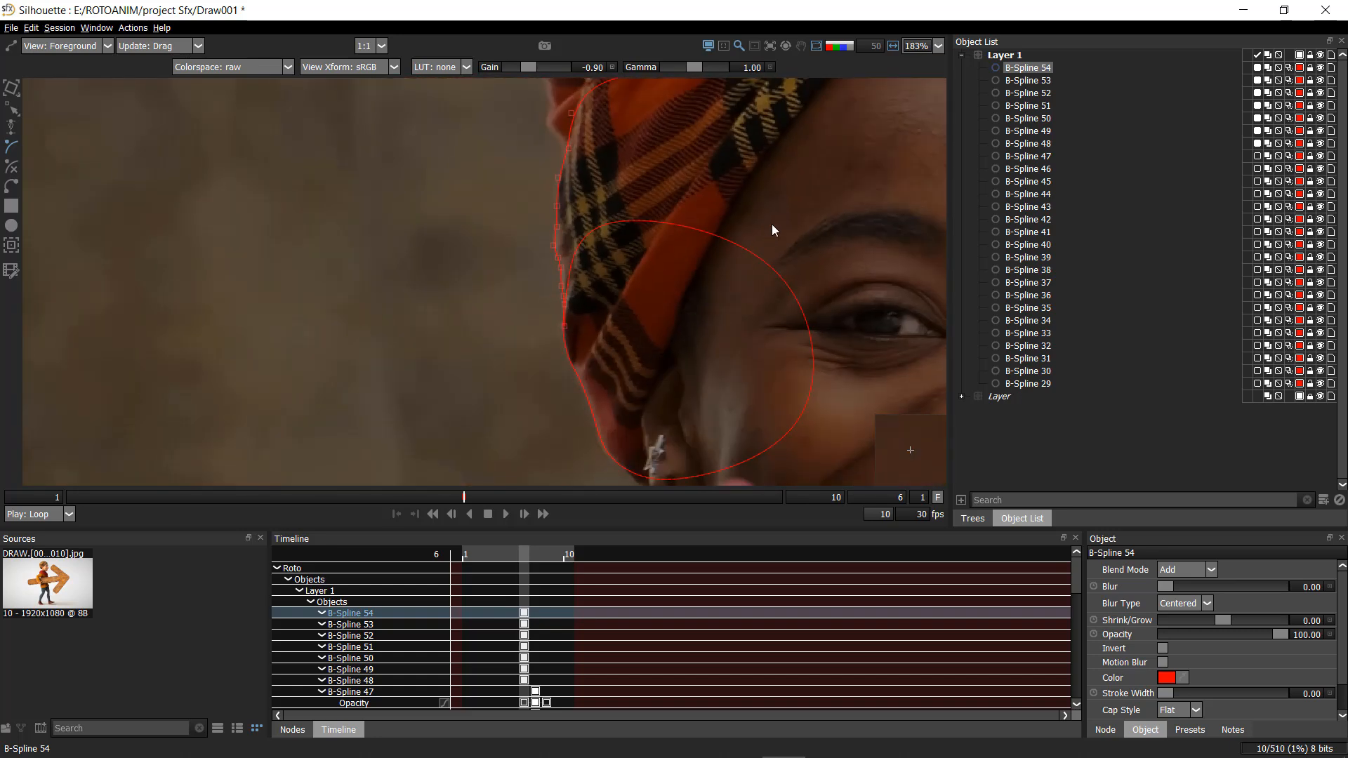
pyautogui.click(565, 327)
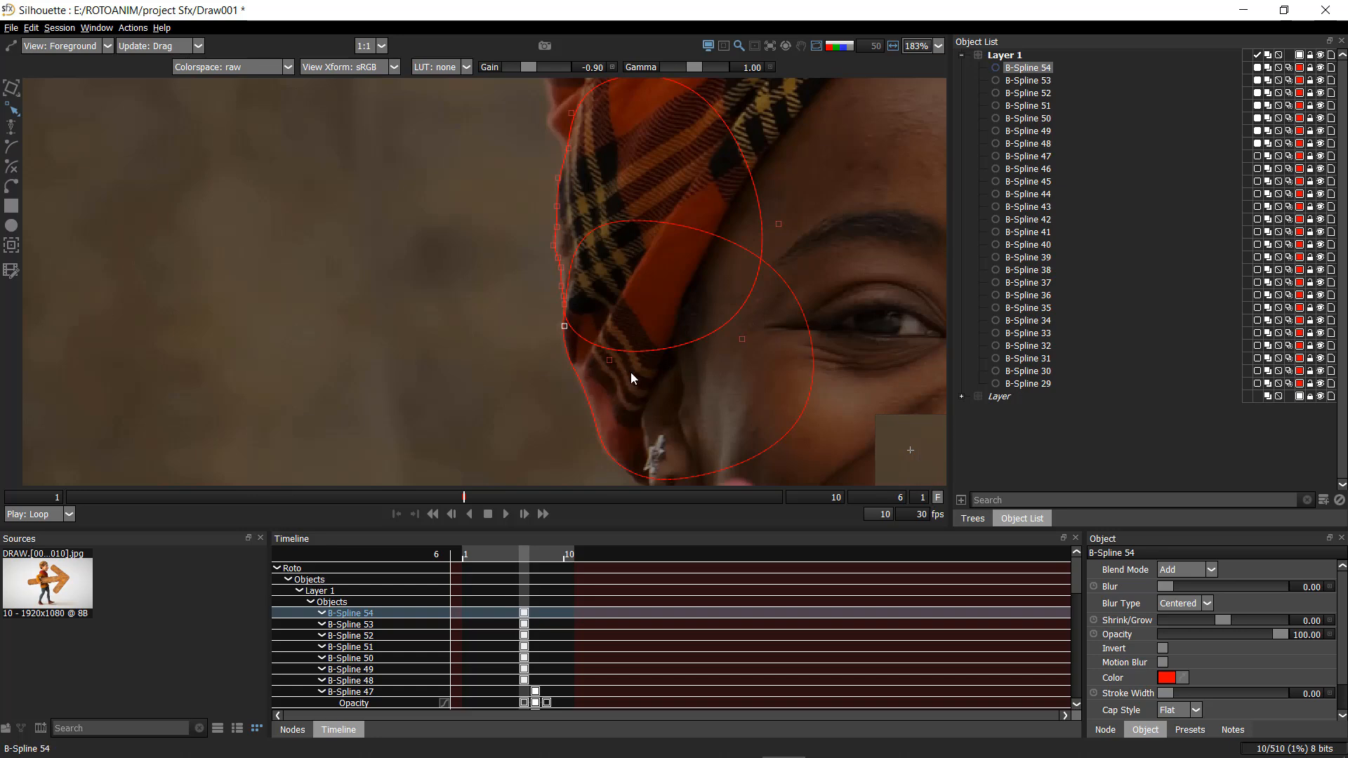
# - Start a B-spline at the neck, tracing the jacket collar's upper edge inside the hoop earring
pyautogui.scroll(-3, 731, 320)
pyautogui.moveTo(731, 370); pyautogui.dragTo(491, 241)
pyautogui.scroll(-1, 491, 242)
pyautogui.click(555, 256)
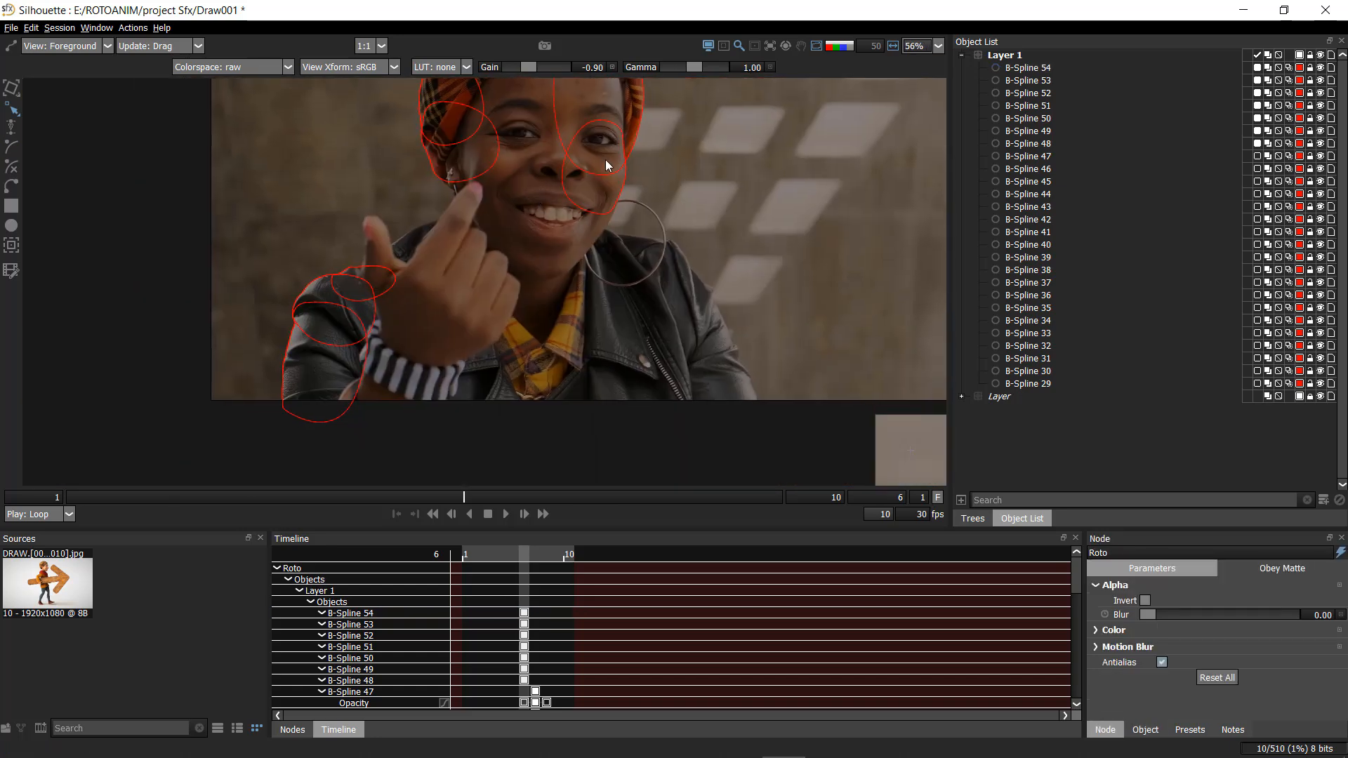
pyautogui.scroll(5, 574, 226)
pyautogui.moveTo(731, 229); pyautogui.dragTo(699, 215)
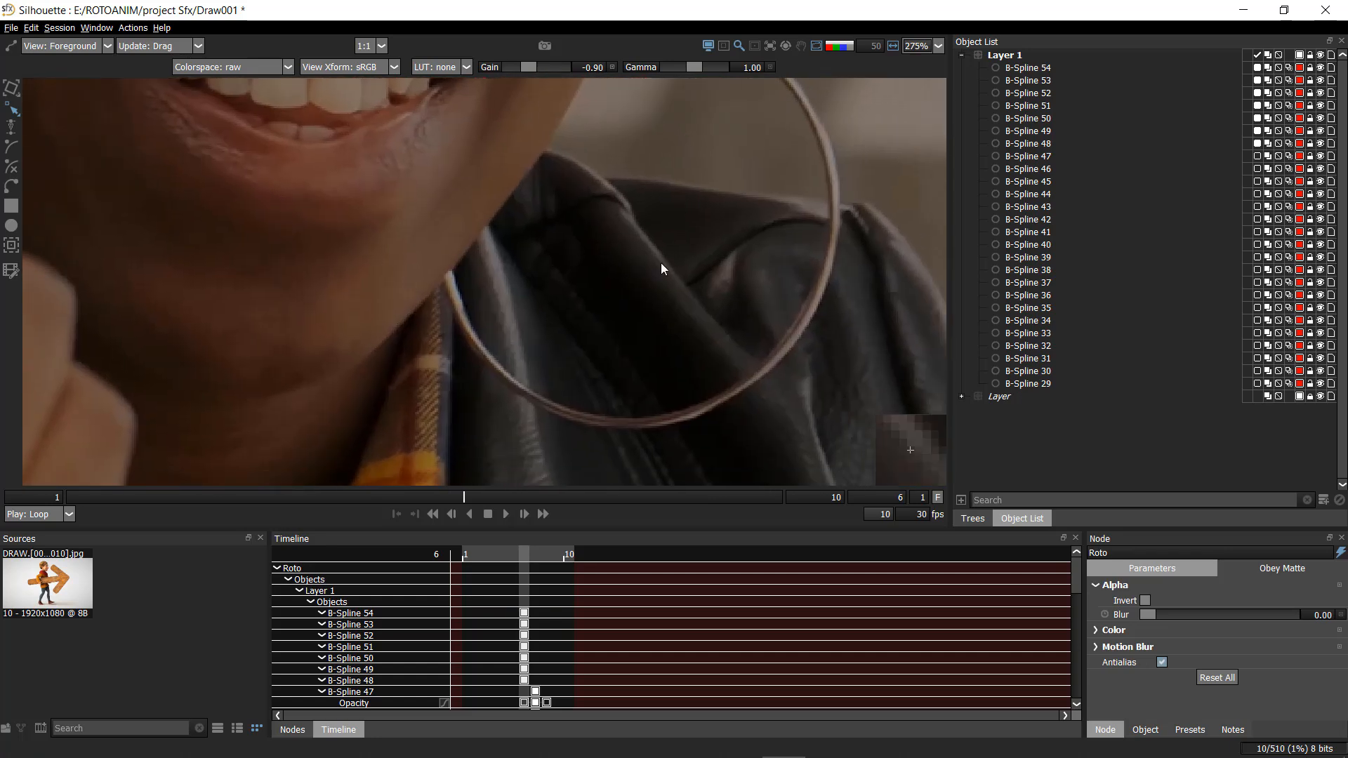
pyautogui.click(522, 137)
pyautogui.click(563, 151)
pyautogui.click(579, 160)
pyautogui.click(604, 177)
pyautogui.click(626, 199)
# - Run the collar's spline down its folded edge and close it through the jacket and neck
pyautogui.click(684, 278)
pyautogui.click(744, 376)
pyautogui.click(568, 361)
pyautogui.click(439, 236)
pyautogui.click(476, 149)
pyautogui.click(523, 137)
# - Start a B-spline overlapping the collar and trace the jacket's top shoulder edge across the hoop earring
pyautogui.moveTo(519, 167); pyautogui.dragTo(470, 237)
pyautogui.scroll(1, 470, 242)
pyautogui.click(521, 238)
pyautogui.click(562, 246)
pyautogui.click(591, 248)
pyautogui.click(614, 249)
pyautogui.click(662, 256)
pyautogui.click(713, 261)
pyautogui.click(788, 271)
pyautogui.click(830, 279)
# - Close the top shoulder's spline through the jacket so it overlaps the collar shape
pyautogui.click(860, 328)
pyautogui.click(843, 429)
pyautogui.click(637, 442)
pyautogui.click(469, 362)
pyautogui.click(462, 273)
pyautogui.click(520, 238)
# - Start a B-spline overlapping the top shoulder shape and trace the shoulder's outer edge down to the upper arm
pyautogui.scroll(-8, 537, 244)
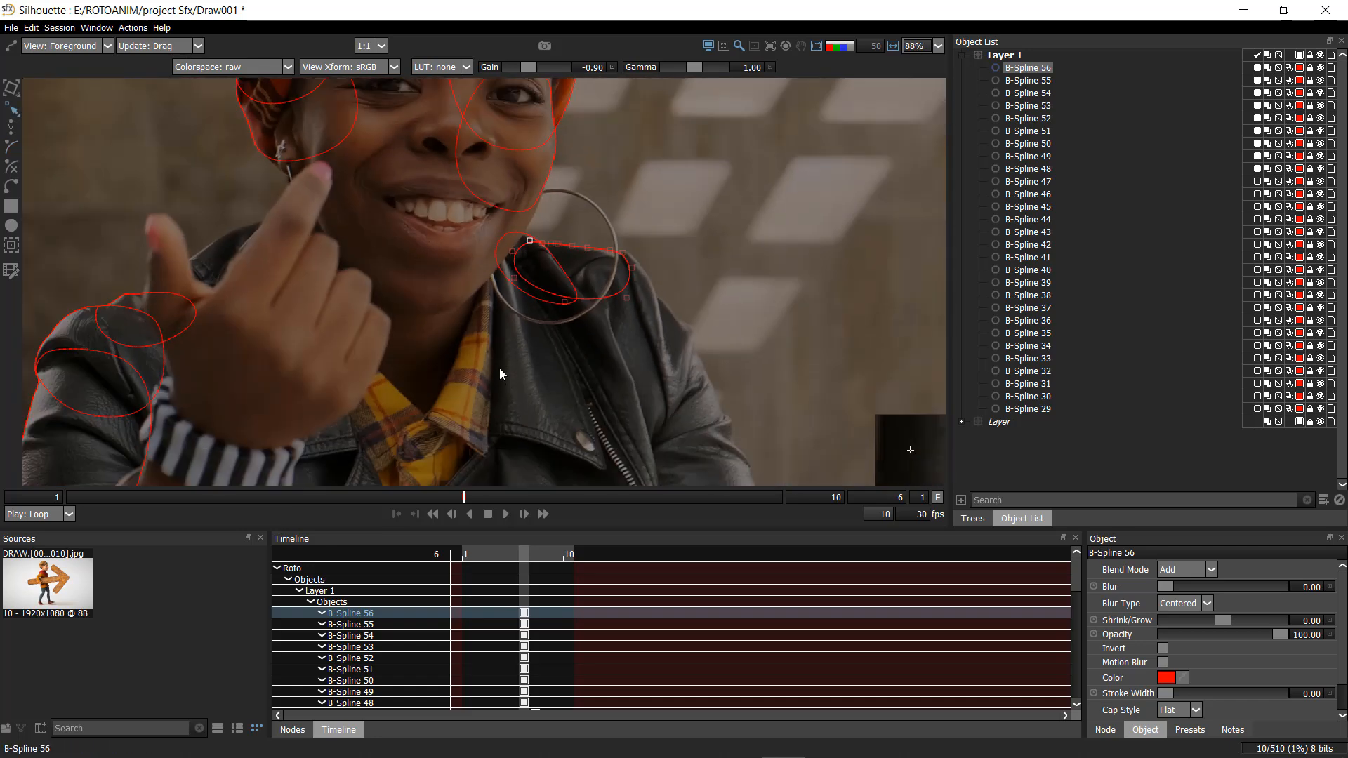
pyautogui.scroll(-3, 500, 373)
pyautogui.click(513, 318)
pyautogui.moveTo(521, 315); pyautogui.dragTo(532, 249)
pyautogui.scroll(3, 554, 307)
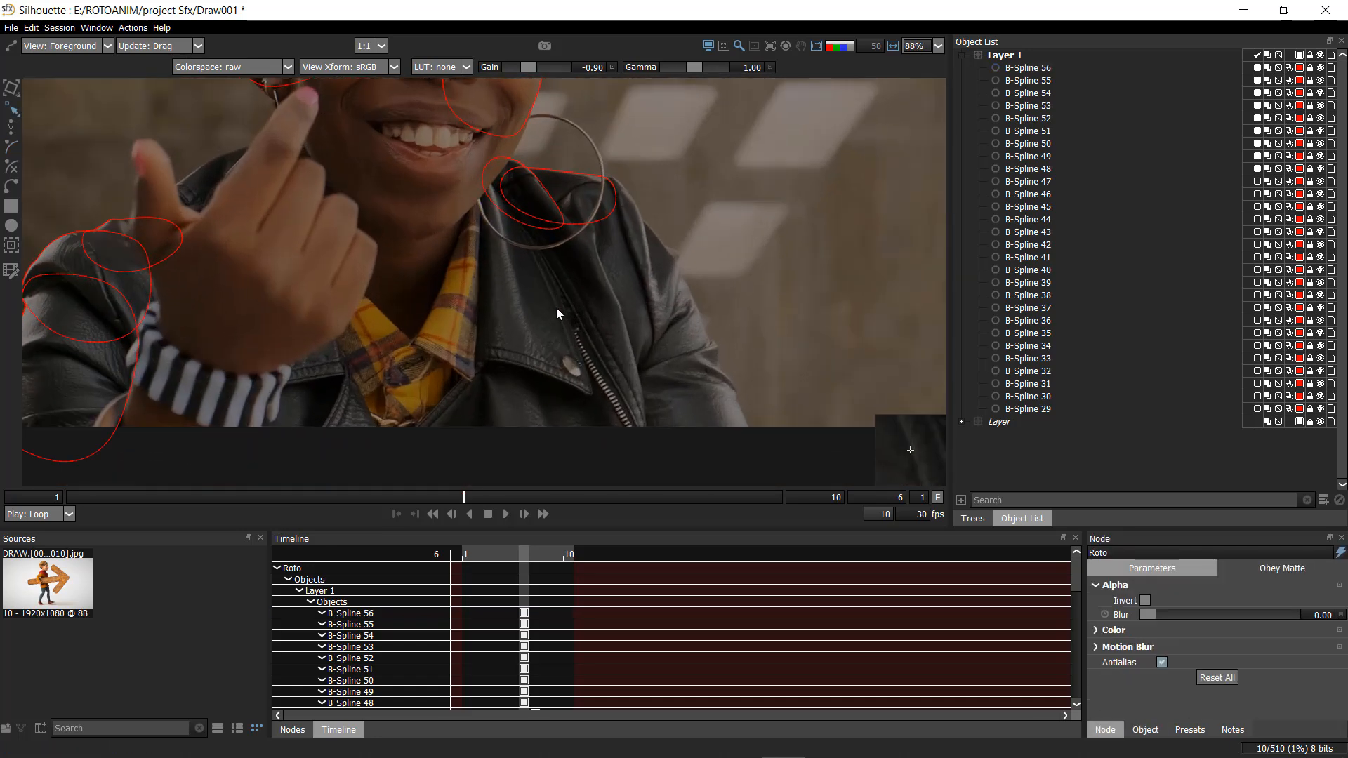
pyautogui.click(584, 178)
pyautogui.click(607, 173)
pyautogui.click(636, 198)
pyautogui.click(644, 220)
pyautogui.click(658, 238)
pyautogui.click(670, 248)
pyautogui.click(681, 251)
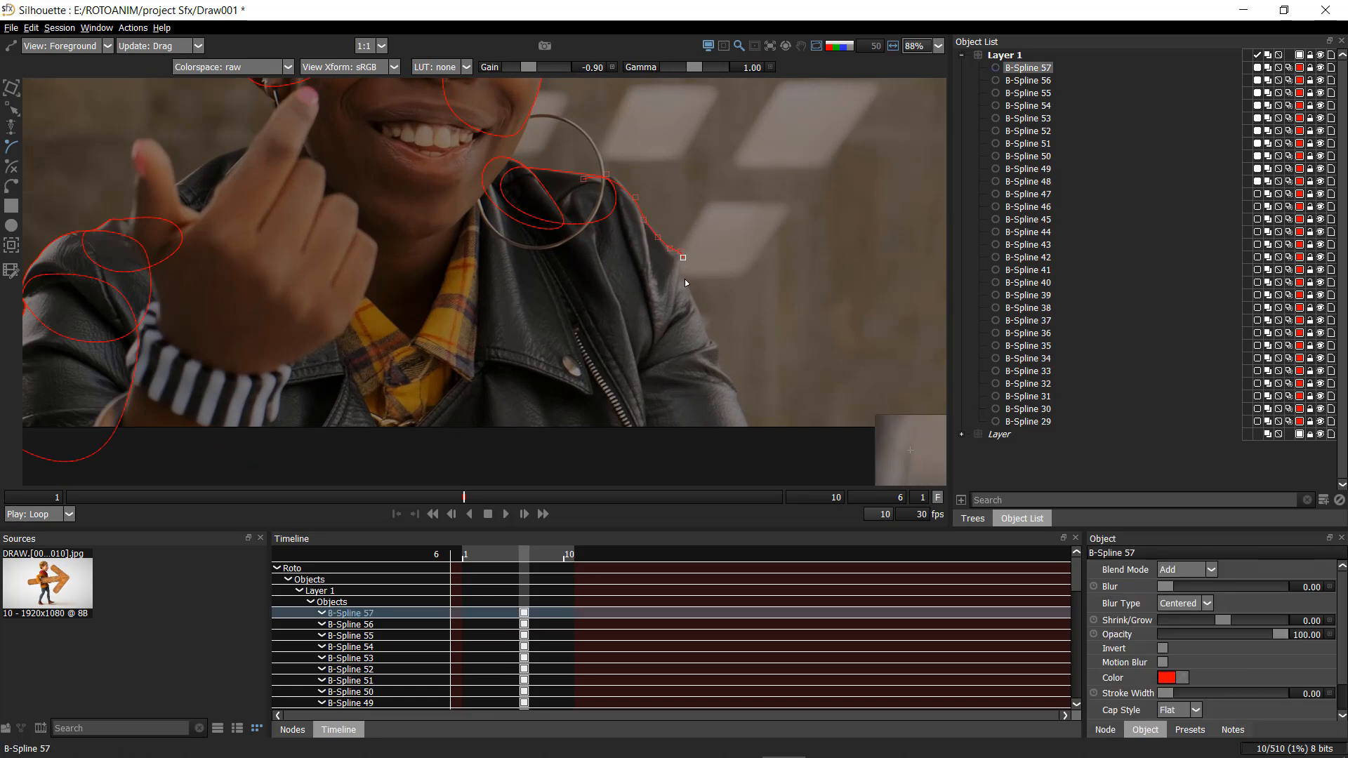
# - Close the outer shoulder's spline through the jacket and adjust its first two points to the shoulder's top edge
pyautogui.click(675, 295)
pyautogui.click(660, 339)
pyautogui.click(608, 325)
pyautogui.click(567, 253)
pyautogui.click(557, 202)
pyautogui.click(583, 178)
pyautogui.moveTo(583, 178); pyautogui.dragTo(591, 172)
pyautogui.moveTo(607, 173)
pyautogui.mouseDown()
pyautogui.moveTo(618, 156)
pyautogui.moveTo(613, 174)
pyautogui.mouseUp()
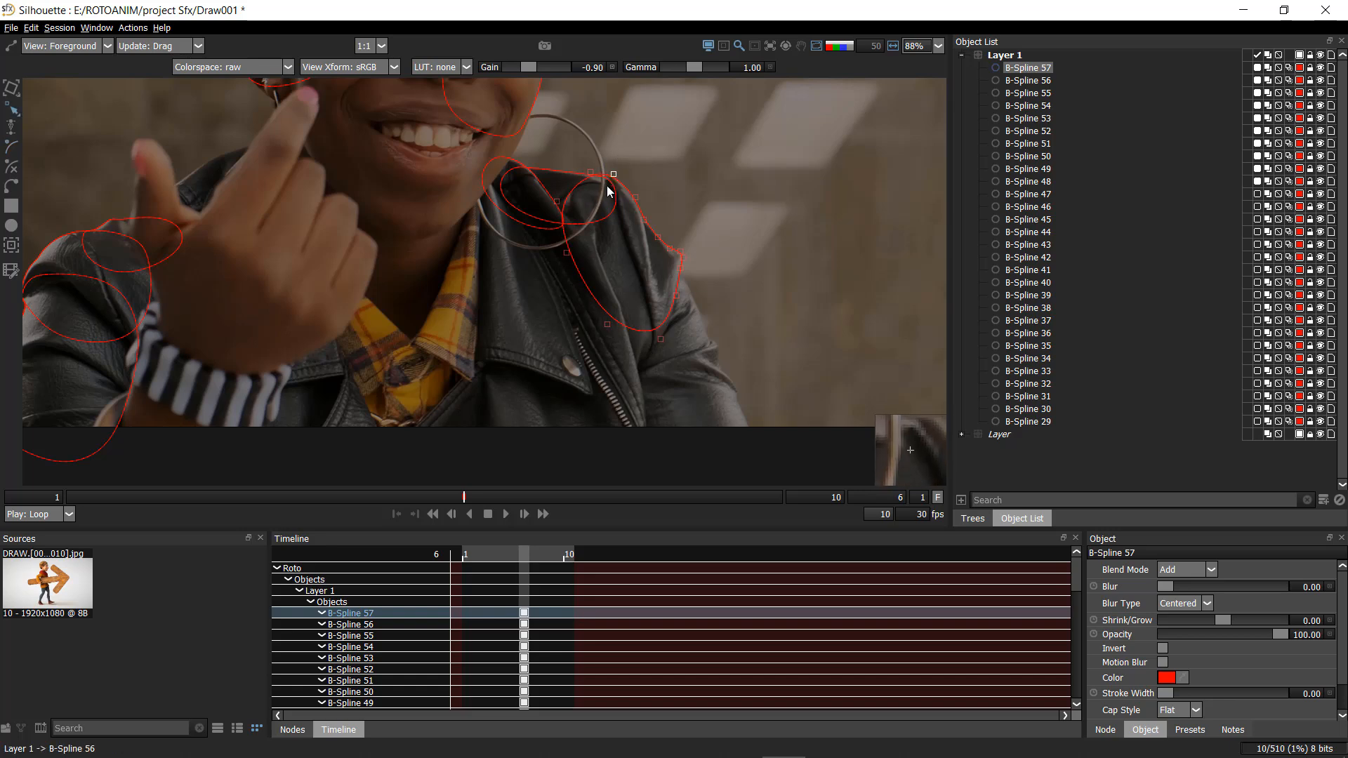
# - Draw a closed B-spline along the upper sleeve's outer edge, overlapping the shoulder shape and closing through the jacket
pyautogui.click(681, 275)
pyautogui.click(699, 314)
pyautogui.click(707, 332)
pyautogui.click(713, 348)
pyautogui.click(718, 390)
pyautogui.click(677, 407)
pyautogui.click(593, 364)
pyautogui.click(613, 272)
pyautogui.click(656, 258)
pyautogui.click(675, 258)
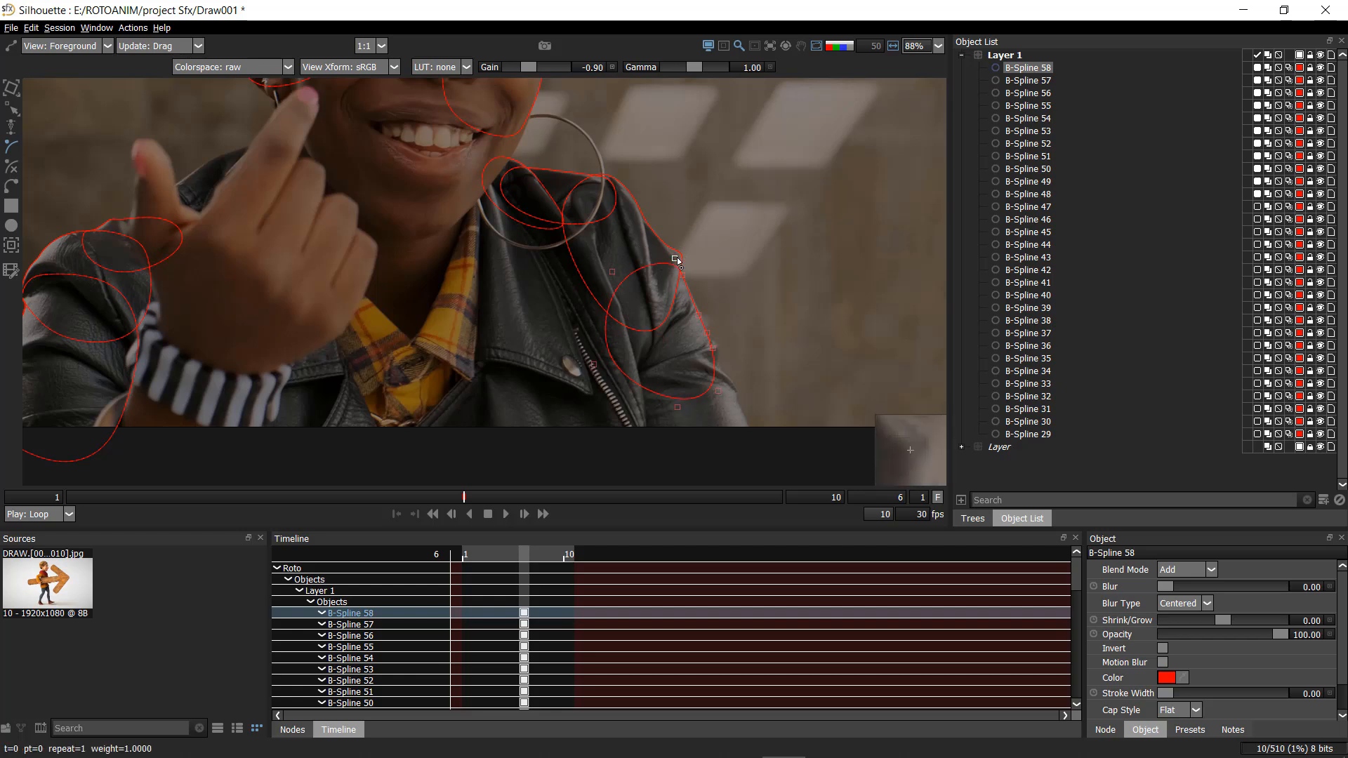
# - Draw a closed B-spline around the sleeve's next section towards the frame's lower edge, overlapping the upper sleeve shape
pyautogui.press('b')
pyautogui.moveTo(658, 285); pyautogui.dragTo(642, 174)
pyautogui.scroll(-2, 643, 174)
pyautogui.click(673, 204)
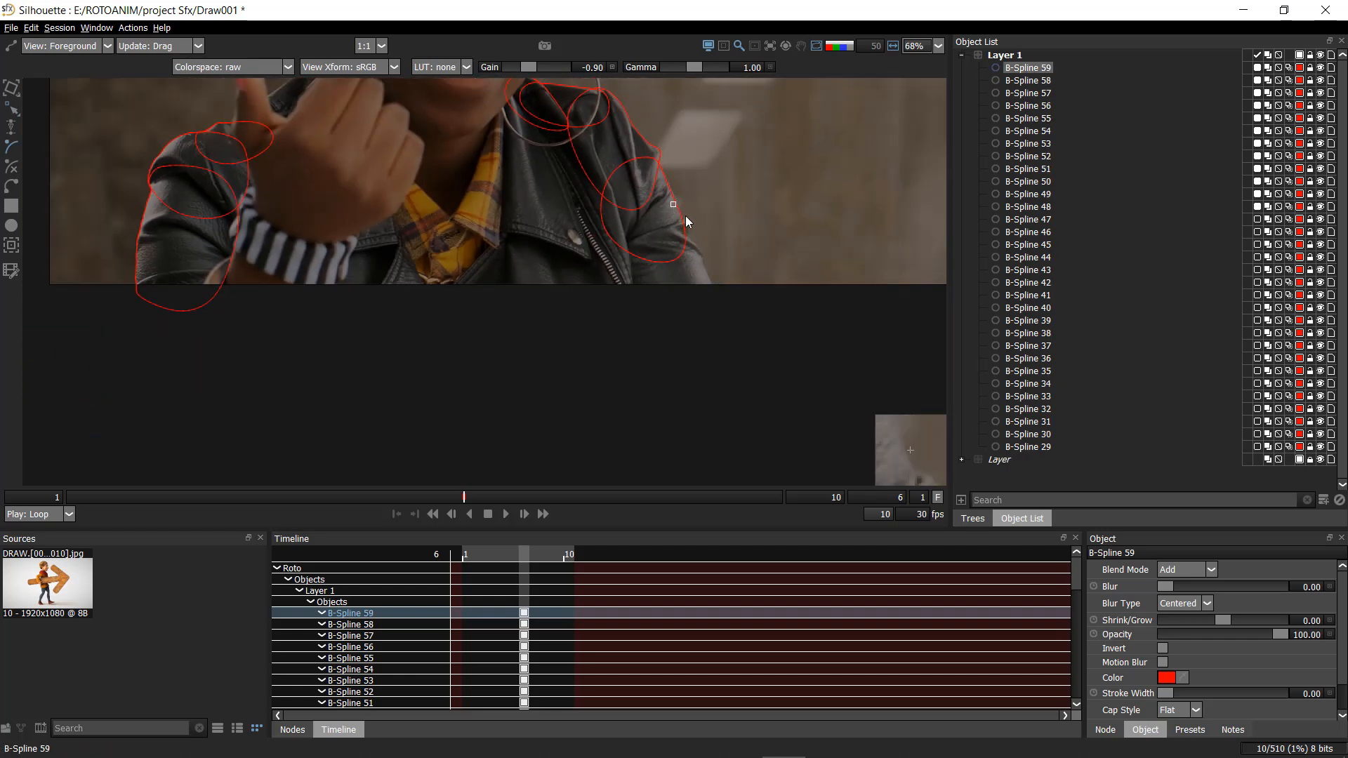
pyautogui.click(698, 280)
pyautogui.click(685, 300)
pyautogui.click(645, 280)
pyautogui.click(619, 192)
pyautogui.click(651, 190)
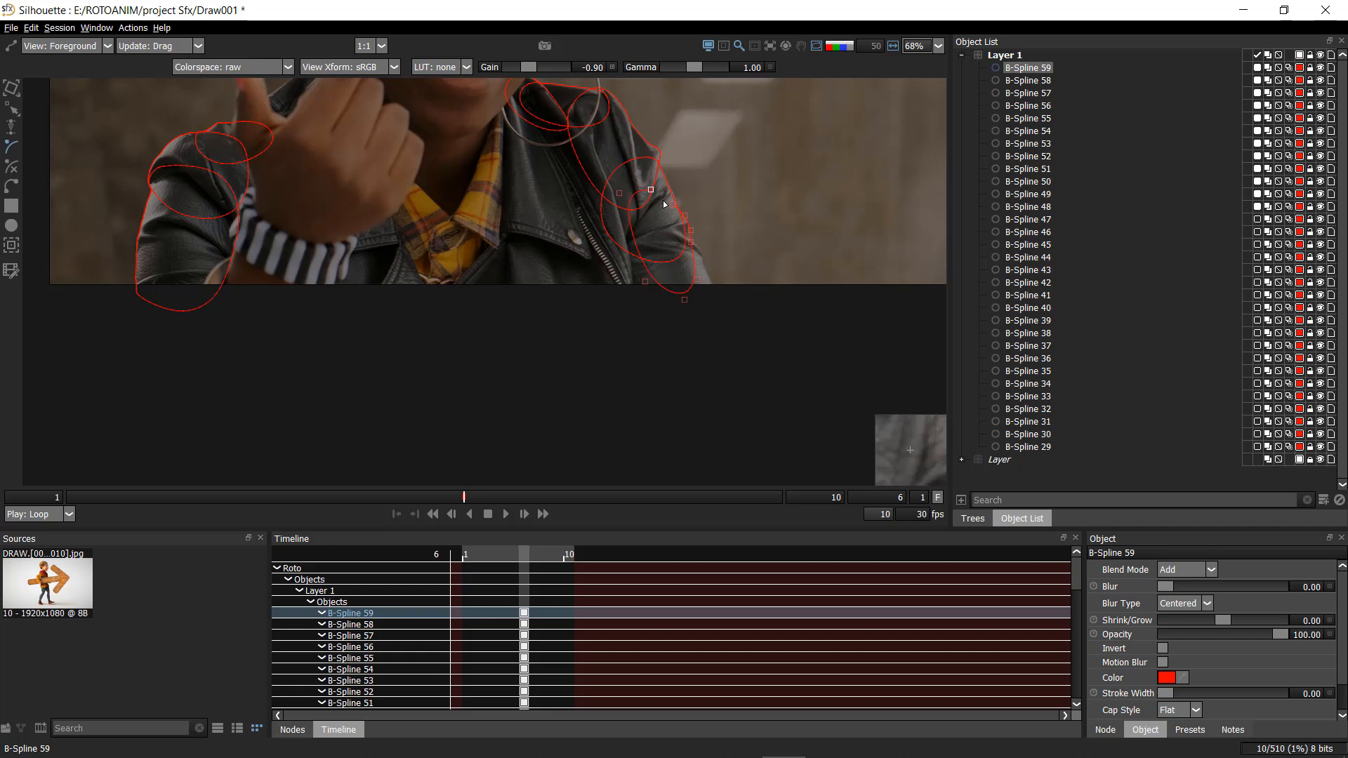
pyautogui.click(671, 203)
# - Draw a closed B-spline along the sleeve's last outer section, extending it beyond the frame's lower edge
pyautogui.scroll(2, 672, 204)
pyautogui.click(724, 236)
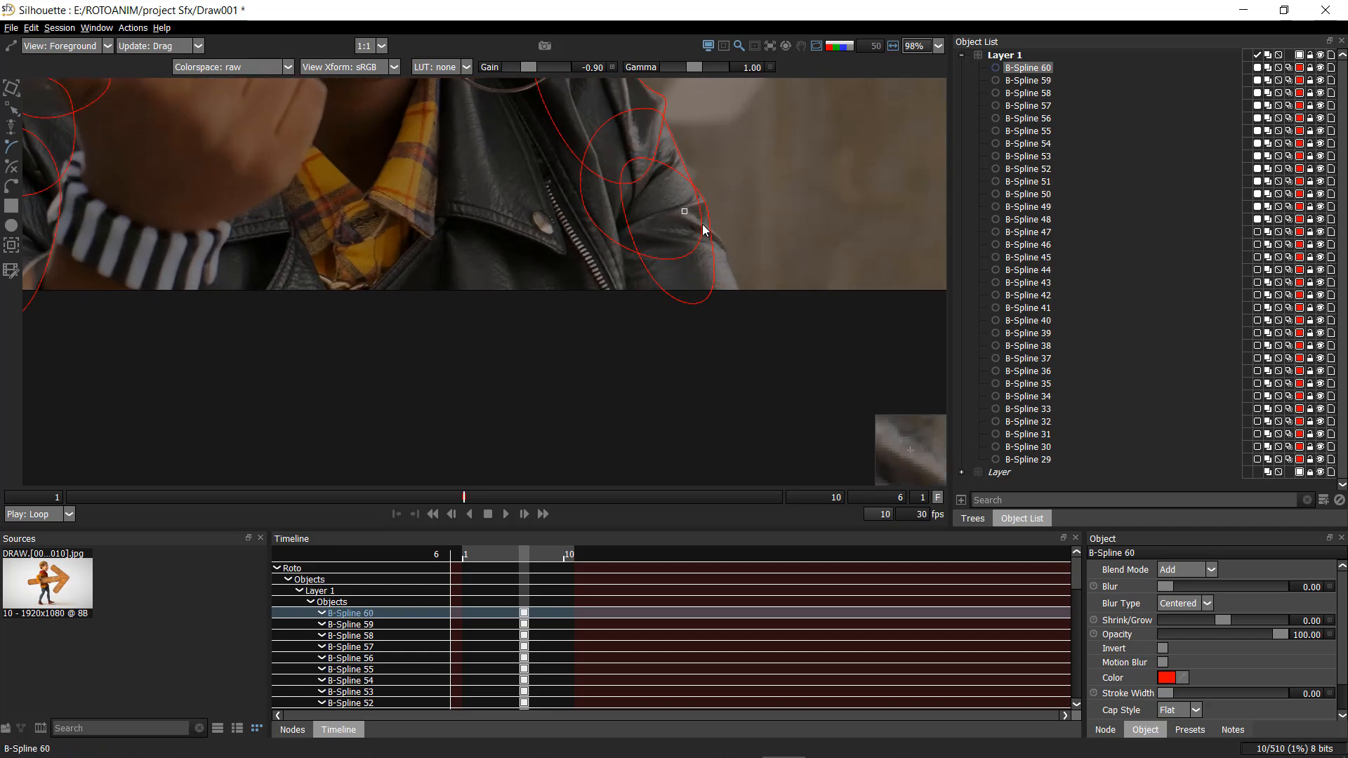
pyautogui.click(765, 322)
pyautogui.click(740, 373)
pyautogui.click(655, 309)
pyautogui.click(659, 221)
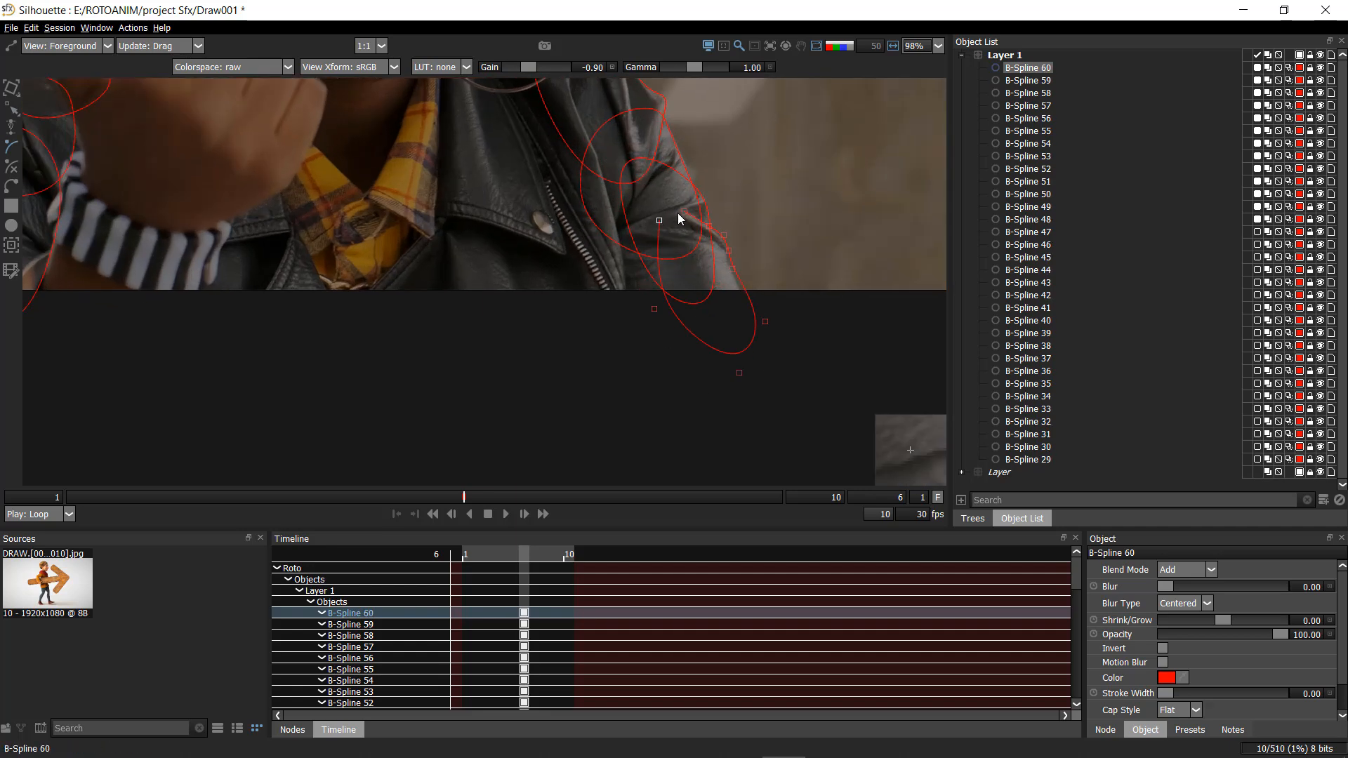
pyautogui.click(684, 212)
# - Check the matte overlay of all shapes over the woman, switching between output and foreground views
pyautogui.moveTo(670, 233); pyautogui.dragTo(652, 314)
pyautogui.click(608, 162)
pyautogui.press('3')
pyautogui.press('1')
pyautogui.moveTo(338, 185); pyautogui.dragTo(725, 221)
pyautogui.press('3')
pyautogui.scroll(-5, 550, 217)
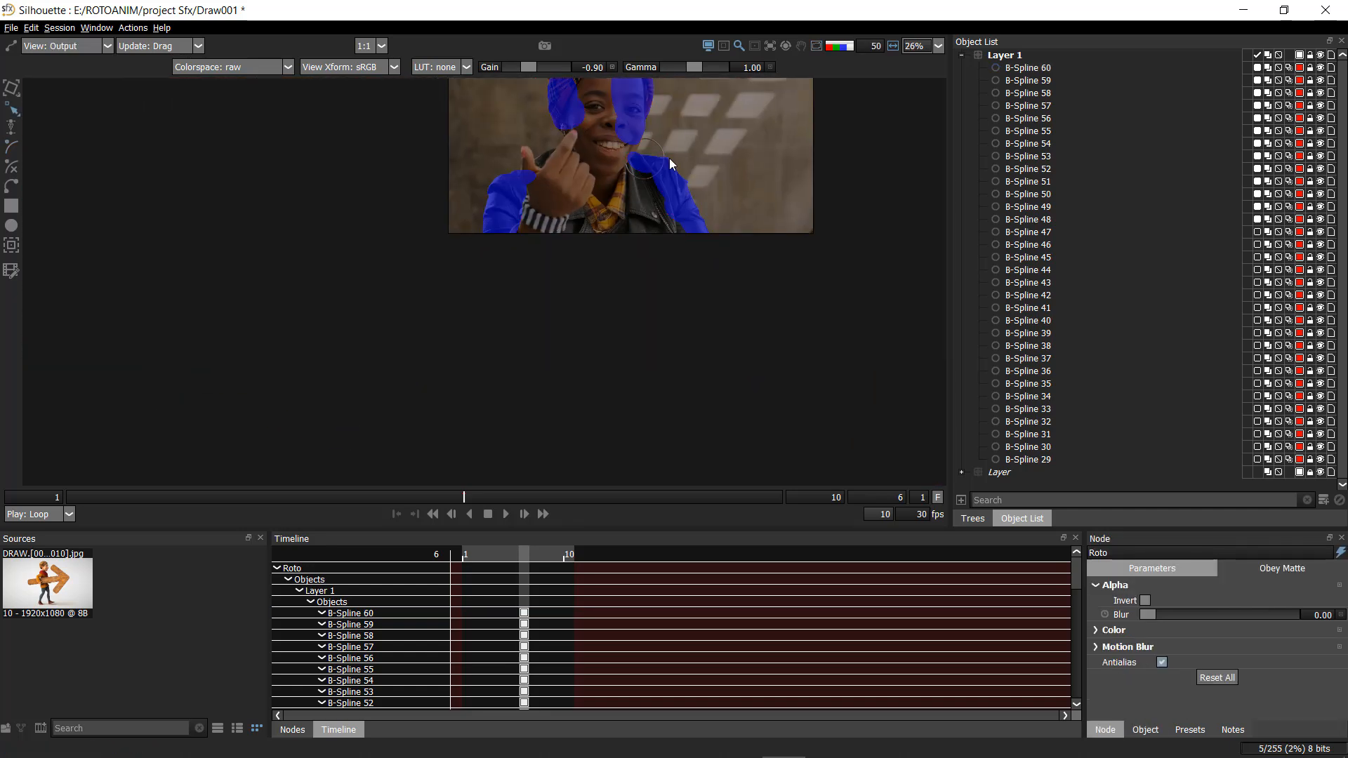
pyautogui.press('1')
pyautogui.scroll(2, 601, 186)
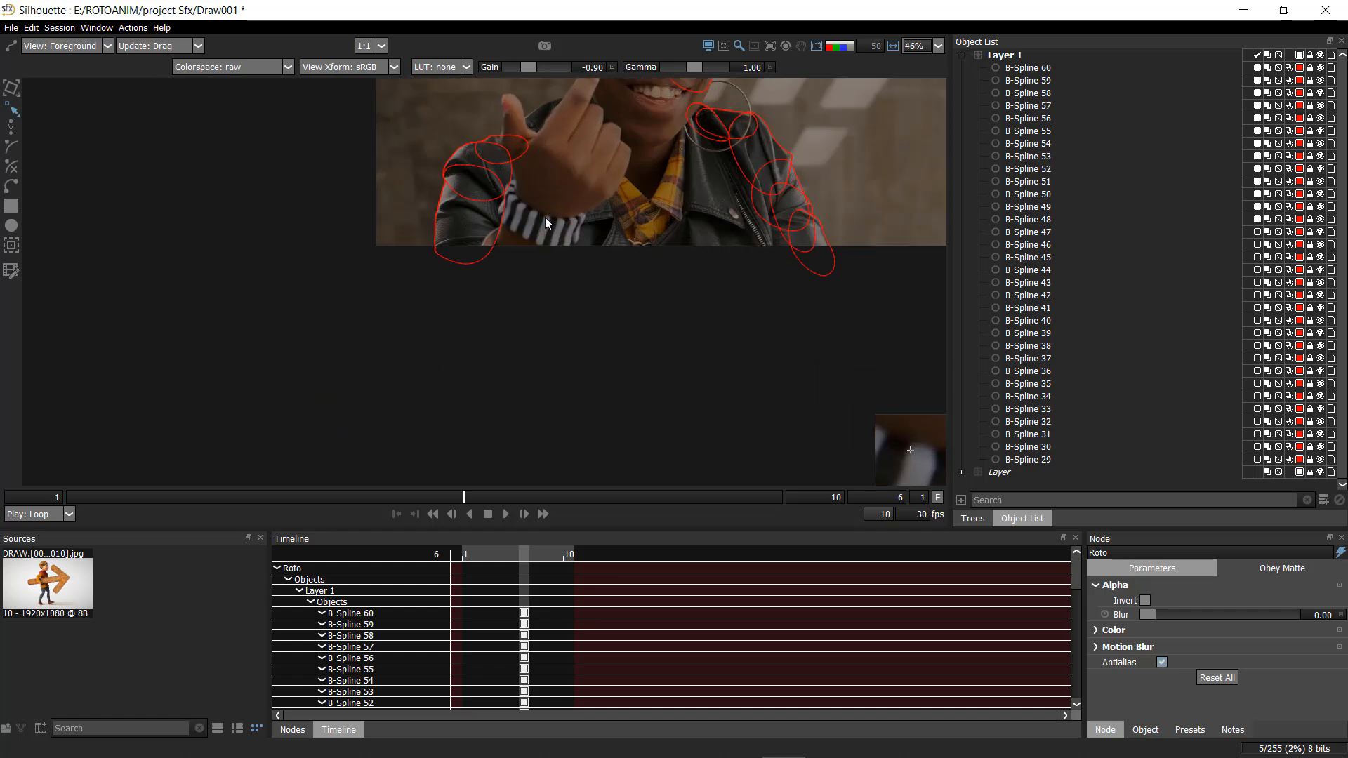
# - Draw a closed B-spline around the woman's torso, overlapping the sleeve and shoulder shapes and extending well below the frame's lower edge
pyautogui.click(477, 314)
pyautogui.click(460, 258)
pyautogui.click(465, 187)
pyautogui.click(487, 153)
pyautogui.click(551, 122)
pyautogui.click(743, 123)
pyautogui.click(775, 164)
pyautogui.click(822, 259)
pyautogui.click(825, 327)
pyautogui.click(731, 378)
pyautogui.click(554, 350)
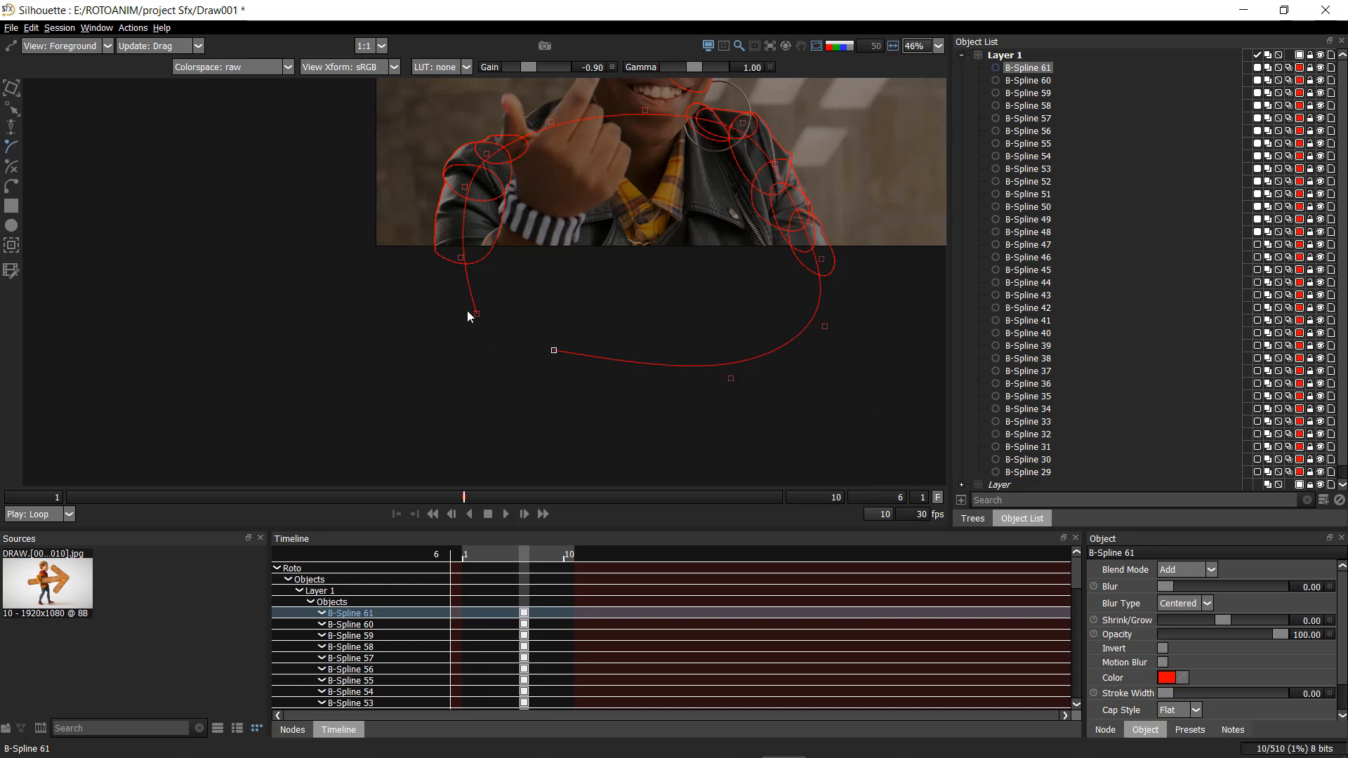
pyautogui.click(477, 313)
# - Check the matte overlay of the jacket in output view and examine the shoulder shapes in foreground view
pyautogui.press('3')
pyautogui.moveTo(691, 263); pyautogui.dragTo(856, 264)
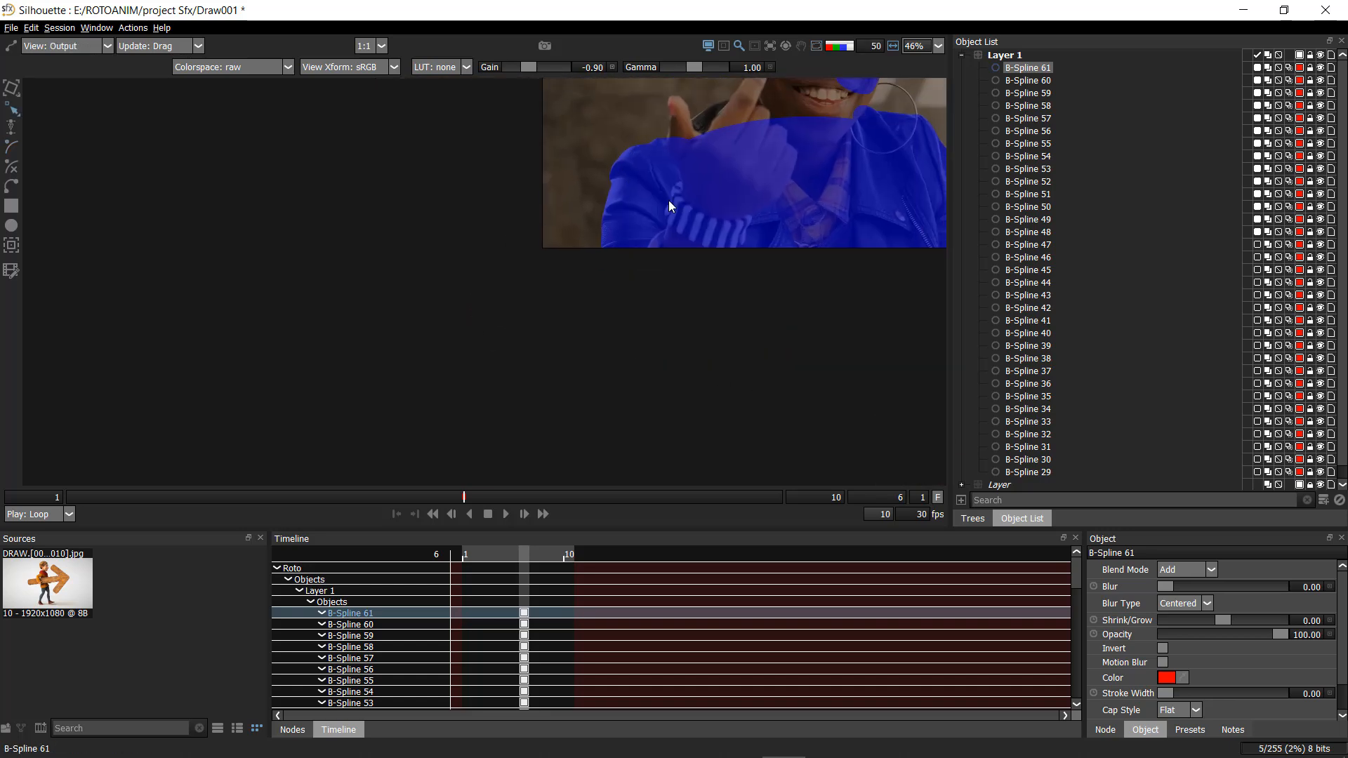
pyautogui.moveTo(606, 243); pyautogui.dragTo(201, 368)
pyautogui.press('1')
pyautogui.scroll(4, 441, 283)
pyautogui.click(668, 303)
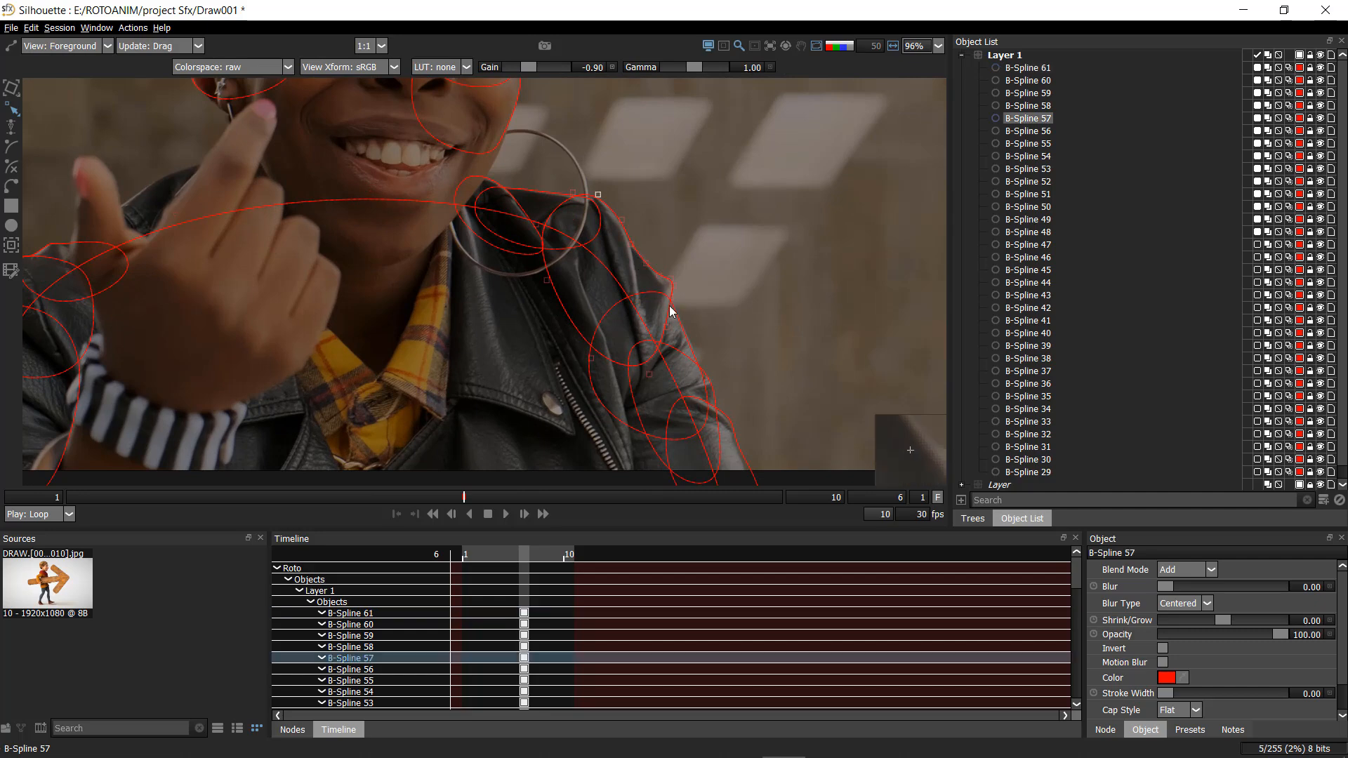
pyautogui.moveTo(689, 326); pyautogui.dragTo(753, 295)
pyautogui.scroll(-2, 752, 293)
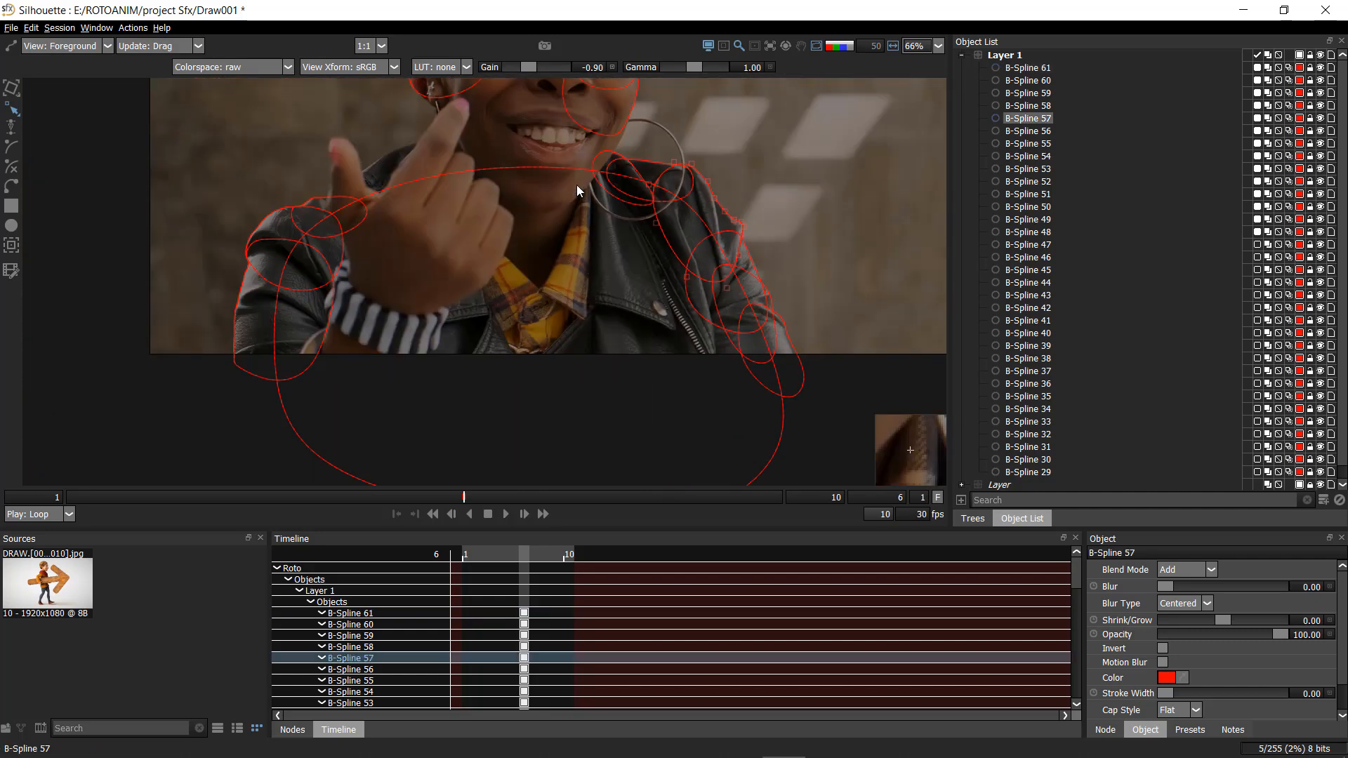
pyautogui.click(577, 167)
pyautogui.click(908, 103)
# - Examine the walking man's shirt and dark trouser edges on frame 5
pyautogui.press('z')
pyautogui.moveTo(576, 88); pyautogui.dragTo(514, 210)
pyautogui.scroll(-1, 492, 271)
pyautogui.scroll(1, 491, 271)
pyautogui.scroll(-1, 515, 210)
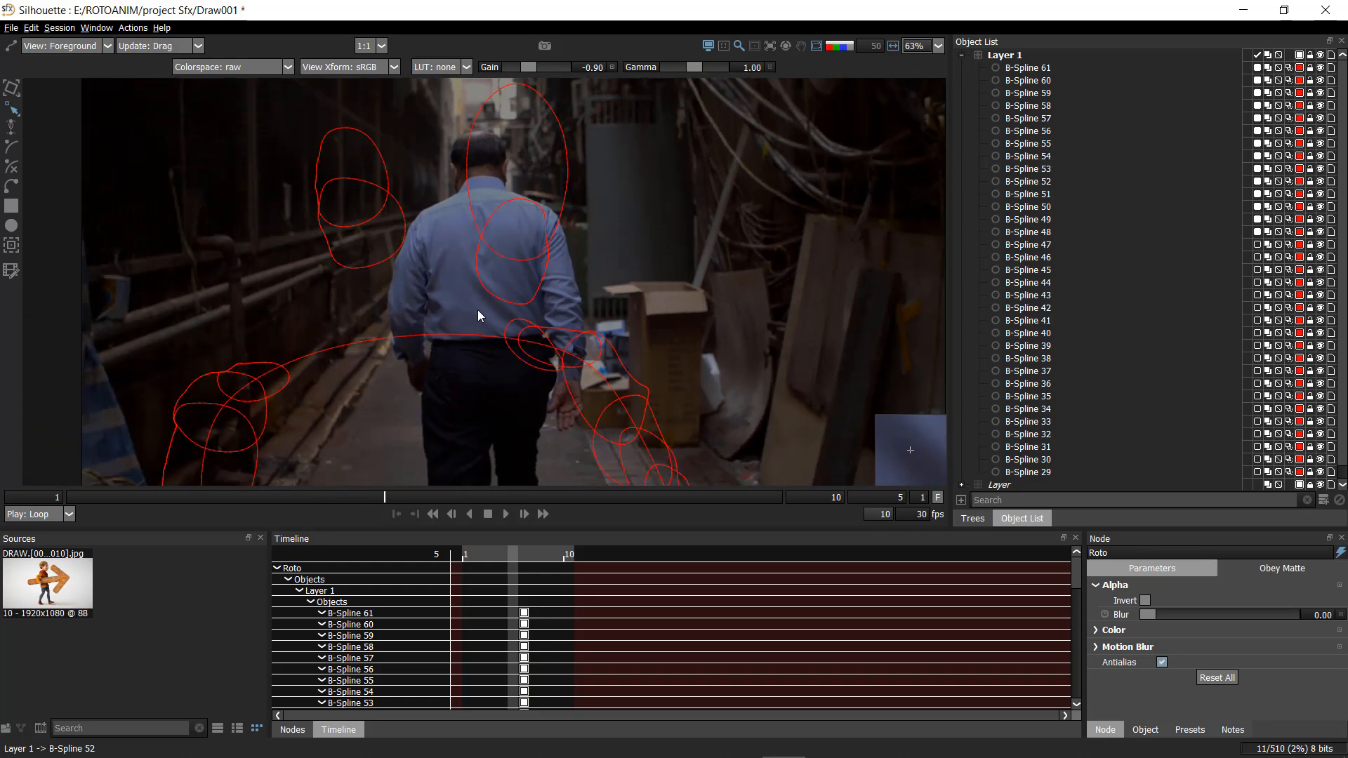
pyautogui.moveTo(484, 297); pyautogui.dragTo(531, 170)
pyautogui.scroll(5, 499, 213)
pyautogui.moveTo(470, 270); pyautogui.dragTo(438, 313)
pyautogui.scroll(-2, 437, 312)
pyautogui.moveTo(672, 248); pyautogui.dragTo(649, 95)
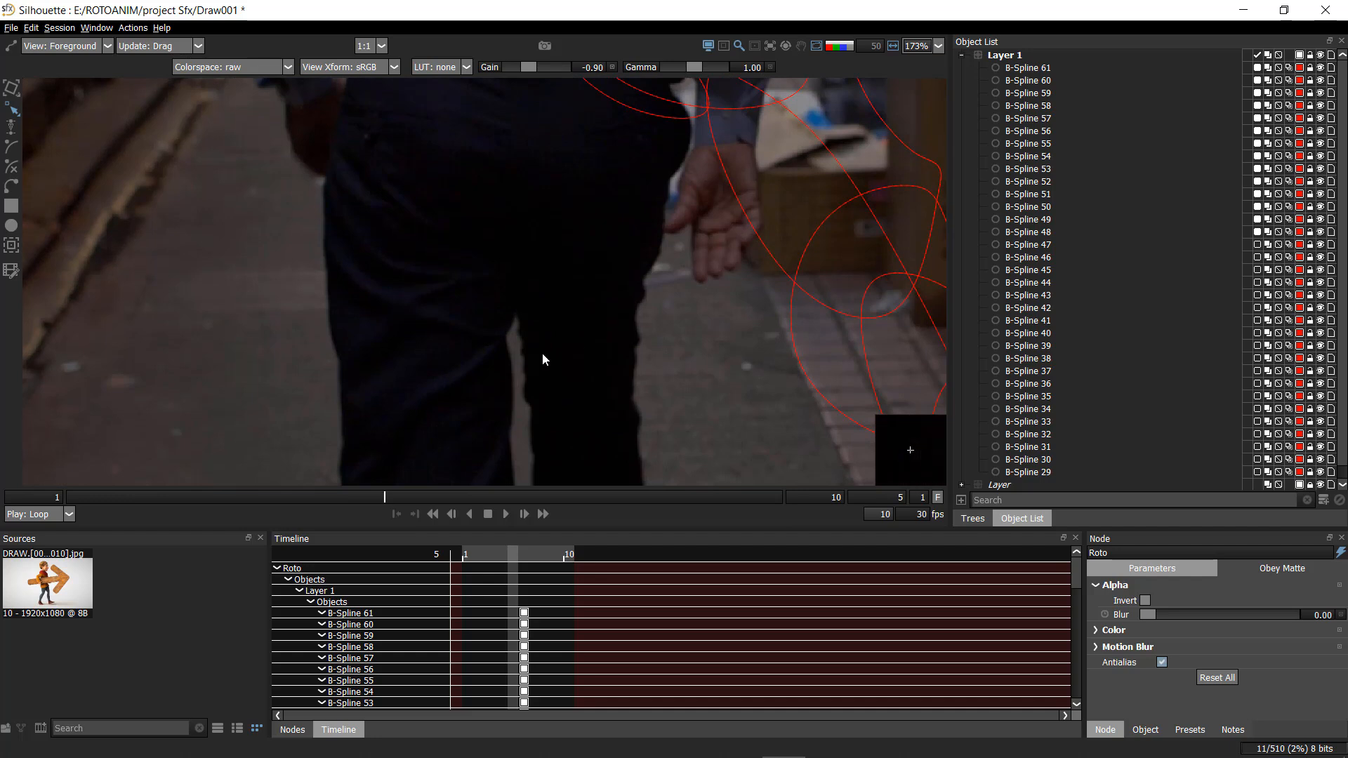
pyautogui.moveTo(415, 96); pyautogui.dragTo(422, 288)
pyautogui.moveTo(419, 133); pyautogui.dragTo(434, 365)
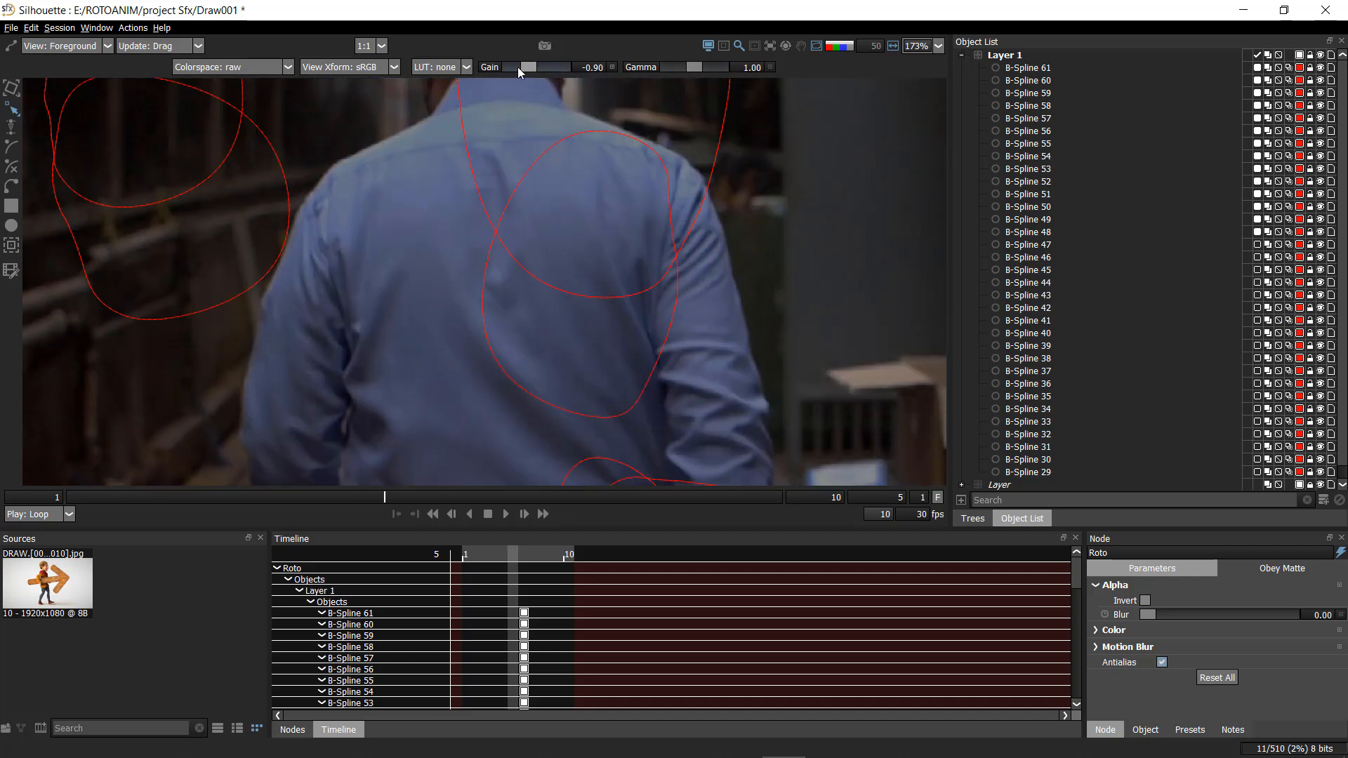
# - Raise the viewer gain to 0.79 and examine the edges of the man's dark trousers
pyautogui.scroll(-3, 516, 156)
pyautogui.moveTo(515, 156); pyautogui.dragTo(539, 129)
pyautogui.moveTo(532, 70); pyautogui.dragTo(545, 68)
pyautogui.moveTo(548, 267); pyautogui.dragTo(516, 133)
pyautogui.scroll(5, 531, 285)
pyautogui.moveTo(450, 382); pyautogui.dragTo(404, 120)
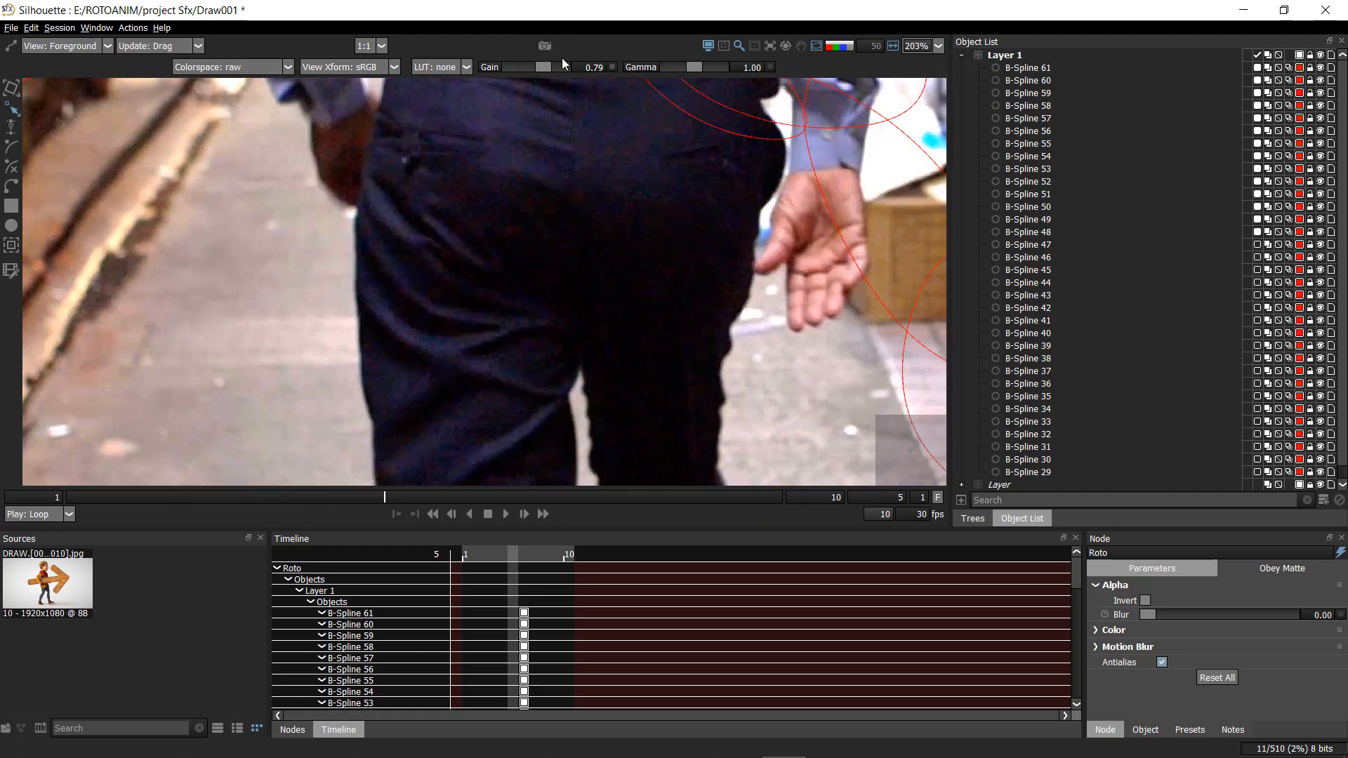
# - Lower the viewer gain to -3.00 for comparison and reset it to 0.00
pyautogui.moveTo(547, 67); pyautogui.dragTo(494, 66)
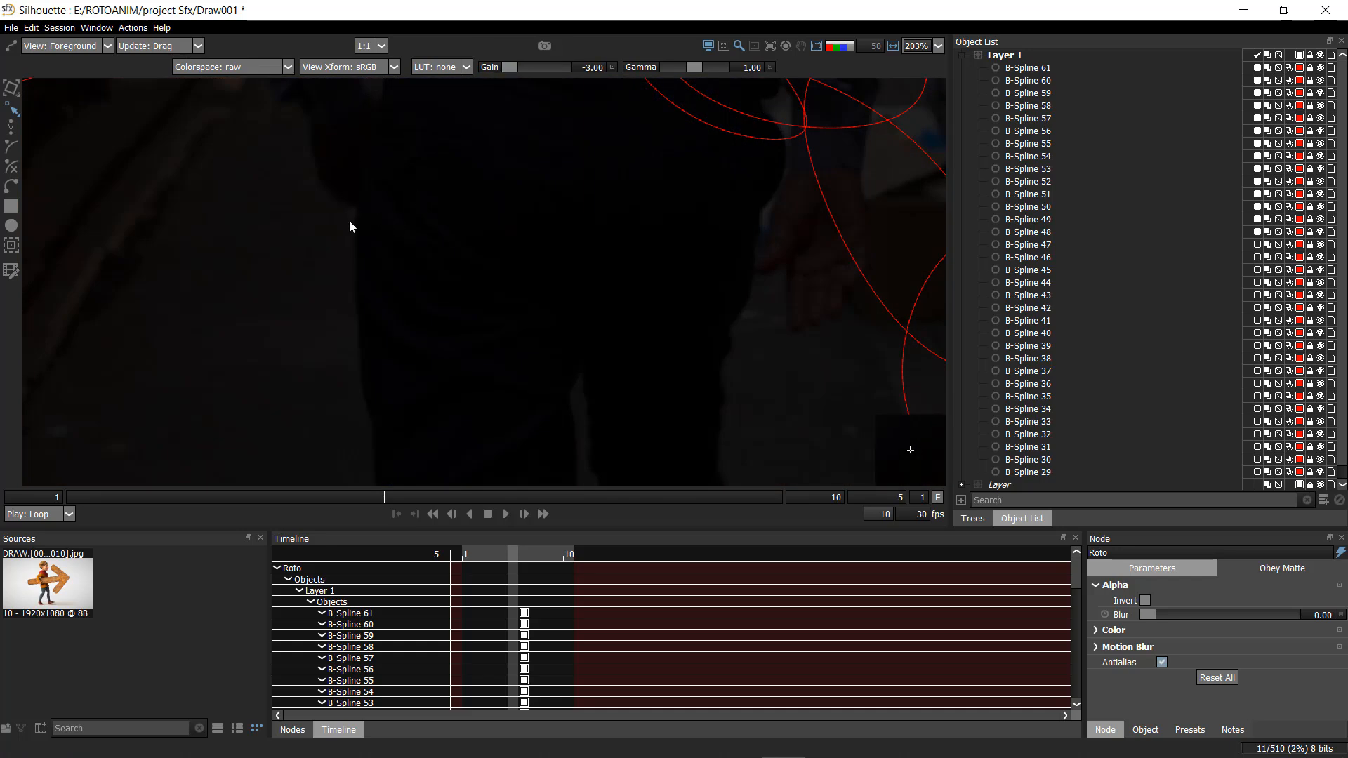
pyautogui.click(612, 68)
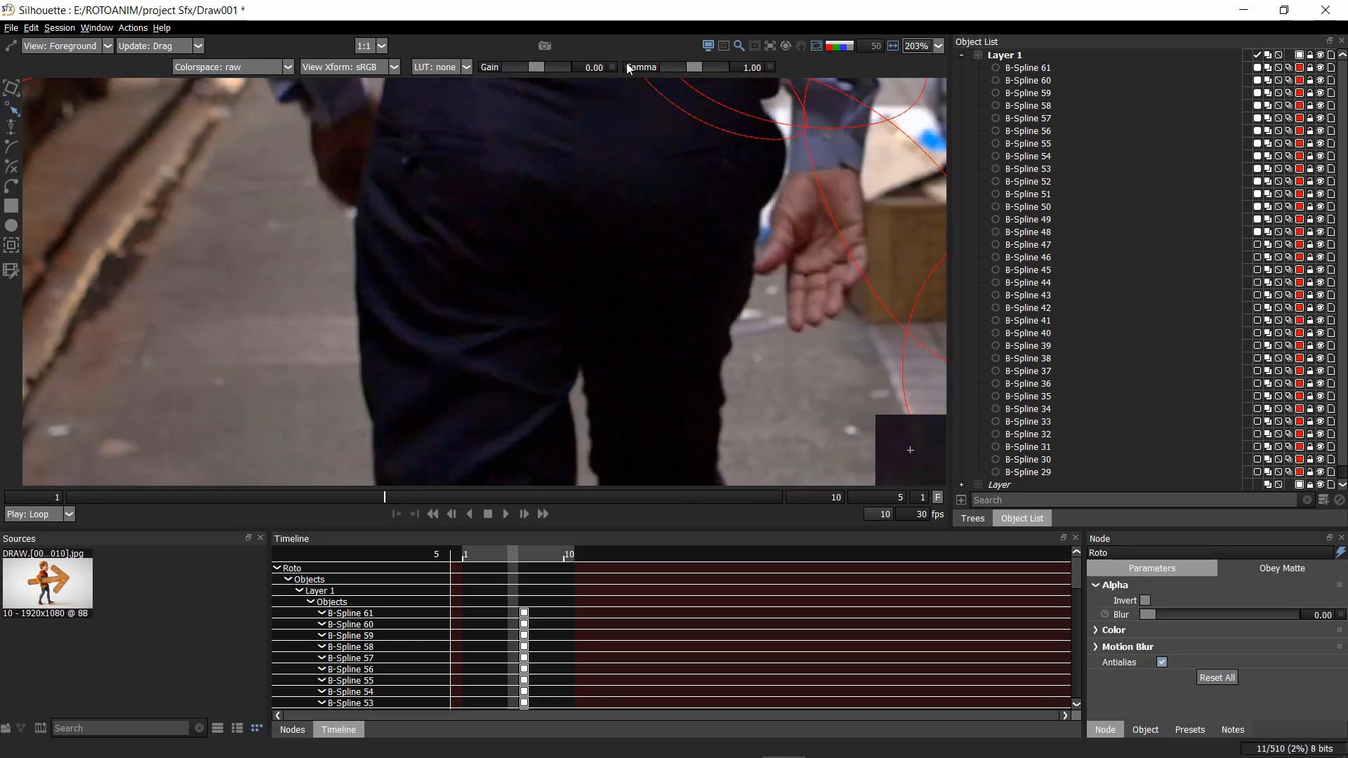
pyautogui.scroll(-1, 634, 221)
pyautogui.moveTo(614, 307); pyautogui.dragTo(602, 310)
pyautogui.scroll(-5, 608, 316)
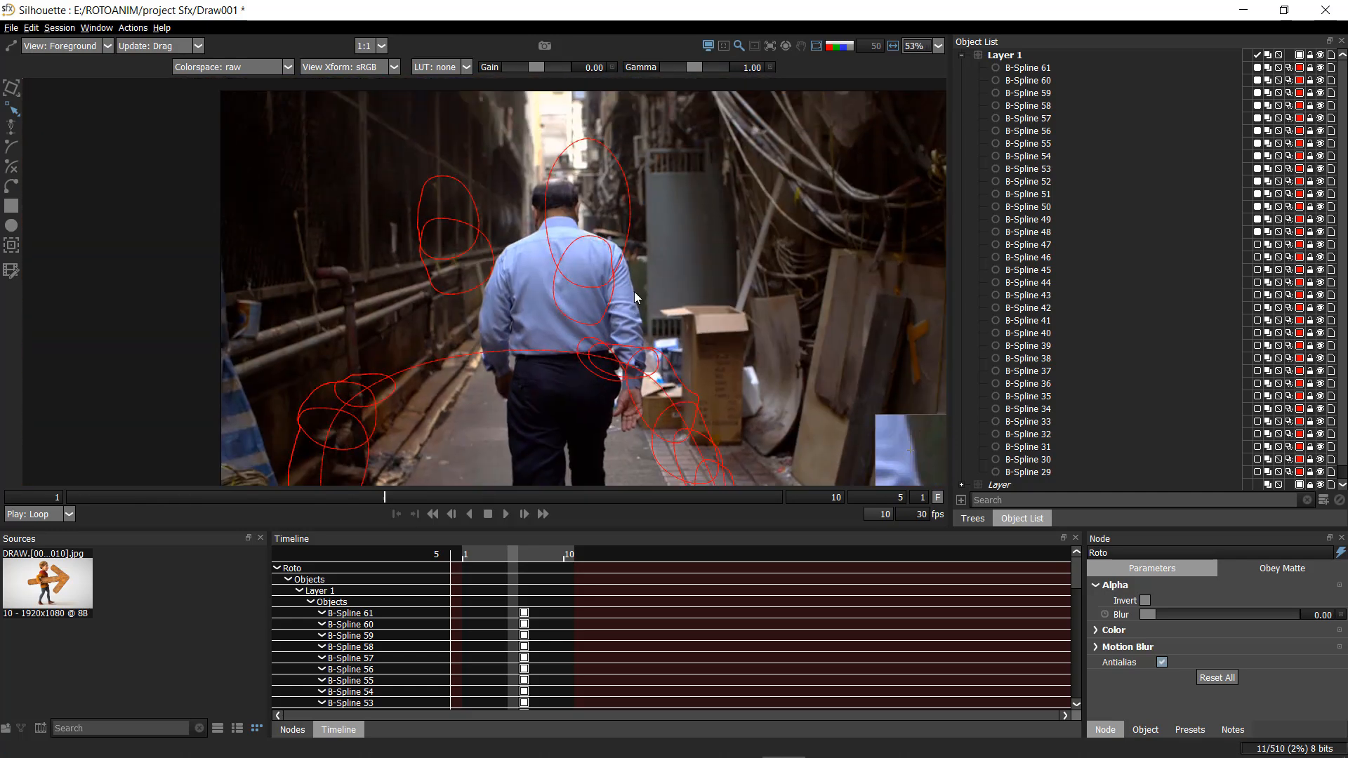
pyautogui.moveTo(615, 234); pyautogui.dragTo(606, 285)
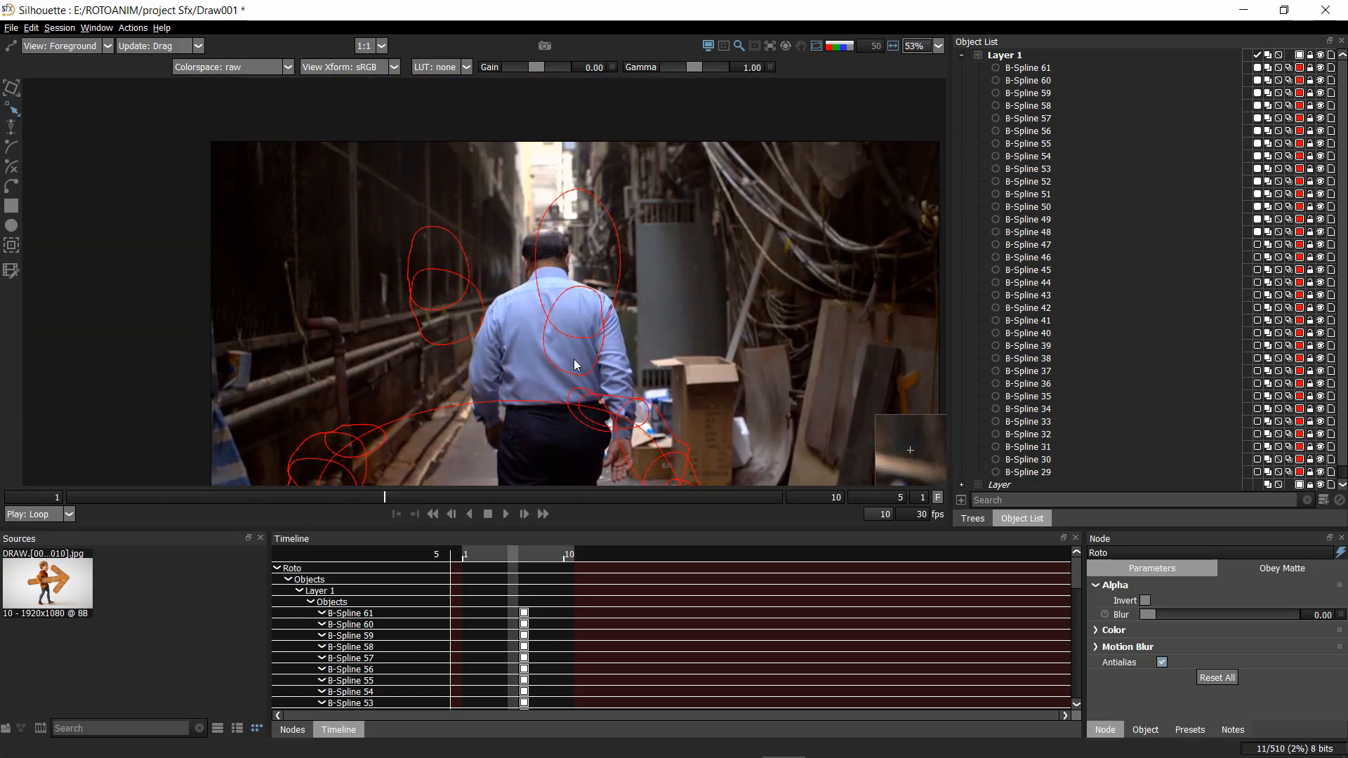
# - Compare frame 5 with its neighbouring frames to see where Layer 1's shapes appear, selecting and expanding the layer
pyautogui.moveTo(421, 499); pyautogui.dragTo(450, 500)
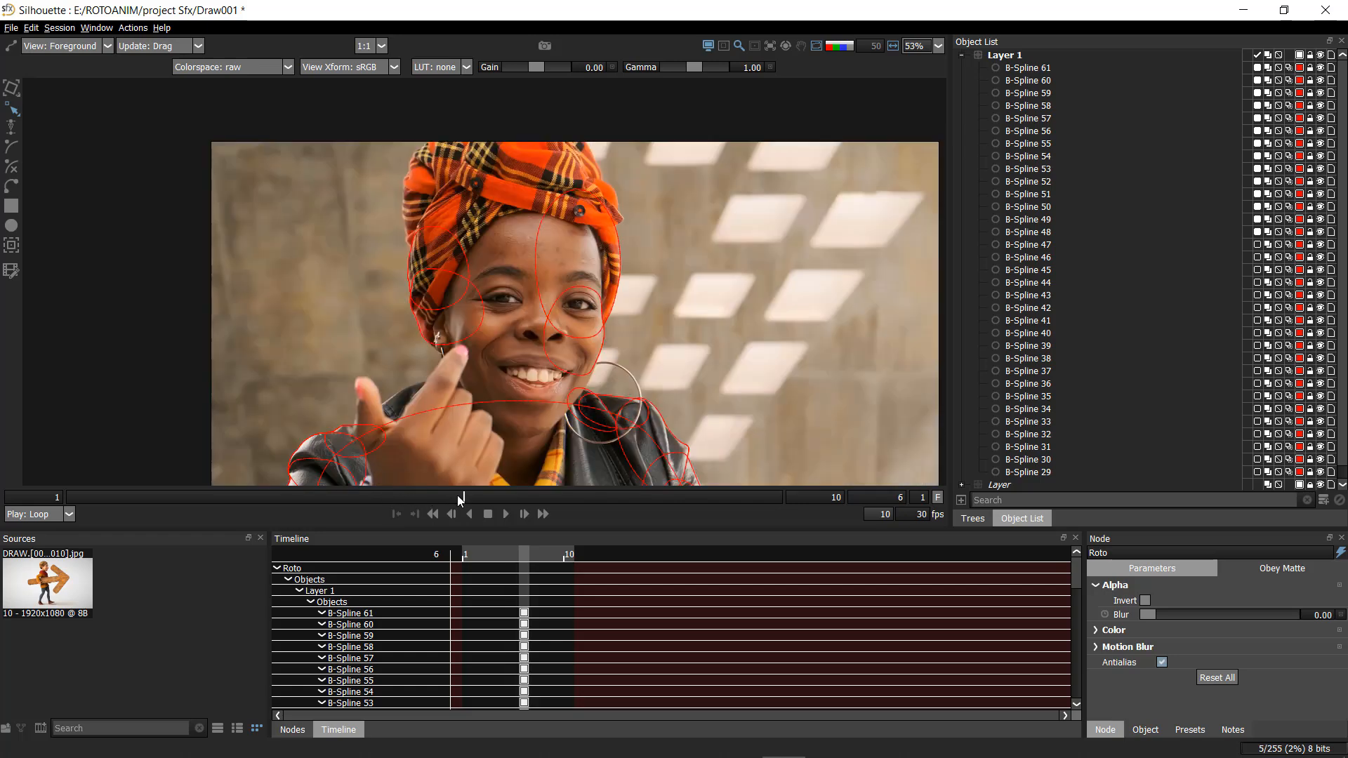
pyautogui.click(394, 497)
pyautogui.click(962, 55)
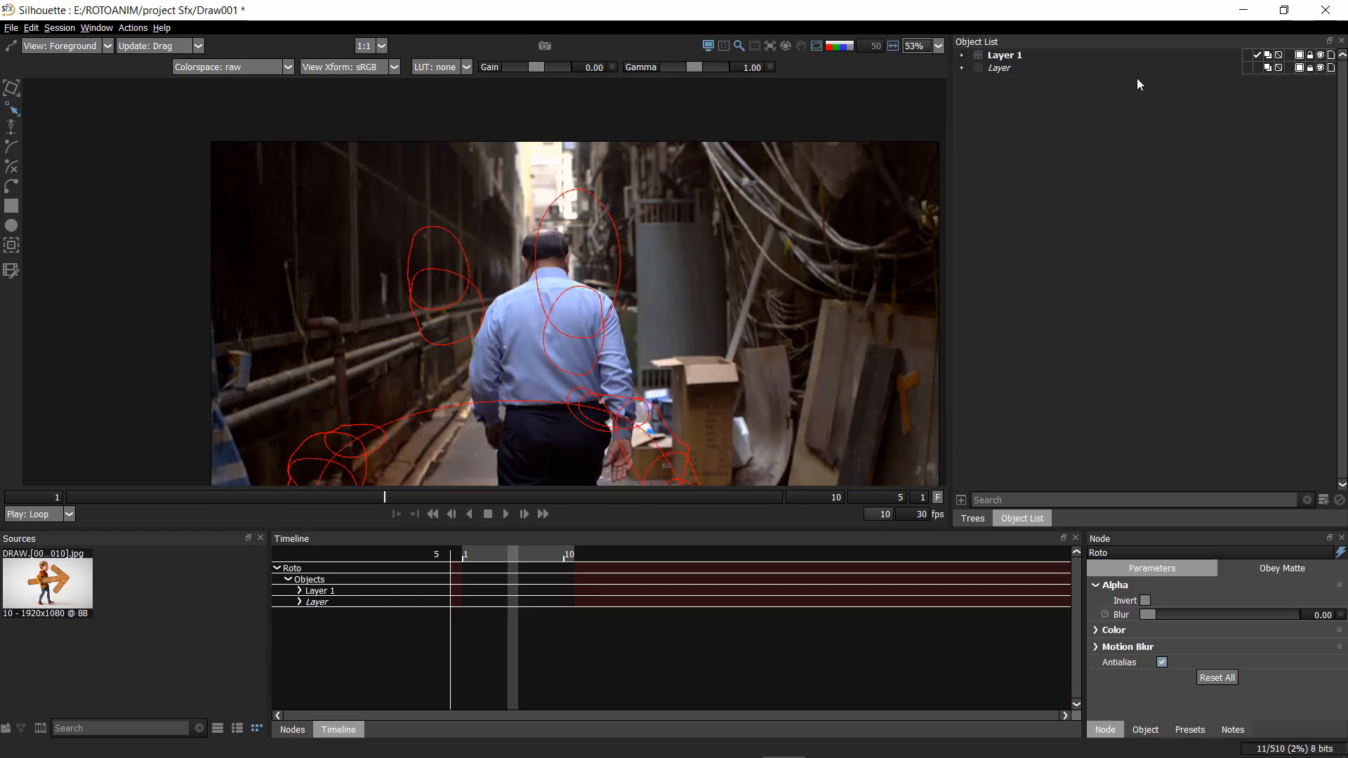
pyautogui.click(1022, 53)
pyautogui.click(961, 54)
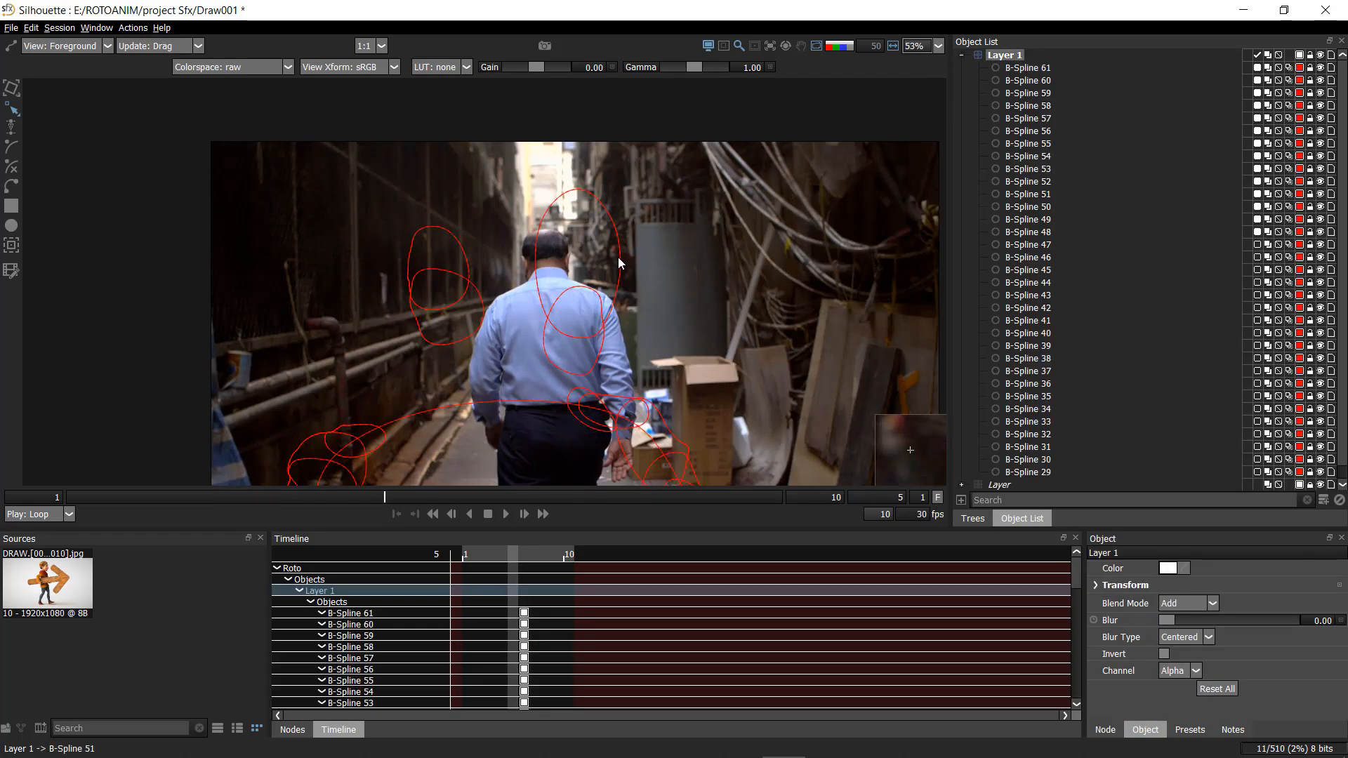
pyautogui.press('z')
pyautogui.press('z')
pyautogui.press('z')
pyautogui.press('x')
pyautogui.press('x')
pyautogui.press('x')
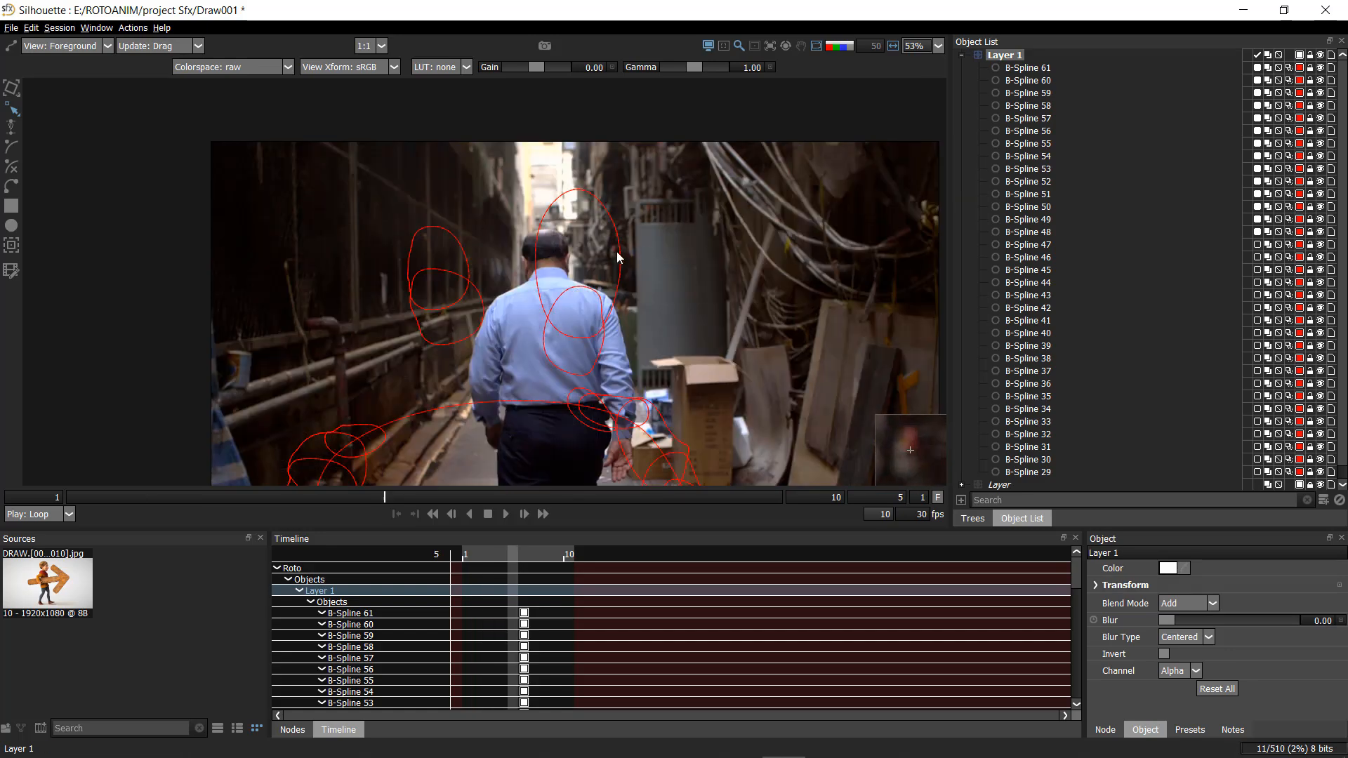
# - Select B-Spline 48 through B-Spline 61 around the woman on frame 6 using the Transform tool
pyautogui.click(622, 289)
pyautogui.press('x')
pyautogui.scroll(-6, 645, 202)
pyautogui.press('t')
pyautogui.click(643, 202)
pyautogui.moveTo(712, 139); pyautogui.dragTo(443, 394)
pyautogui.scroll(4, 551, 357)
# - Key the selected shapes' opacity off on frame 5, on at frame 6 and off again on frame 7
pyautogui.press('z')
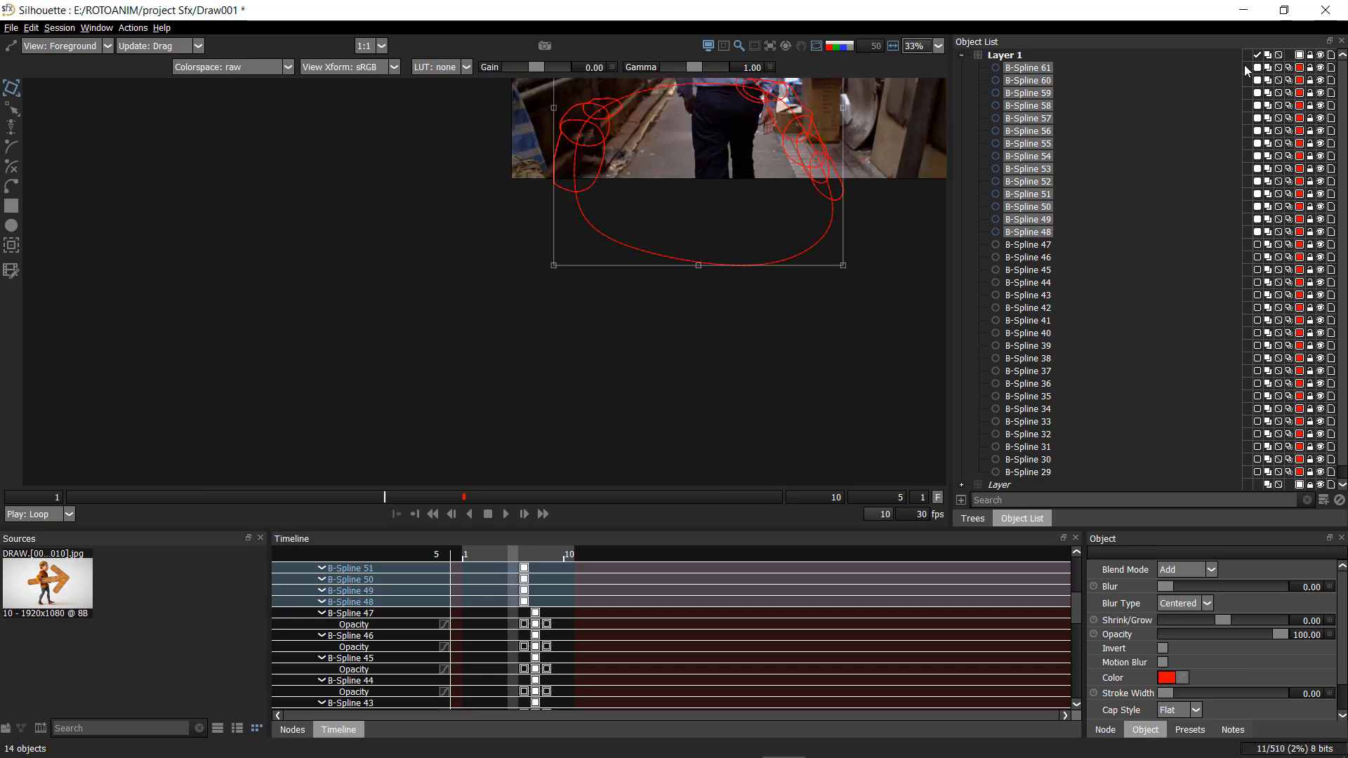
pyautogui.click(1257, 68)
pyautogui.press('x')
pyautogui.click(1258, 67)
pyautogui.press('x')
pyautogui.click(1255, 68)
pyautogui.press('z')
# - Deselect the shapes and step through the neighbouring frames to check which shapes show on each
pyautogui.click(768, 237)
pyautogui.moveTo(766, 237); pyautogui.dragTo(715, 418)
pyautogui.press('z')
pyautogui.press('x')
pyautogui.press('x')
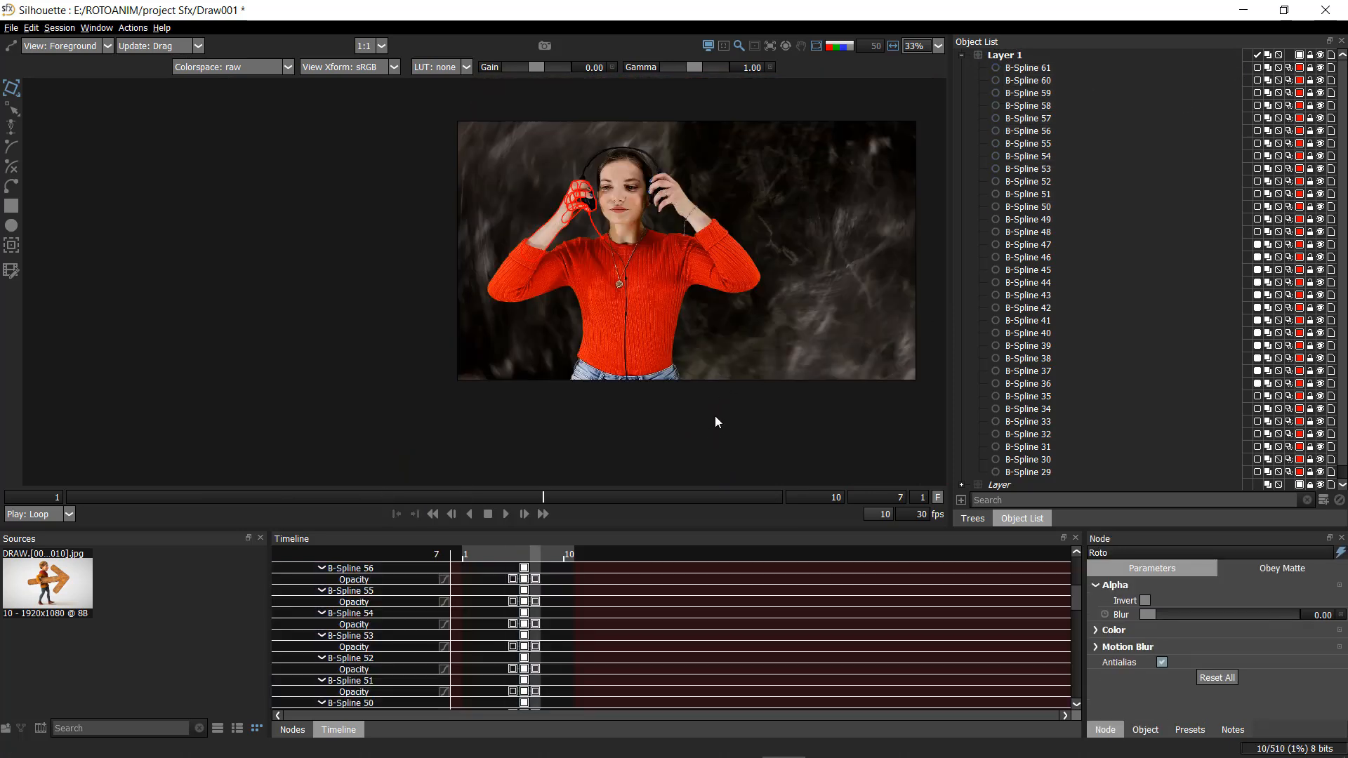
pyautogui.press('z')
# - Check the matte overlay on frames 6 to 8 in output view, return to foreground view and collapse Layer 1
pyautogui.press('3')
pyautogui.press('1')
pyautogui.press('x')
pyautogui.moveTo(693, 141); pyautogui.dragTo(579, 251)
pyautogui.click(693, 249)
pyautogui.press('x')
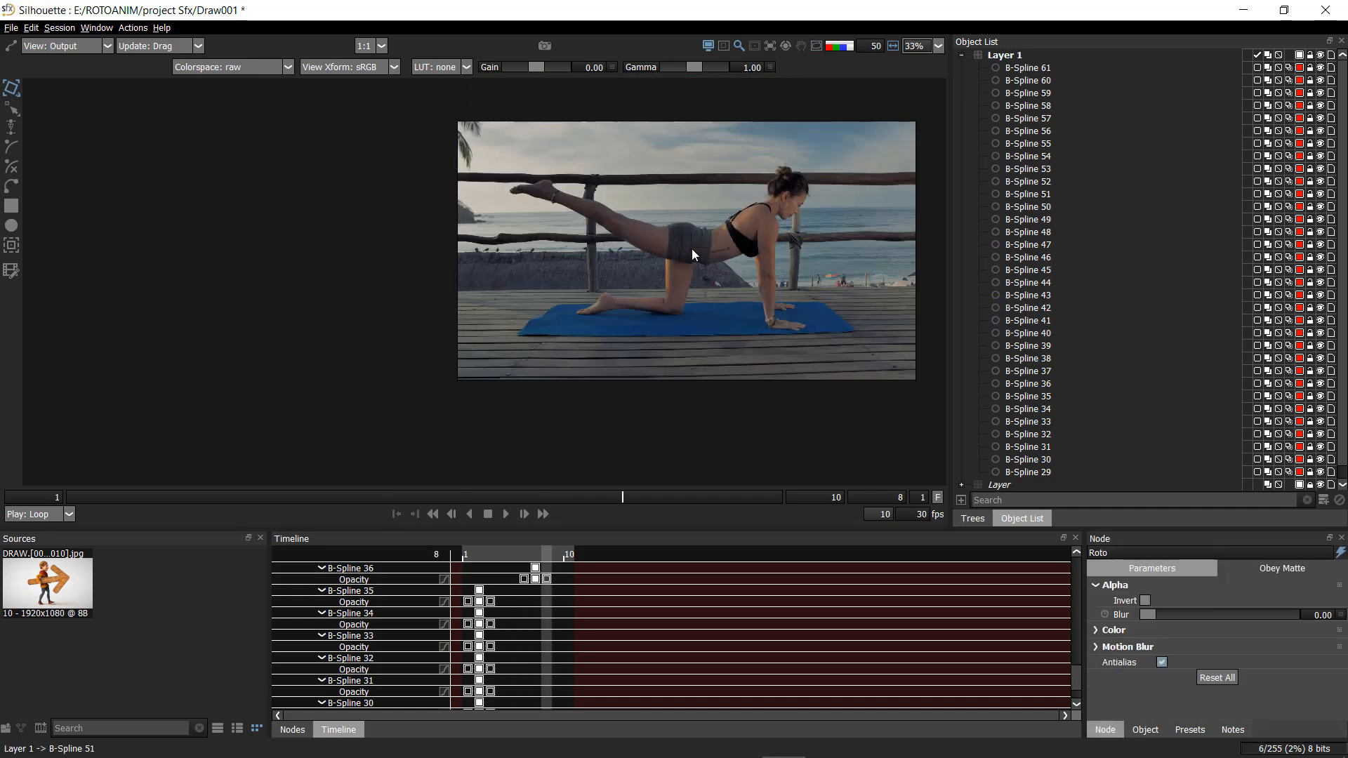
pyautogui.press('z')
pyautogui.press('z')
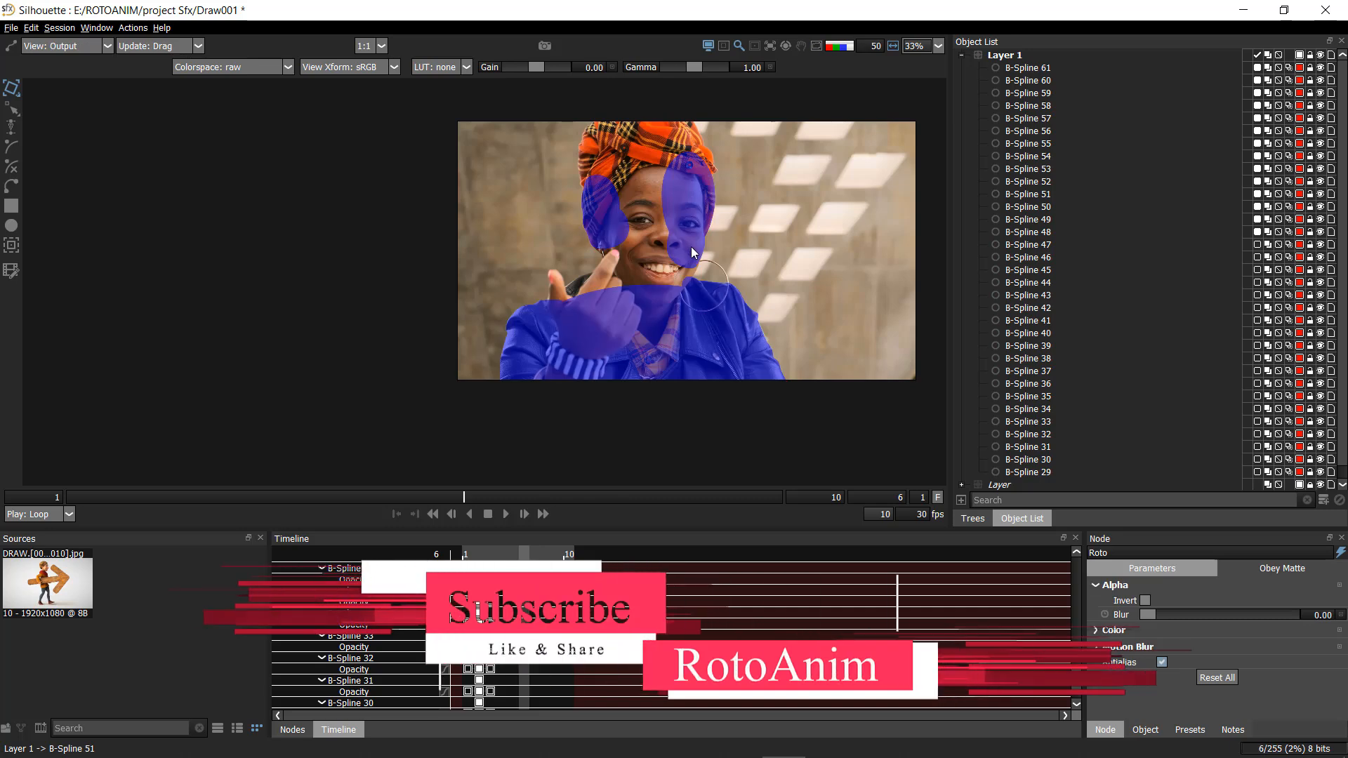
pyautogui.click(962, 55)
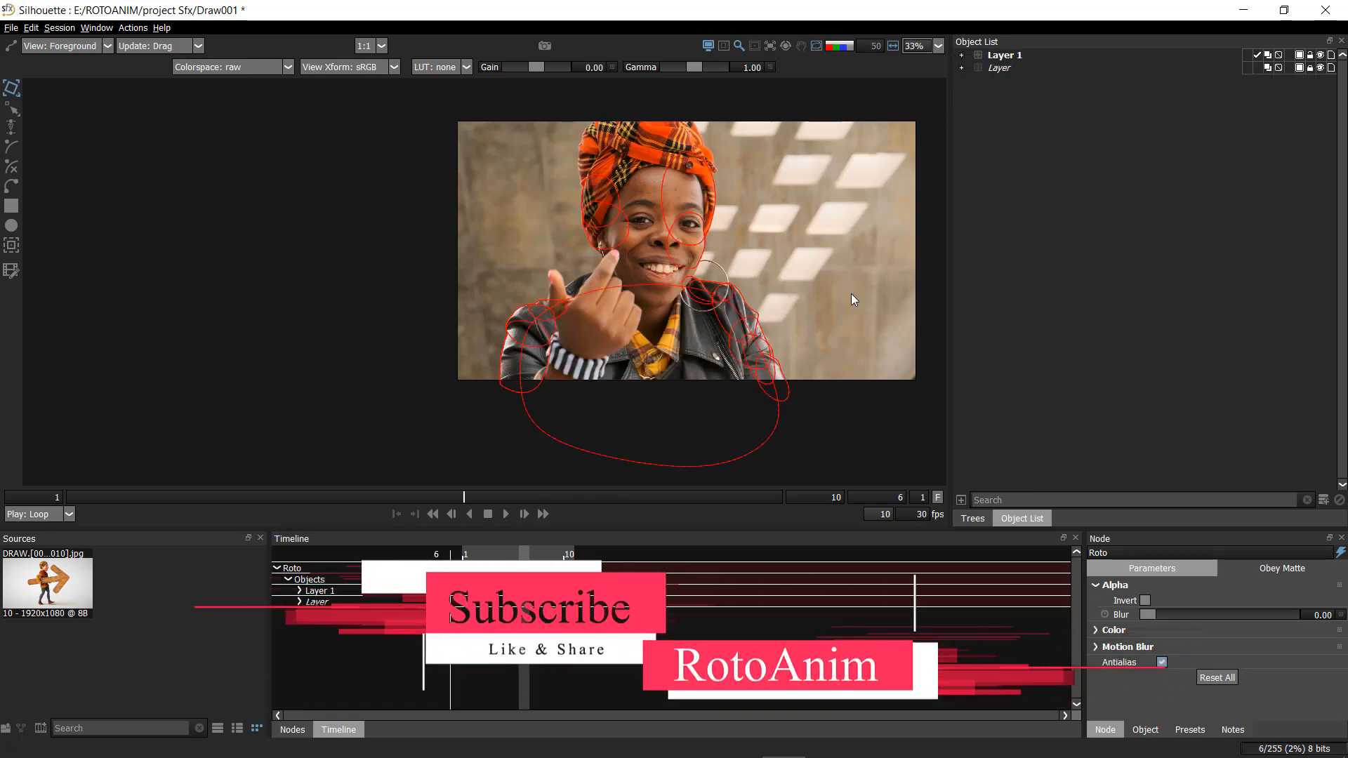